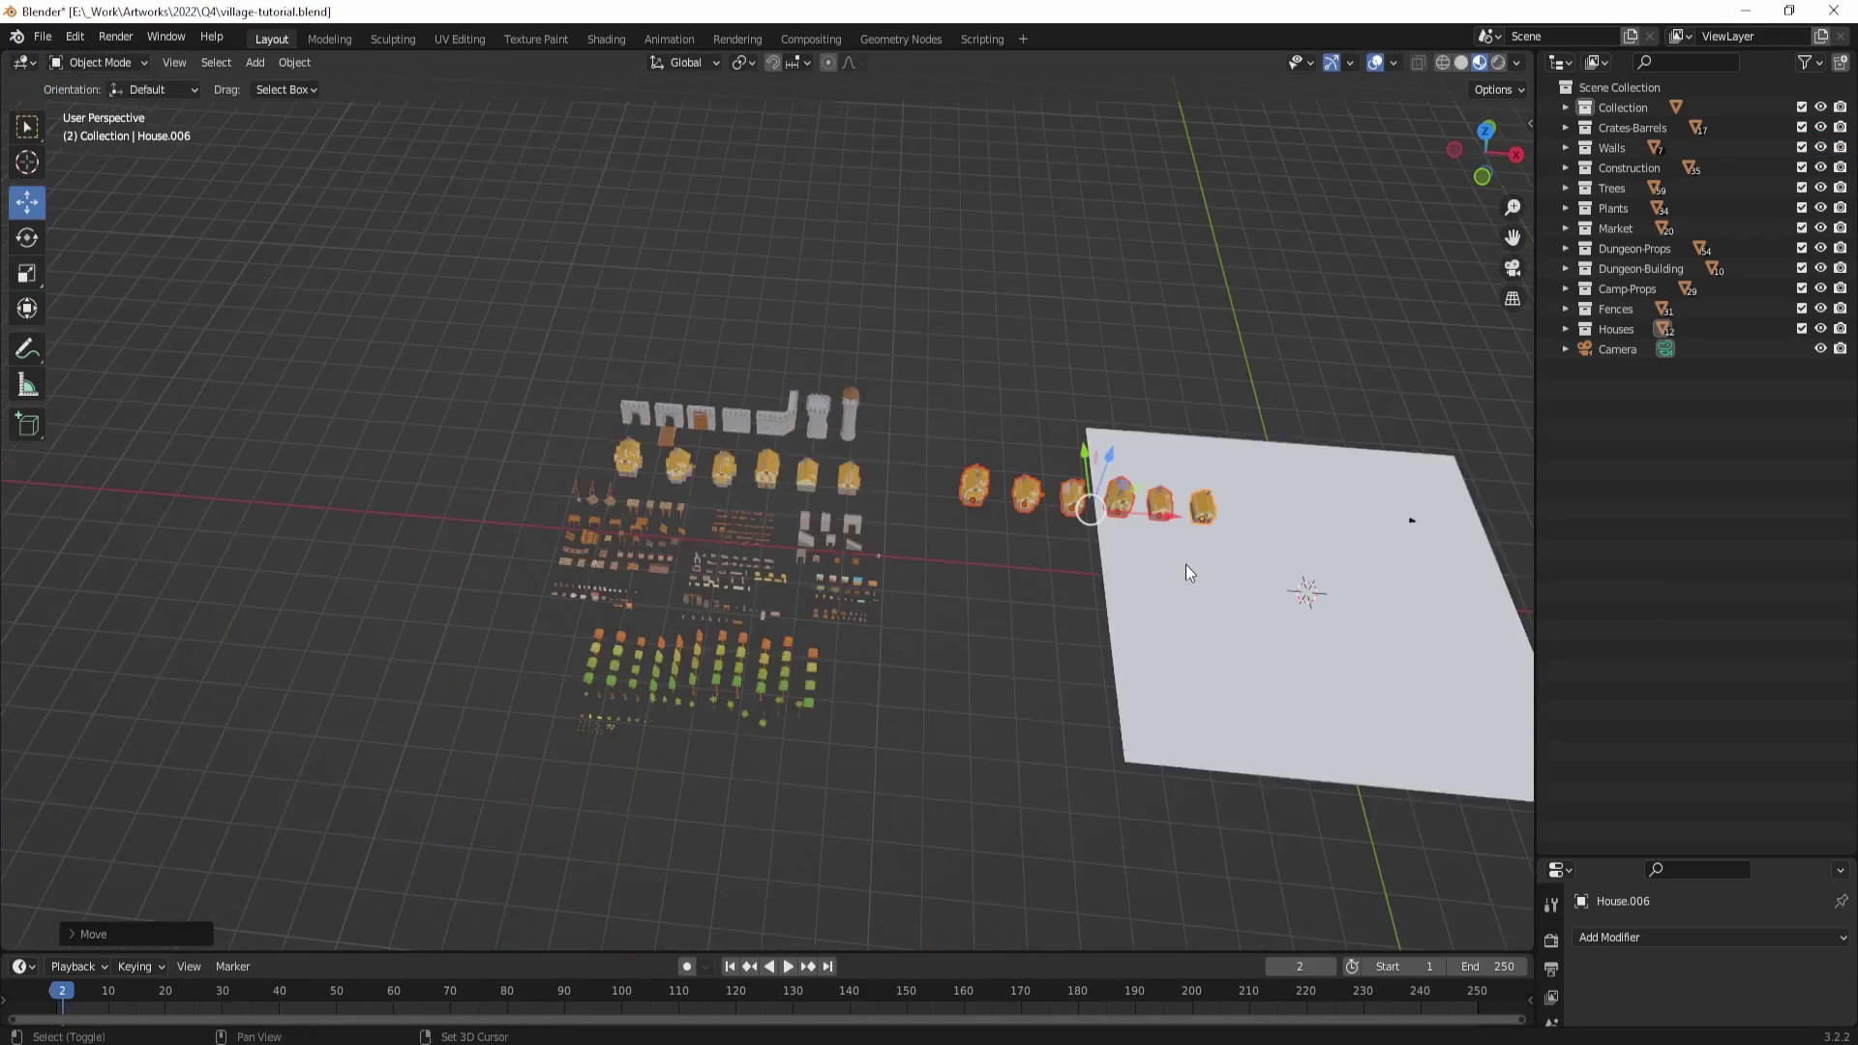
key("g")
key("shift+z")
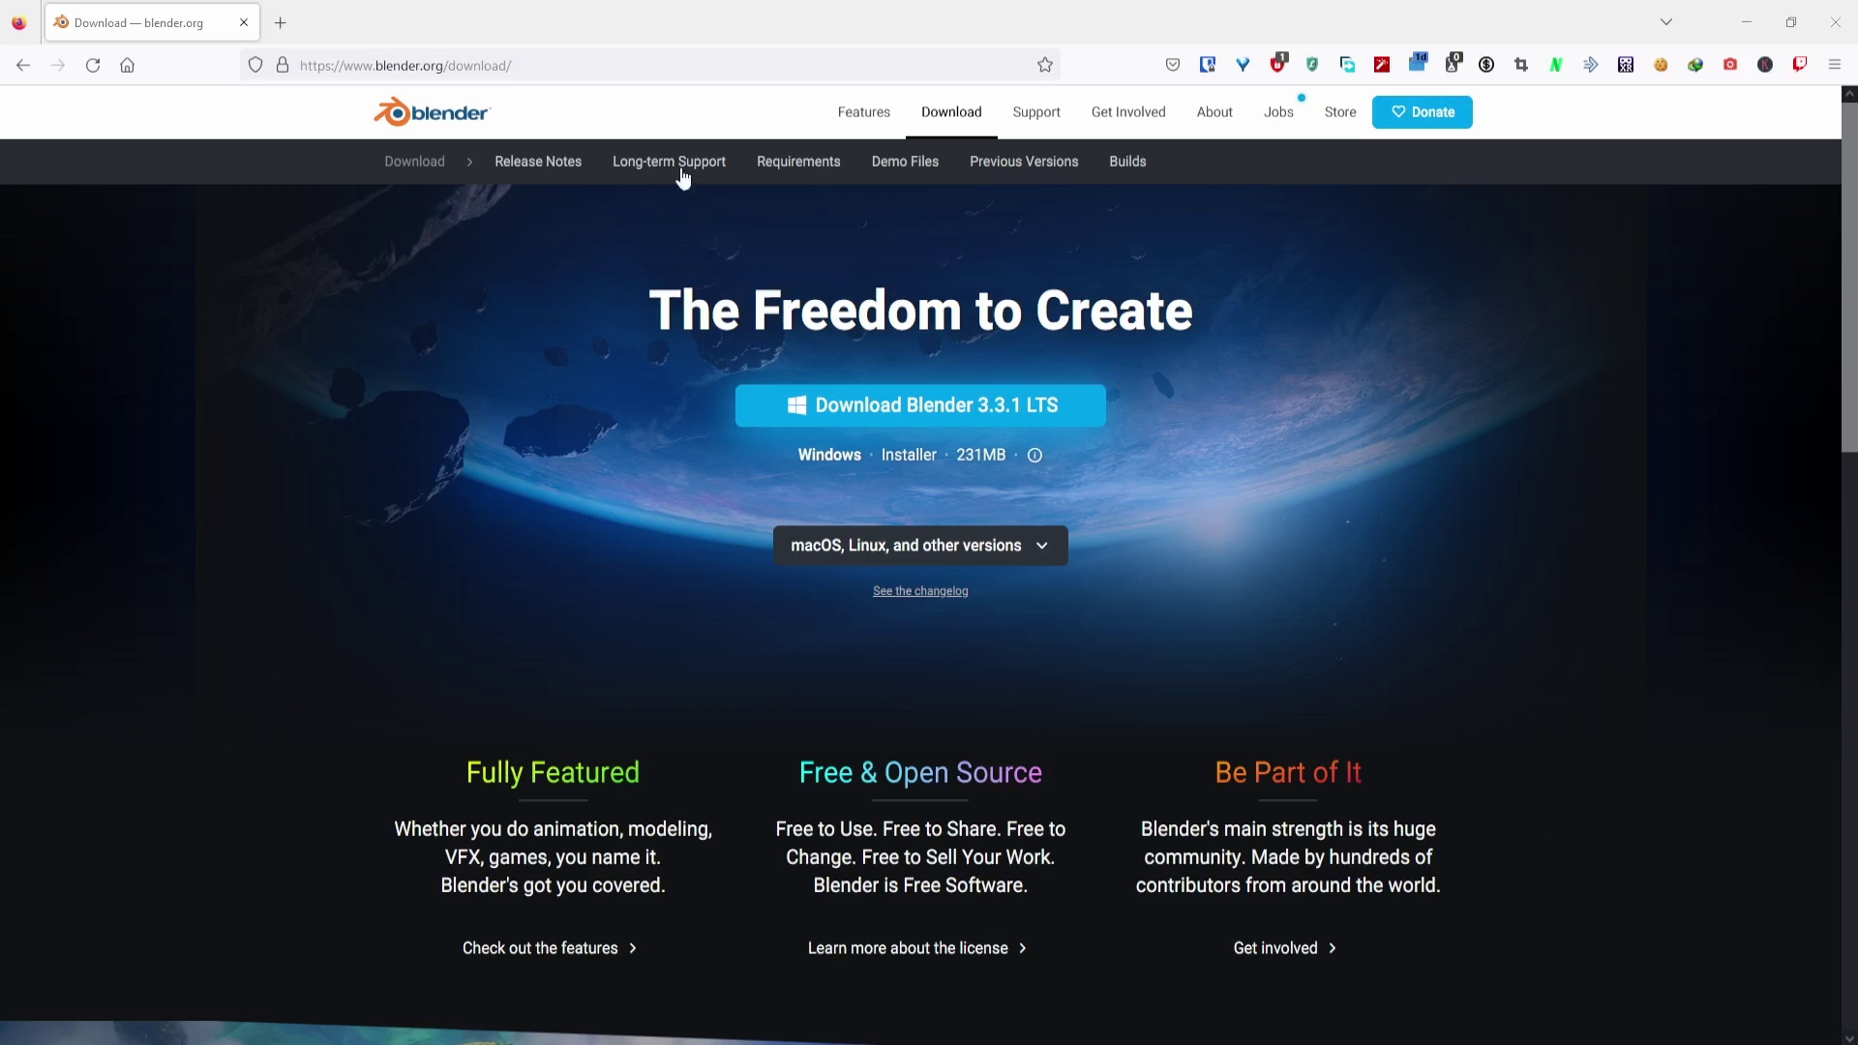
left_click(677, 65)
left_click(1452, 444)
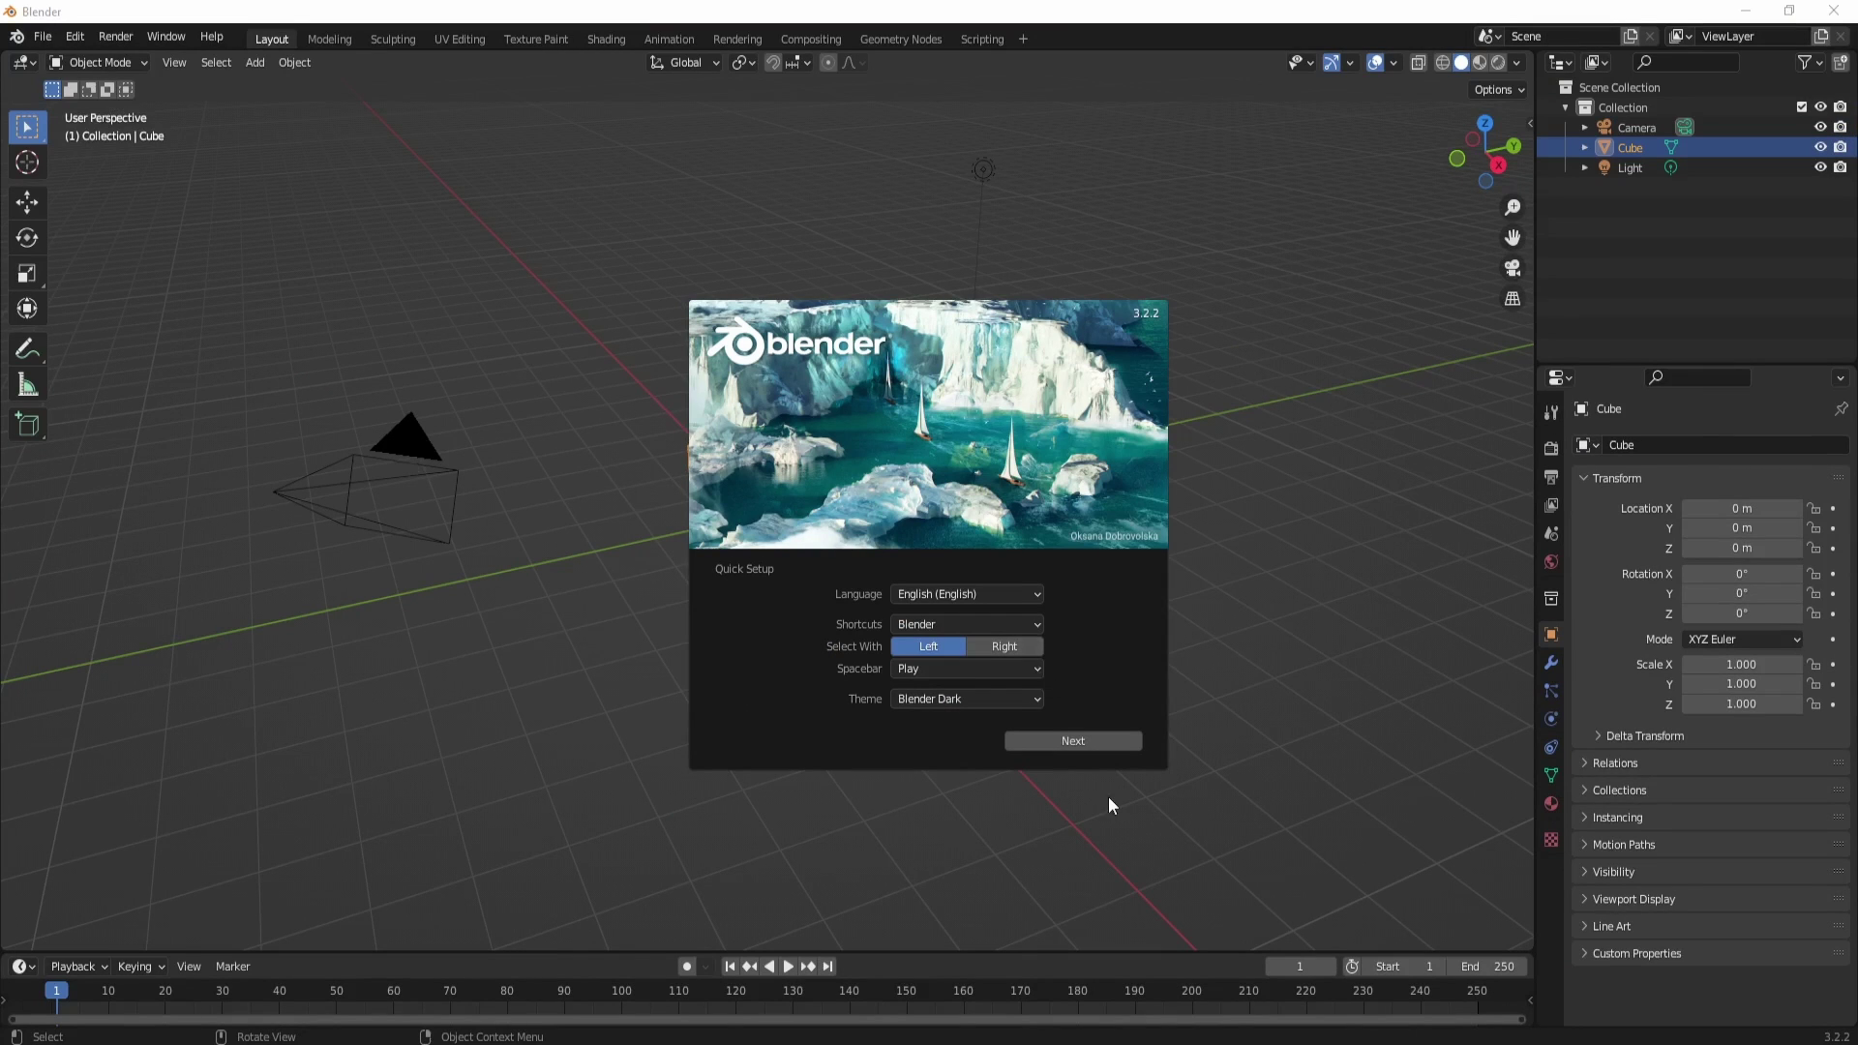
Step: Dismiss the splash screen and set the Spacebar Action to Tools in the Keymap preferences
left_click(517, 230)
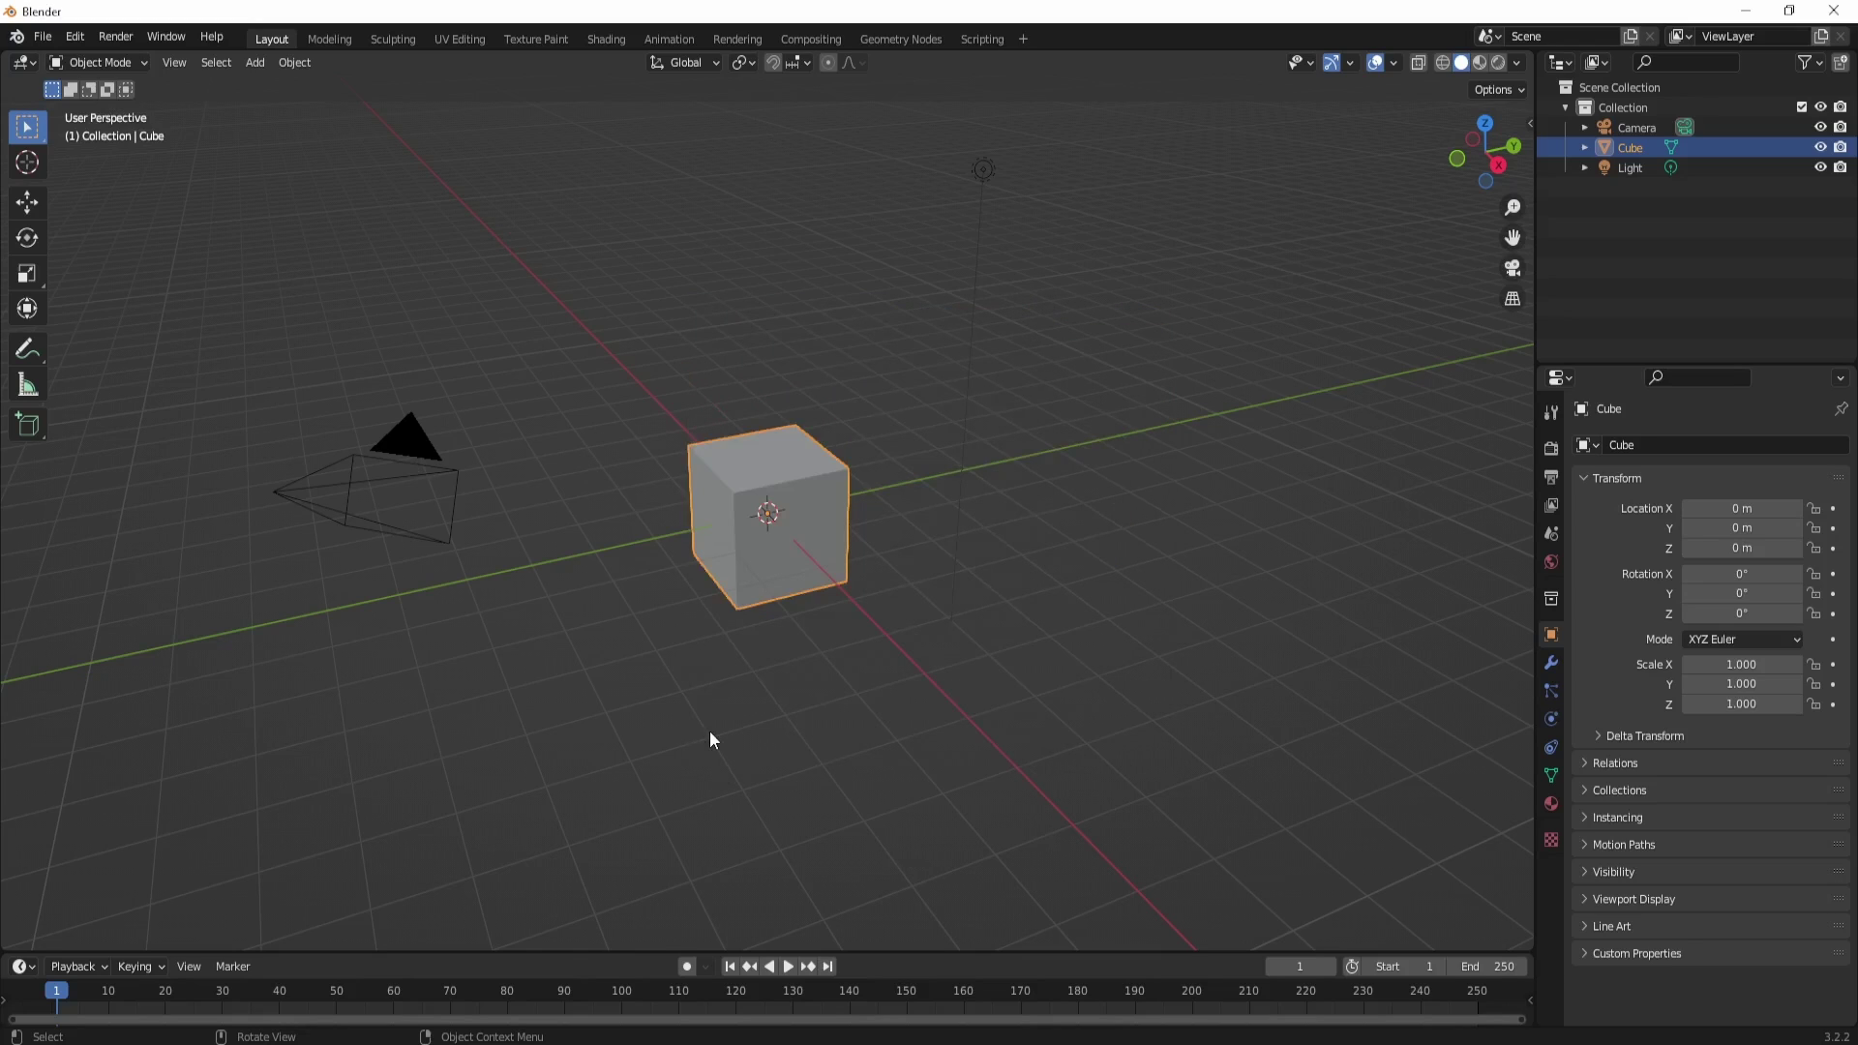
left_click(43, 35)
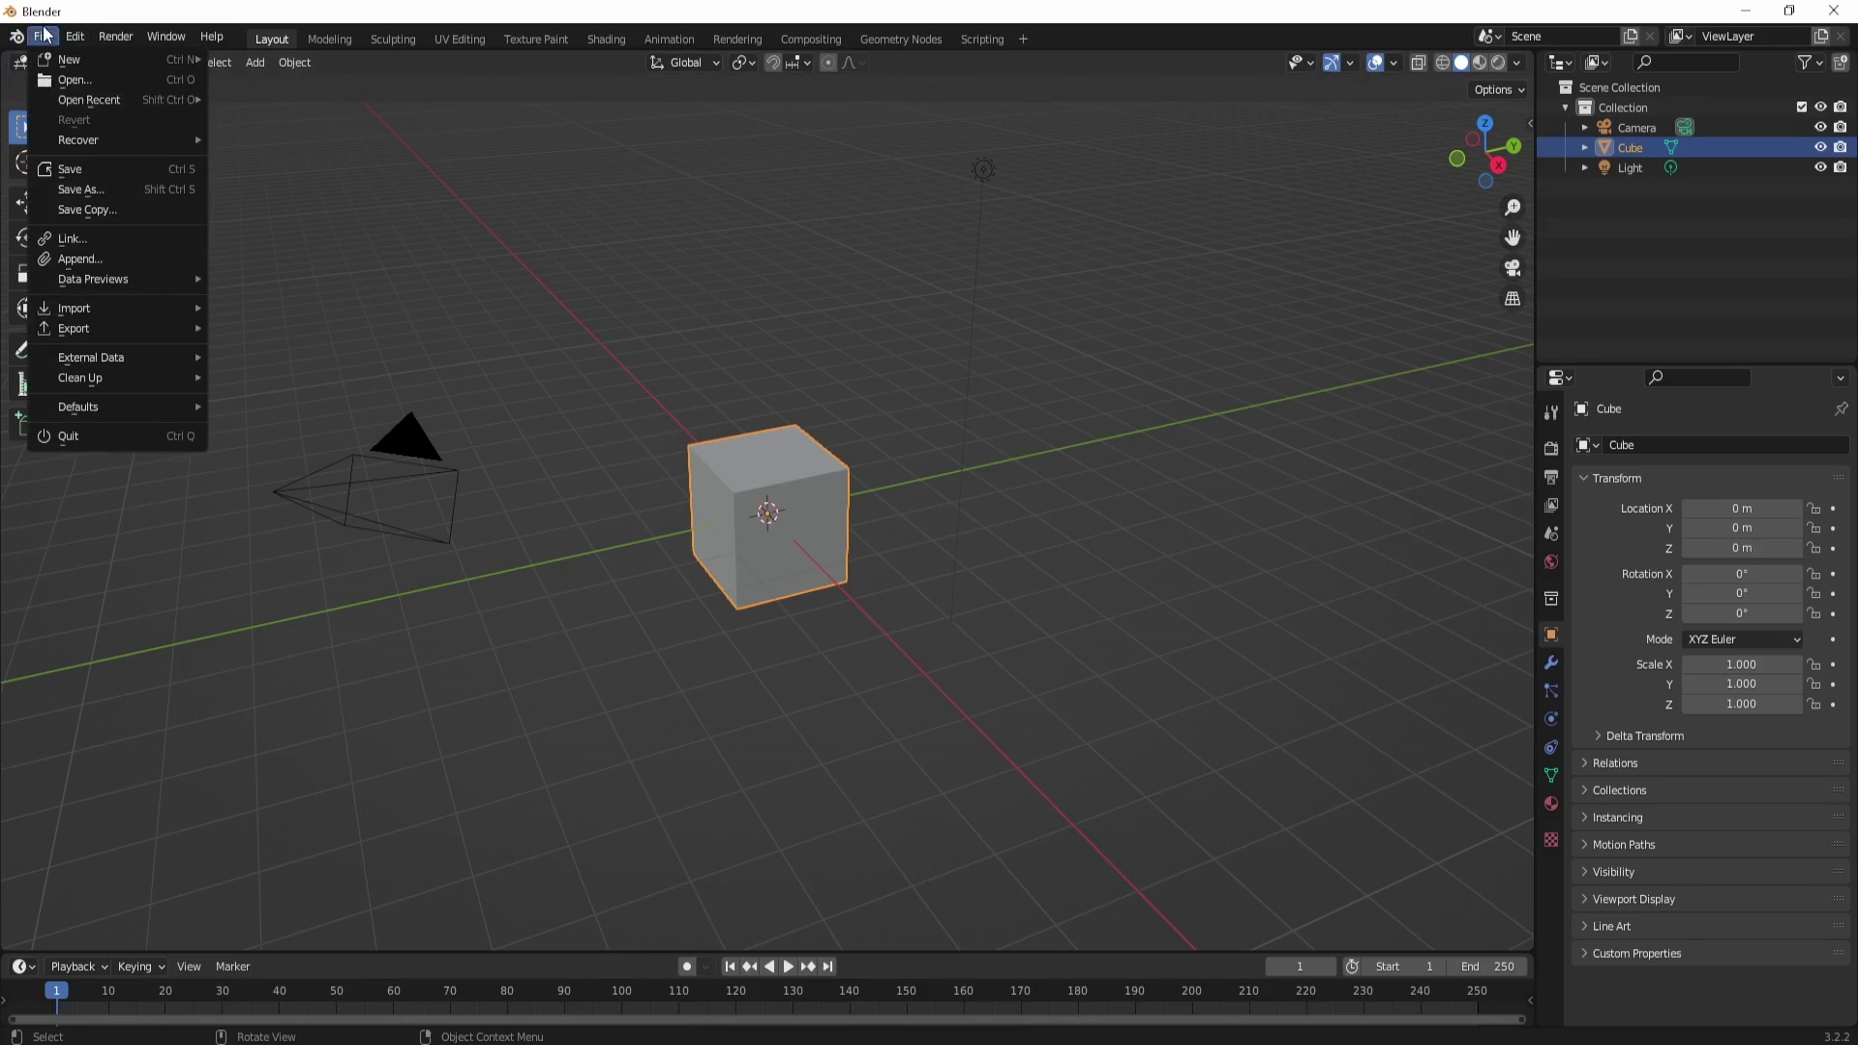
mouse_move(72, 38)
left_click(122, 324)
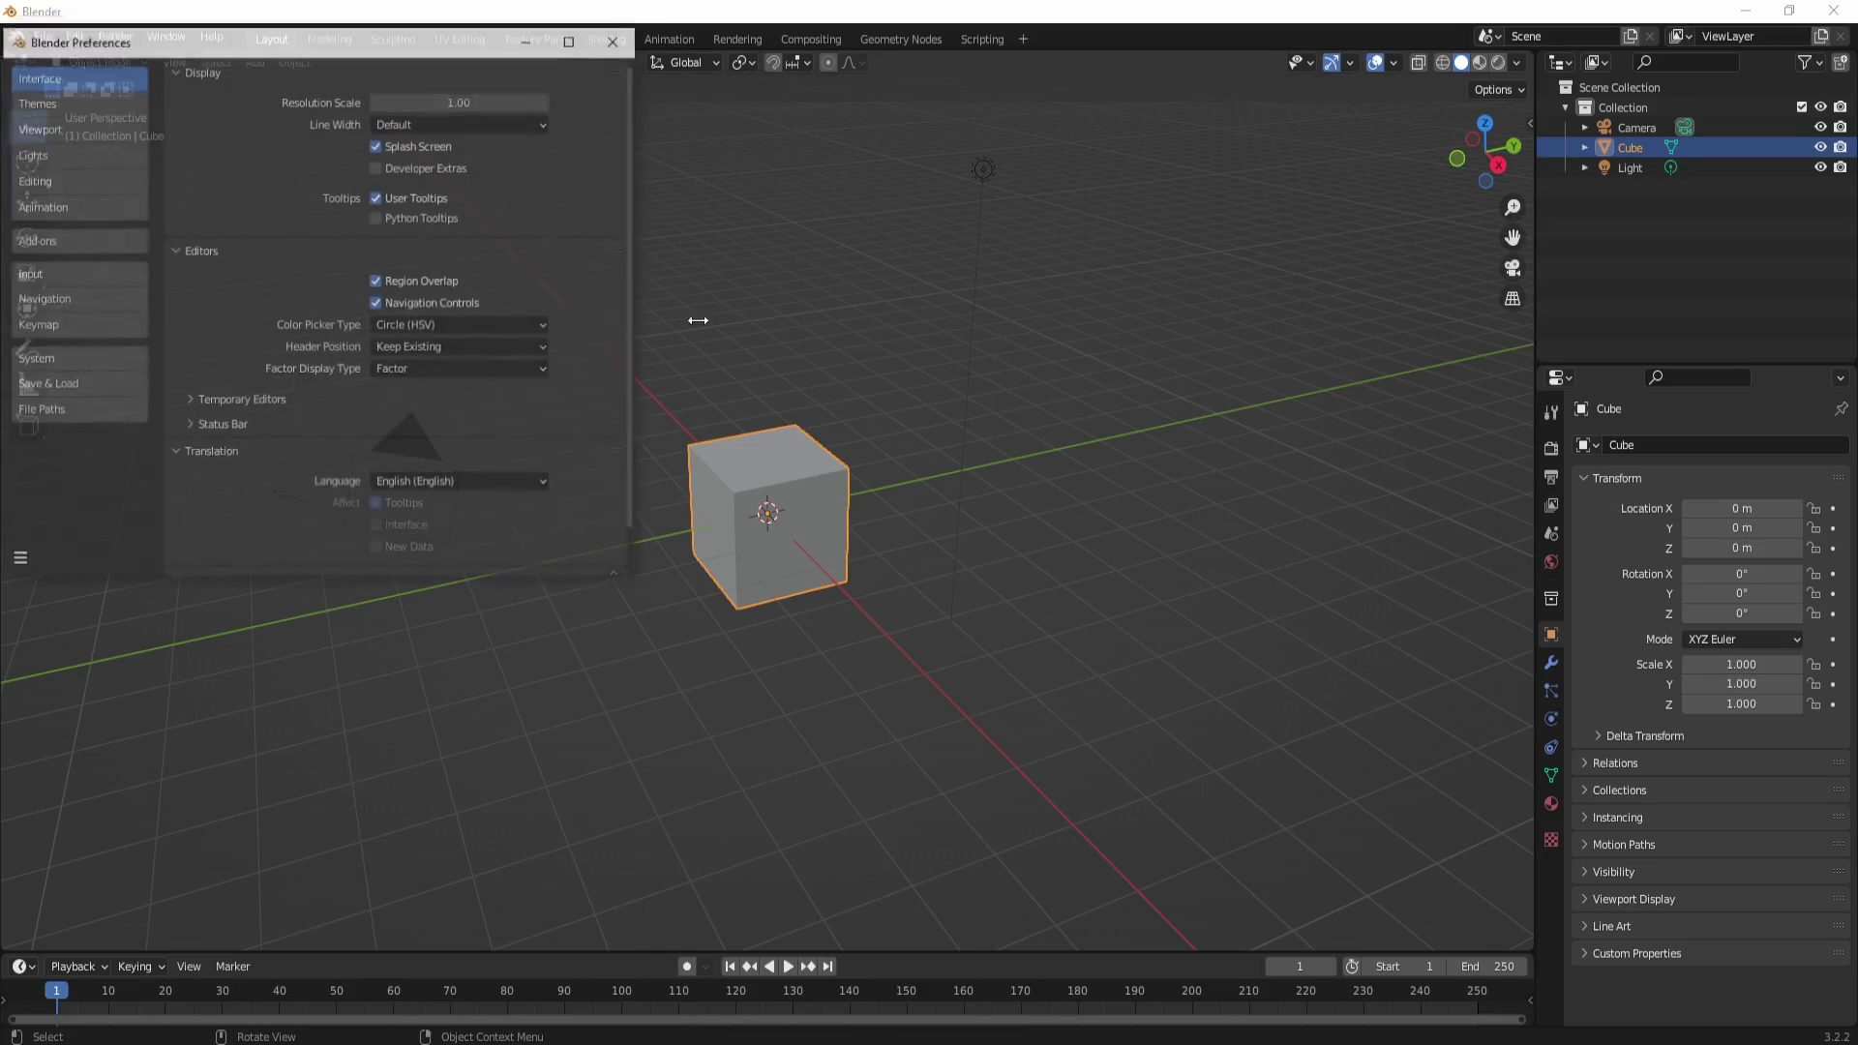
left_click(529, 522)
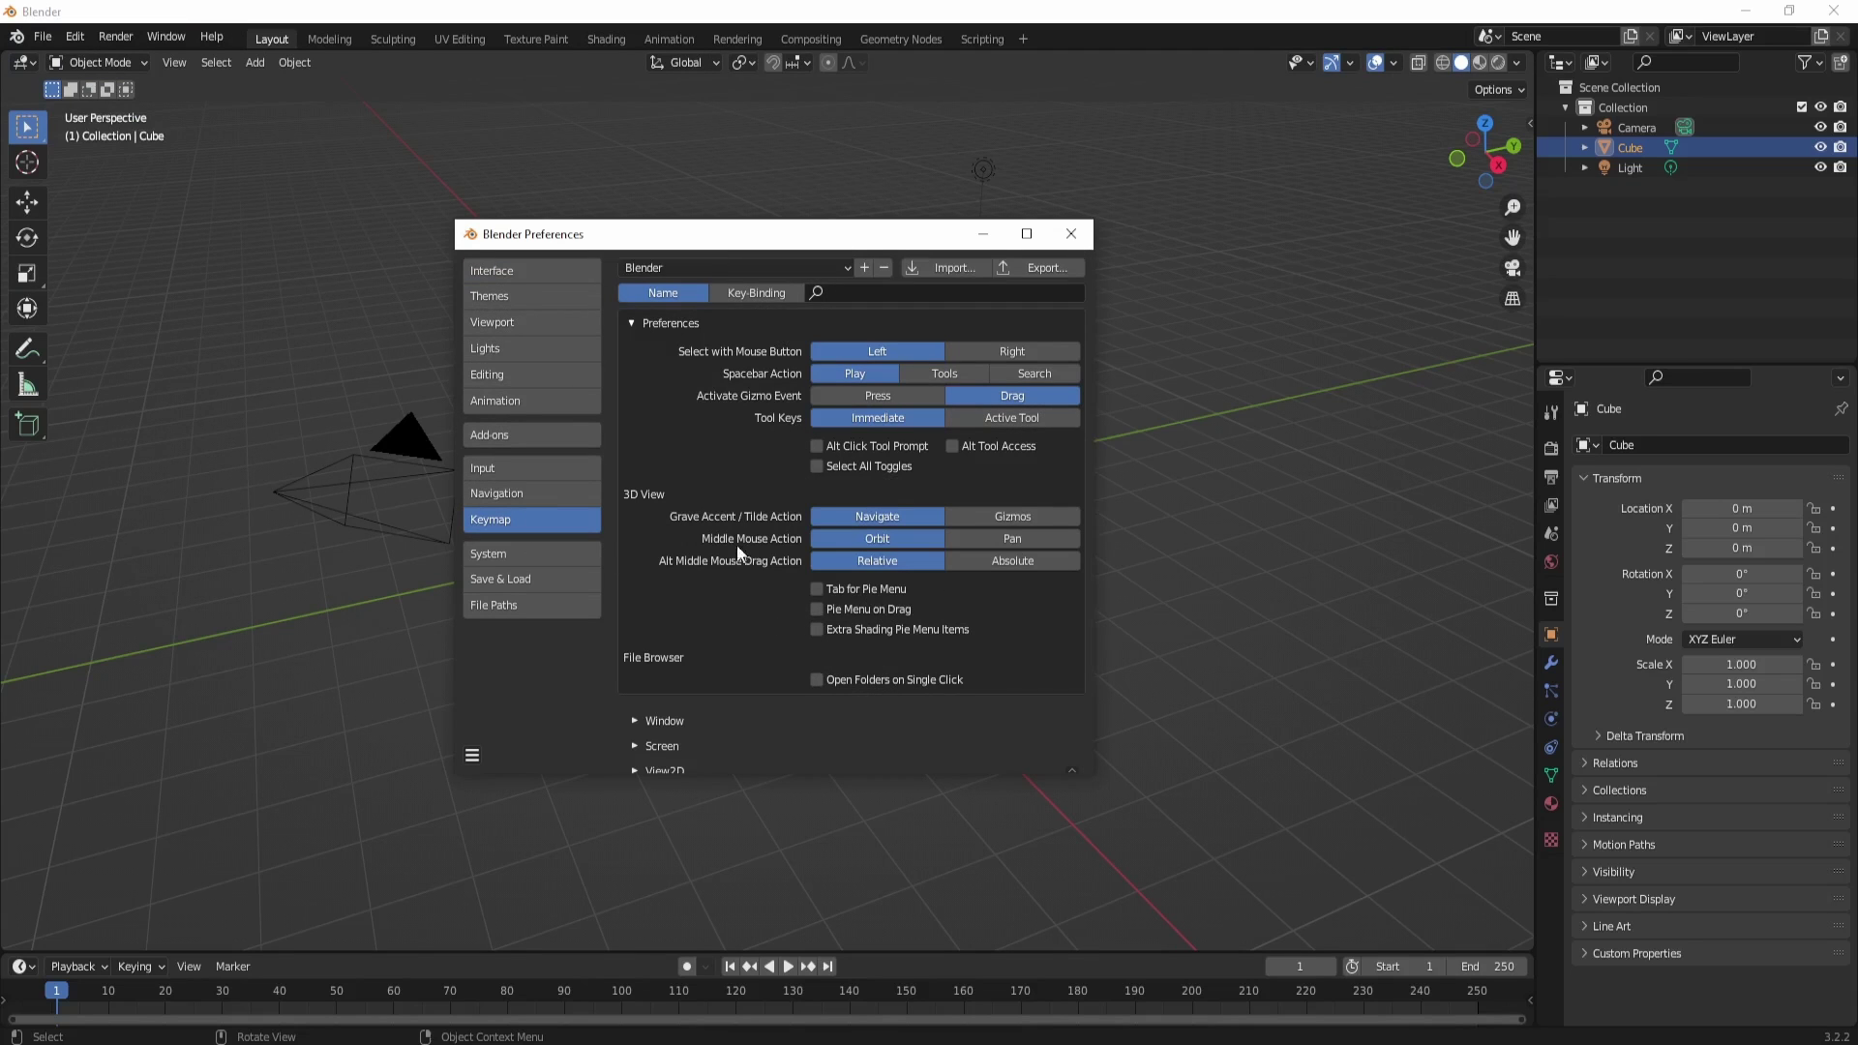
left_click_drag(711, 234, 415, 194)
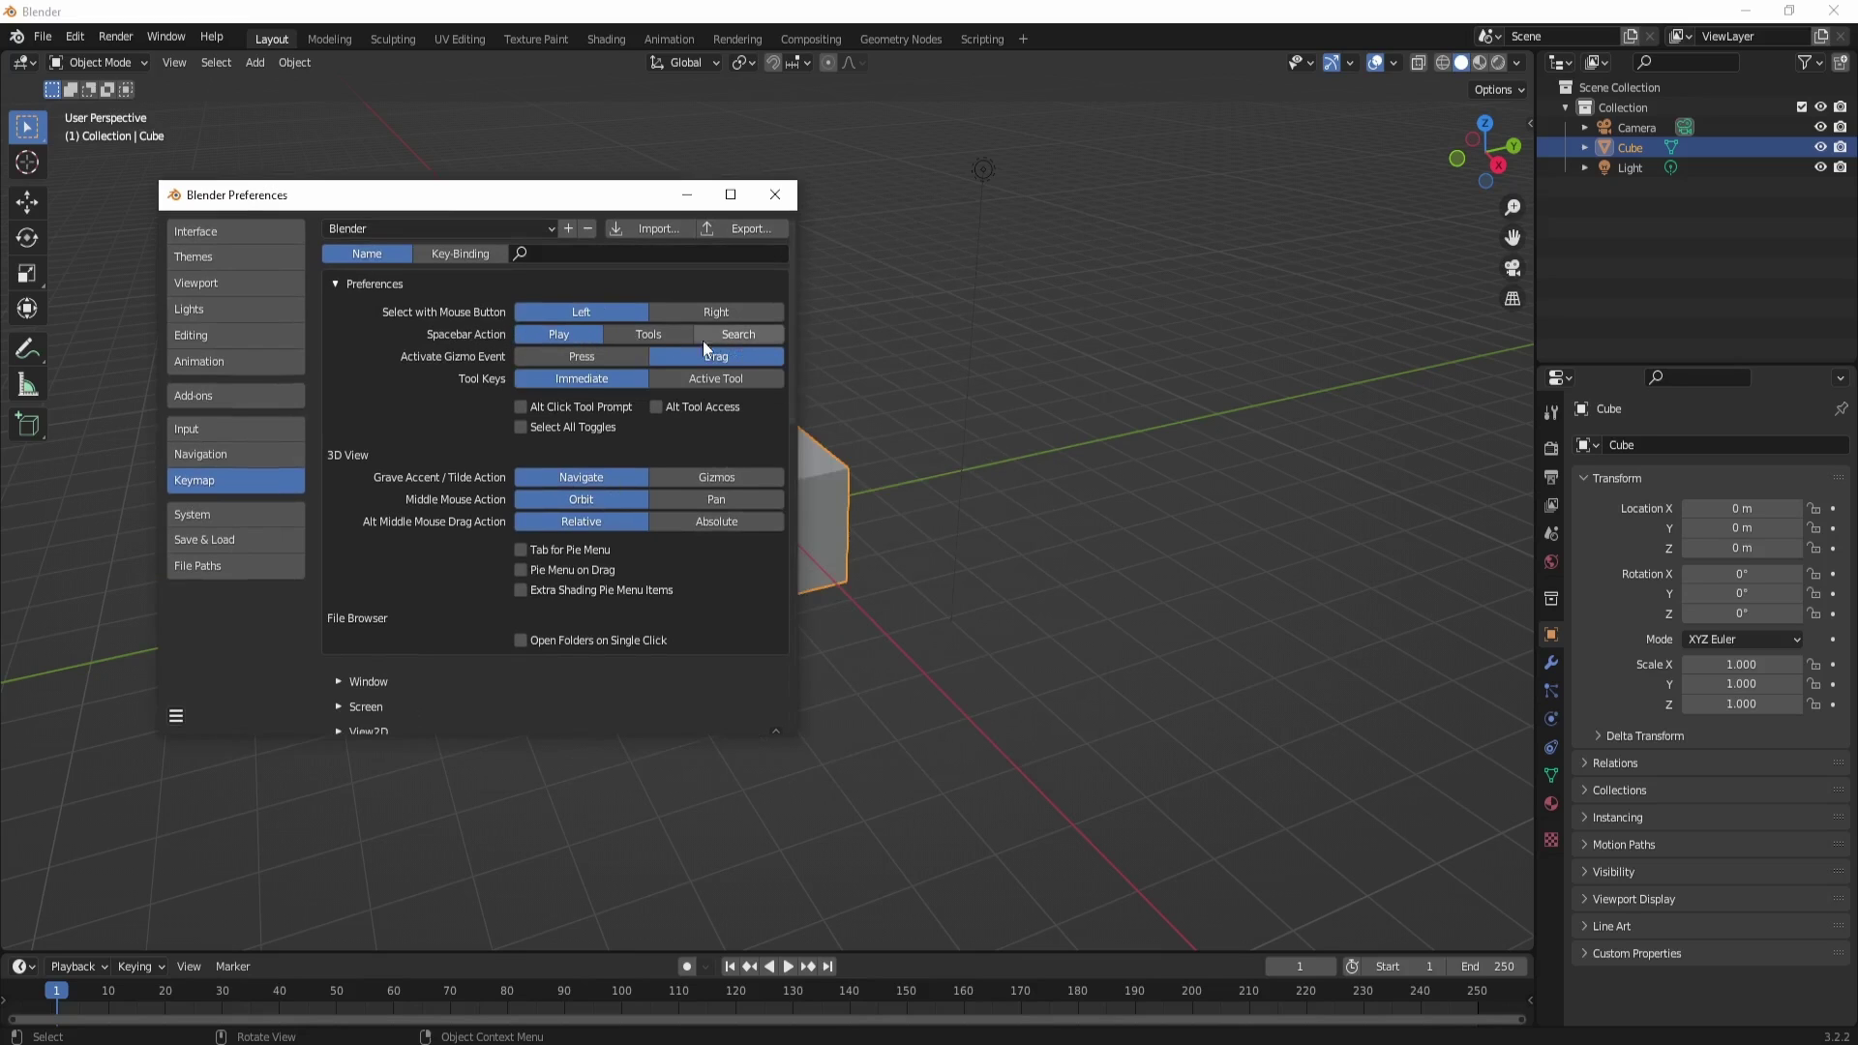
left_click(664, 336)
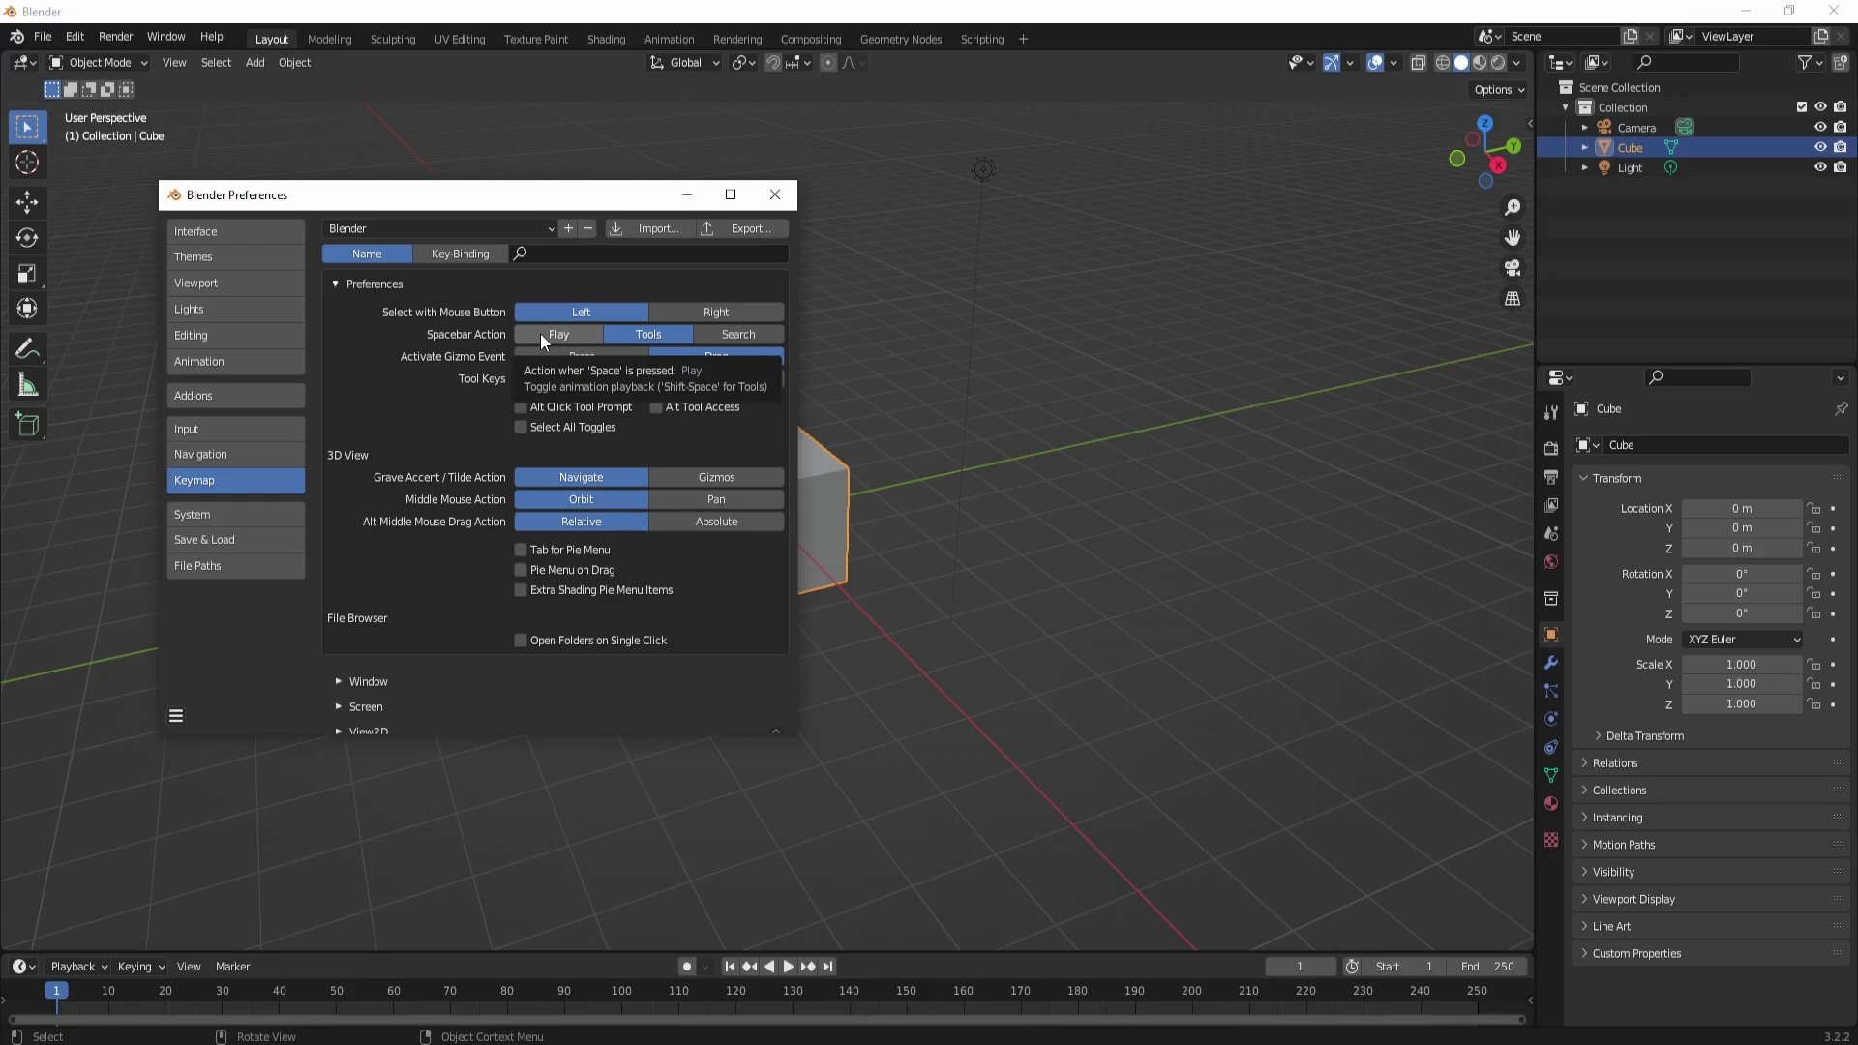
left_click(809, 625)
Step: Box-select the camera, cube and light, and clear the selection again
left_click_drag(1075, 686, 431, 218)
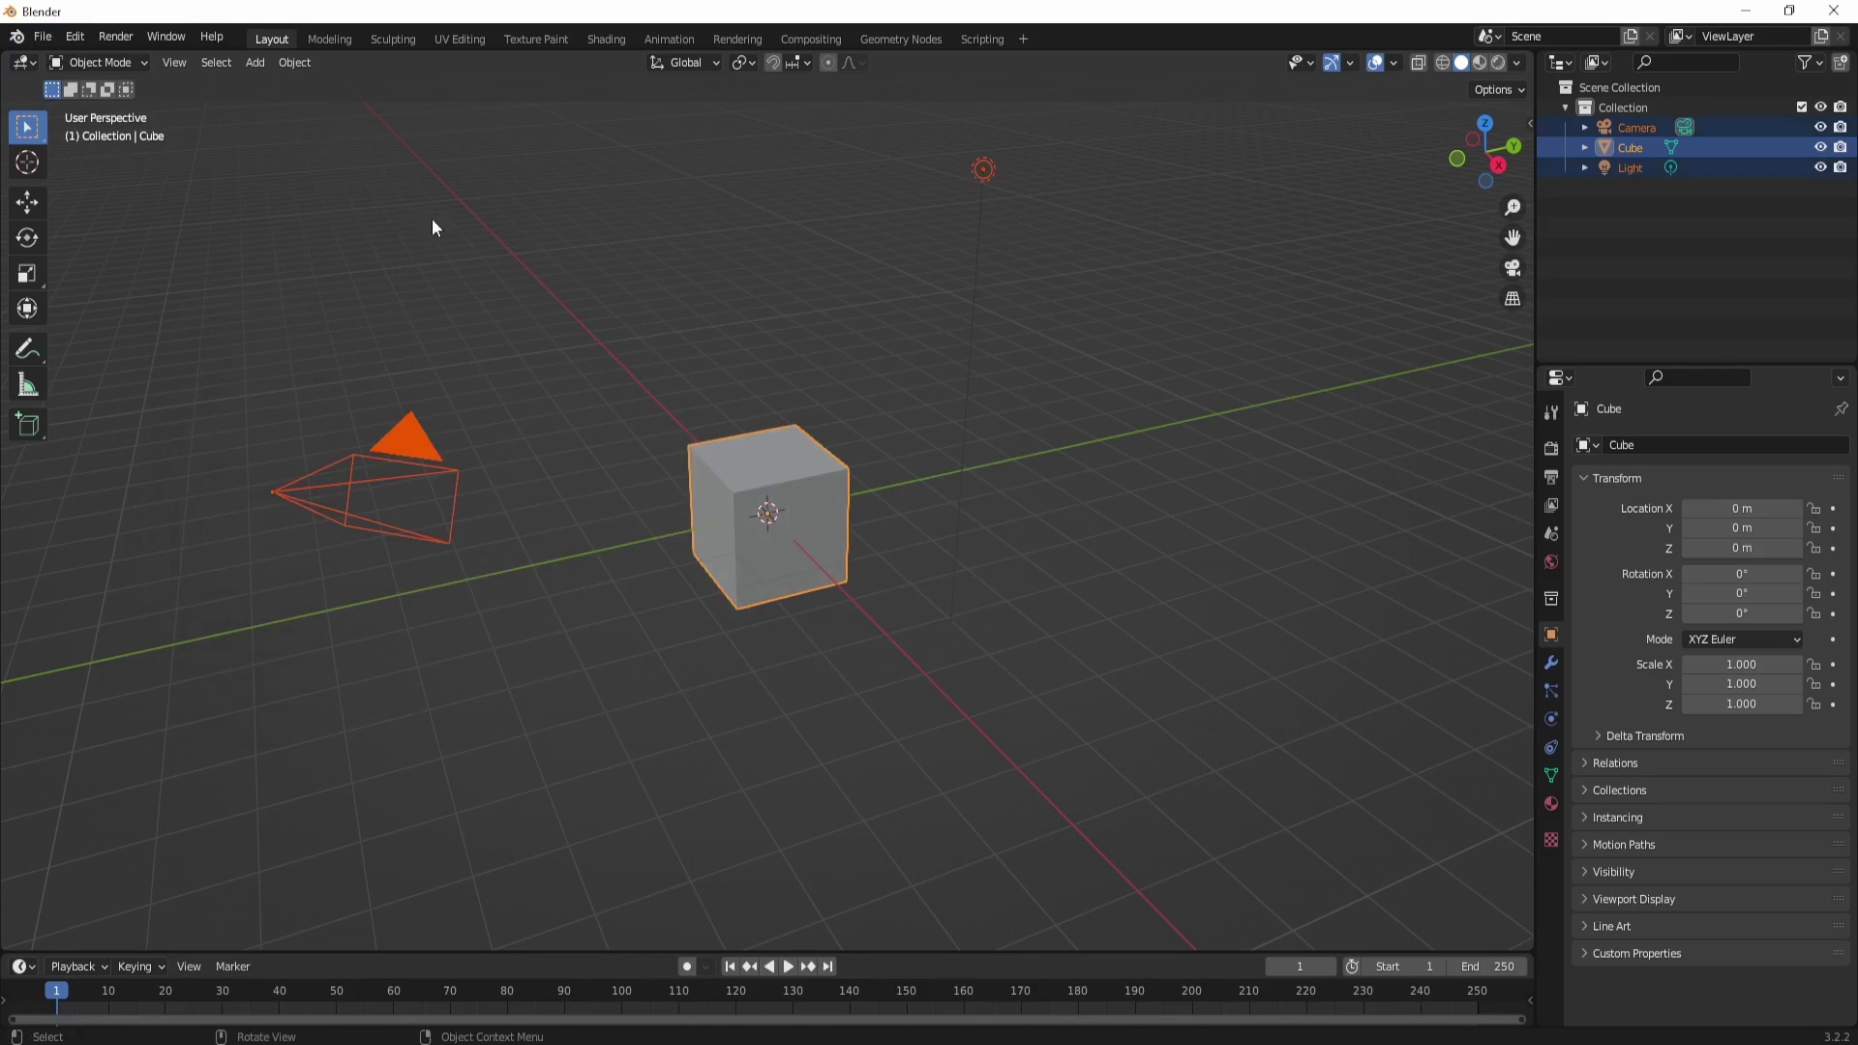
left_click(930, 392)
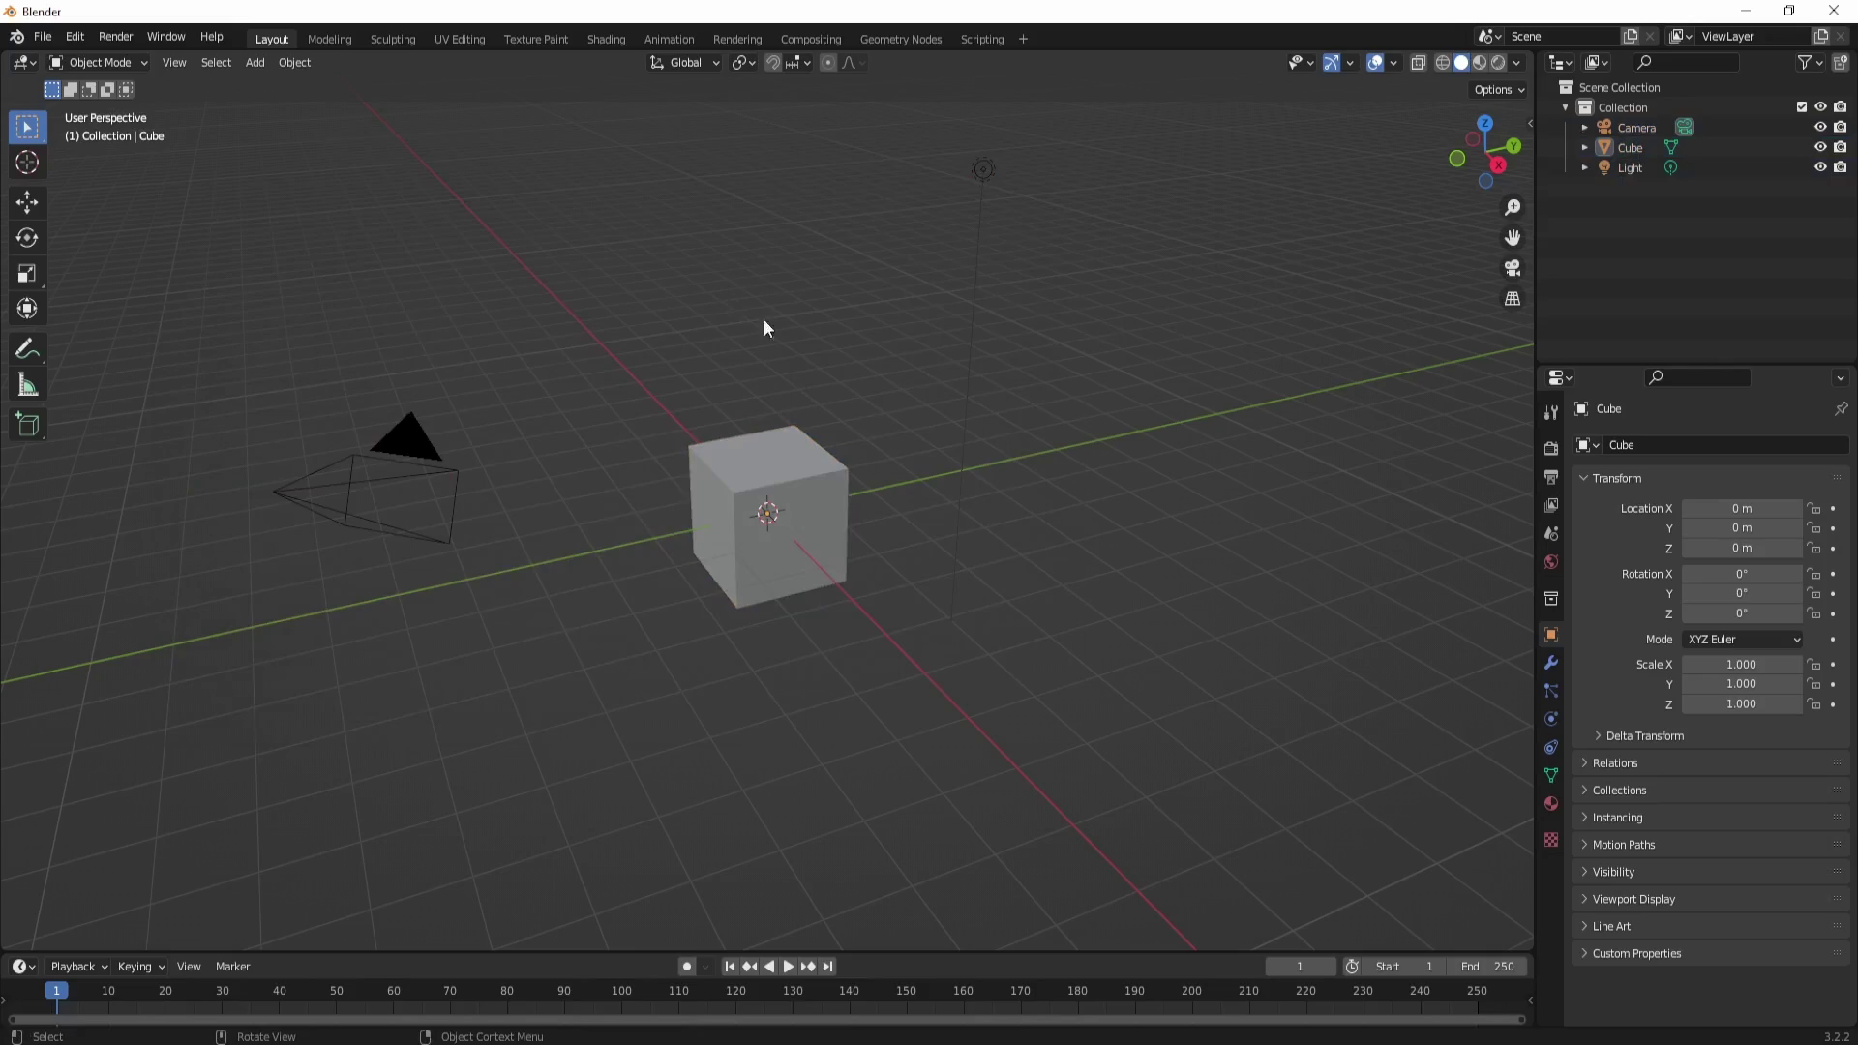
Step: Examine the default scene around the cube by orbiting, zooming and panning the 3D viewport
middle_click_drag(763, 323, 823, 407)
scroll(817, 408, "up", 2)
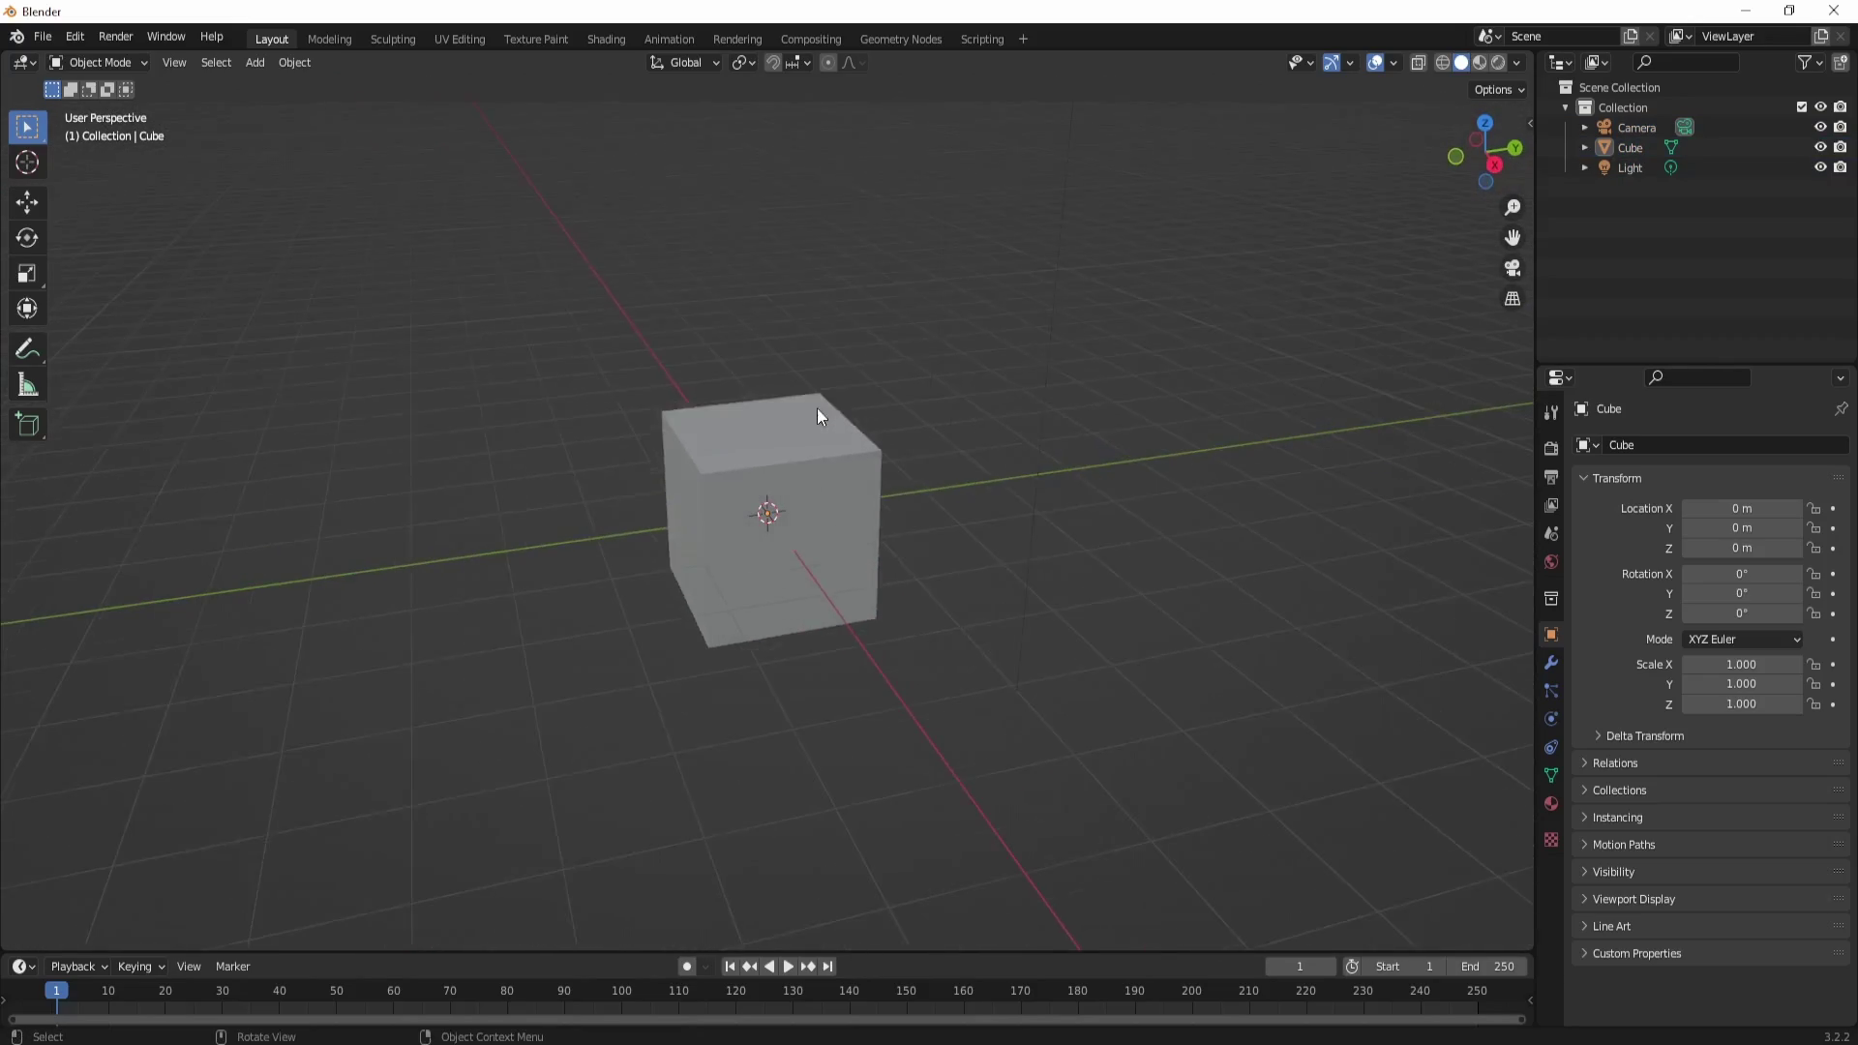
scroll(817, 408, "down", 5)
scroll(816, 410, "up", 4)
scroll(816, 418, "down", 5)
scroll(815, 426, "up", 4)
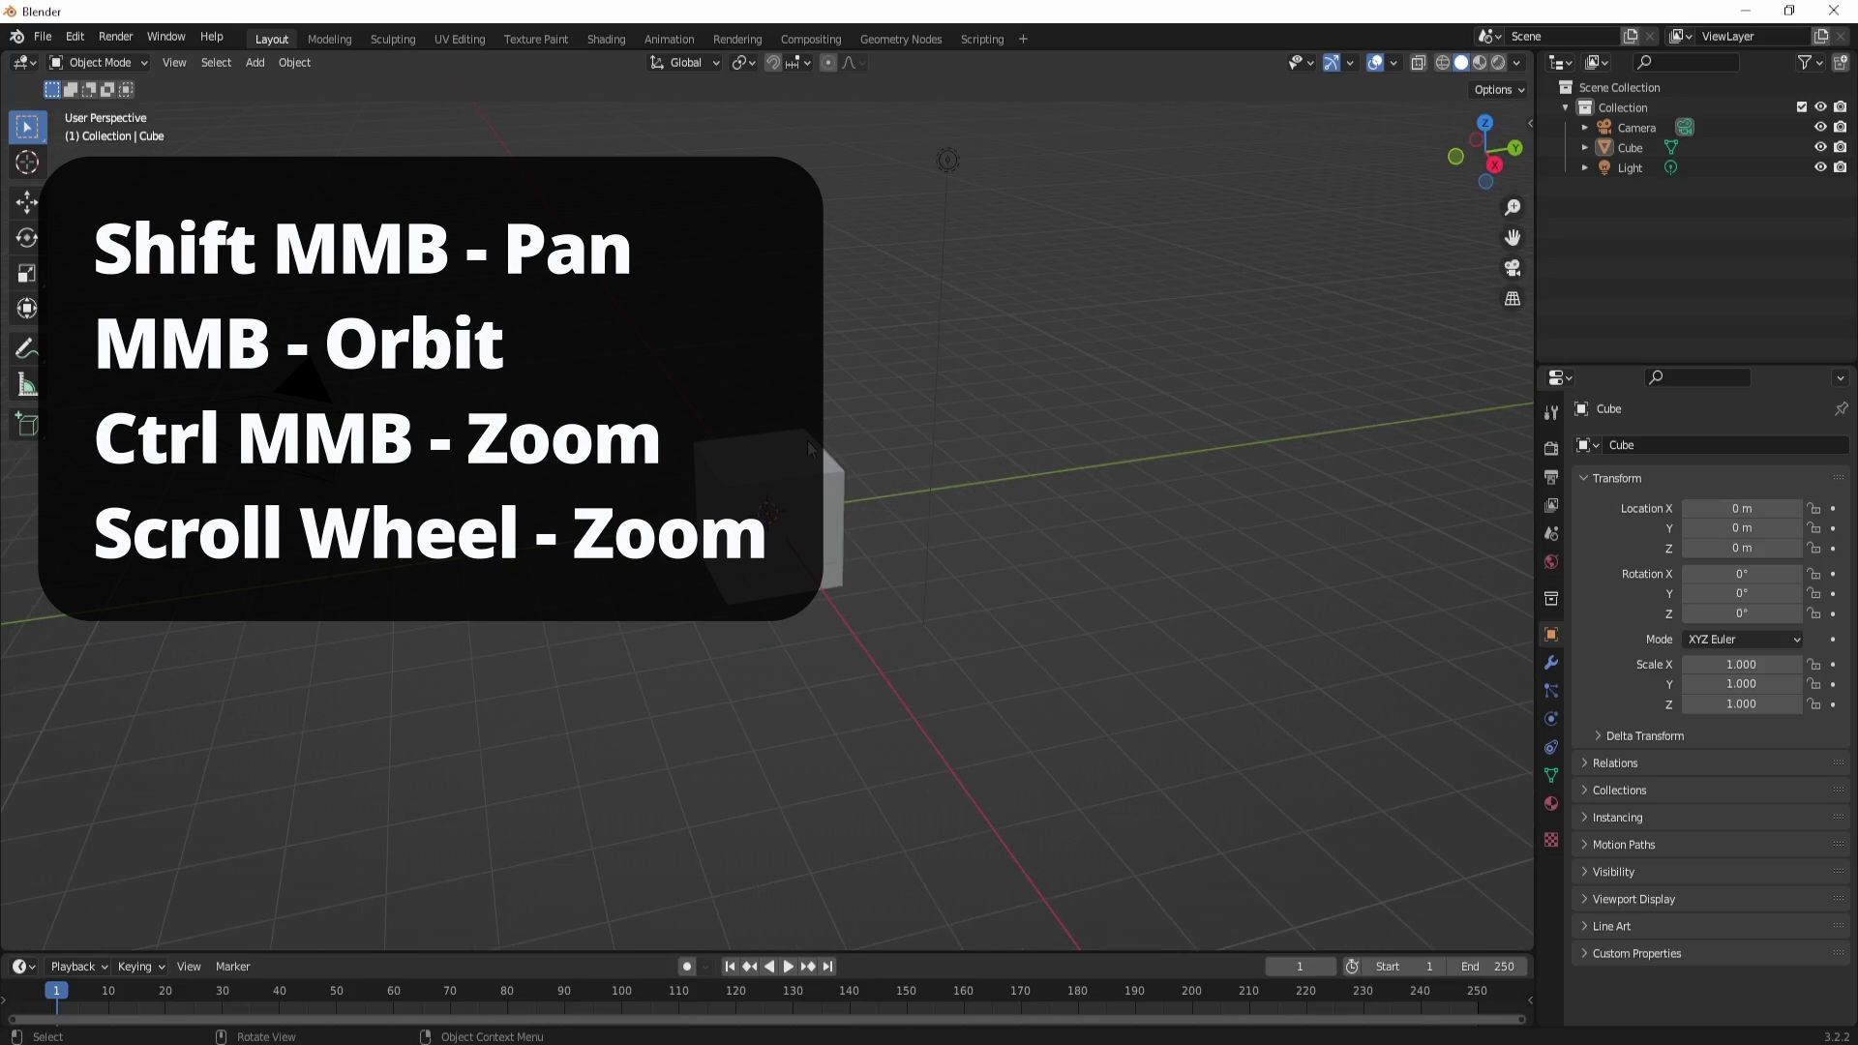
middle_click_drag(804, 451, 838, 468)
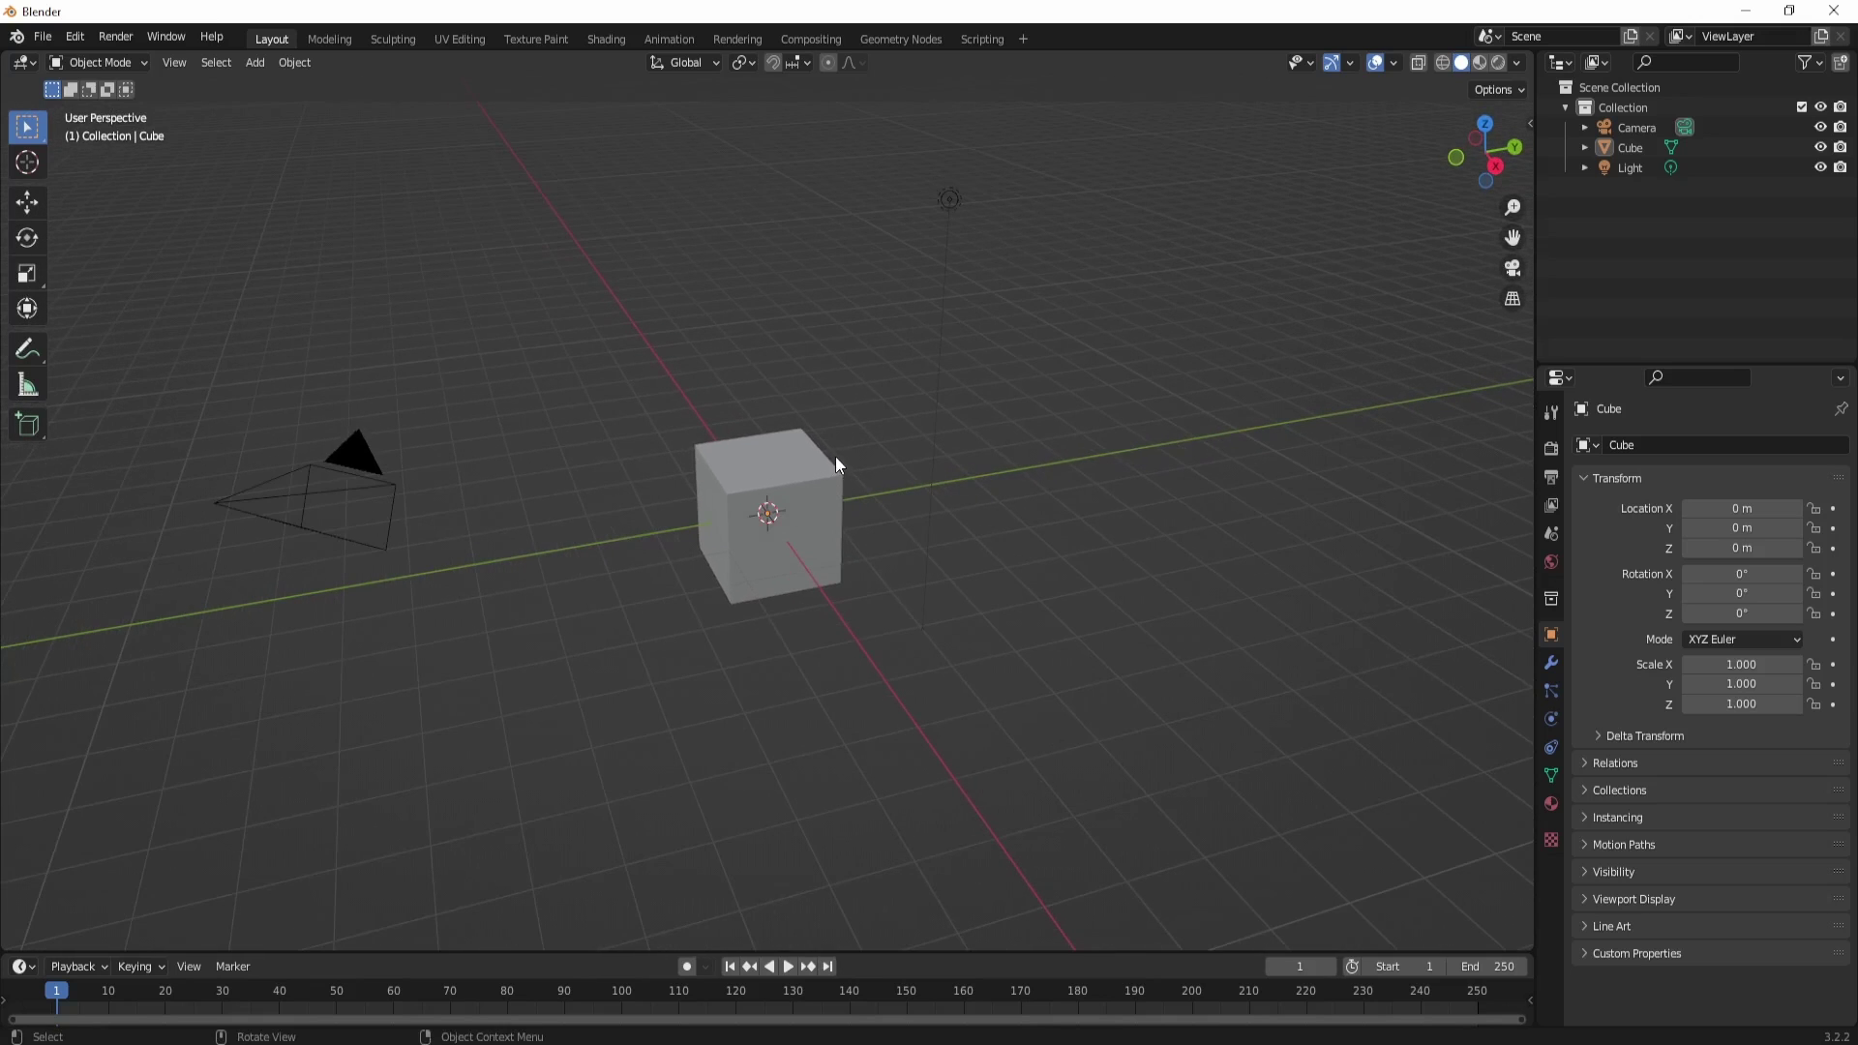
middle_click_drag(938, 445, 1134, 387)
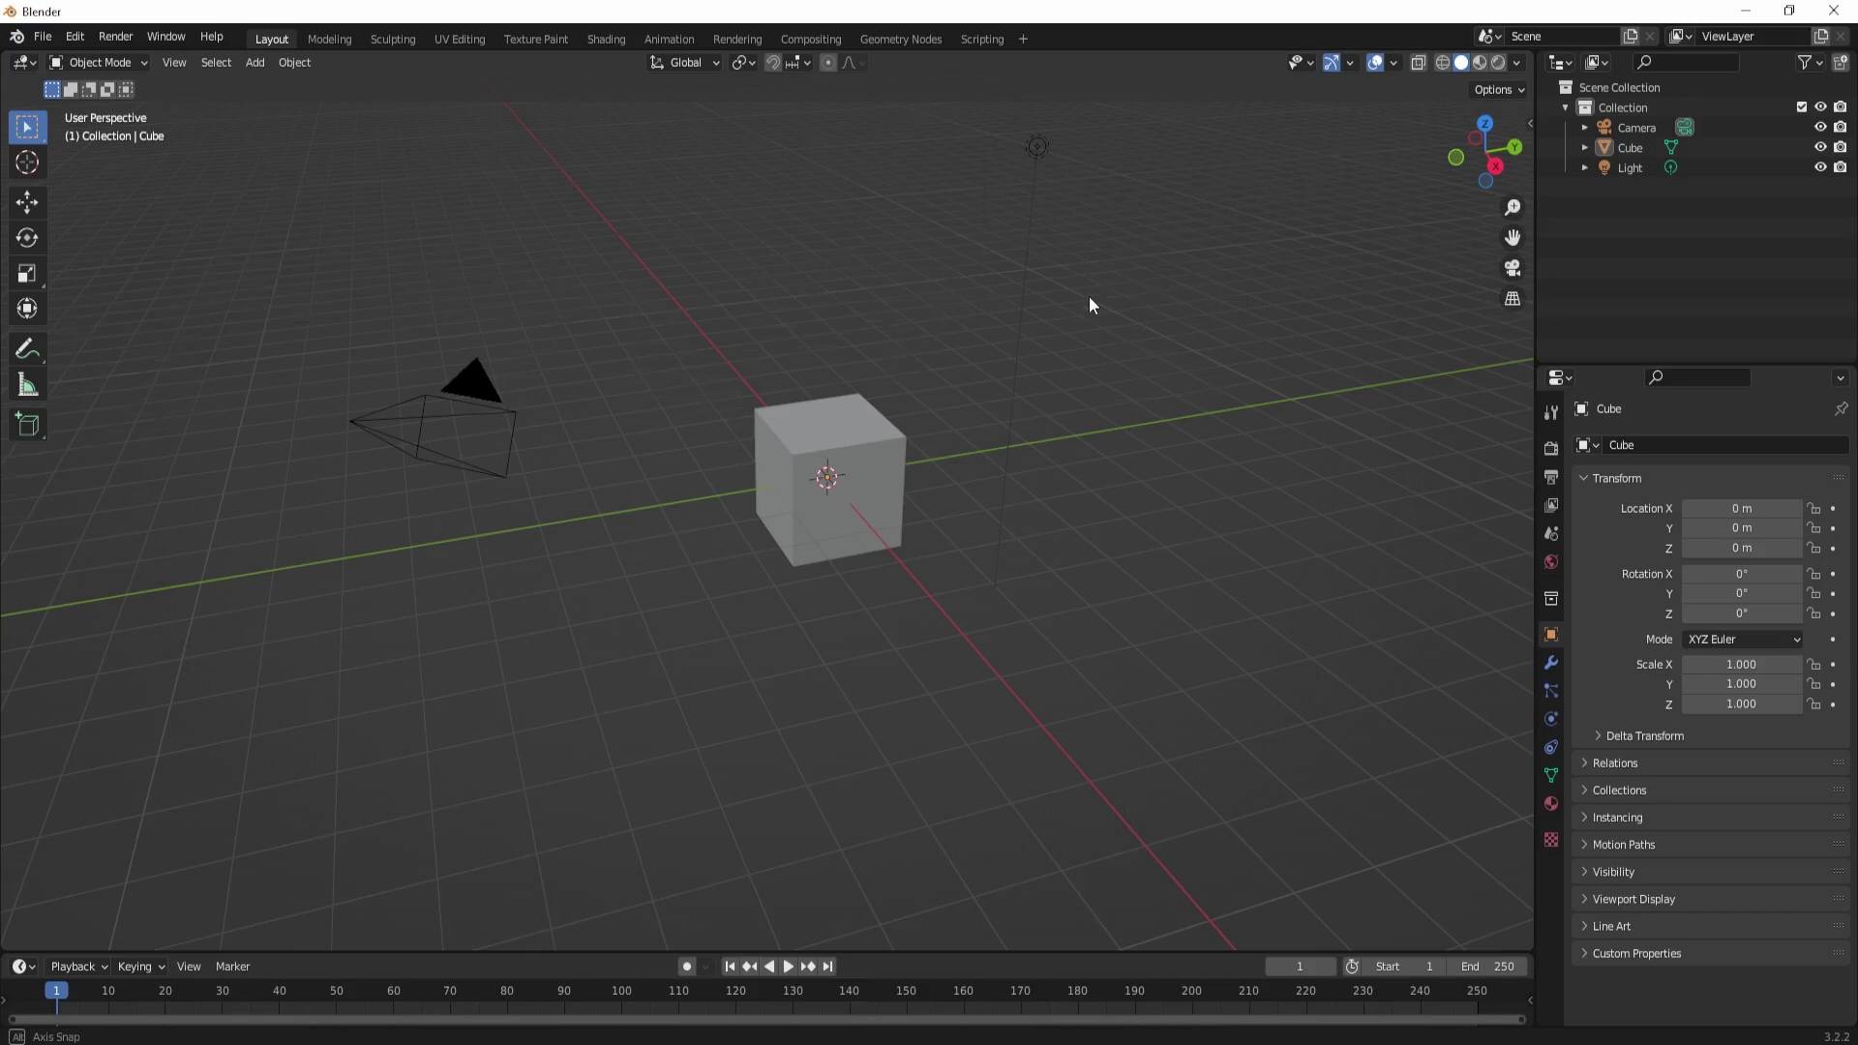
middle_click_drag(1088, 298, 961, 379)
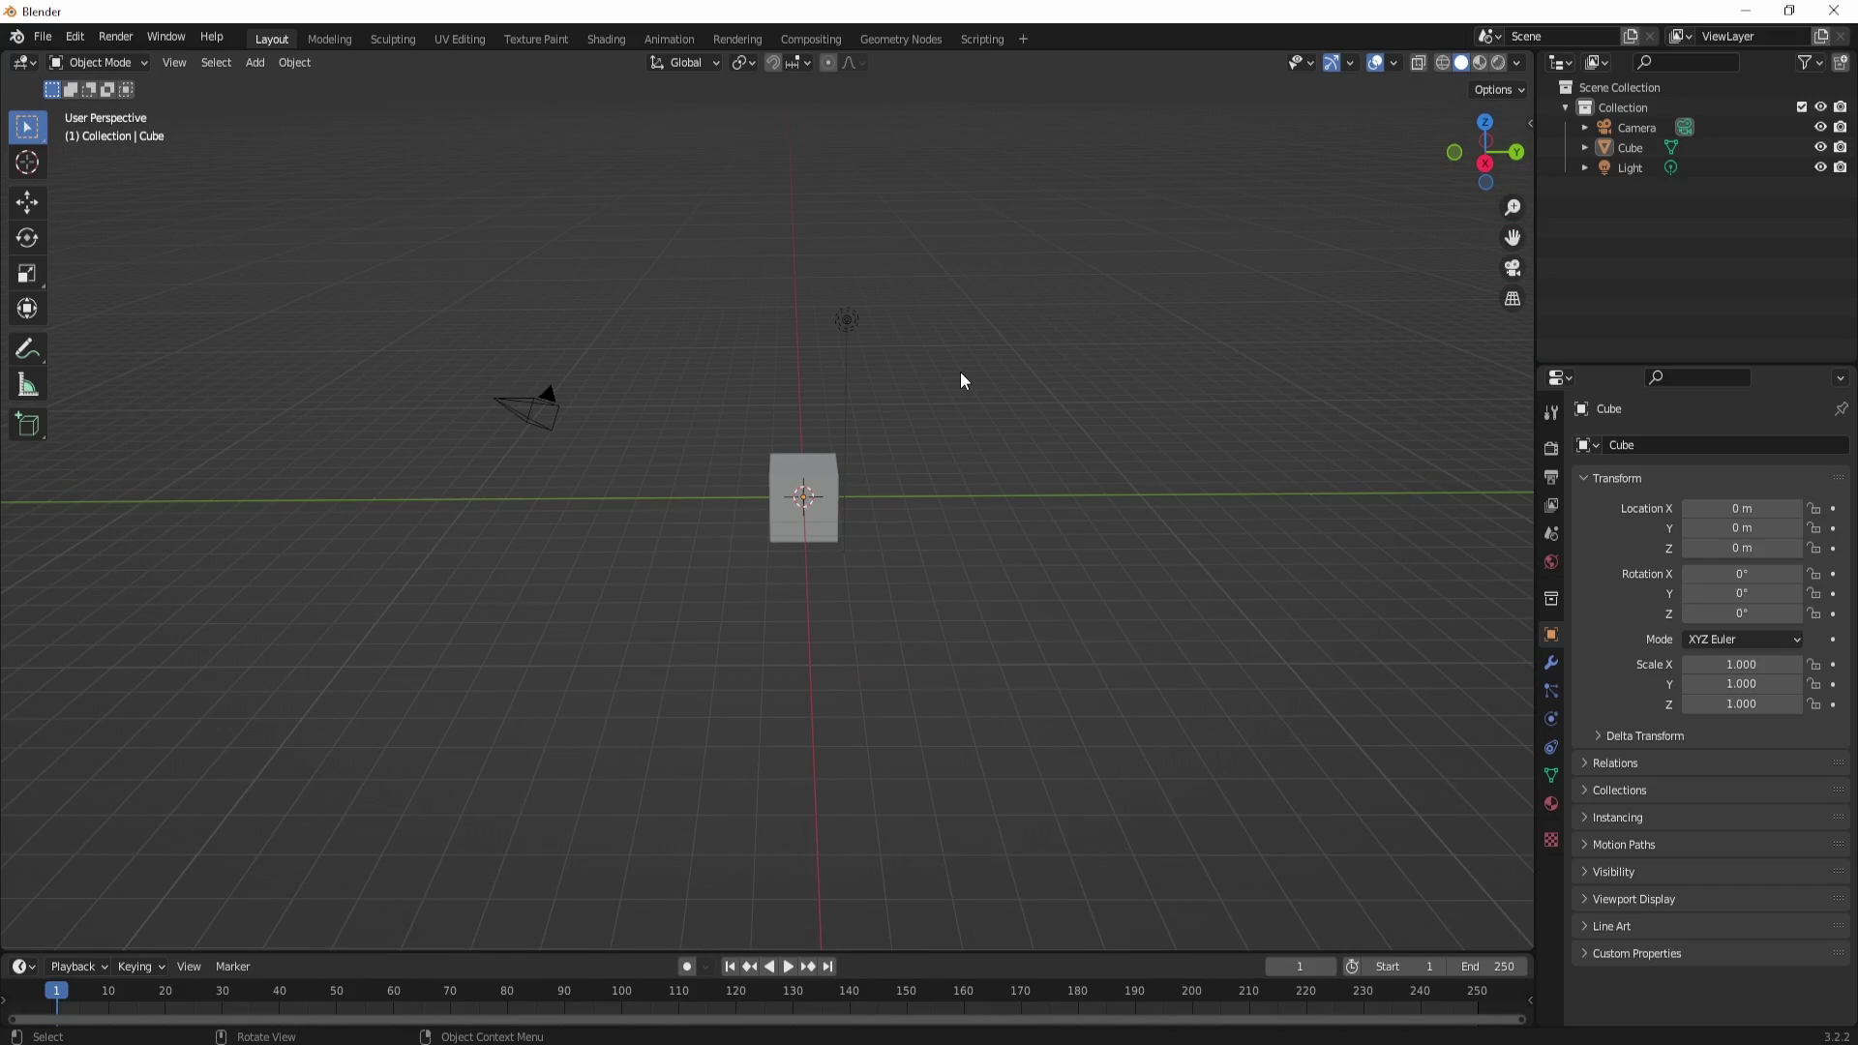
middle_click_drag(920, 432, 979, 454)
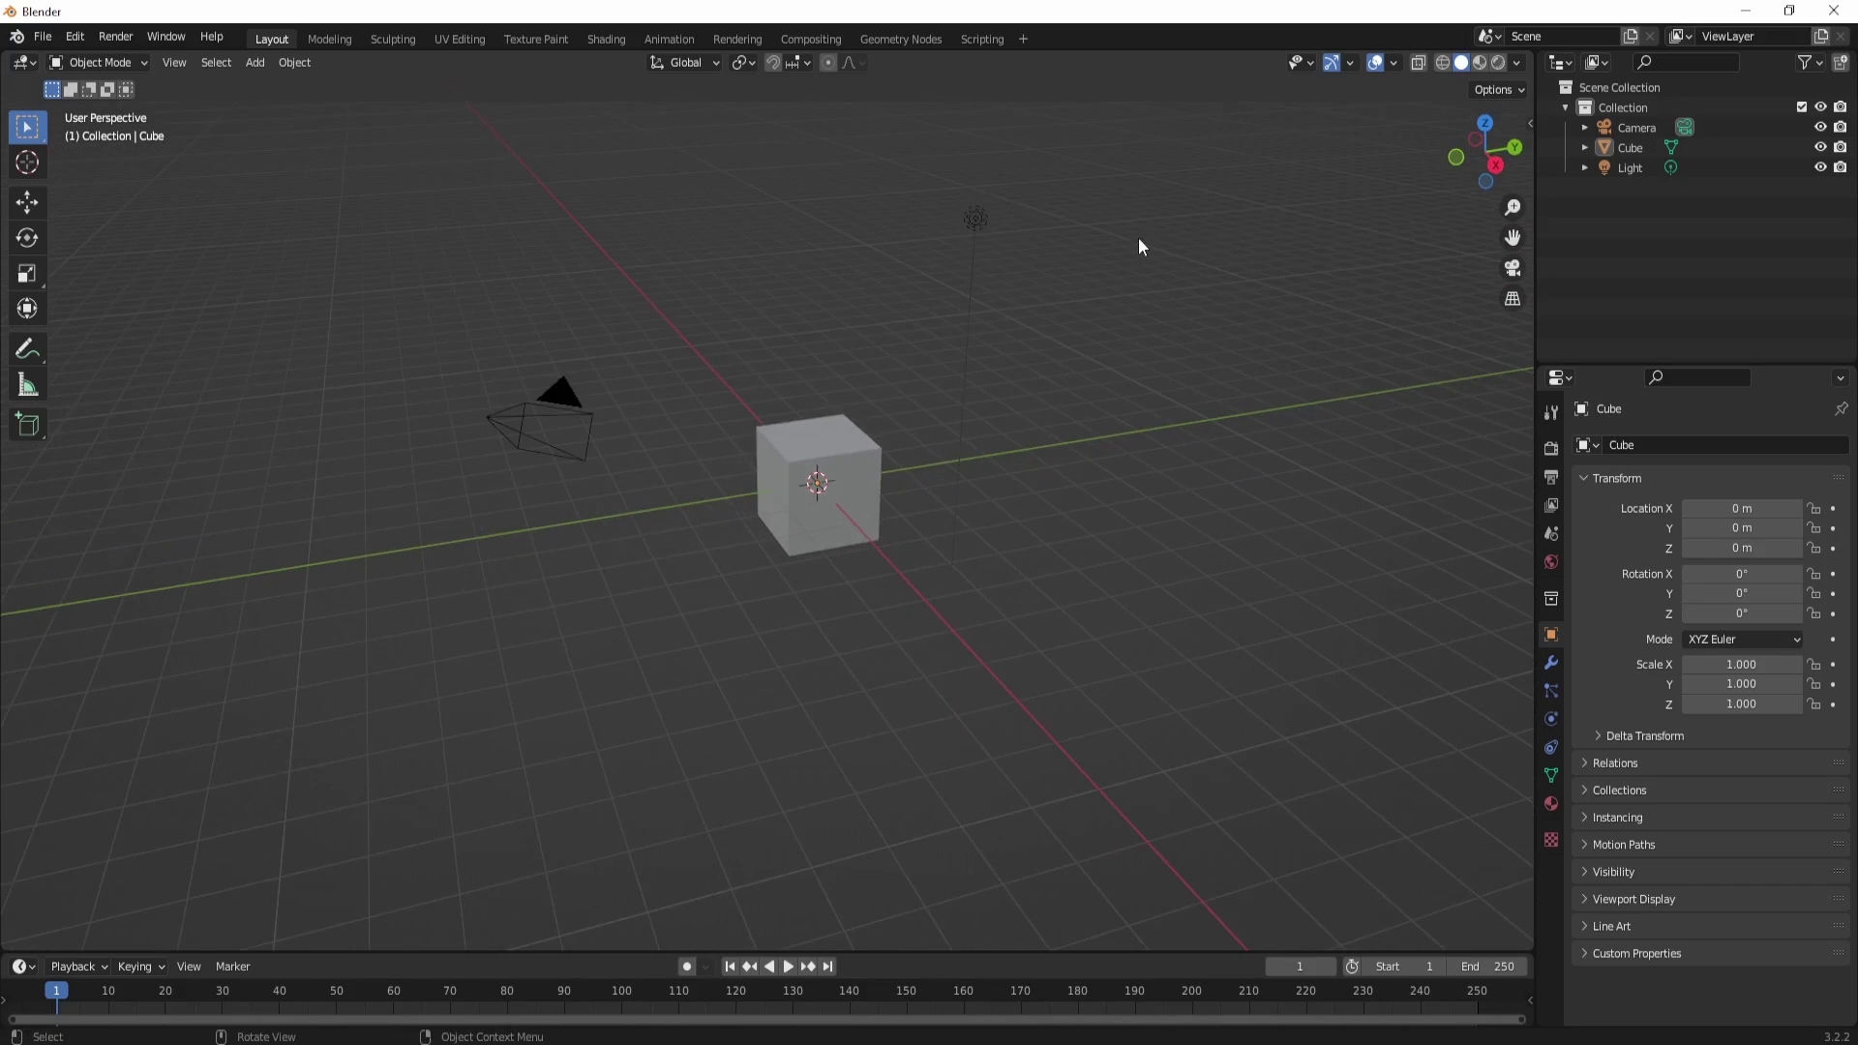
Step: View the cube from other angles and distances using the viewport's on-screen navigation gizmos
left_click_drag(1502, 141, 1563, 177)
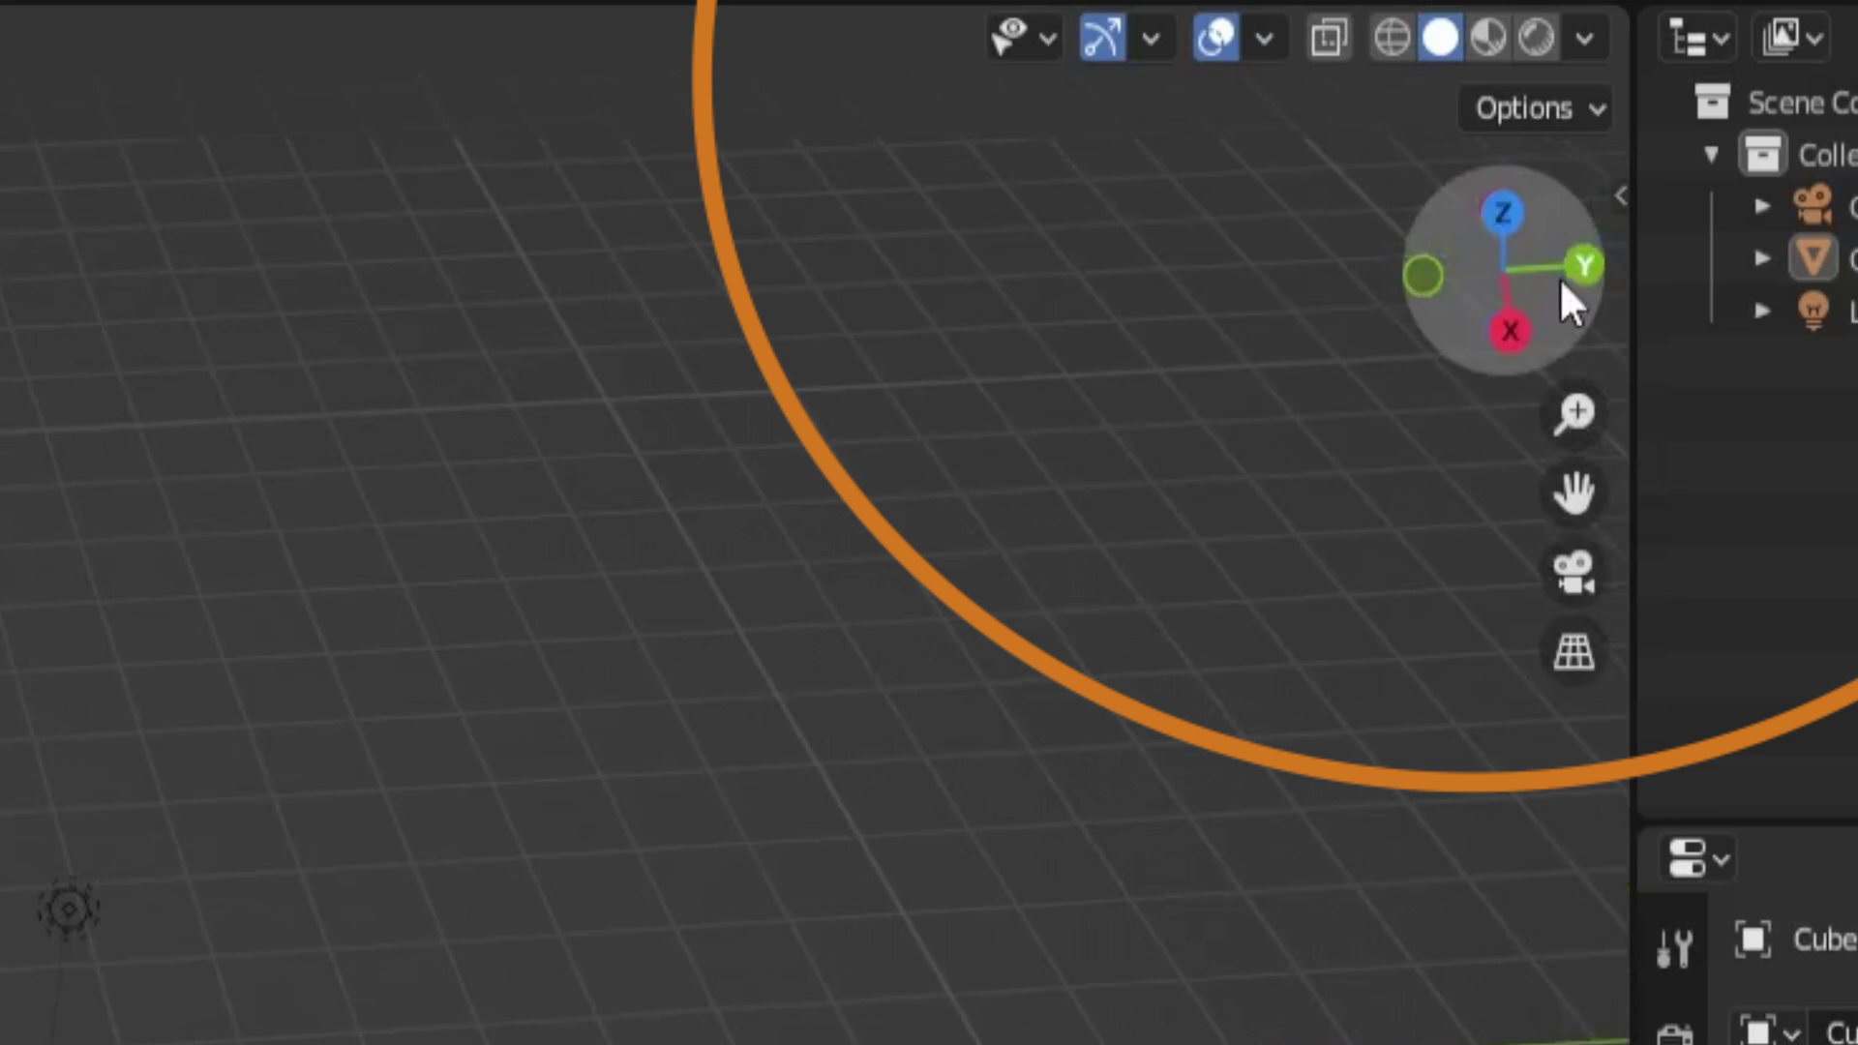
mouse_move(1560, 281)
left_mouse_down()
mouse_move(1007, 20)
mouse_move(1258, 155)
mouse_move(1485, 159)
mouse_move(1555, 281)
left_mouse_up()
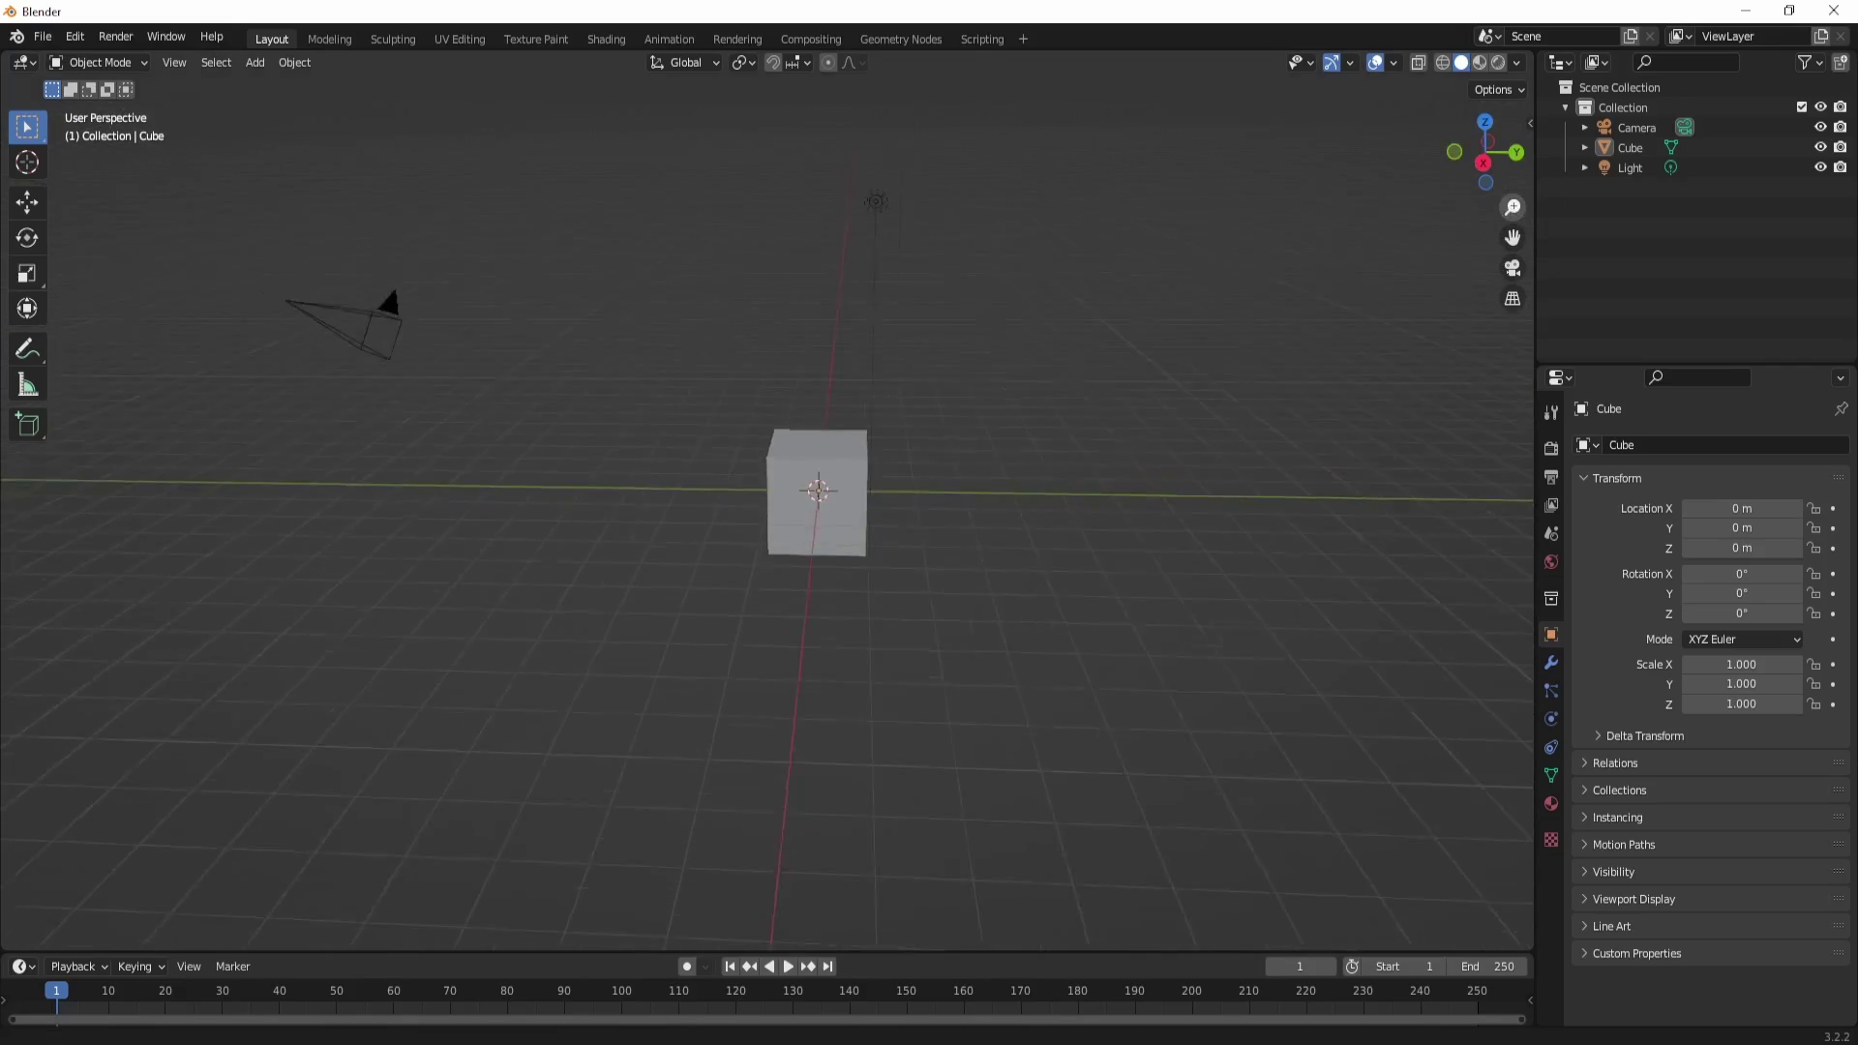
left_click_drag(1512, 237, 1442, 265)
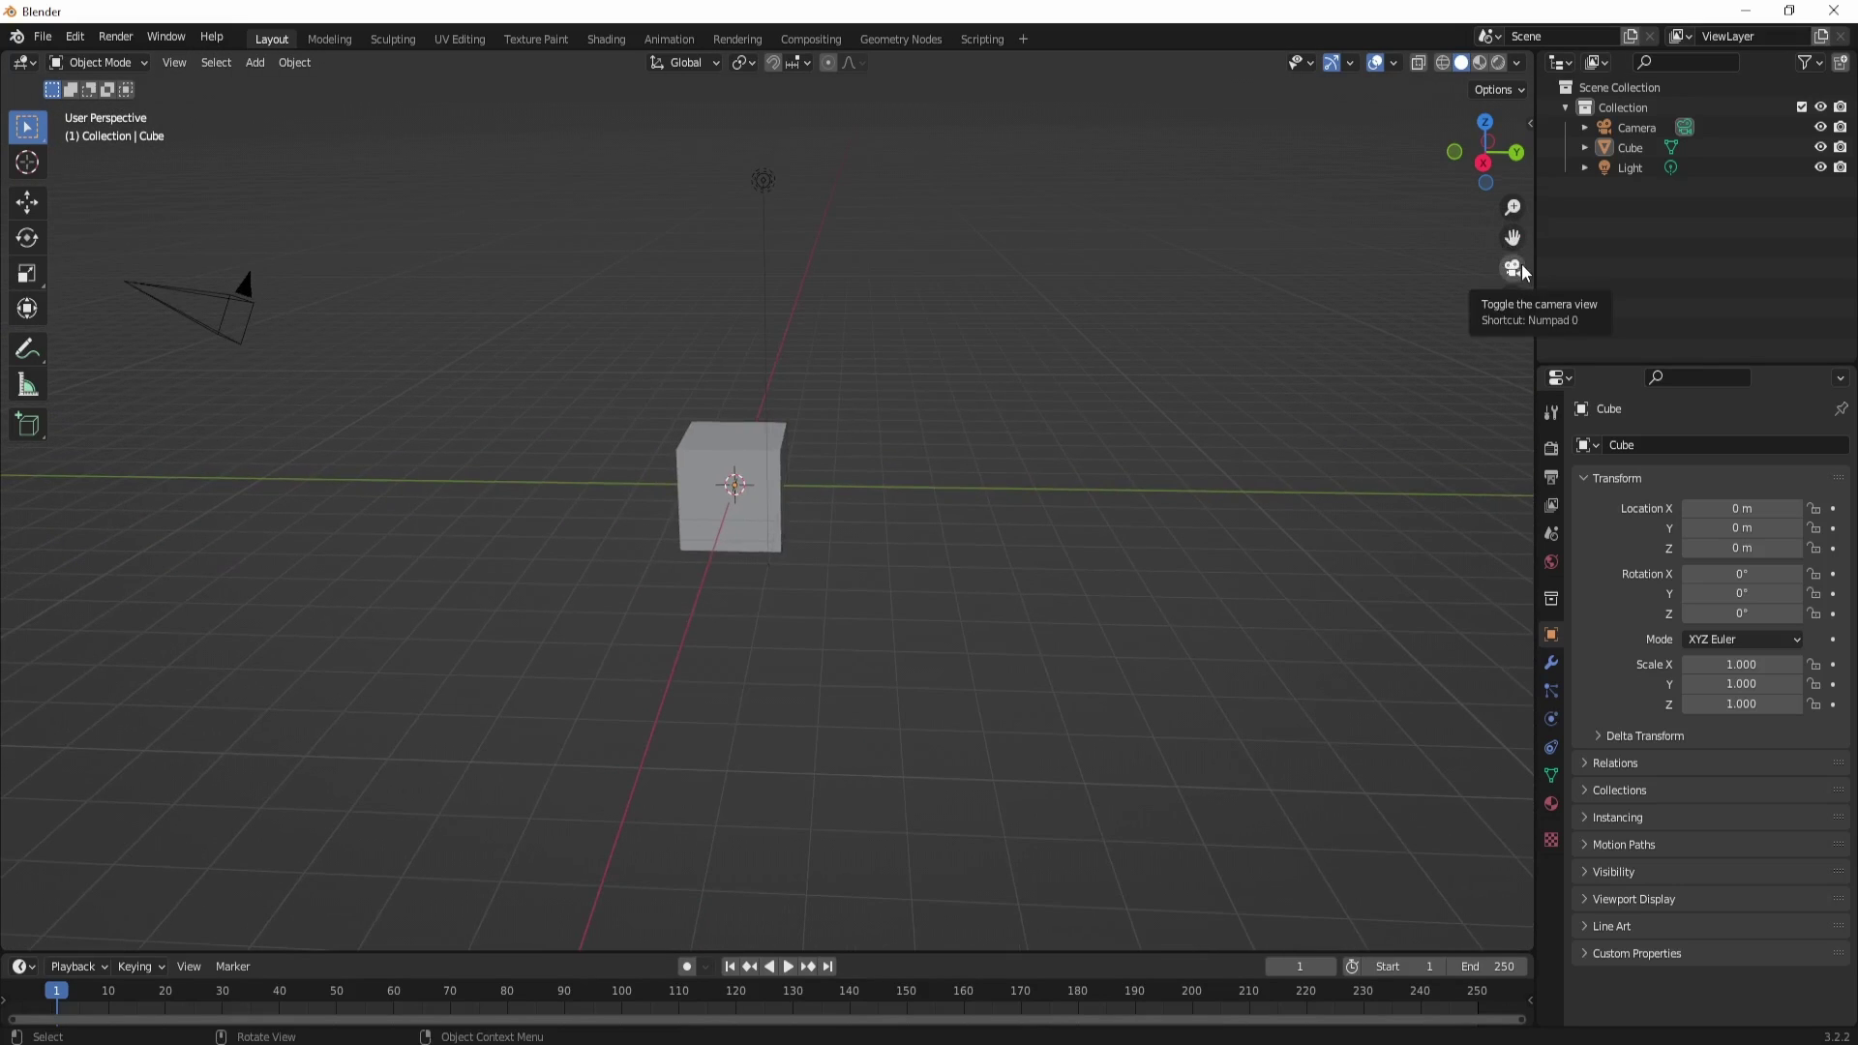
Step: Compare orthographic and perspective projection of the scene, ending in perspective
left_click(1515, 300)
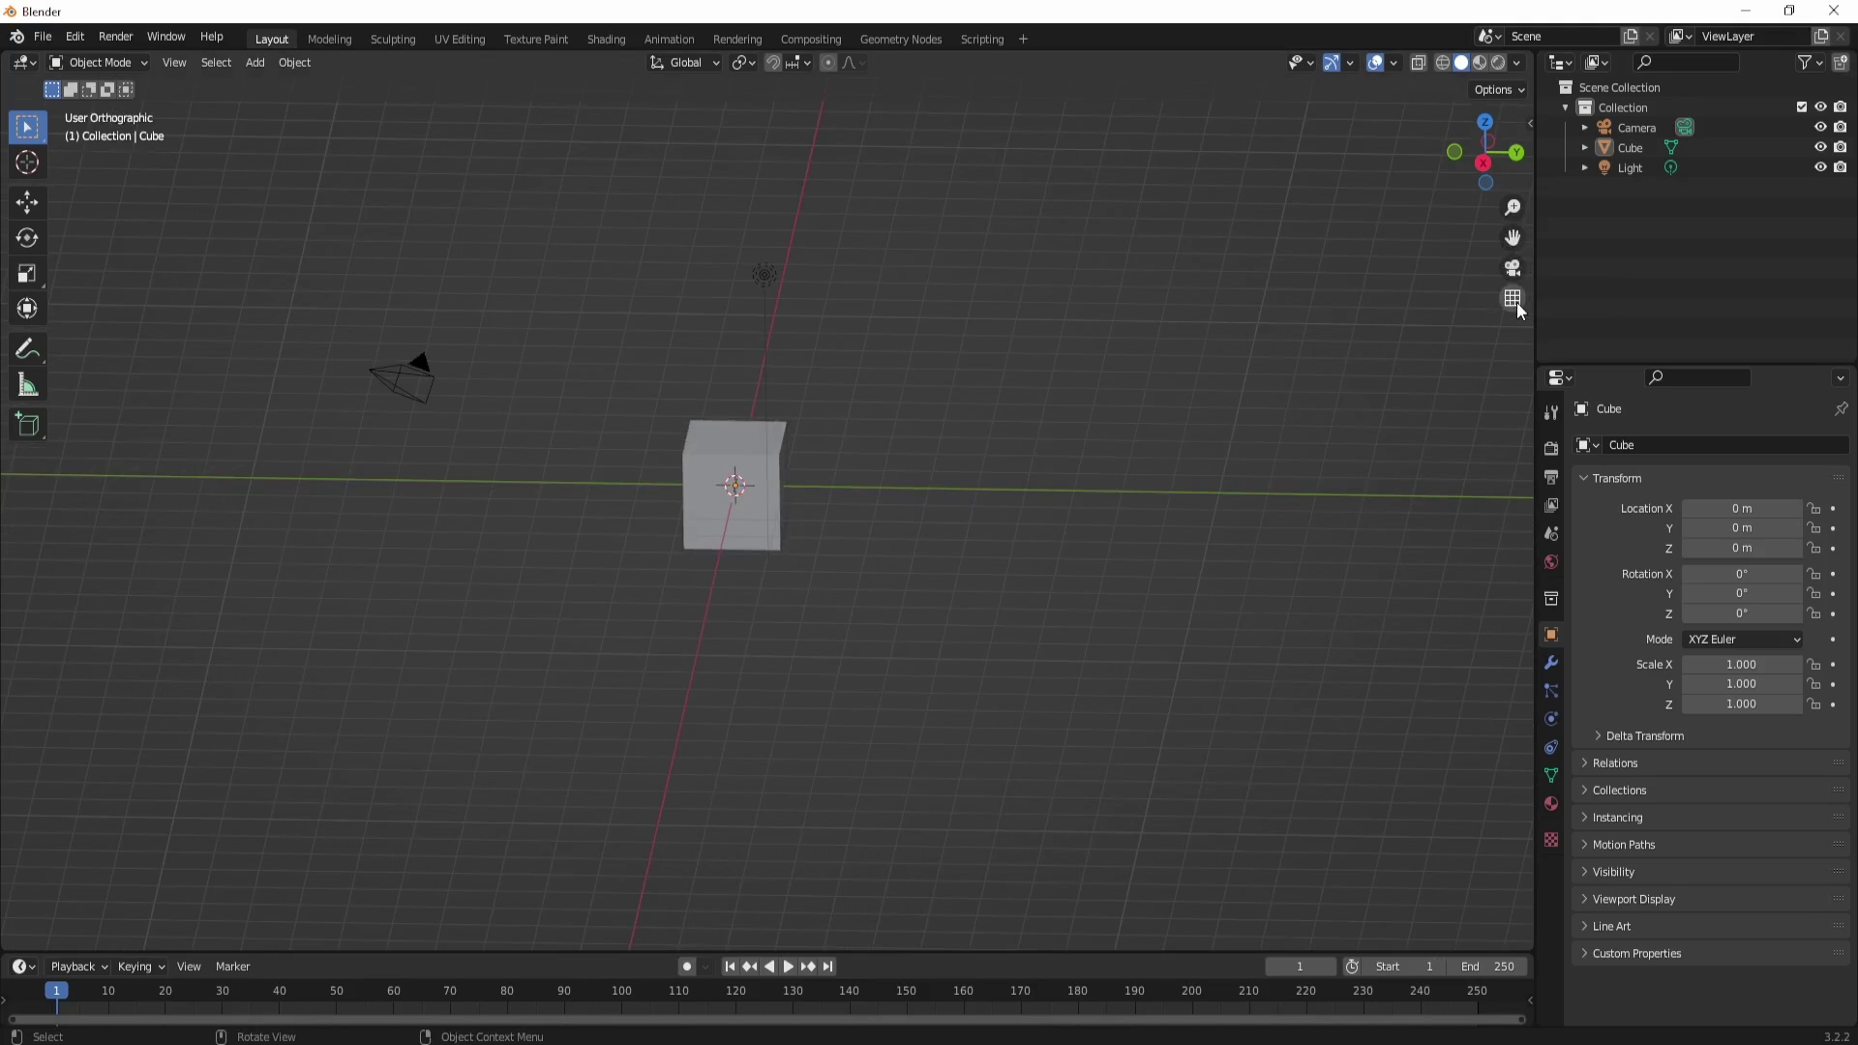
left_click(1513, 299)
left_click(1512, 299)
left_click(1512, 299)
left_click(1512, 299)
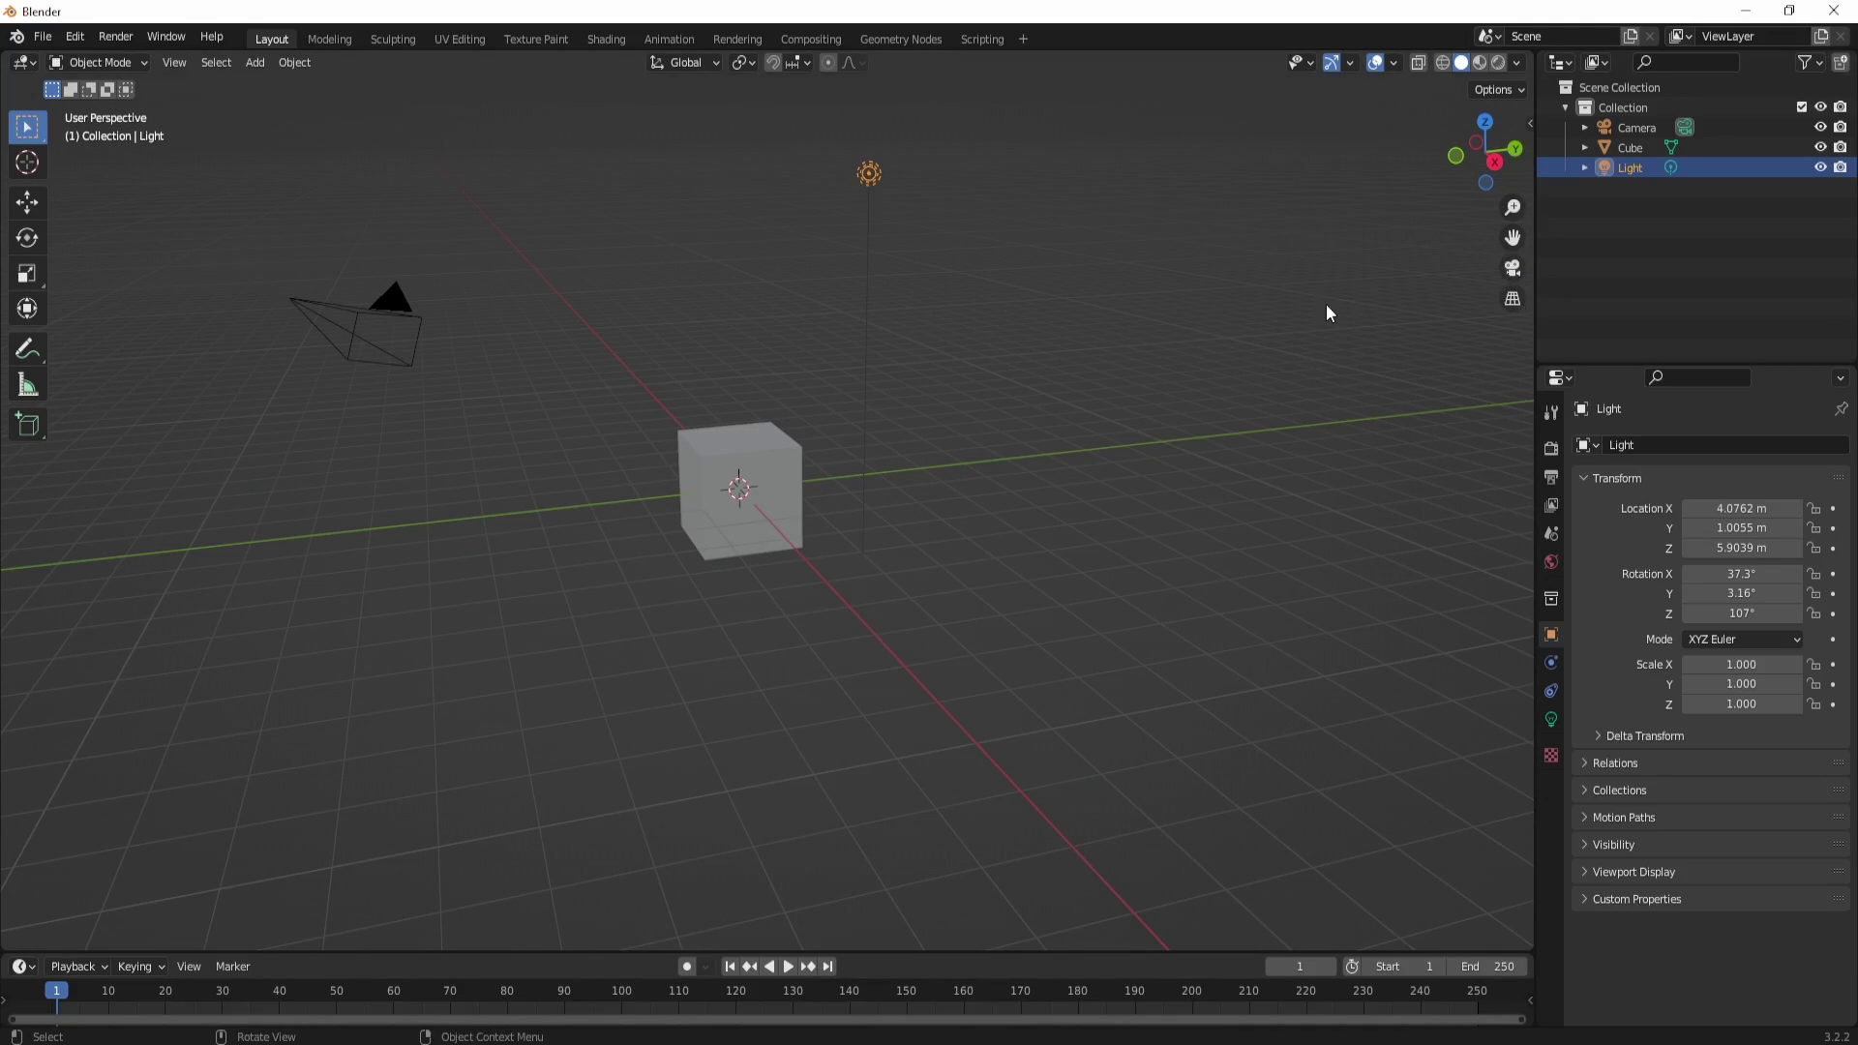
Step: Select the cube in the 3D viewport as the only selected object
left_click(845, 559)
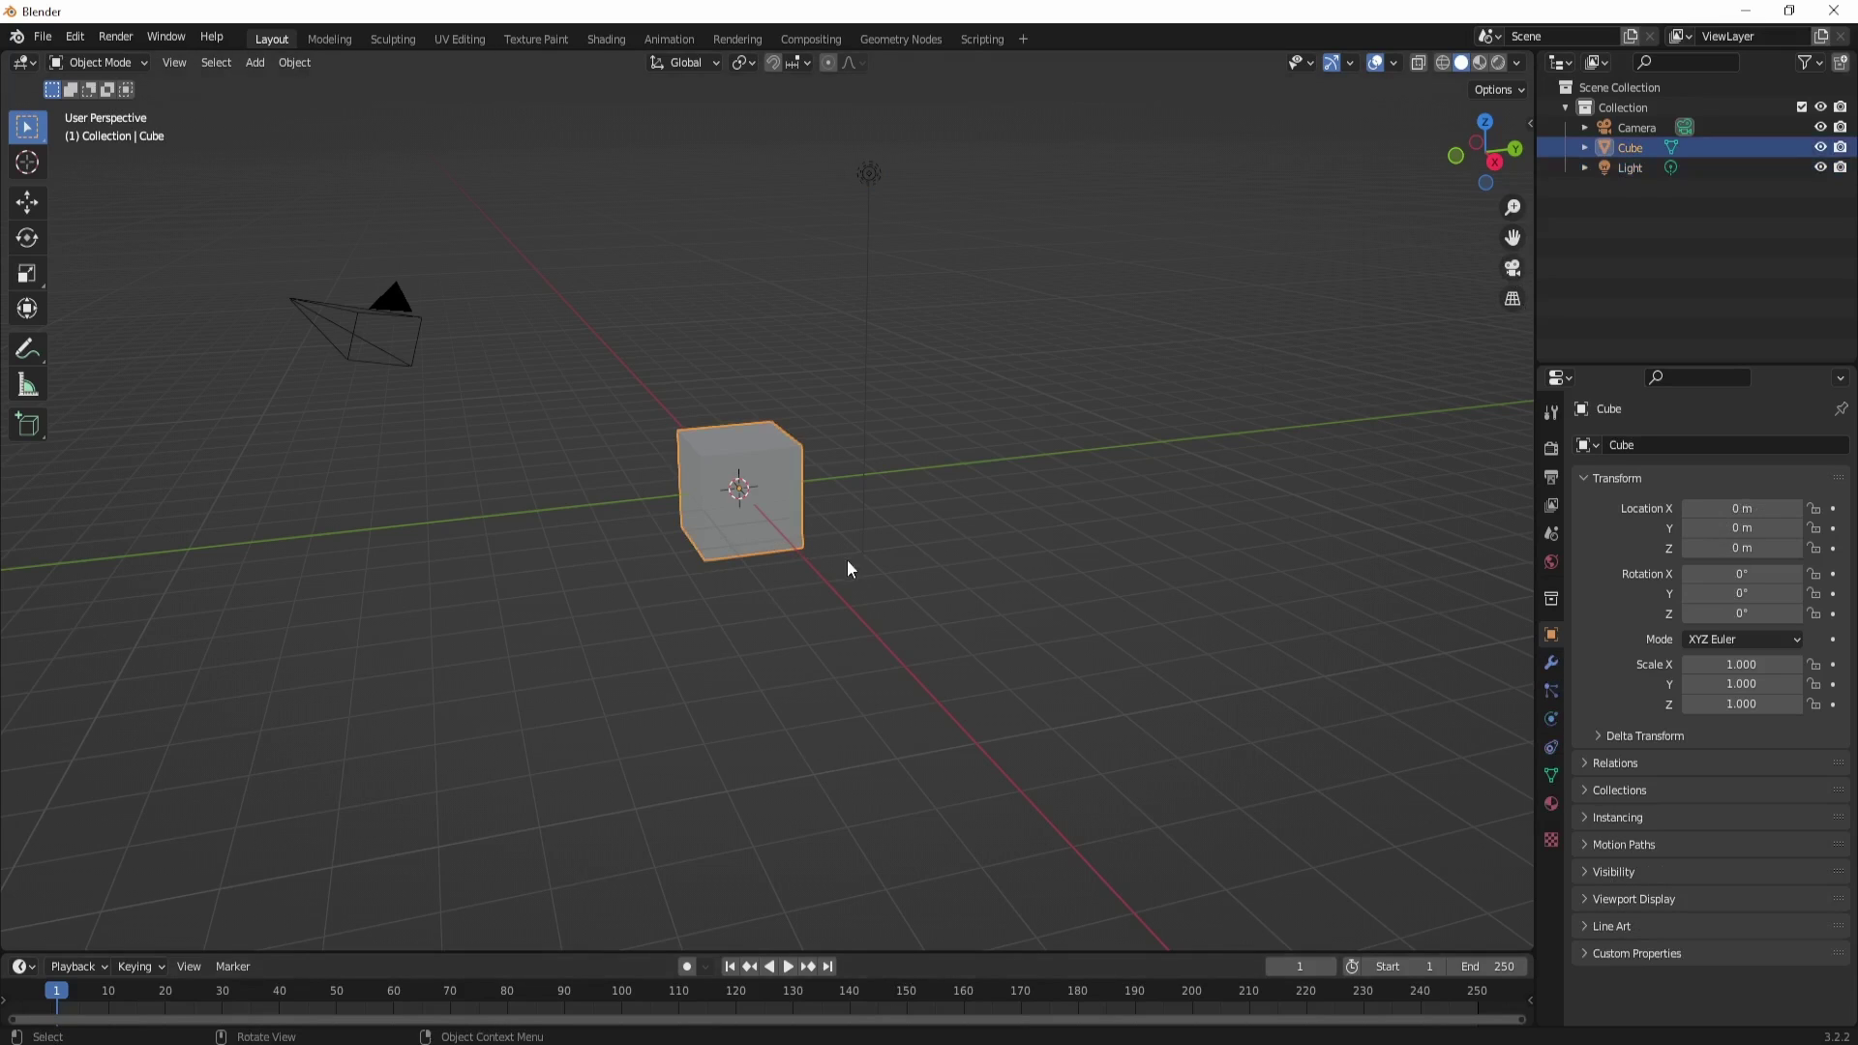
left_click(807, 548)
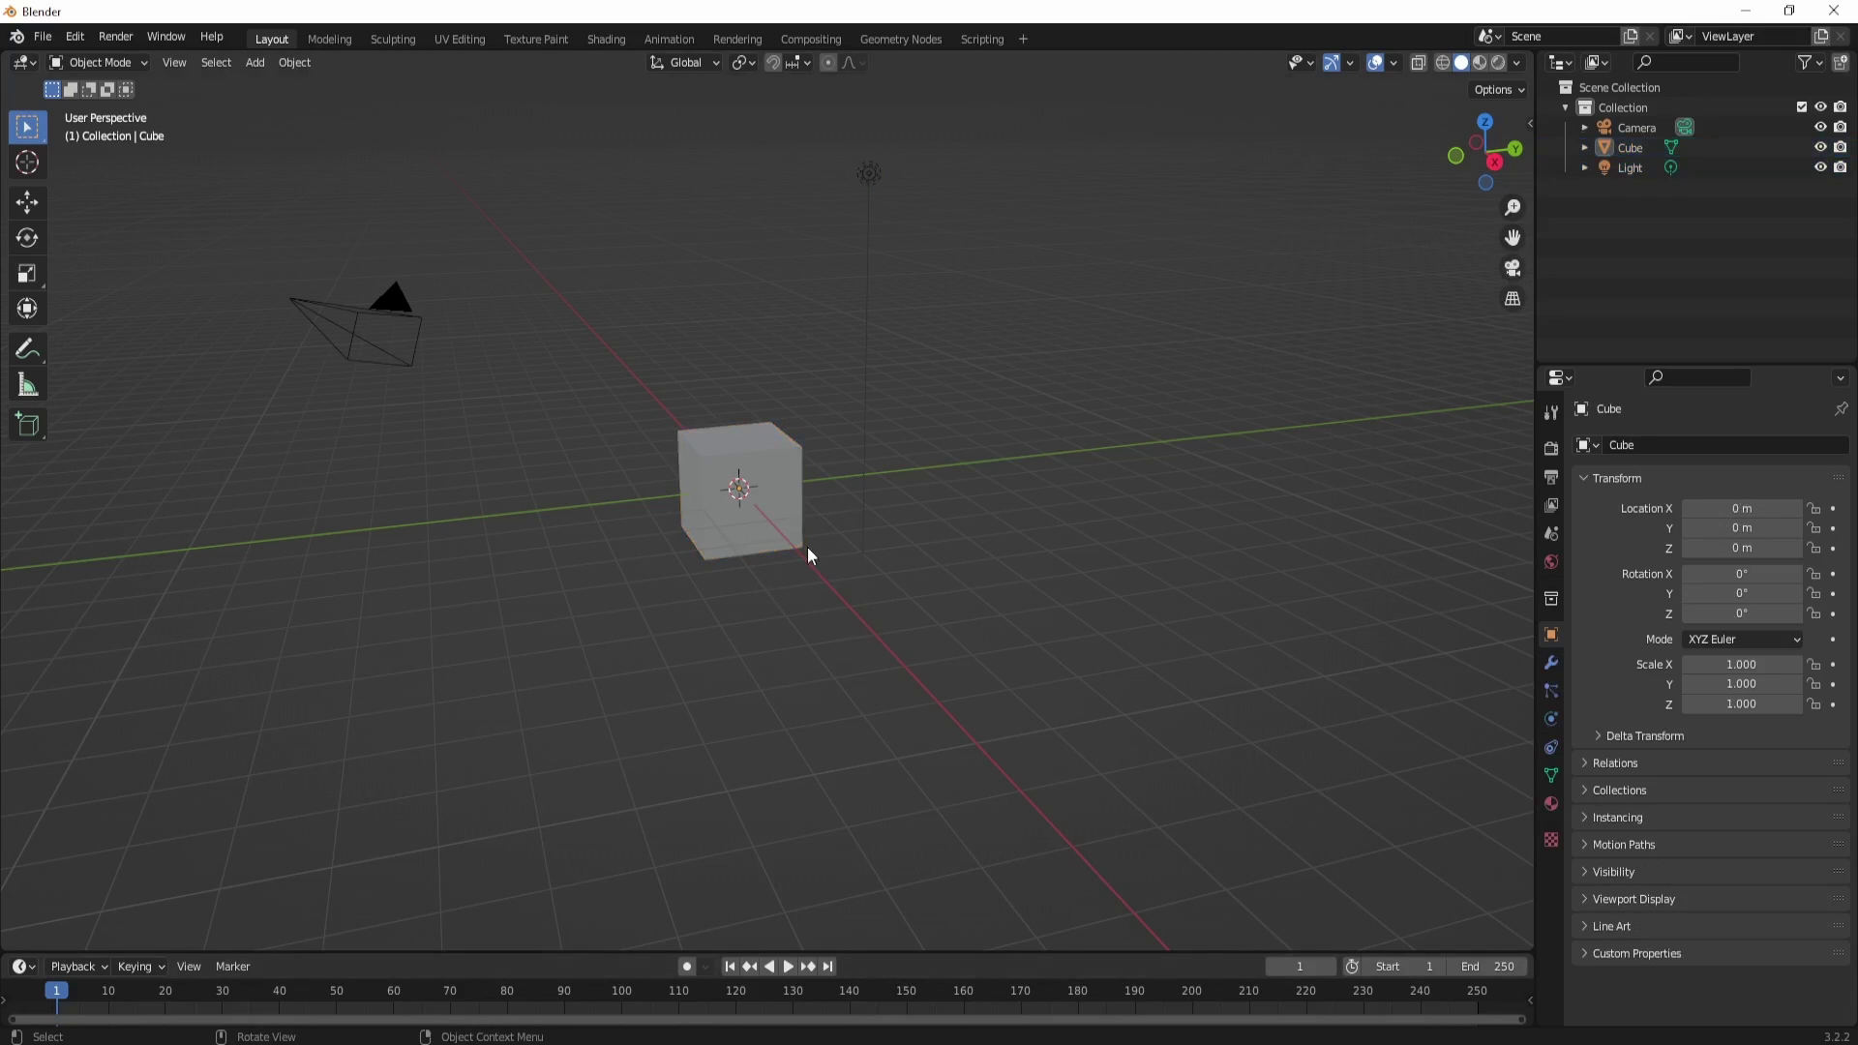
left_click(745, 541)
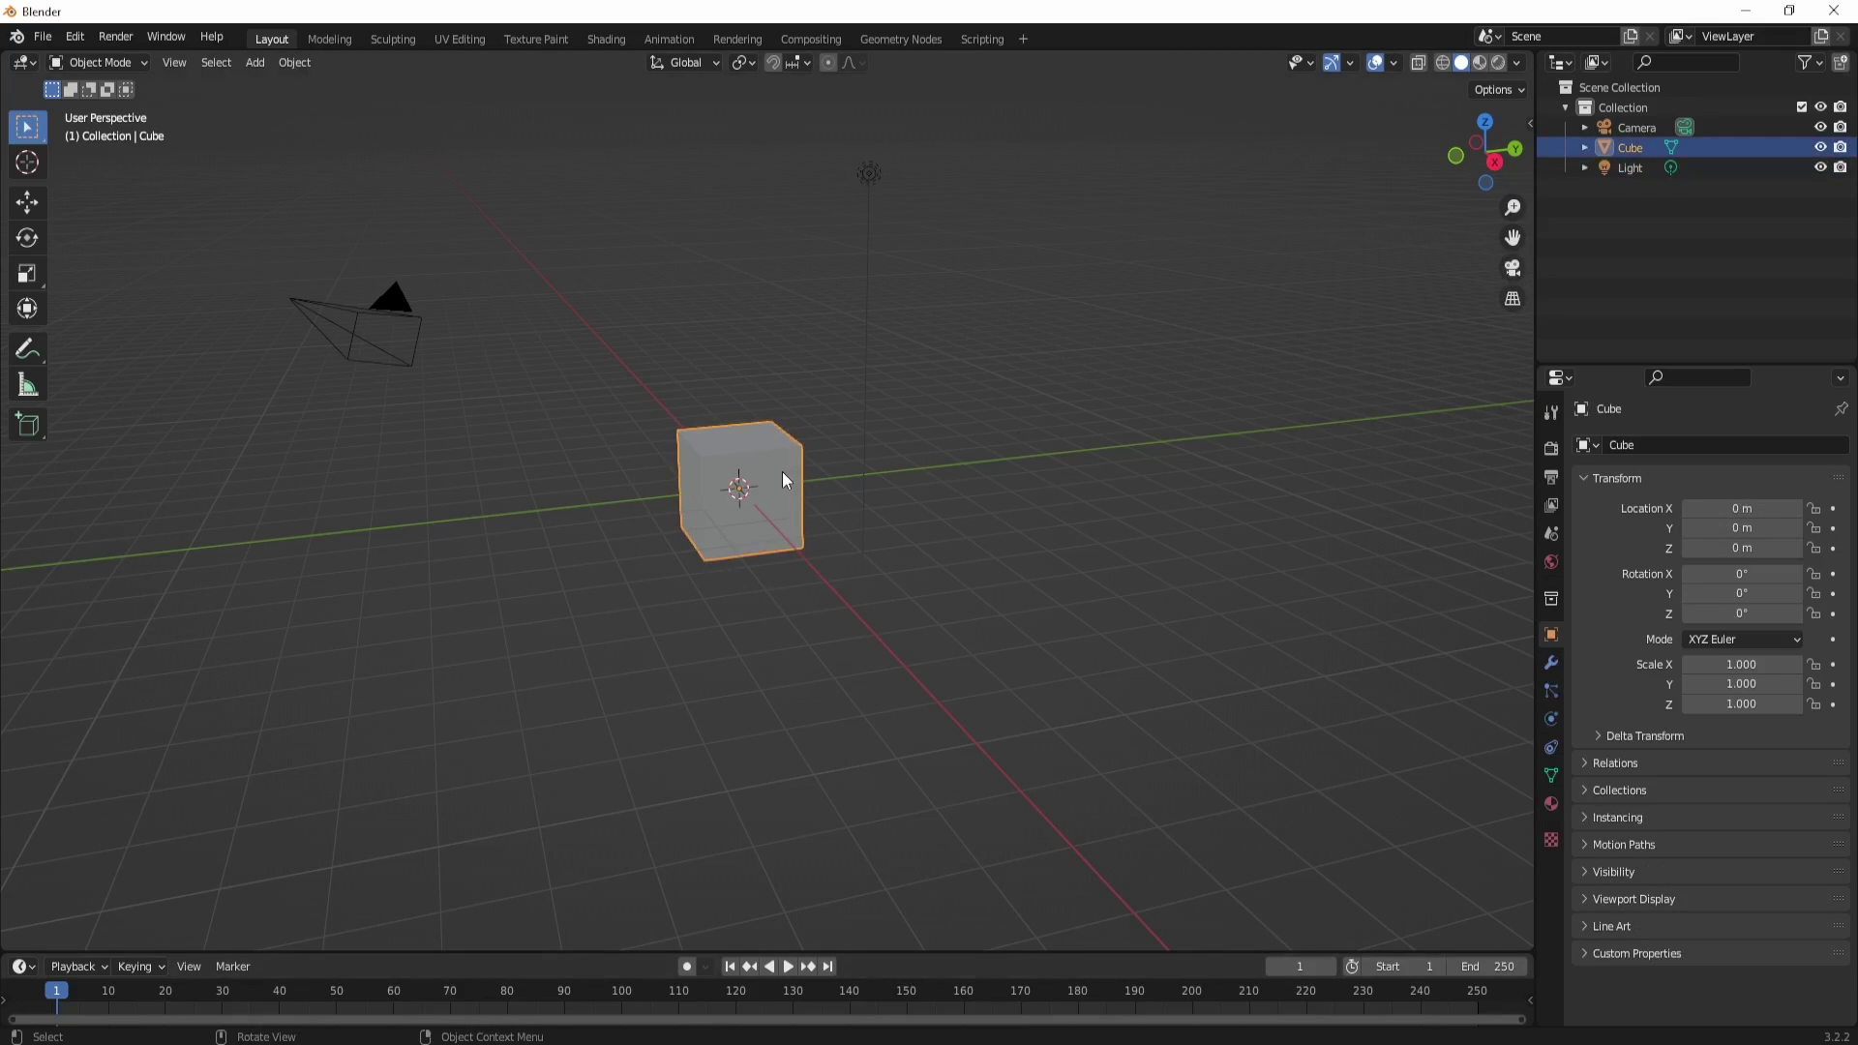
Step: Try moving, rotating and scaling the cube freely, cancelling each transform
key("g")
key("Escape")
key("r")
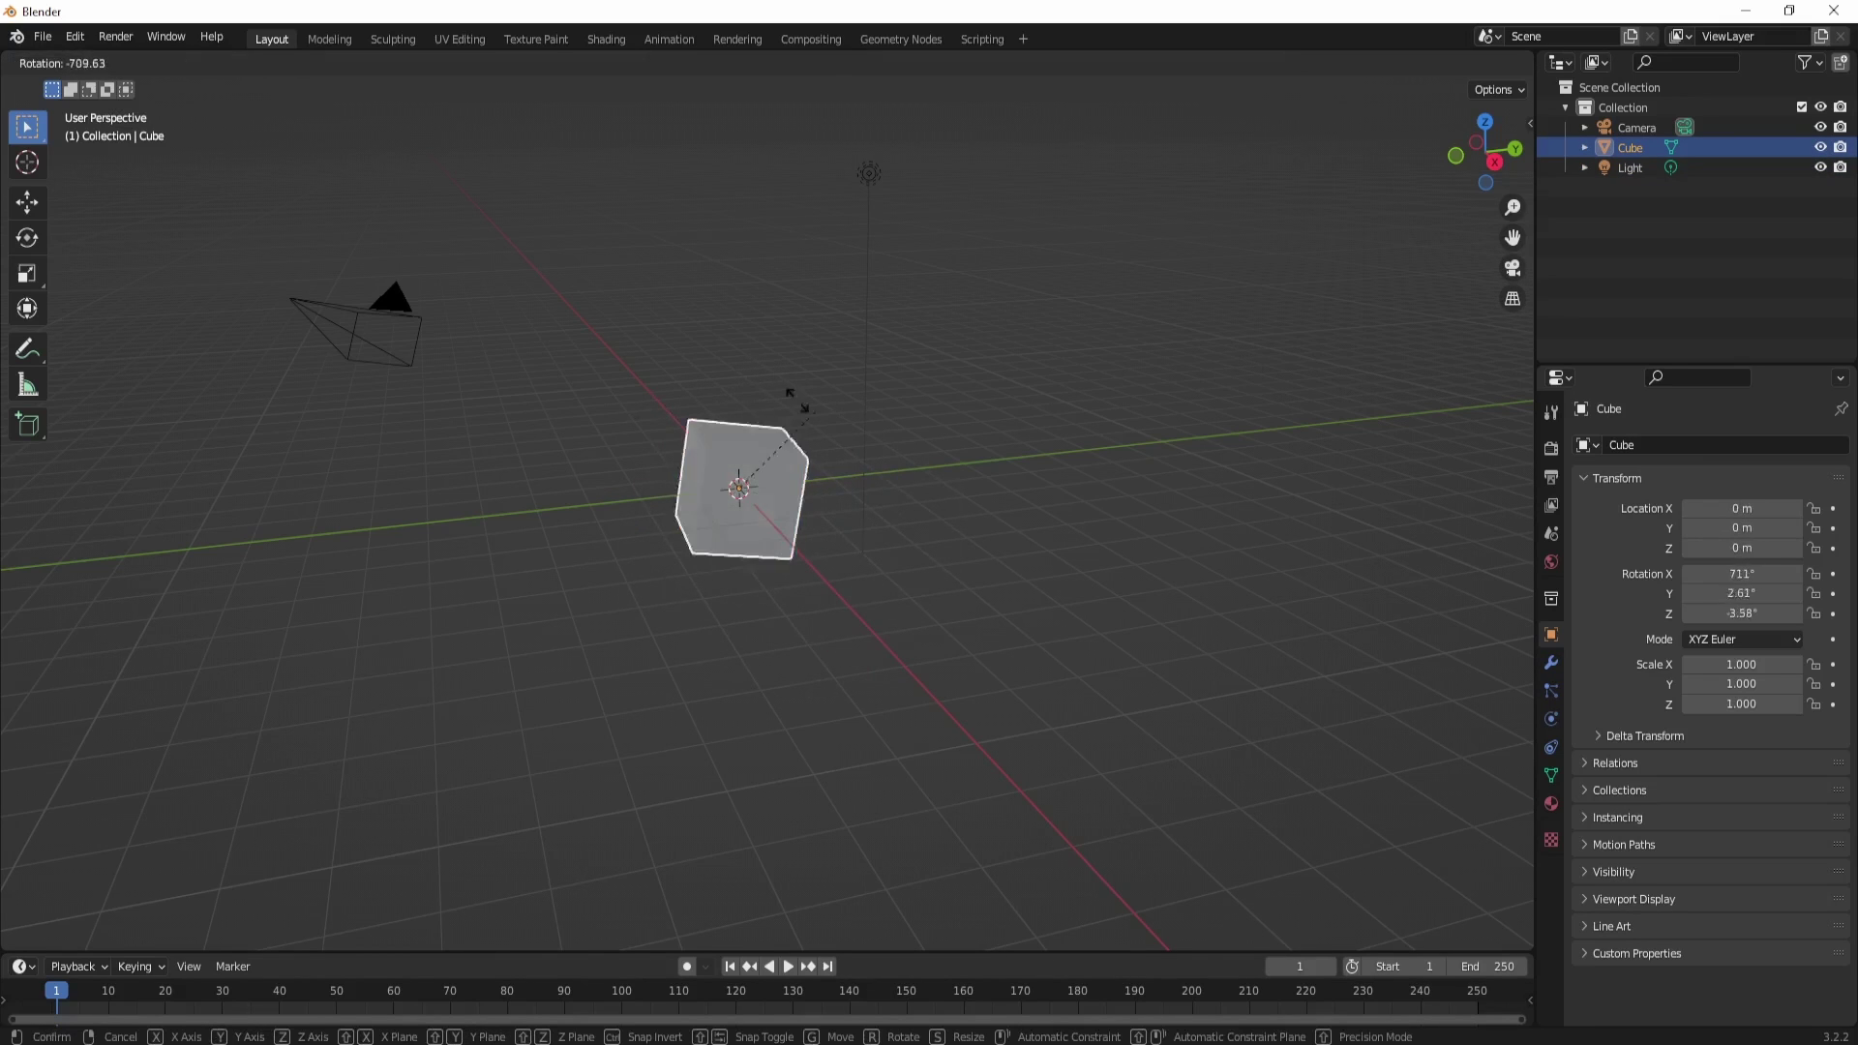
key("Escape")
key("s")
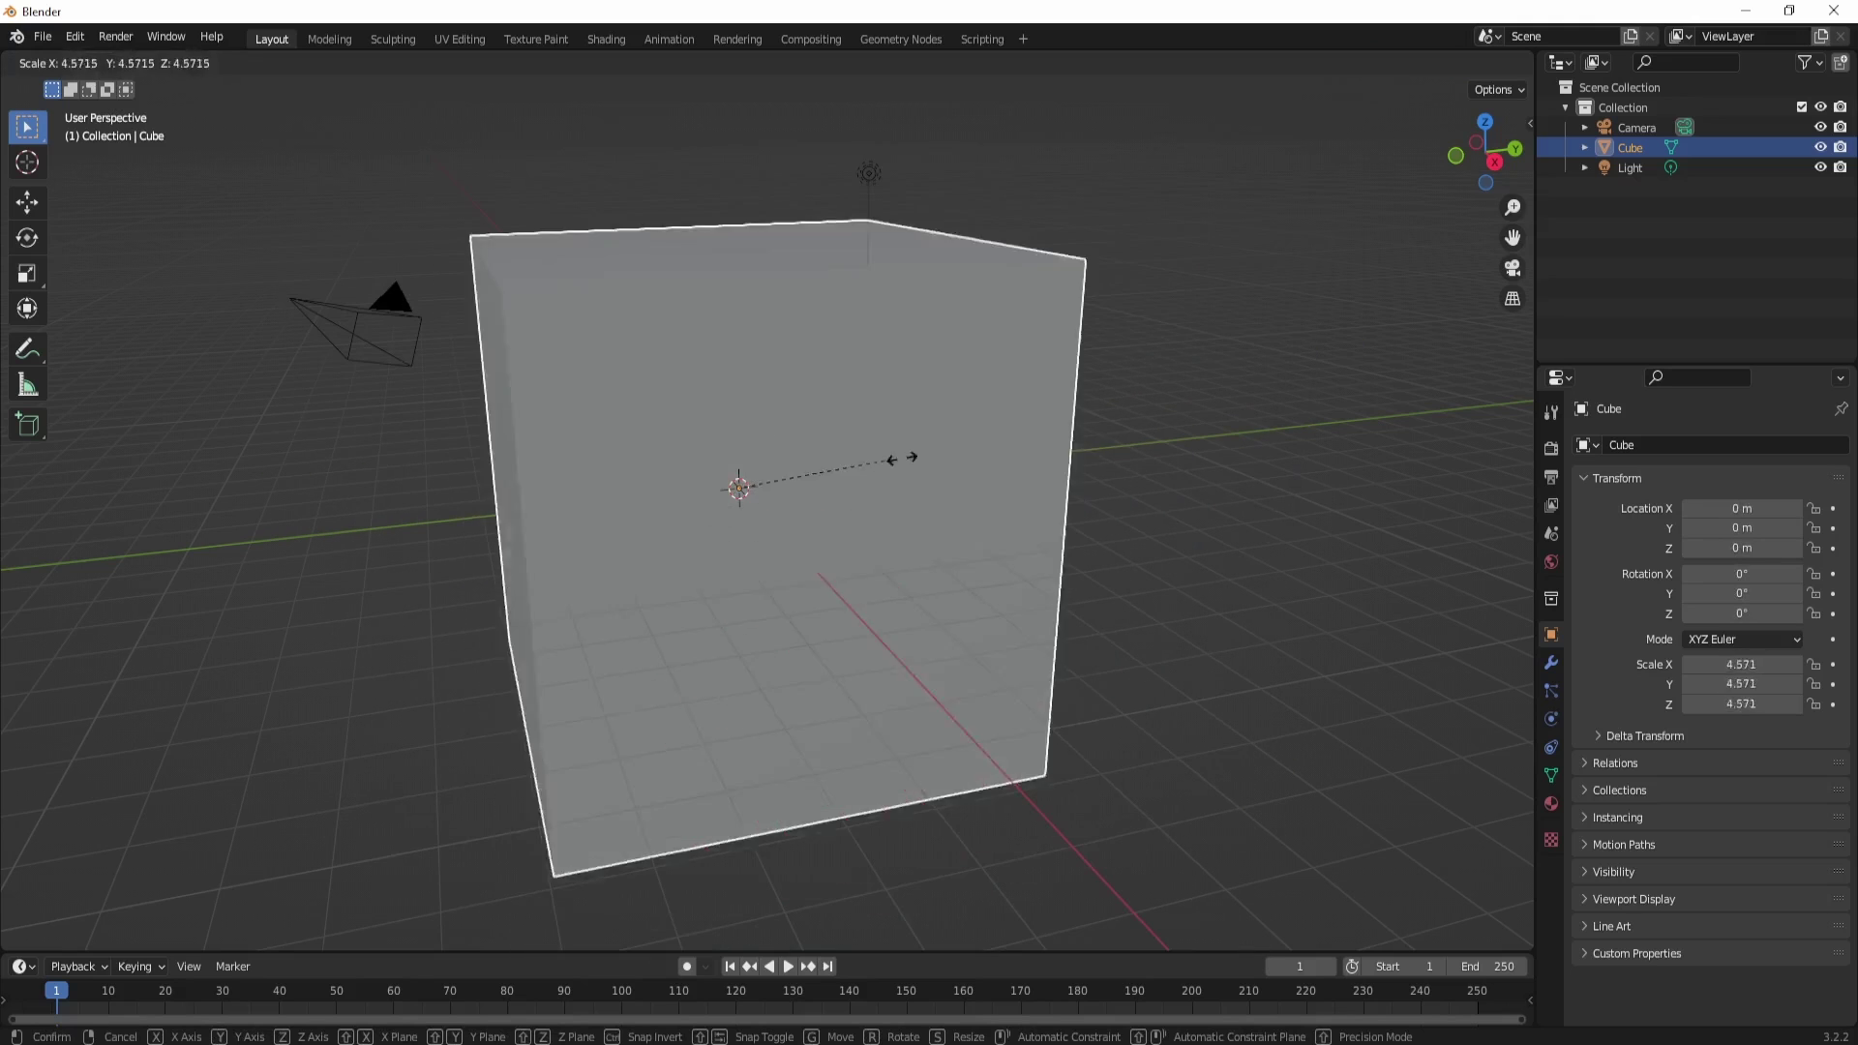
key("Escape")
key("g")
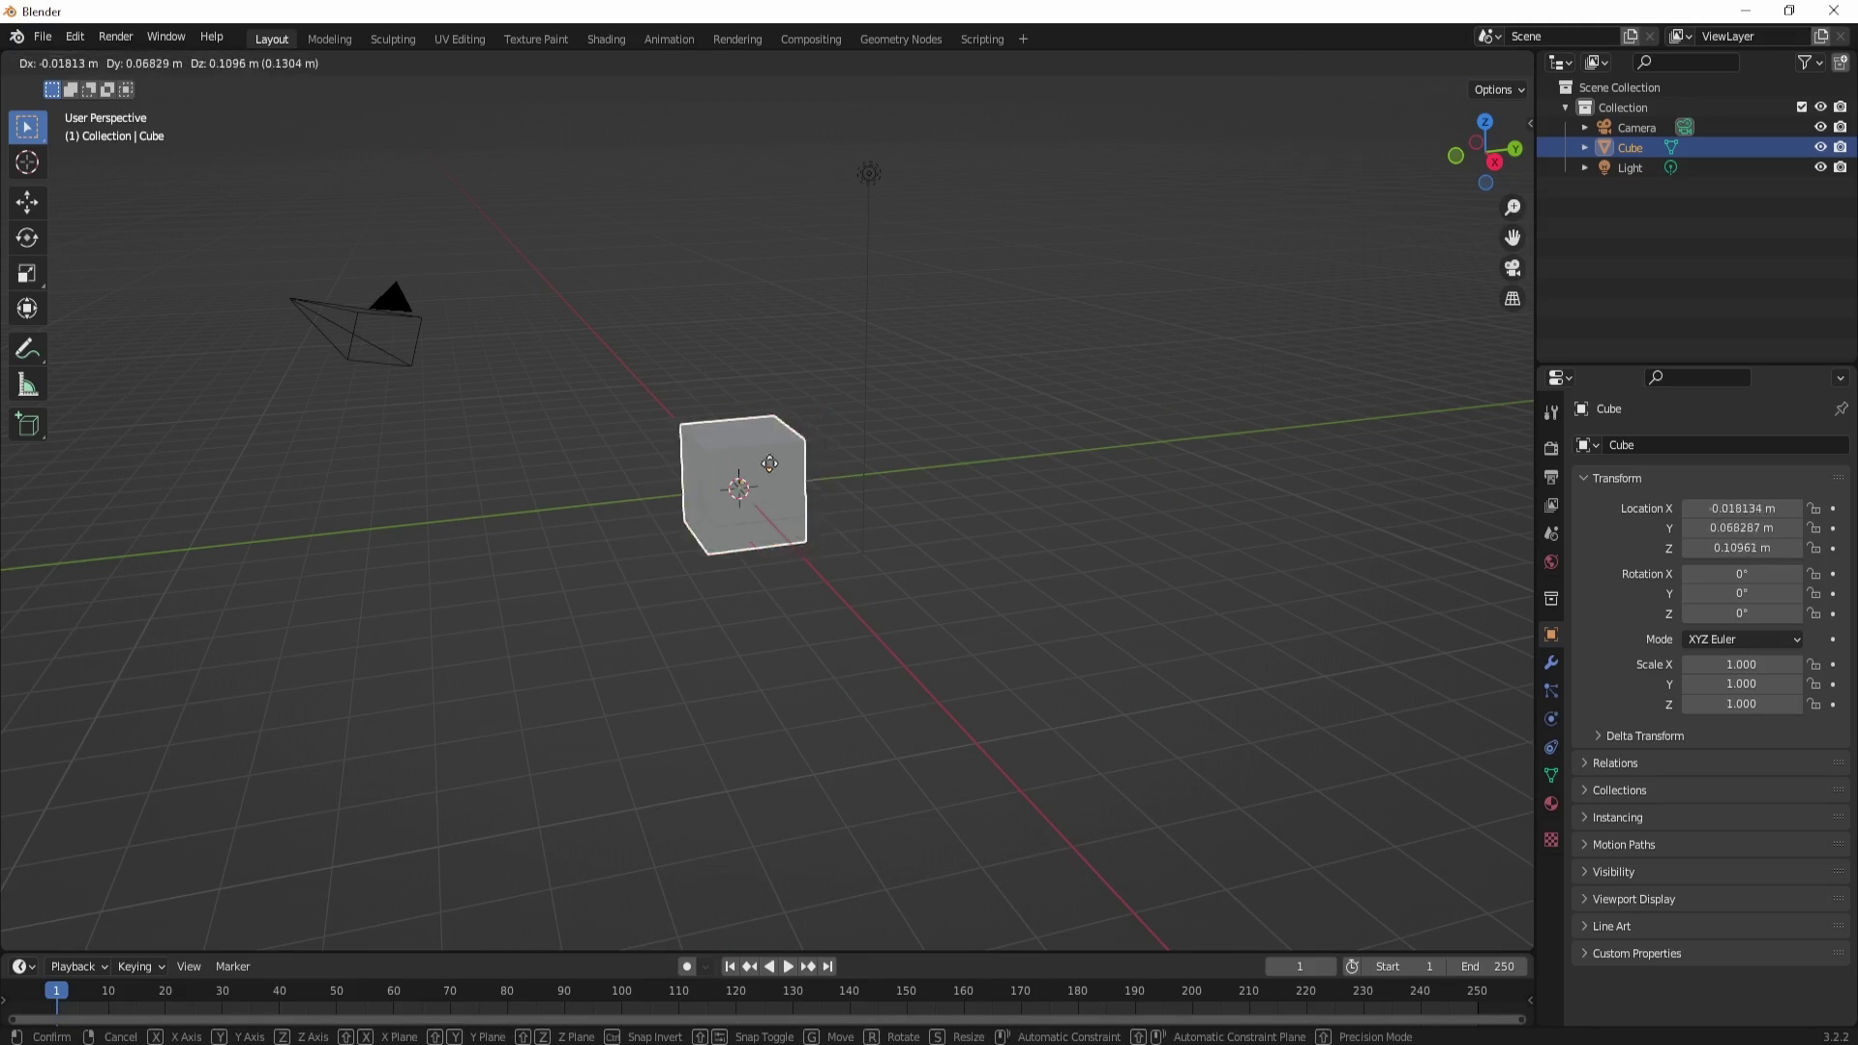
key("Escape")
key("r")
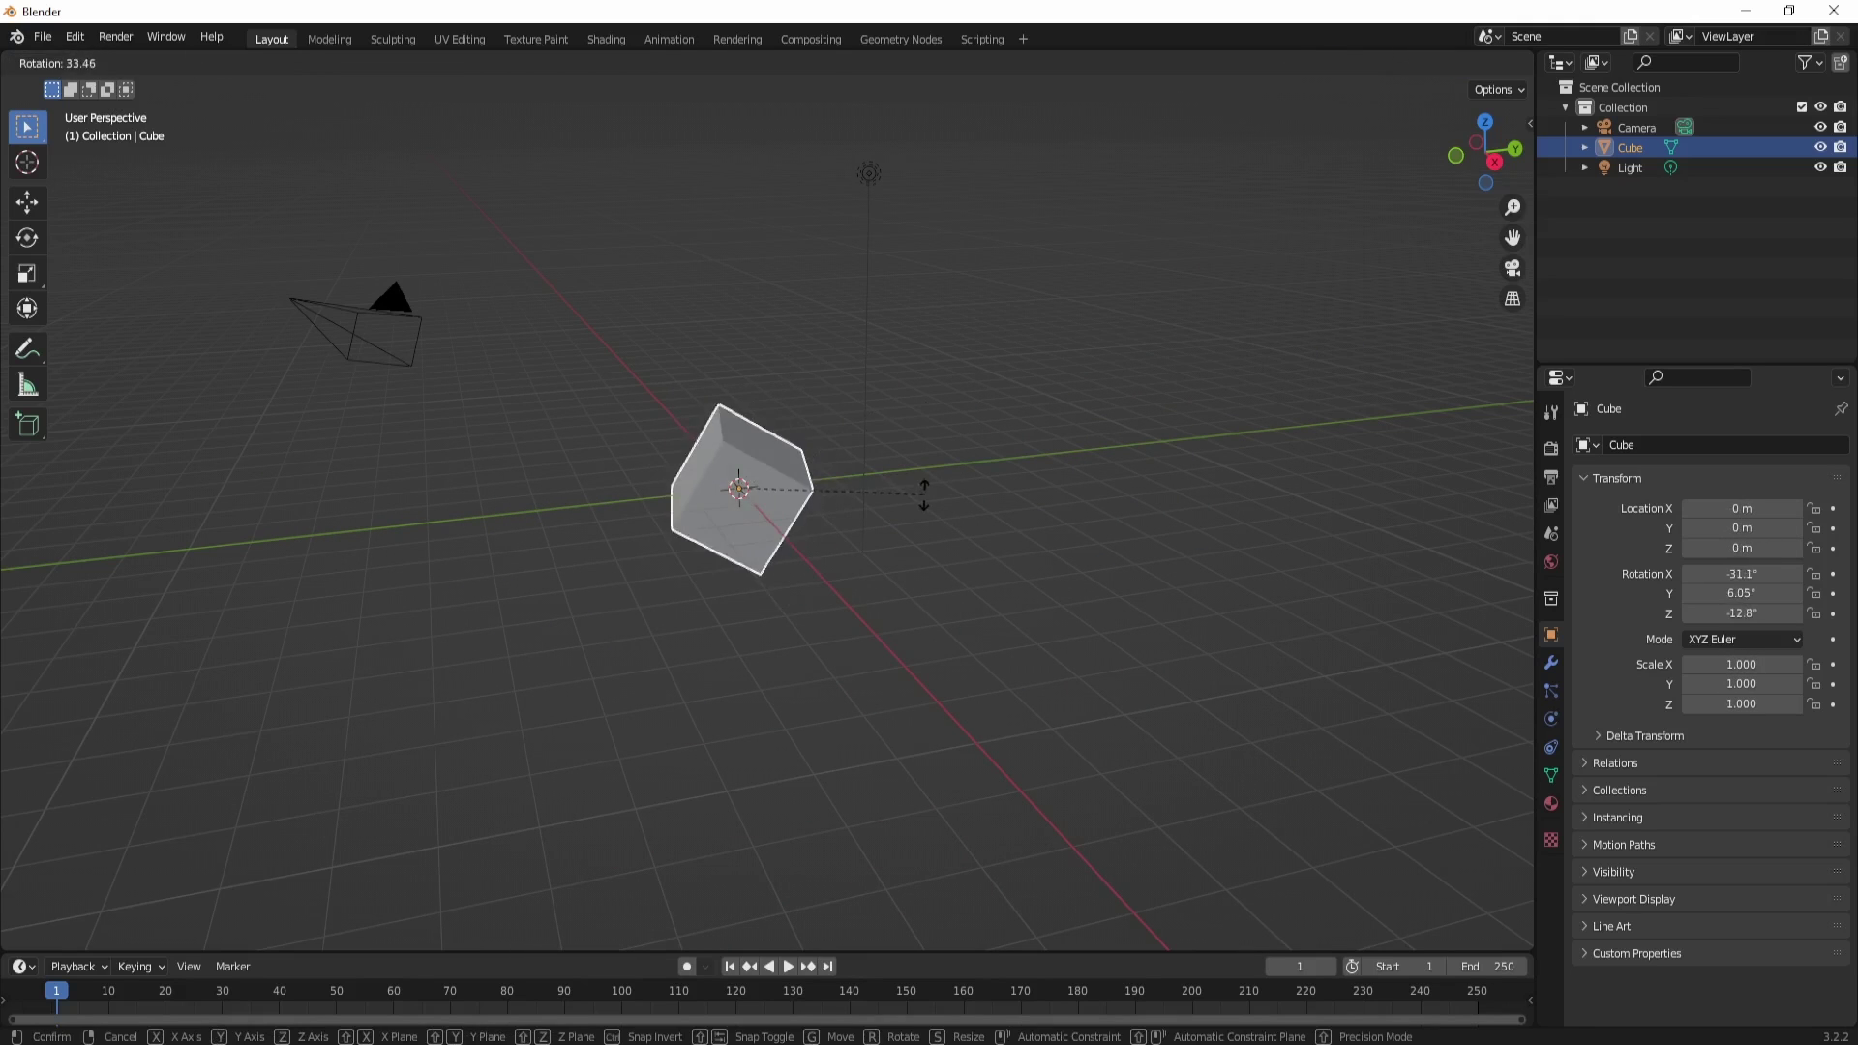
key("Escape")
key("s")
key("Escape")
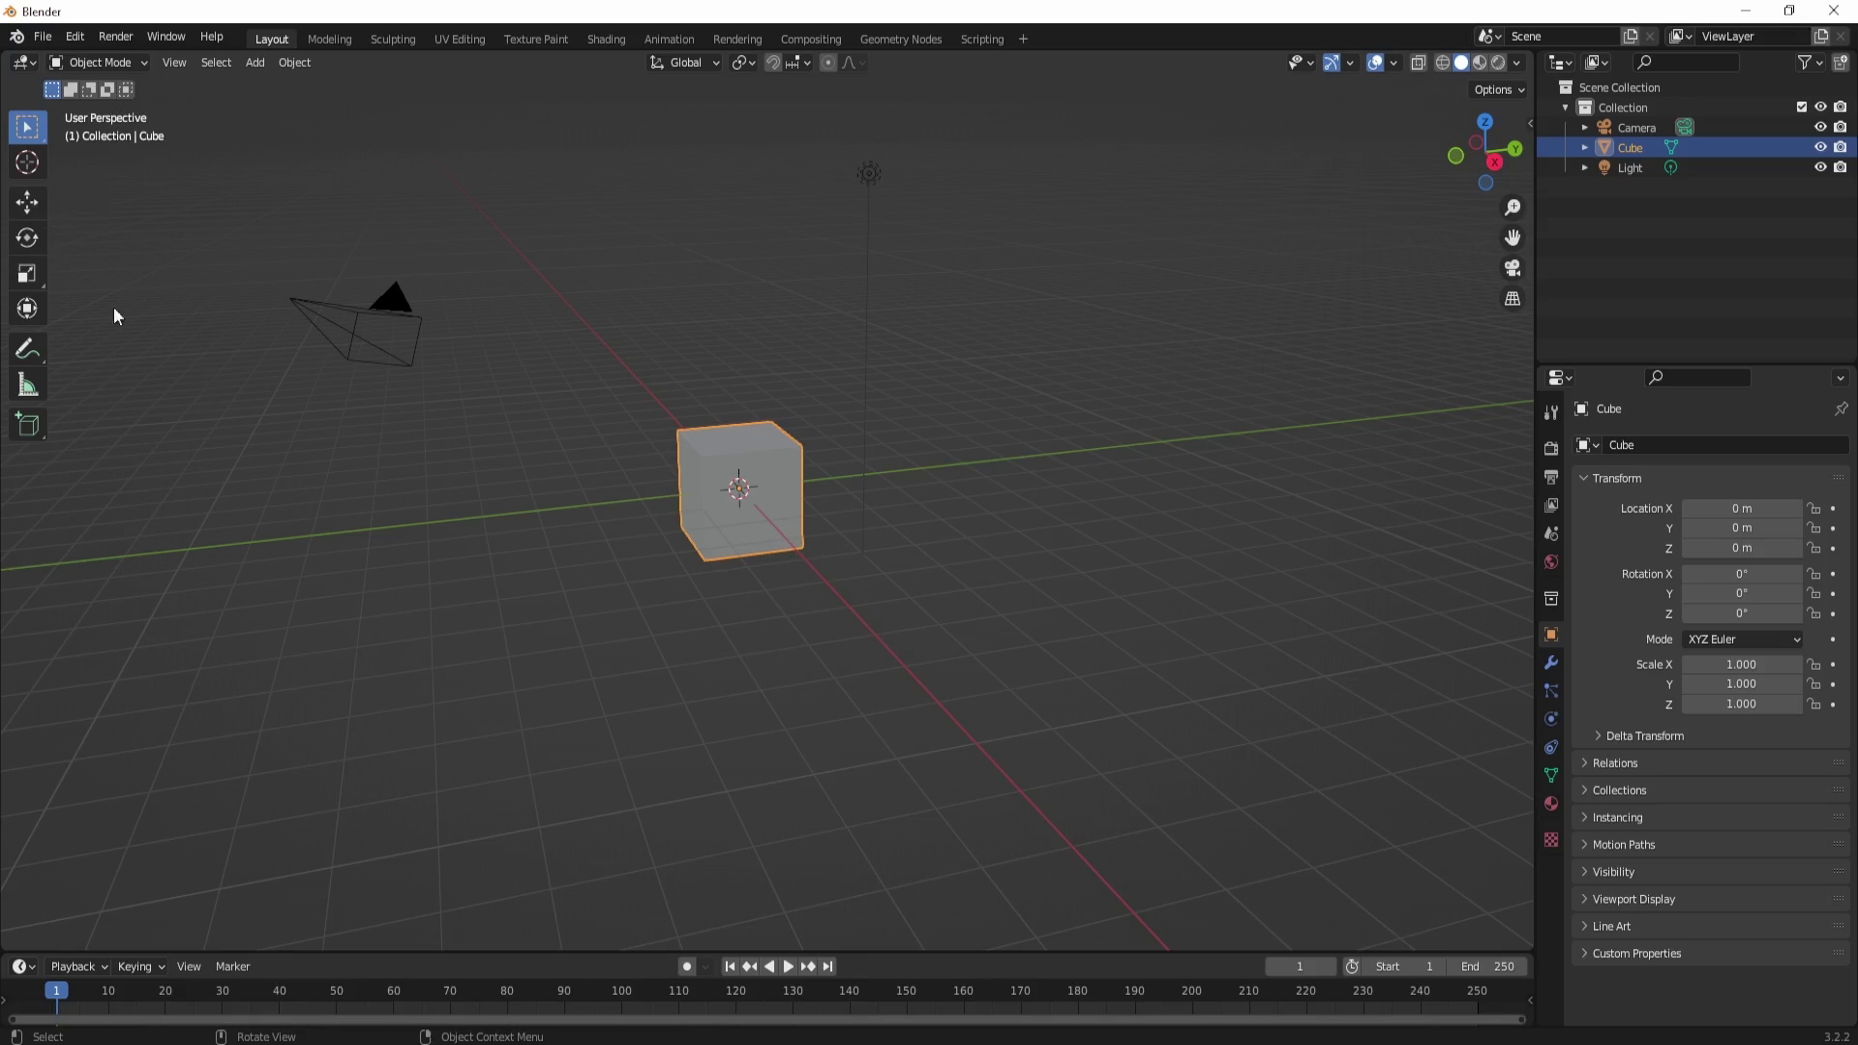
Step: Activate the Transform tool so the cube shows its combined move, rotate and scale gizmo
left_click(27, 308)
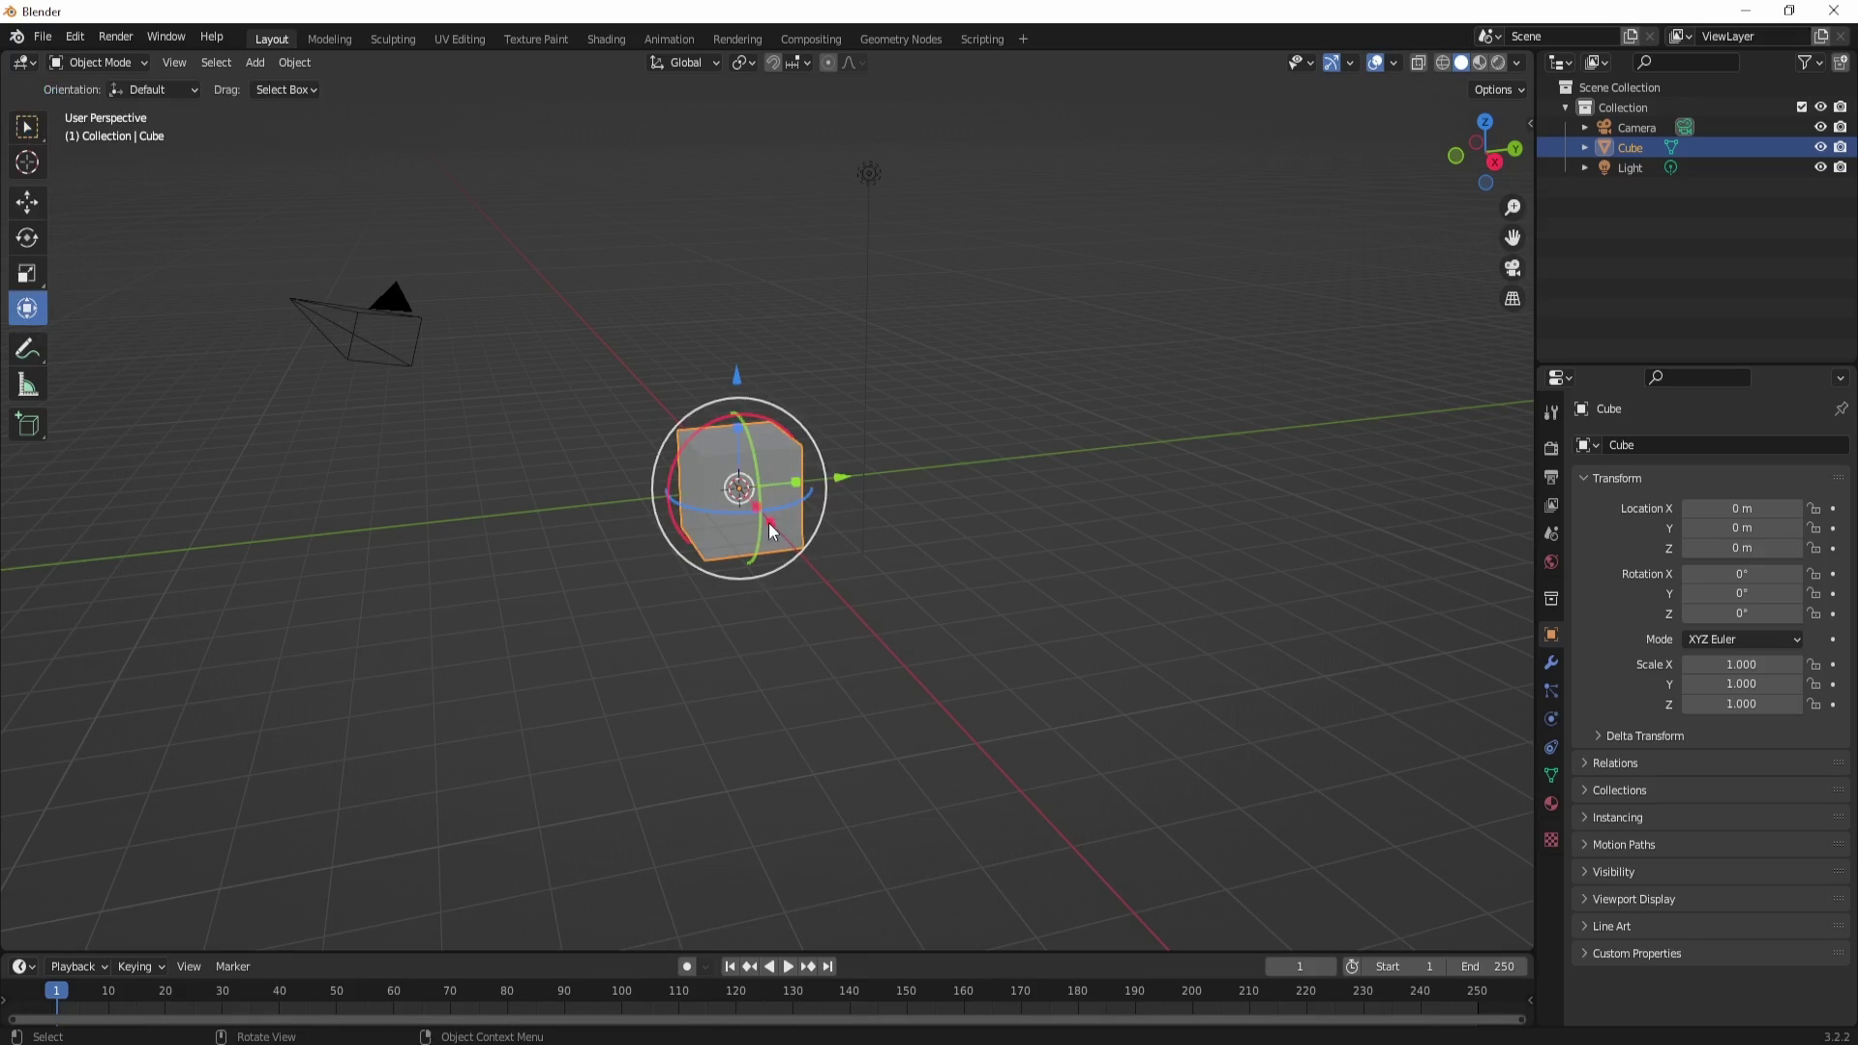
middle_click_drag(769, 528, 826, 480)
scroll(878, 508, "up", 4)
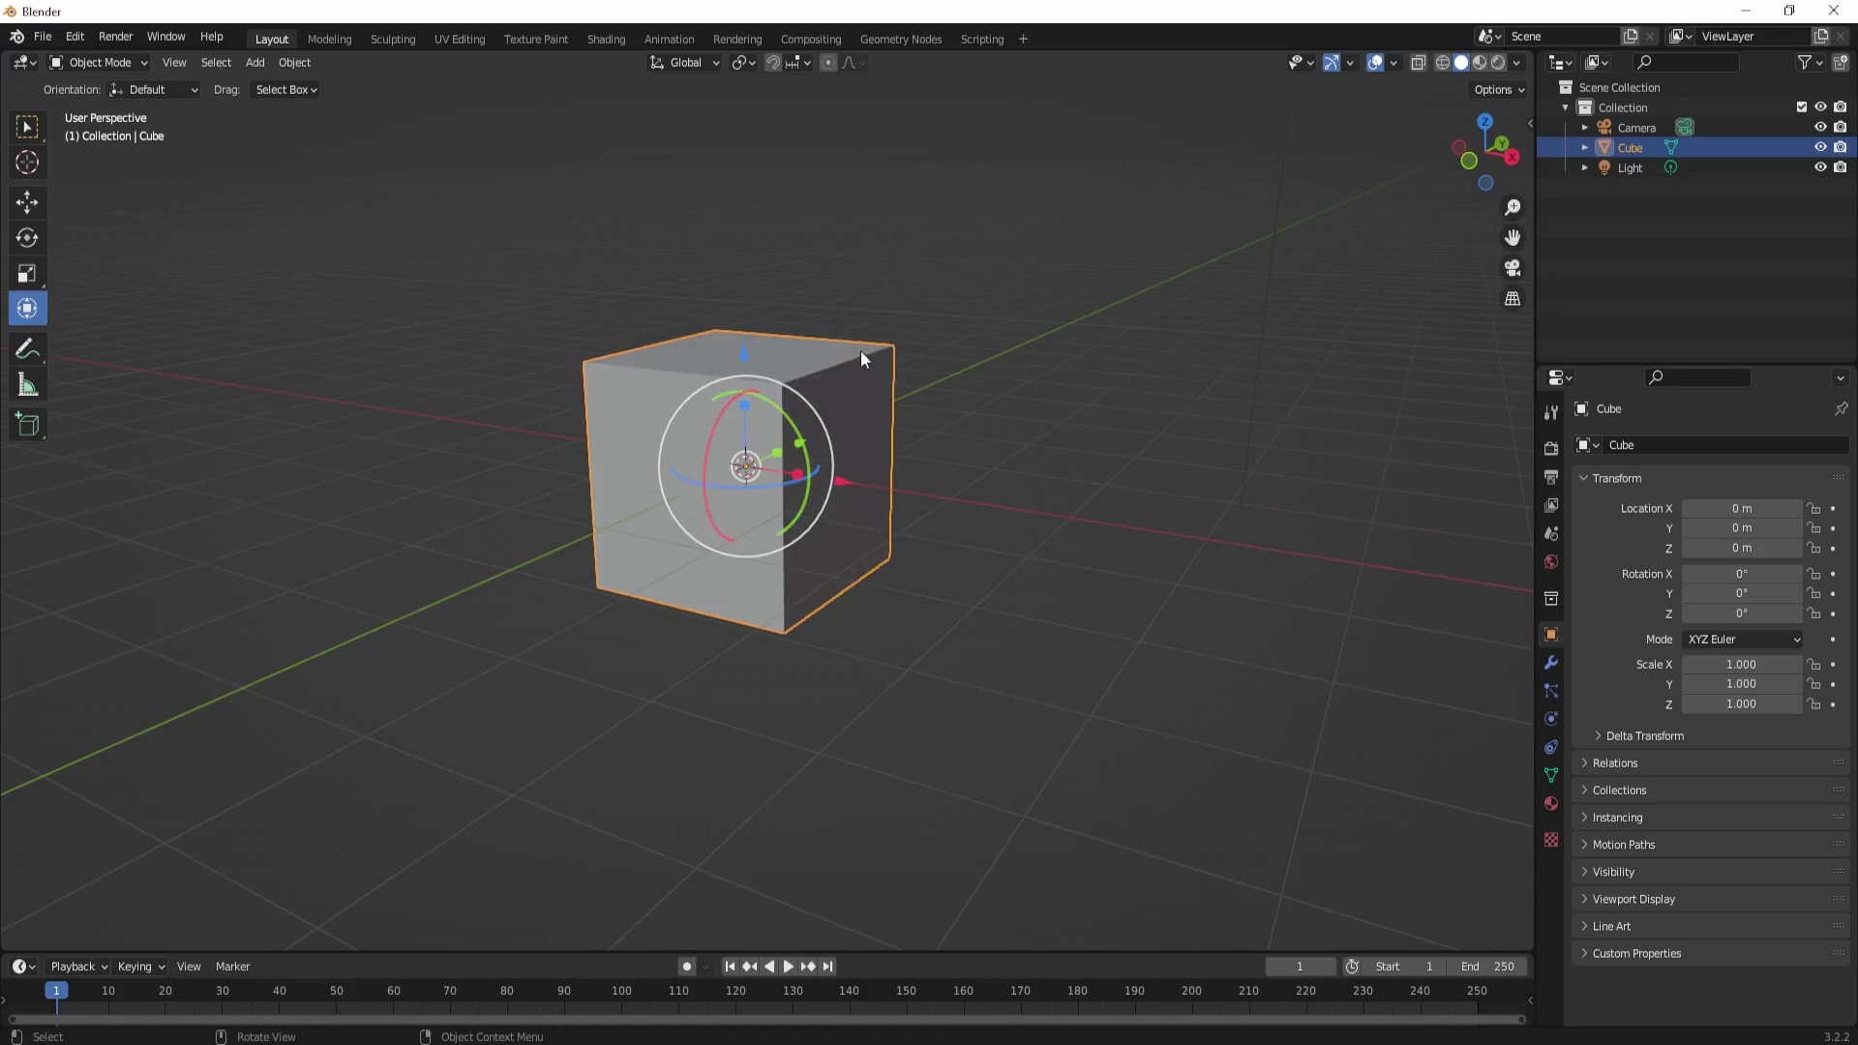
Step: Try stretching the cube into a tall slab scaled about 2.02 in X, 0.45 in Y and 3.15 in Z
left_click_drag(745, 408, 755, 293)
left_click_drag(782, 450, 758, 471)
left_click_drag(796, 475, 844, 479)
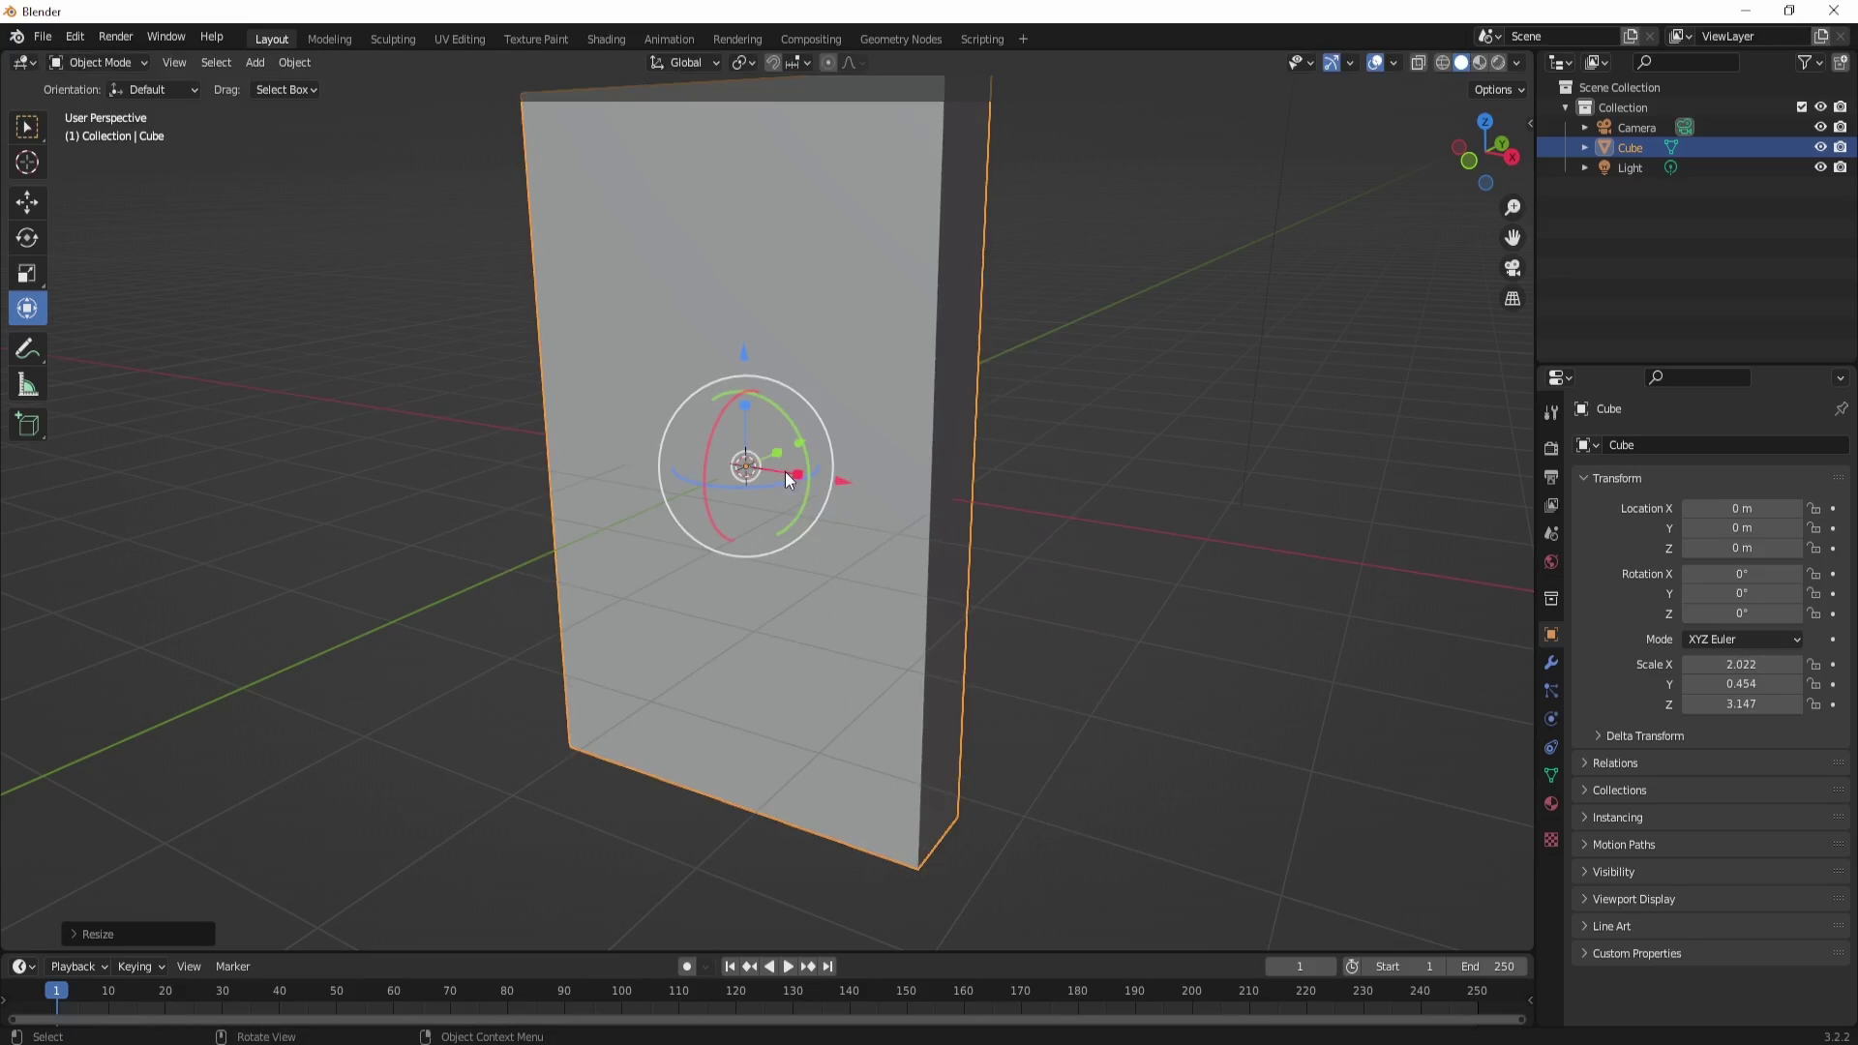
Step: Try moving the stretched cube about 1.62 m along X and rotating it about its X axis
left_click_drag(838, 479, 982, 575)
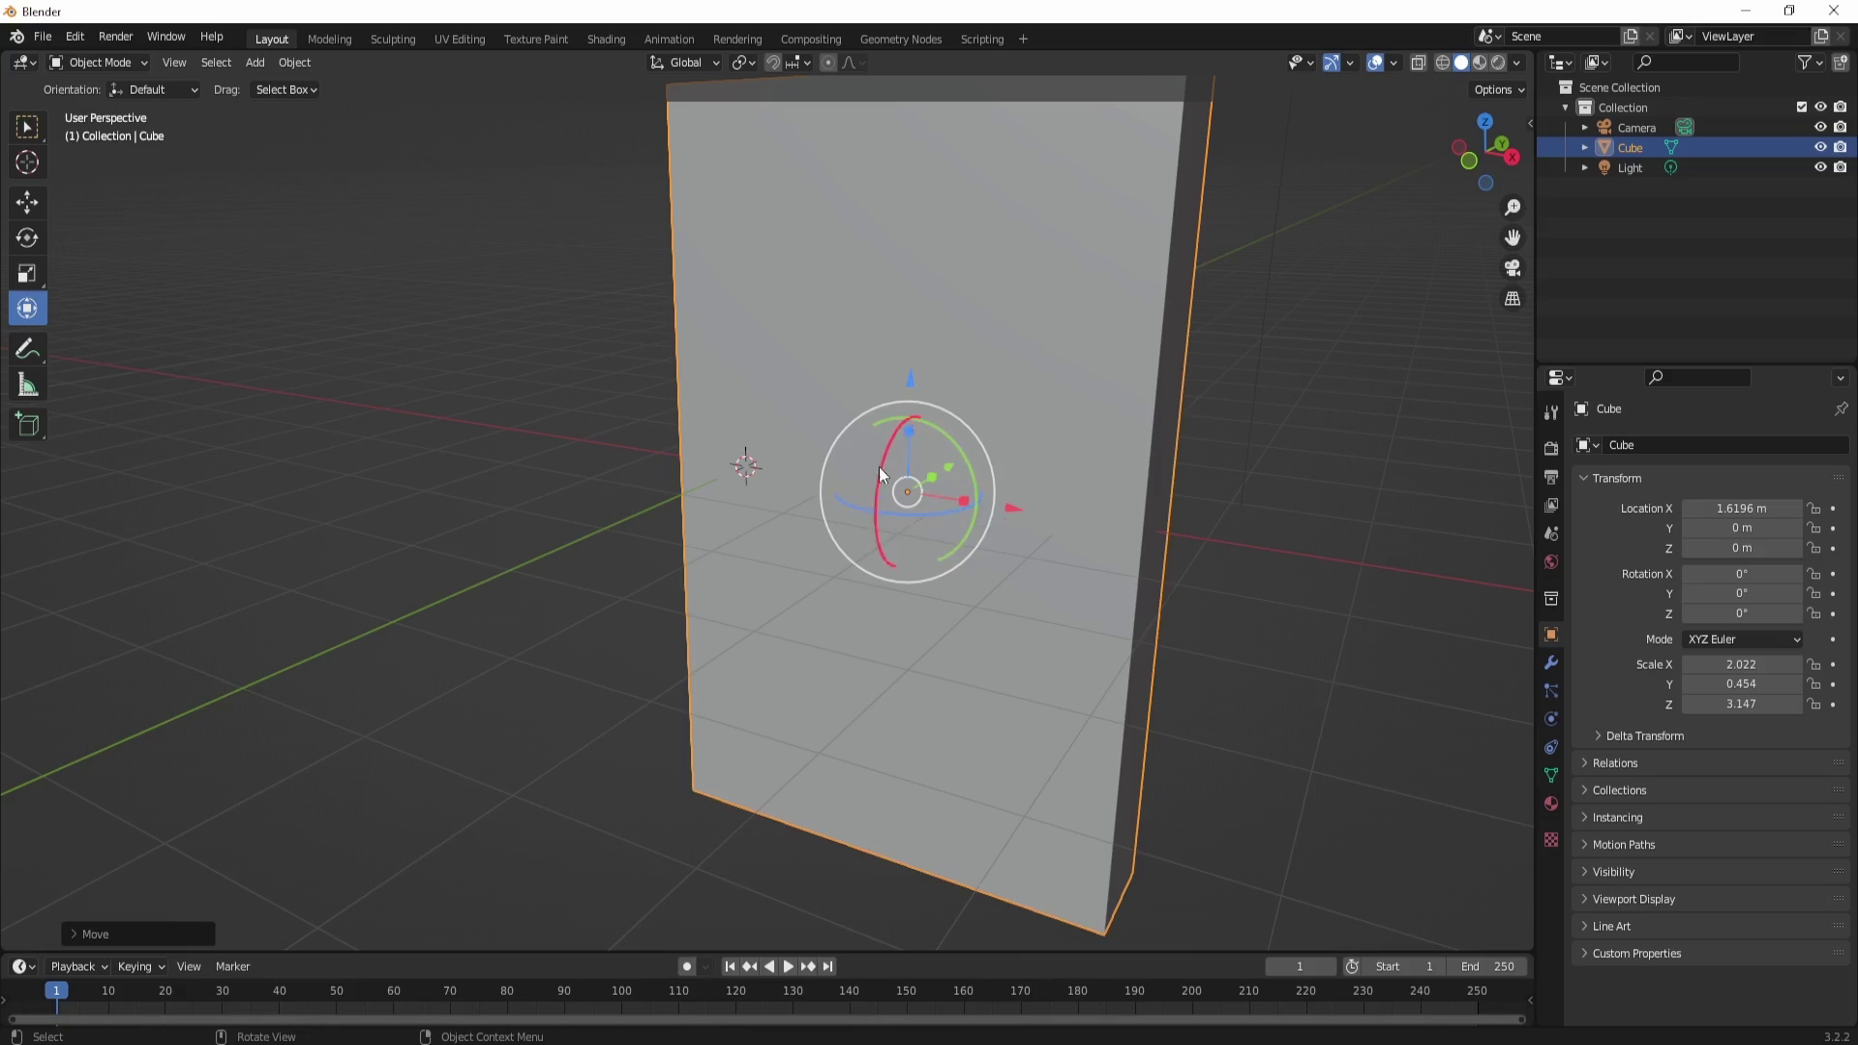
left_click_drag(881, 501, 846, 468)
Step: Undo the cube's scaling, movement and rotation, and select the cube again
key("ctrl+z")
key("ctrl+z")
key("ctrl+z")
key("ctrl+z")
key("ctrl+z")
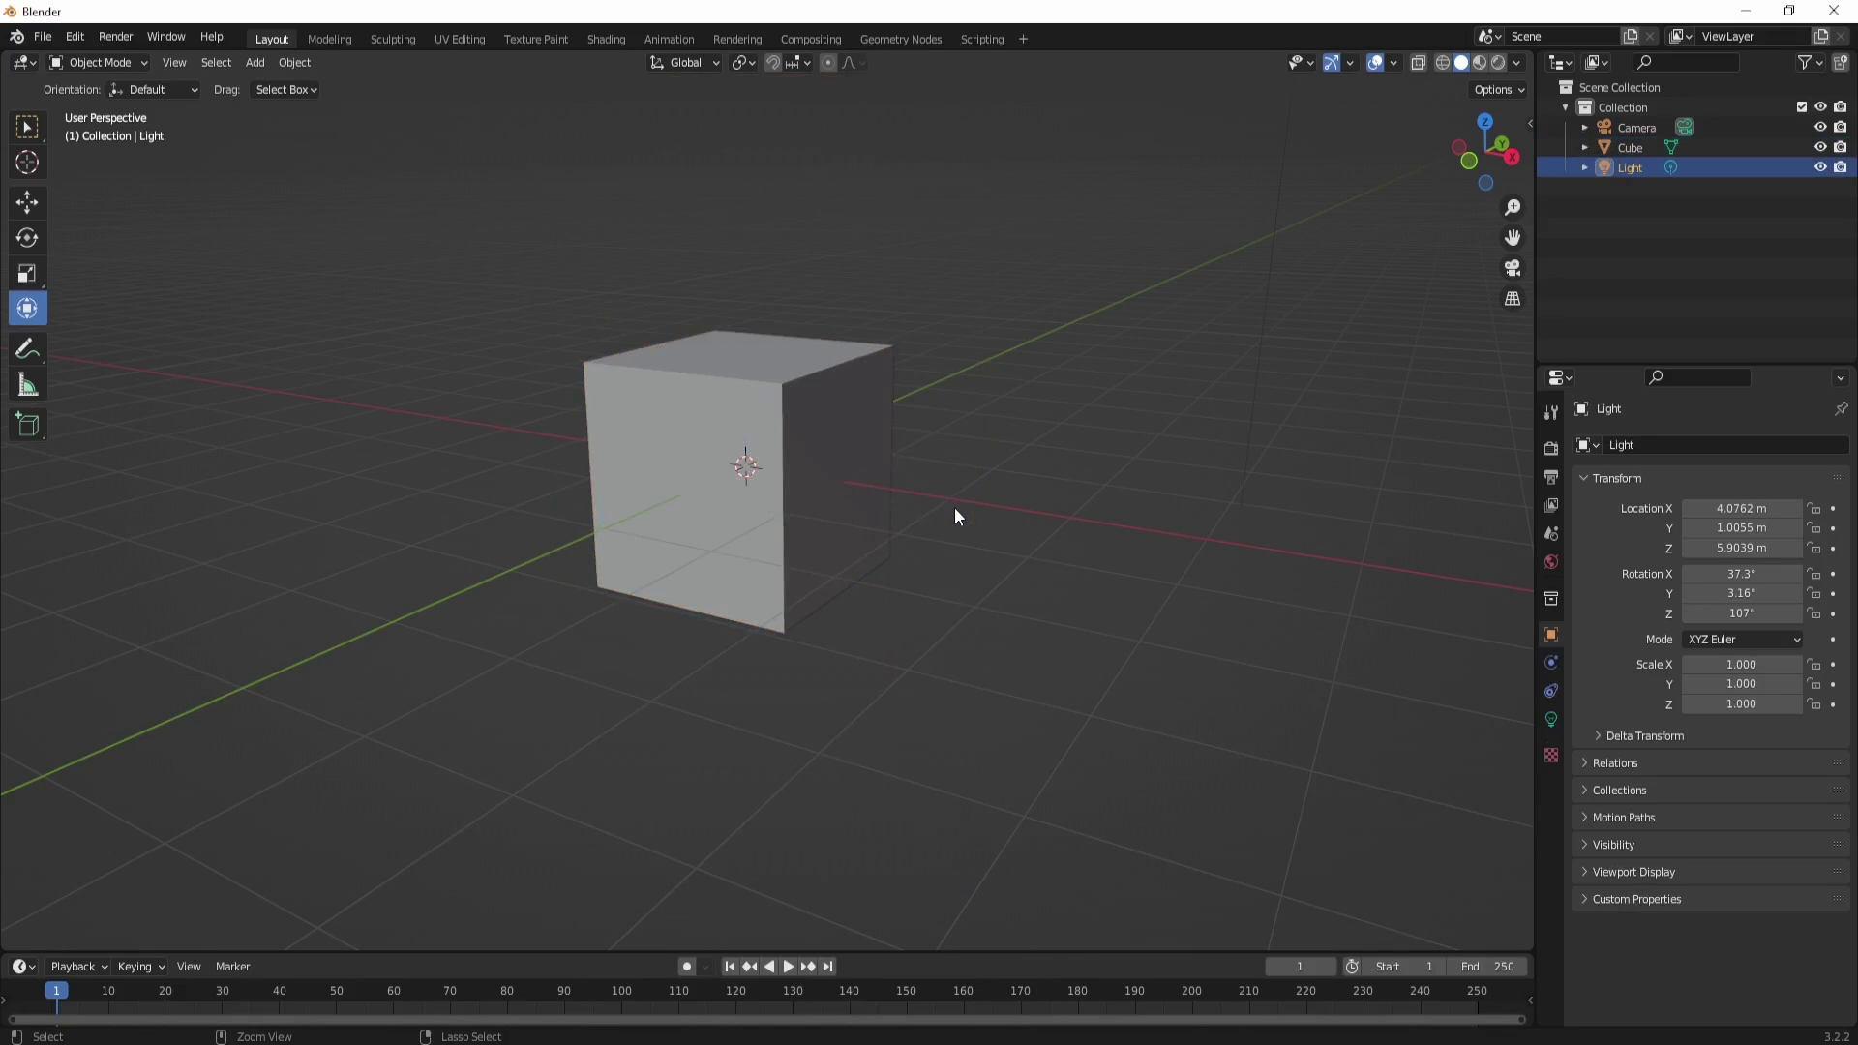
left_click(782, 429)
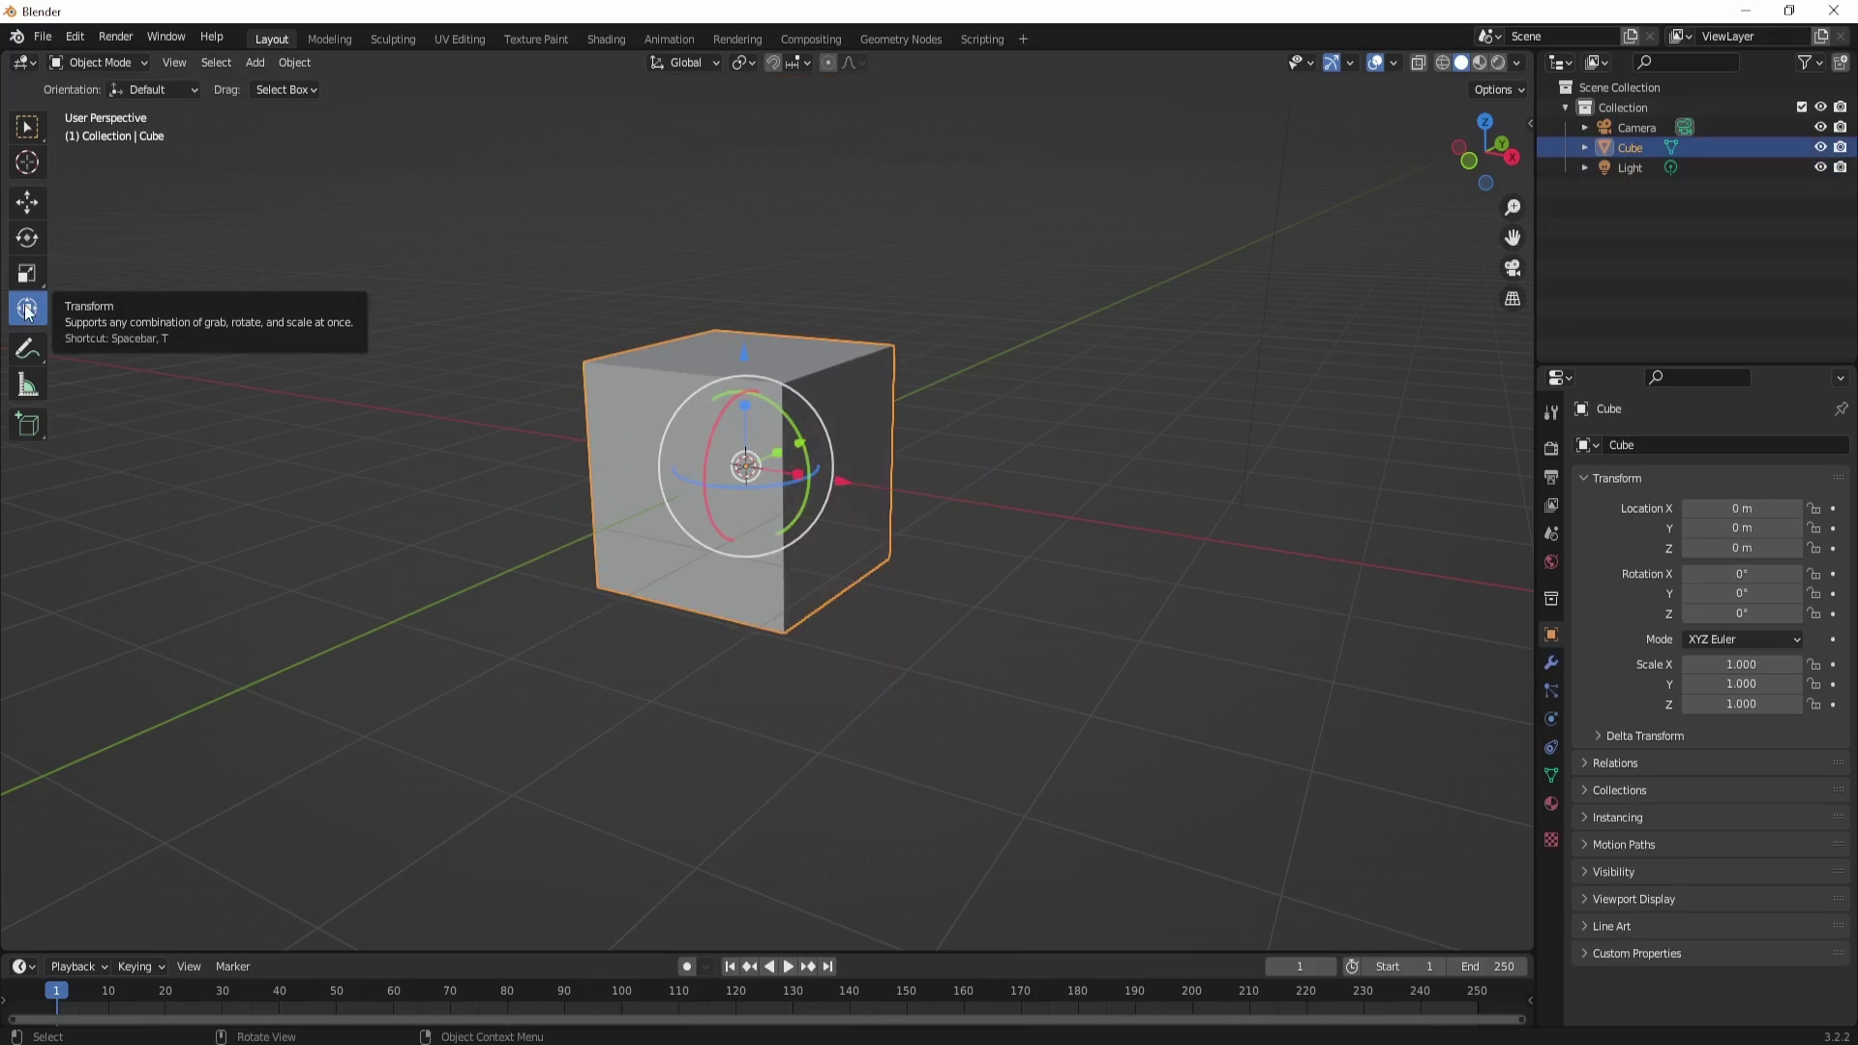
Step: Activate the Move, Rotate and Scale tools in turn with the cube selected
left_click(25, 202)
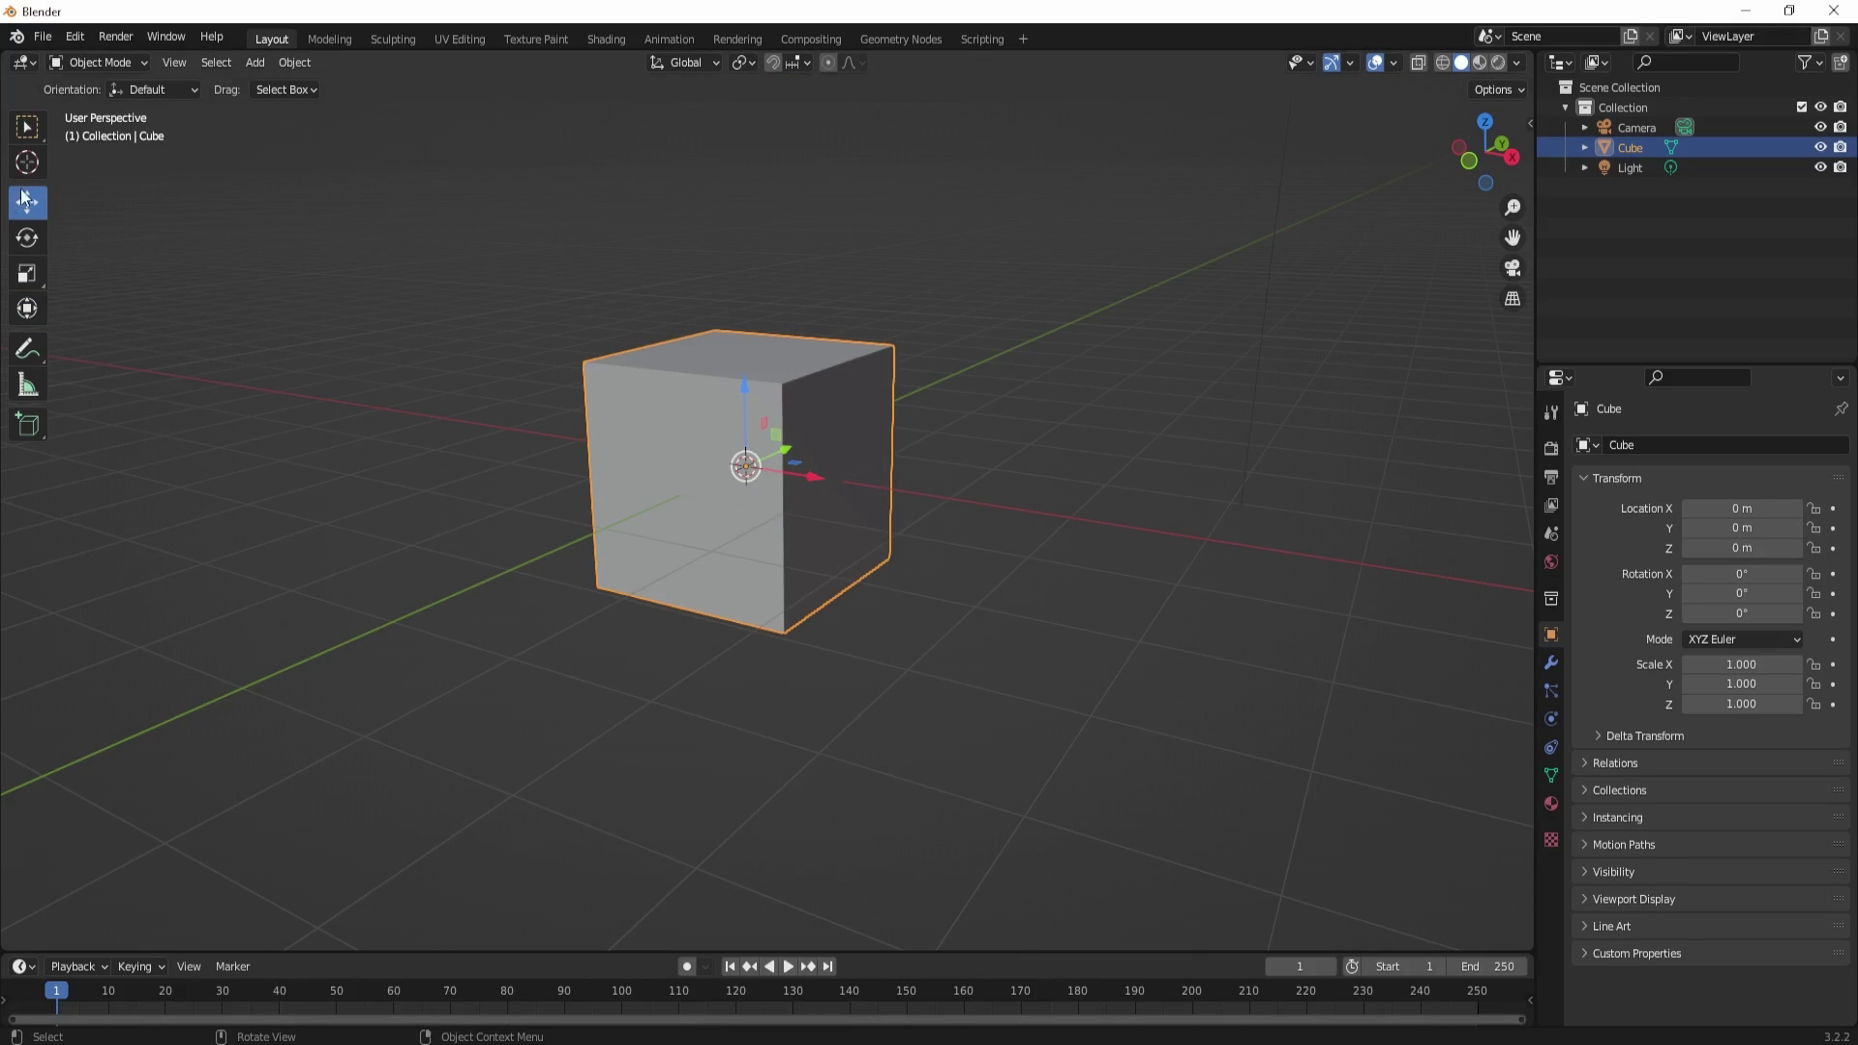
left_click(26, 237)
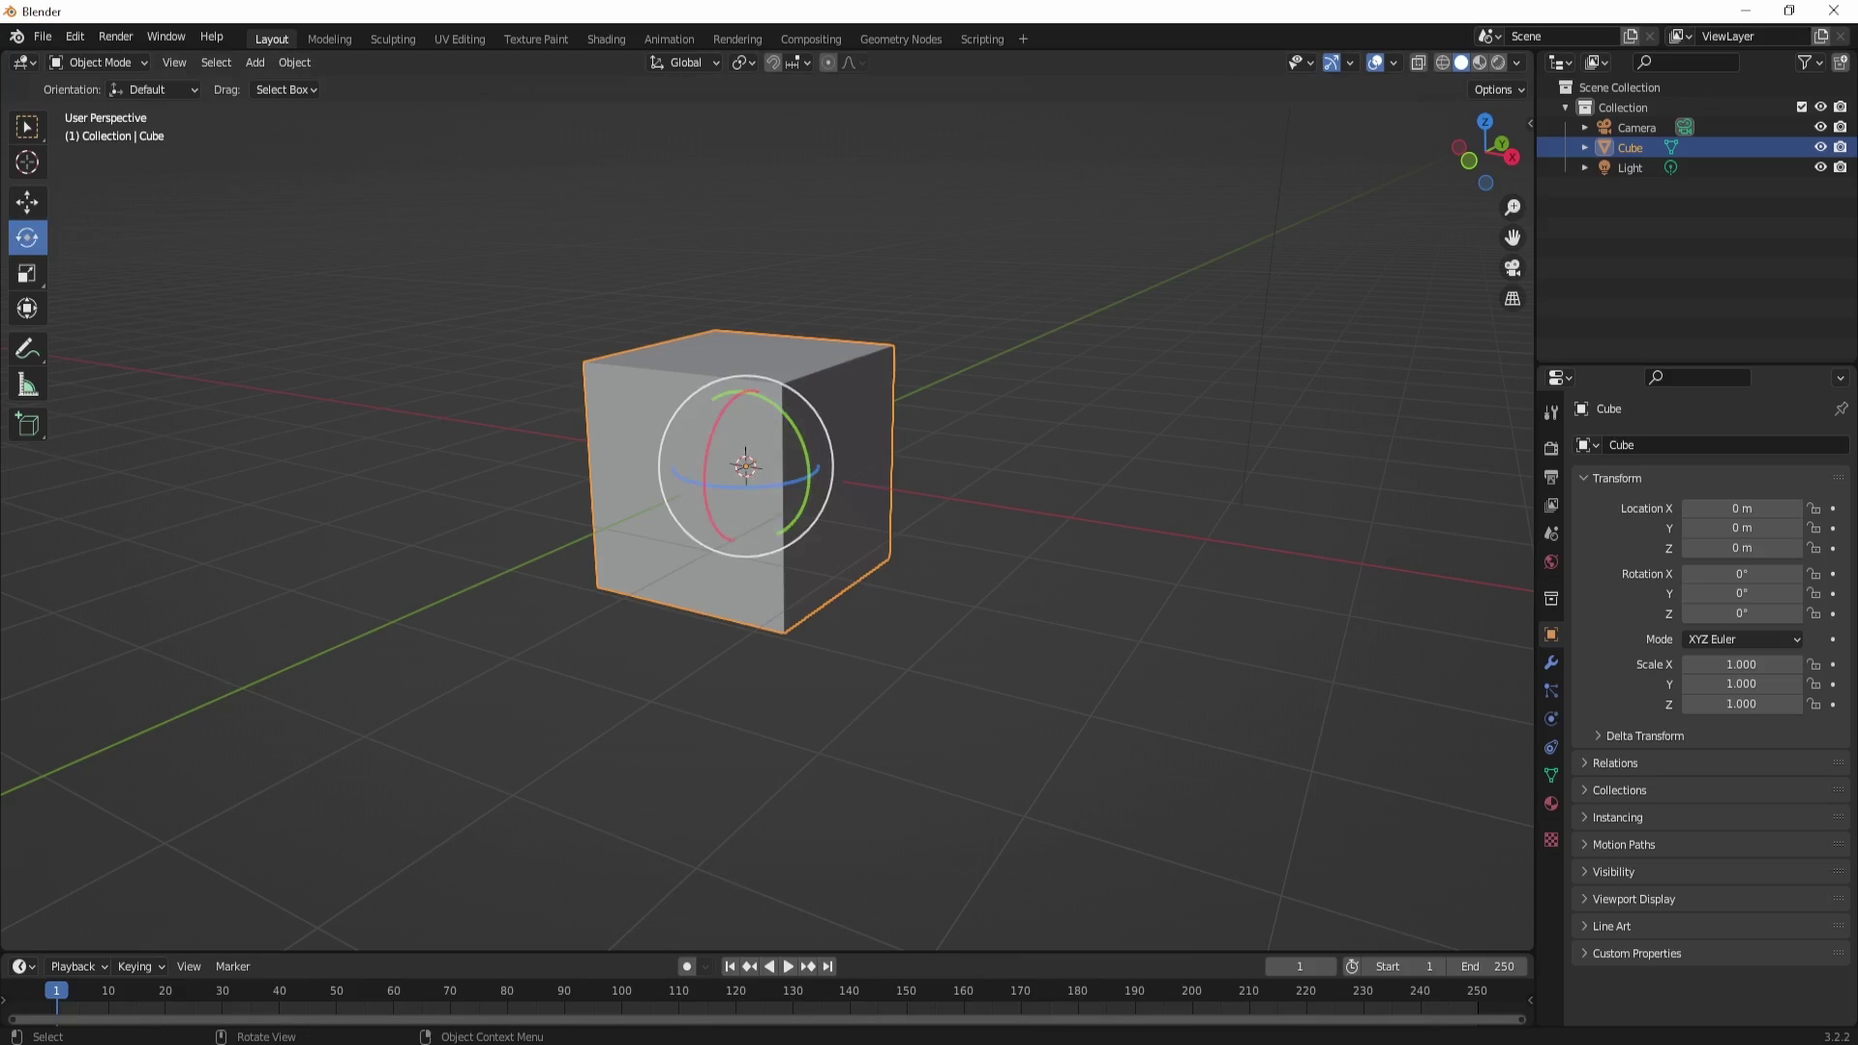
key("shift+space")
key("s")
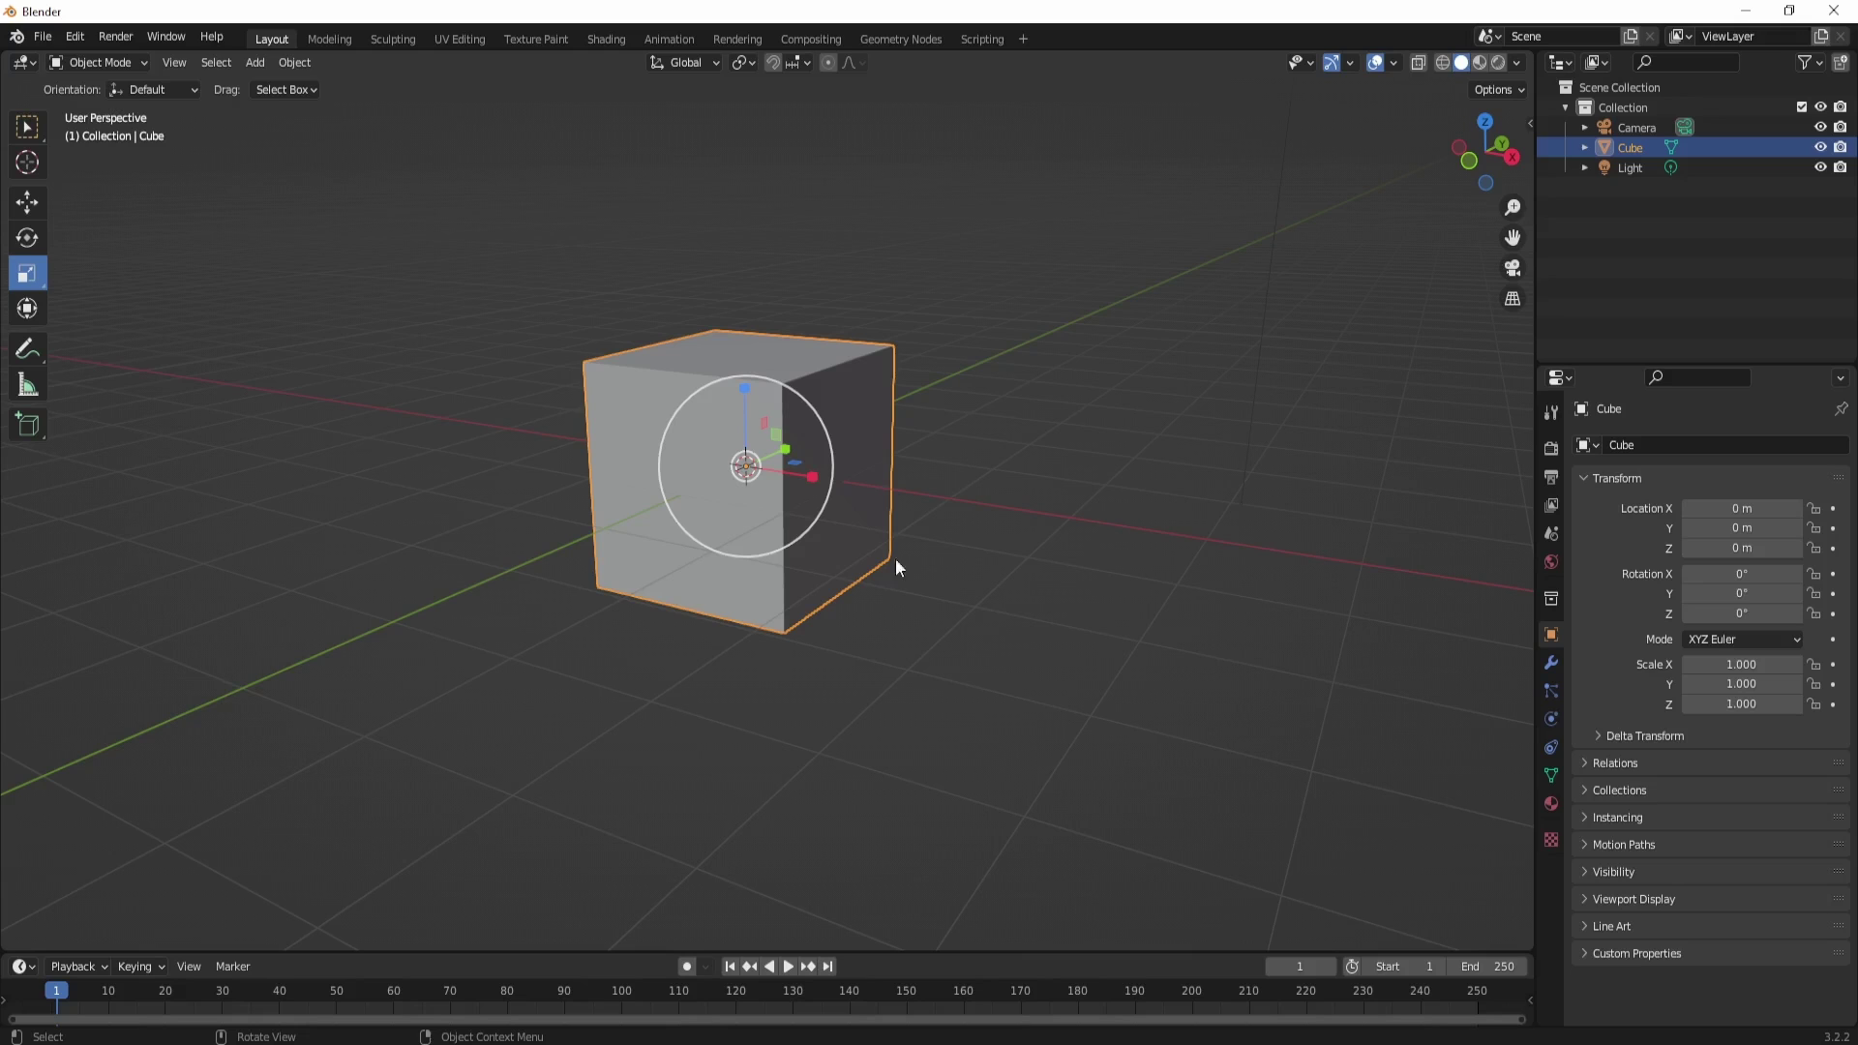
Step: Open village-tutorial.blend in Blender from the Everything file search window, discarding the unsaved changes to the current scene
key("alt+Tab")
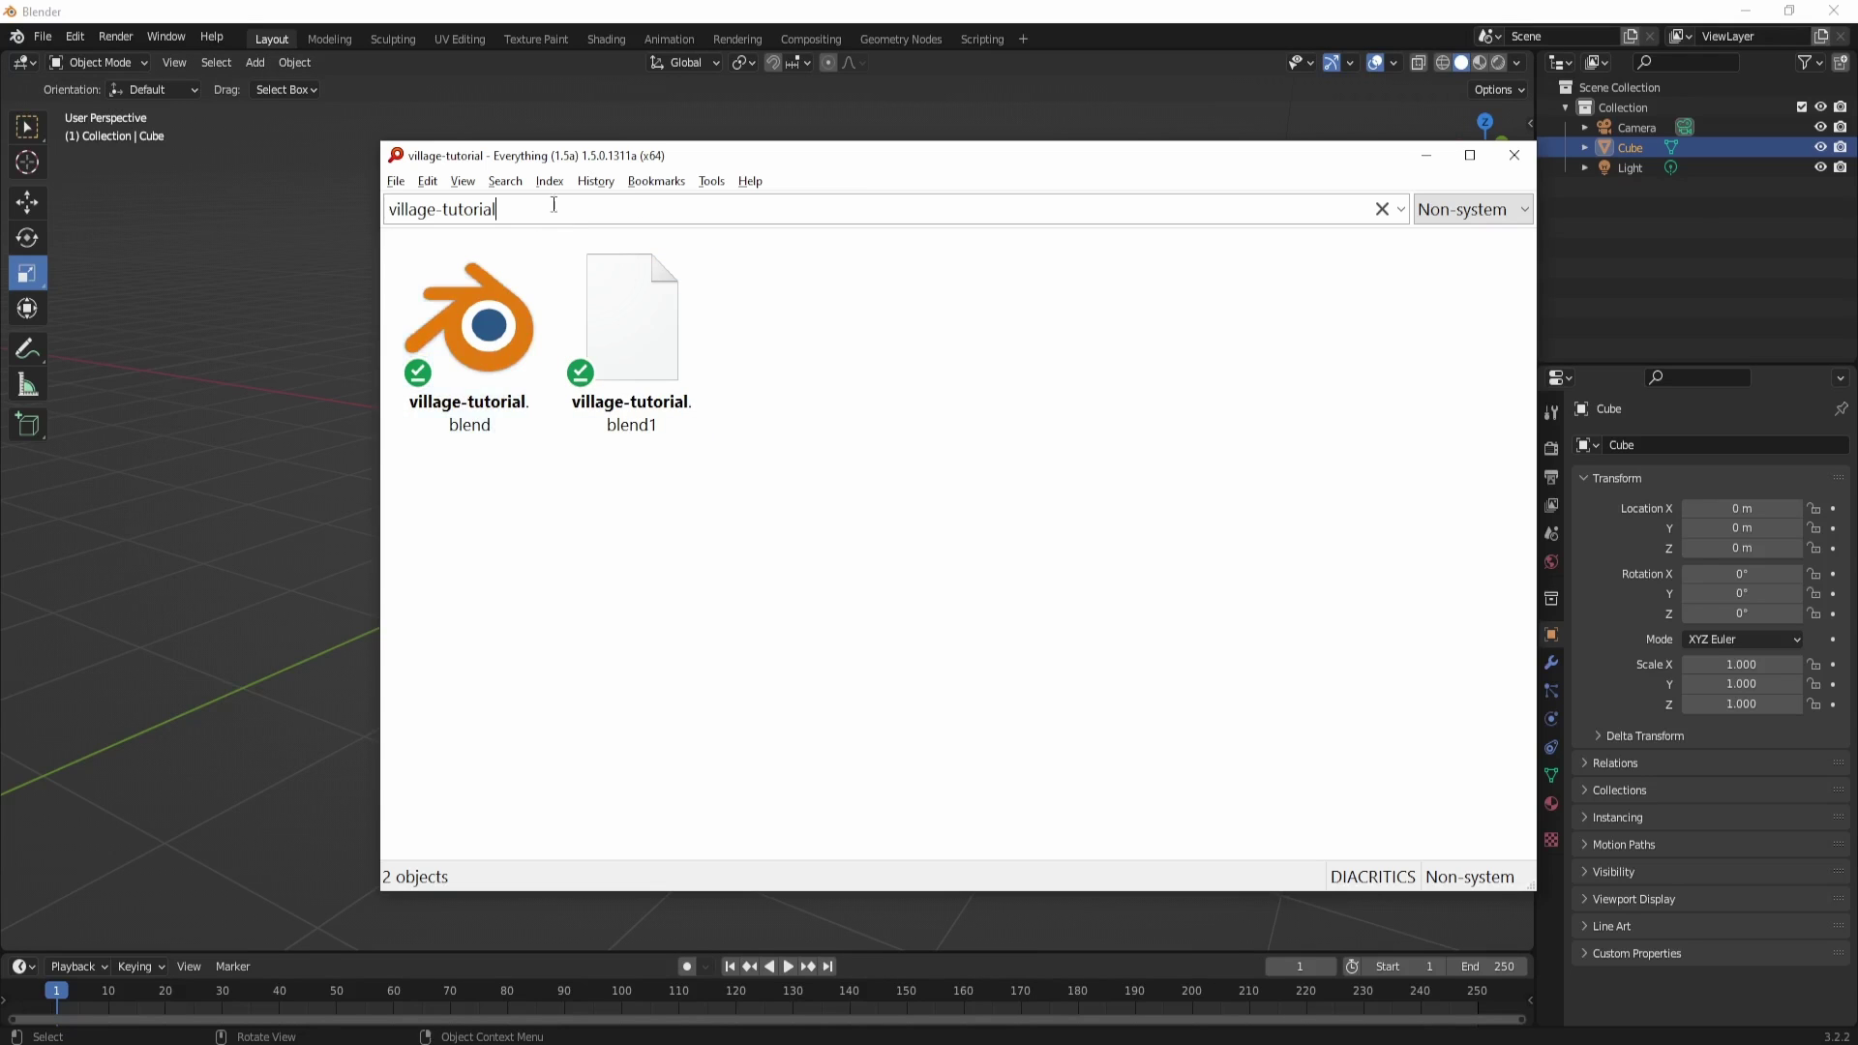
left_click_drag(586, 158, 750, 178)
left_click(654, 358)
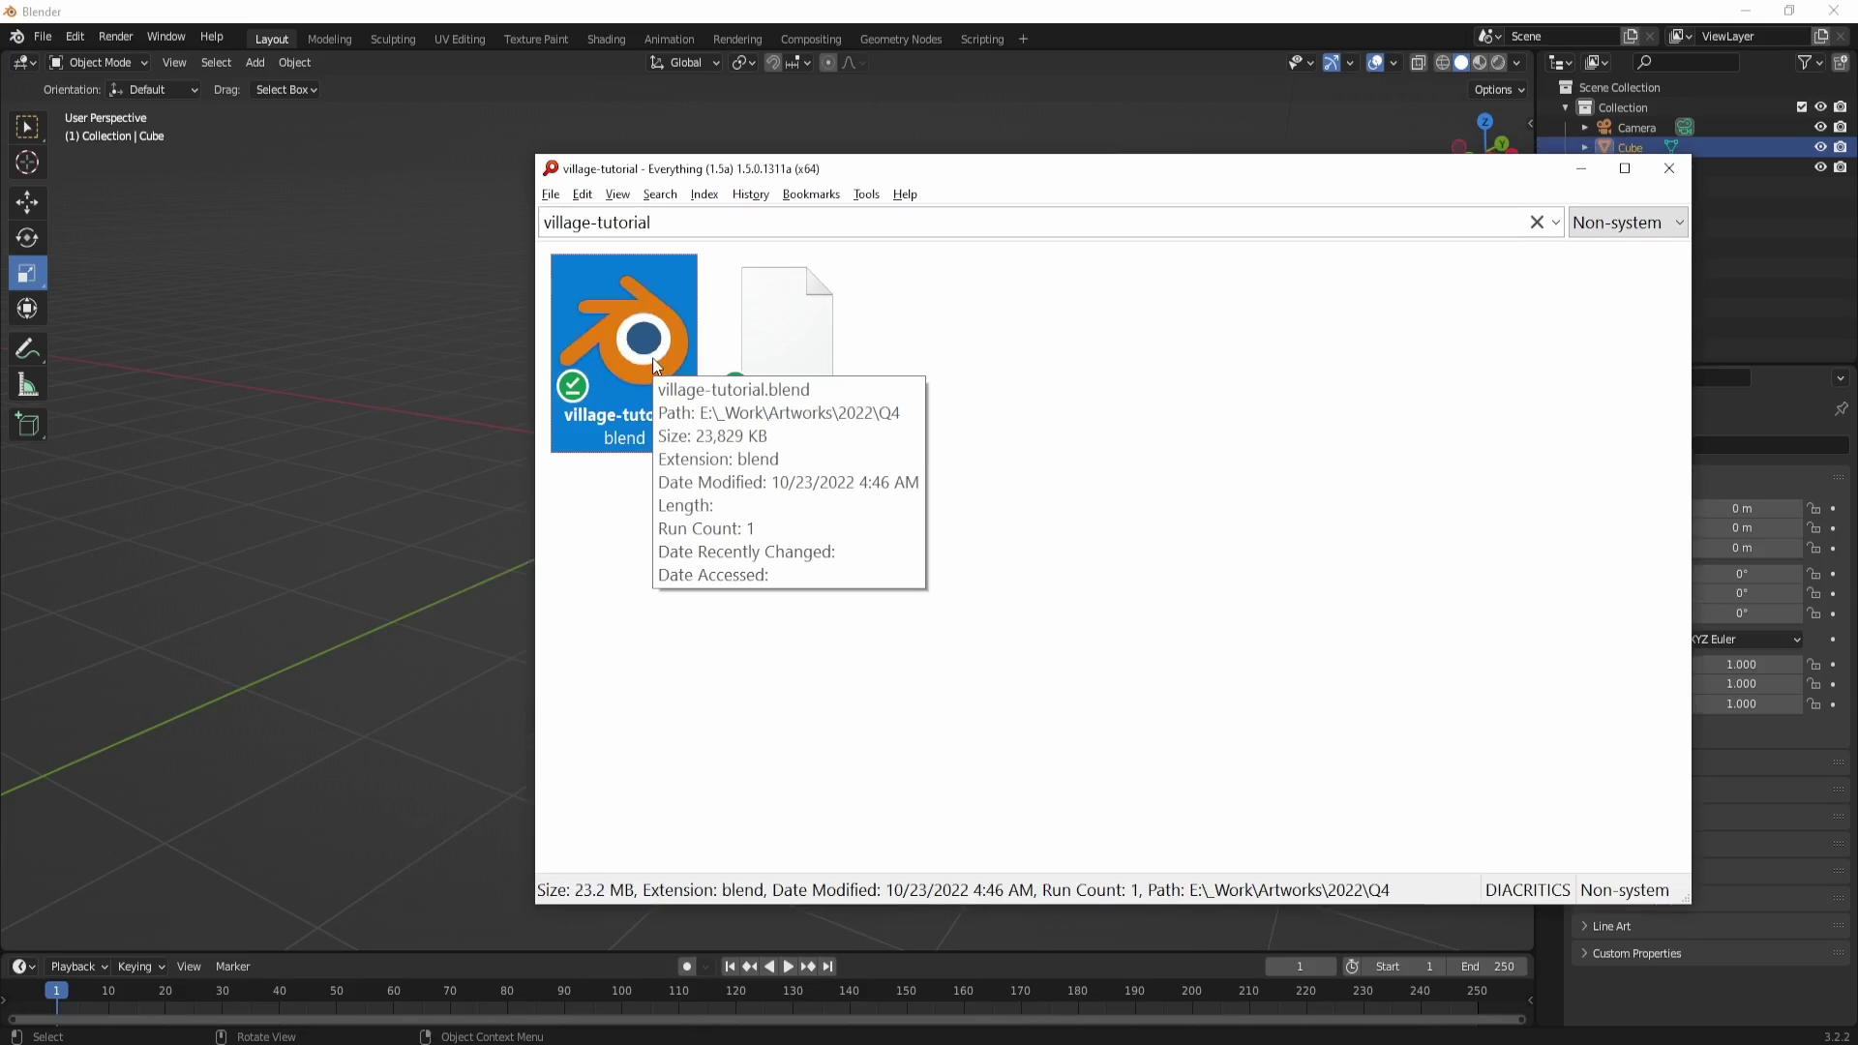
left_click_drag(654, 363, 330, 484)
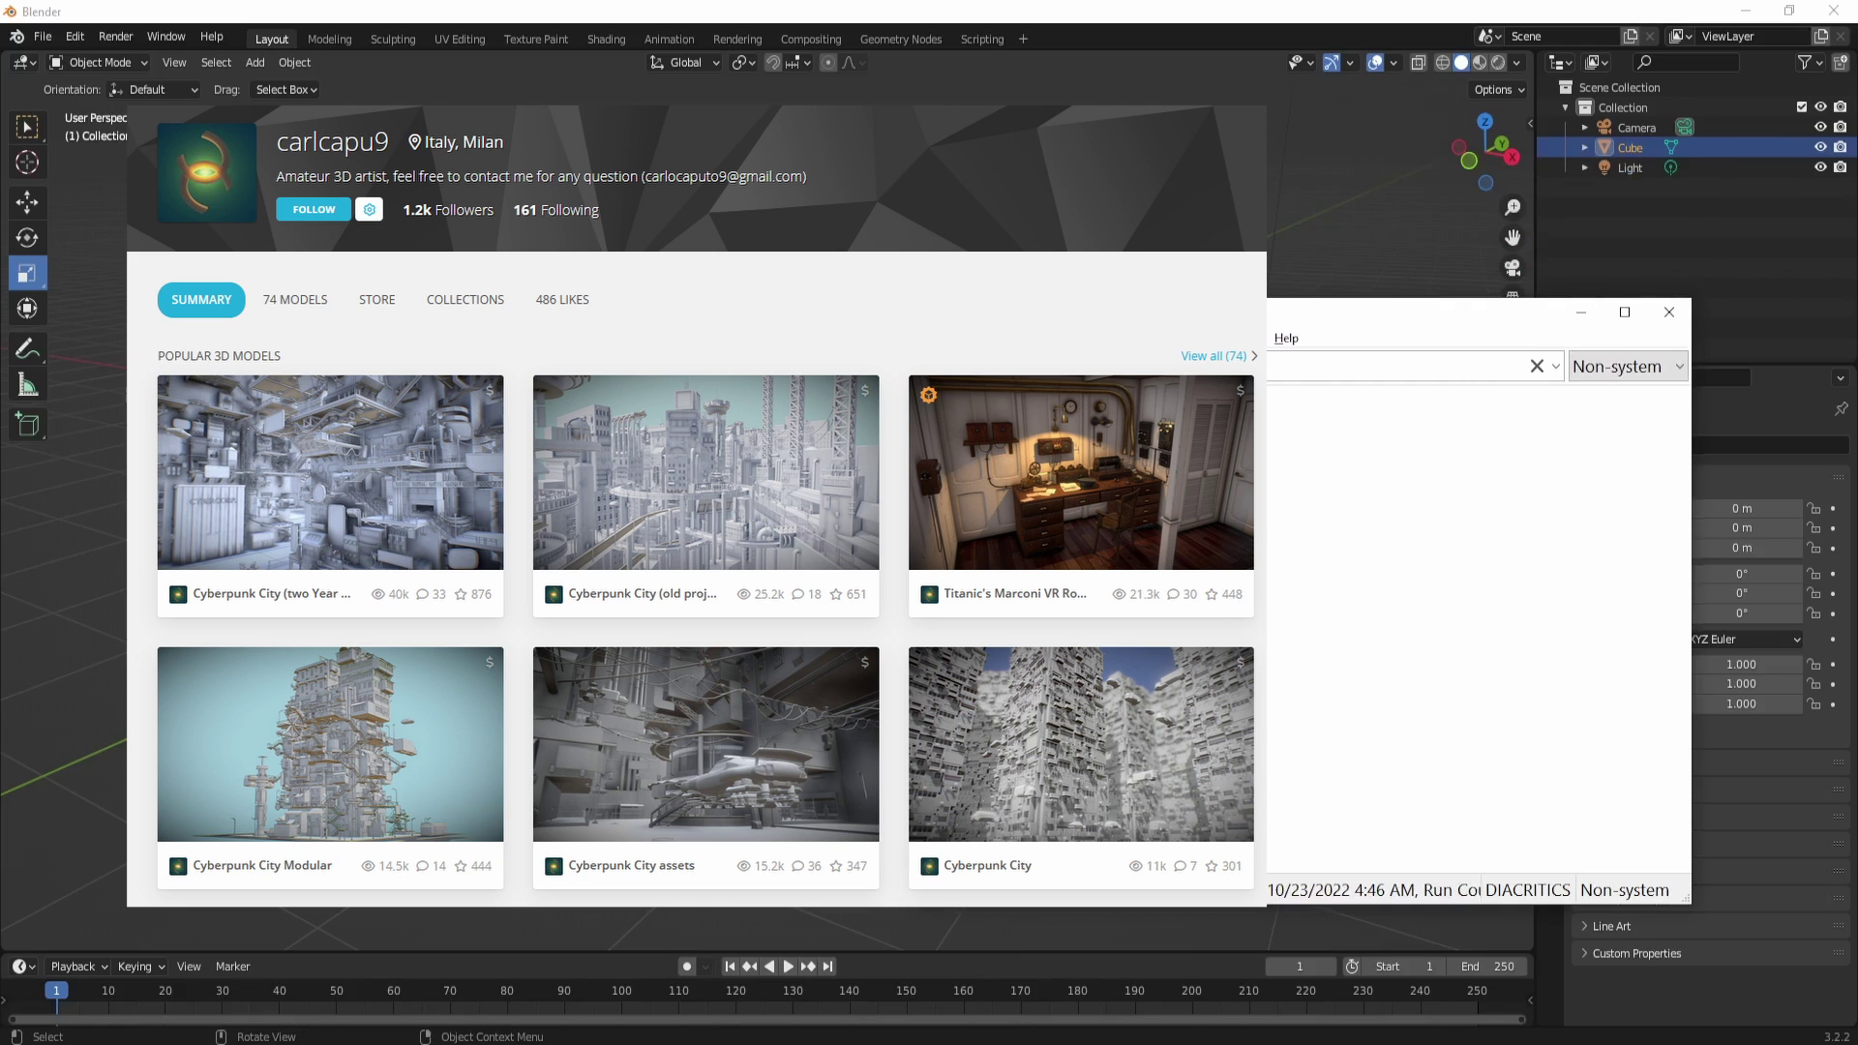
left_click_drag(1006, 493, 563, 480)
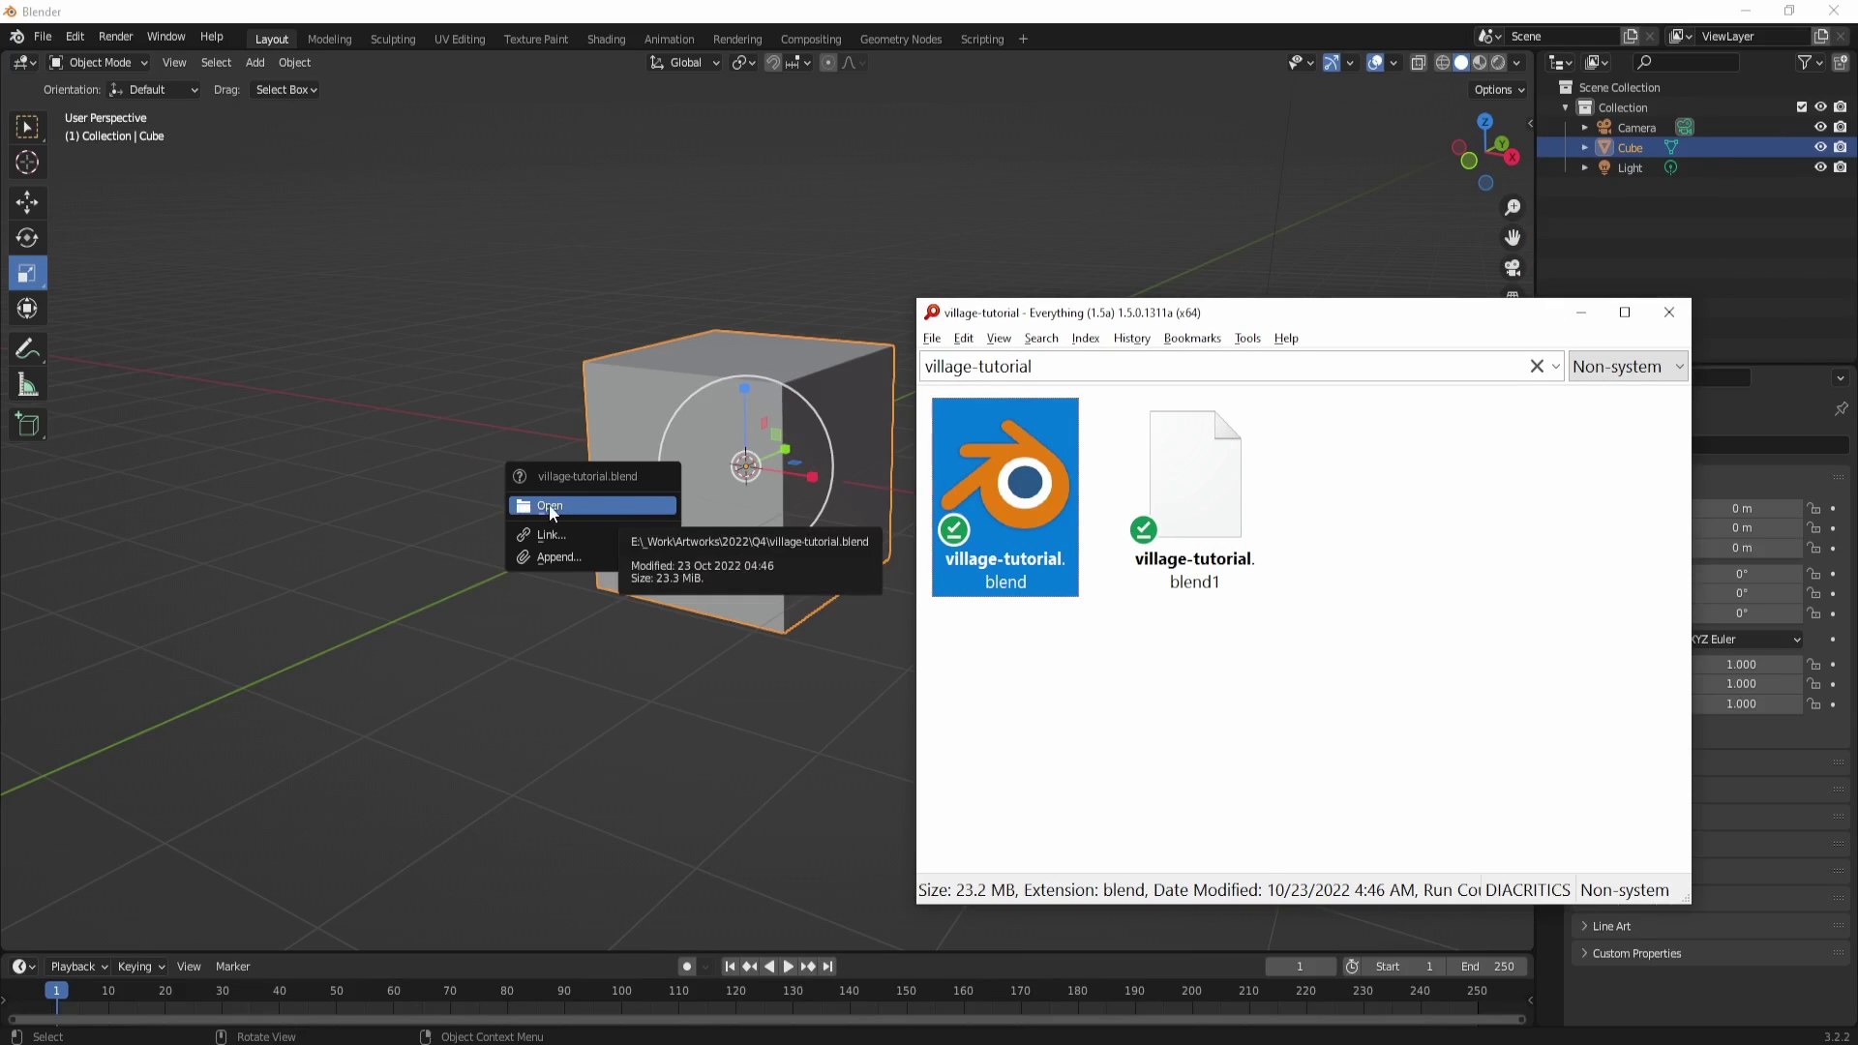
left_click(547, 505)
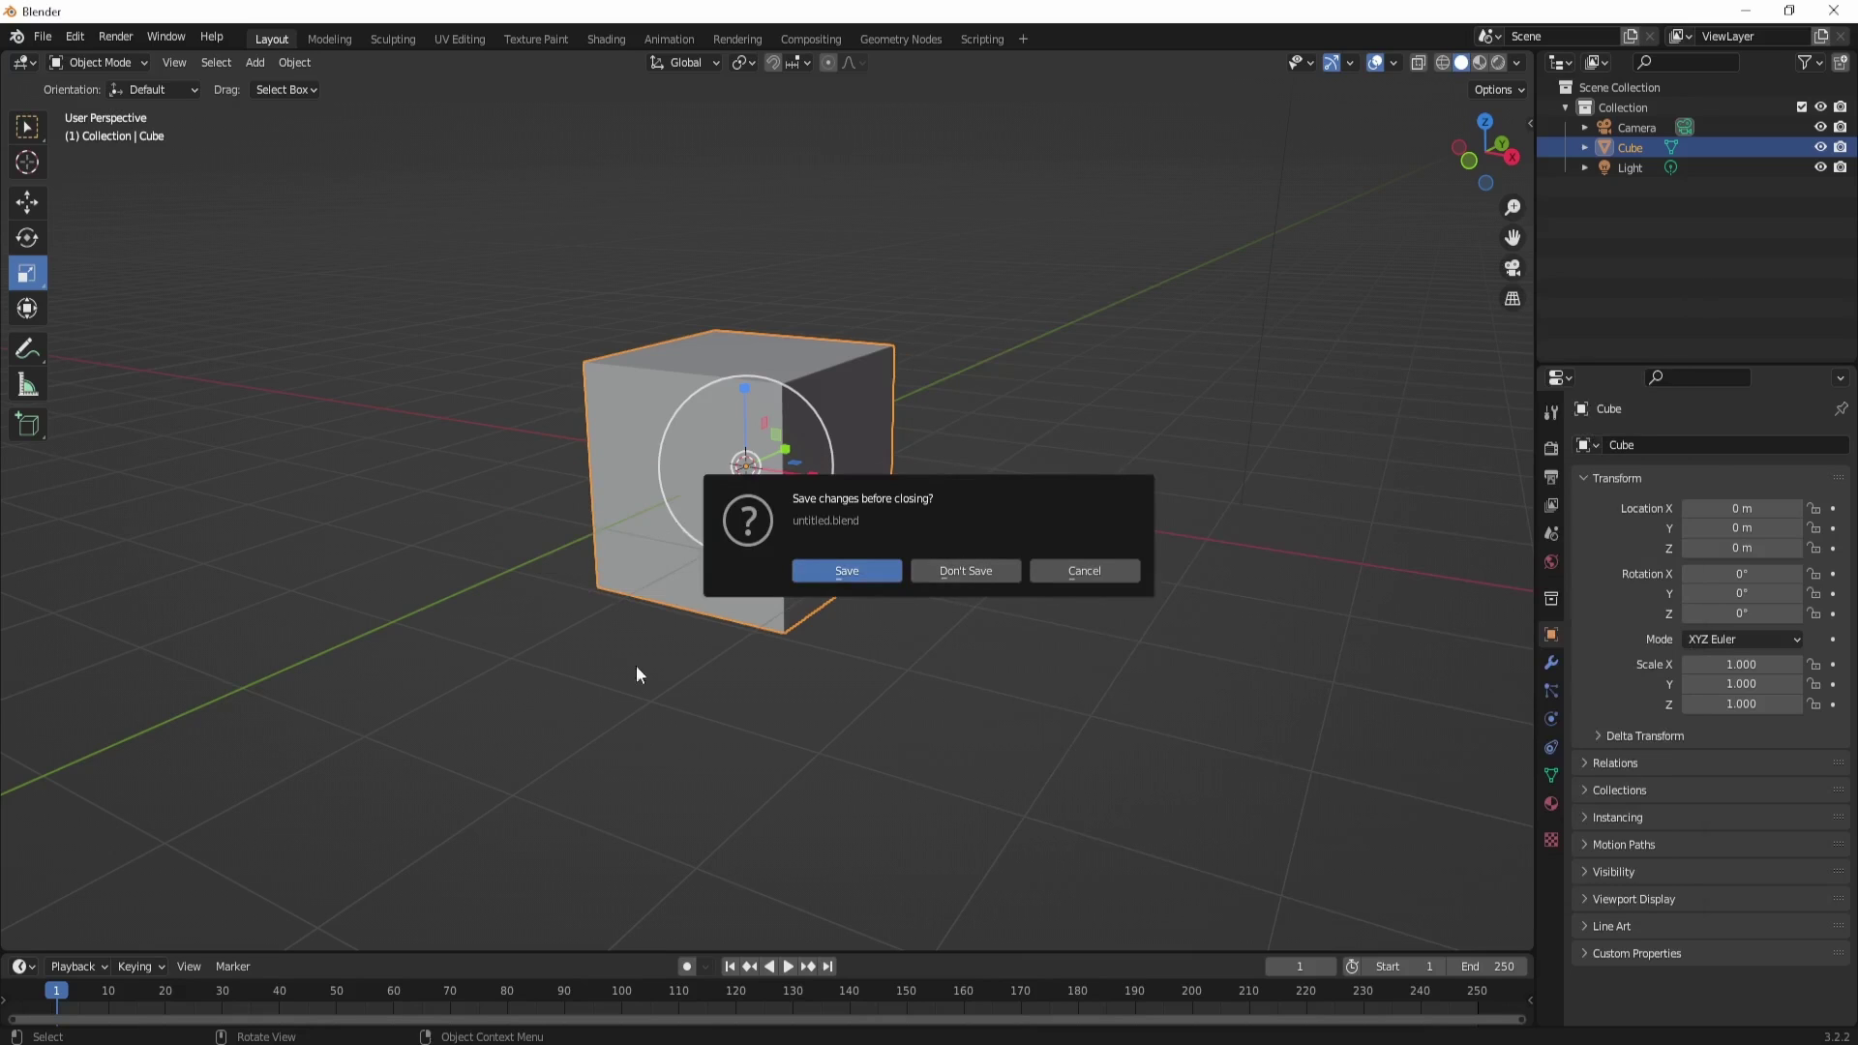
left_click(965, 571)
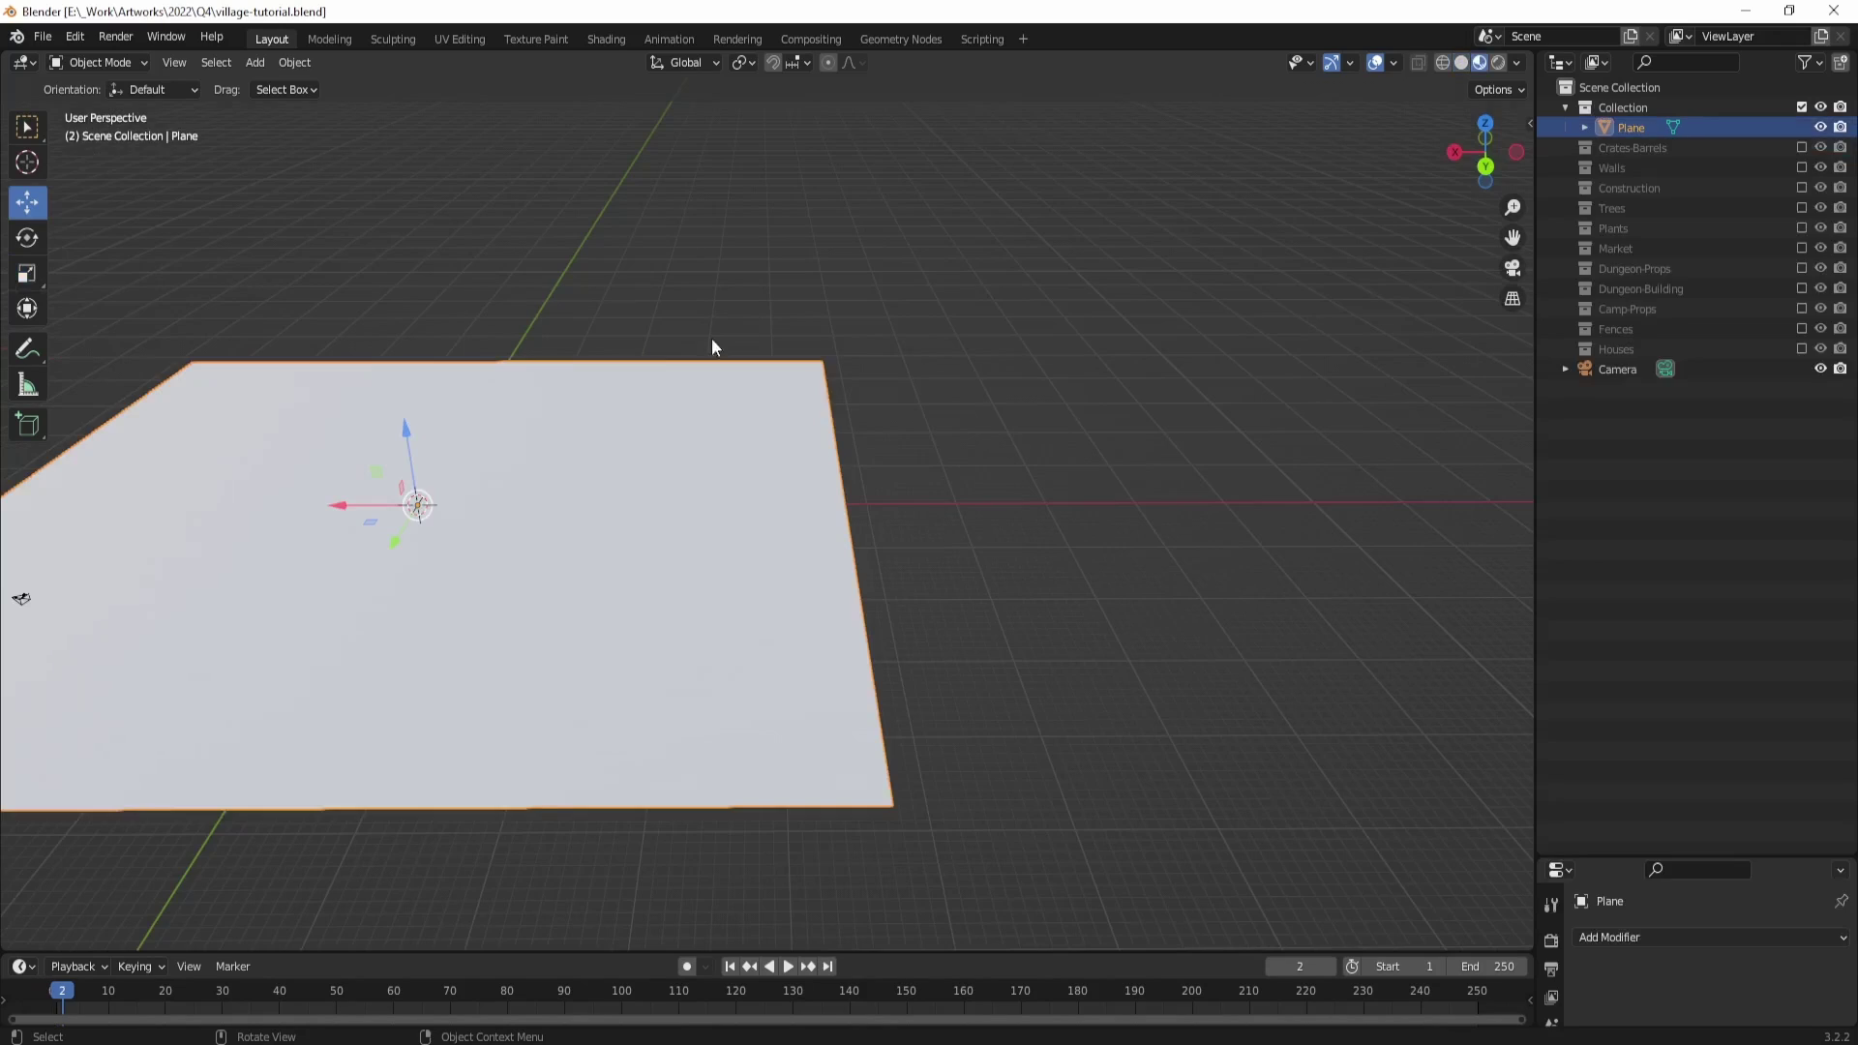
Step: Orbit around the ground plane and centre it in the viewport with View Selected
middle_click_drag(1091, 383, 1006, 538)
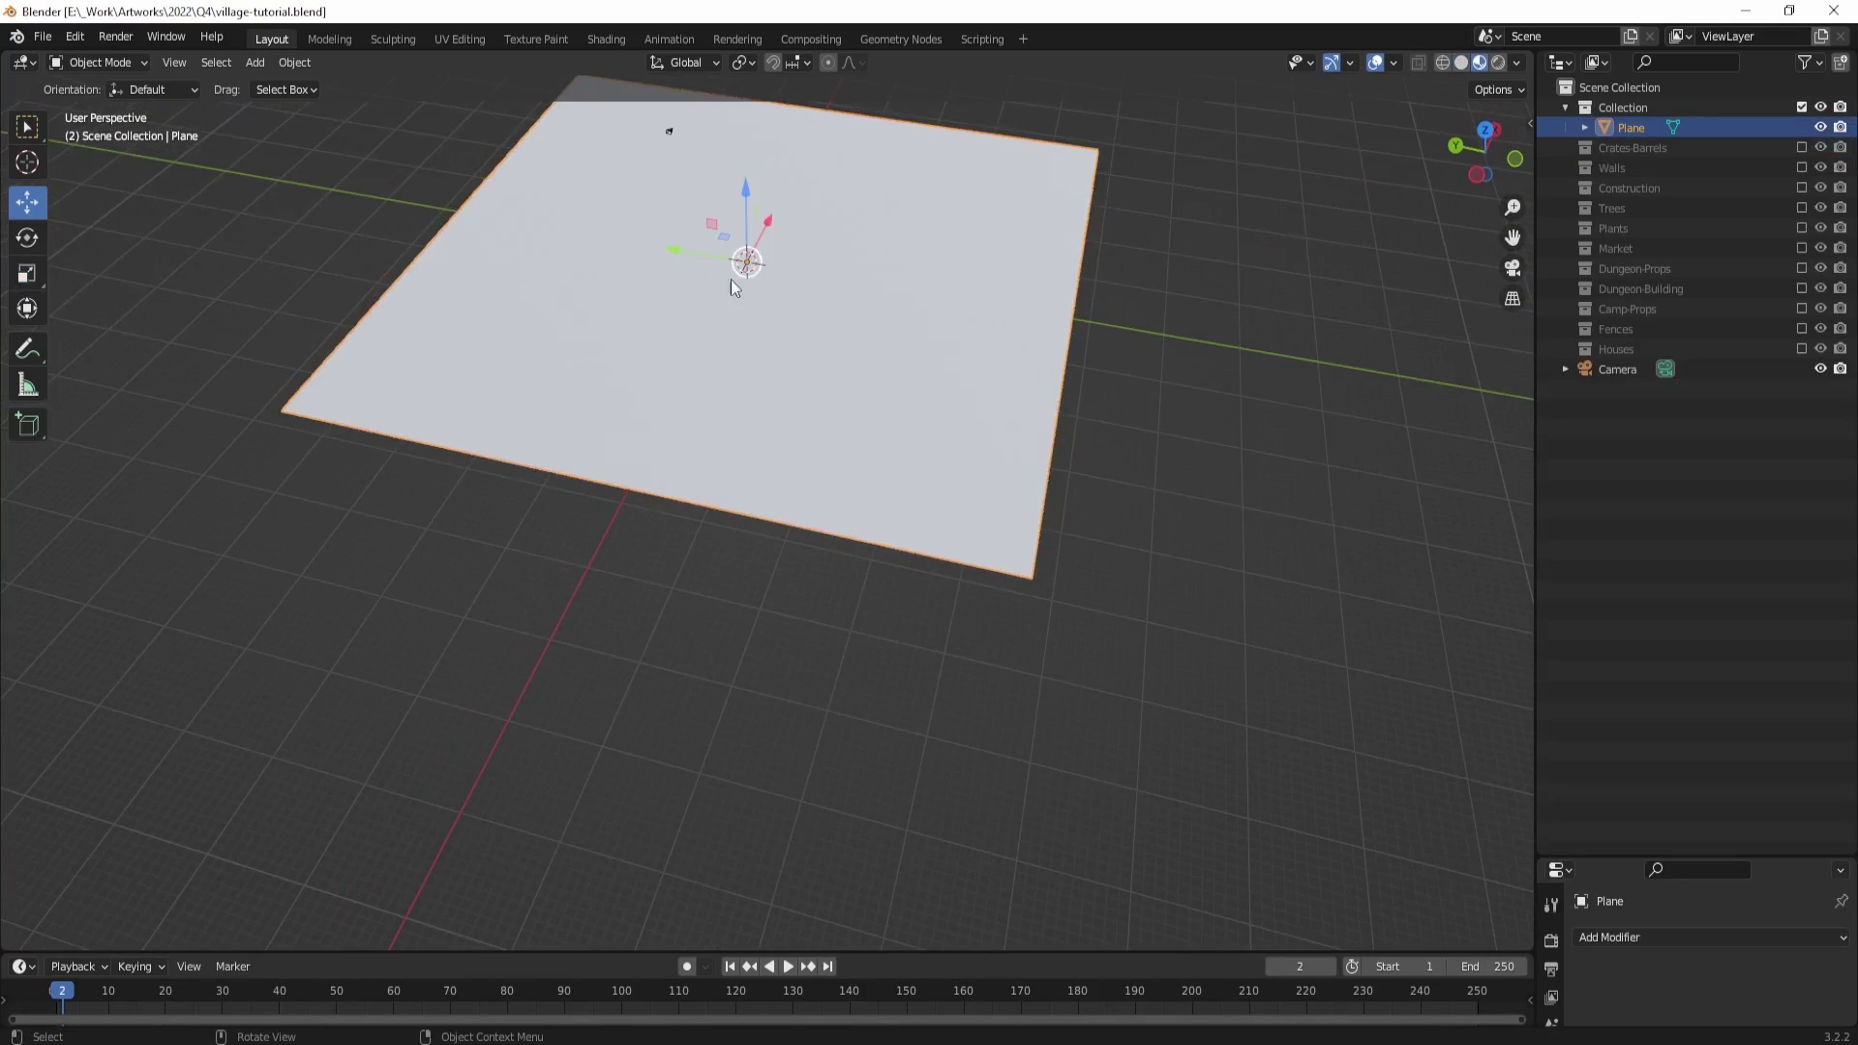
middle_click_drag(730, 246, 677, 263)
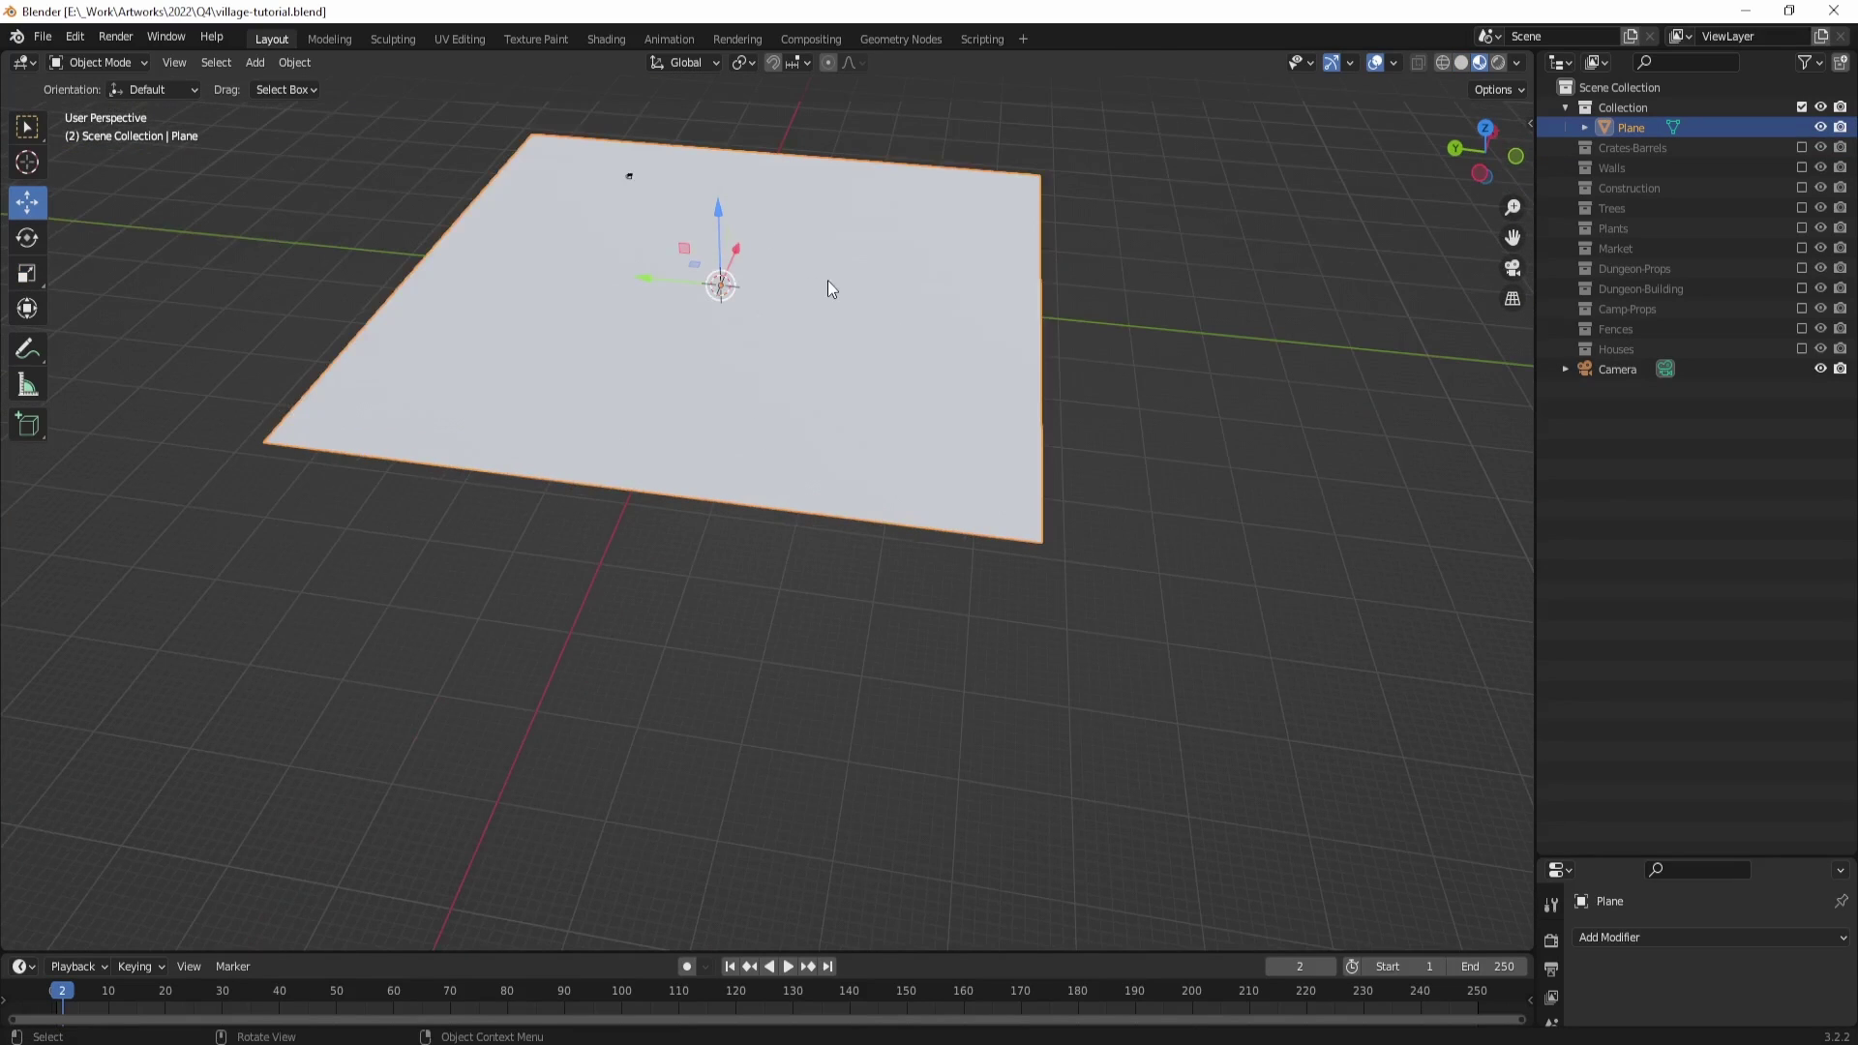
key("grave")
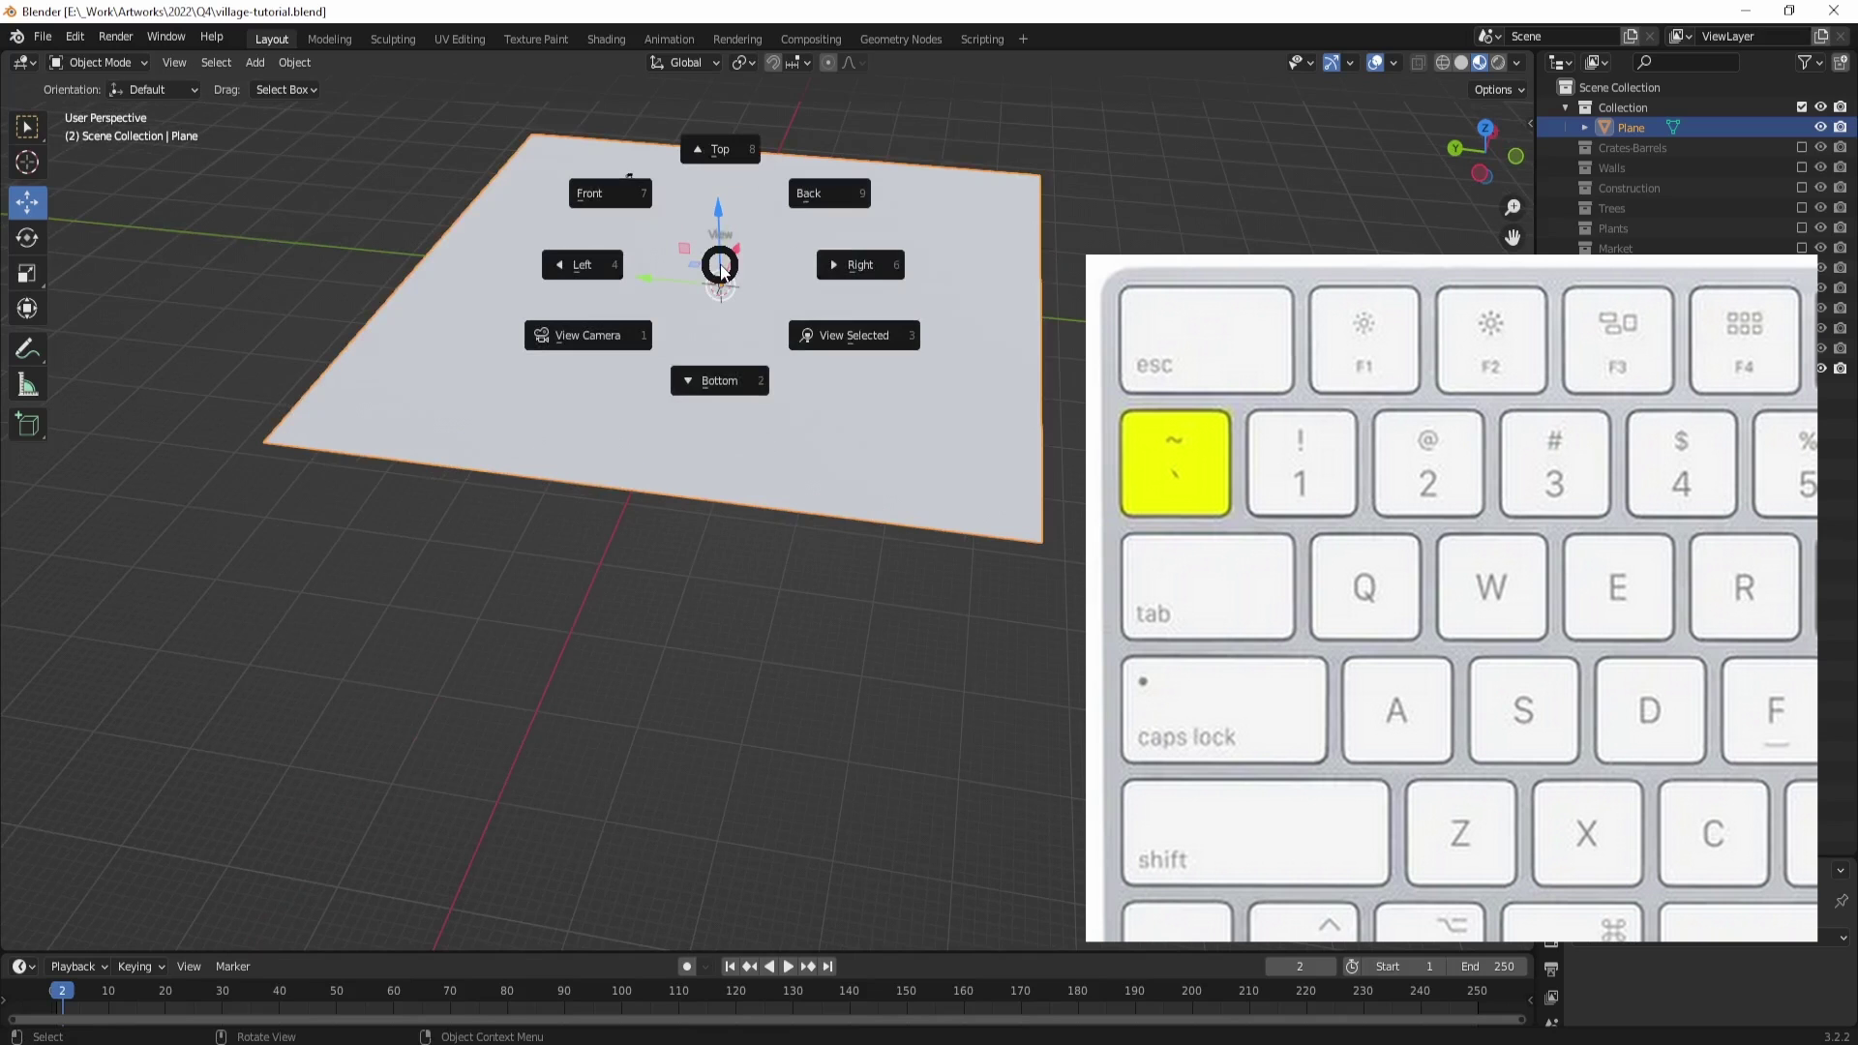
left_click(841, 348)
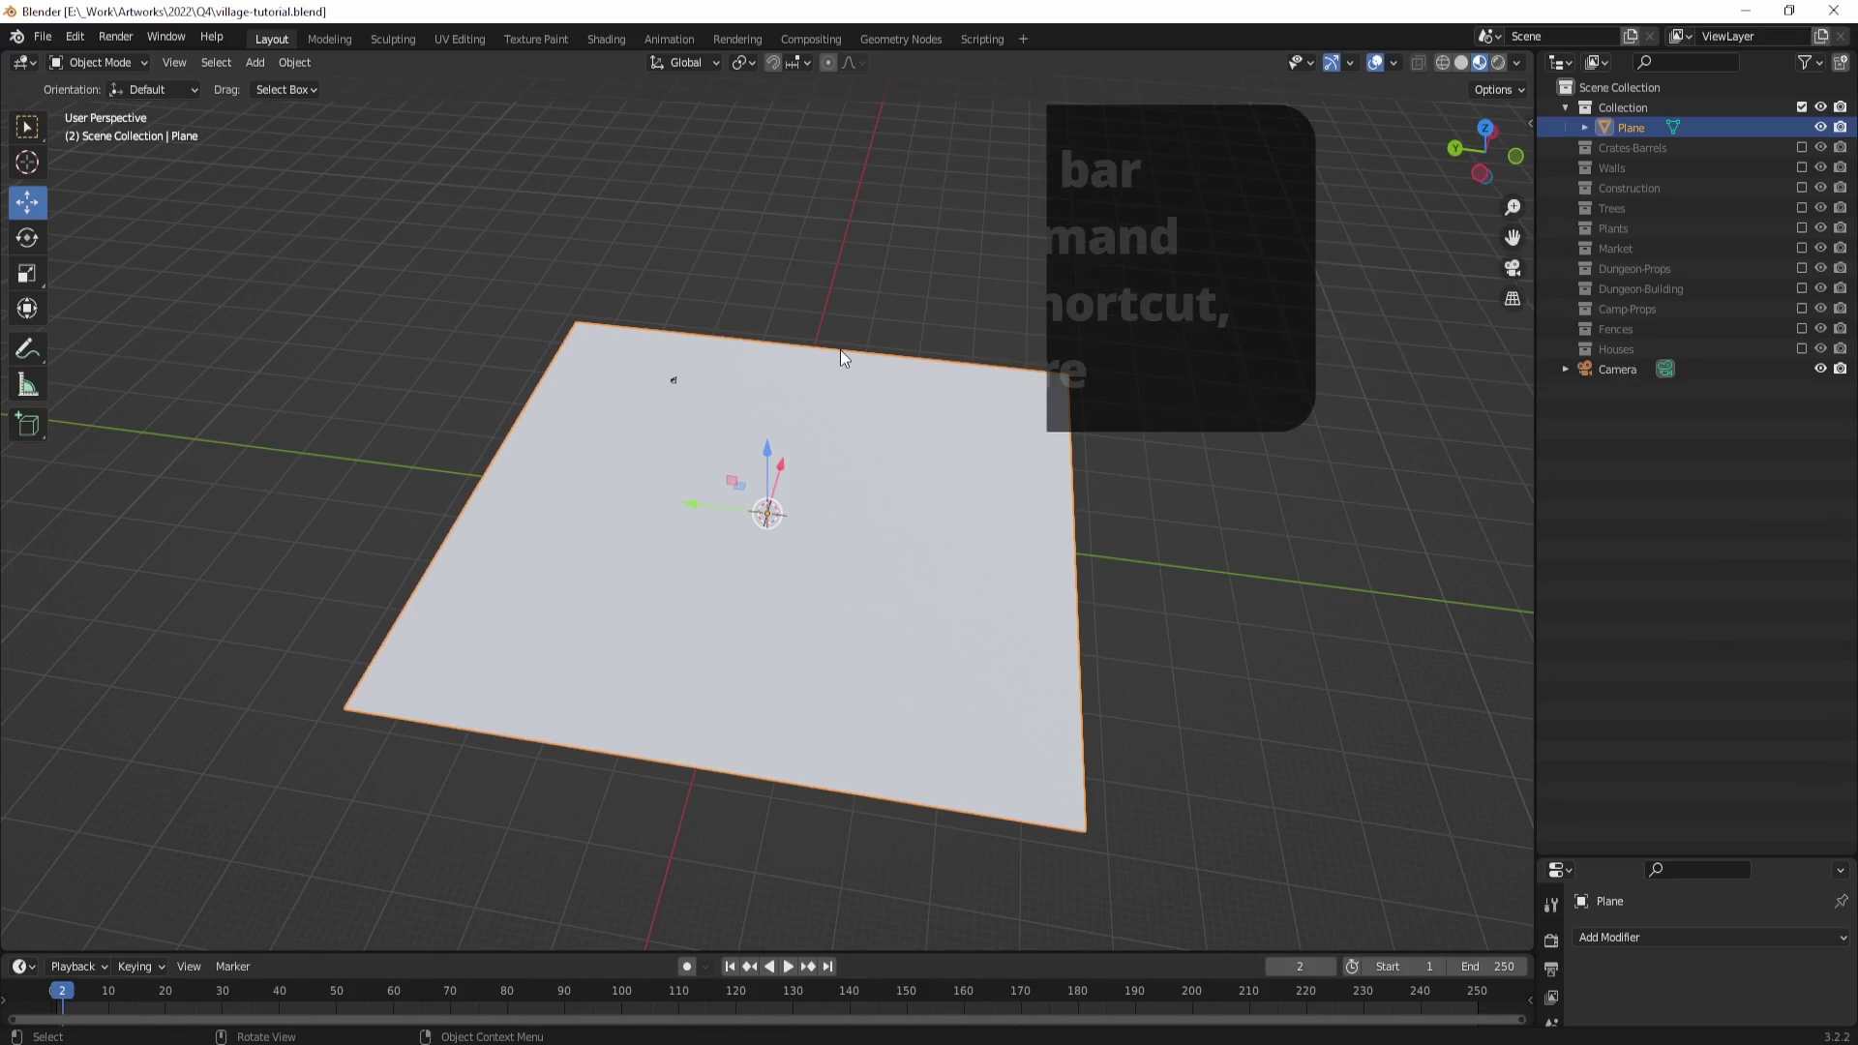
Step: Find View Selected through the command search with "view sele", run it on the plane, and view the plane from another angle
key("F3")
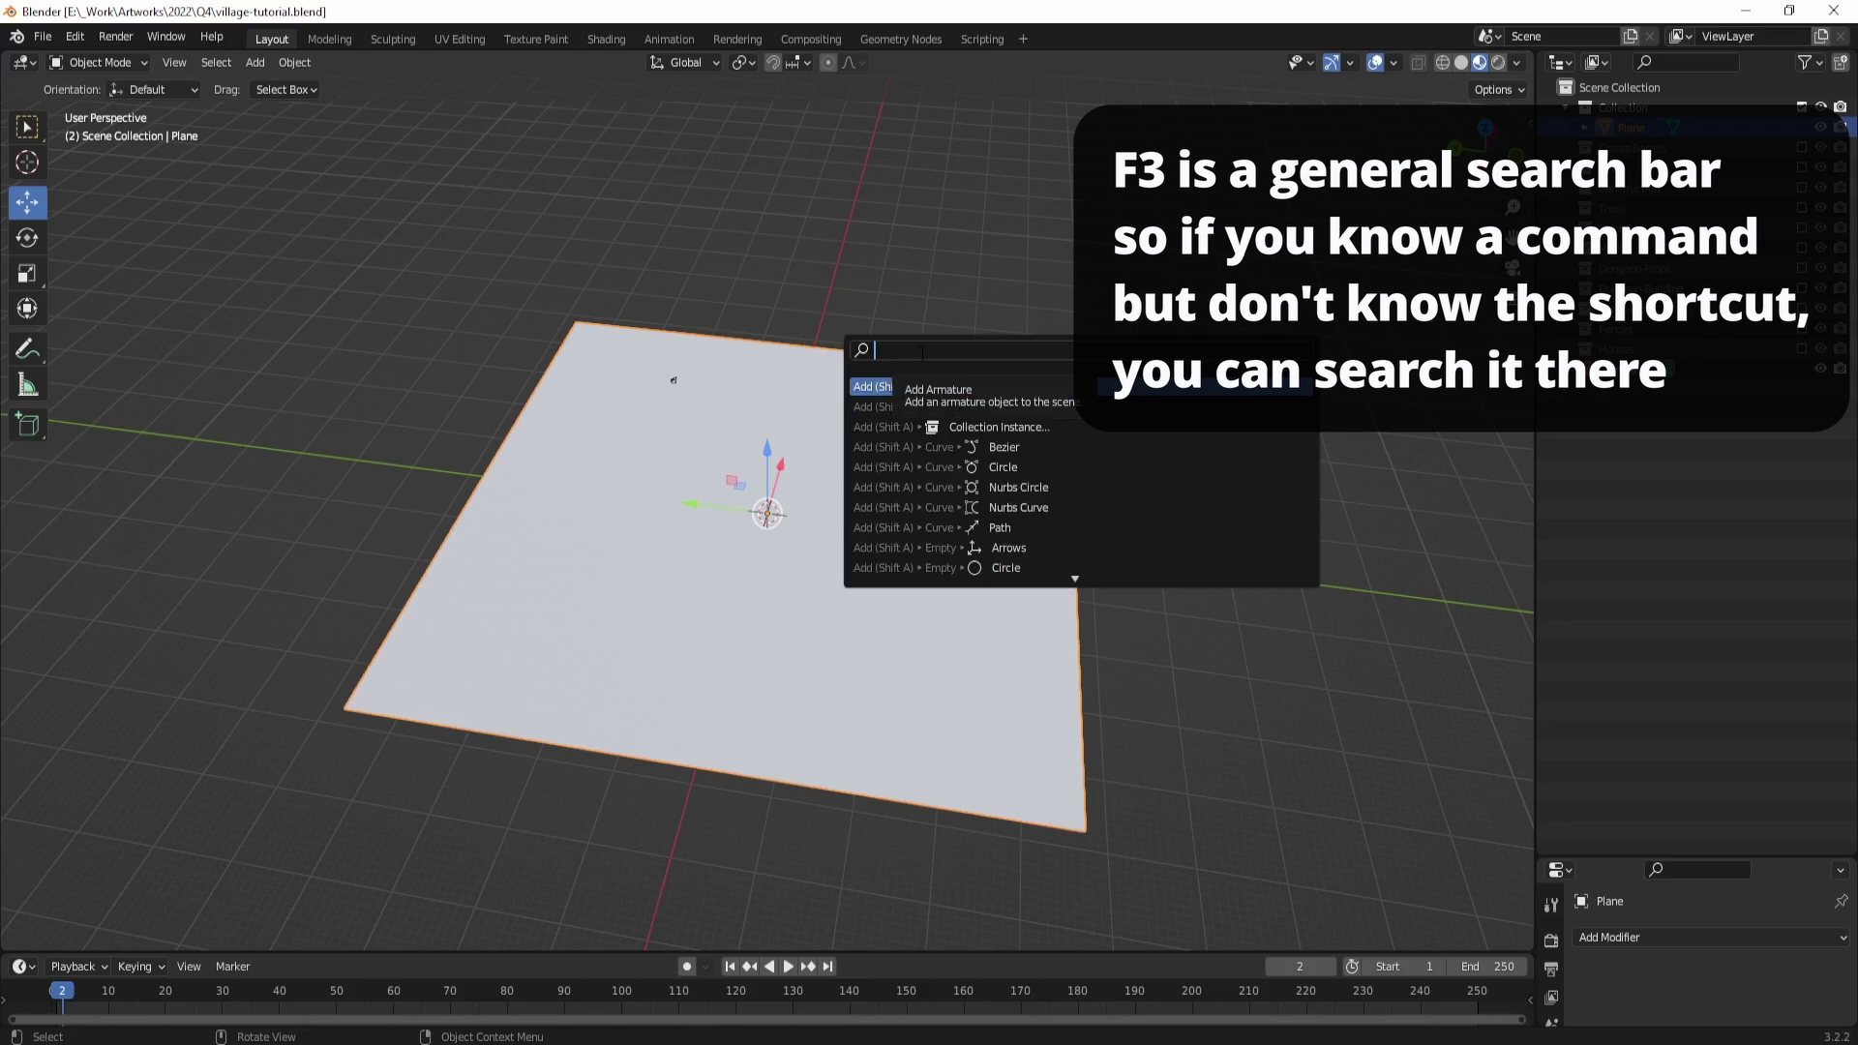
type("view sele")
key("Return")
middle_click_drag(683, 491, 759, 495)
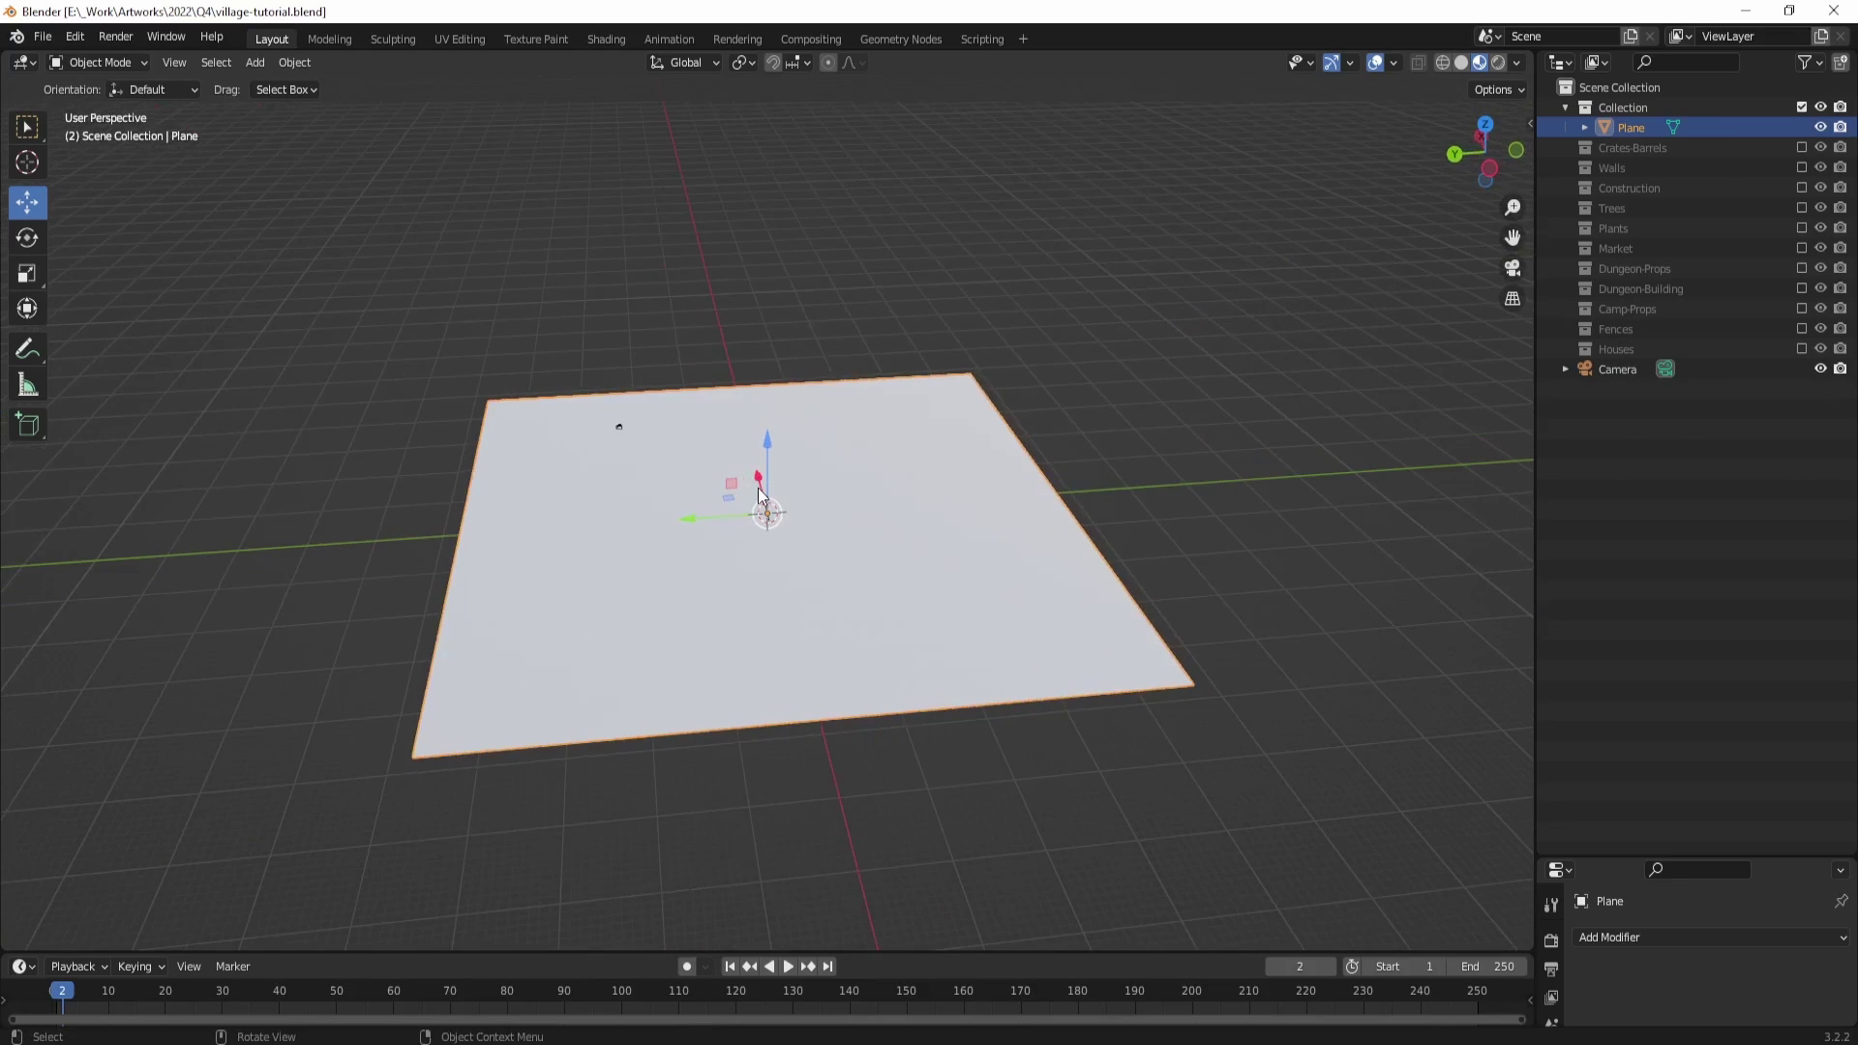
scroll(758, 491, "up", 2)
scroll(758, 492, "down", 2)
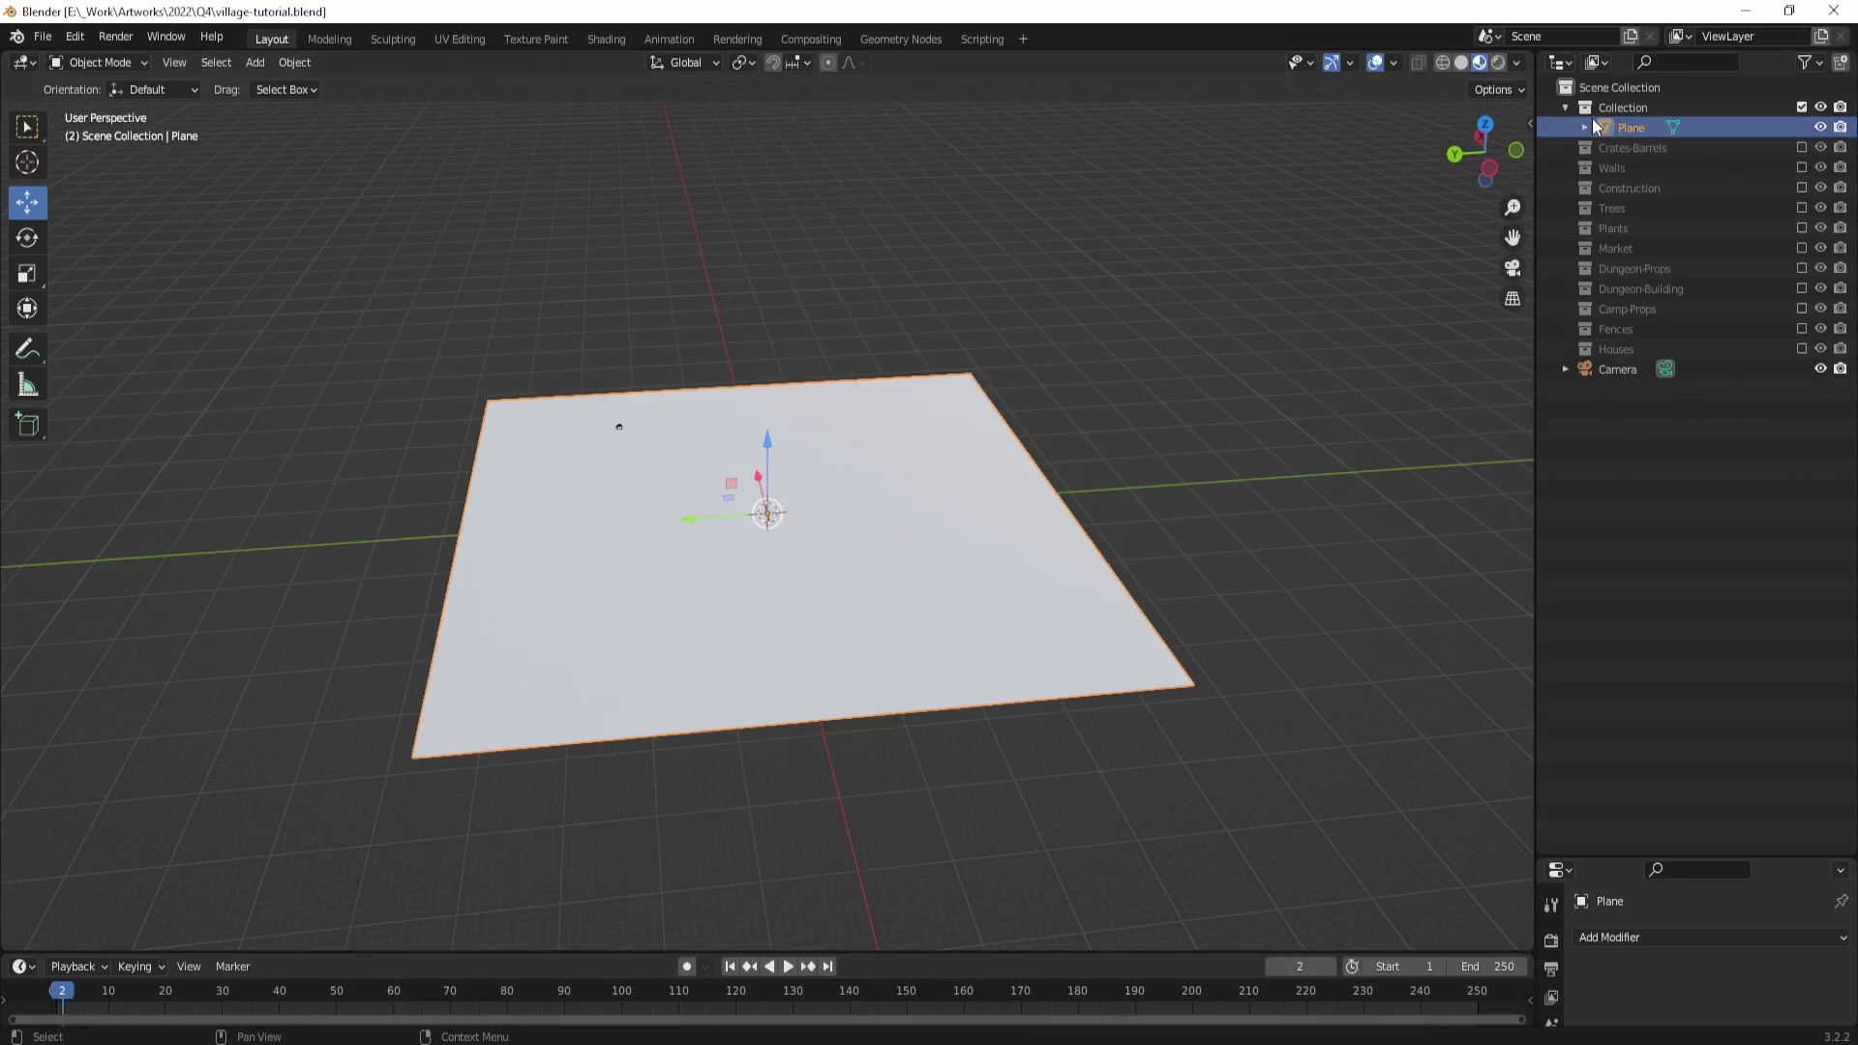
Step: Collapse the first collection in the outliner and enable the Crates-Barrels collection in the view layer
left_click(1565, 108)
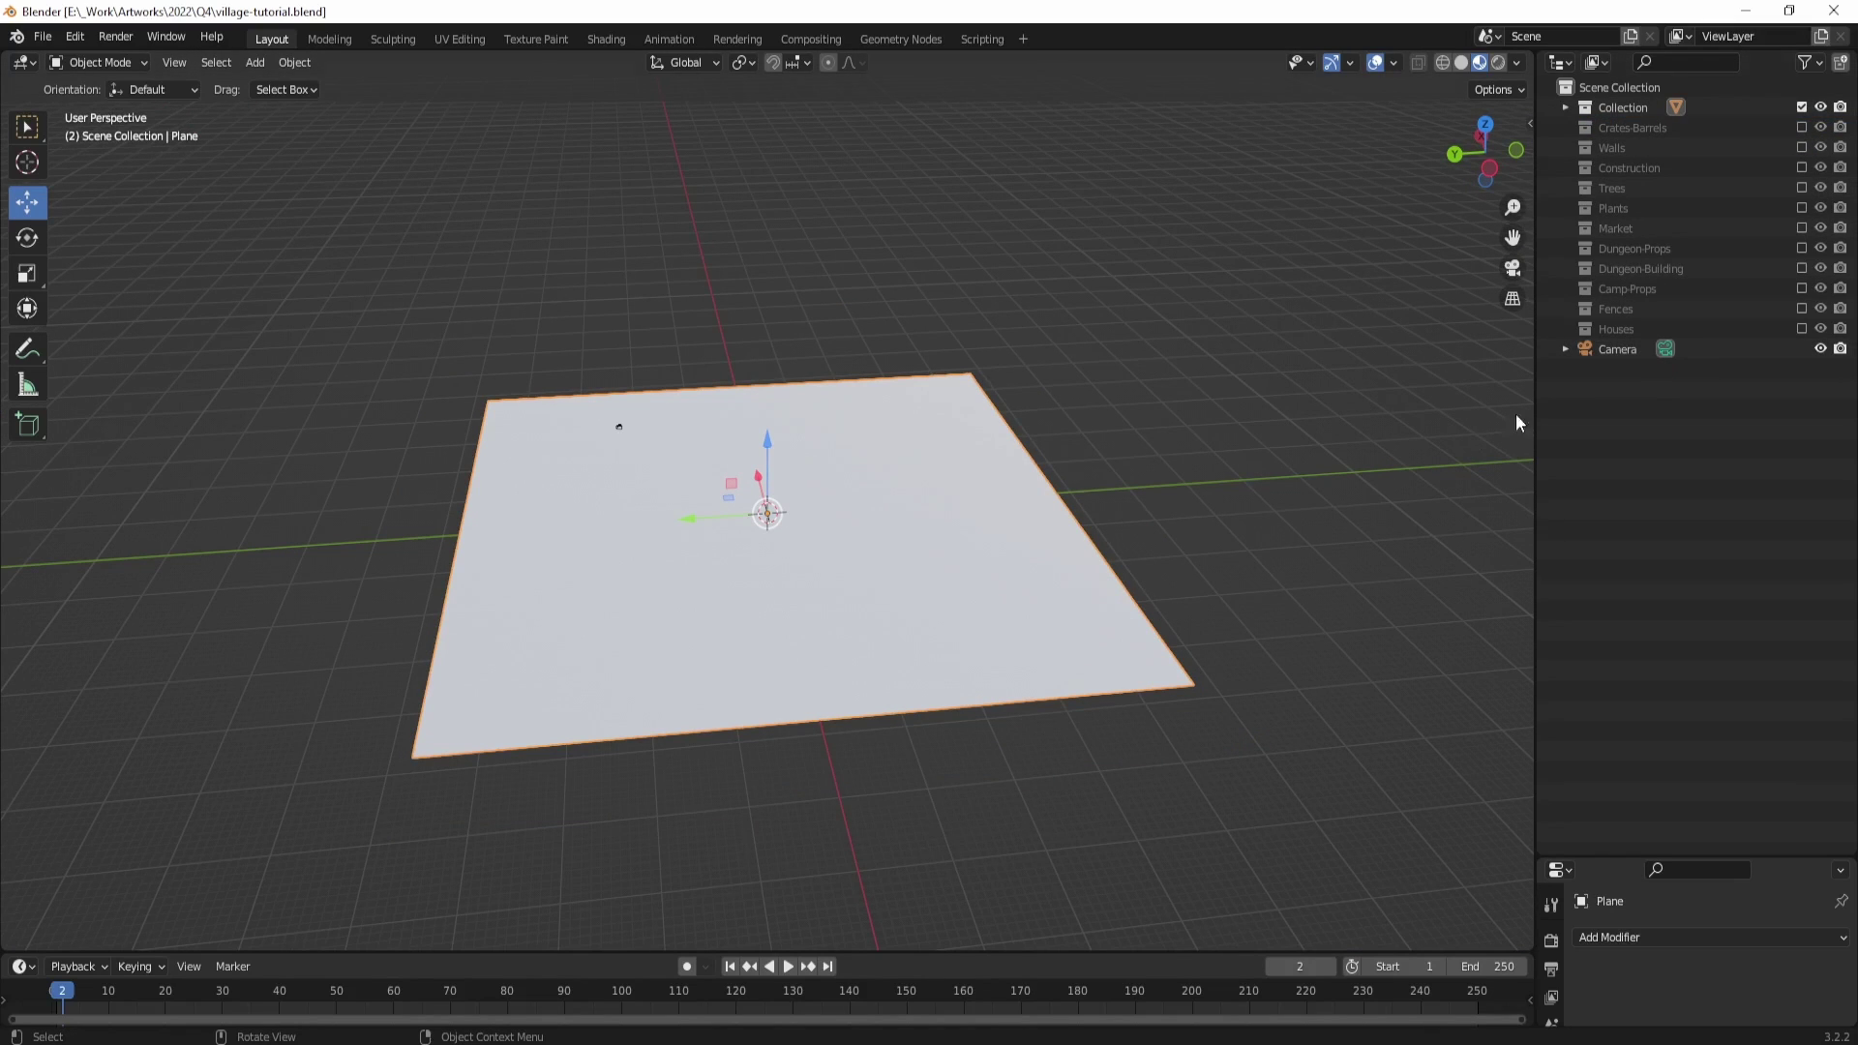
left_click(1614, 108)
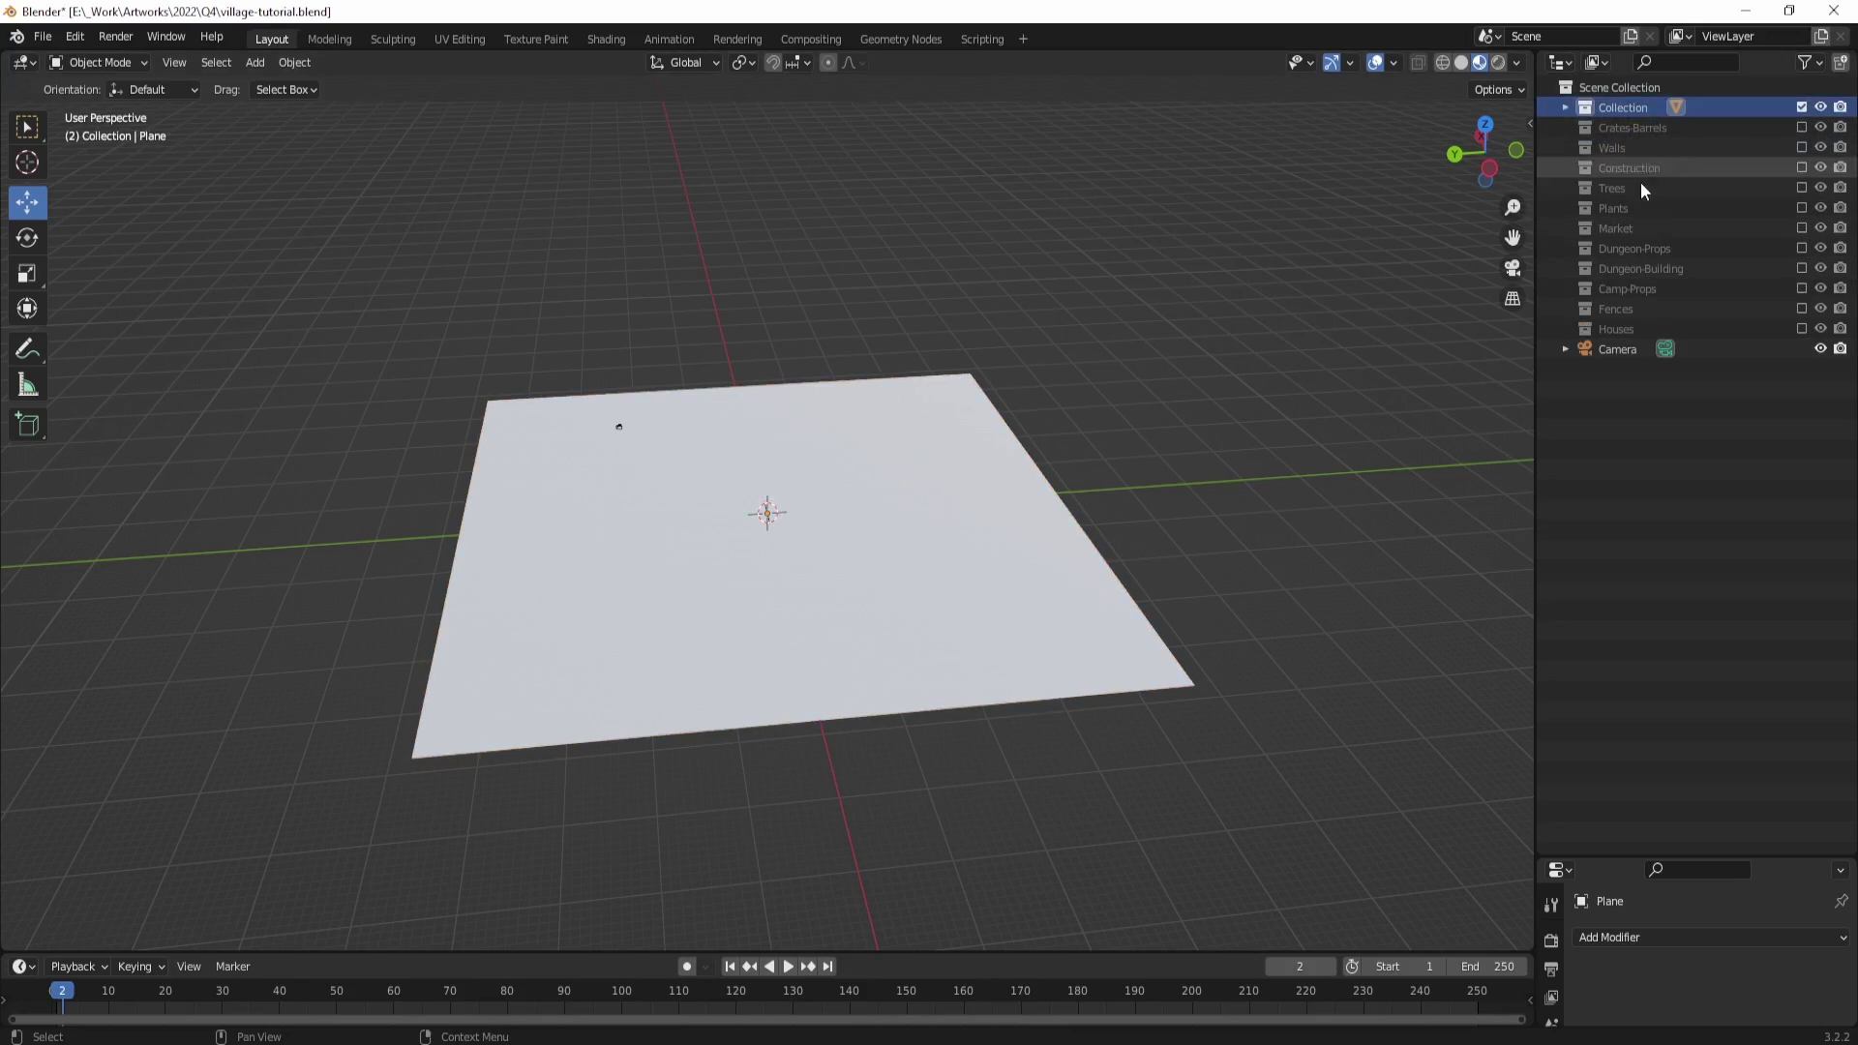
left_click(1801, 127)
Step: Select one of the distant crate and barrel props, frame it with View Selected, and inspect the row of props up close
middle_click_drag(1015, 366, 510, 303)
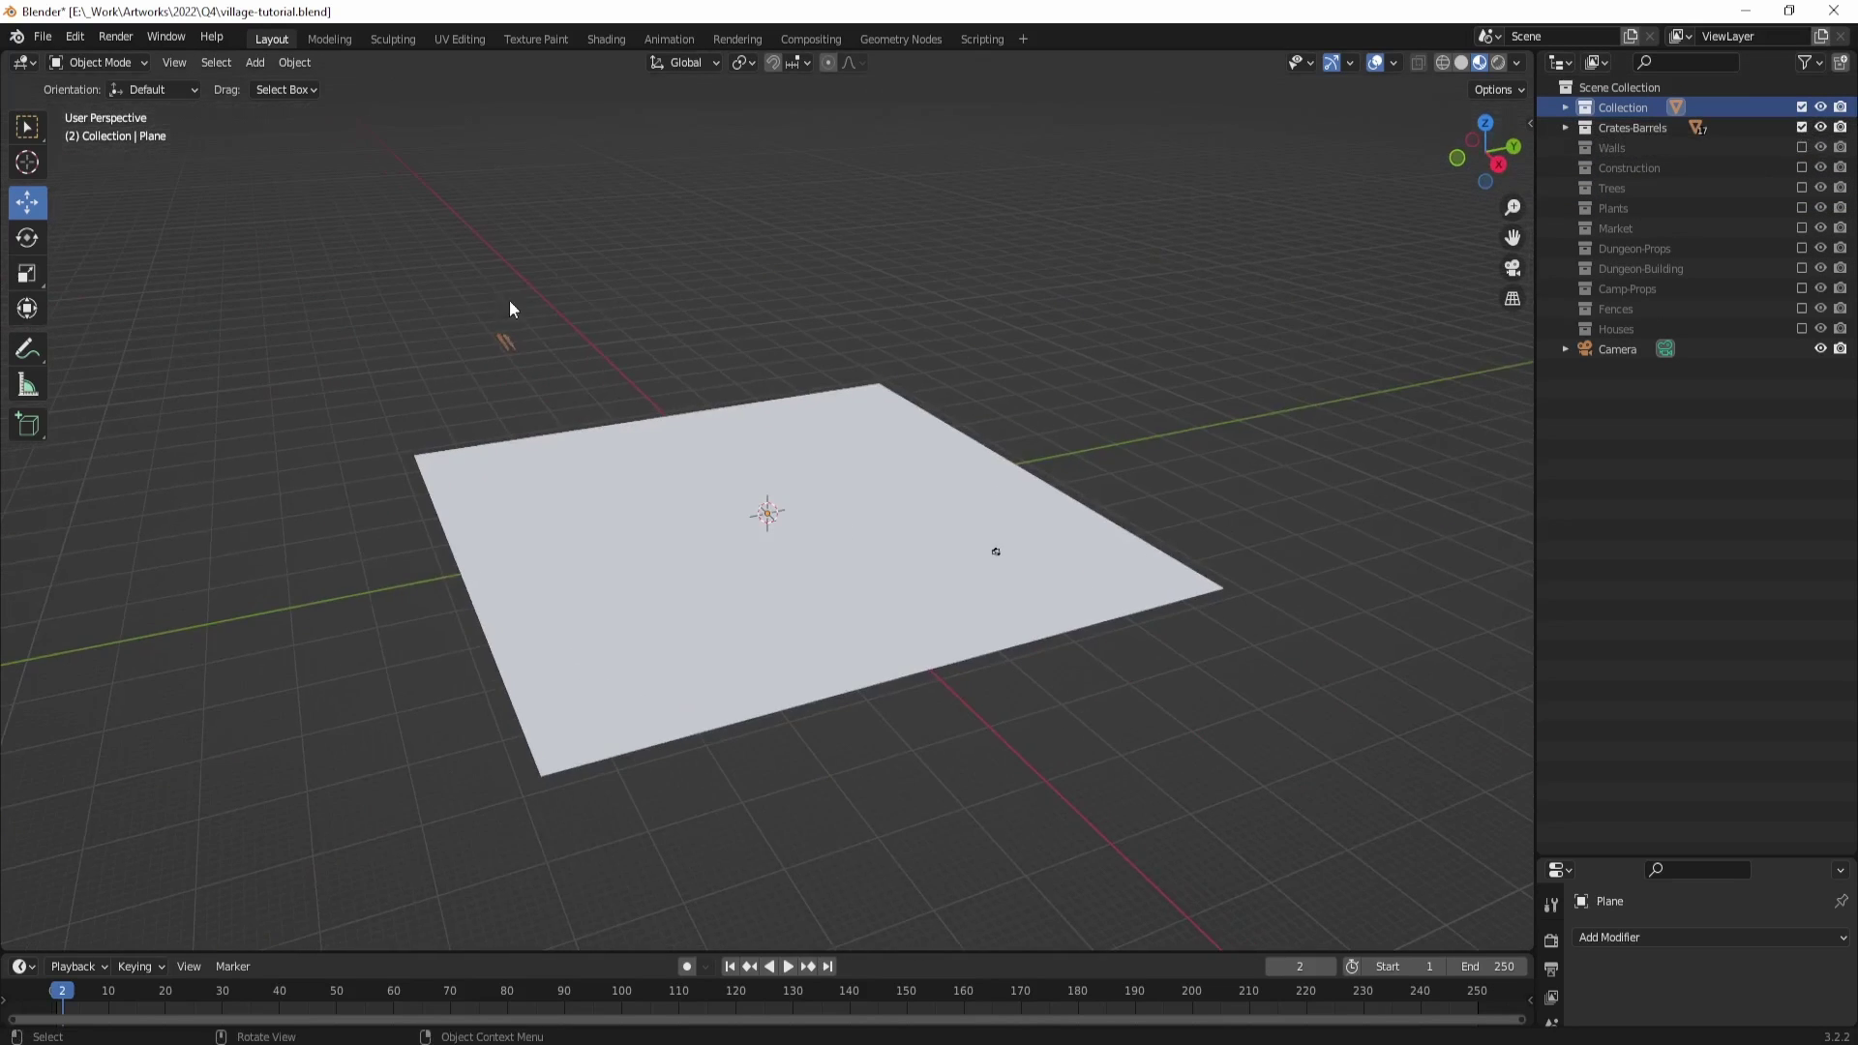
left_click(620, 427)
left_click(513, 339)
left_click(513, 346)
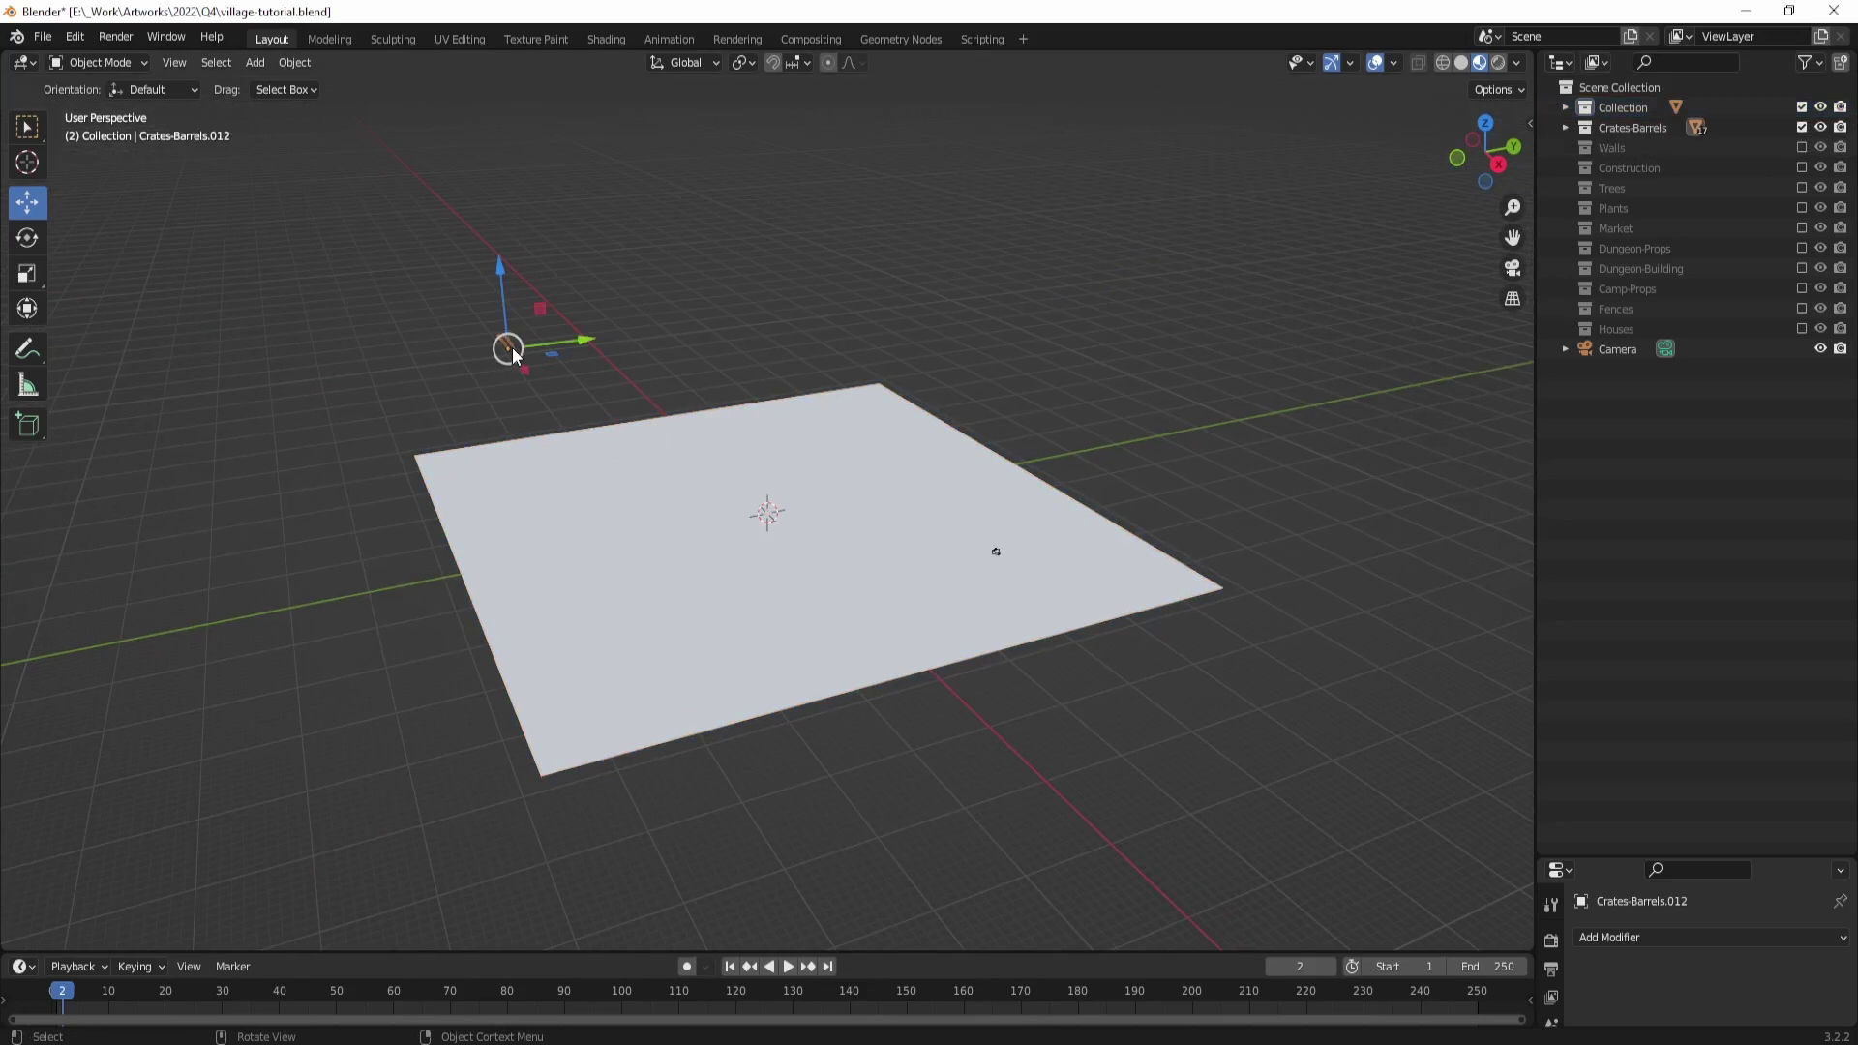
key("grave")
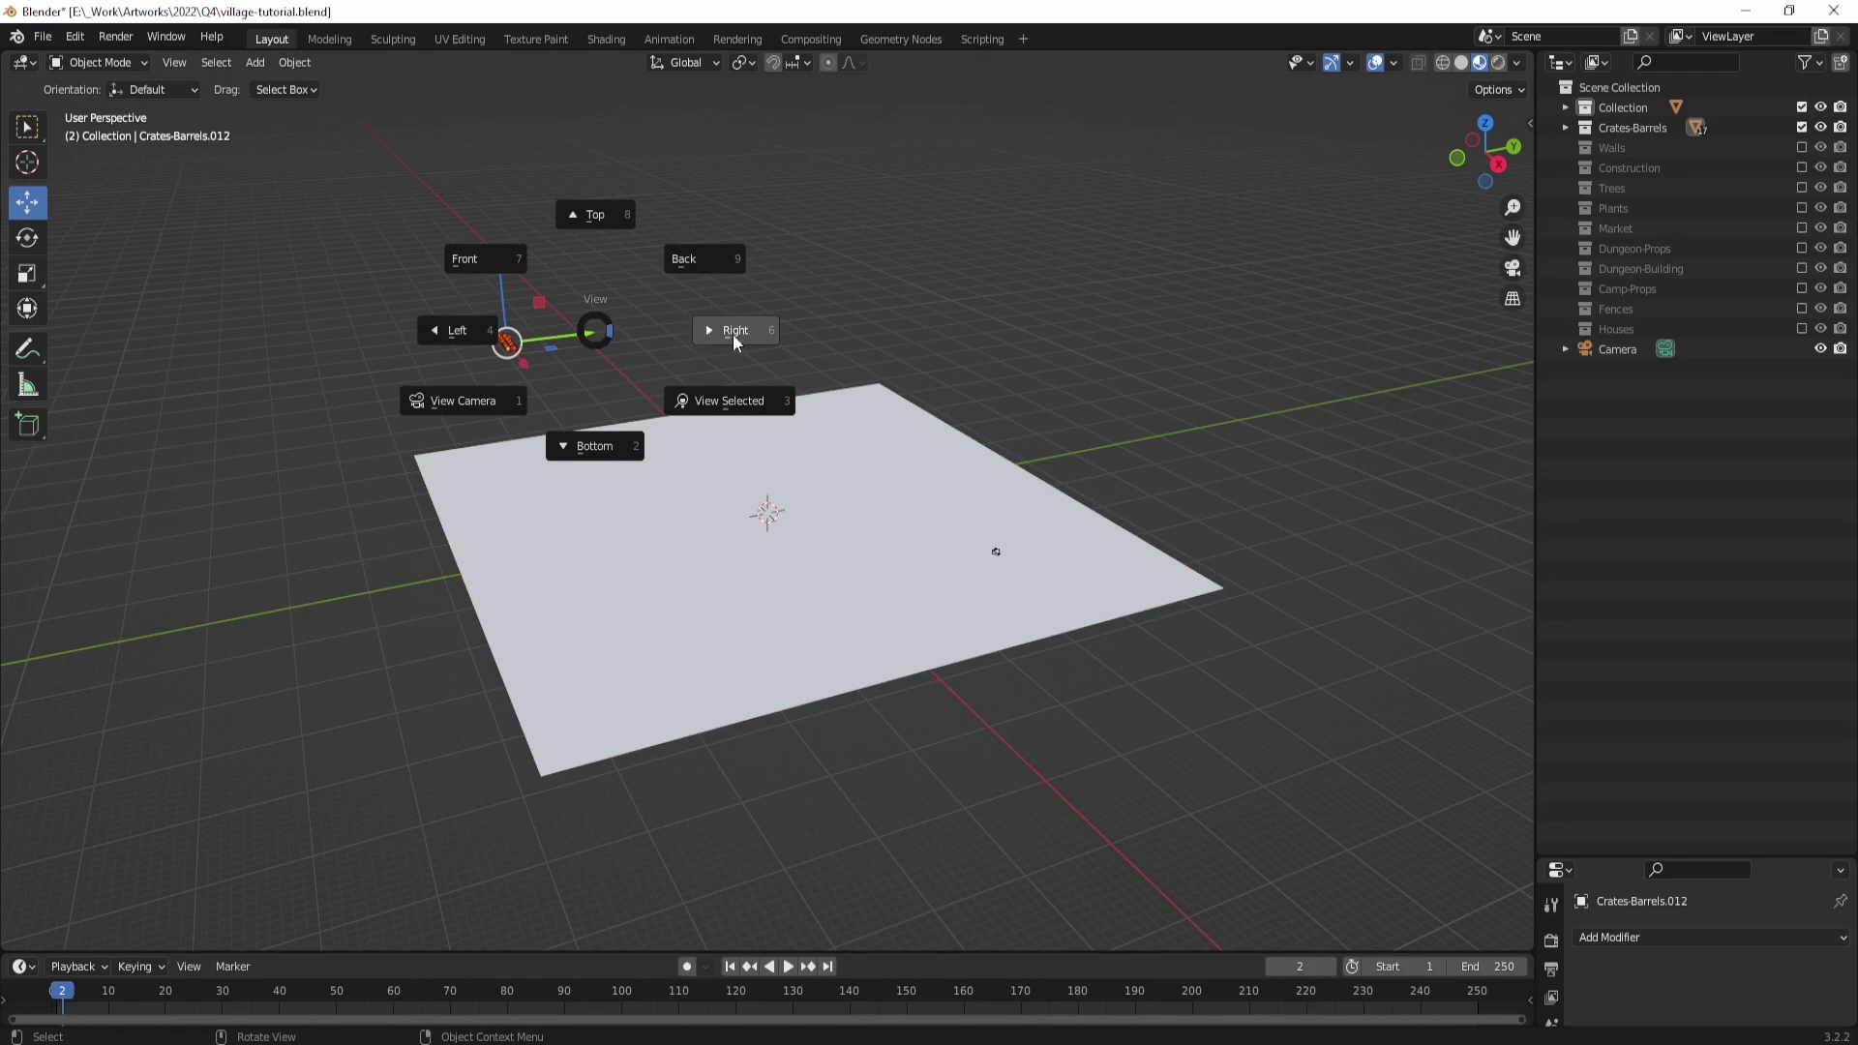
left_click(736, 404)
middle_click_drag(737, 406, 1043, 375)
scroll(1028, 425, "up", 7)
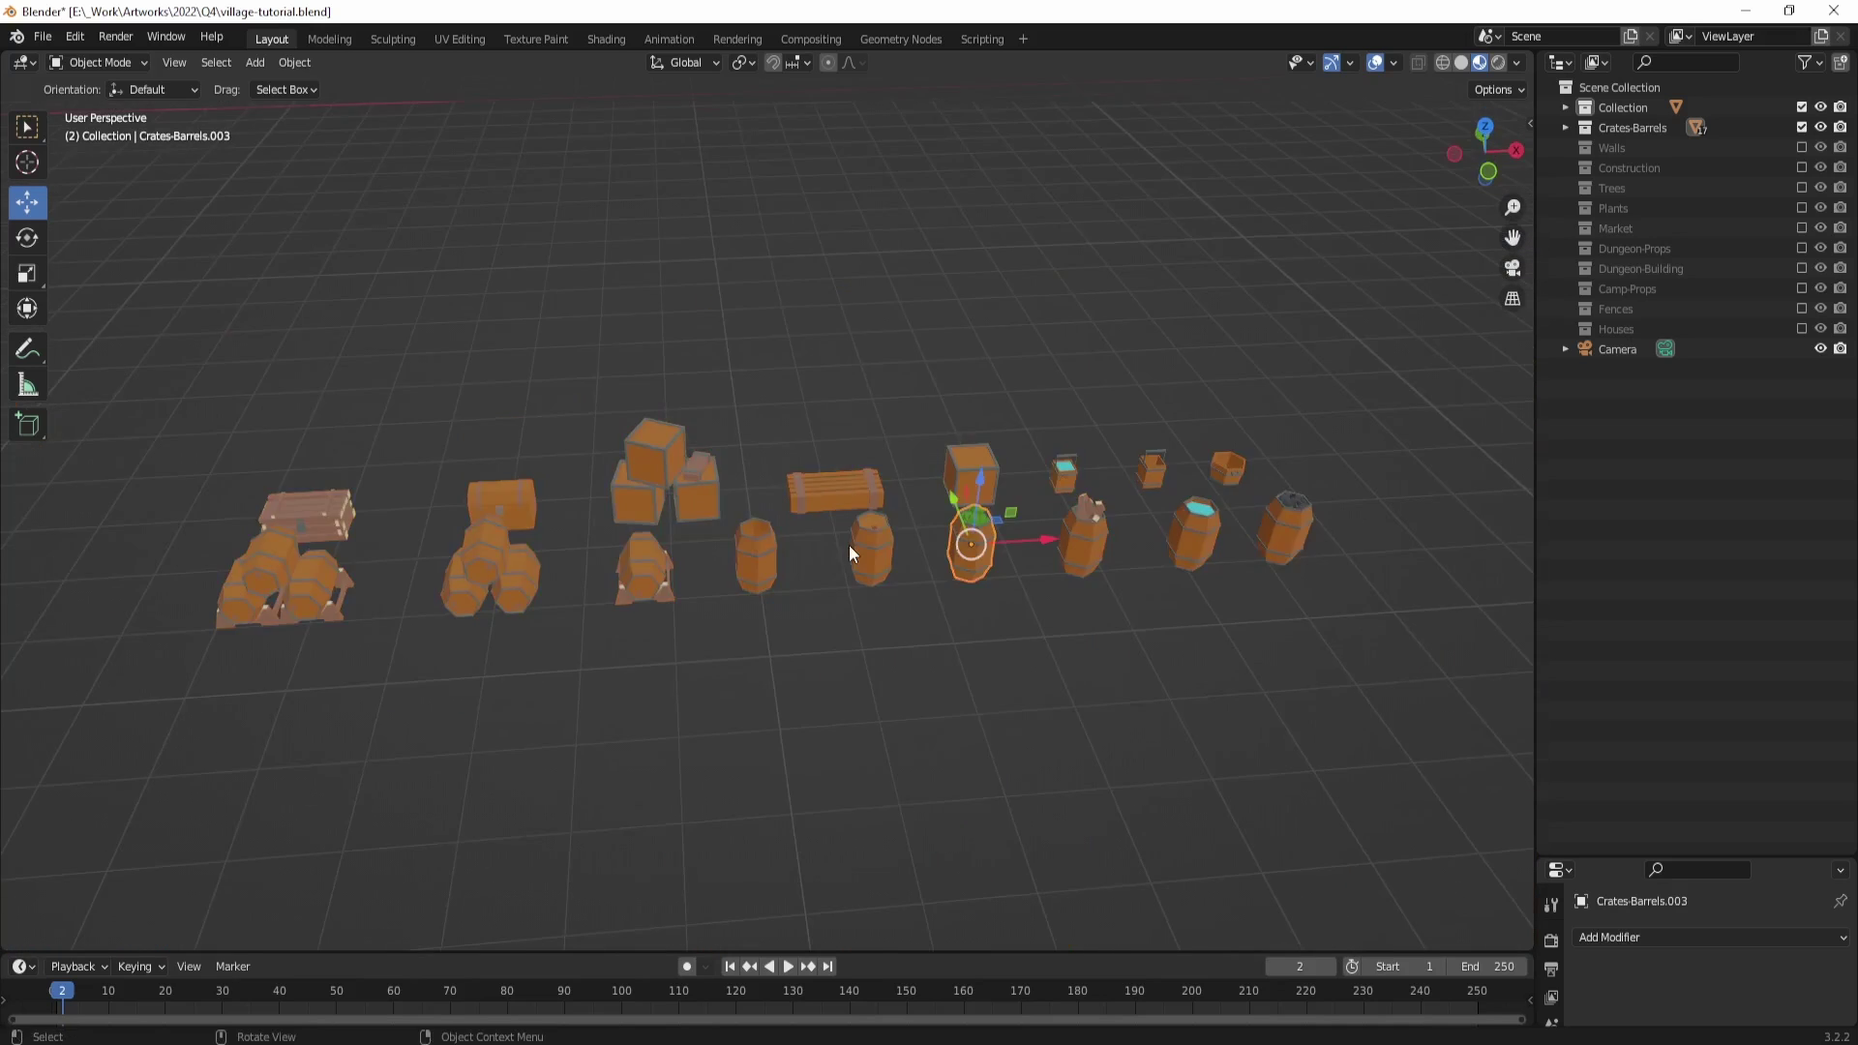
middle_click_drag(850, 544, 702, 536)
scroll(703, 536, "up", 5)
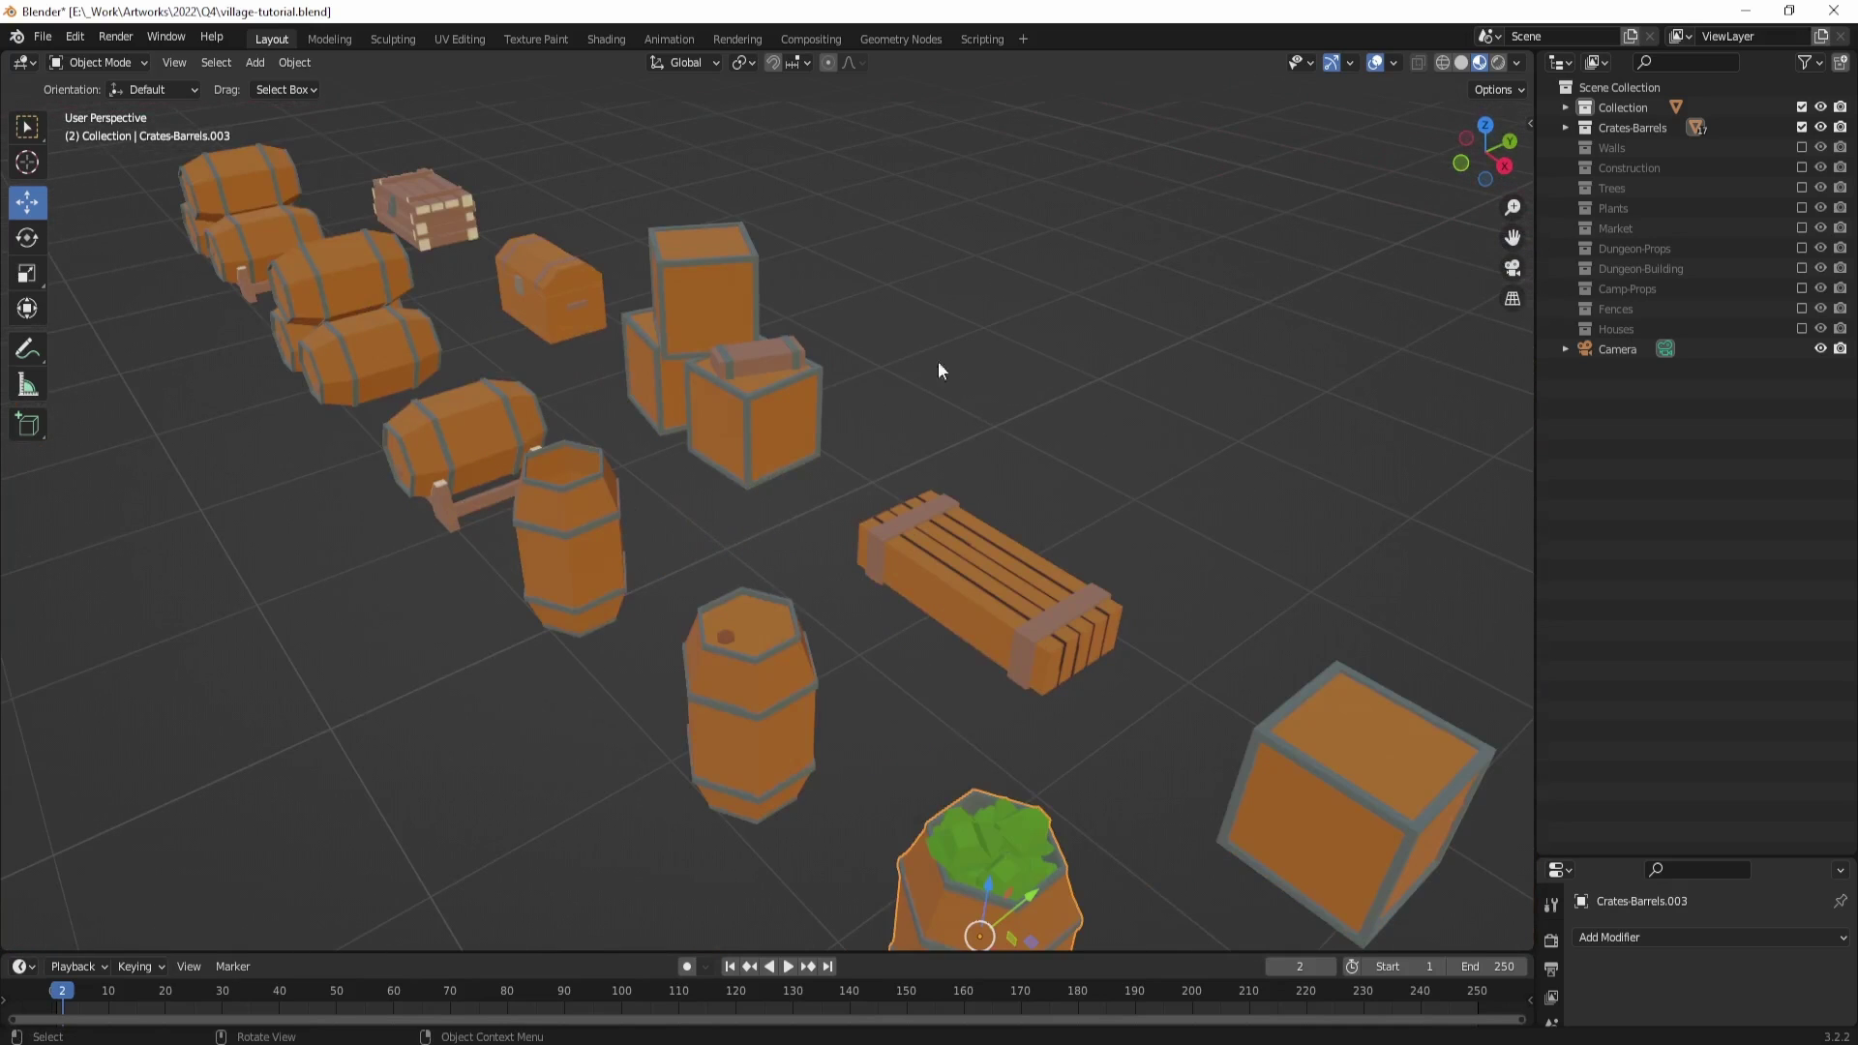
Step: Alternate the viewport shading between Solid and Material Preview to compare the crates and barrels, ending in Material Preview
key("z")
left_click(1054, 493)
middle_click_drag(1067, 497, 931, 485)
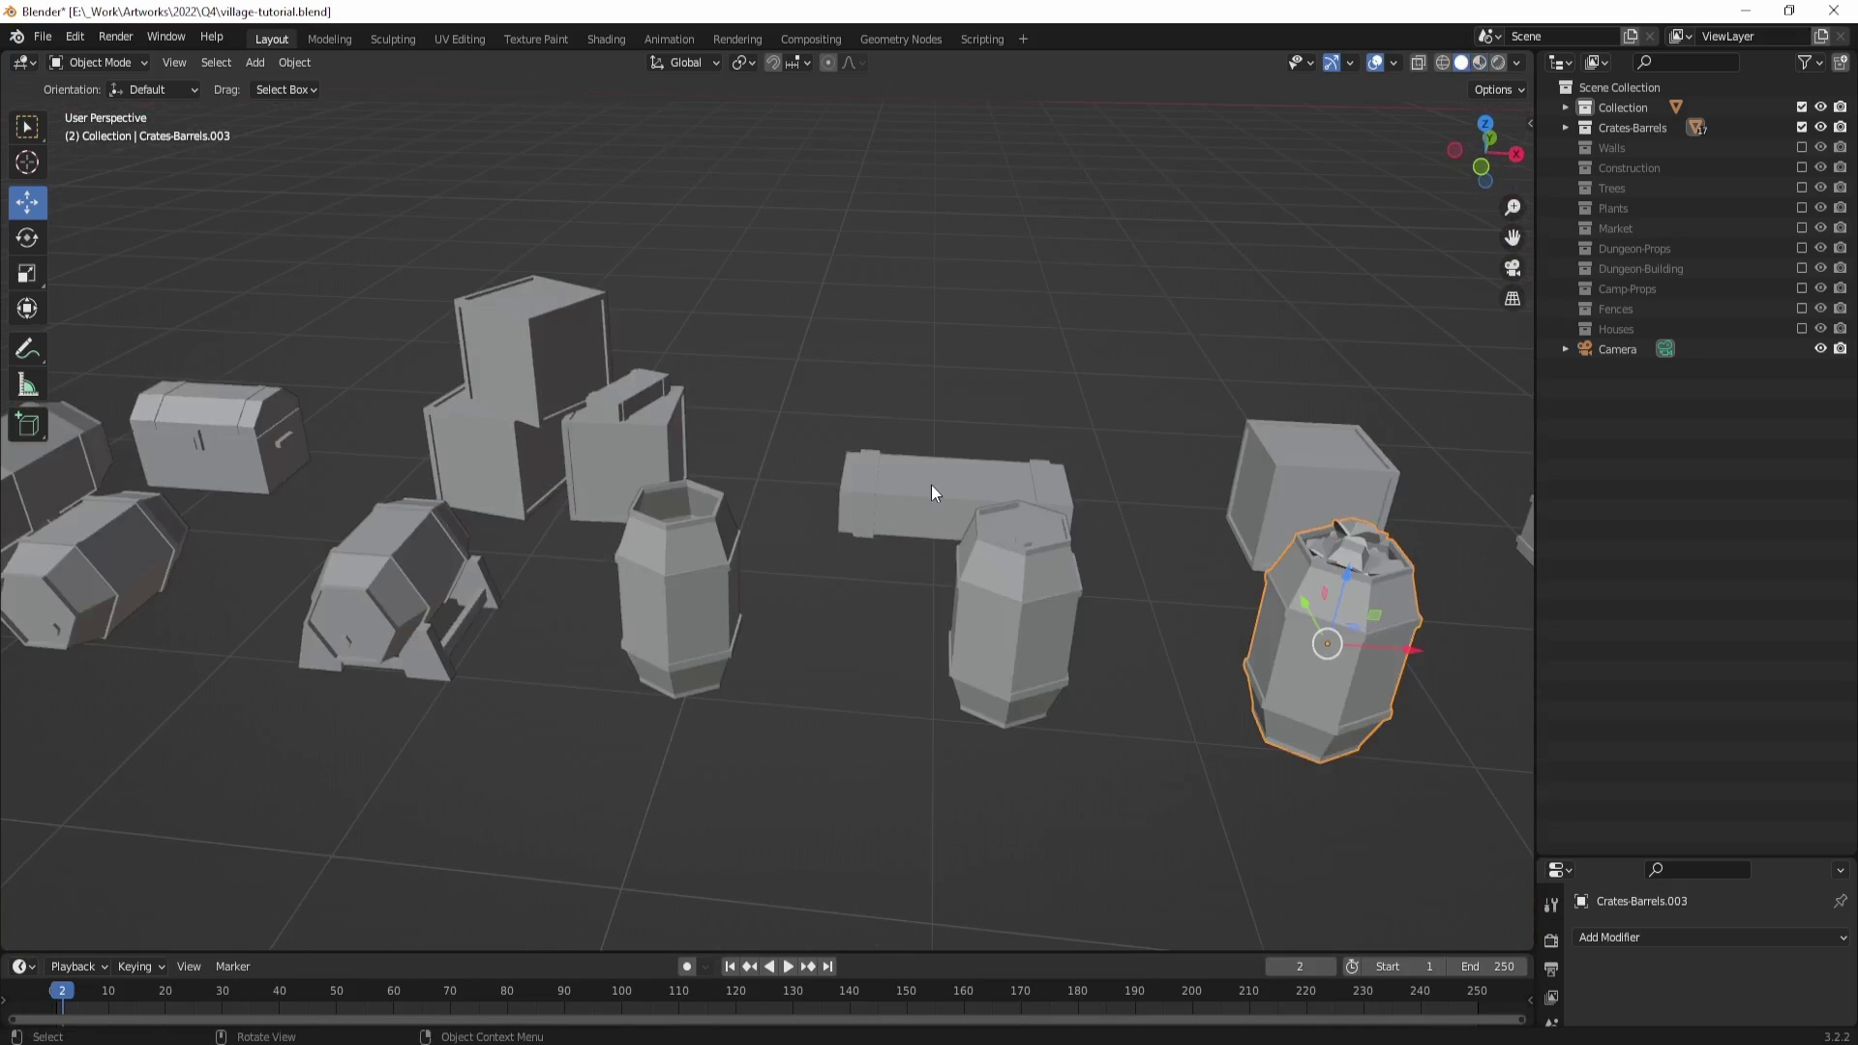
key("z")
left_click(846, 639)
middle_click_drag(820, 447, 676, 452)
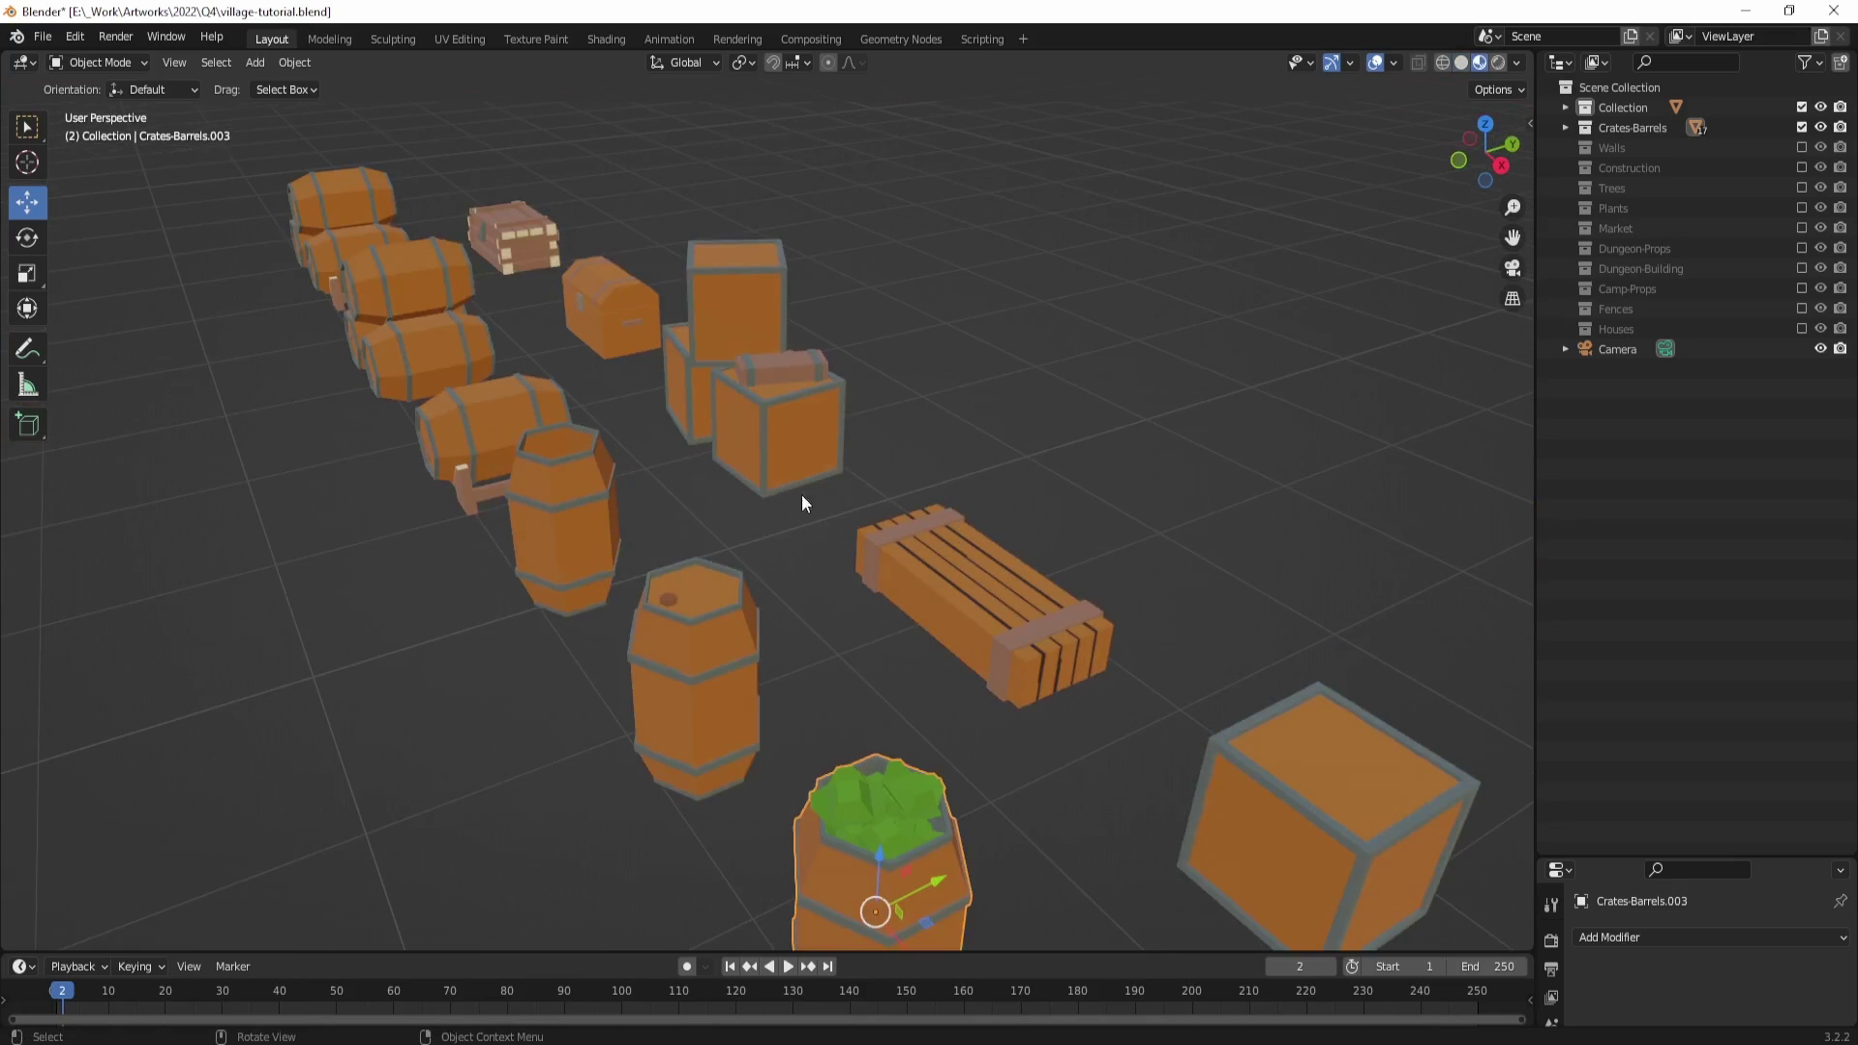
key("z")
left_click(855, 410)
key("z")
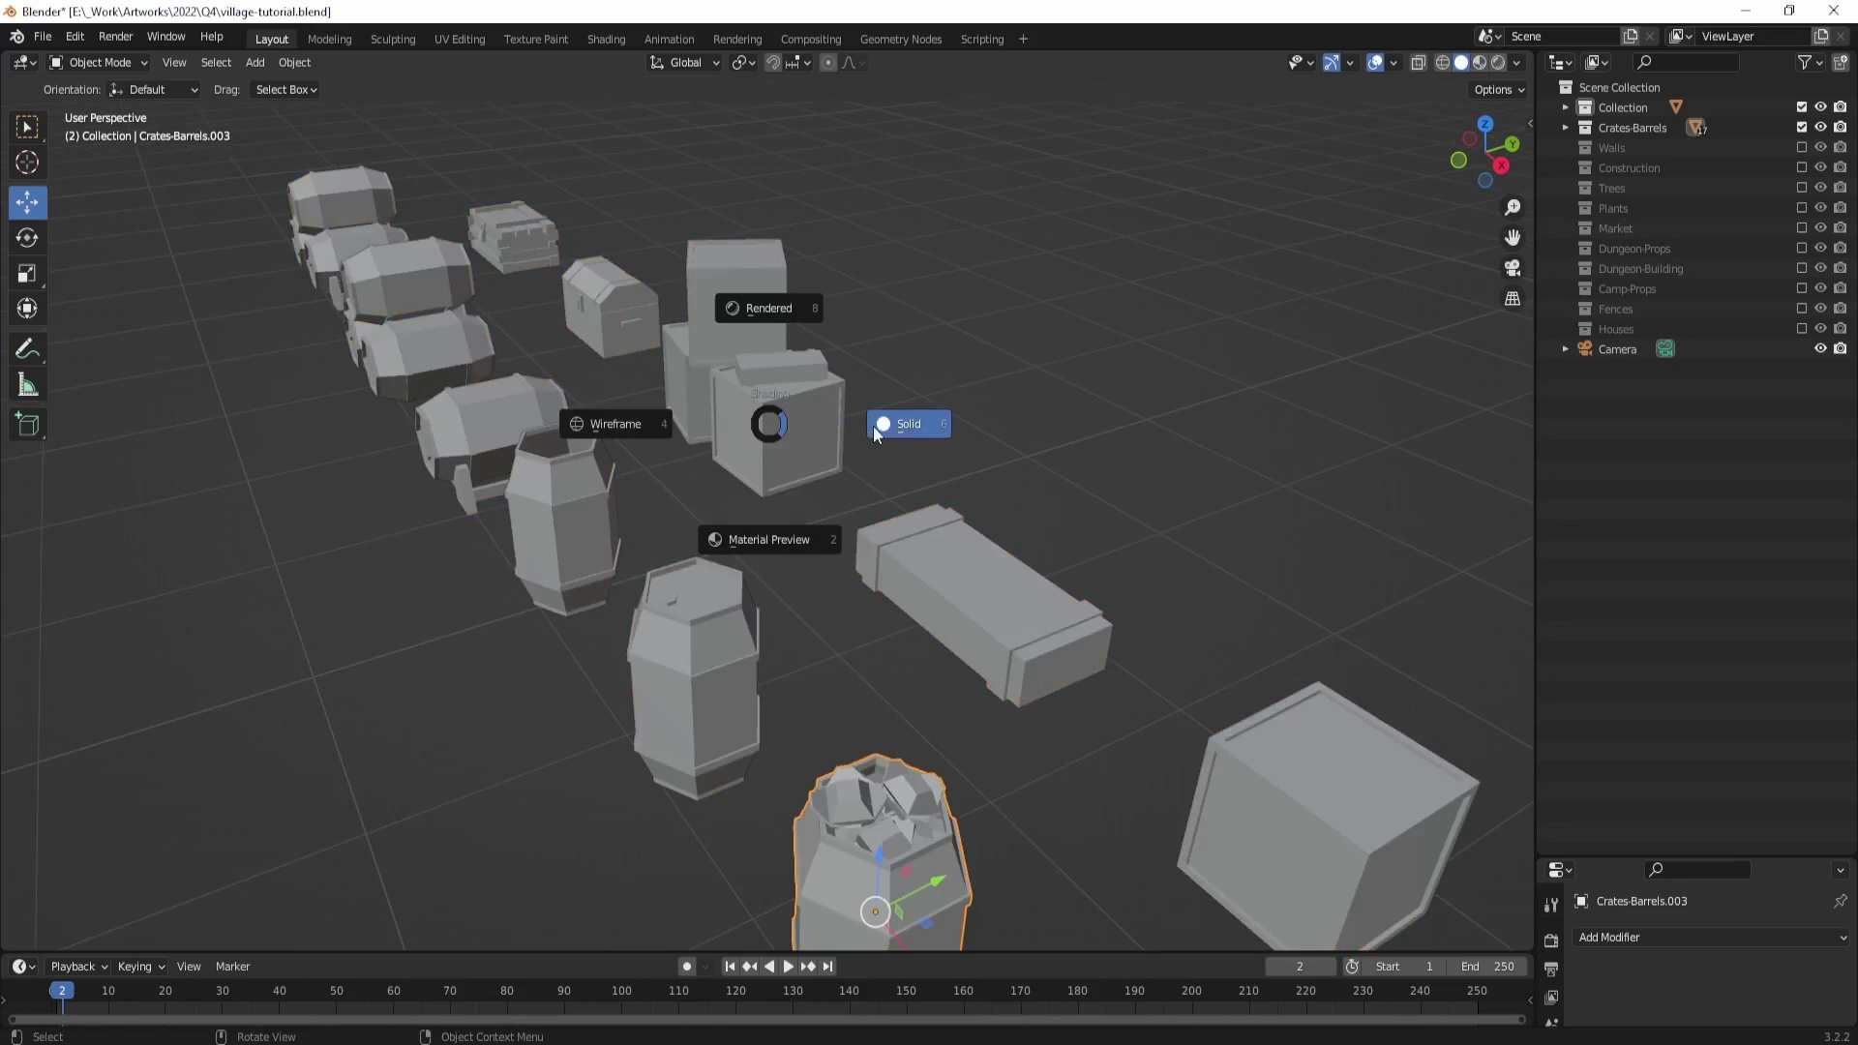
left_click(753, 592)
key("z")
left_click(862, 480)
key("z")
left_click(851, 590)
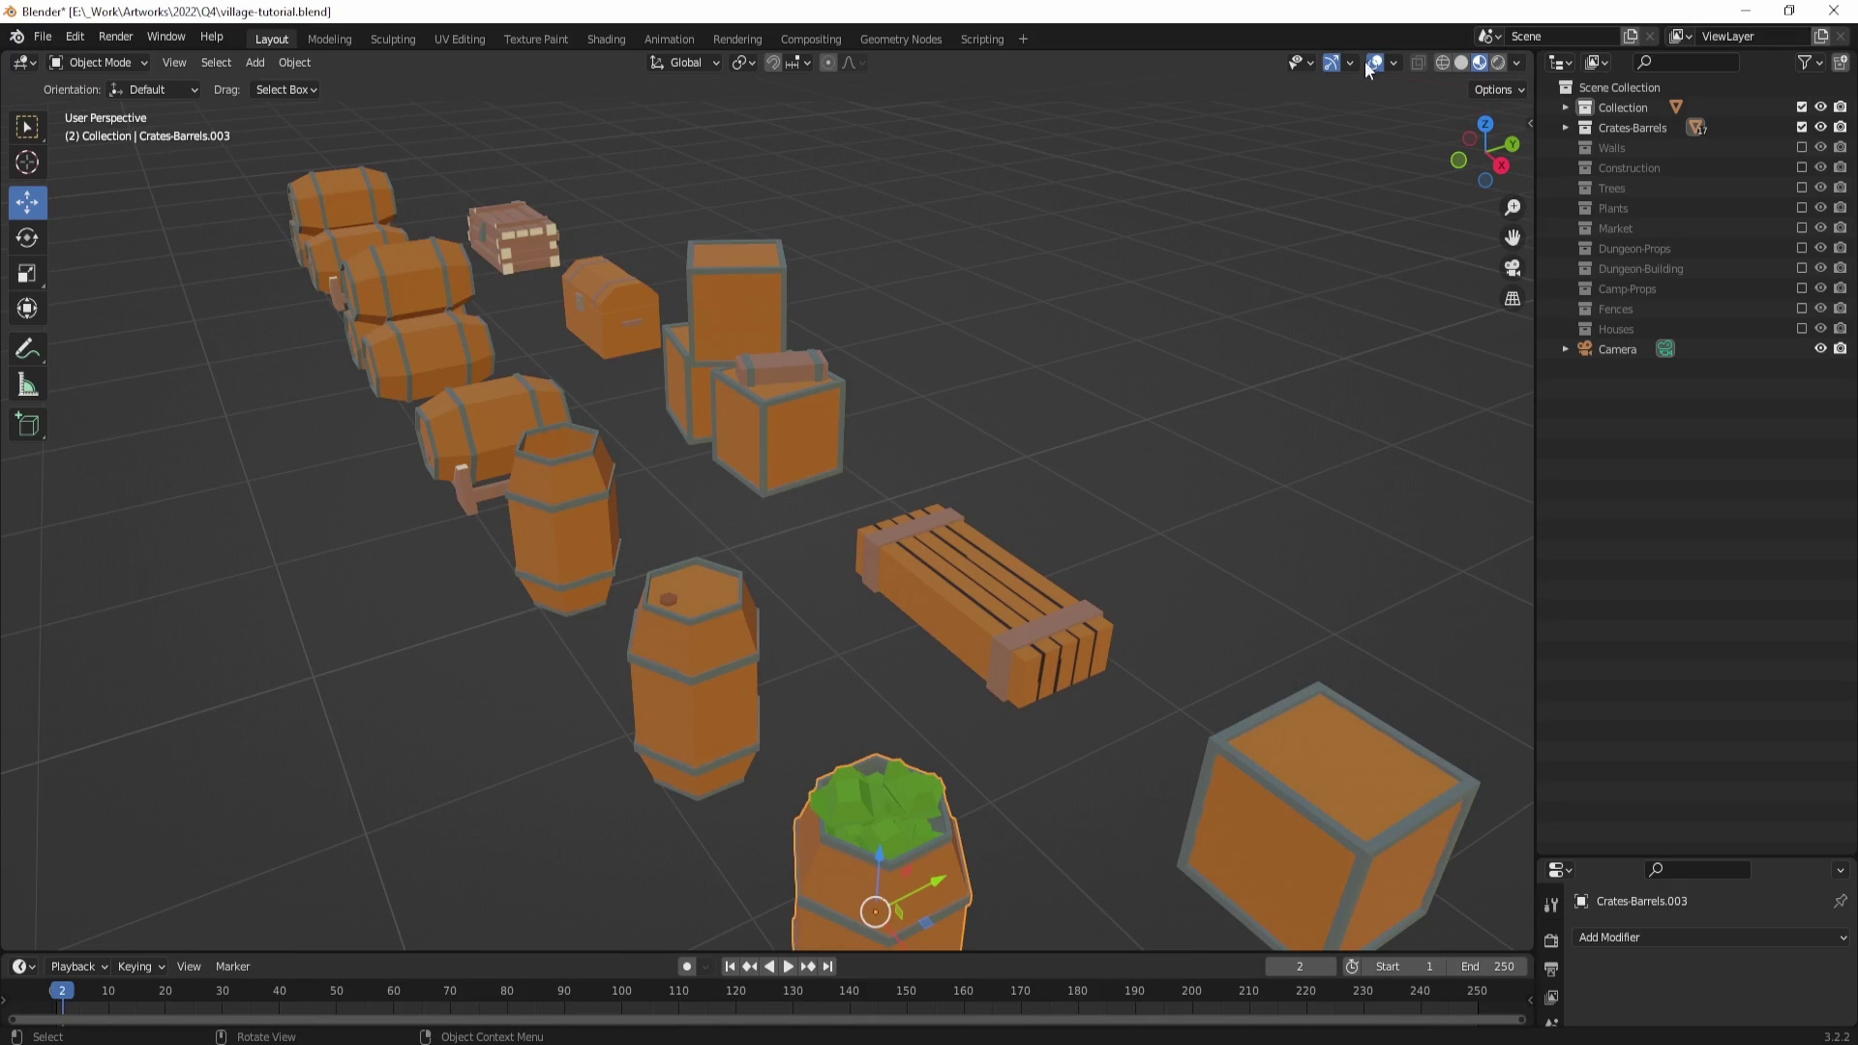
Step: Compare the Material Preview, Rendered and Wireframe viewport shading on the crates and barrels, ending in Solid shading
left_click(1460, 62)
left_click(1479, 62)
left_click(1497, 62)
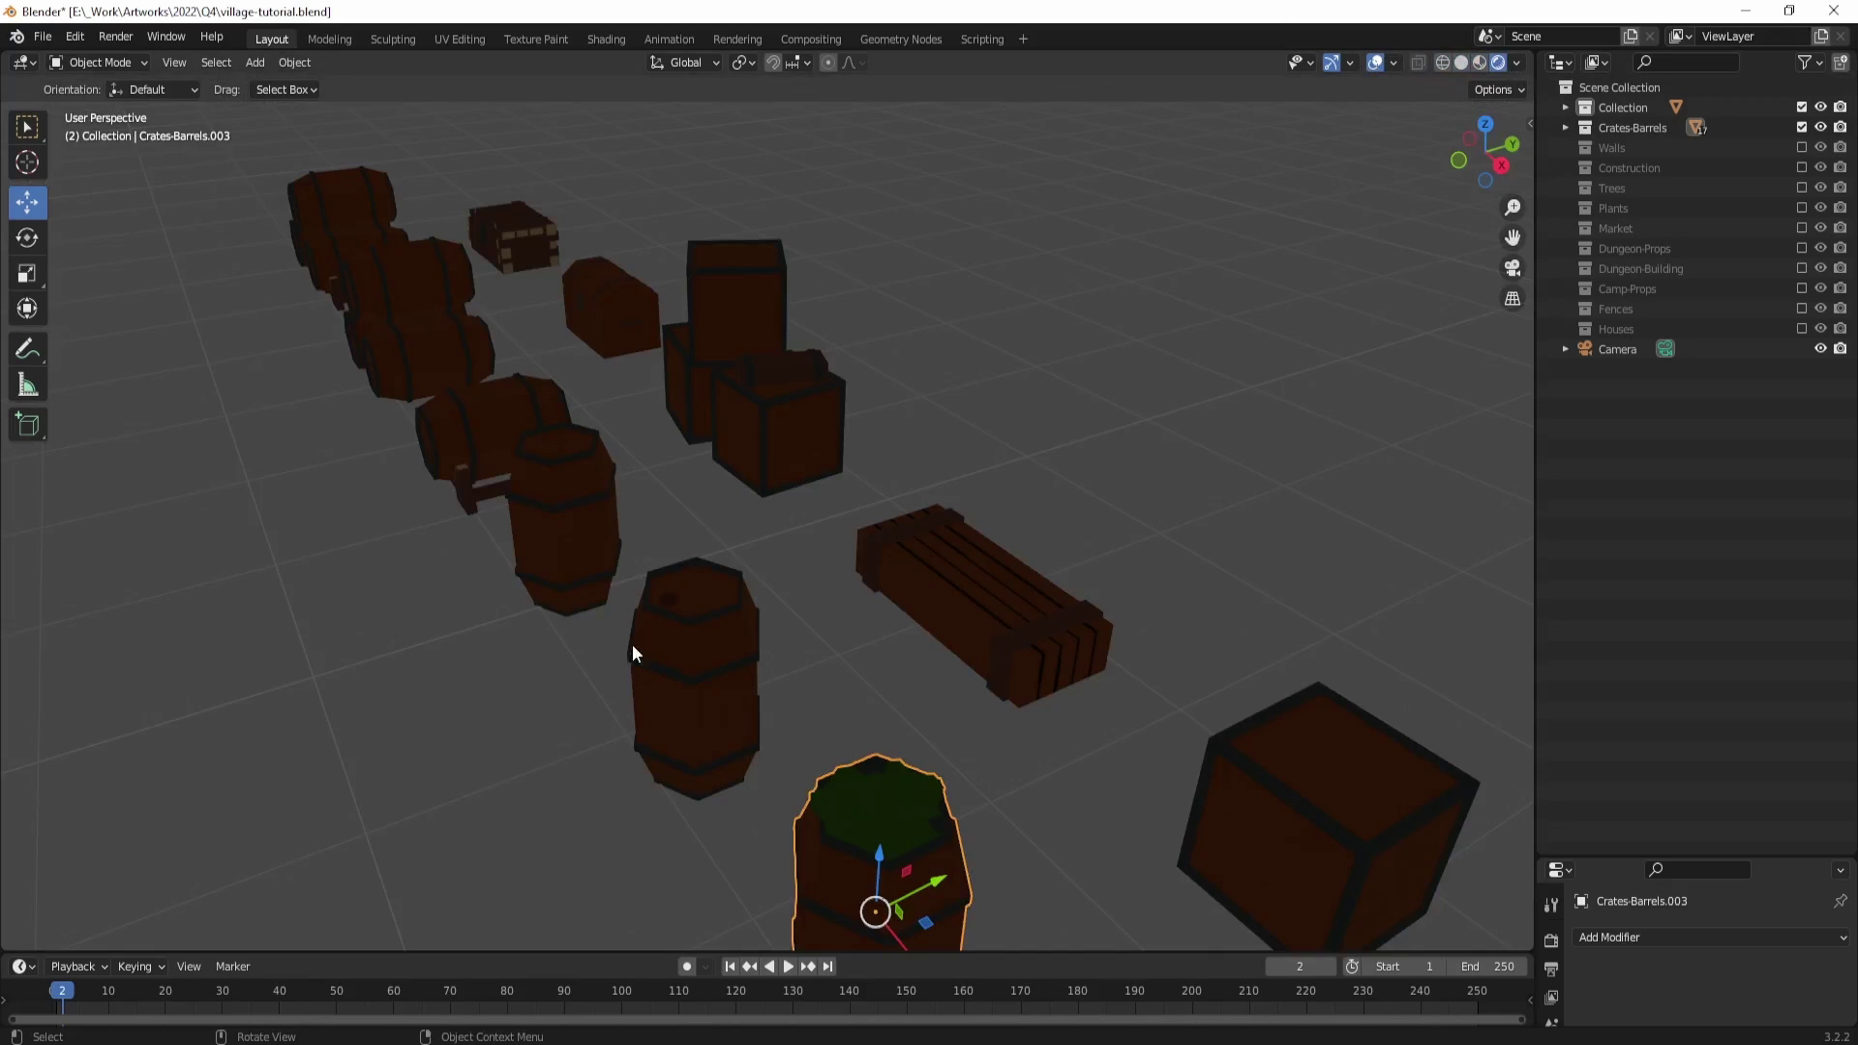
left_click(1442, 62)
left_click(1498, 62)
middle_click_drag(704, 467, 765, 466)
left_click(1460, 63)
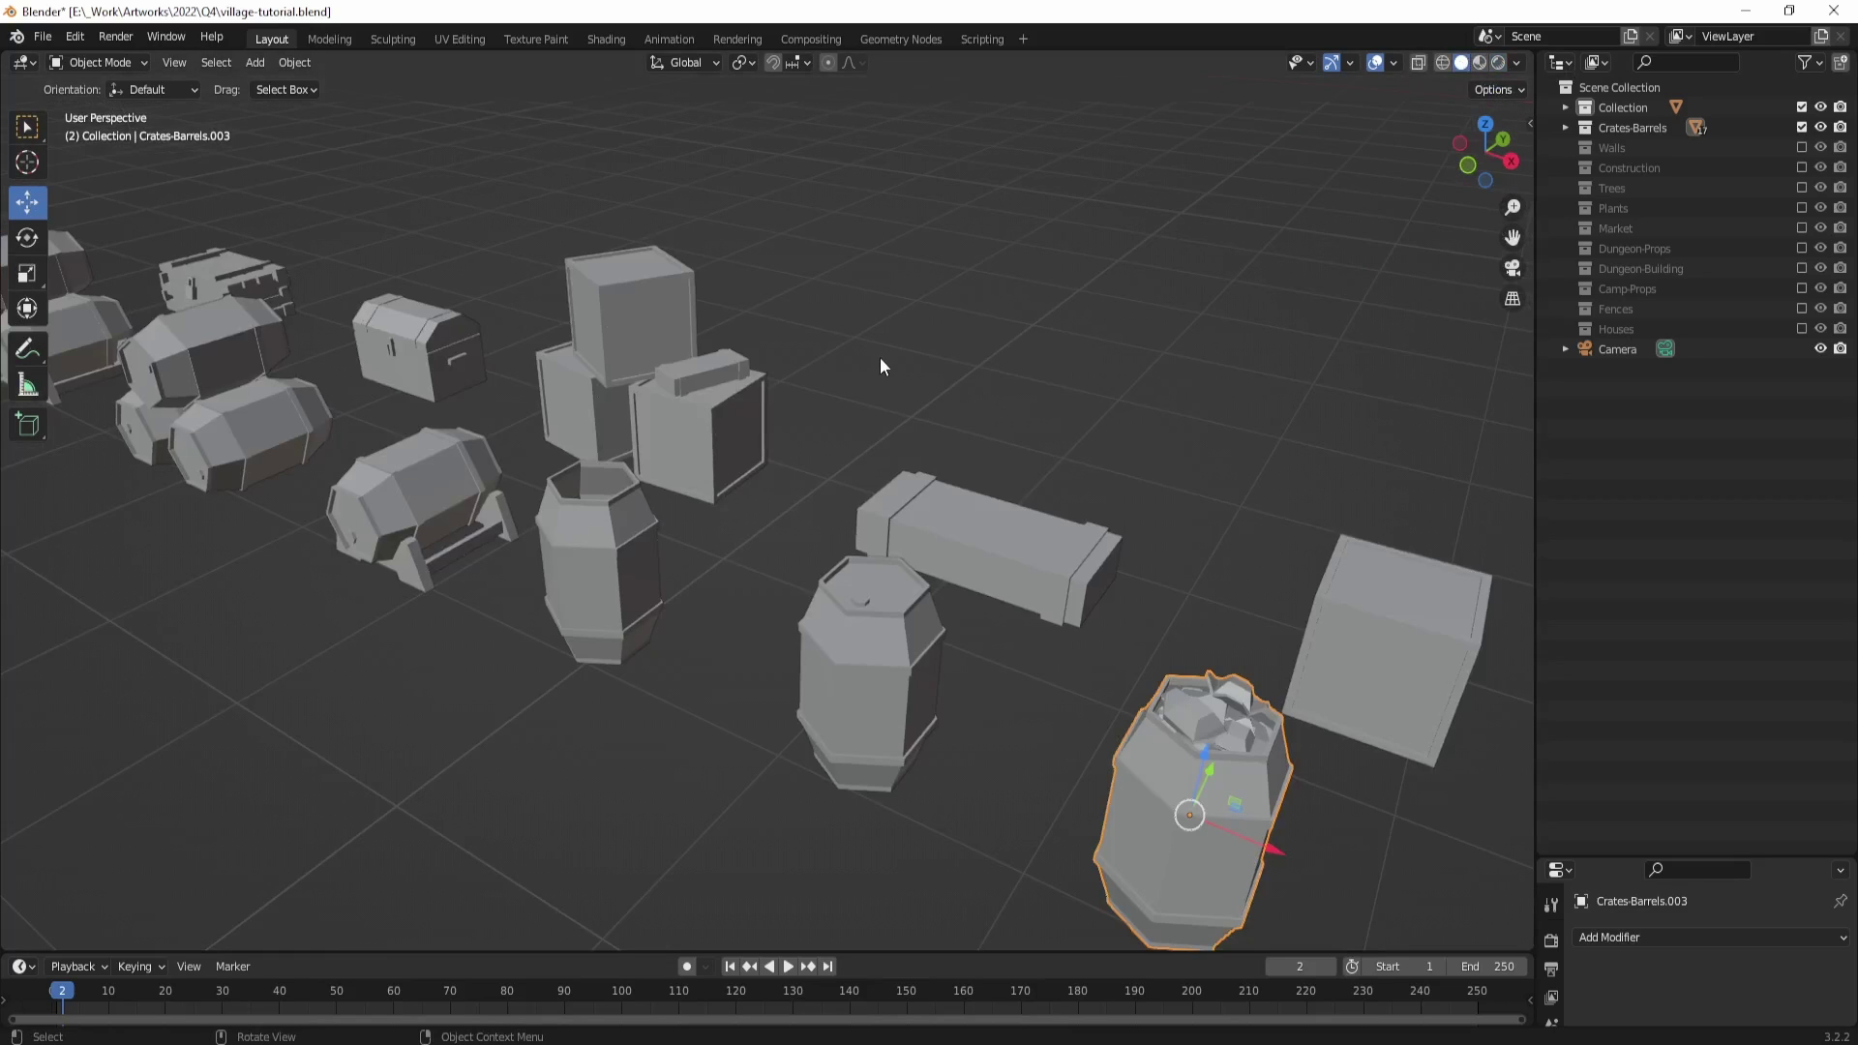
Step: Enable all remaining asset collections from Walls to Houses in the view layer
scroll(875, 364, "down", 4)
middle_click_drag(857, 373, 943, 378)
scroll(998, 418, "down", 5)
left_click_drag(1803, 125, 1802, 329)
middle_click_drag(1355, 368, 1287, 426)
Step: Box-select the village assets and set the viewport shading to Material Preview
left_click_drag(1037, 776, 369, 426)
mouse_move(368, 456)
middle_mouse_down()
mouse_move(610, 397)
mouse_move(437, 403)
middle_mouse_up()
scroll(437, 403, "up", 4)
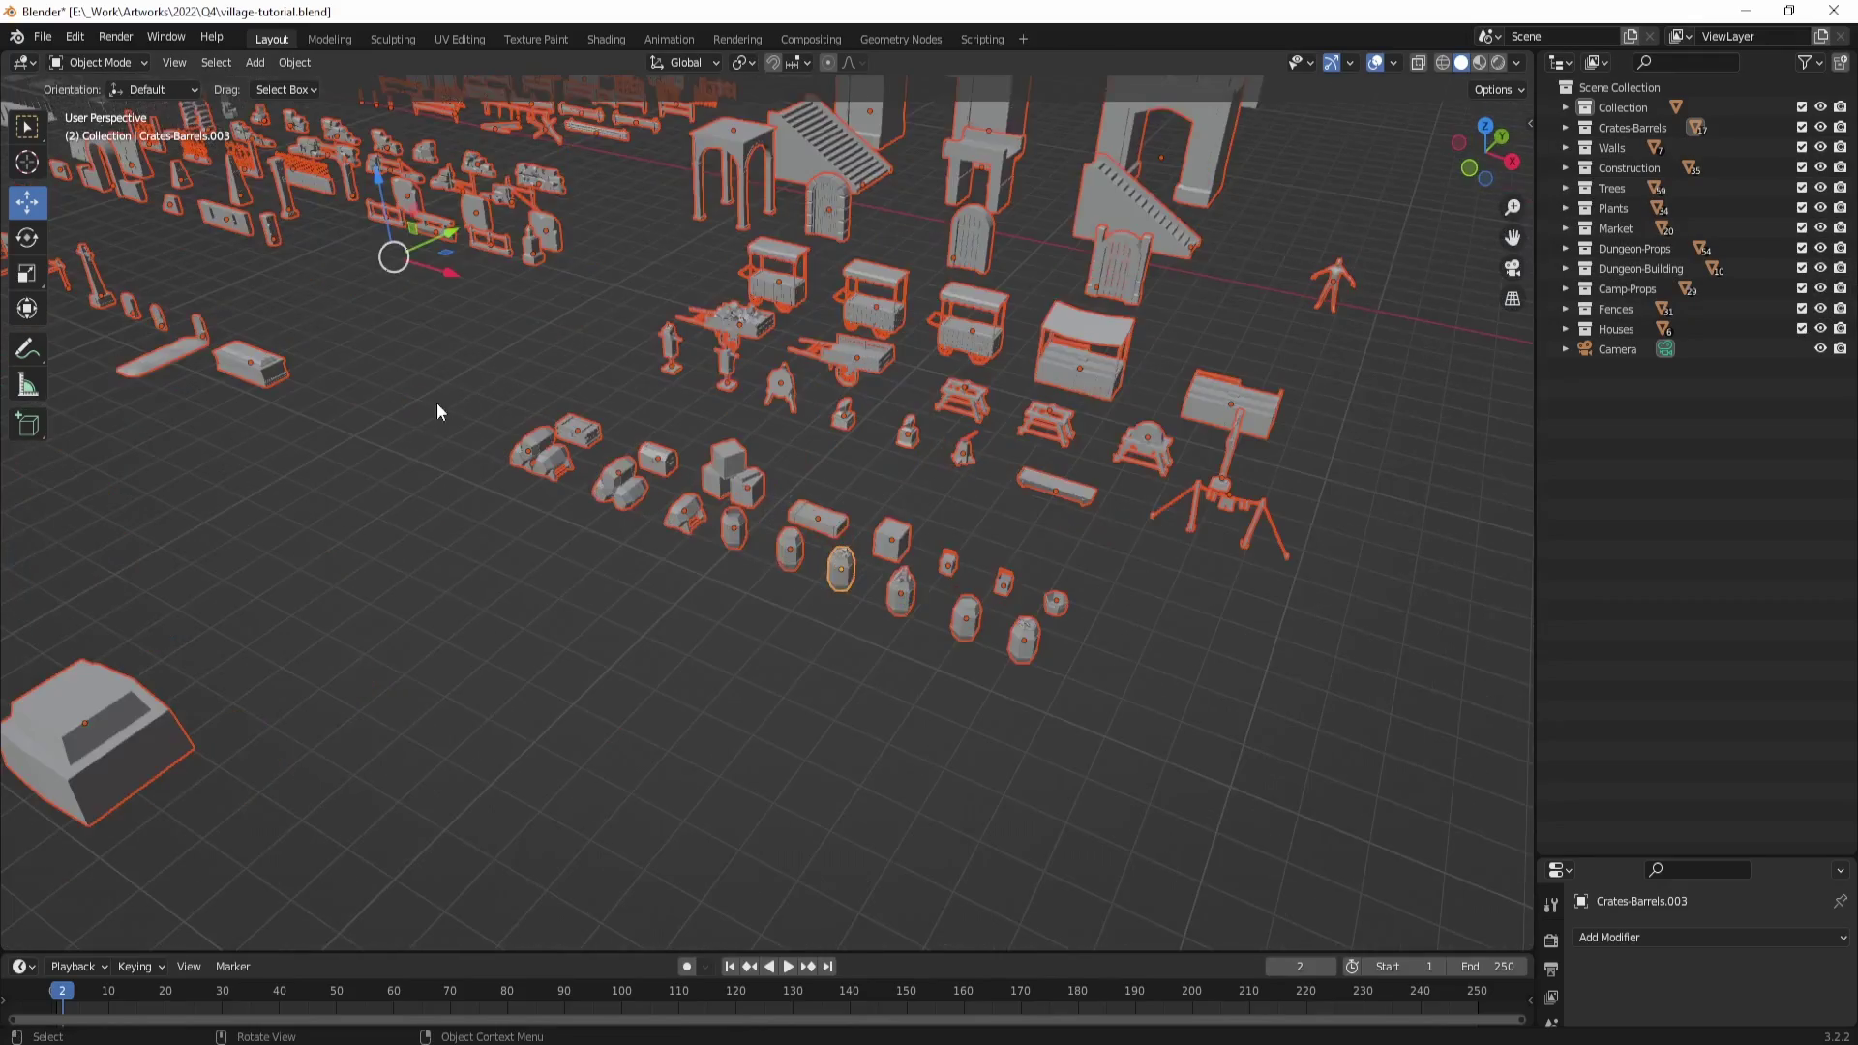
middle_click_drag(595, 406, 987, 551, "shift")
key("z")
left_click(823, 492)
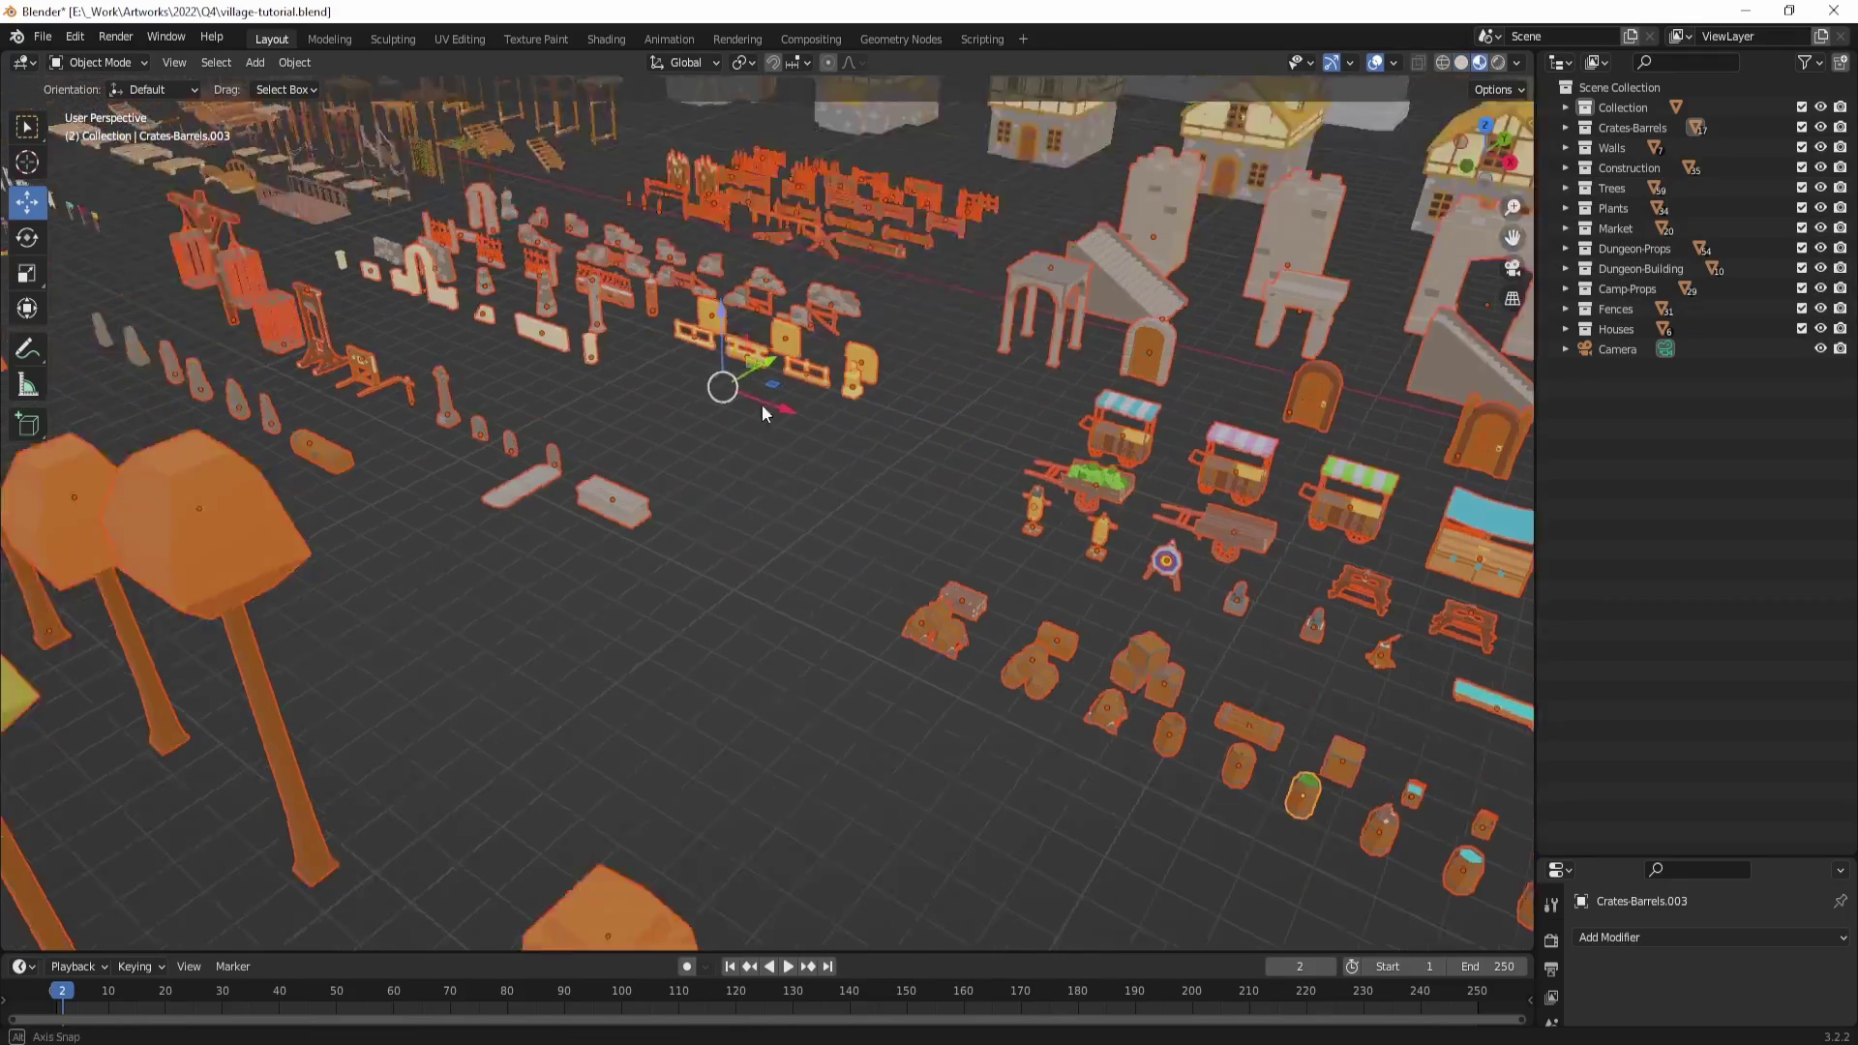
Step: Select a single green tree and look closely at the trees and a damaged pillar among the dungeon props
middle_click_drag(767, 406, 1025, 546)
left_click(781, 509)
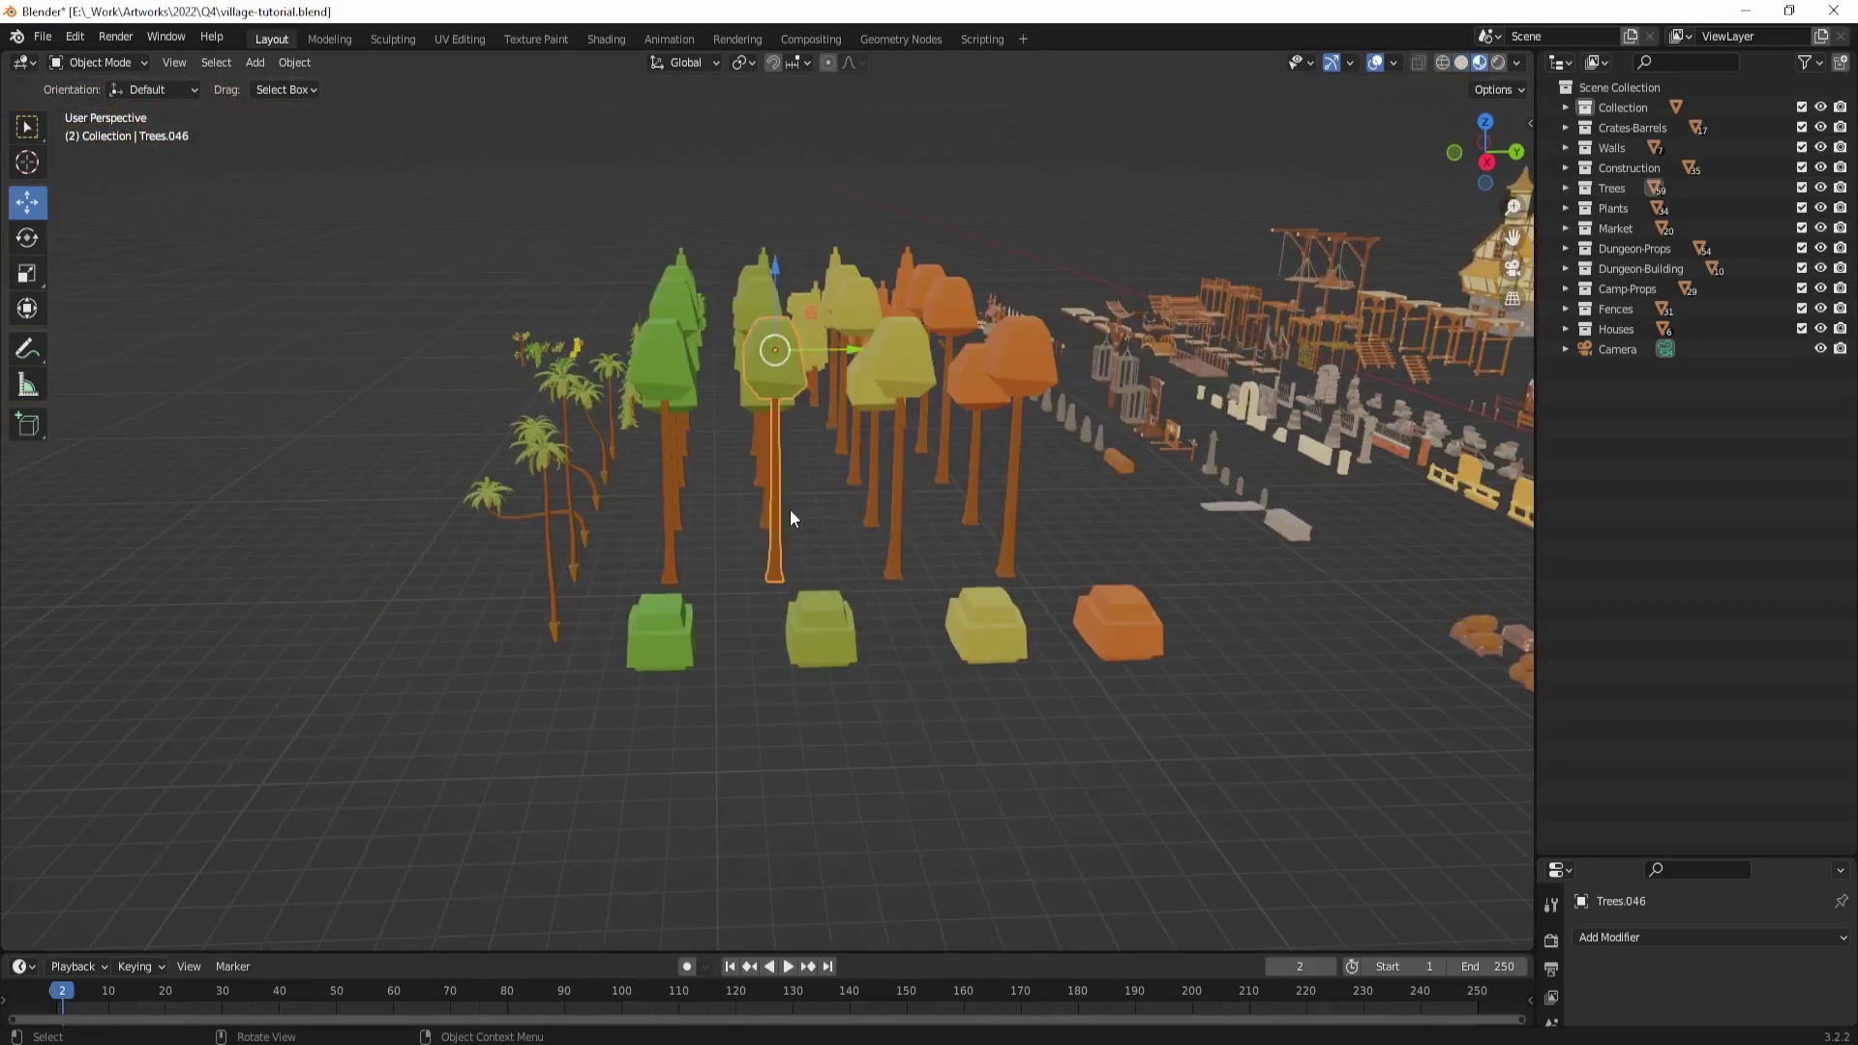
middle_click_drag(790, 509, 932, 429)
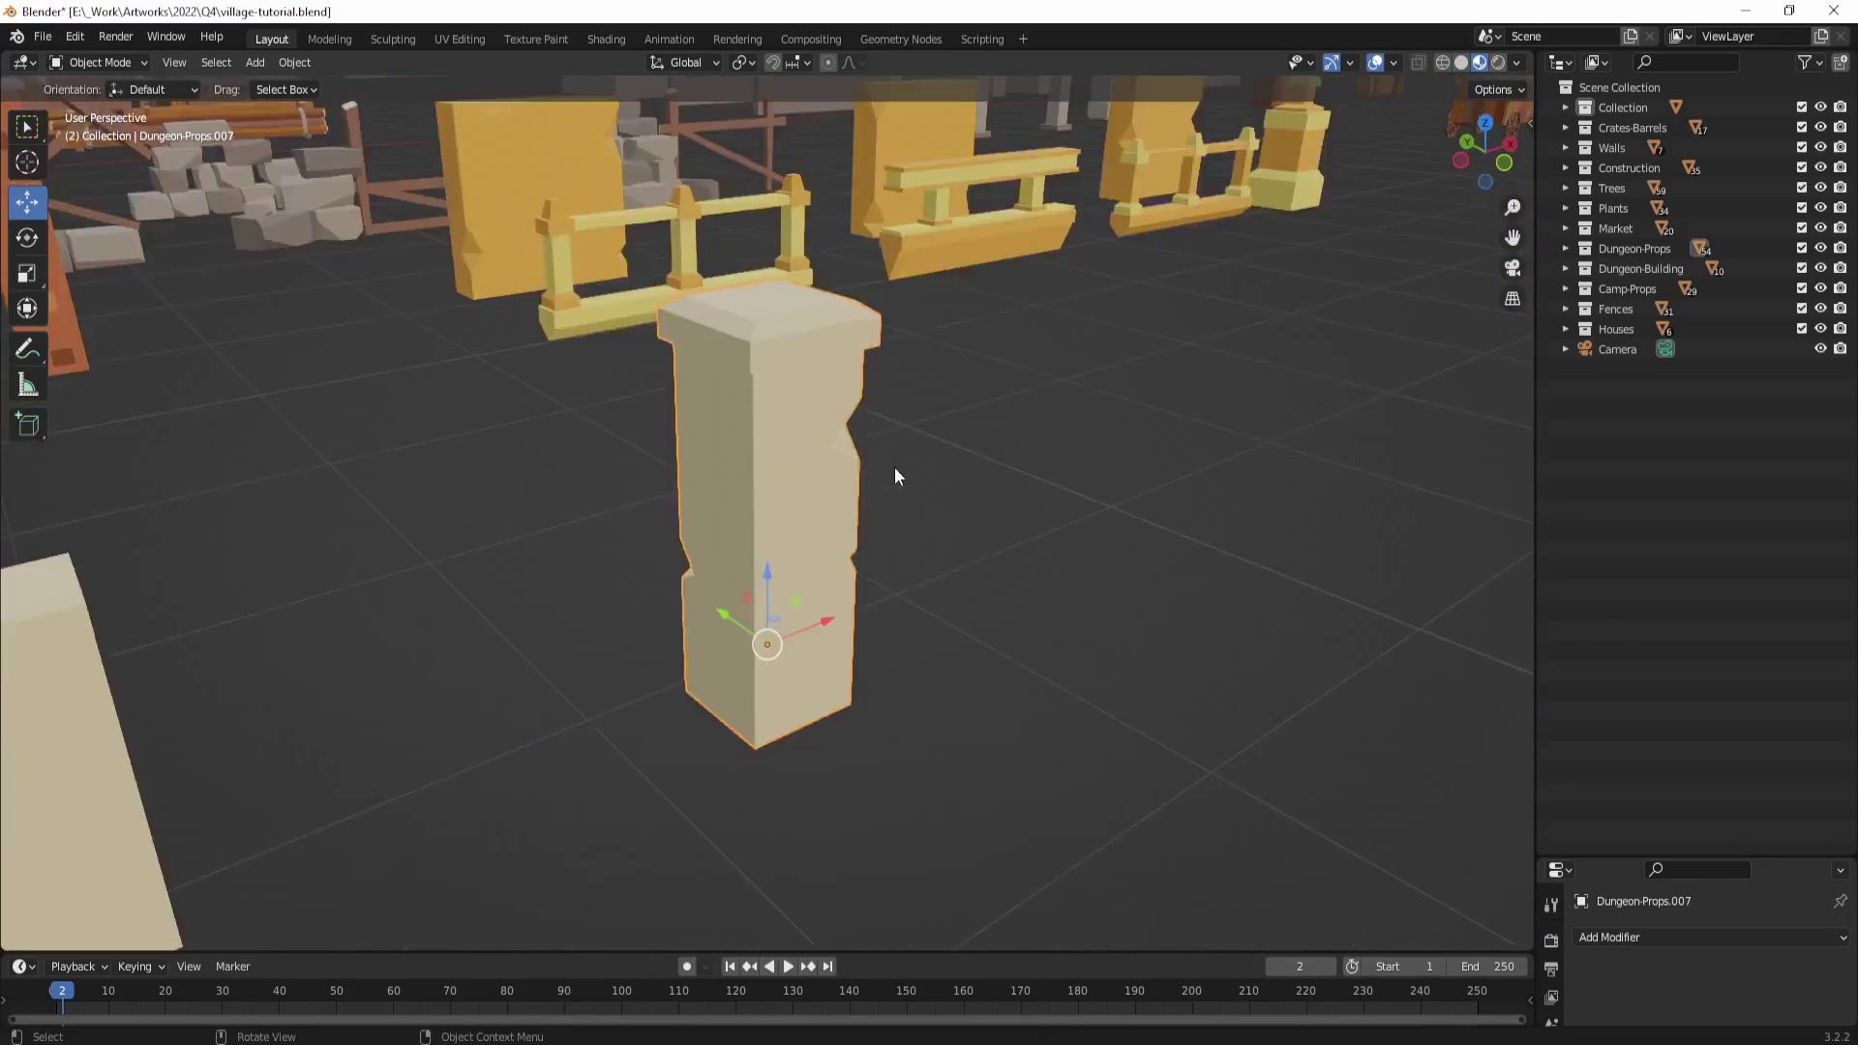
scroll(894, 466, "down", 5)
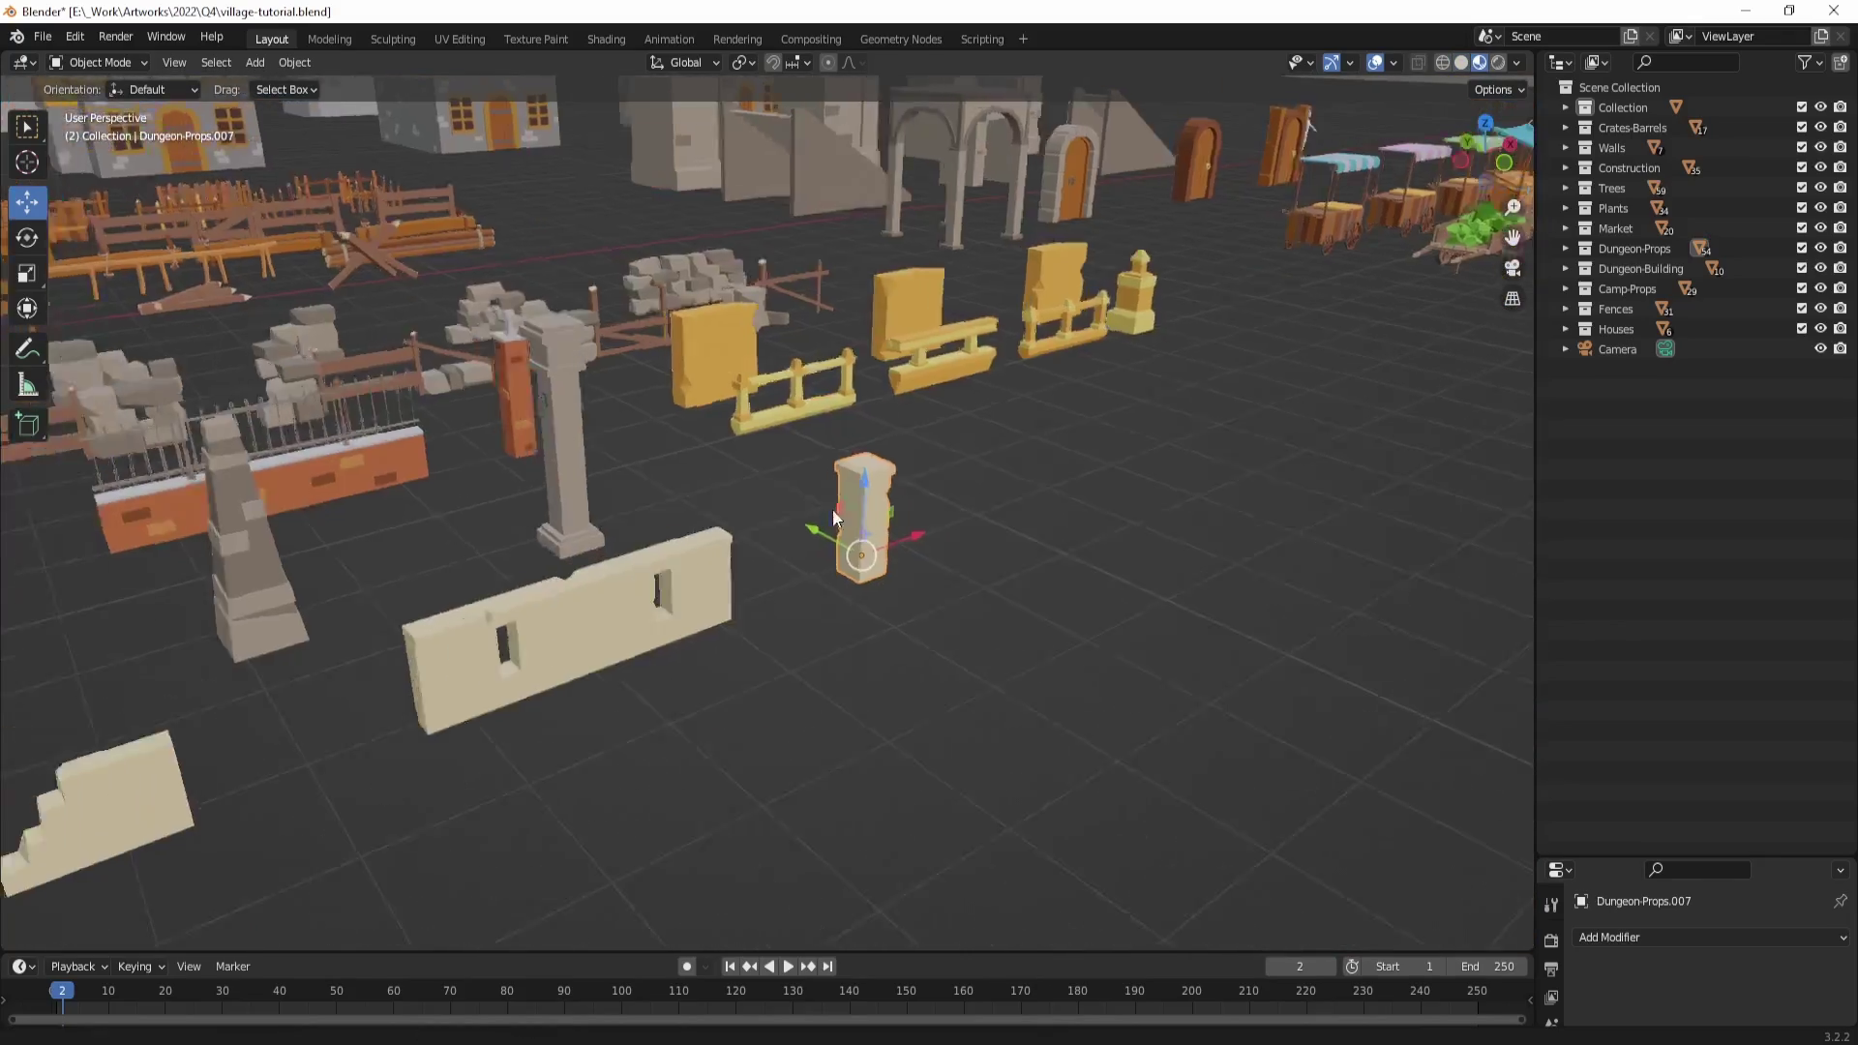
Step: Select a rubble piece among the dungeon props, frame it, and survey the surrounding village assets
middle_click_drag(894, 466, 629, 536)
left_click(812, 498)
left_click(631, 420)
key("KP_Decimal")
scroll(635, 418, "down", 10)
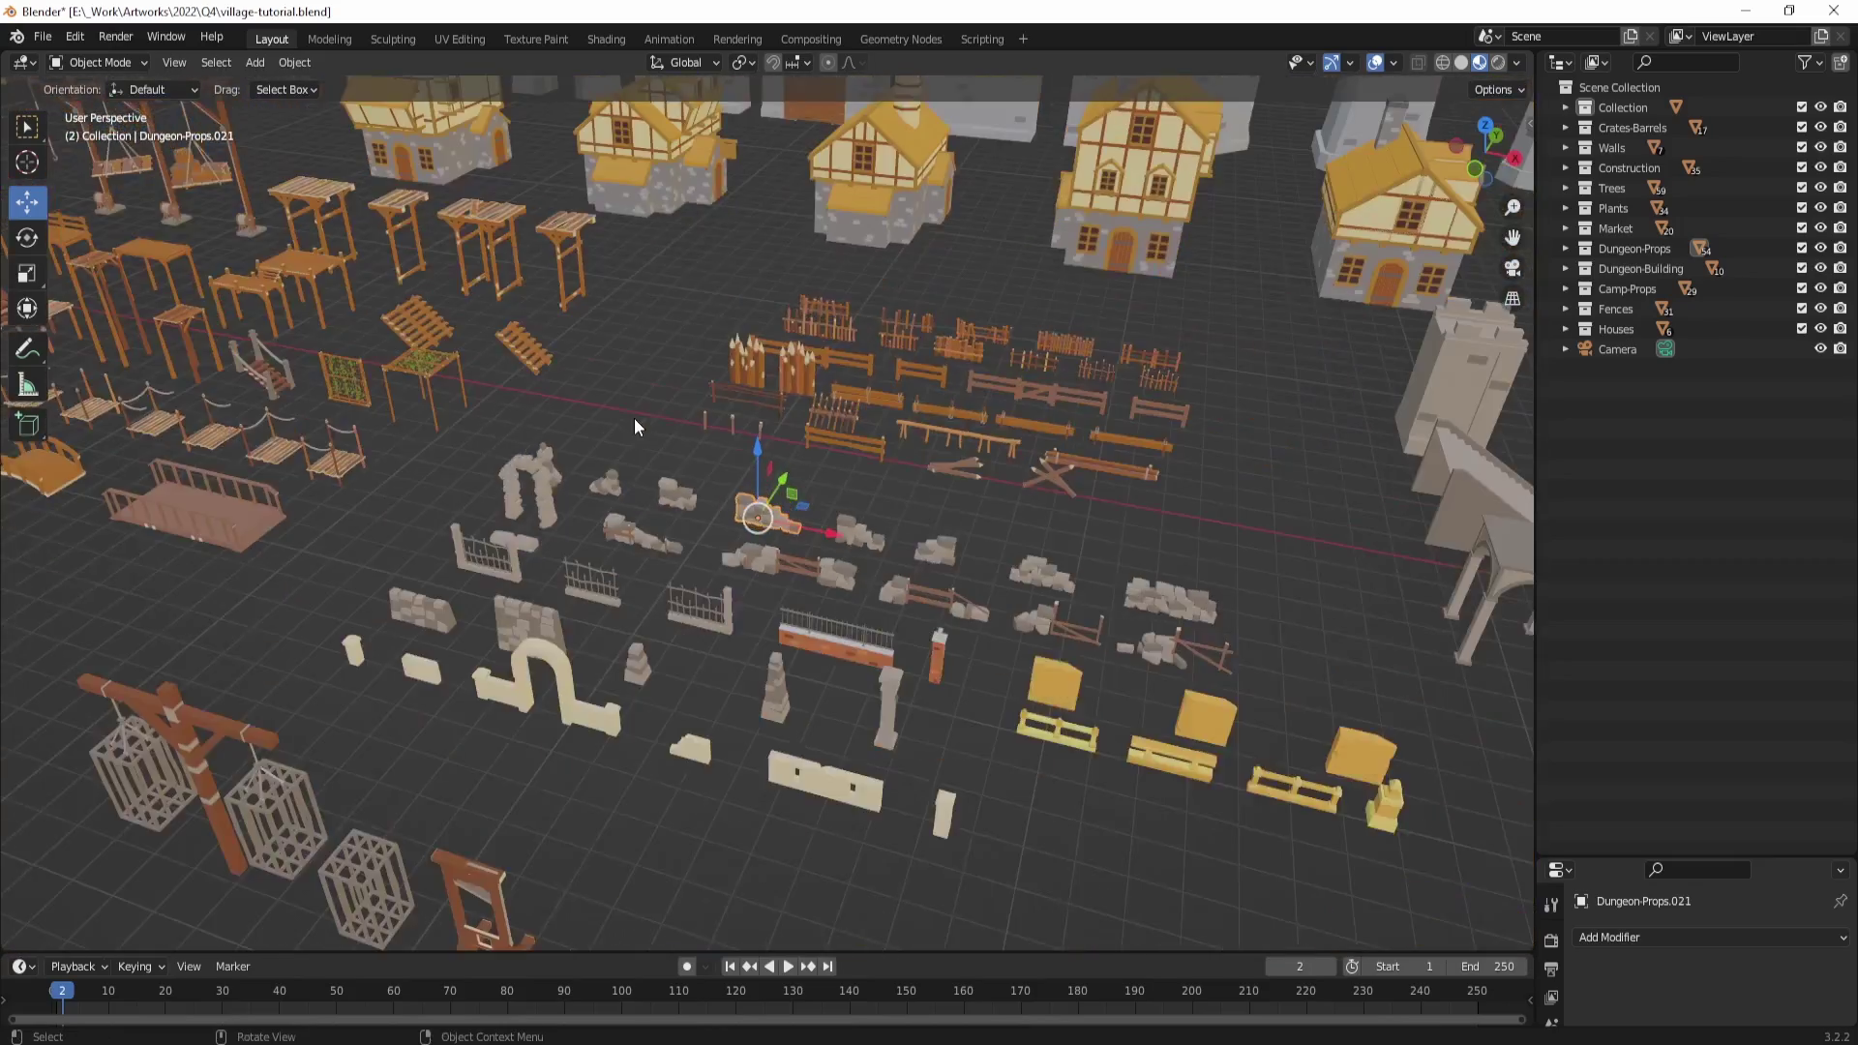
Step: Select and frame individual props, and examine the neighbouring rows of village assets from several distances and angles
middle_click_drag(813, 356, 763, 445, "shift")
left_click(763, 445)
key("KP_Decimal")
scroll(762, 445, "down", 3)
middle_click_drag(668, 484, 474, 527)
scroll(592, 559, "down", 3)
left_click(740, 531)
middle_click_drag(740, 531, 509, 563)
scroll(509, 563, "down", 3)
Step: Select individual houses and look over the row of houses and castle walls from different sides
middle_click_drag(286, 443, 920, 631)
left_click(647, 462)
key("KP_Decimal")
middle_click_drag(571, 474, 653, 278)
middle_click_drag(925, 469, 780, 542)
scroll(780, 541, "down", 5)
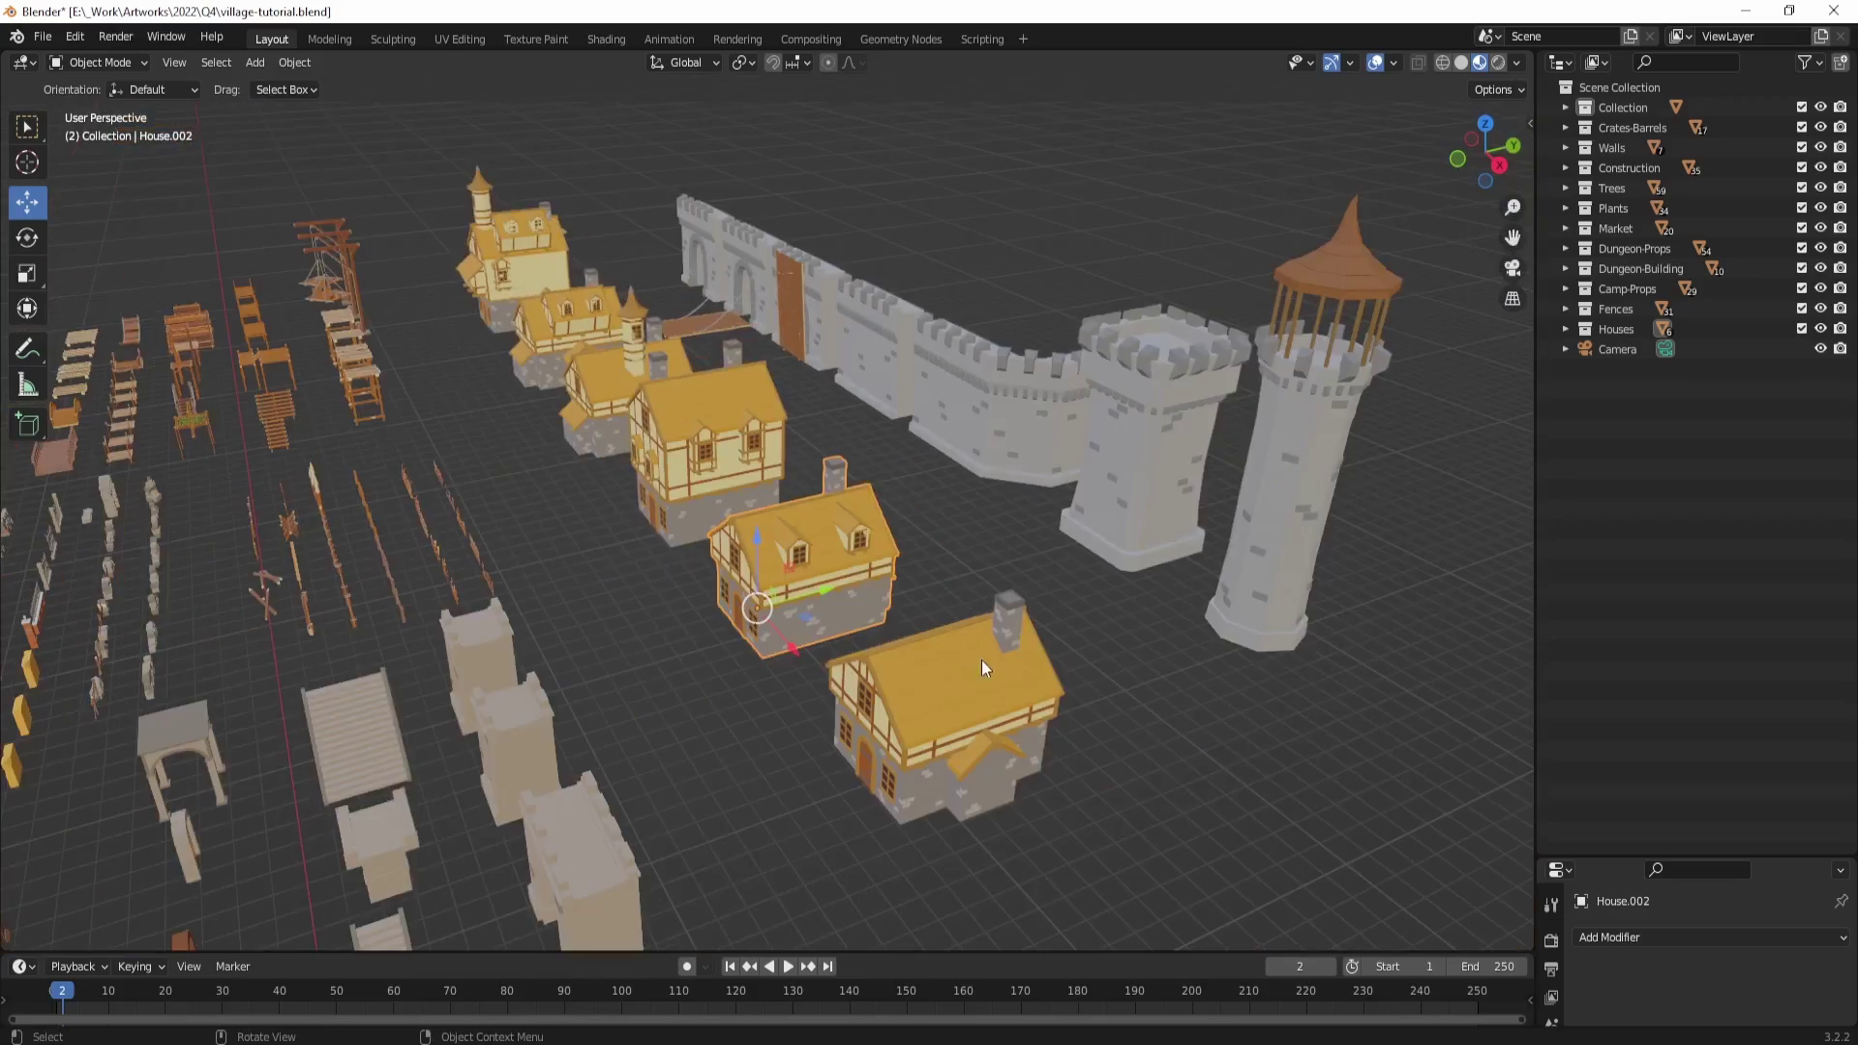
left_click(981, 663)
middle_click_drag(1064, 745, 451, 531)
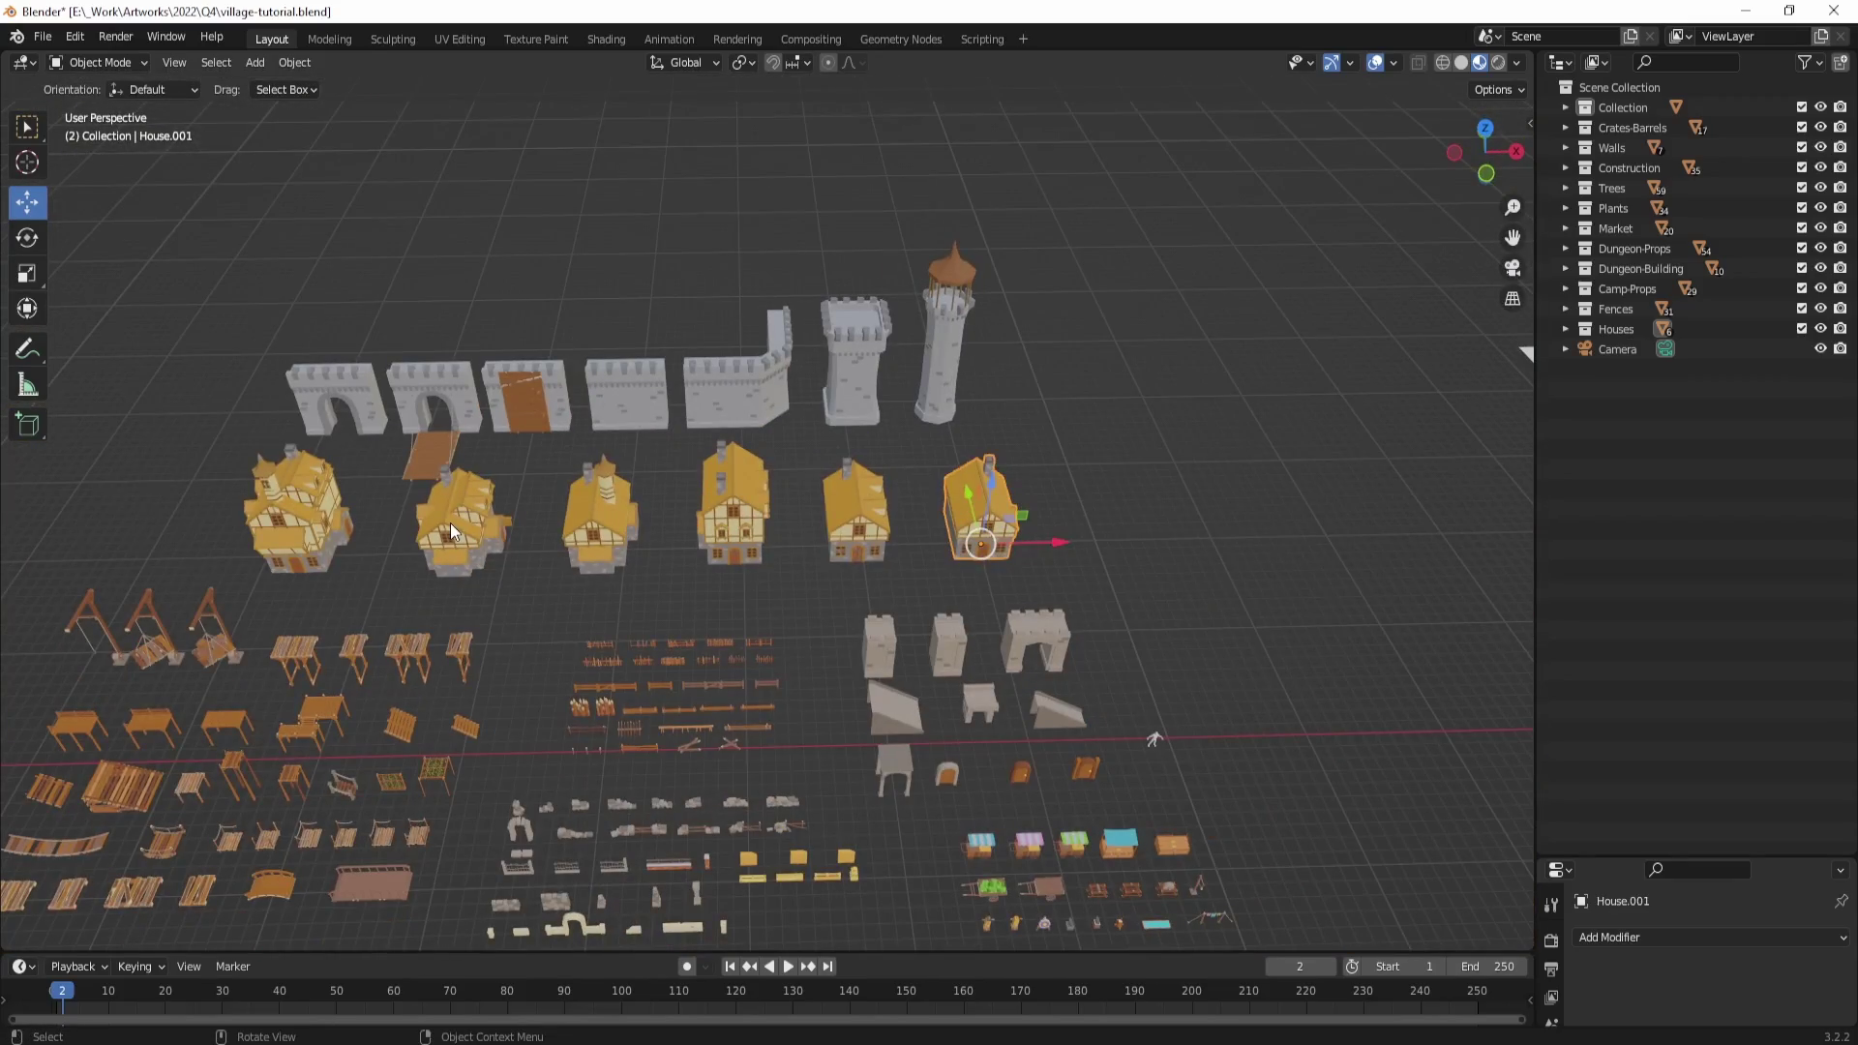
Step: Box-select all six houses in the row, and clear the selection again
left_click(450, 522)
left_click(340, 530)
left_click(454, 527)
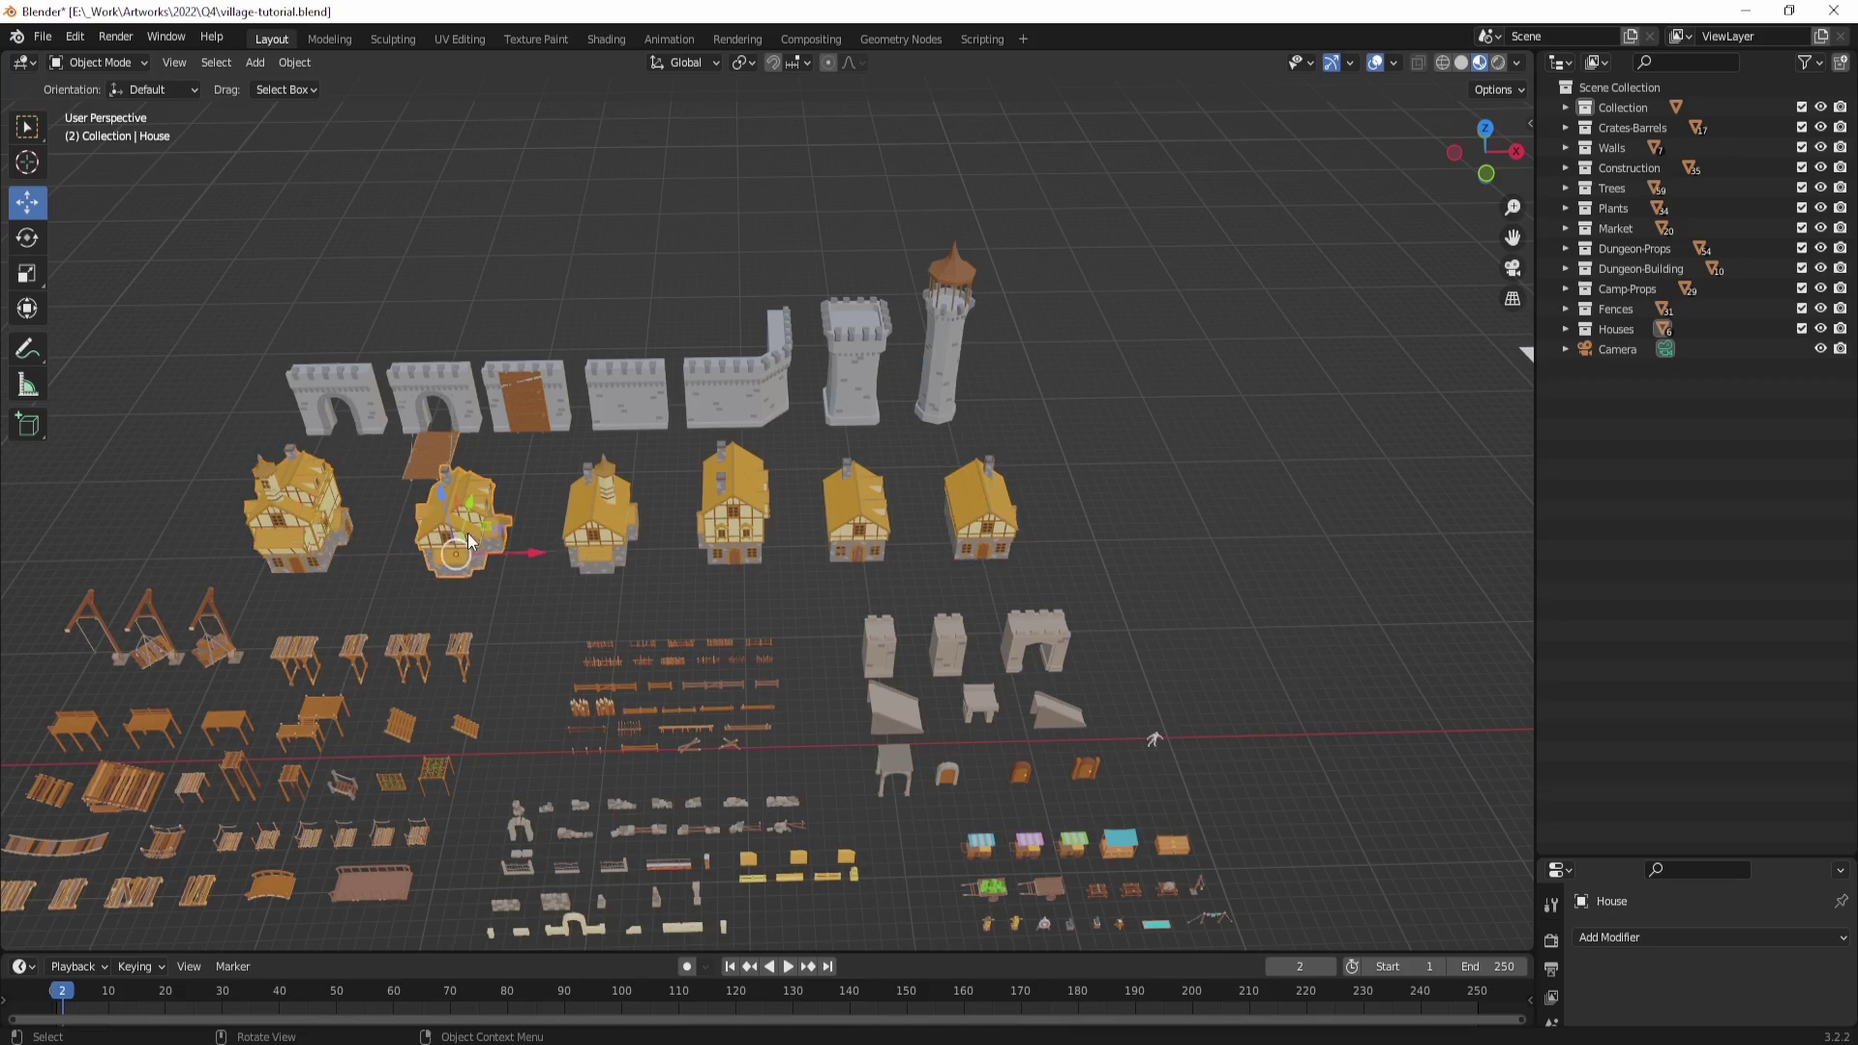
left_click_drag(1087, 525, 324, 523)
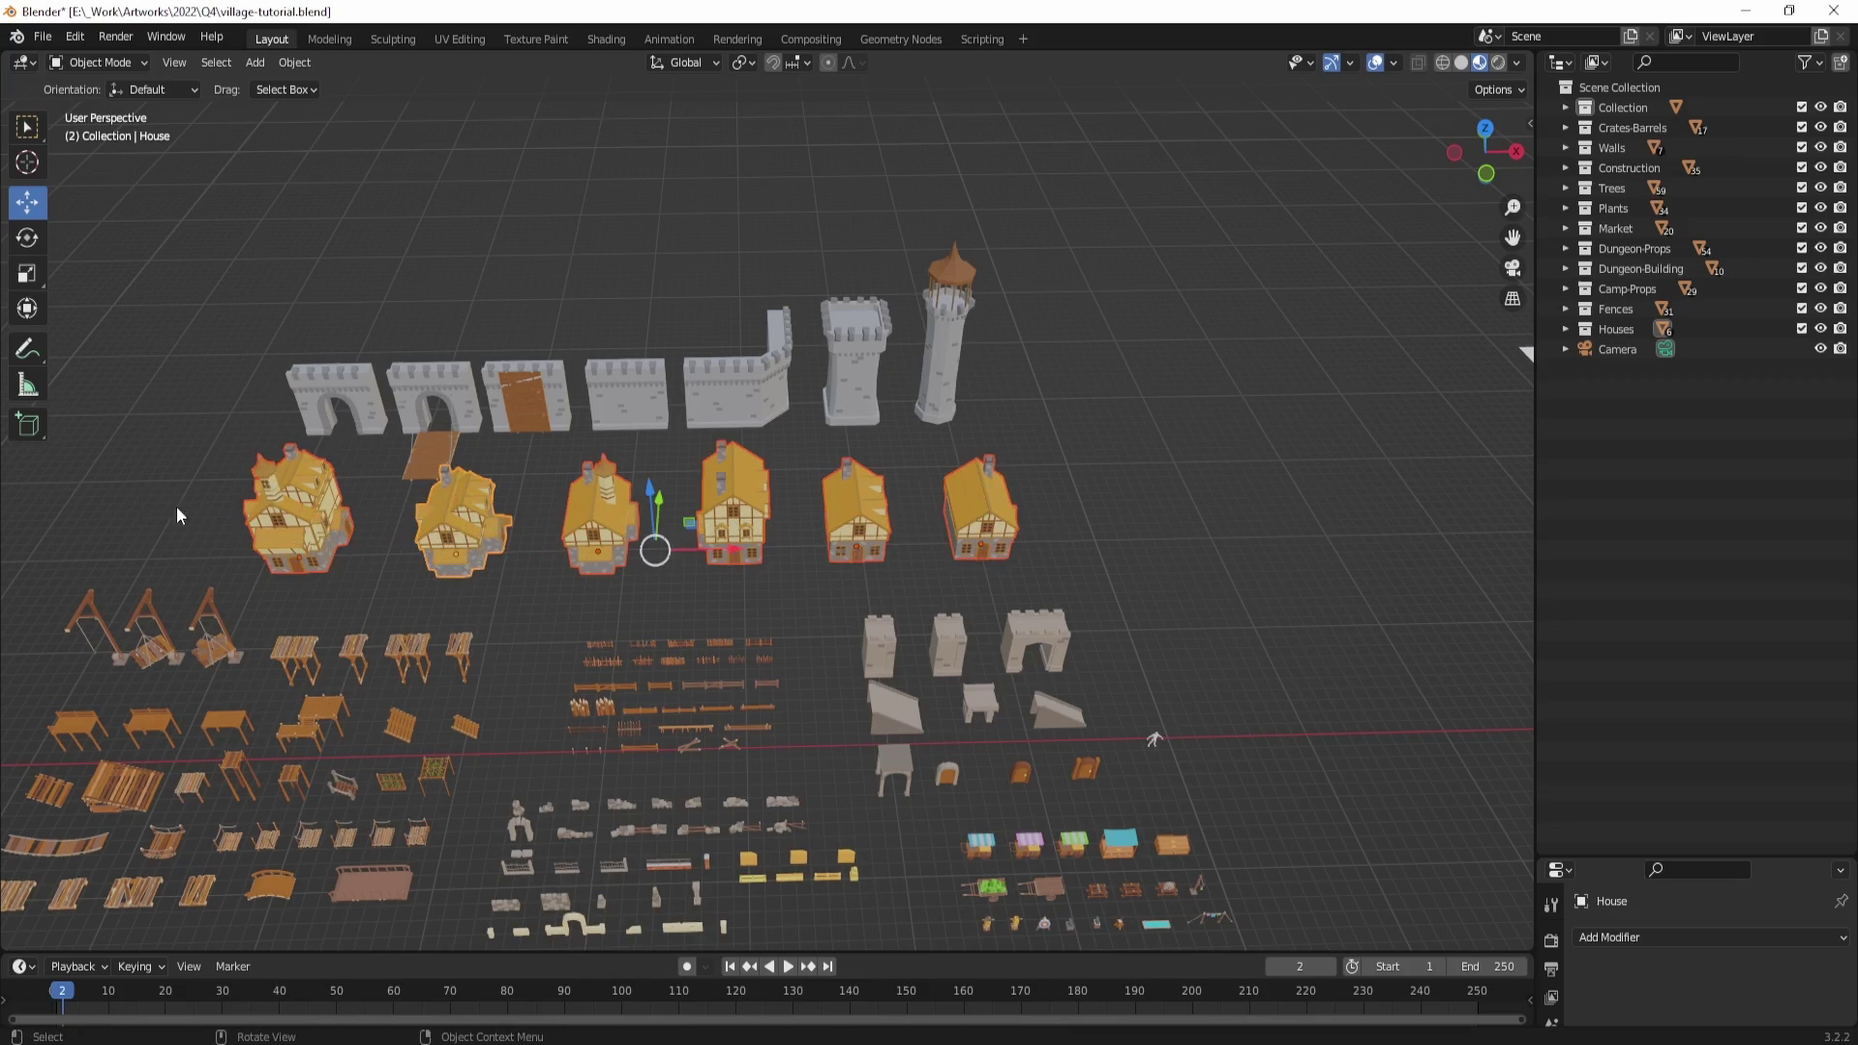
left_click_drag(171, 506, 1170, 518)
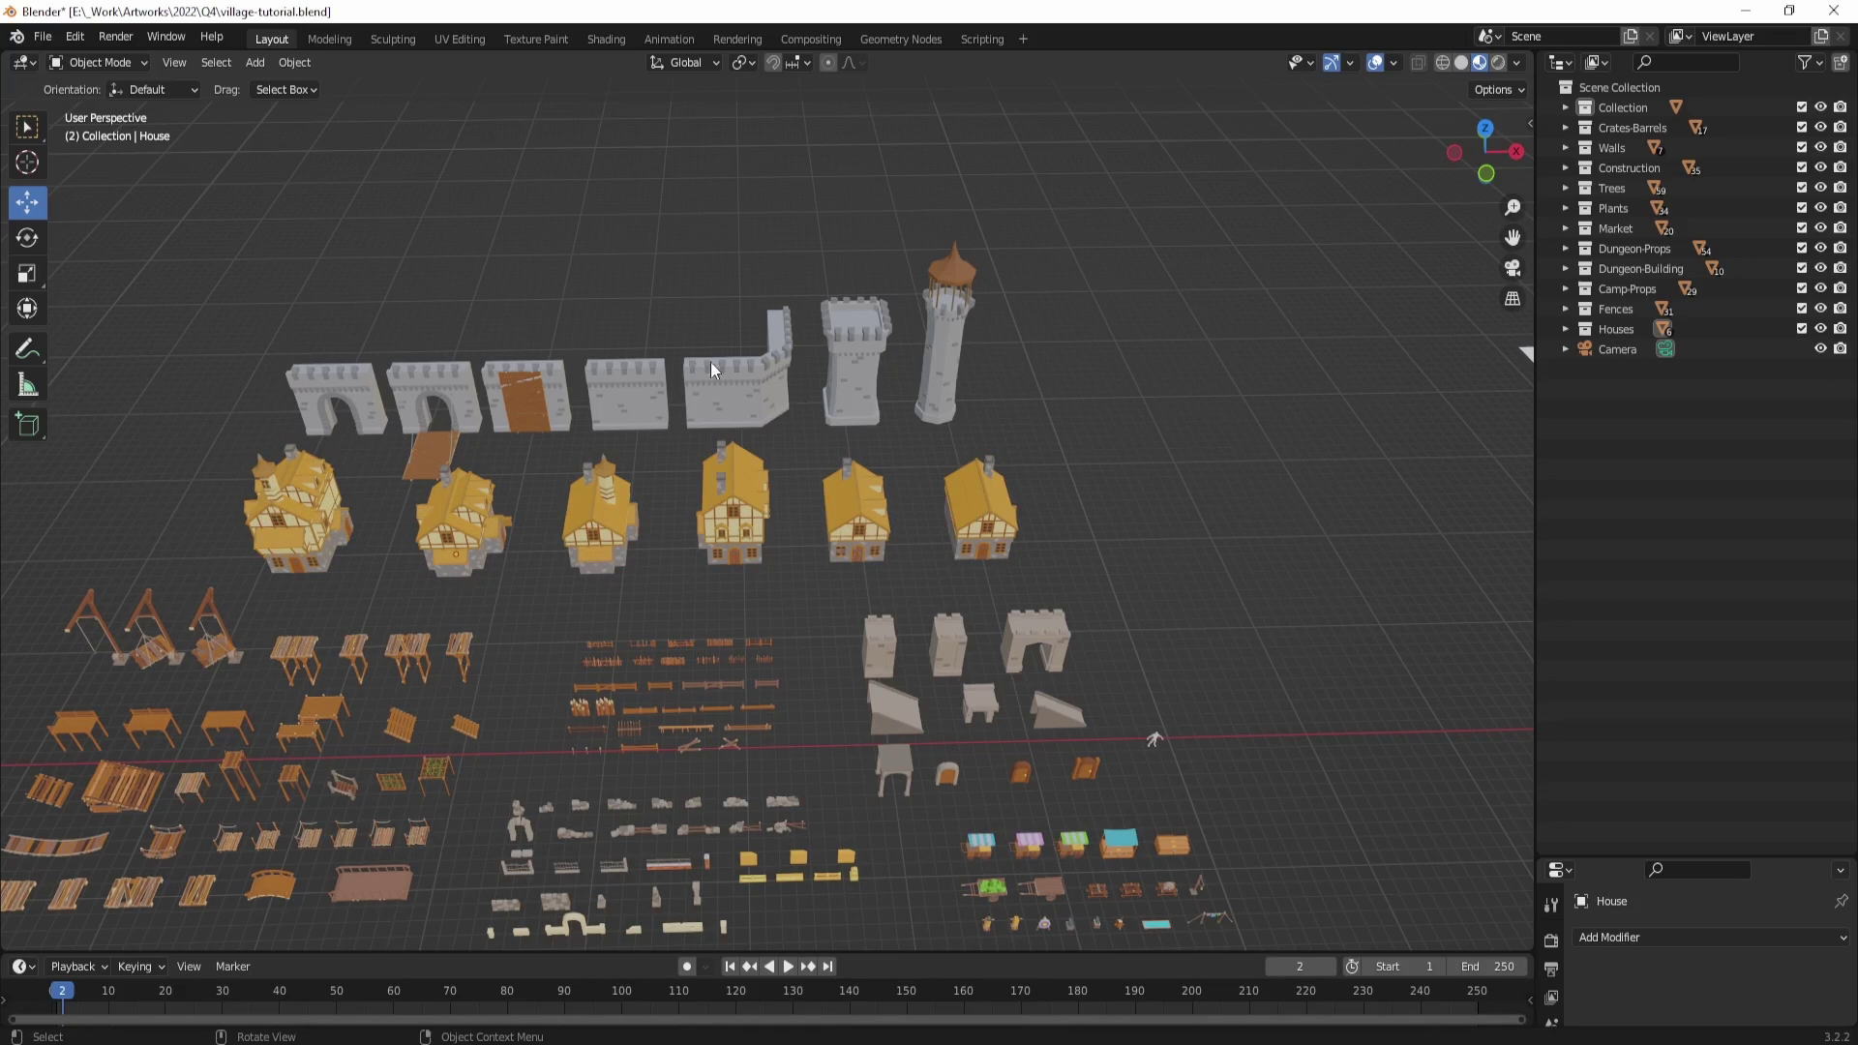
Step: Cycle the selection tool through Select Circle and Select Lasso to Select Box, and box-select and deselect the six houses
left_click(26, 134)
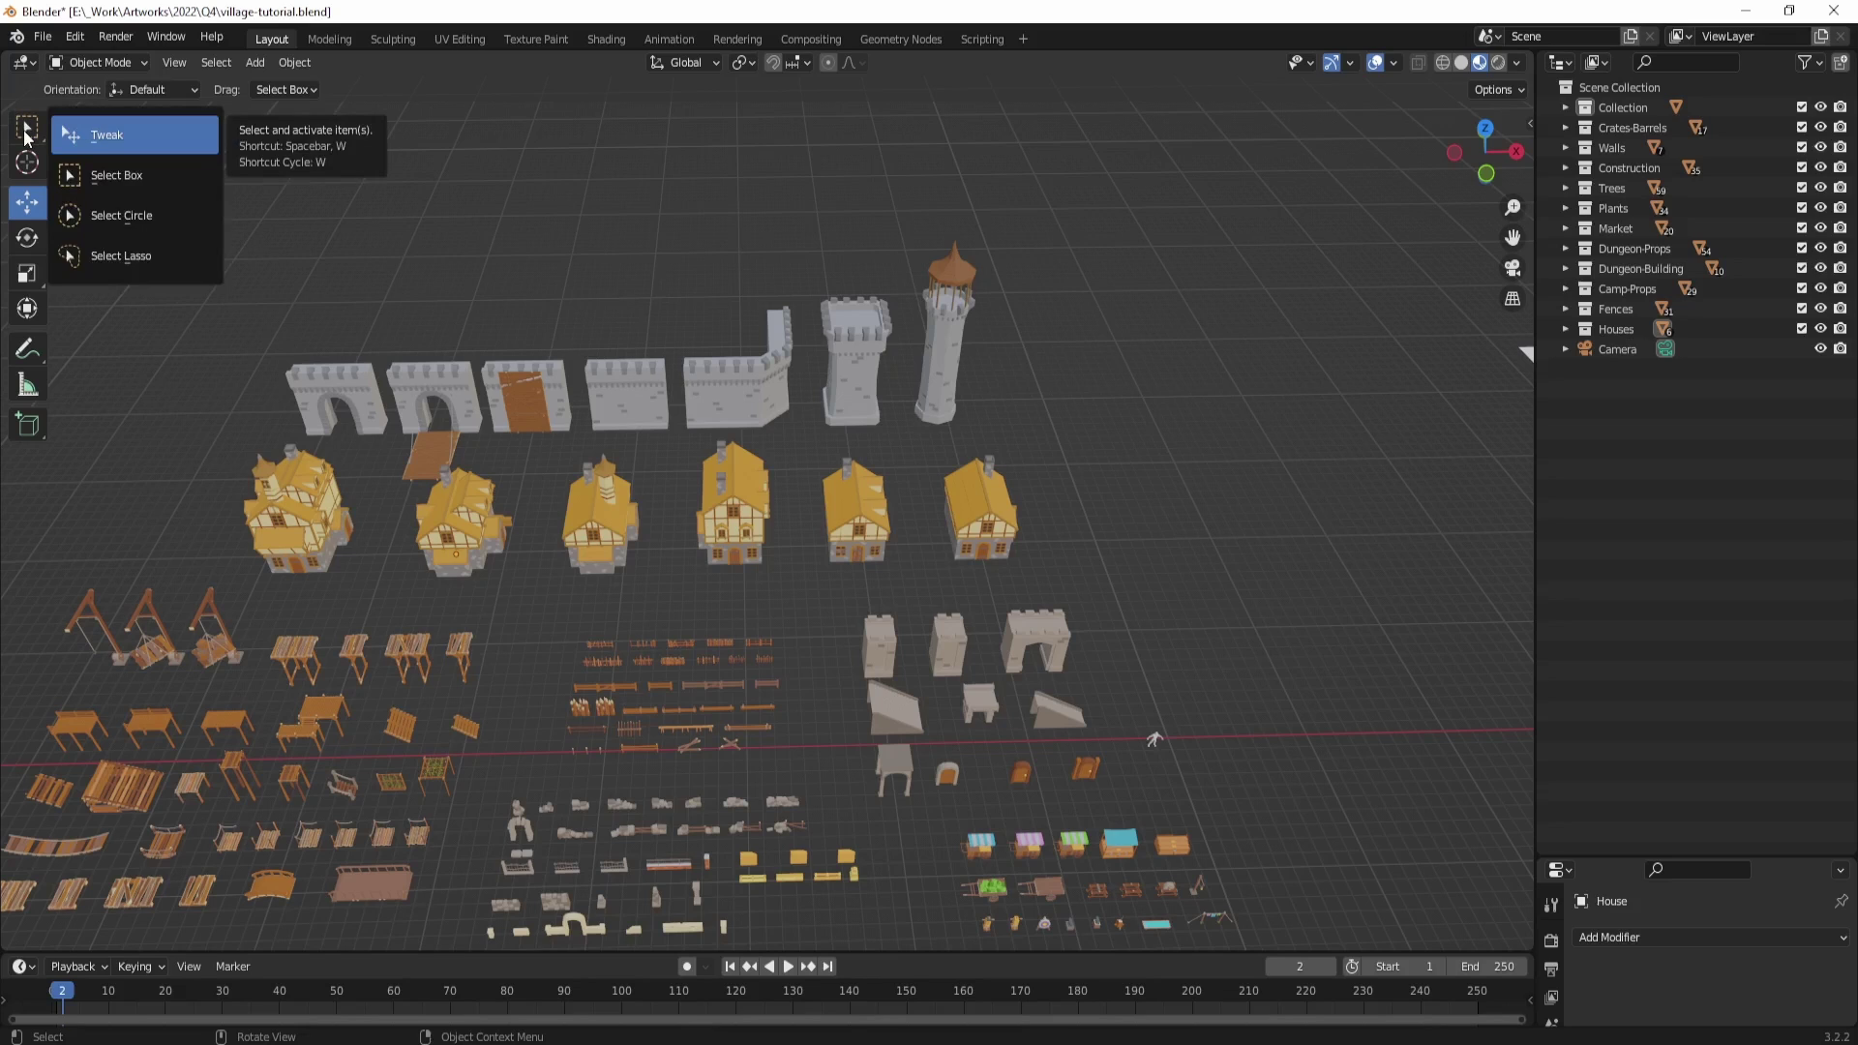
left_click(141, 237)
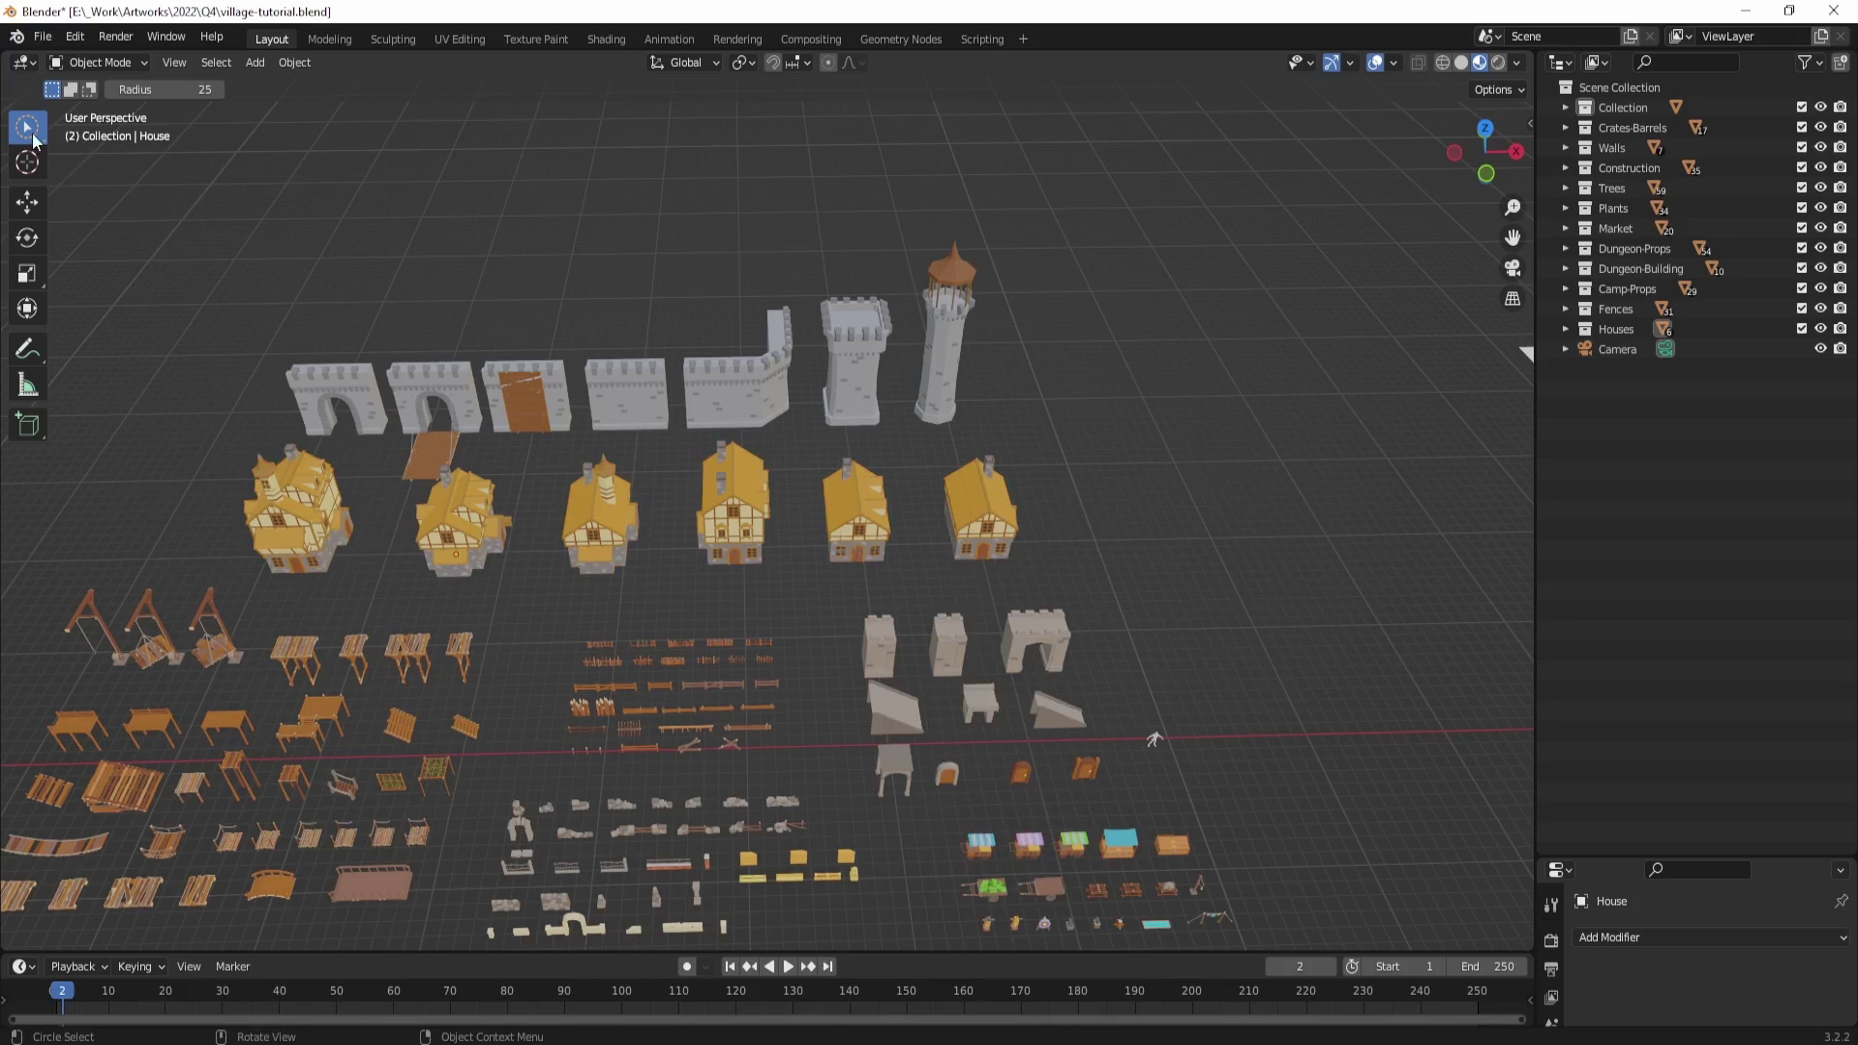
left_click_drag(33, 134, 130, 259)
left_click_drag(25, 125, 83, 176)
left_click_drag(1097, 597, 339, 532)
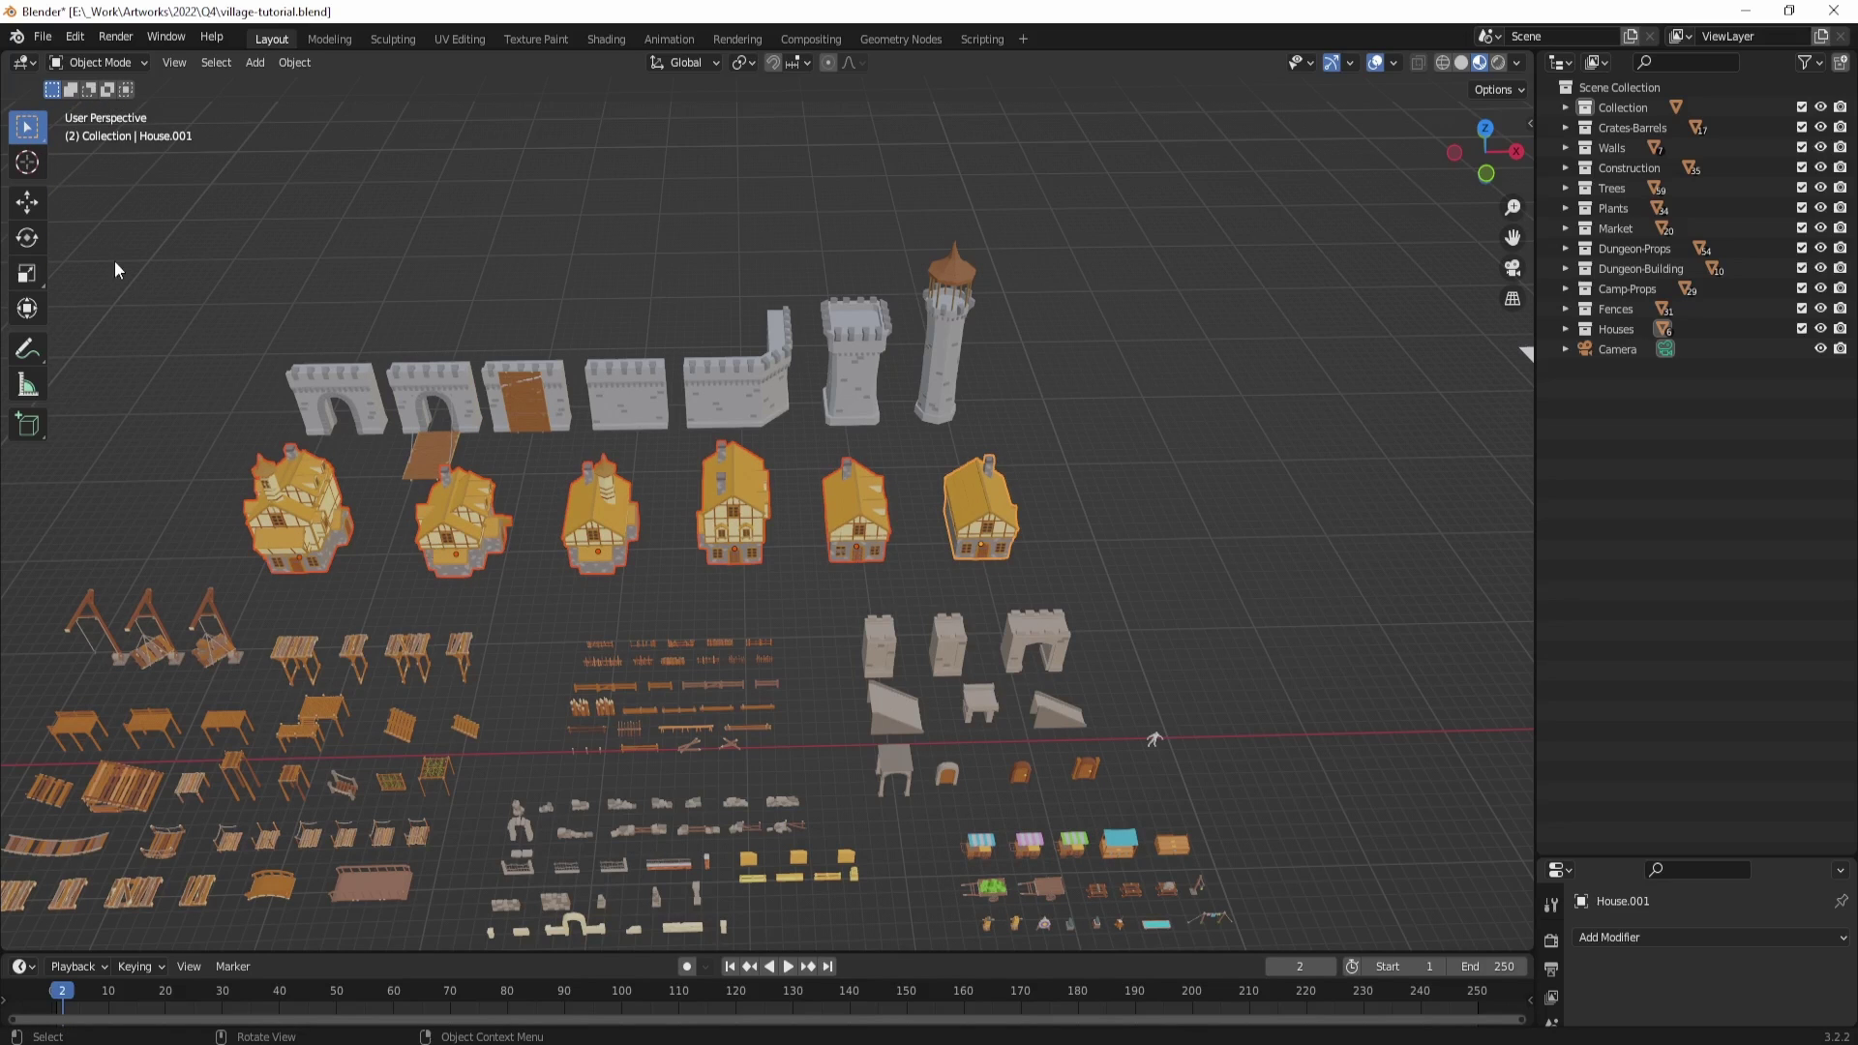
key("alt+a")
Step: Hide the viewport toolbar and show it again
left_click_drag(49, 167, 12, 170)
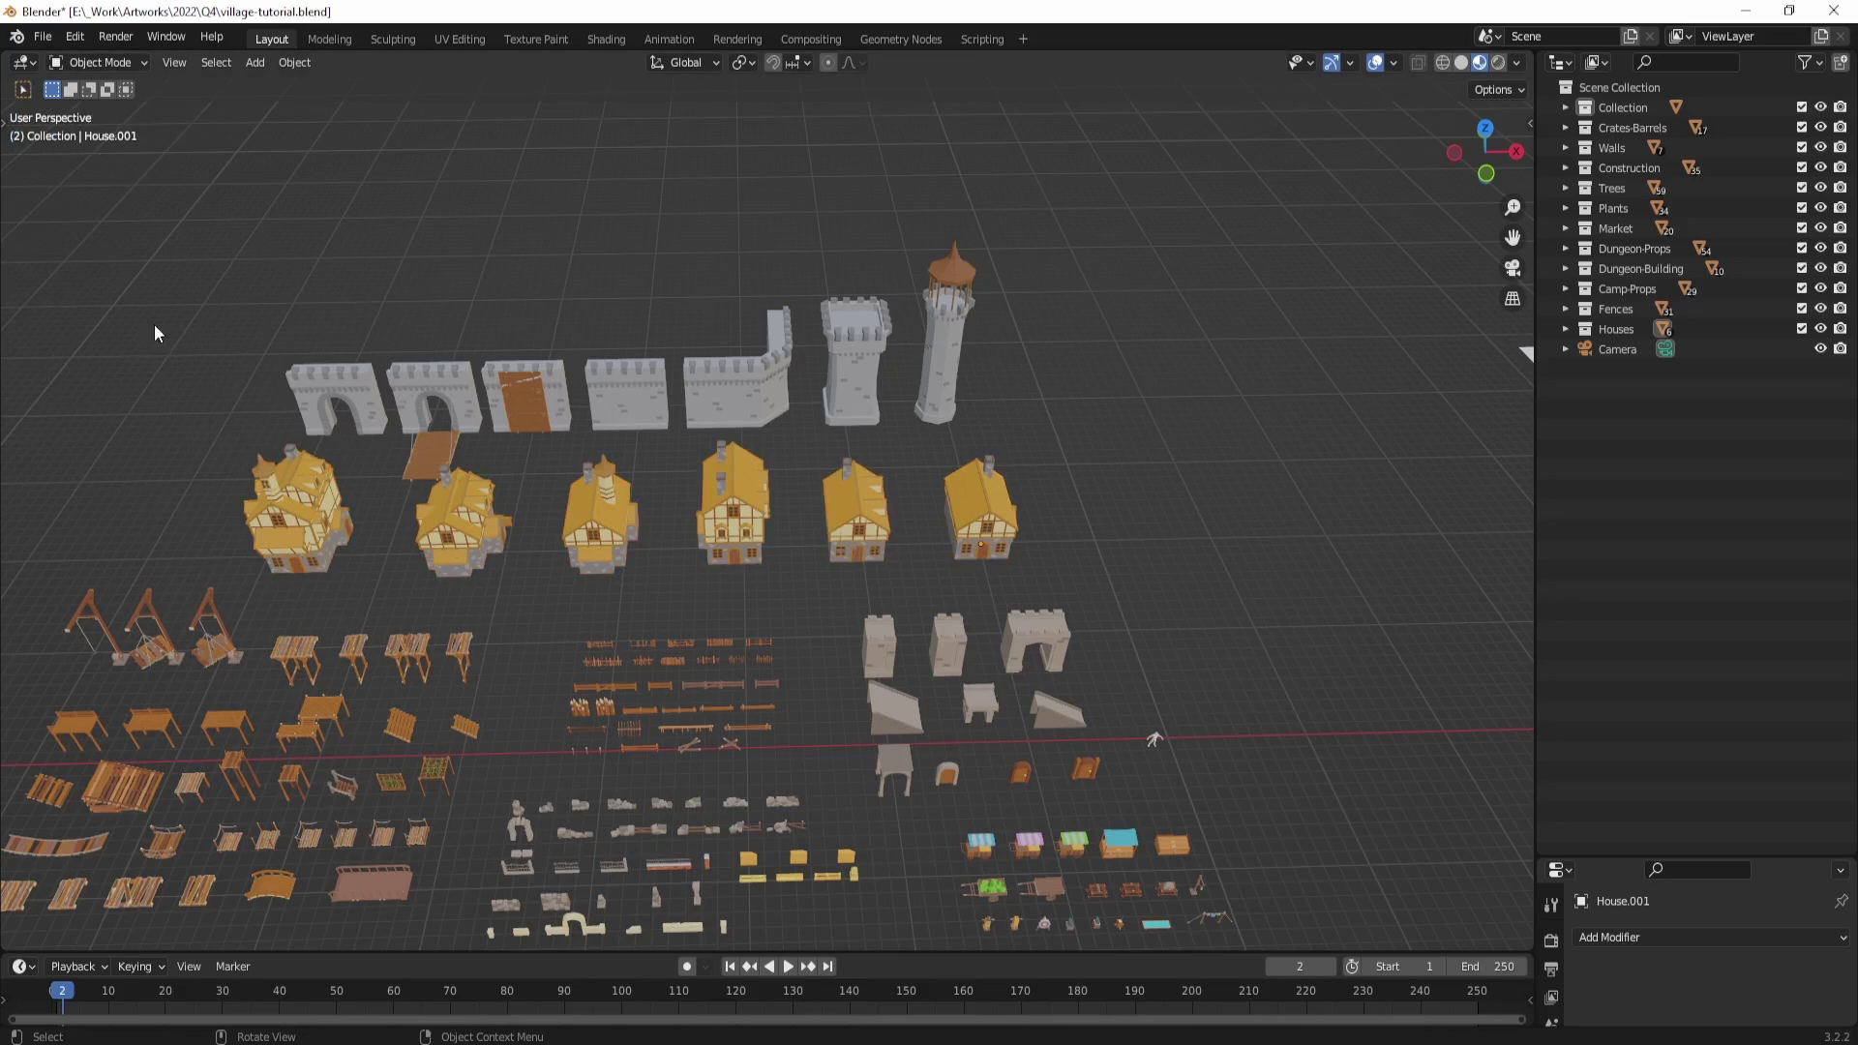
key("t")
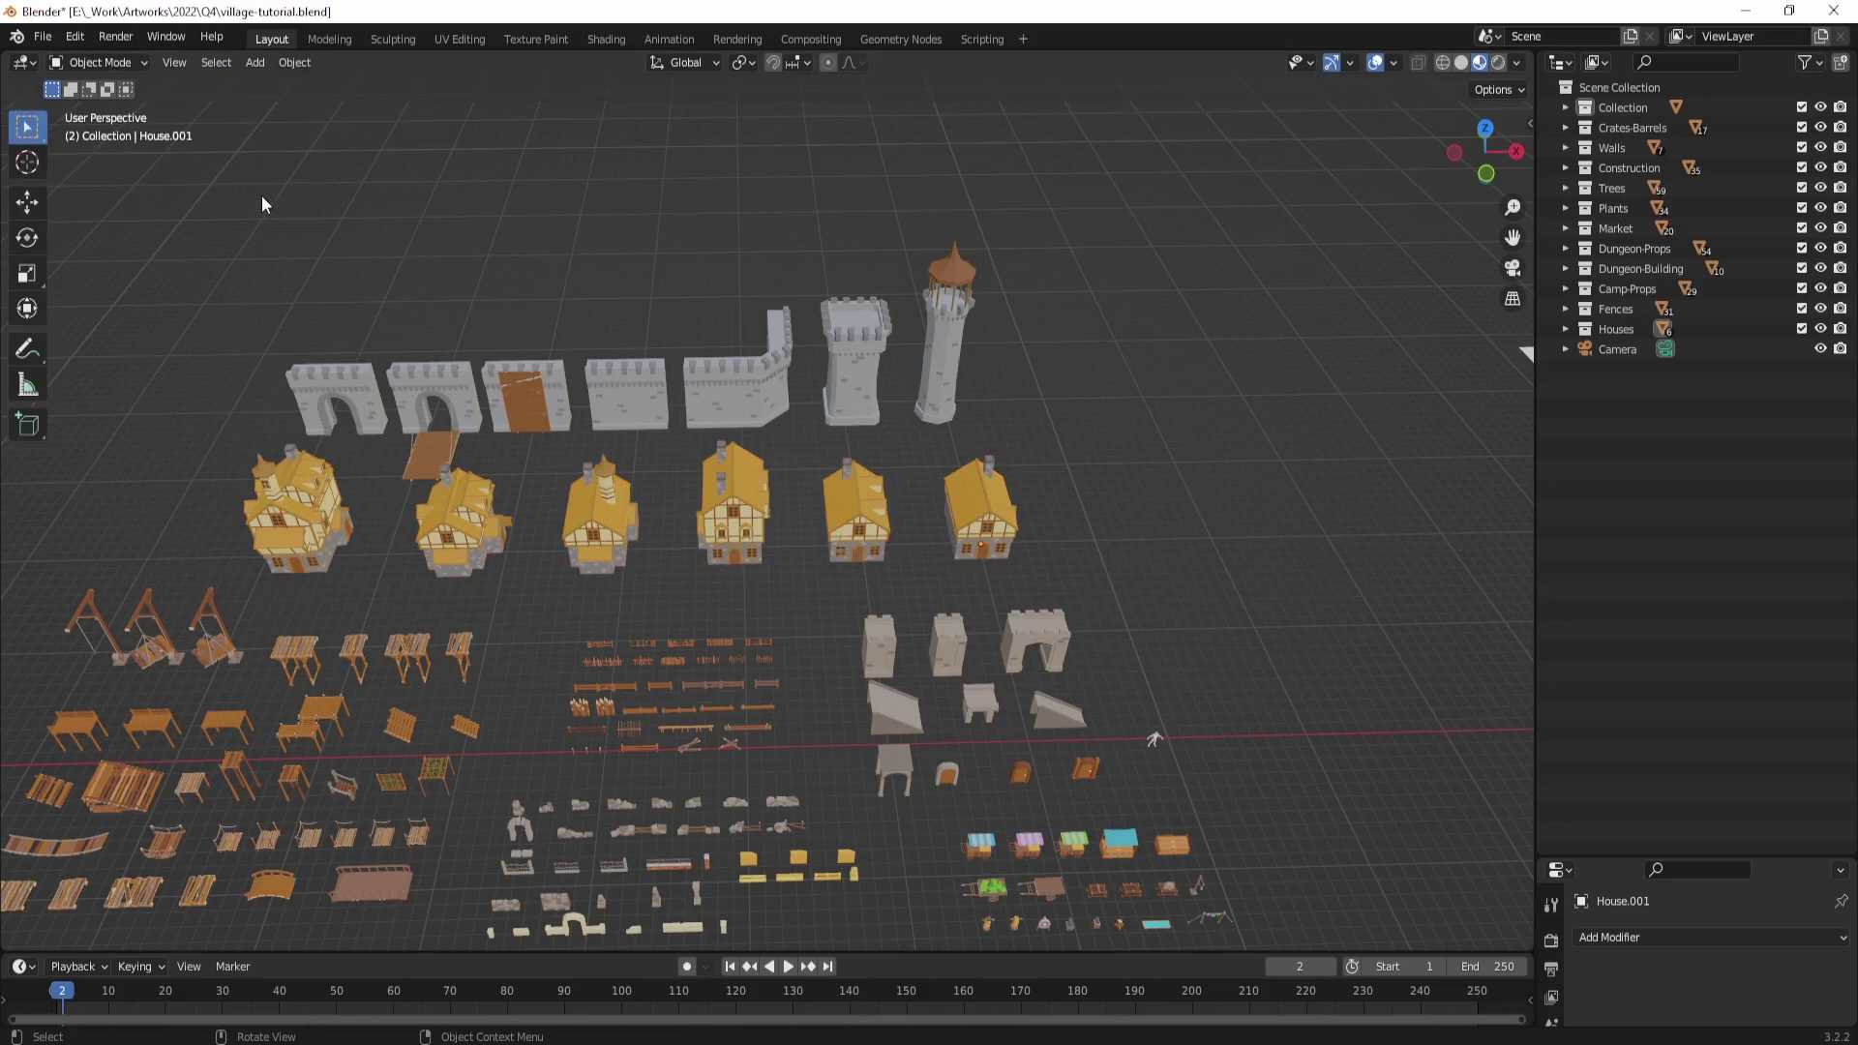
left_click_drag(47, 145, 24, 185)
Step: Try to box-select only the row of houses from an angled view
middle_click_drag(914, 556, 401, 459)
left_click(400, 460)
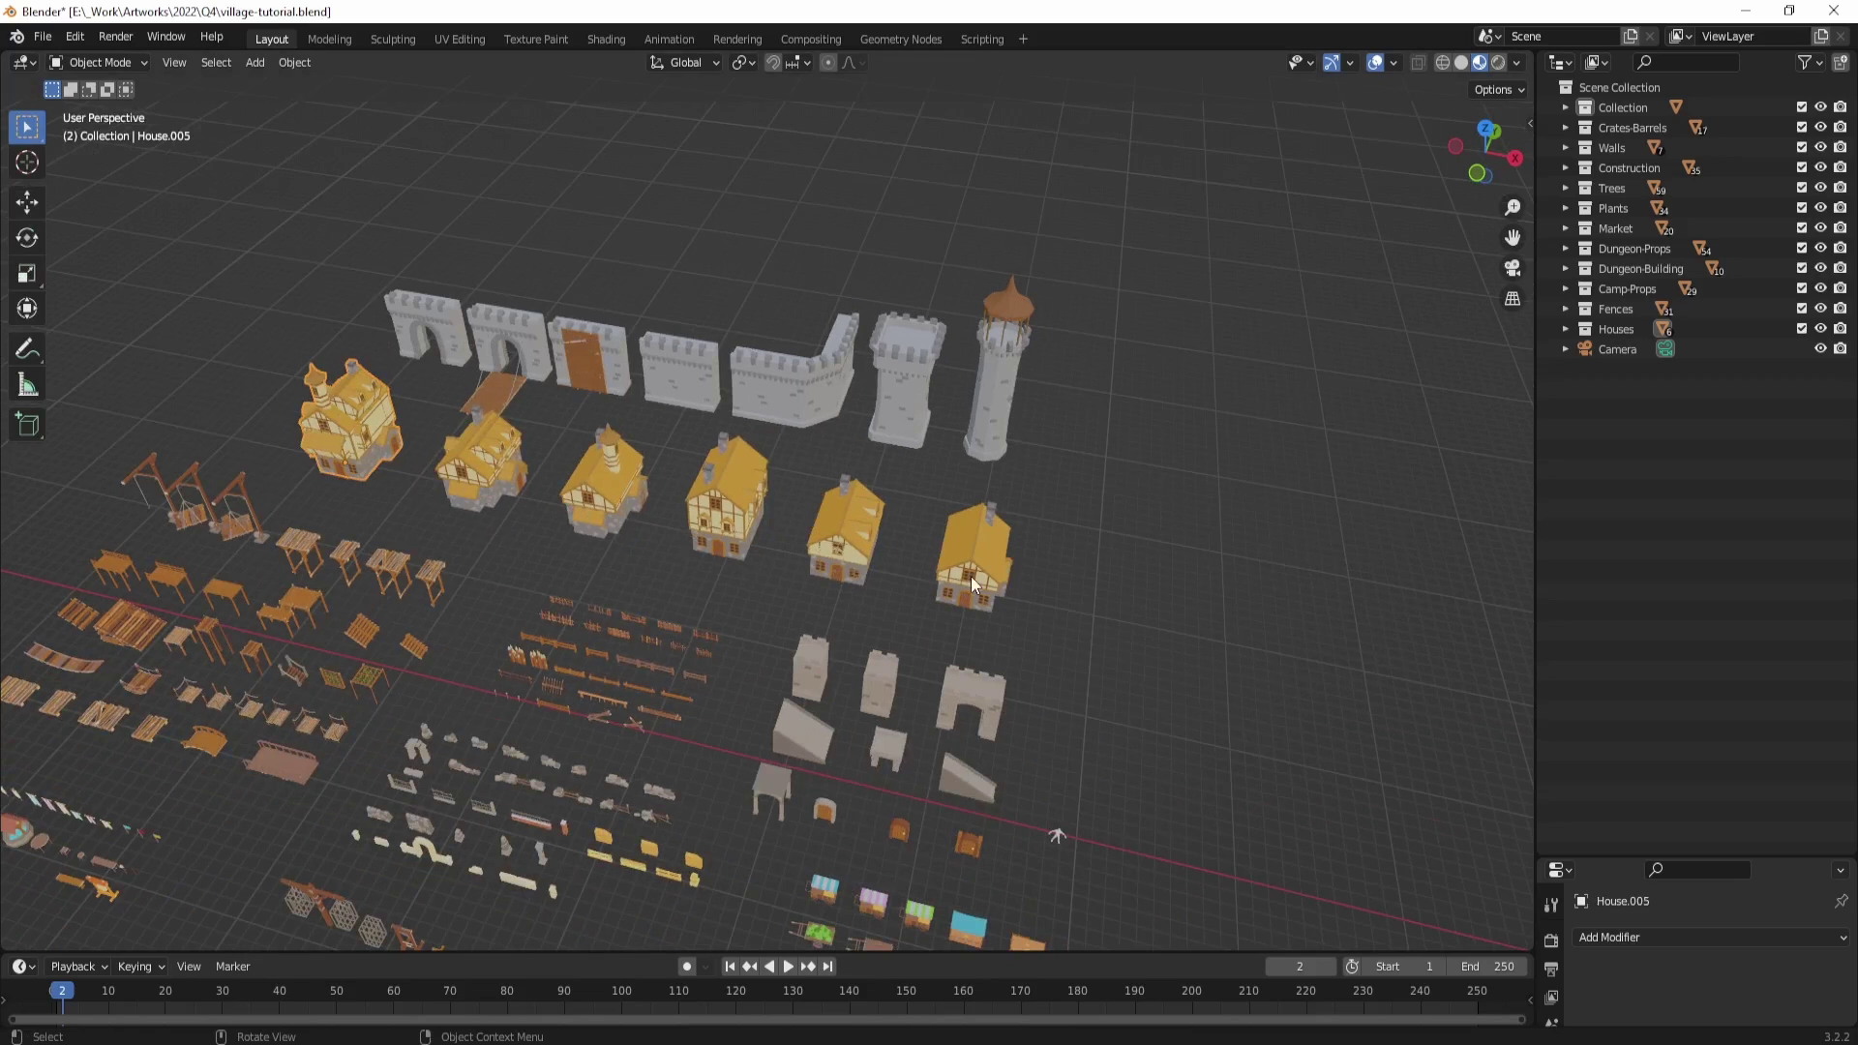
left_click_drag(1049, 584, 324, 387)
middle_click_drag(441, 357, 668, 511)
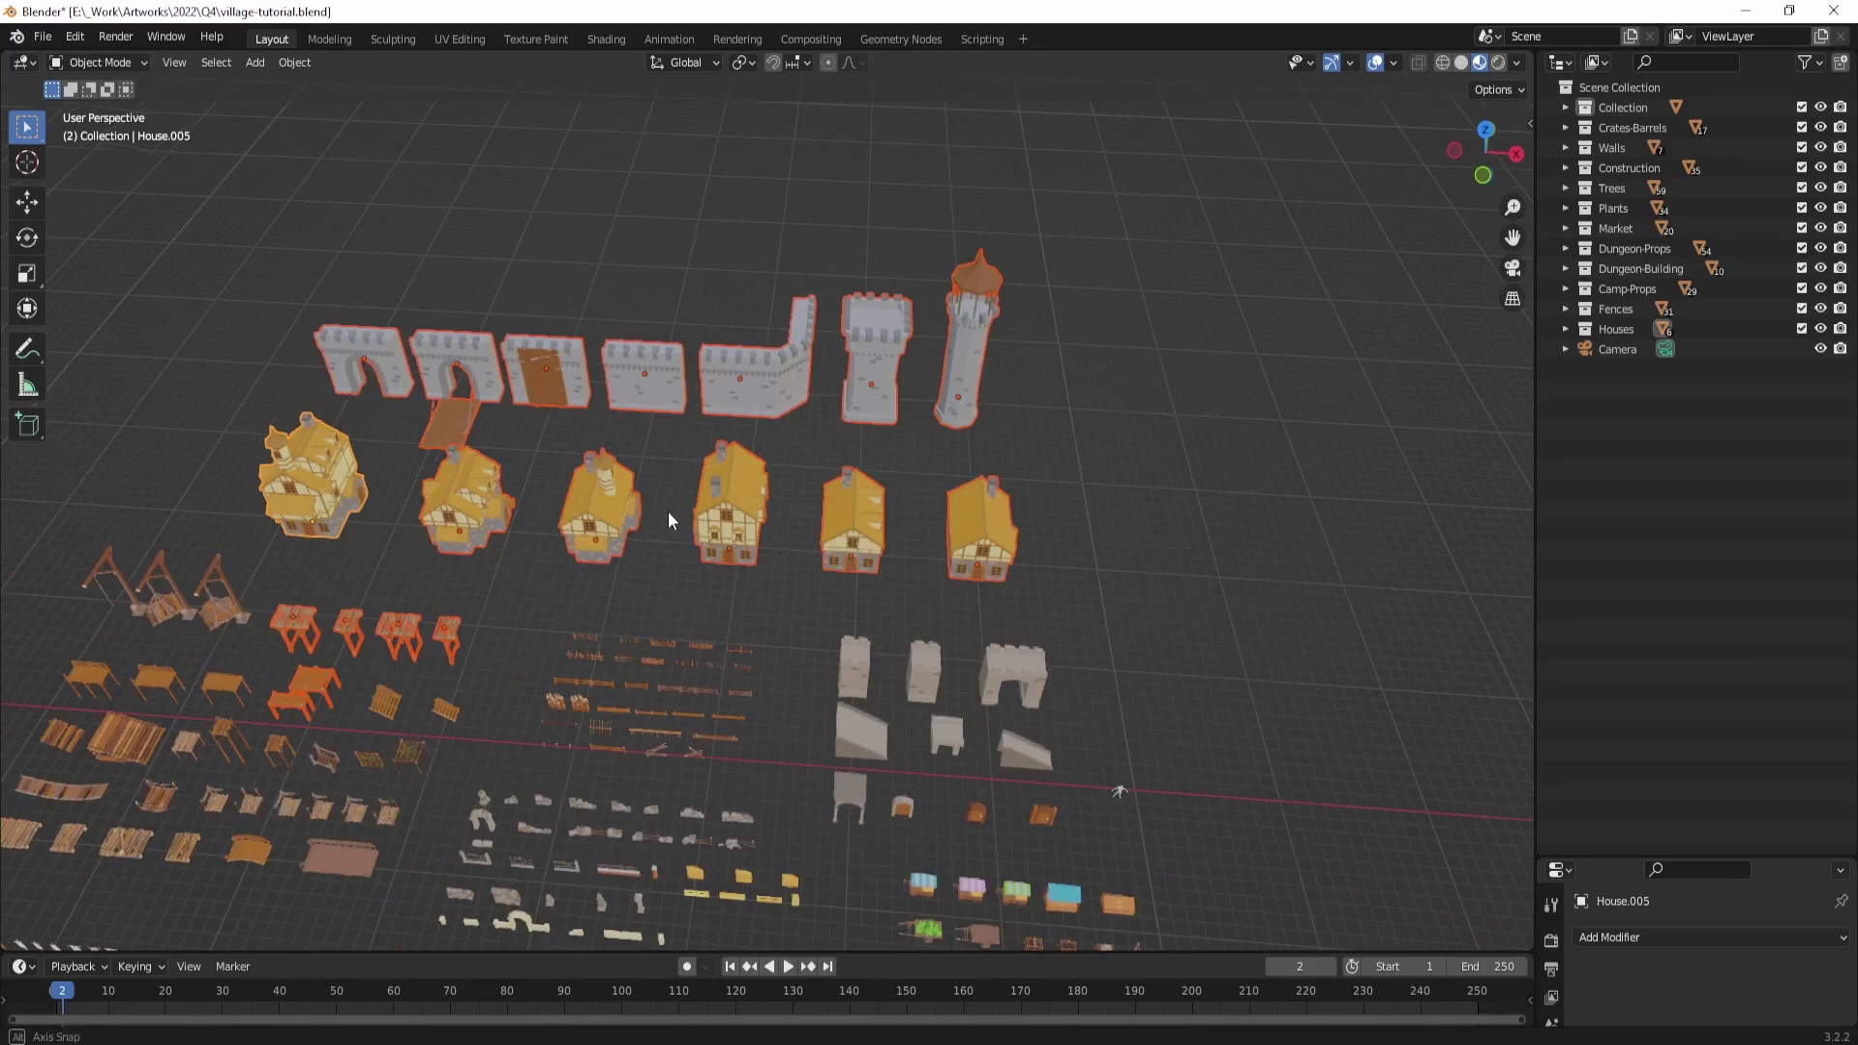
left_click(541, 590)
left_click_drag(1049, 619, 216, 327)
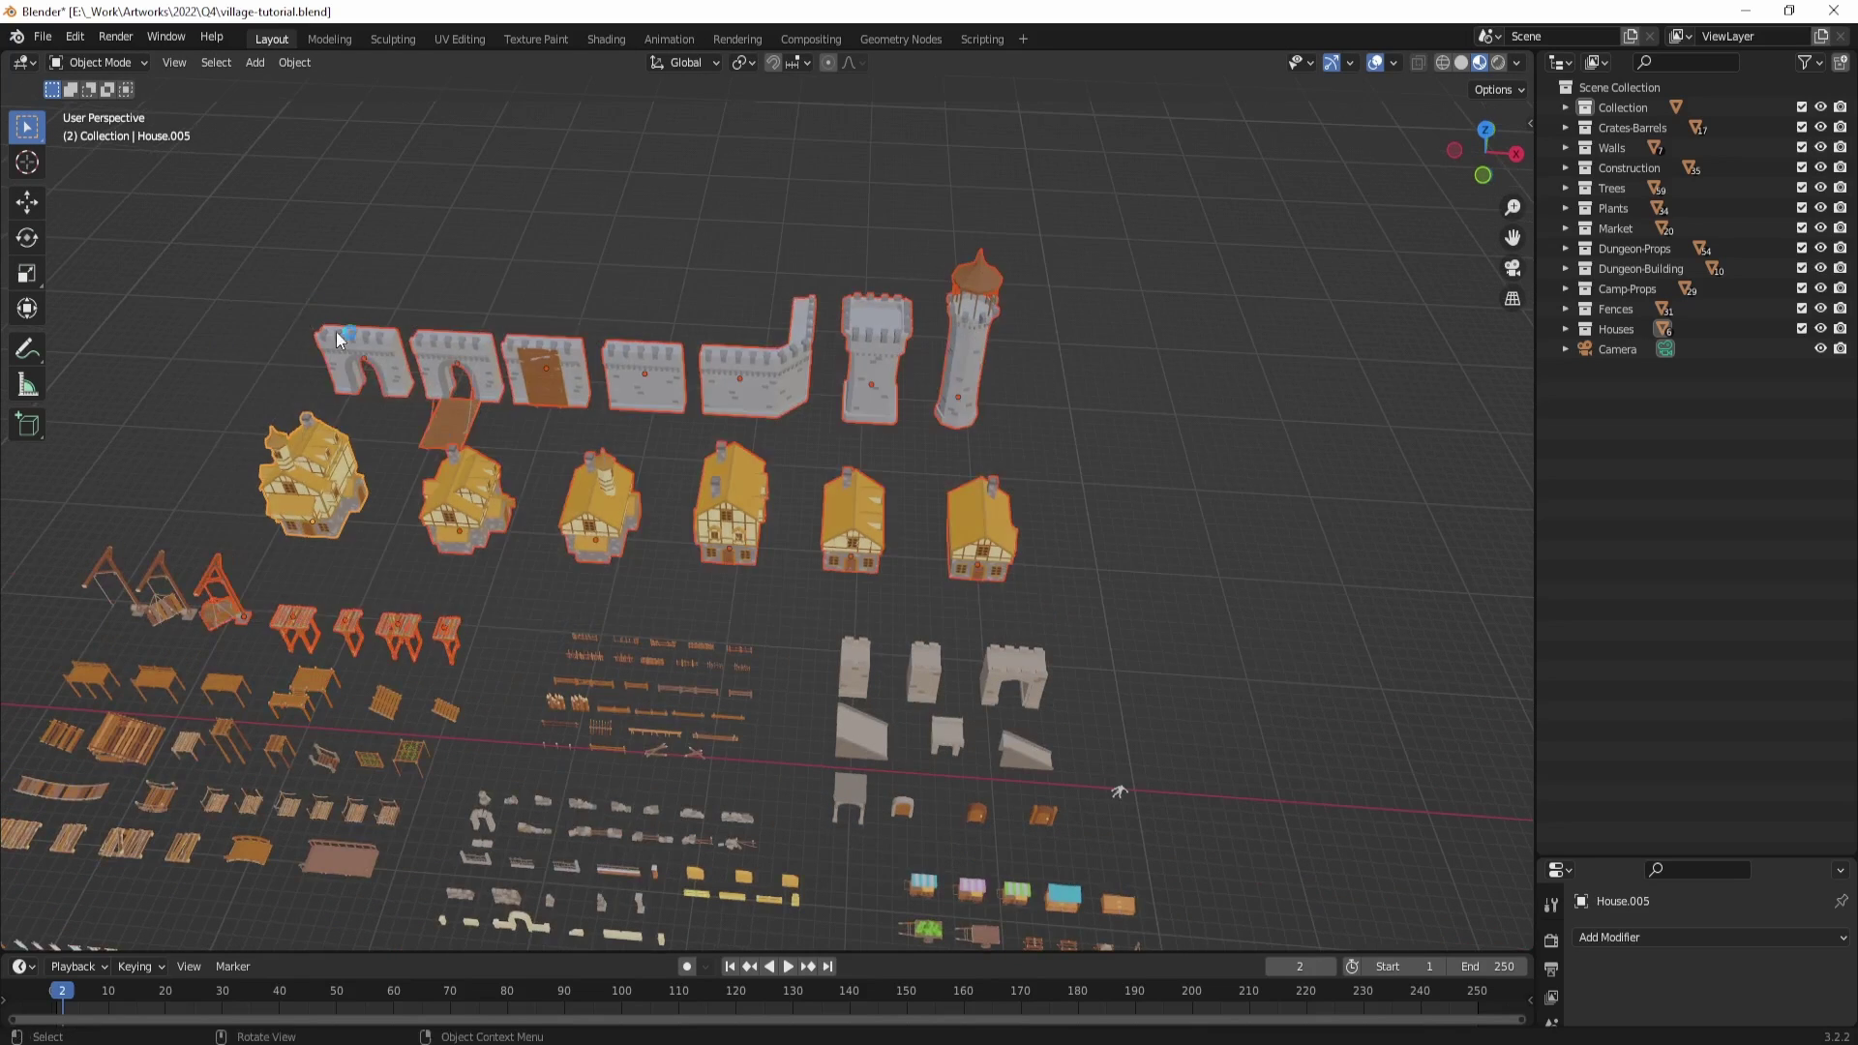
left_click(566, 589)
Step: Select the largest house and add the other five houses to the selection one by one
left_click(345, 513)
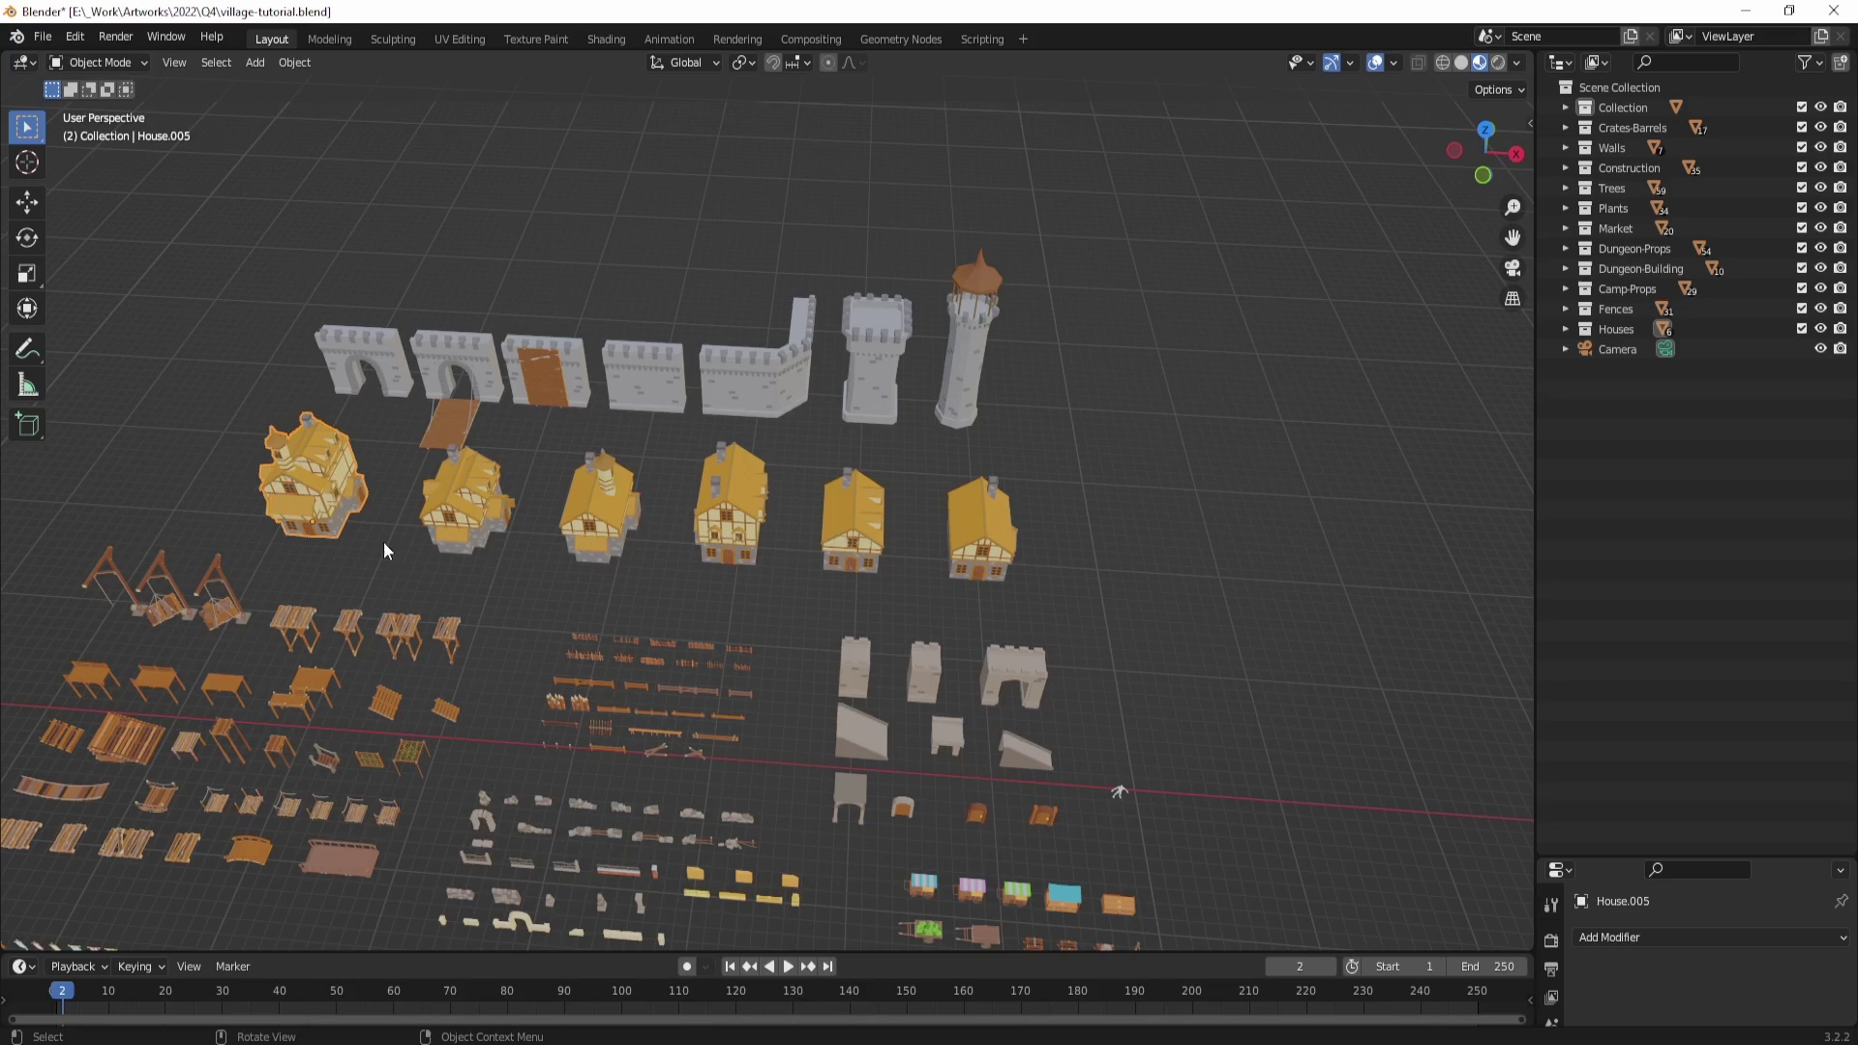
left_click(458, 517, "shift")
left_click(600, 508, "shift")
left_click(731, 503, "shift")
left_click(855, 543, "shift")
left_click(974, 550, "shift")
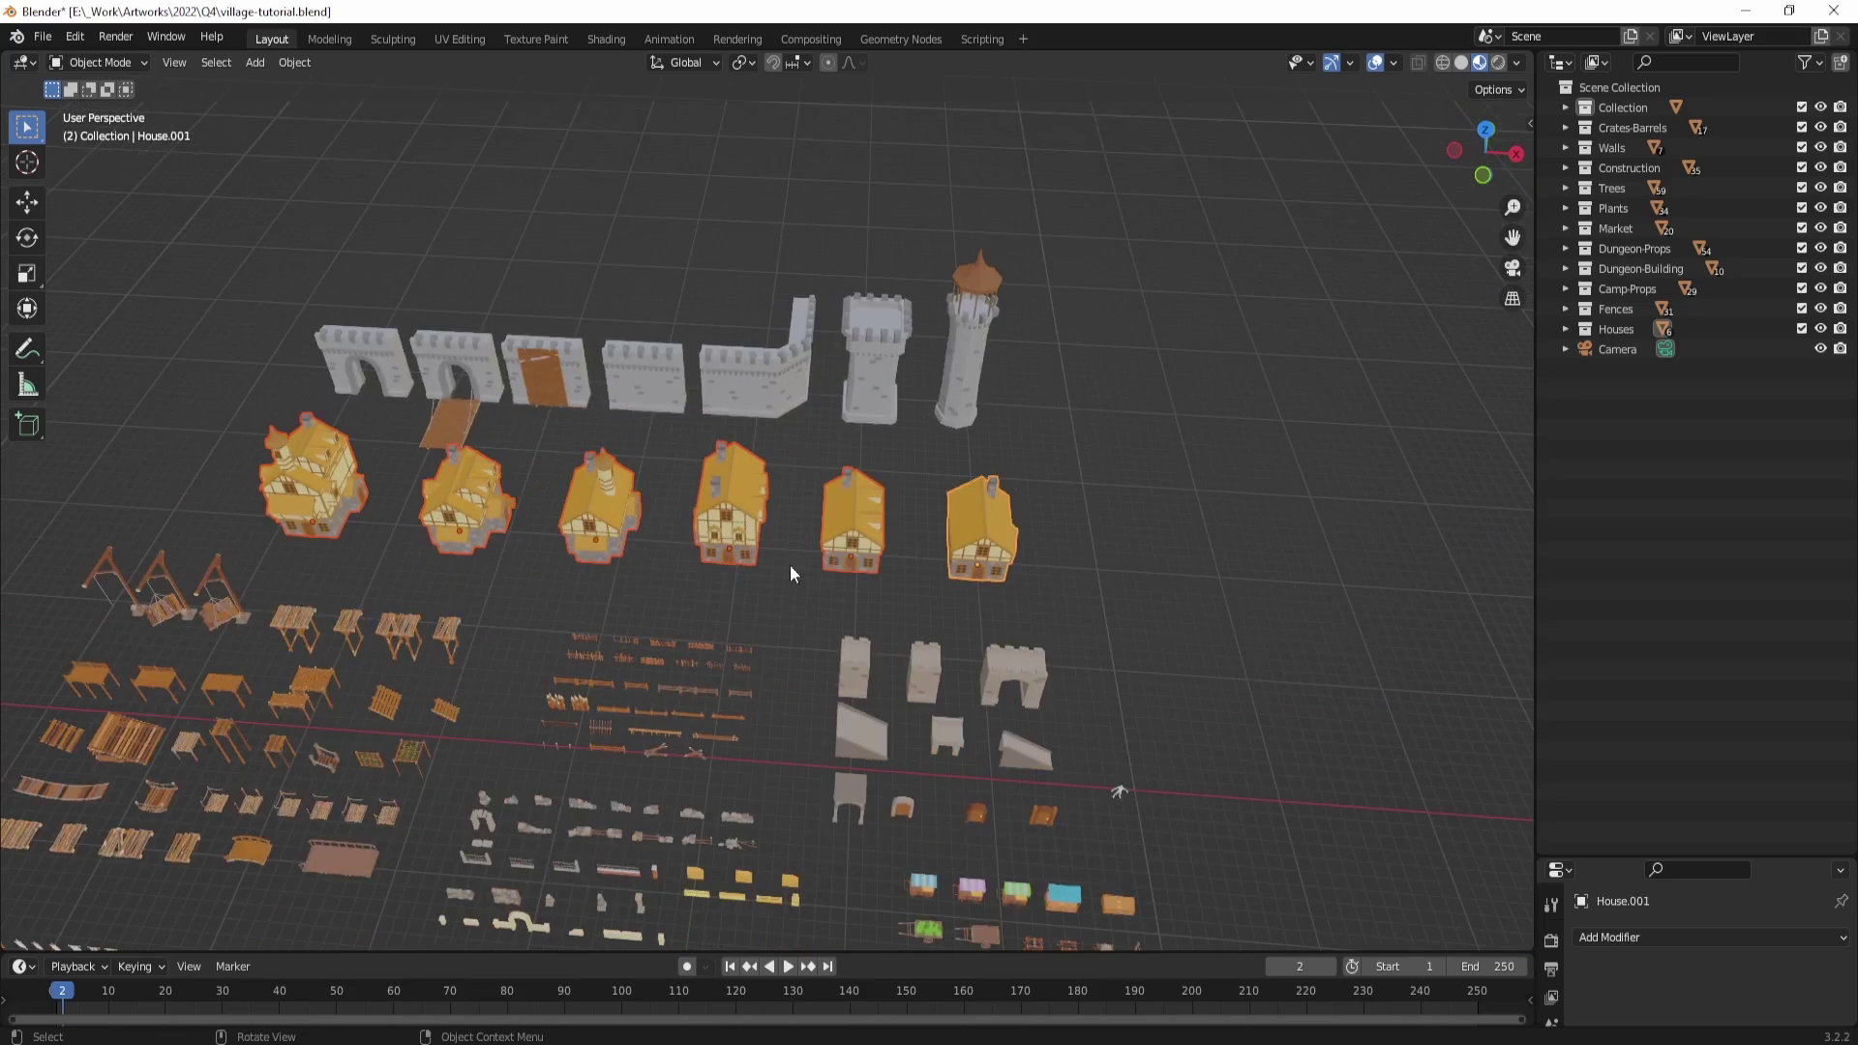
Step: Activate the Move tool and try to move the six selected houses
left_click(35, 211)
mouse_move(667, 532)
left_mouse_down()
mouse_move(600, 498)
mouse_move(639, 554)
mouse_move(693, 485)
mouse_move(677, 498)
left_mouse_up()
right_click(677, 498)
middle_click_drag(616, 548, 619, 460)
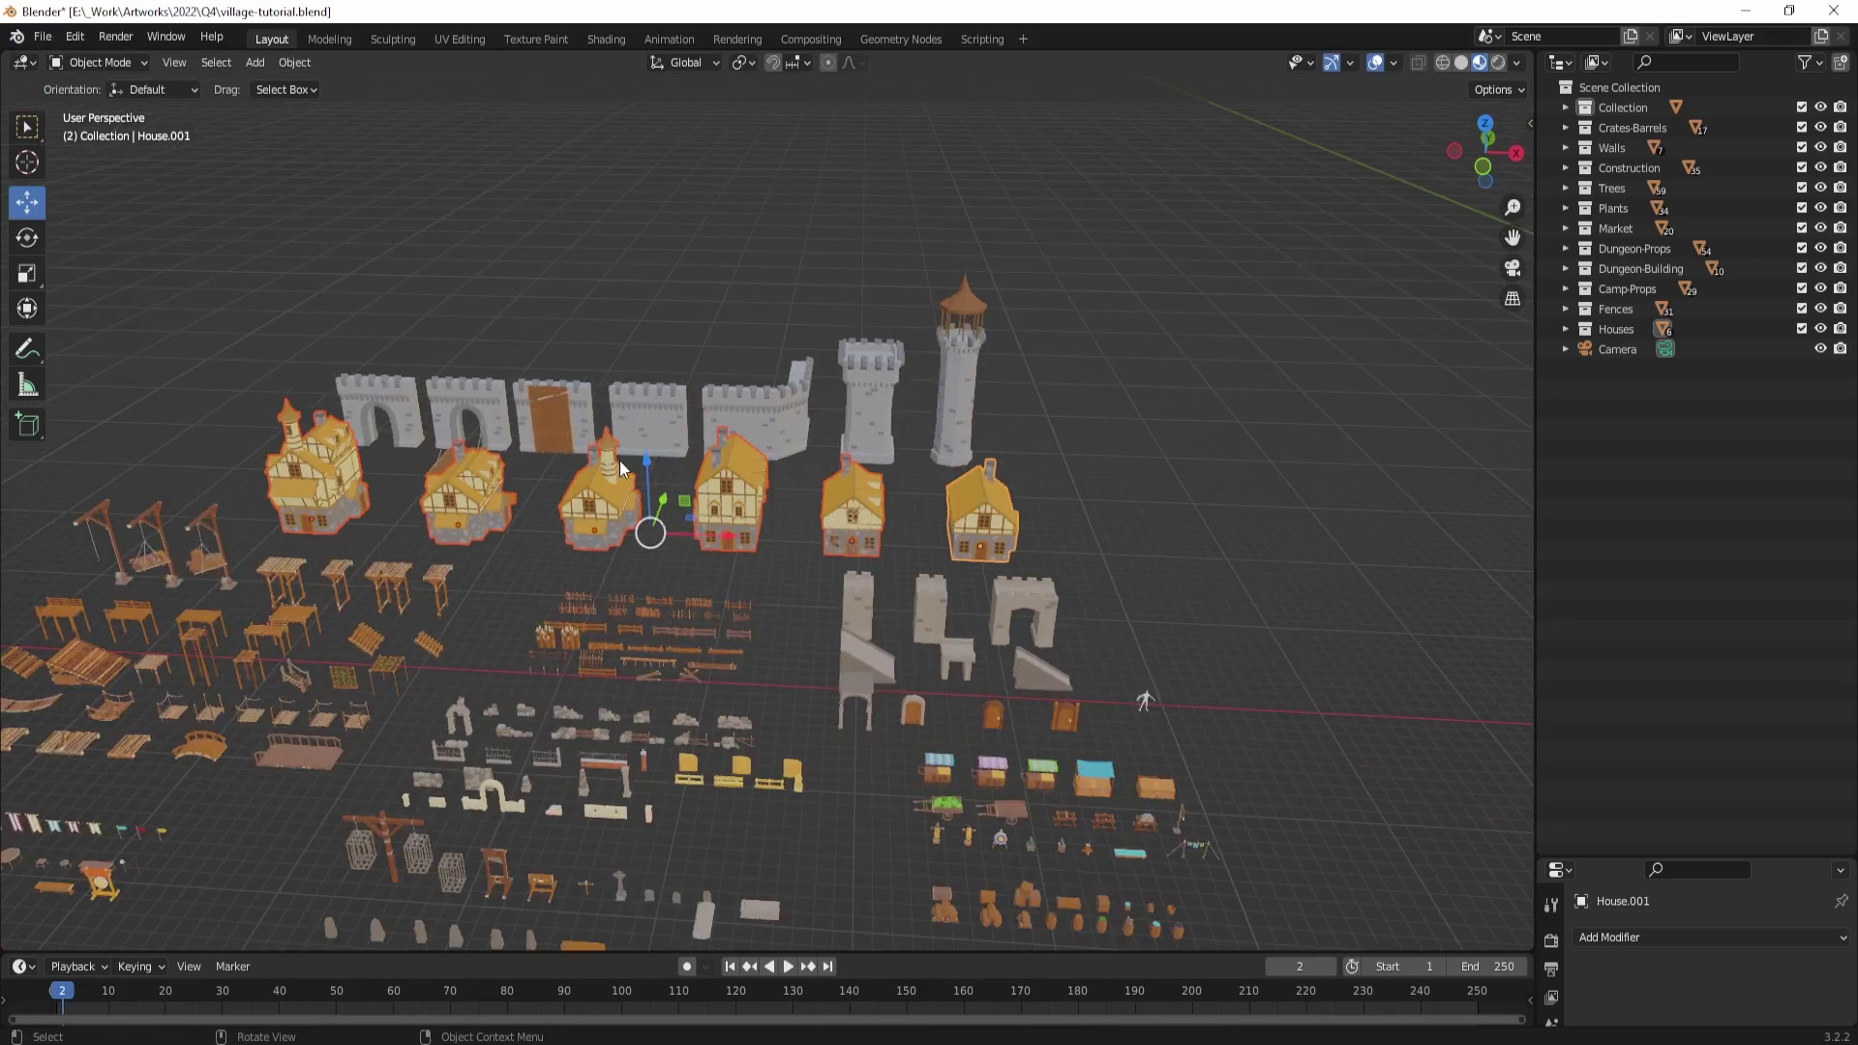
Step: Switch the active tool to Rotate, Scale and back to Select Box
scroll(619, 460, "up", 1)
key("shift+space")
key("r")
key("shift+space")
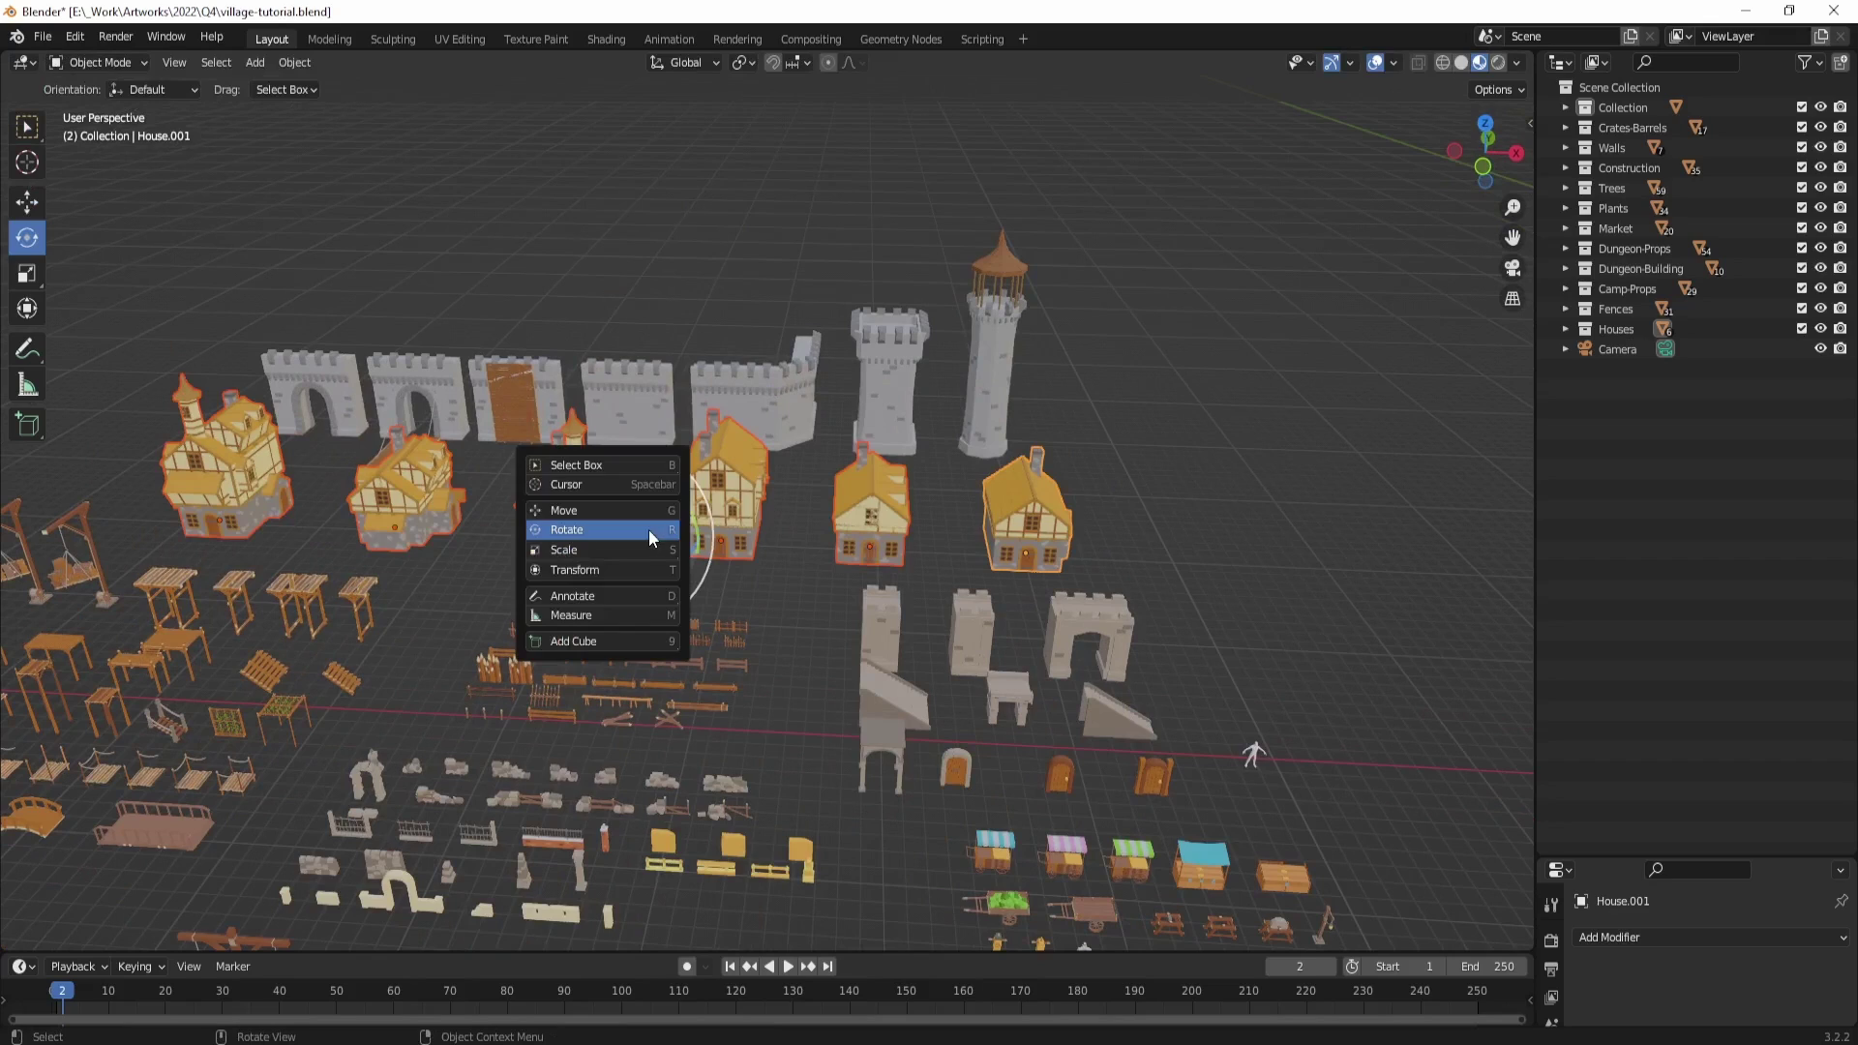
key("s")
scroll(657, 523, "down", 4)
middle_click_drag(657, 524, 735, 508)
left_click(37, 135)
scroll(735, 508, "up", 4)
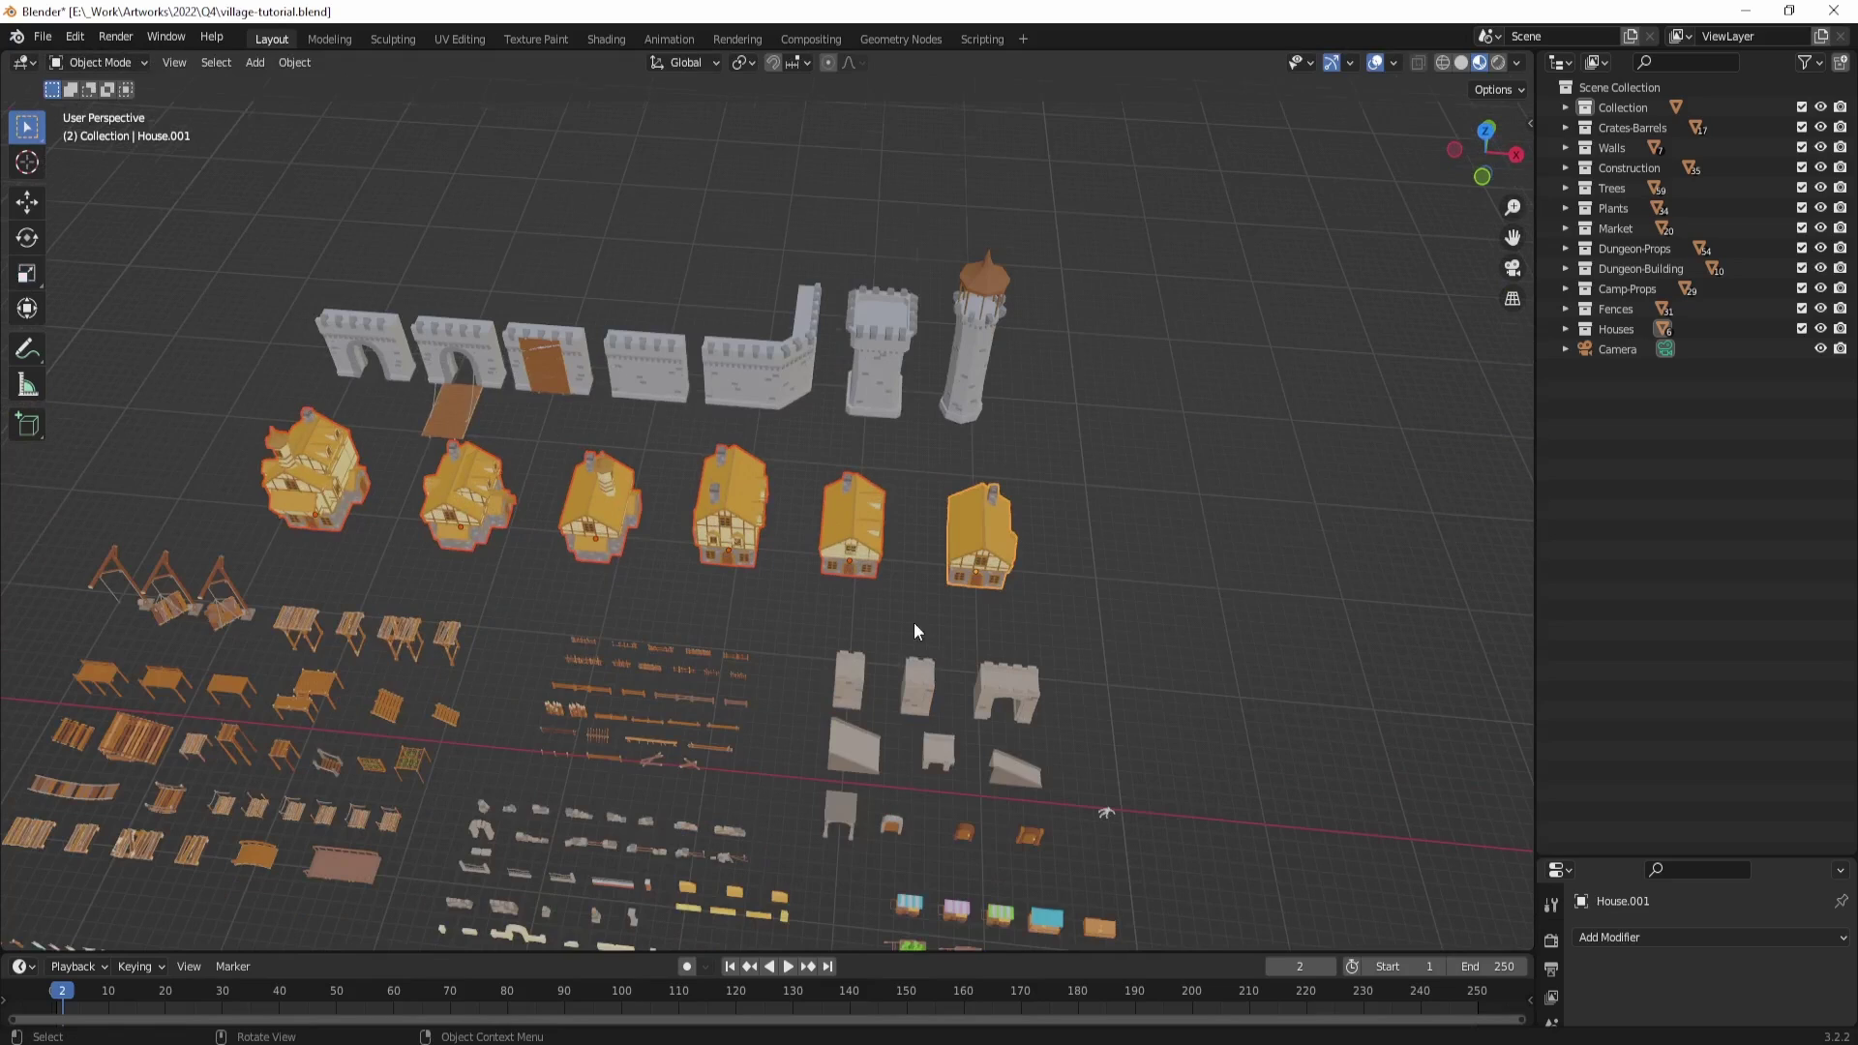
Step: Select every object in the scene and try to move them all together
scroll(918, 631, "down", 3)
middle_click_drag(917, 630, 852, 666)
key("a")
key("g")
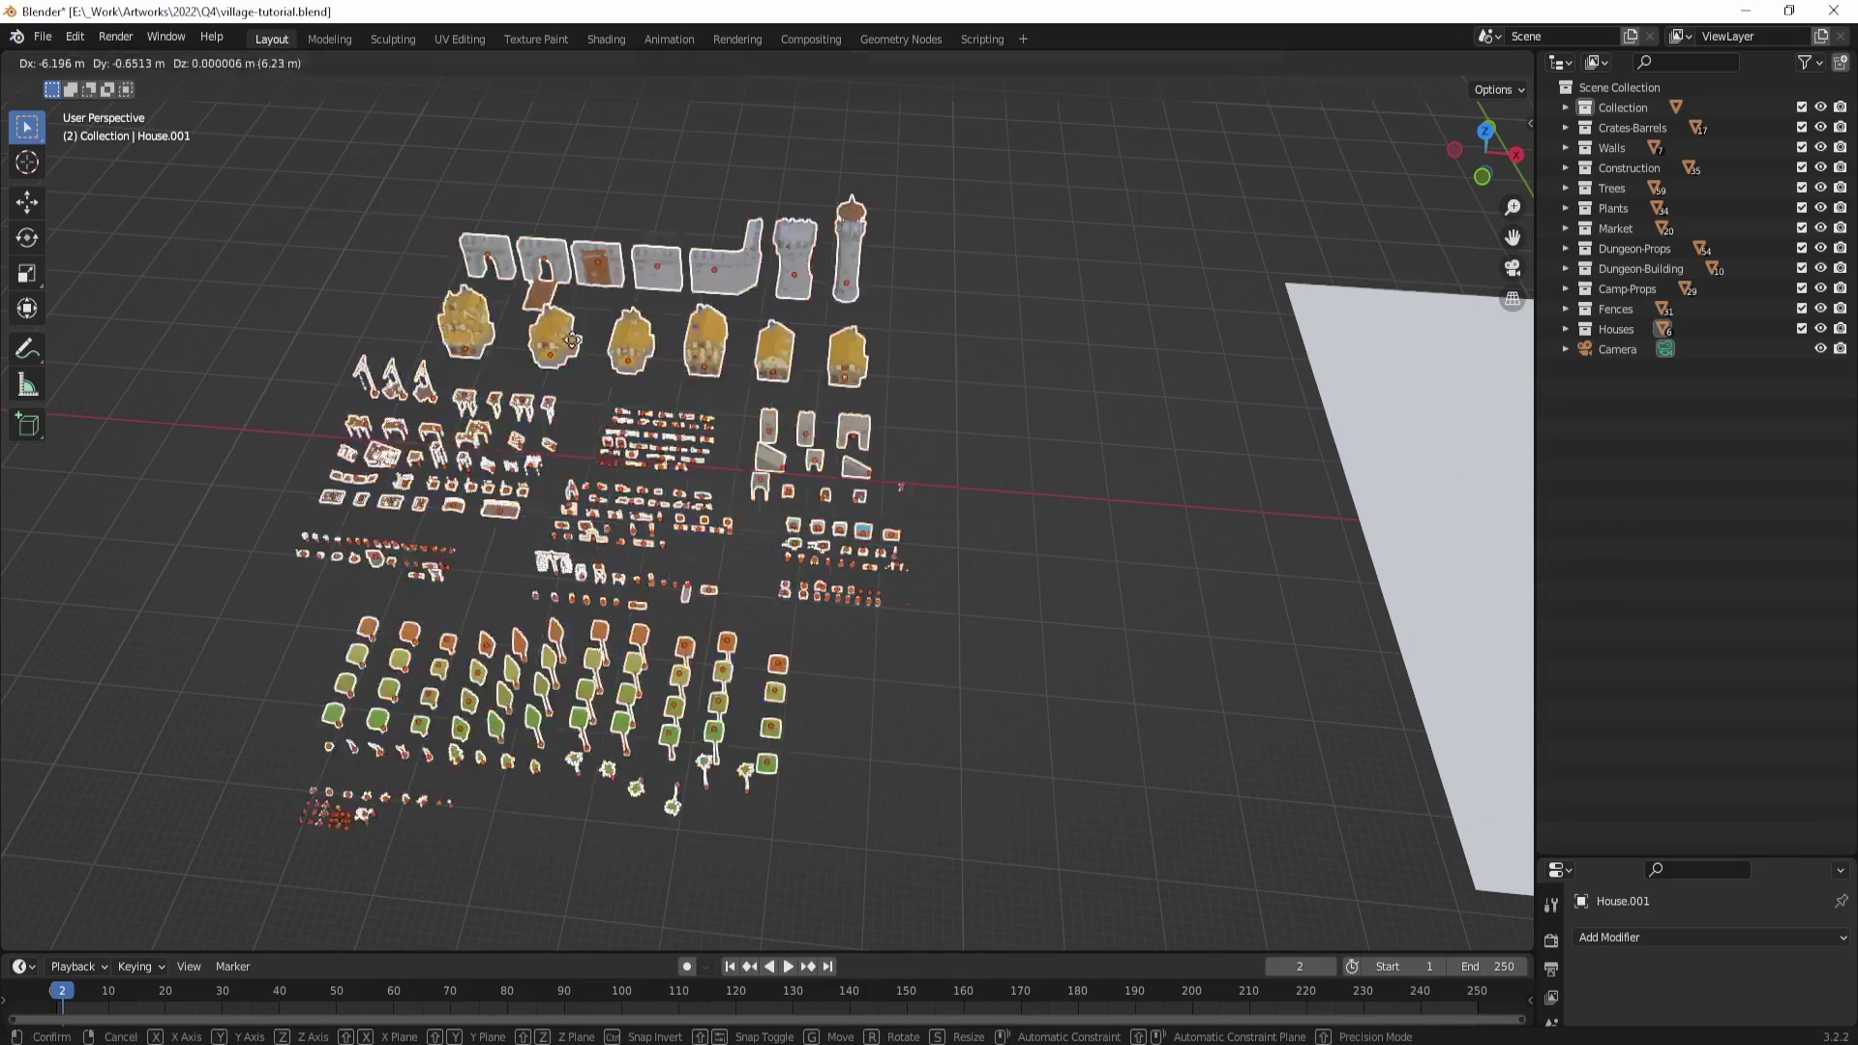
left_click(651, 379)
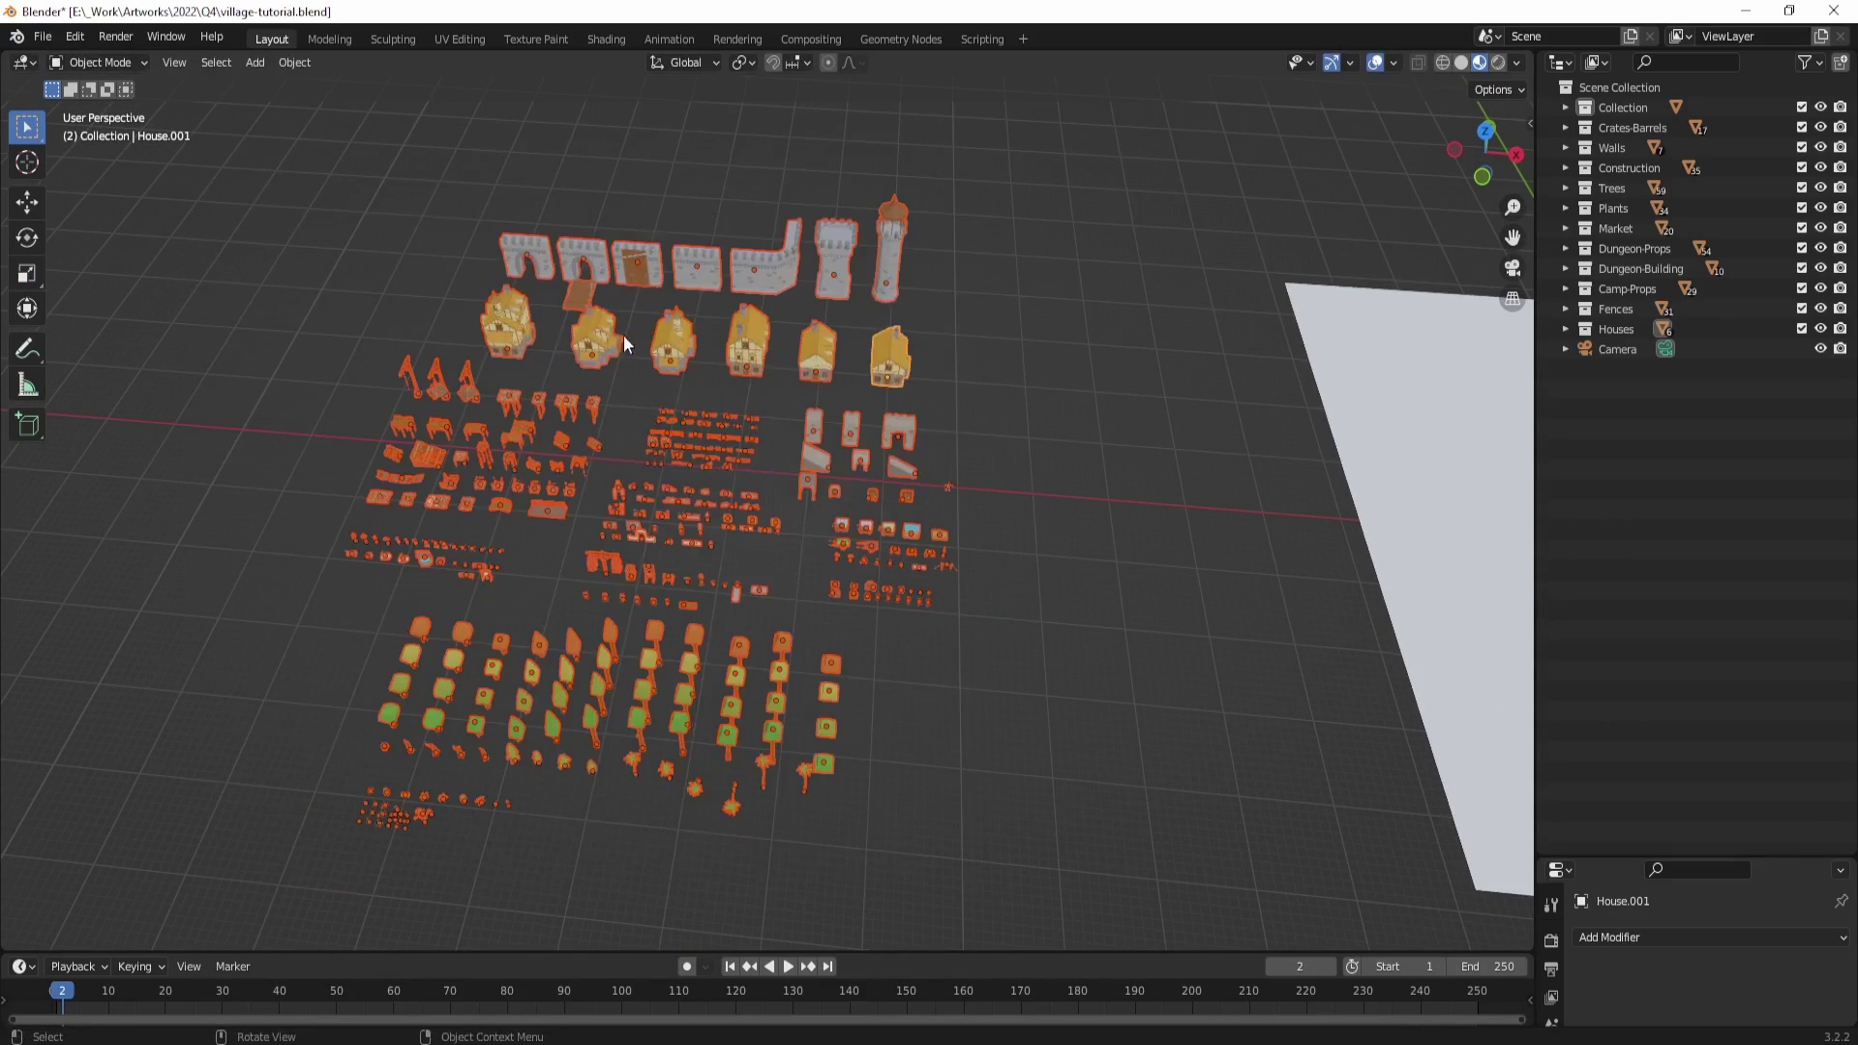
Step: Reduce the selection to the six houses in the row
left_click(577, 343)
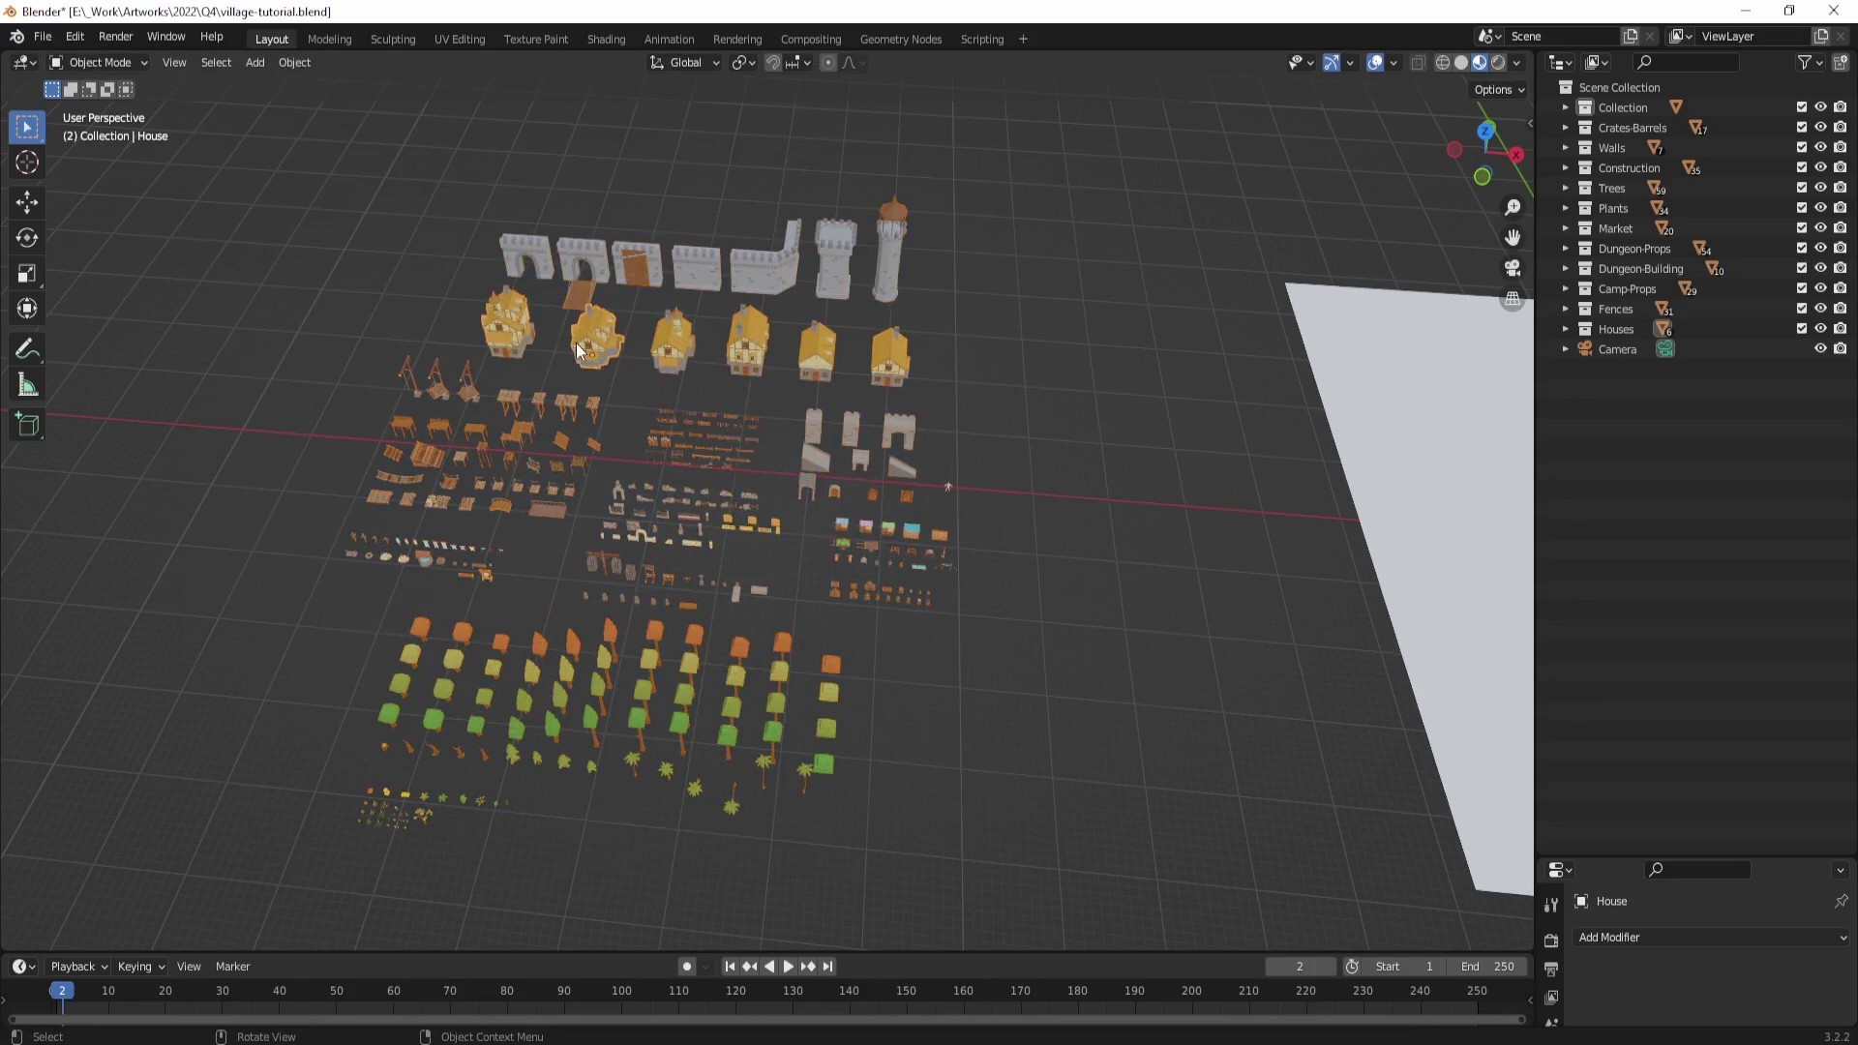
left_click(793, 362)
middle_click_drag(793, 362, 692, 369, "shift")
left_click(419, 339)
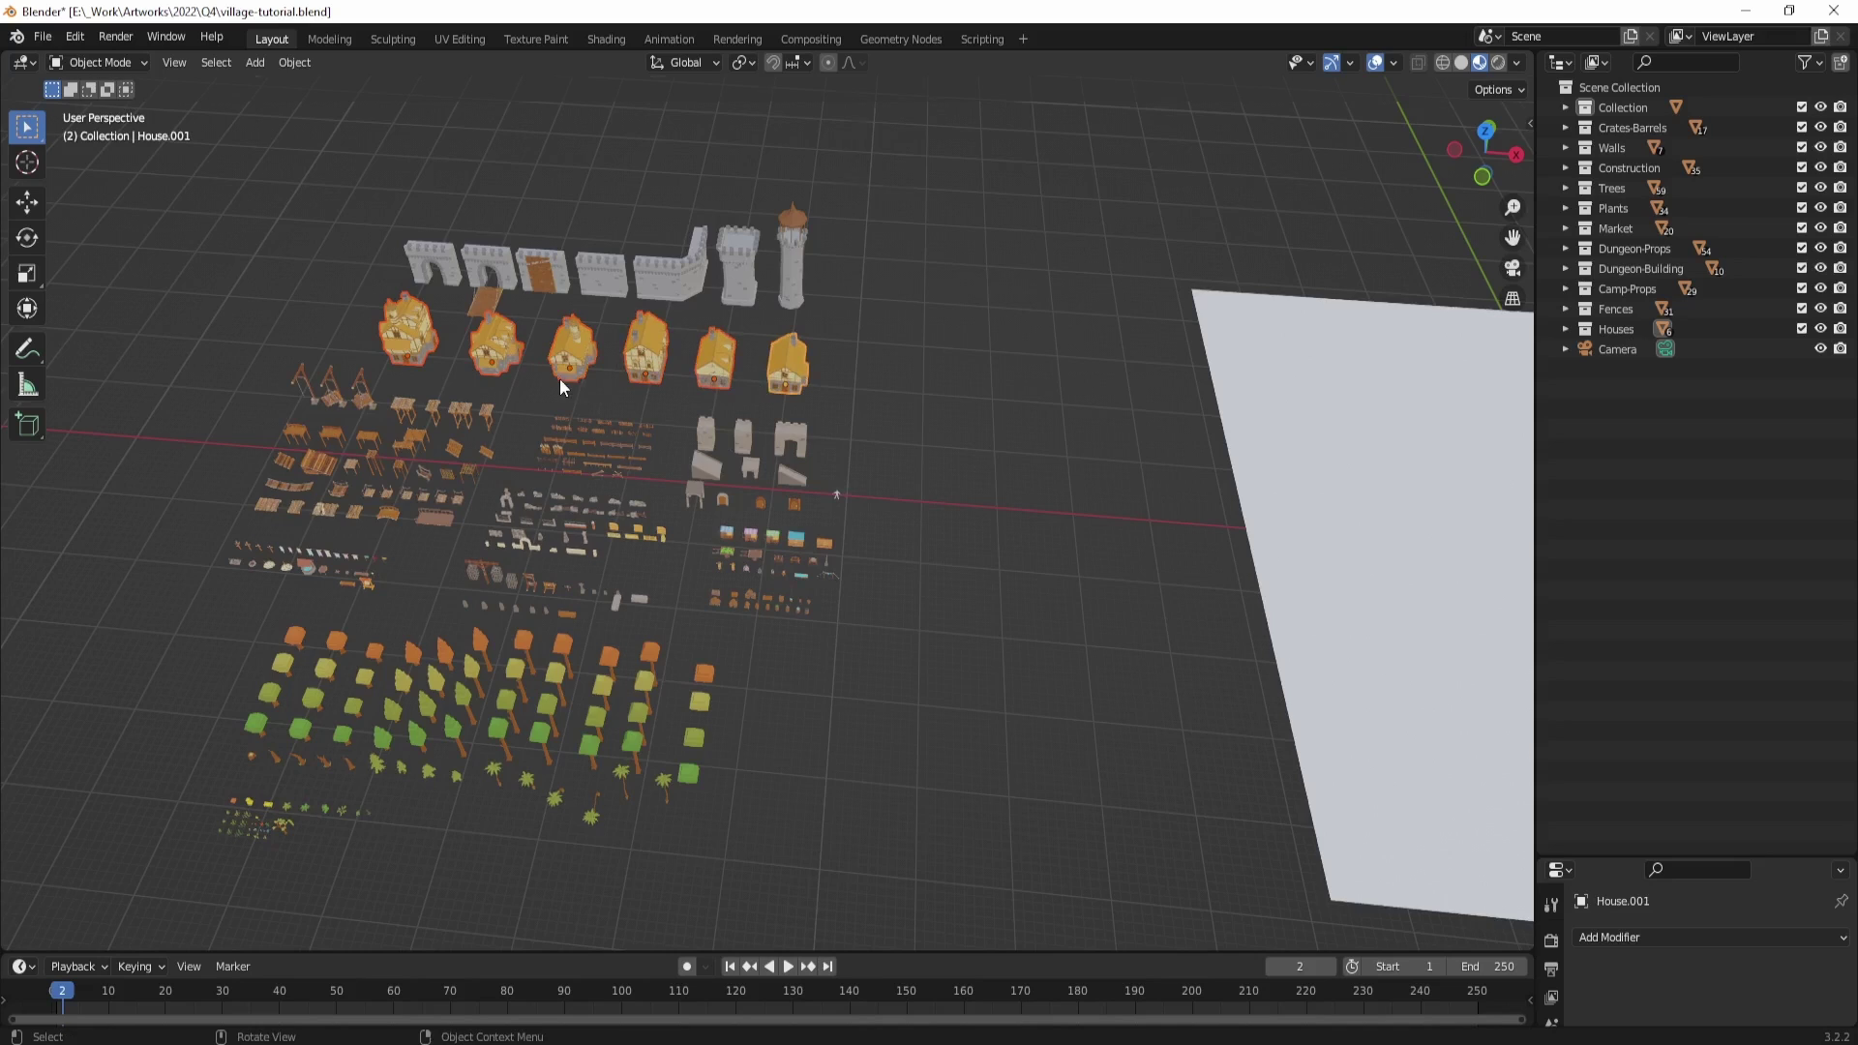
Step: Duplicate the six houses in place and undo the duplication
scroll(559, 379, "up", 3)
key("shift+d")
left_click(552, 392)
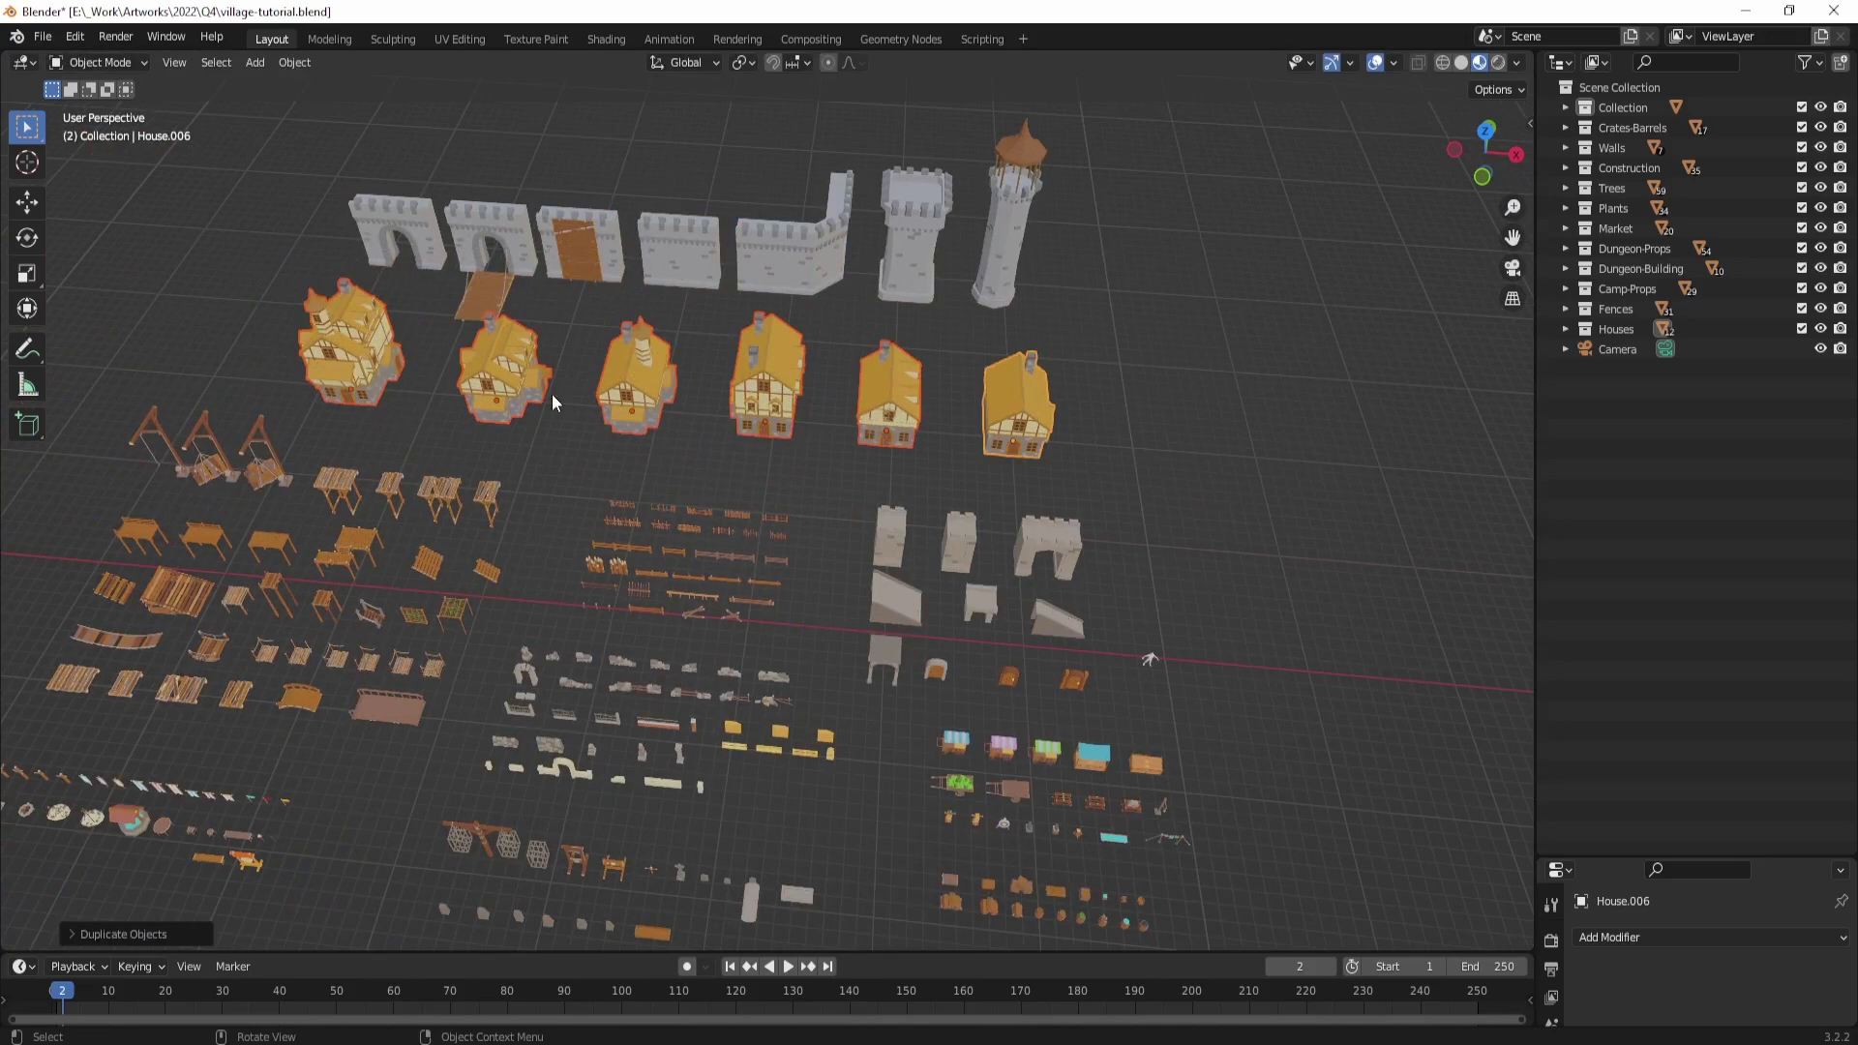
key("ctrl+z")
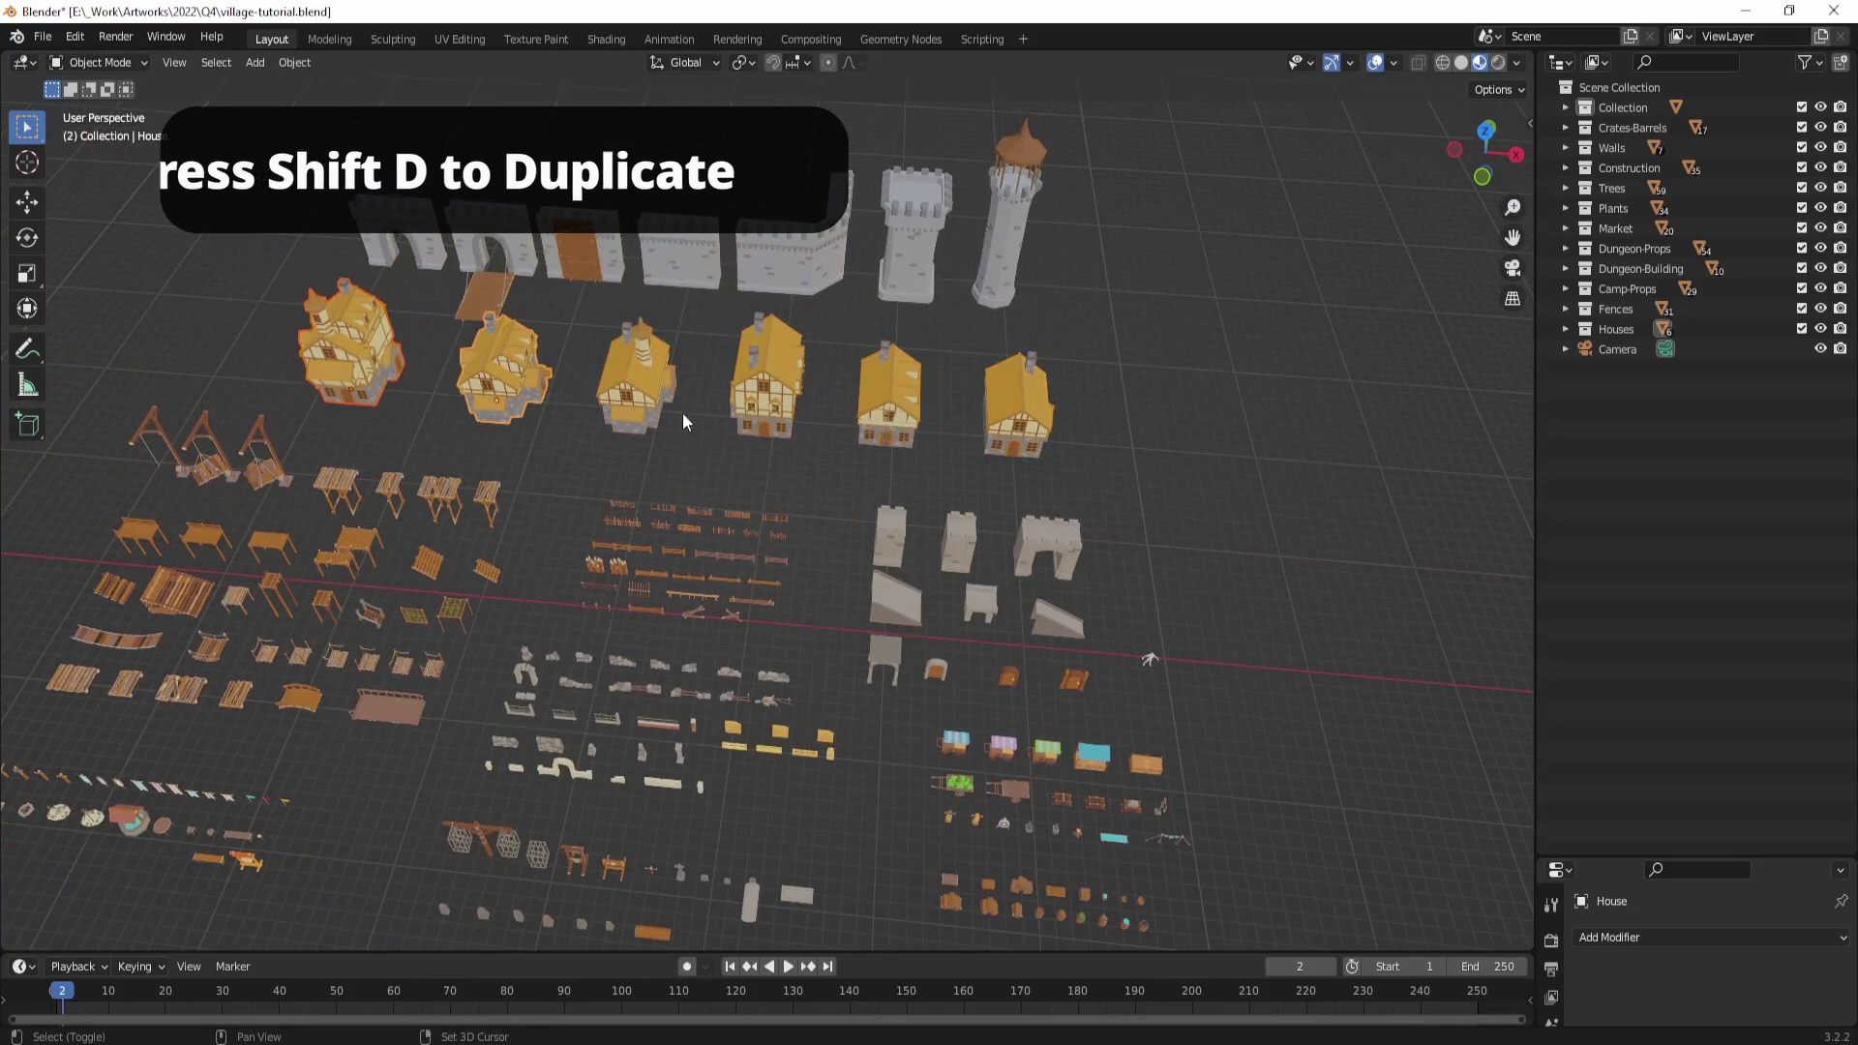
Step: Duplicate the six houses and move the copies along the X axis to the edge of the white ground plane
key("shift+d")
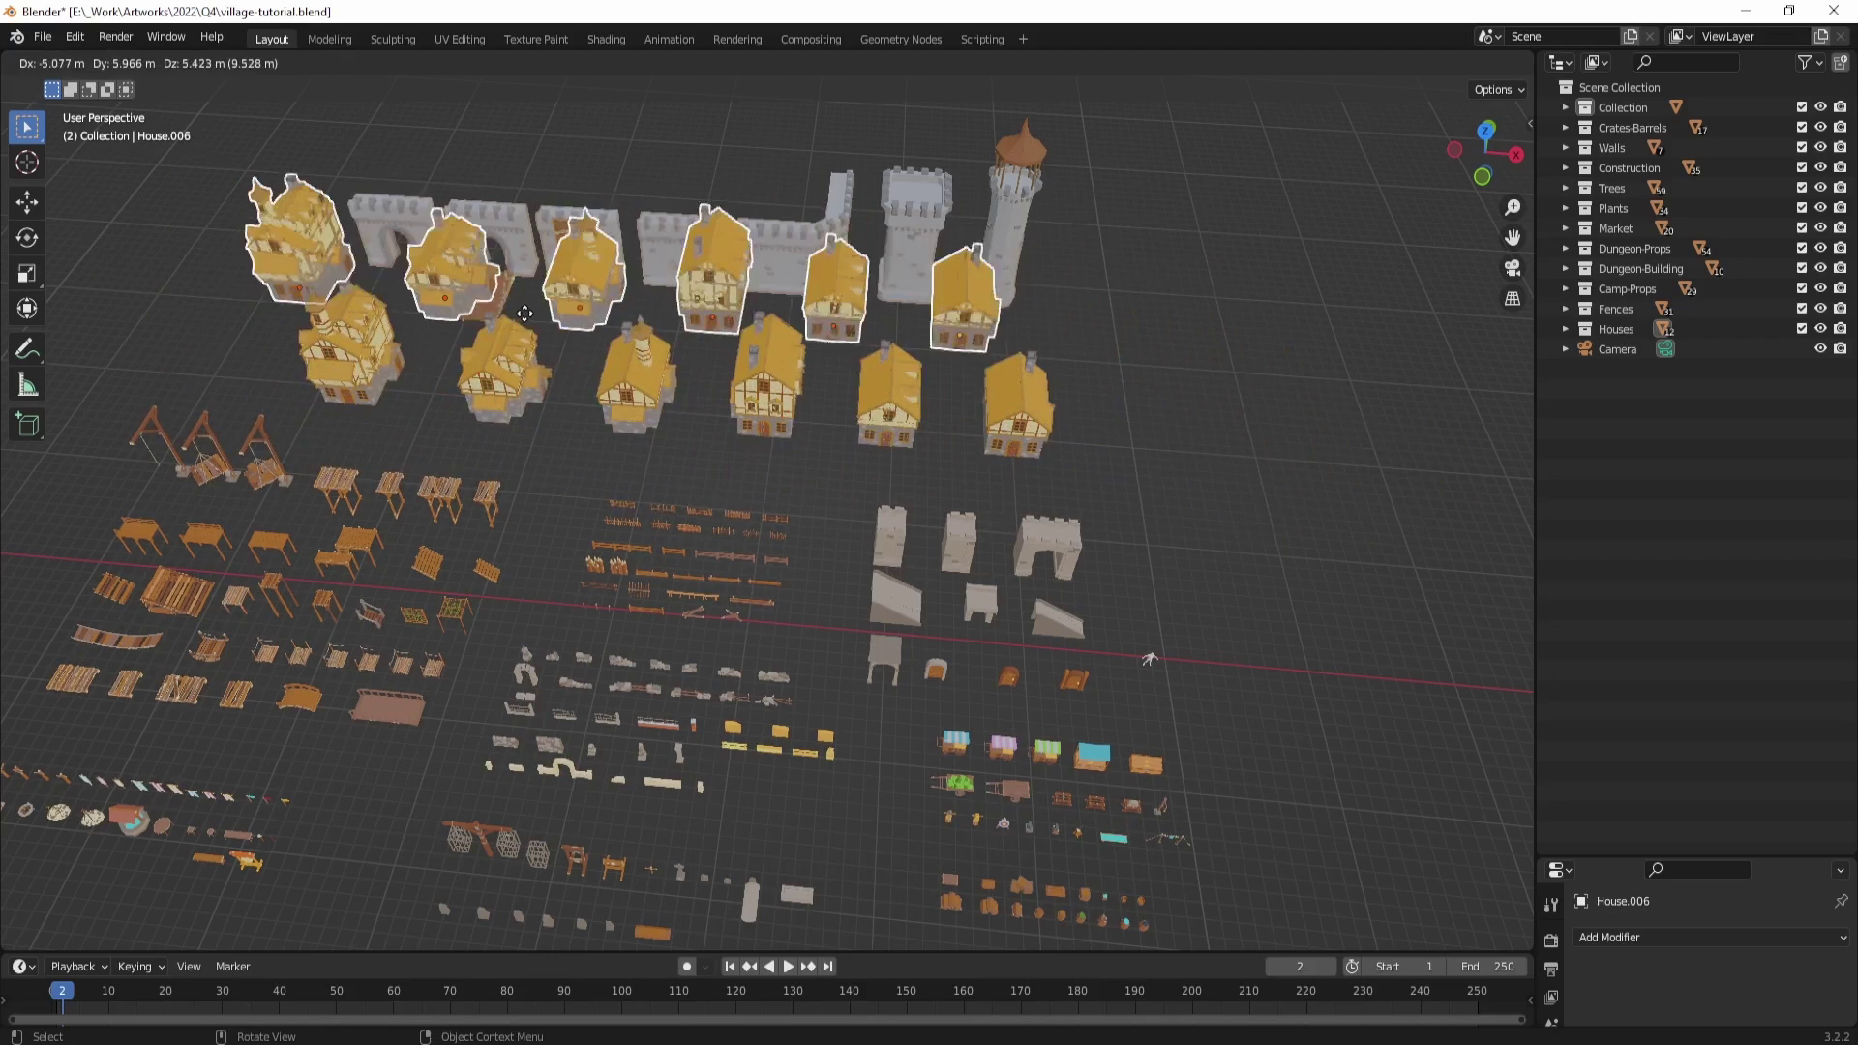
key("Escape")
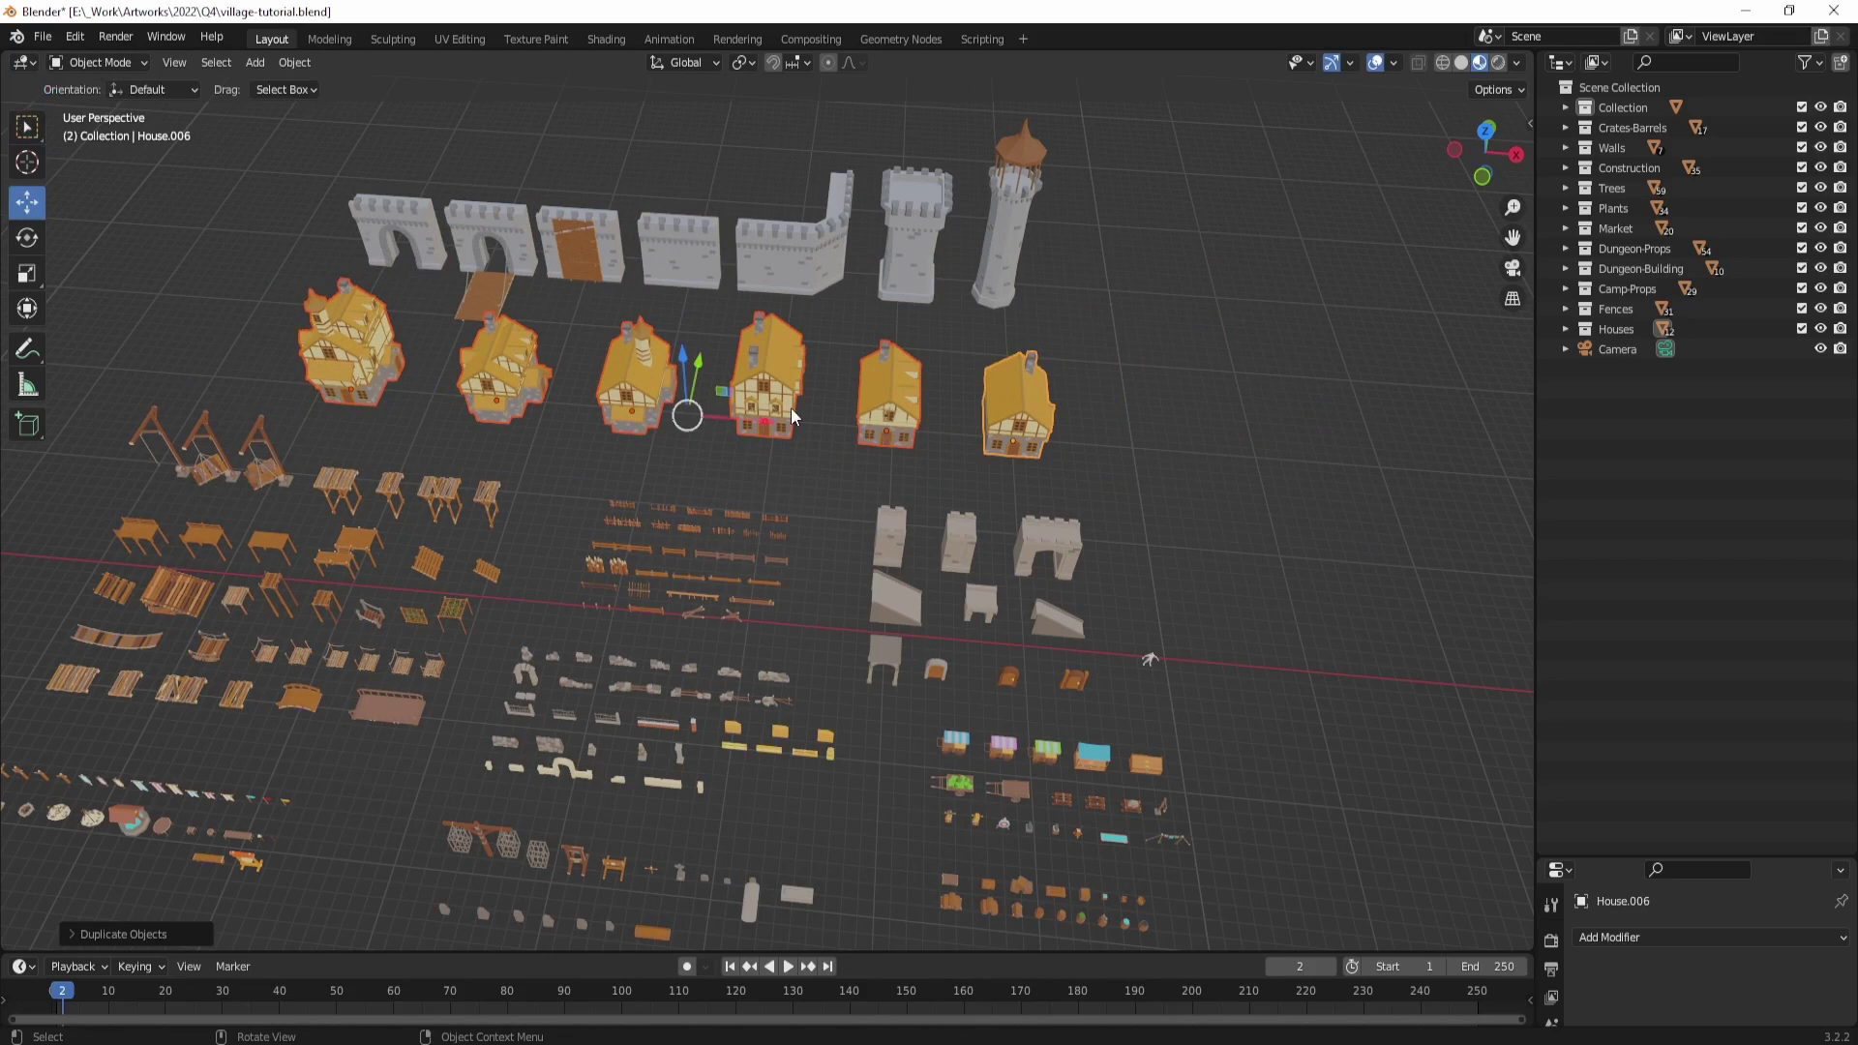
left_click_drag(735, 418, 1780, 525)
scroll(706, 502, "down", 5)
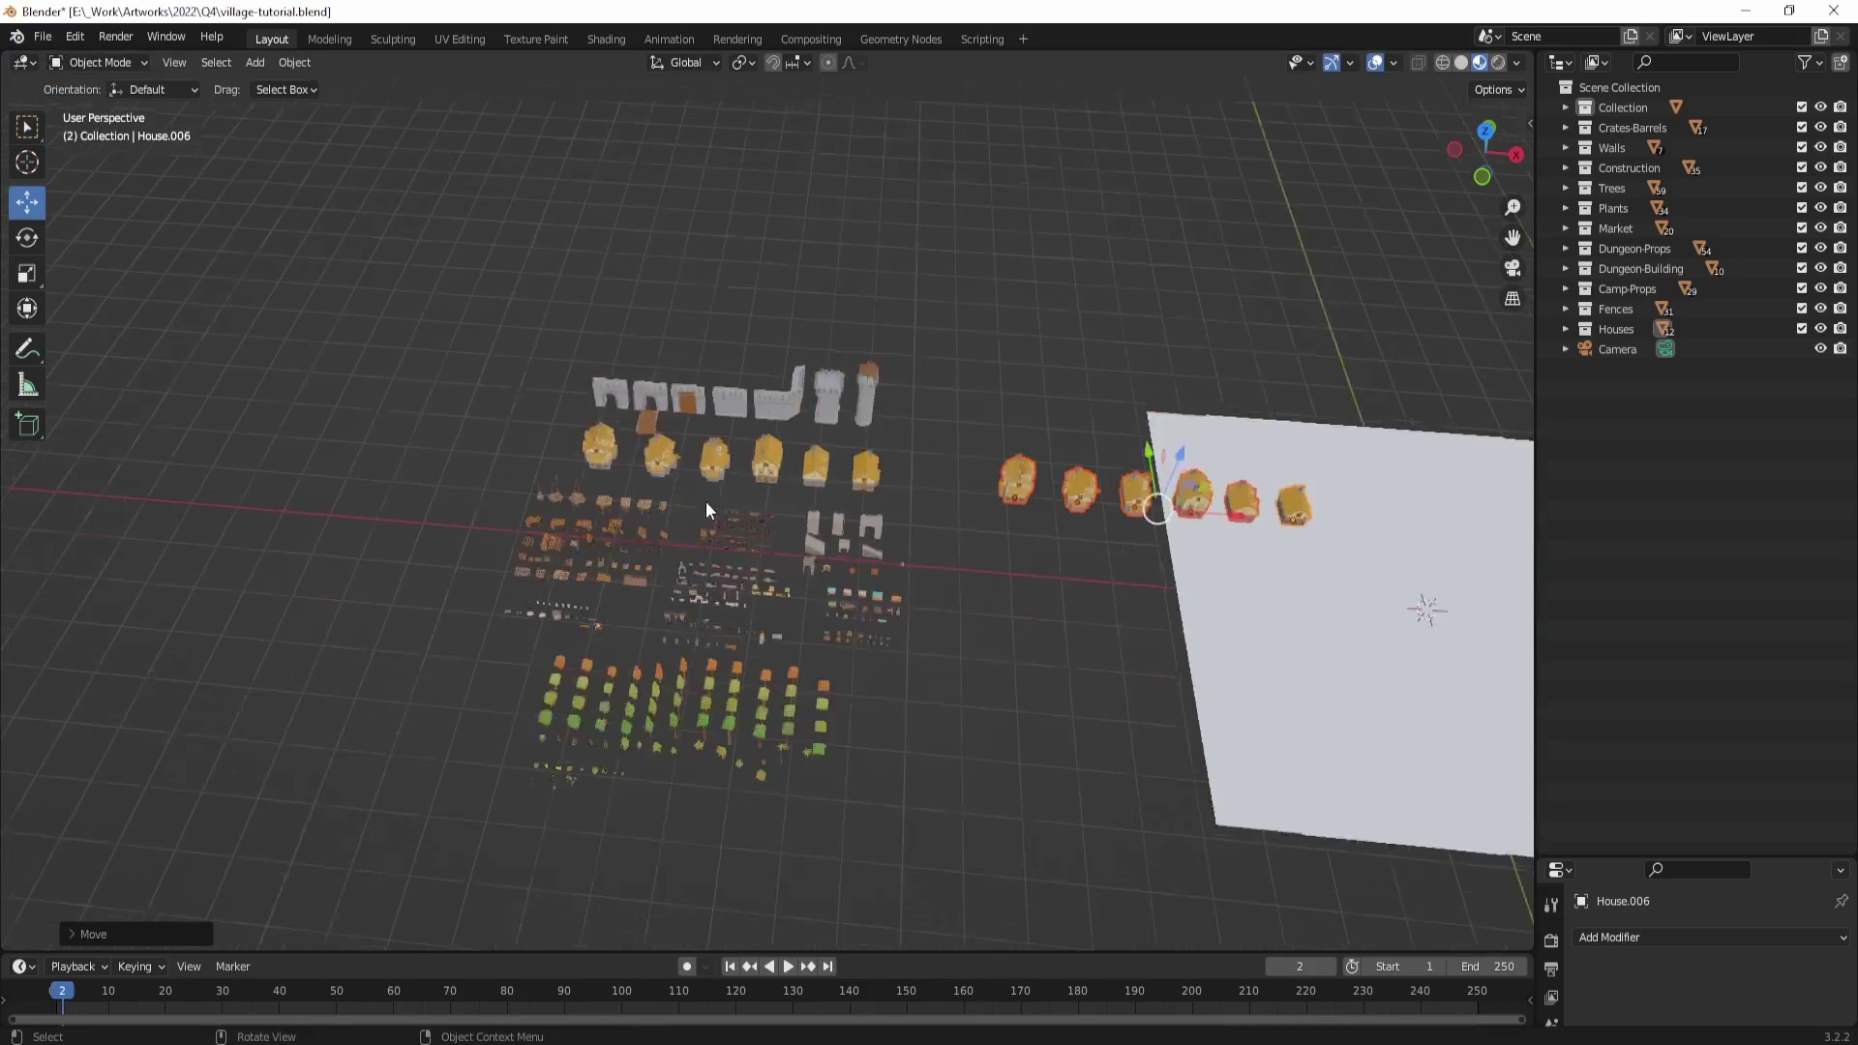
scroll(706, 501, "down", 1)
Step: Move the six house copies onto the ground plane in top view, by about 47 m and 10 m horizontally
middle_click_drag(1186, 566, 672, 454, "shift")
scroll(671, 454, "up", 4)
middle_click_drag(1113, 532, 770, 476)
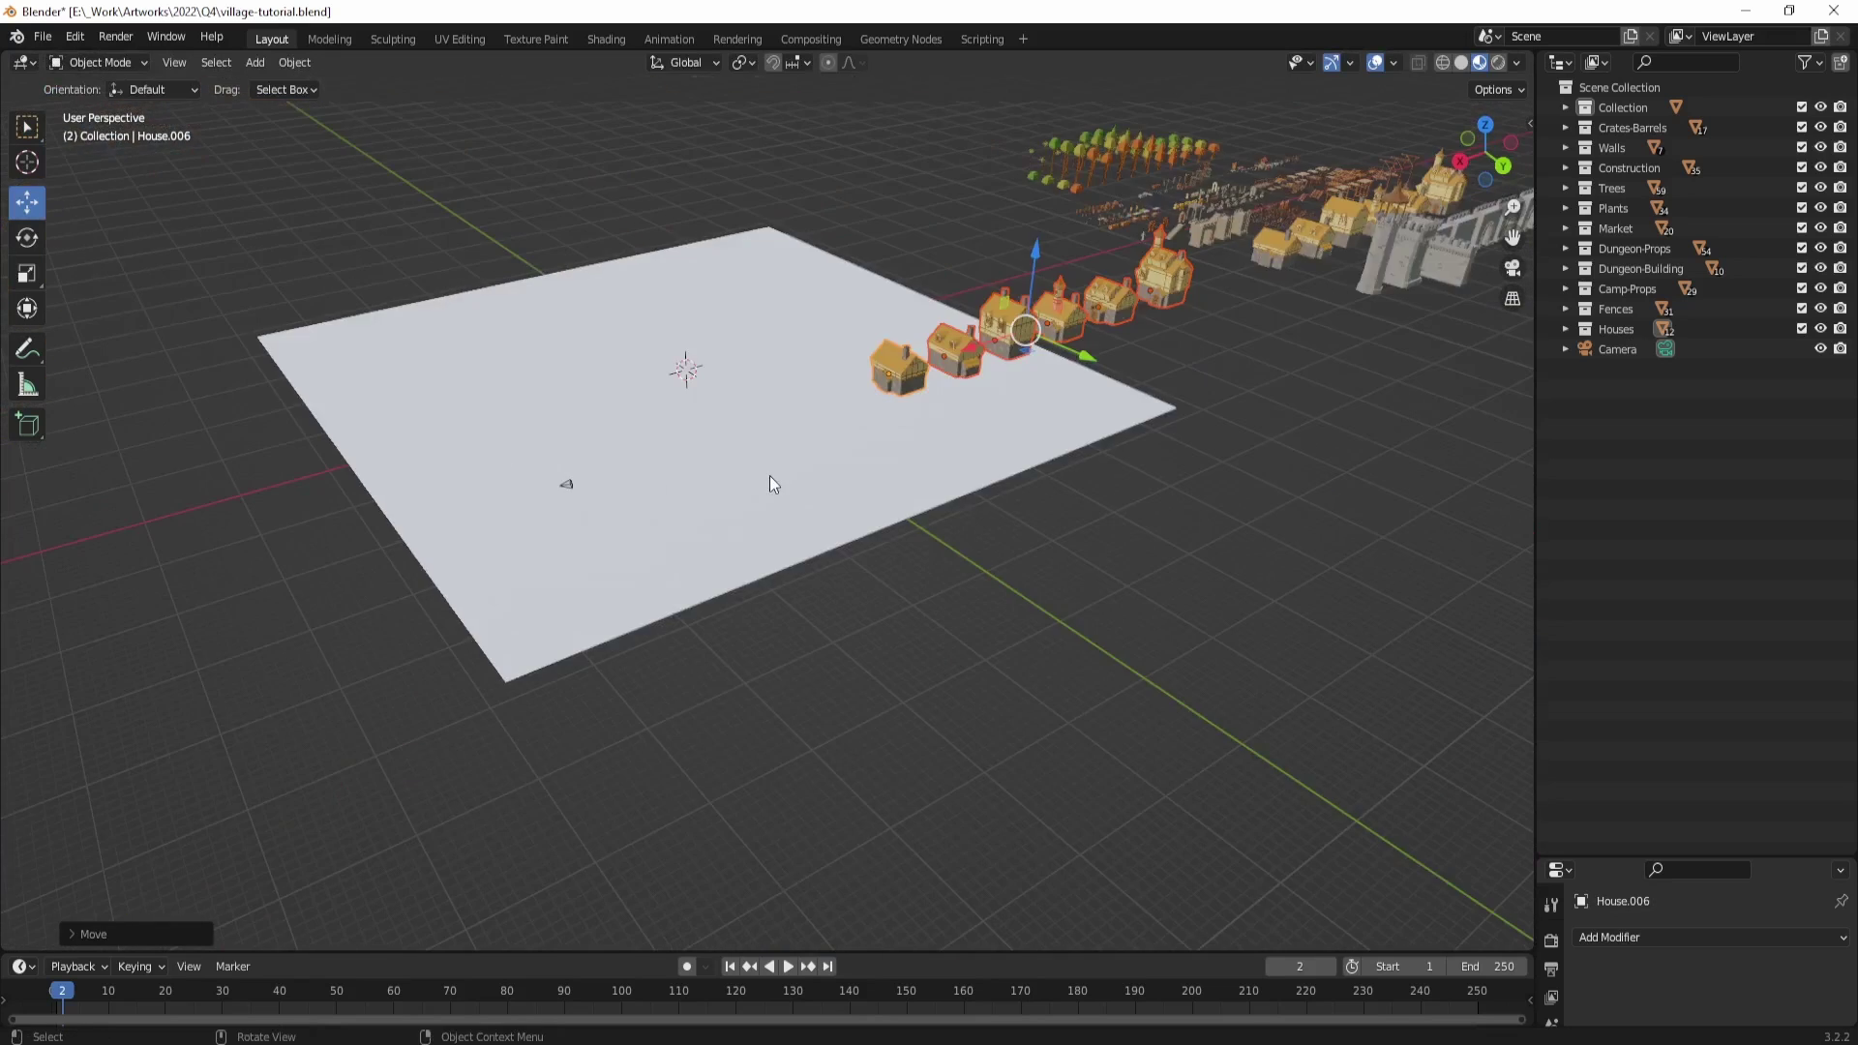
key("KP_7")
key("g")
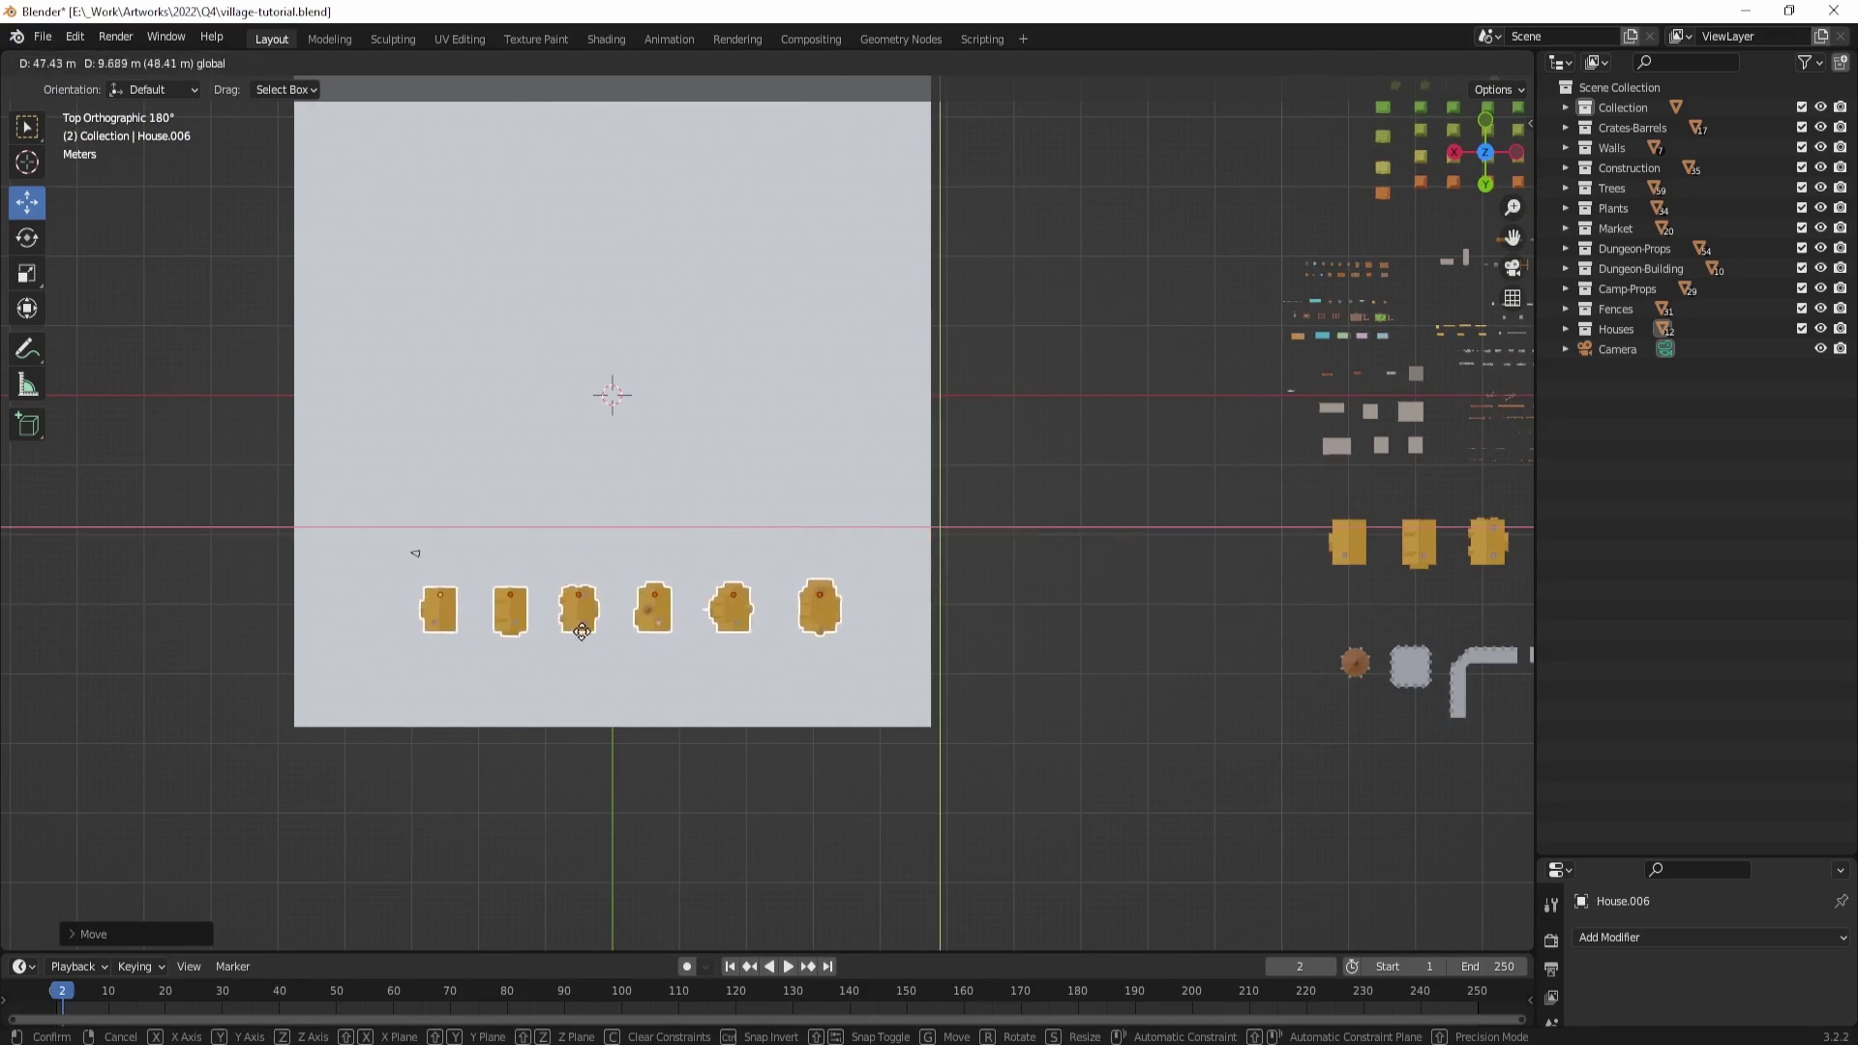
left_click(582, 632)
Step: Select the camera beside the nearest copied house and switch the viewport to the camera's view
middle_click_drag(581, 632, 688, 461)
scroll(987, 527, "up", 3)
left_click(1038, 519)
scroll(1043, 538, "up", 5)
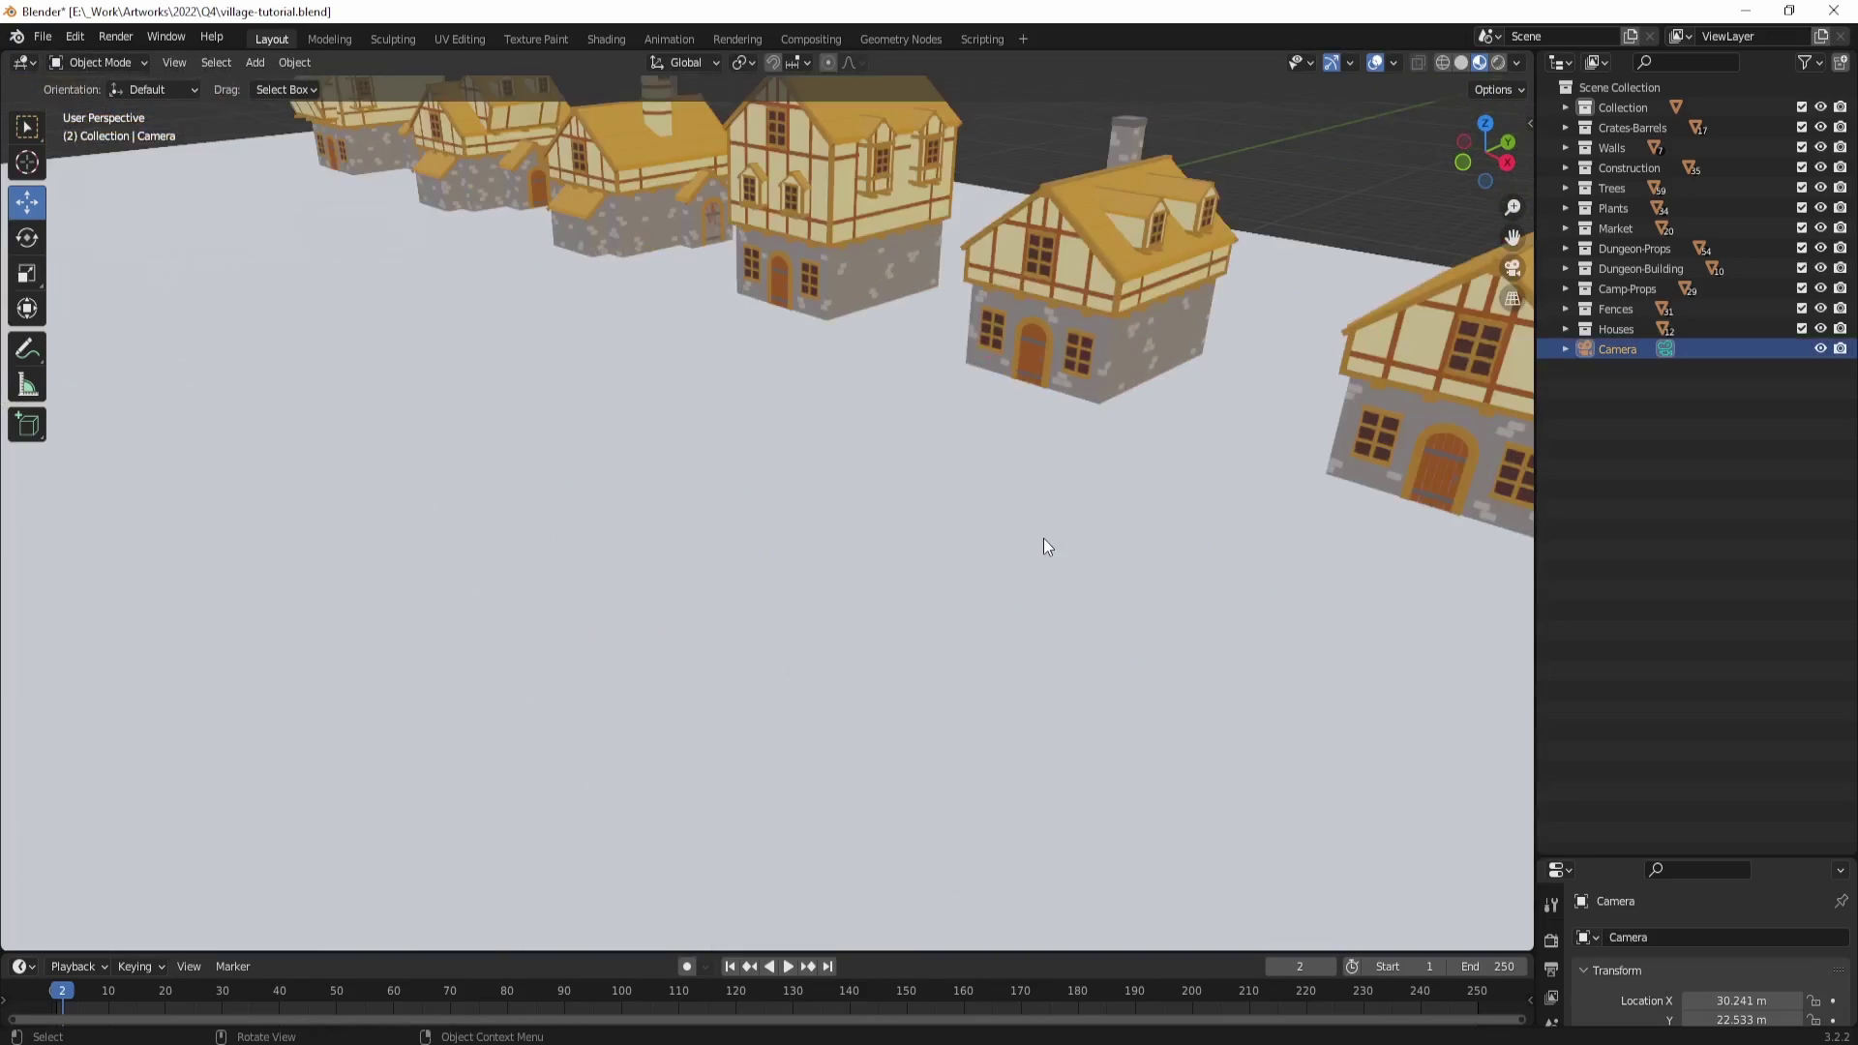
scroll(1049, 536, "down", 5)
right_click(1033, 518)
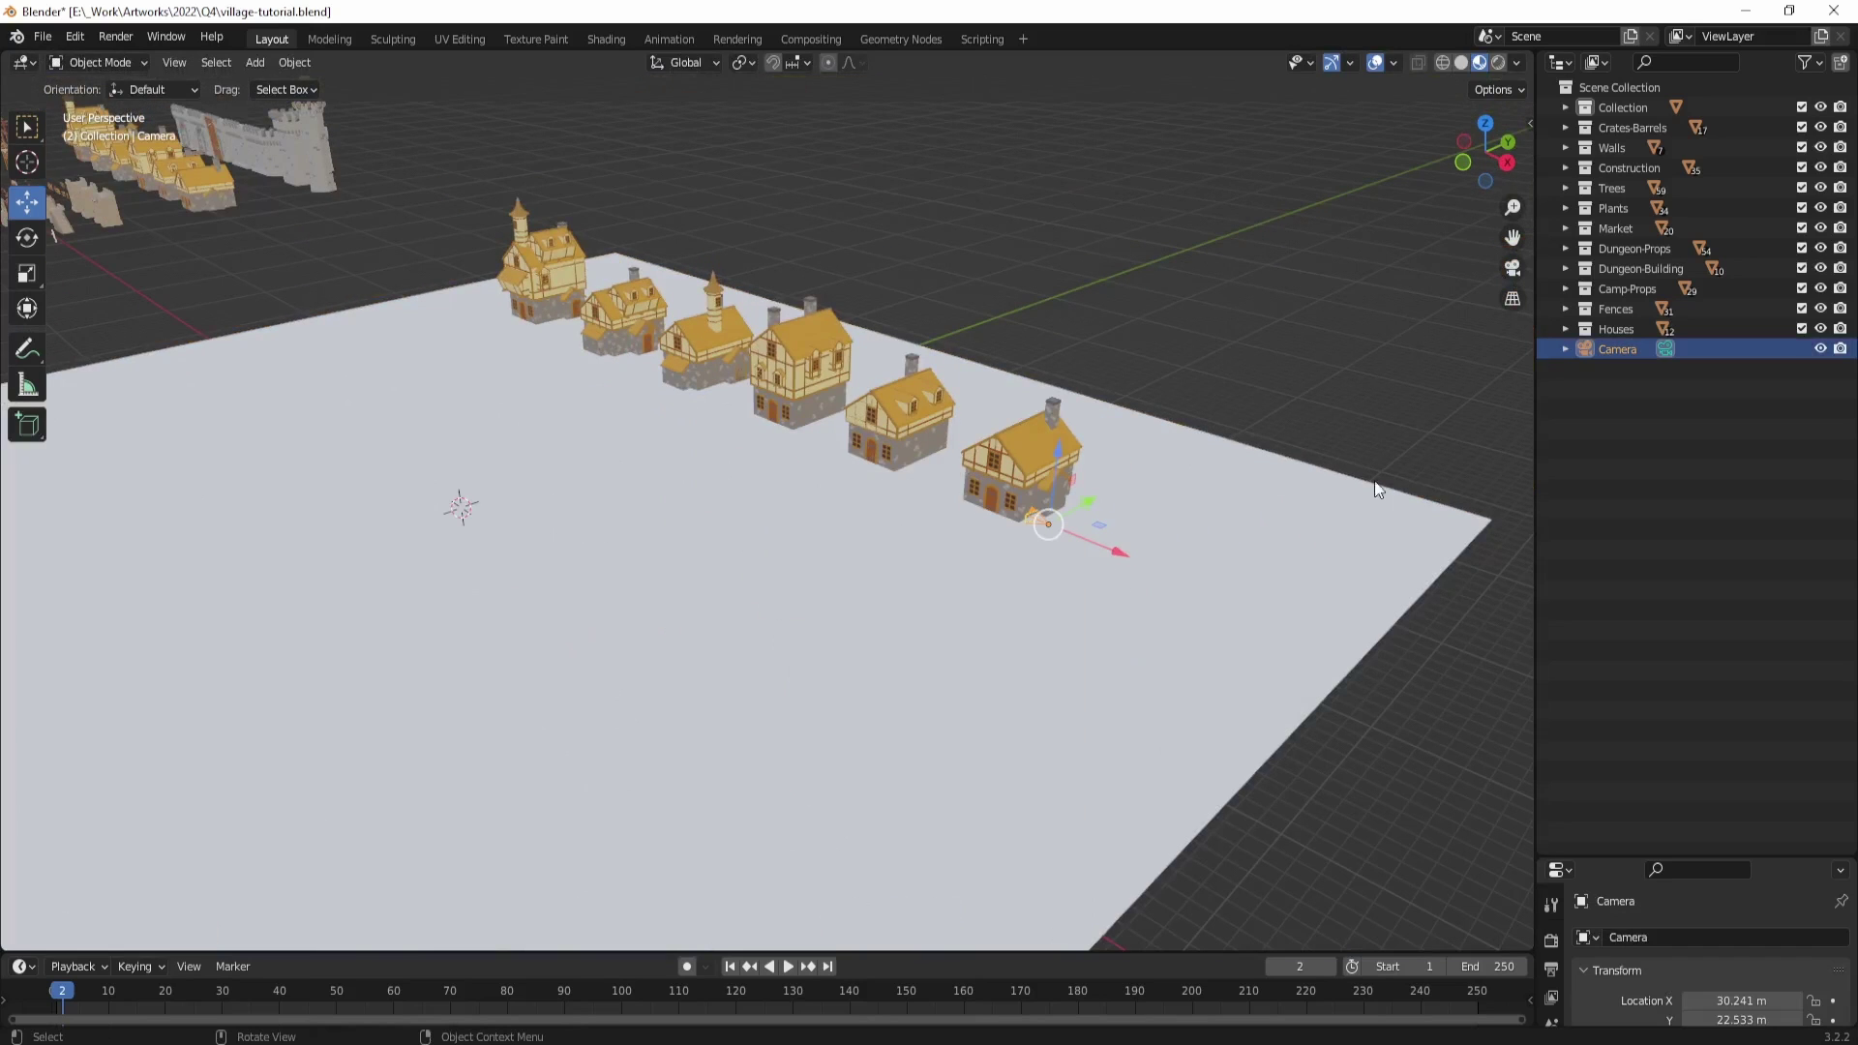
left_click(1513, 269)
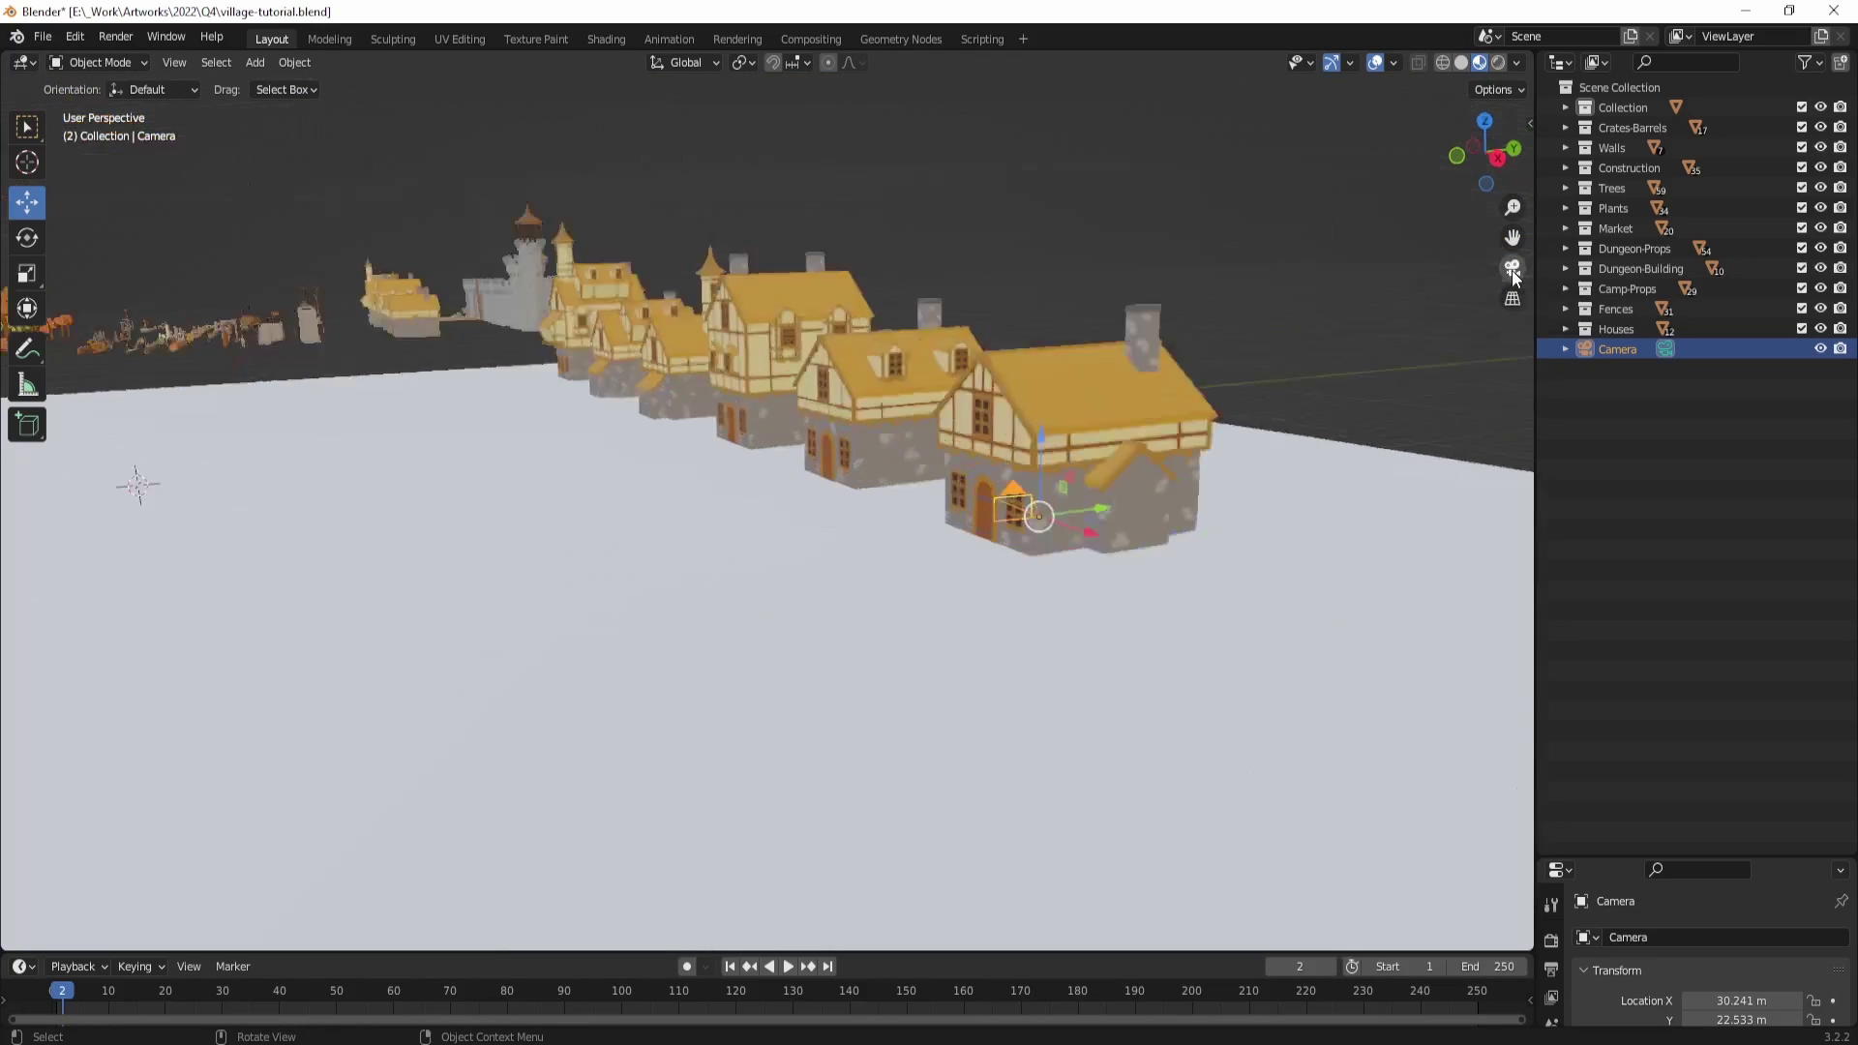
Step: Select the six copied houses and move the row about 4.5 m along the Y axis, away from the camera
left_click(698, 496)
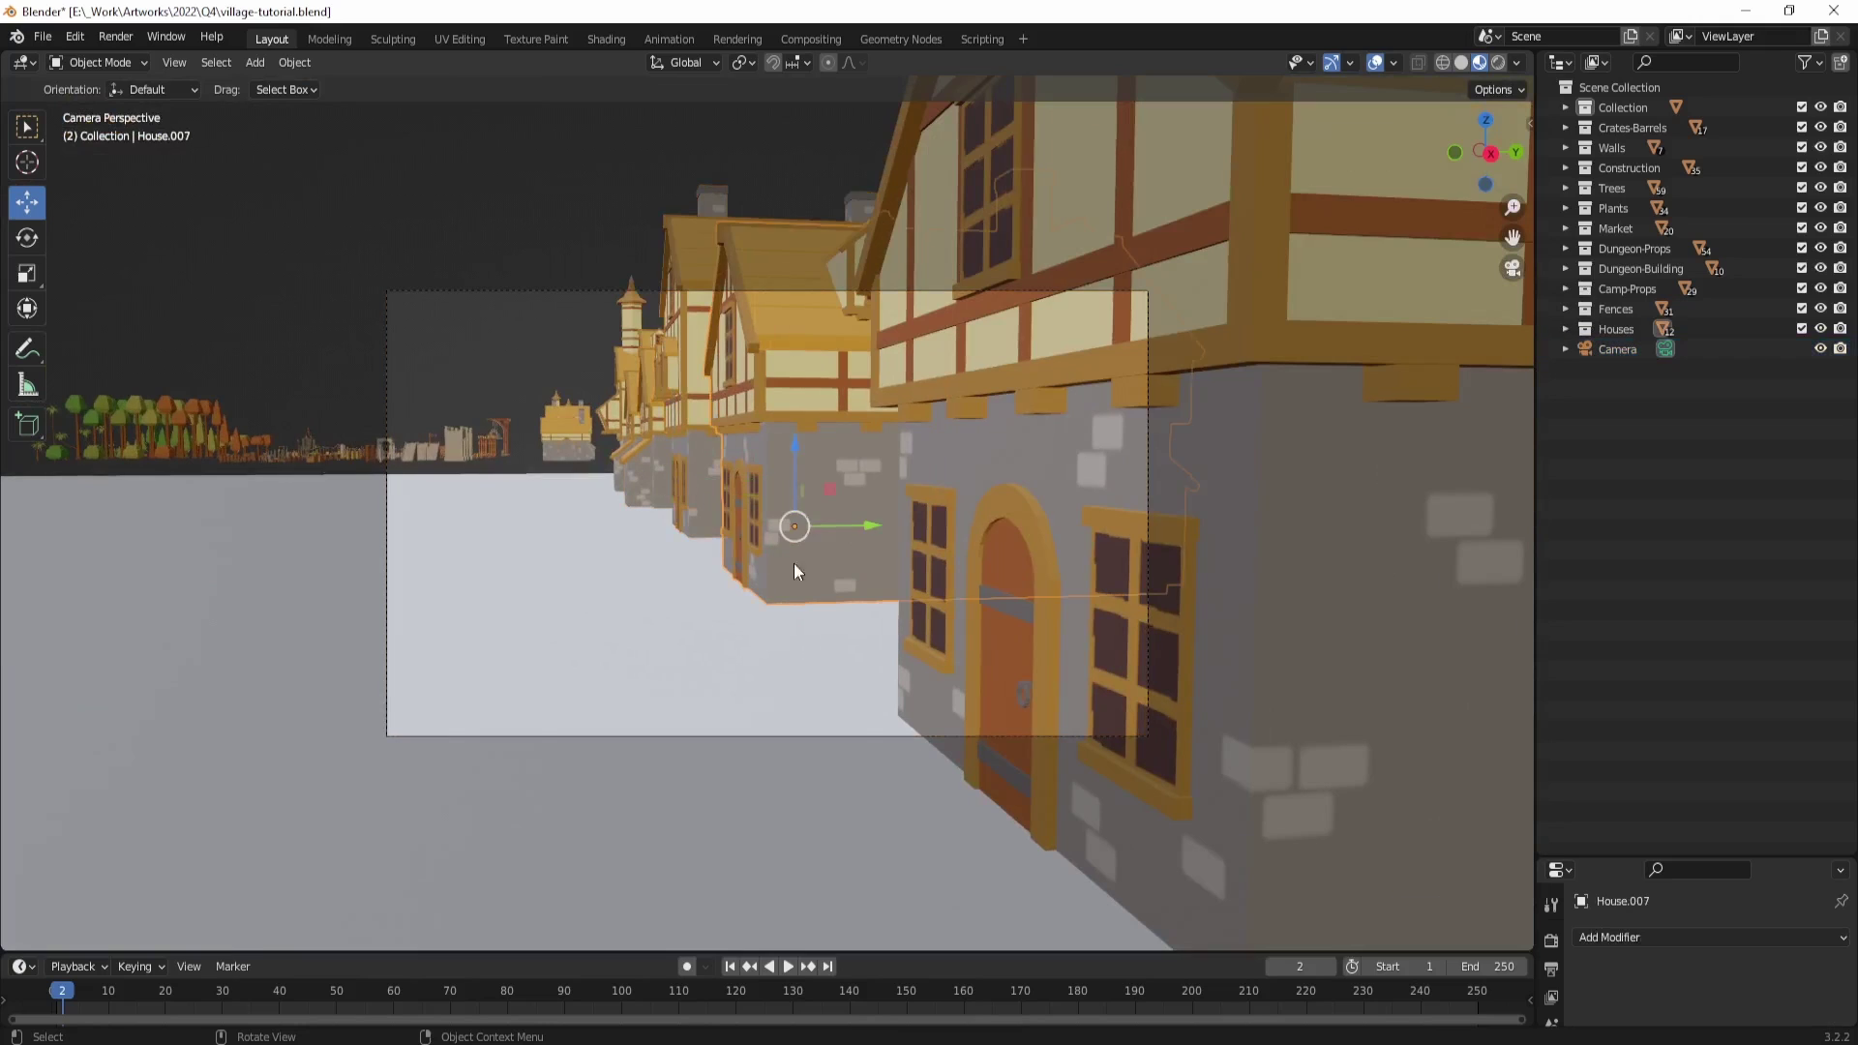
left_click(844, 581)
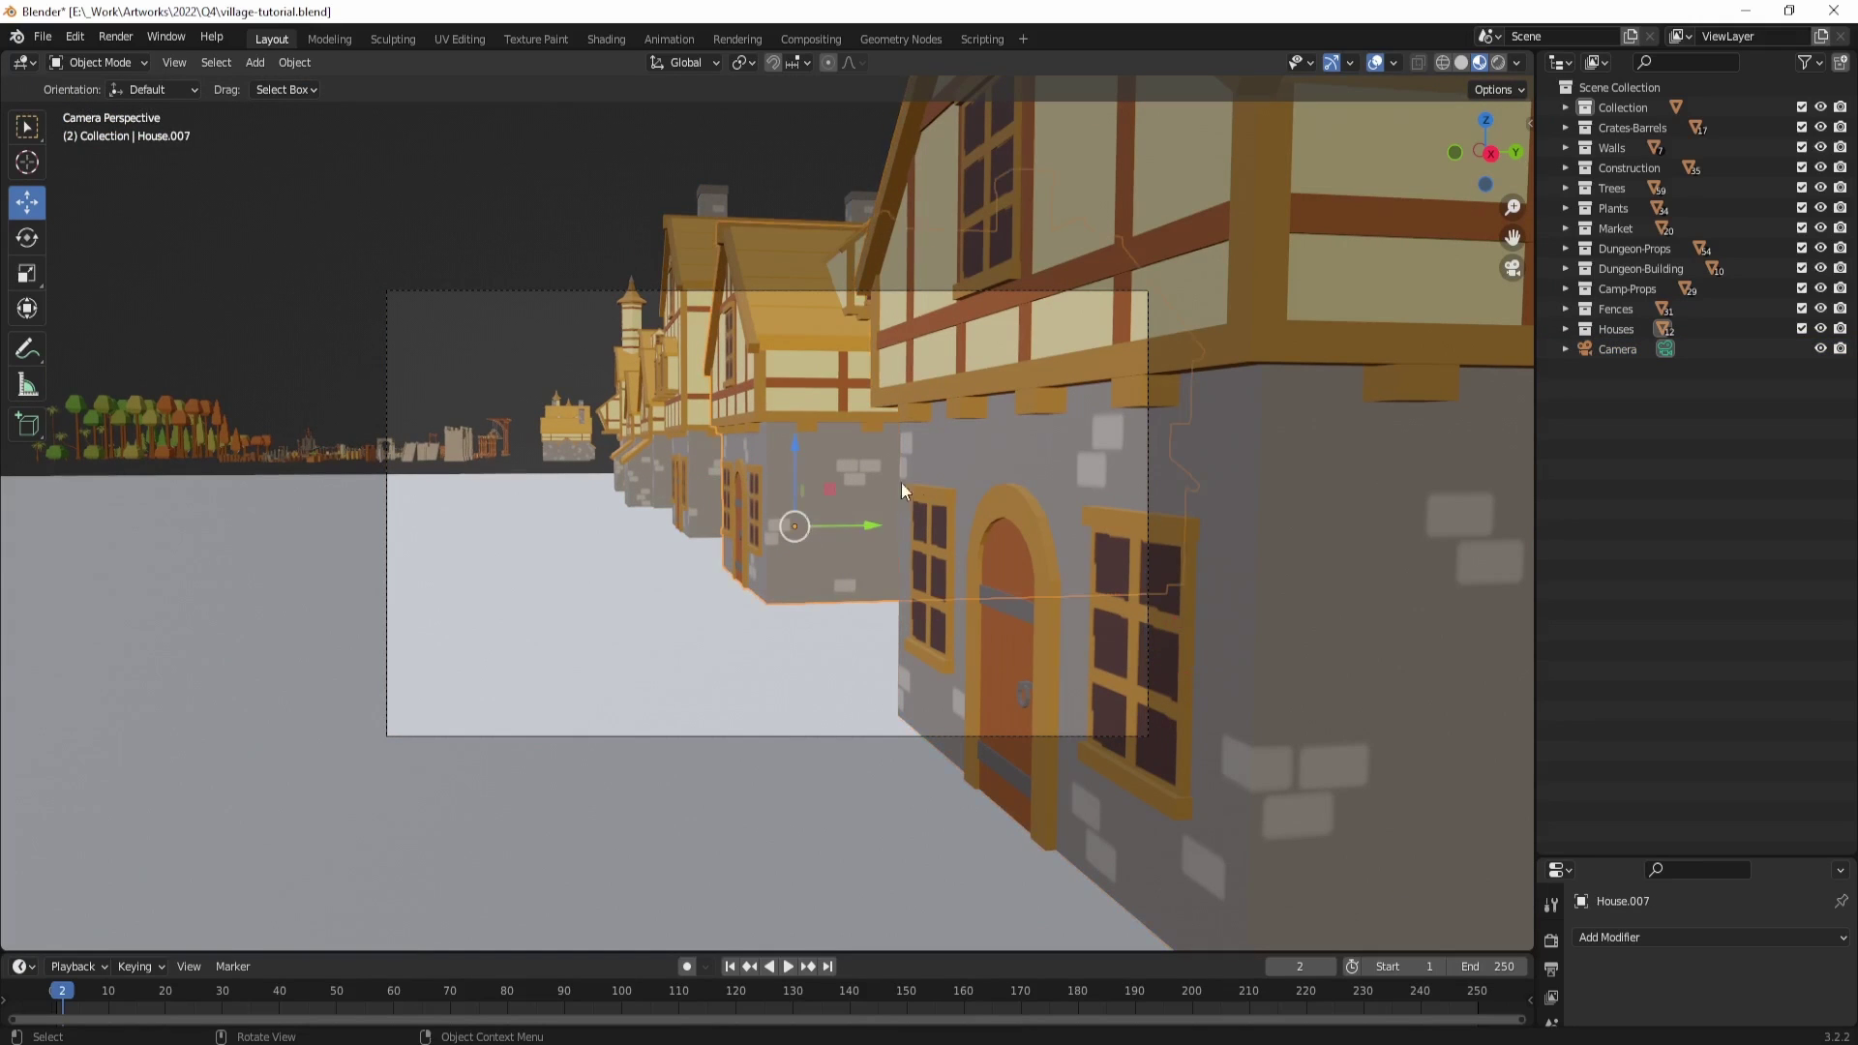
left_click(757, 482)
left_click(670, 474)
left_click(803, 548)
middle_click_drag(803, 549, 880, 625)
scroll(880, 639, "up", 3)
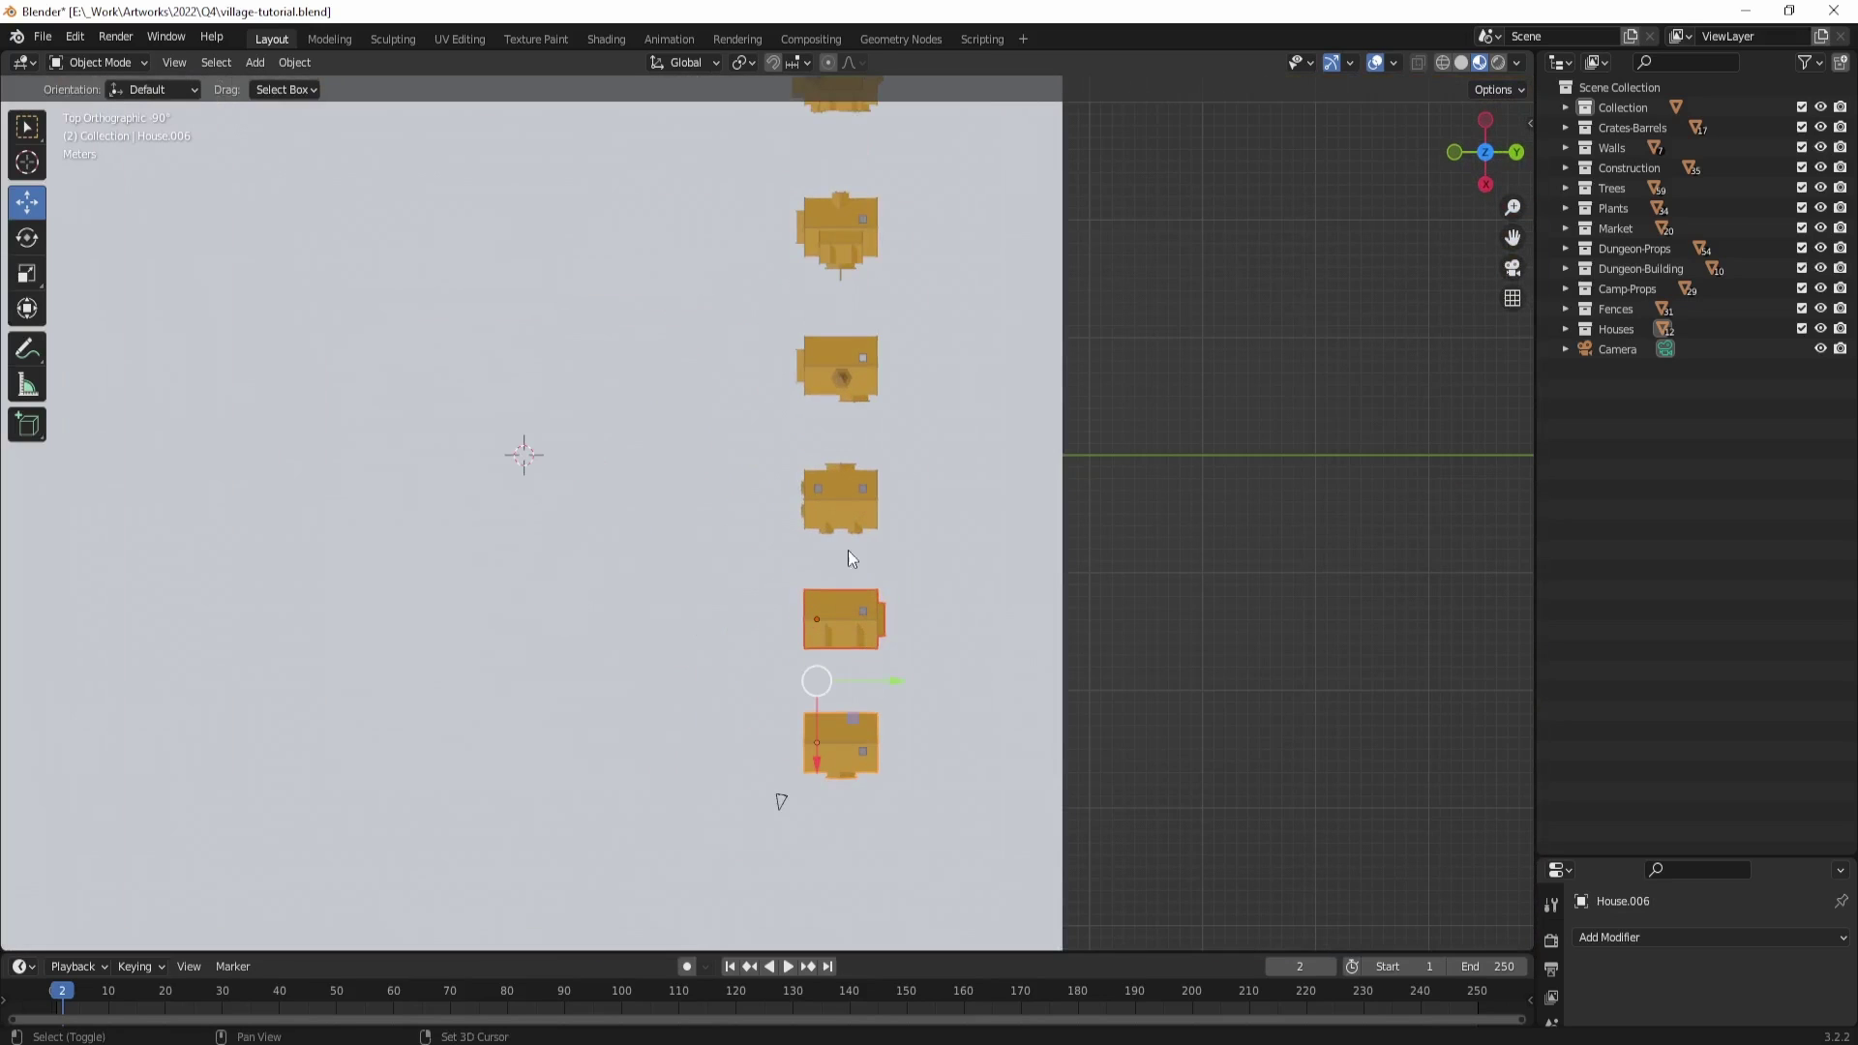
left_click(833, 380, "shift")
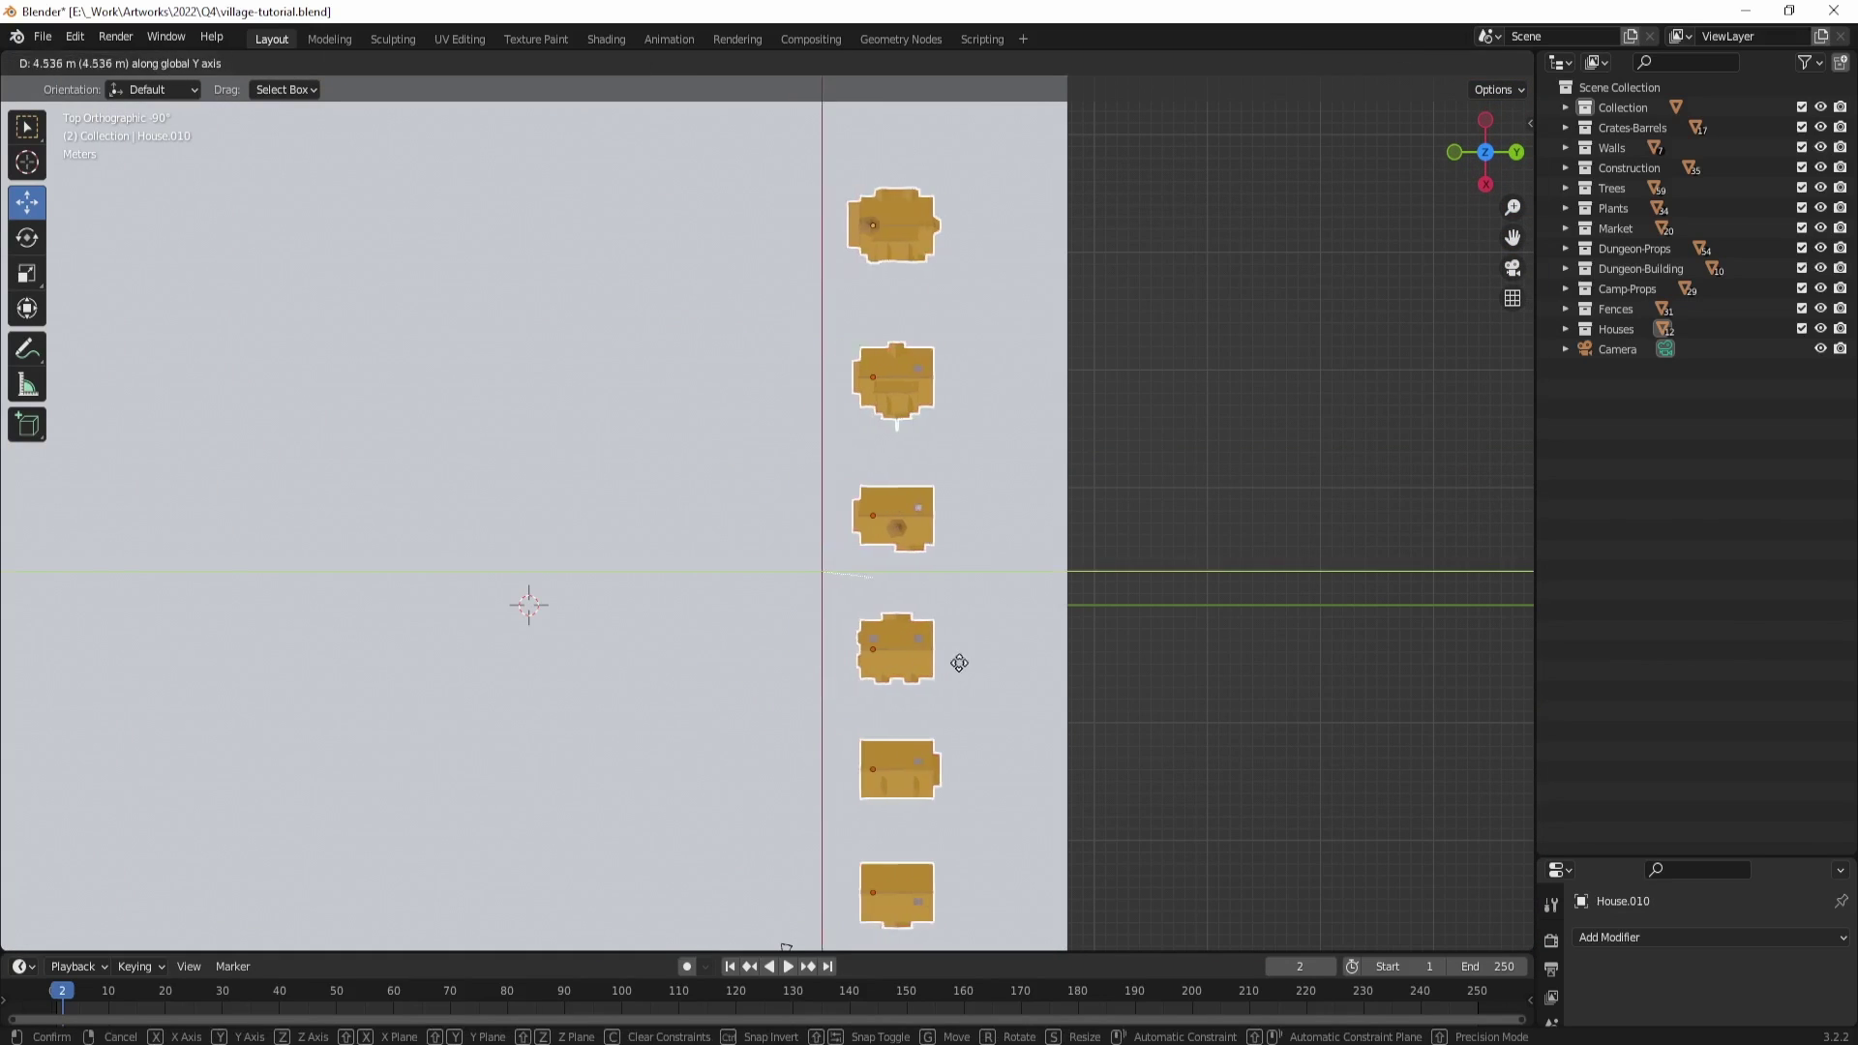
right_click(931, 716)
middle_click_drag(931, 716, 996, 592, "shift")
key("g")
middle_click_drag(964, 605, 989, 607)
left_click(1003, 608)
Step: Duplicate the six houses, rotate the copies half a turn and place them as a facing row across the street
key("shift+d")
left_click(821, 596)
key("r")
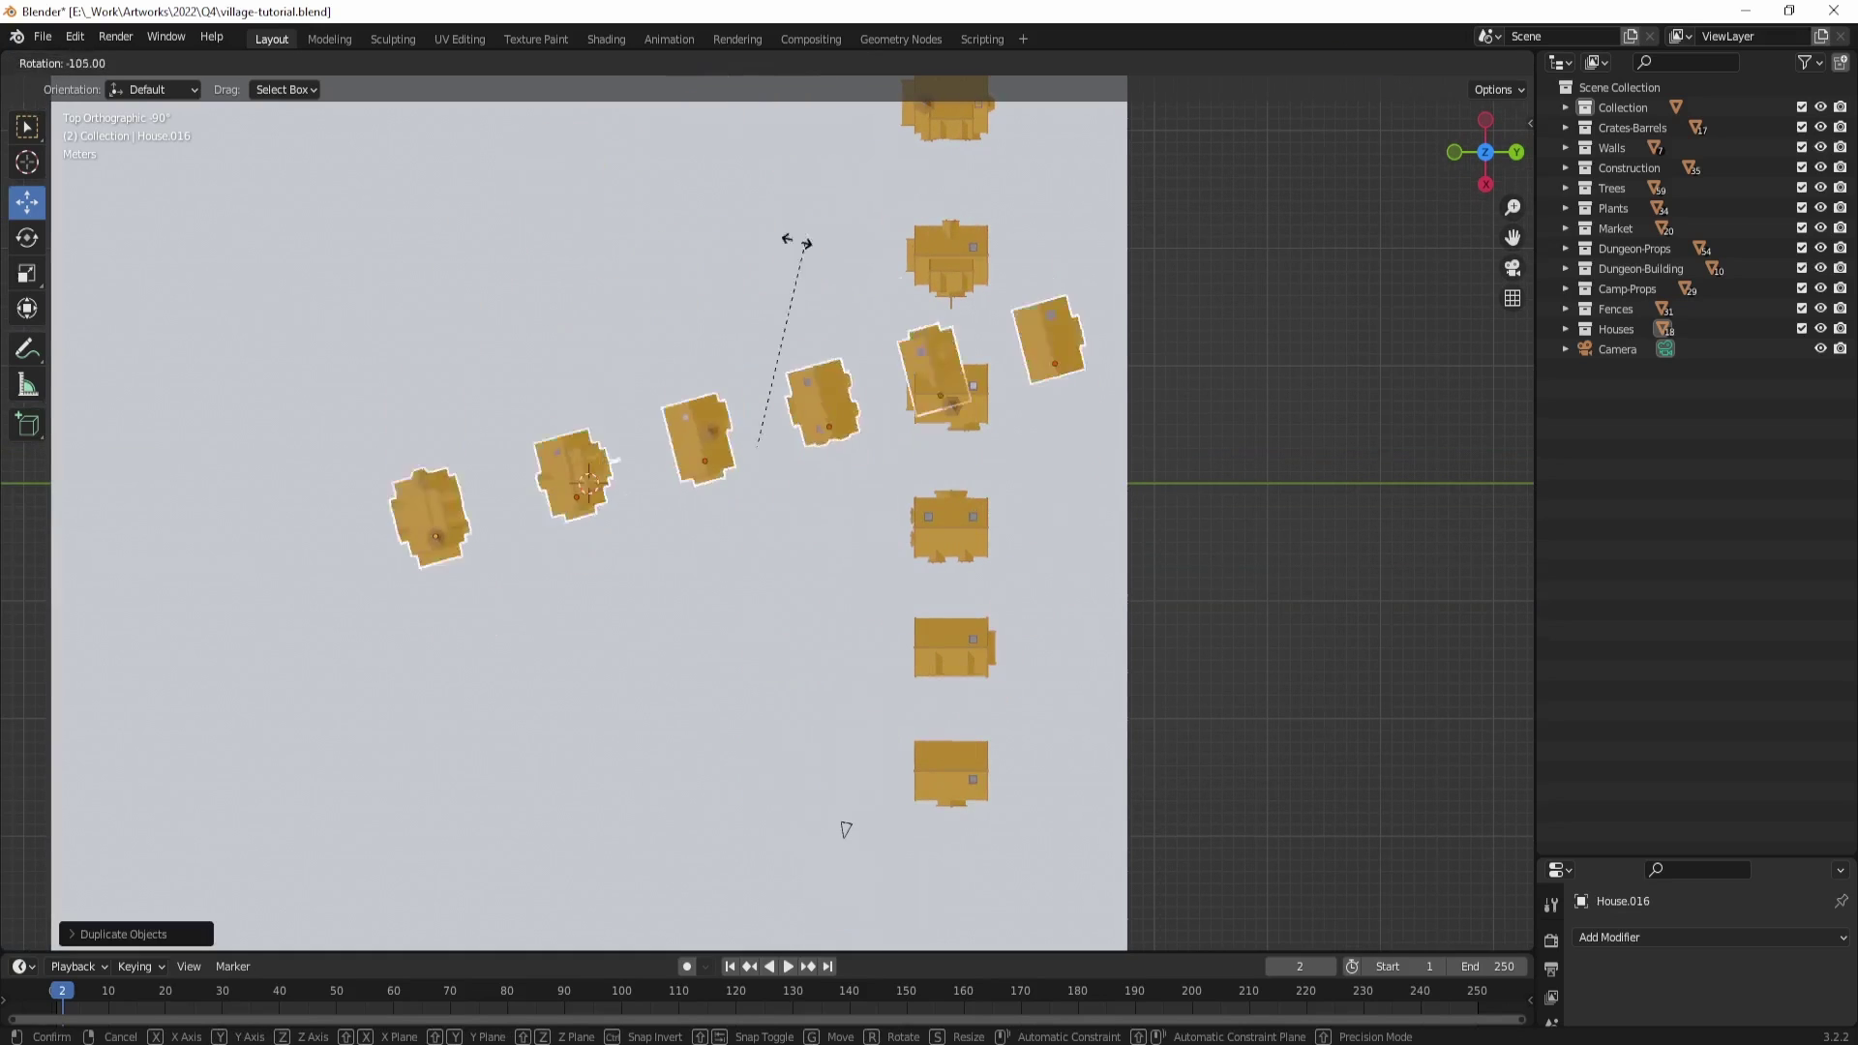
left_click(992, 538)
key("g")
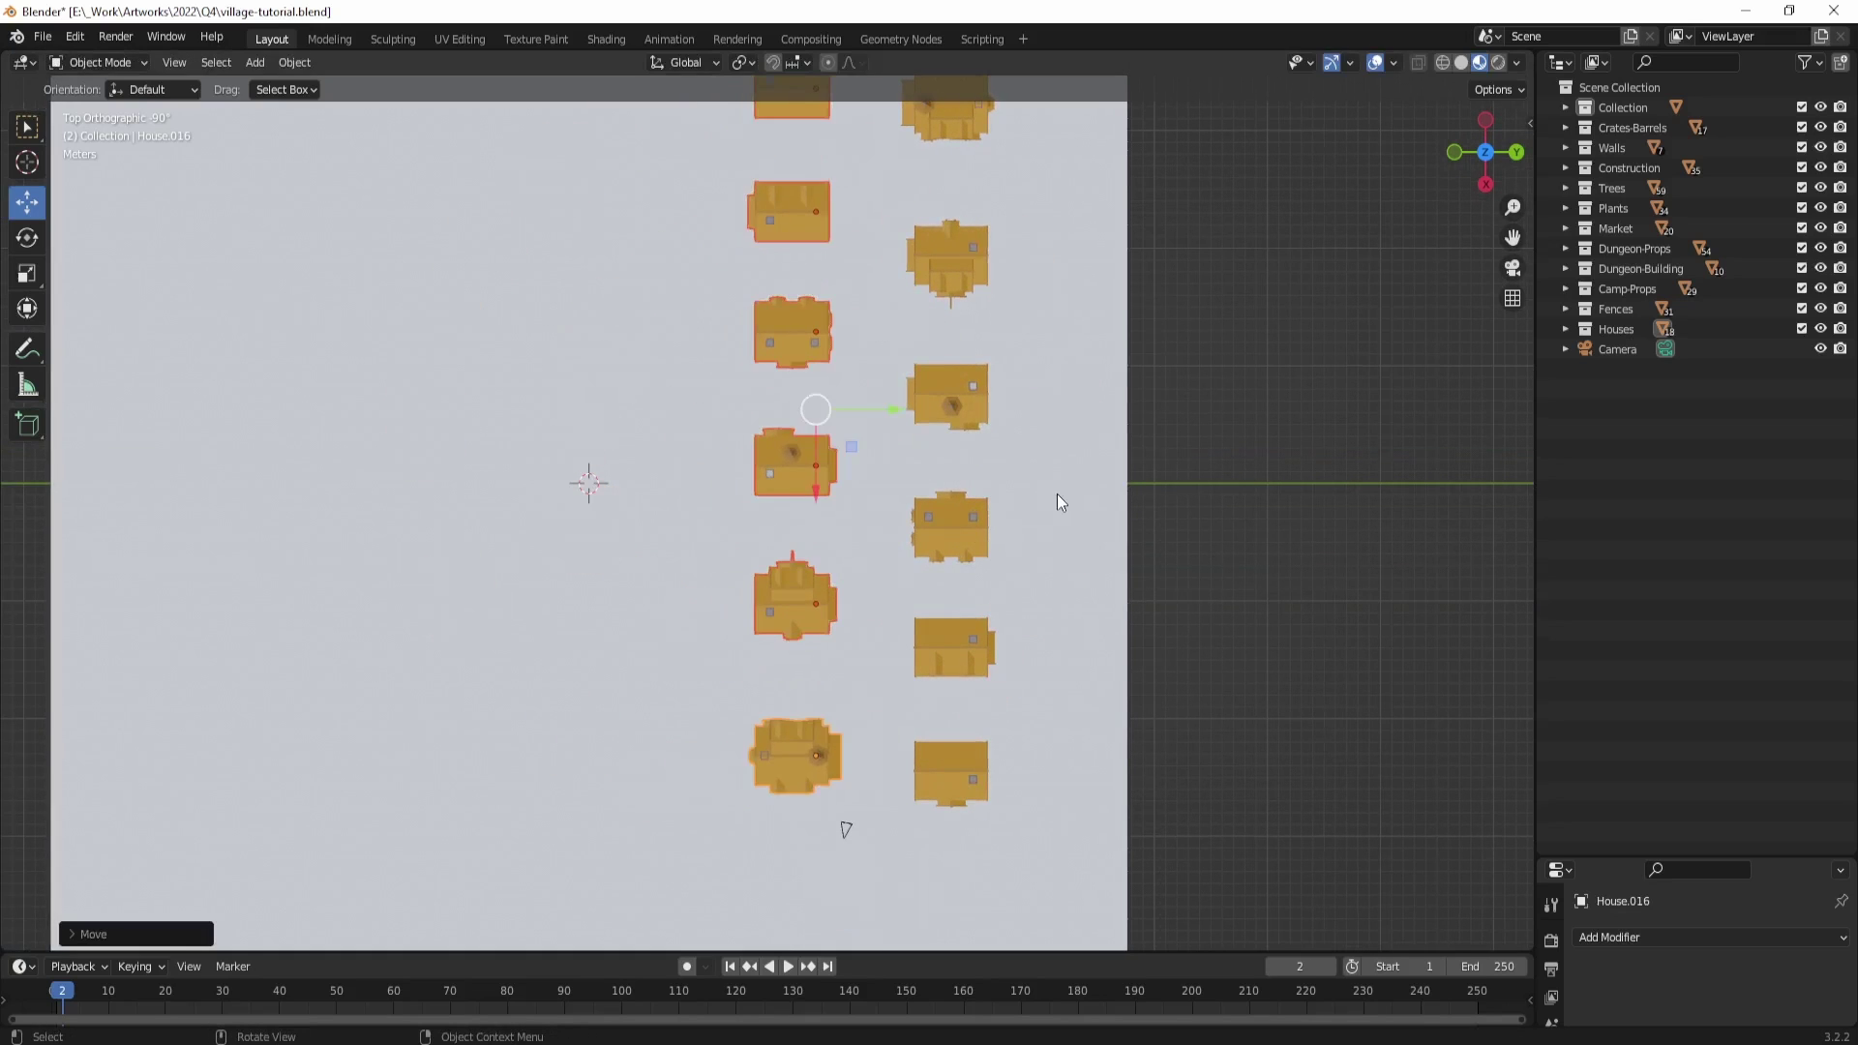
left_click(1049, 494)
Step: In camera view, rotate the new house row slightly about Z and shift it across the ground plane
key("KP_0")
key("r")
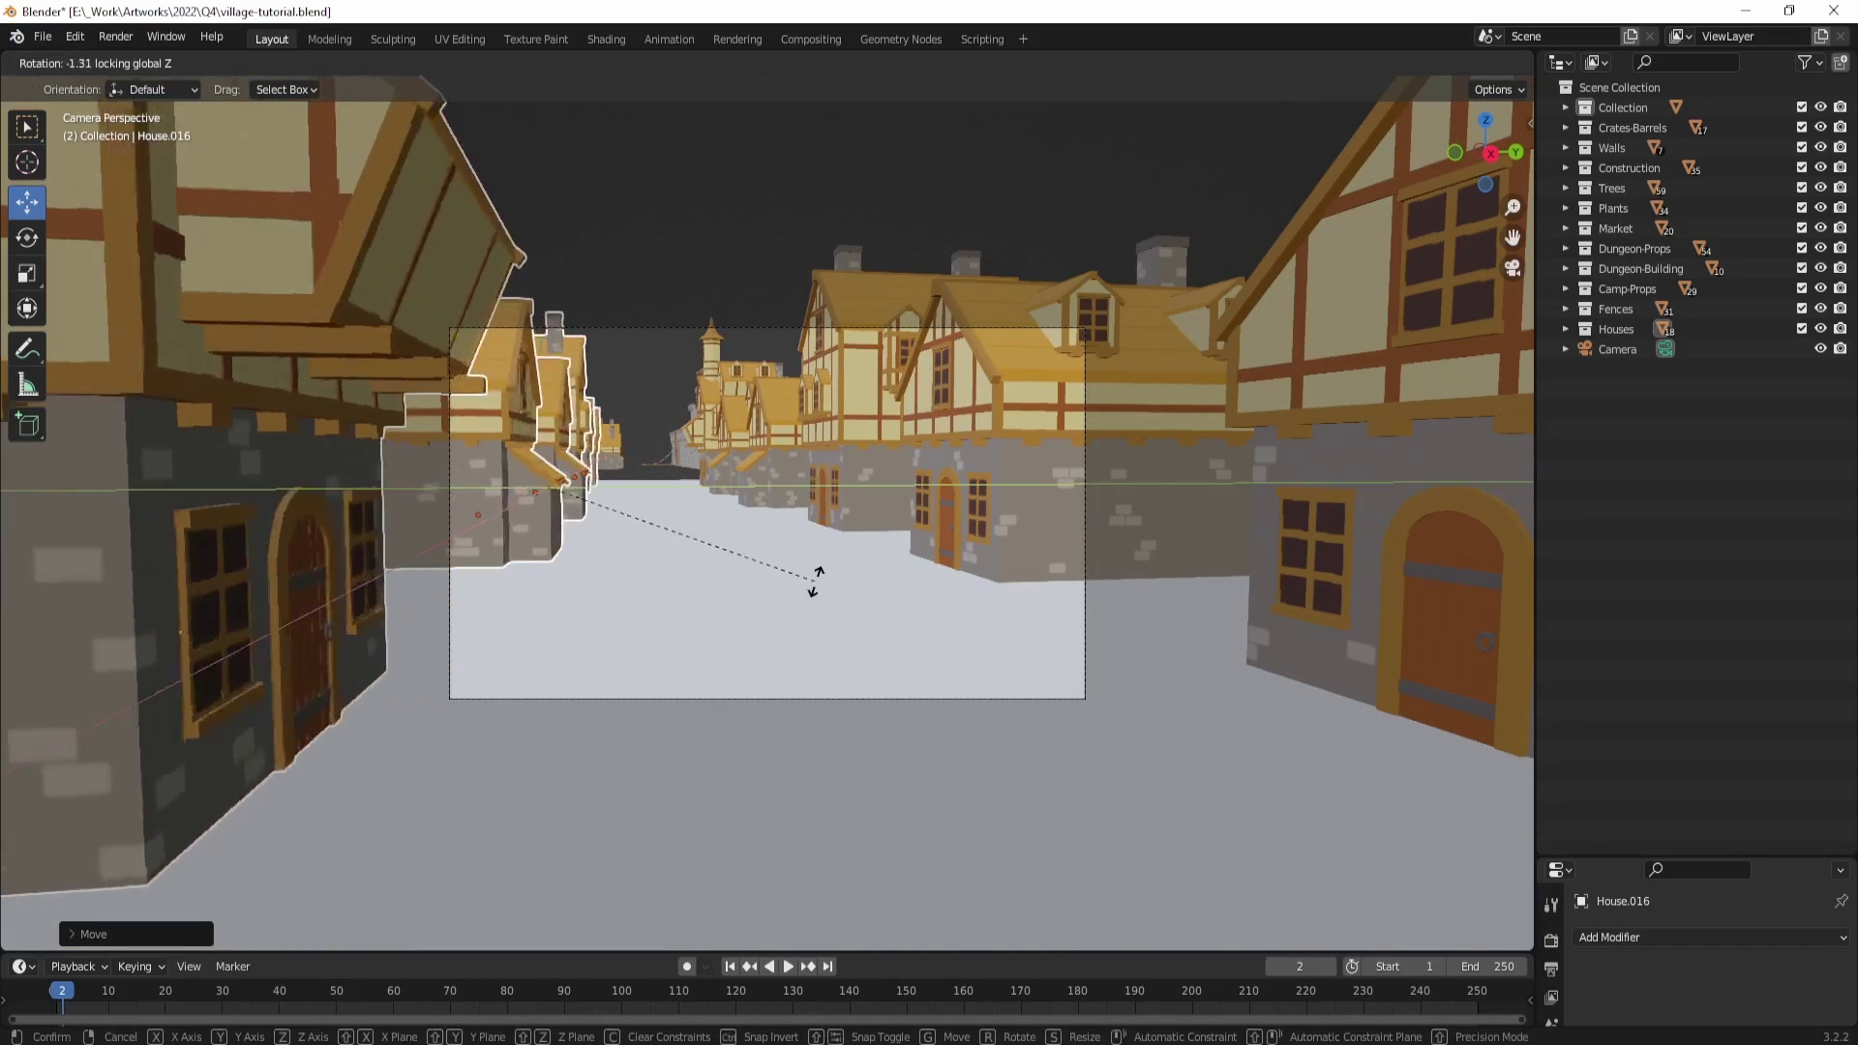
left_click(786, 592)
key("g")
key("shift+z")
left_click(846, 598)
key("KP_0")
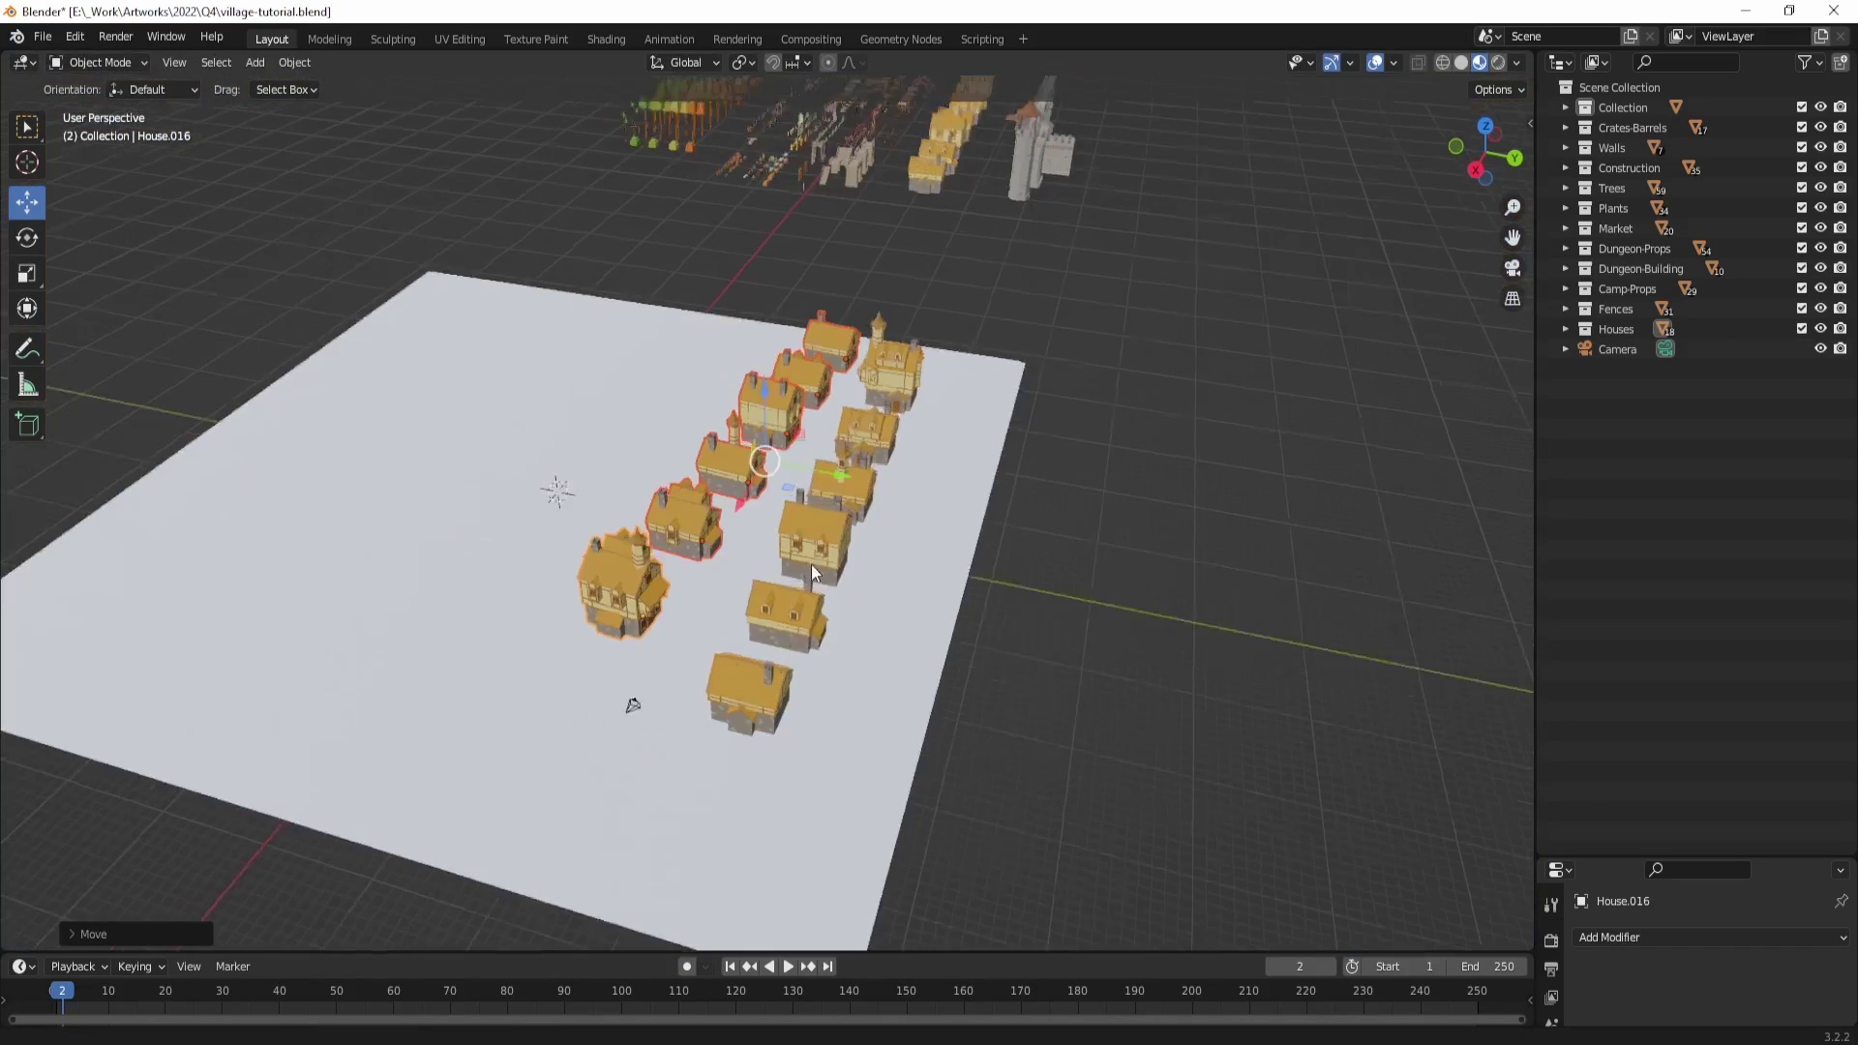
Step: Duplicate the anvil, handcart, green-striped market cart, blue-roofed stall, grindstone and bucket post, and move the copies to the front of the village street
middle_click_drag(811, 565, 810, 730, "shift")
left_click(746, 288)
key("grave")
left_click(868, 357)
middle_click_drag(803, 319, 715, 435)
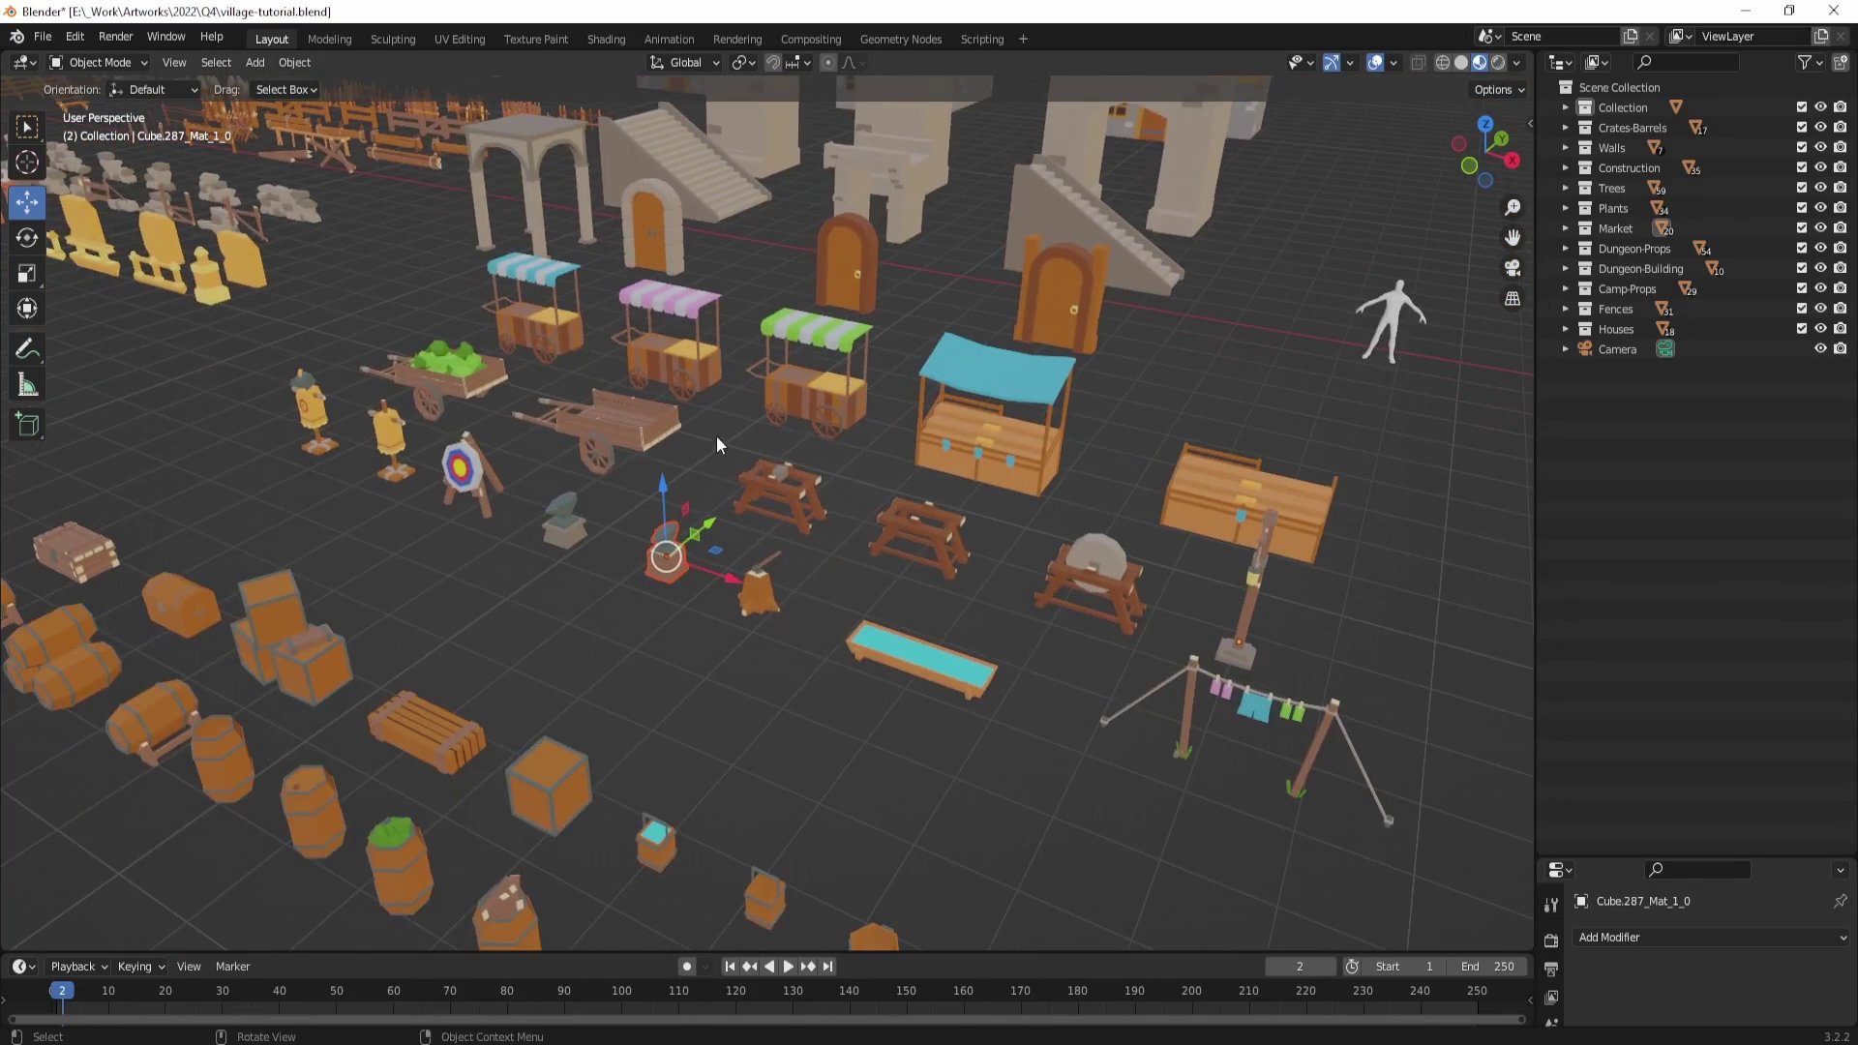
middle_click_drag(955, 471, 811, 426, "shift")
left_click(810, 426)
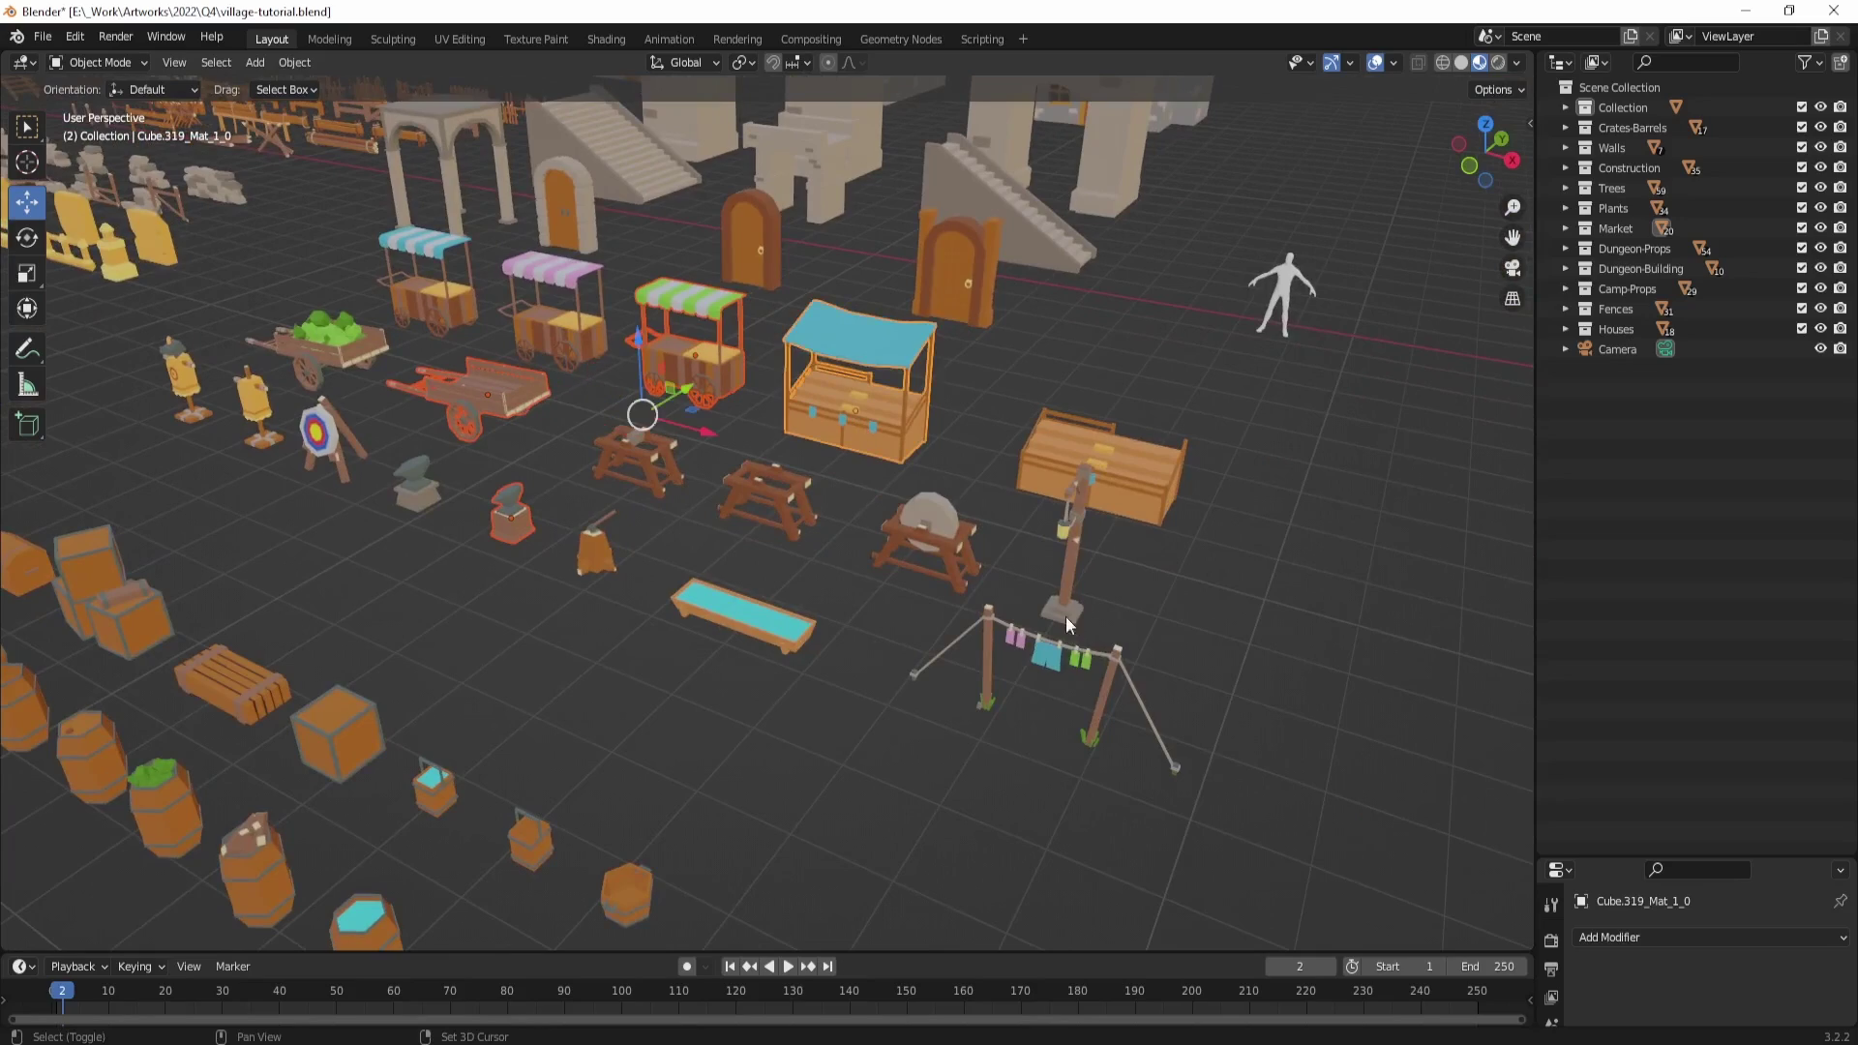
left_click(926, 538, "shift")
scroll(970, 650, "down", 6)
middle_click_drag(969, 651, 828, 404)
key("shift+d")
left_click(768, 541)
left_click_drag(578, 614, 1355, 654)
middle_click_drag(1354, 654, 1176, 551)
middle_click_drag(1176, 551, 918, 507, "shift")
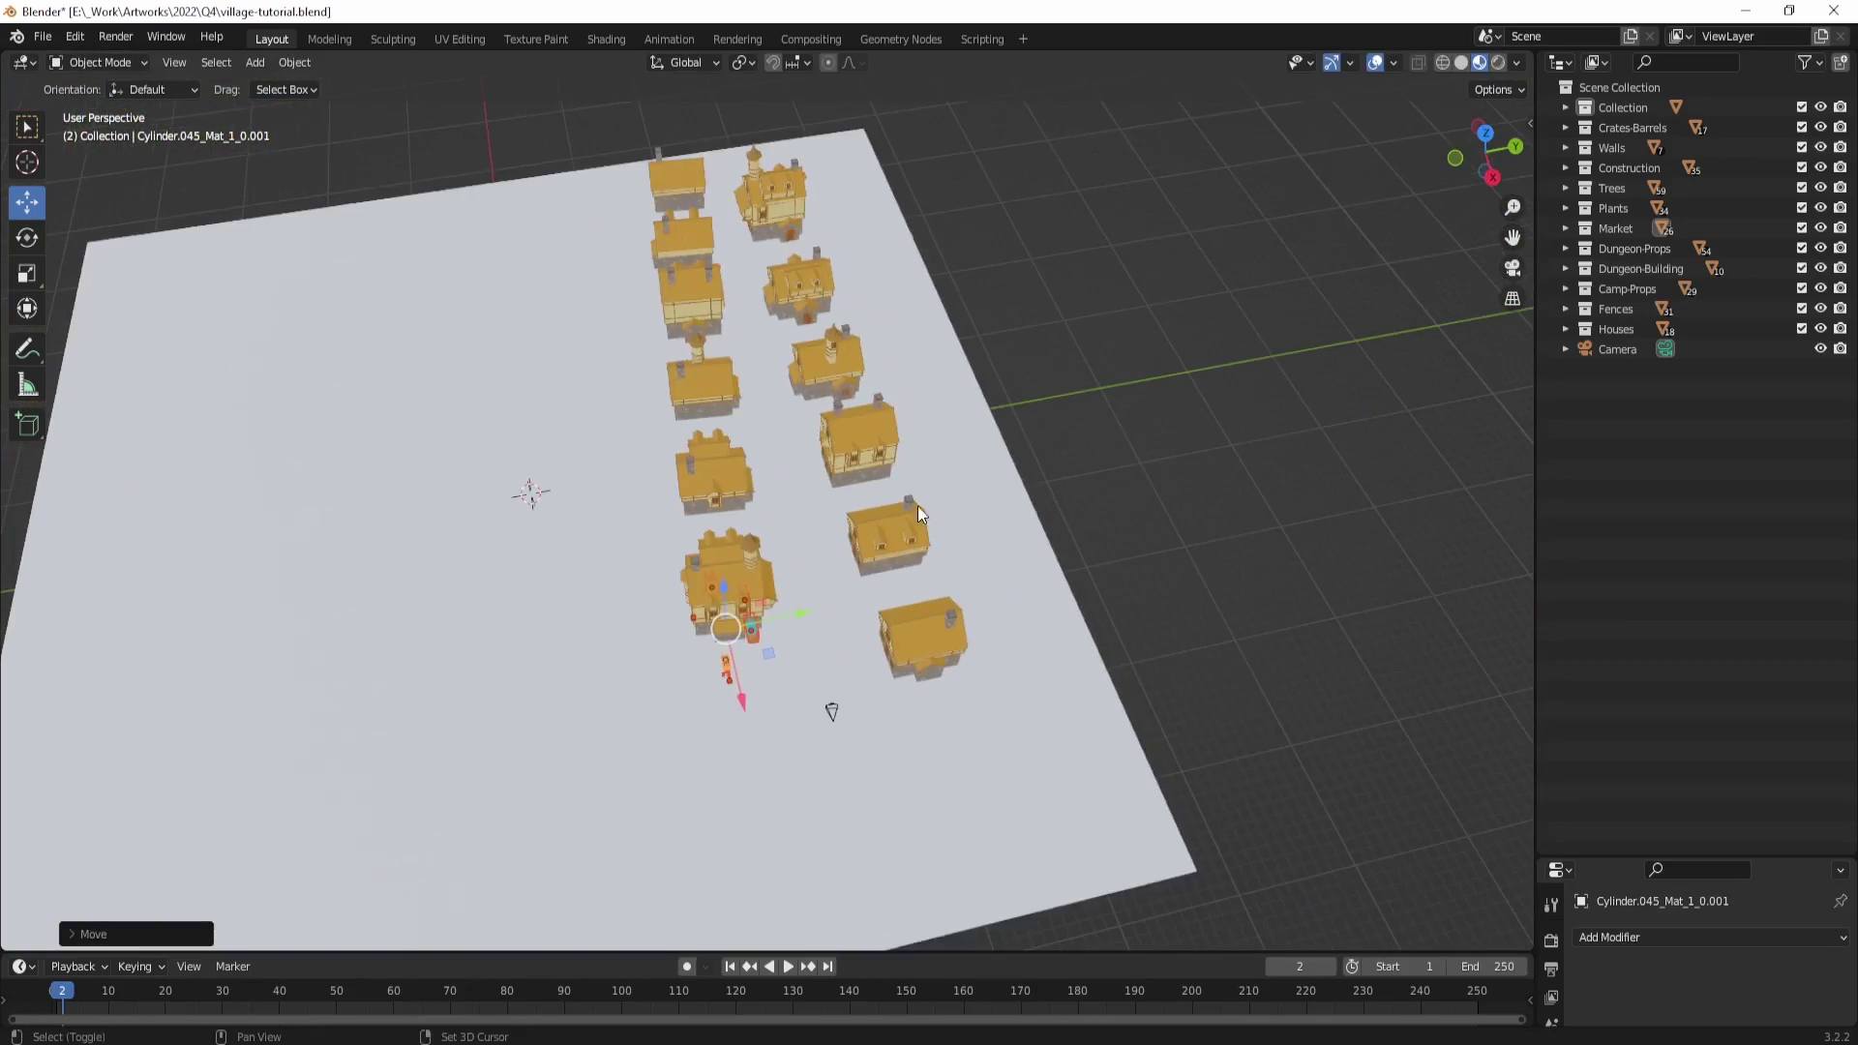
Step: Move the copied market props out into the middle of the street and switch the viewport to solid shading
scroll(852, 677, "up", 6)
middle_click_drag(880, 710, 706, 521)
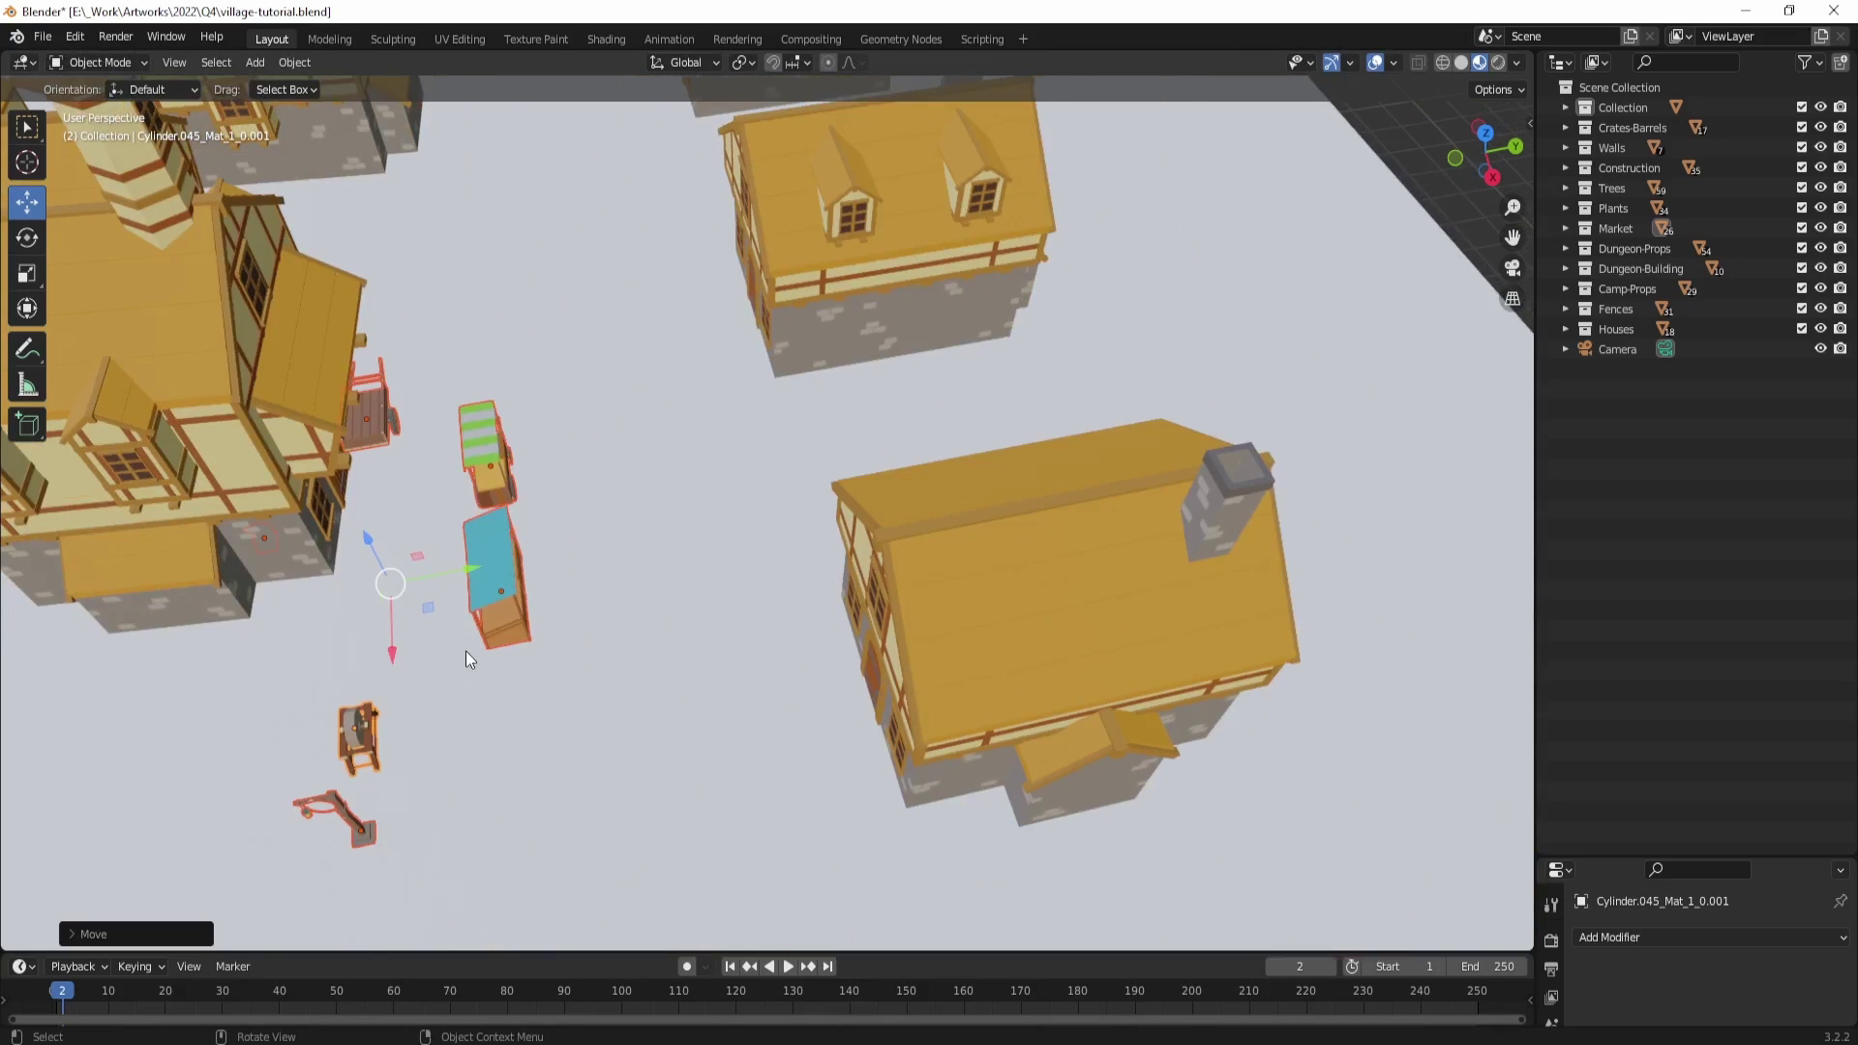
left_click_drag(429, 612, 571, 656)
middle_click_drag(581, 668, 803, 522)
scroll(941, 616, "up", 4)
mouse_move(803, 522)
middle_mouse_down("shift")
mouse_move(940, 615)
mouse_move(844, 569)
mouse_move(735, 619)
middle_mouse_up("shift")
scroll(844, 569, "down", 3)
scroll(726, 542, "up", 4)
key("z")
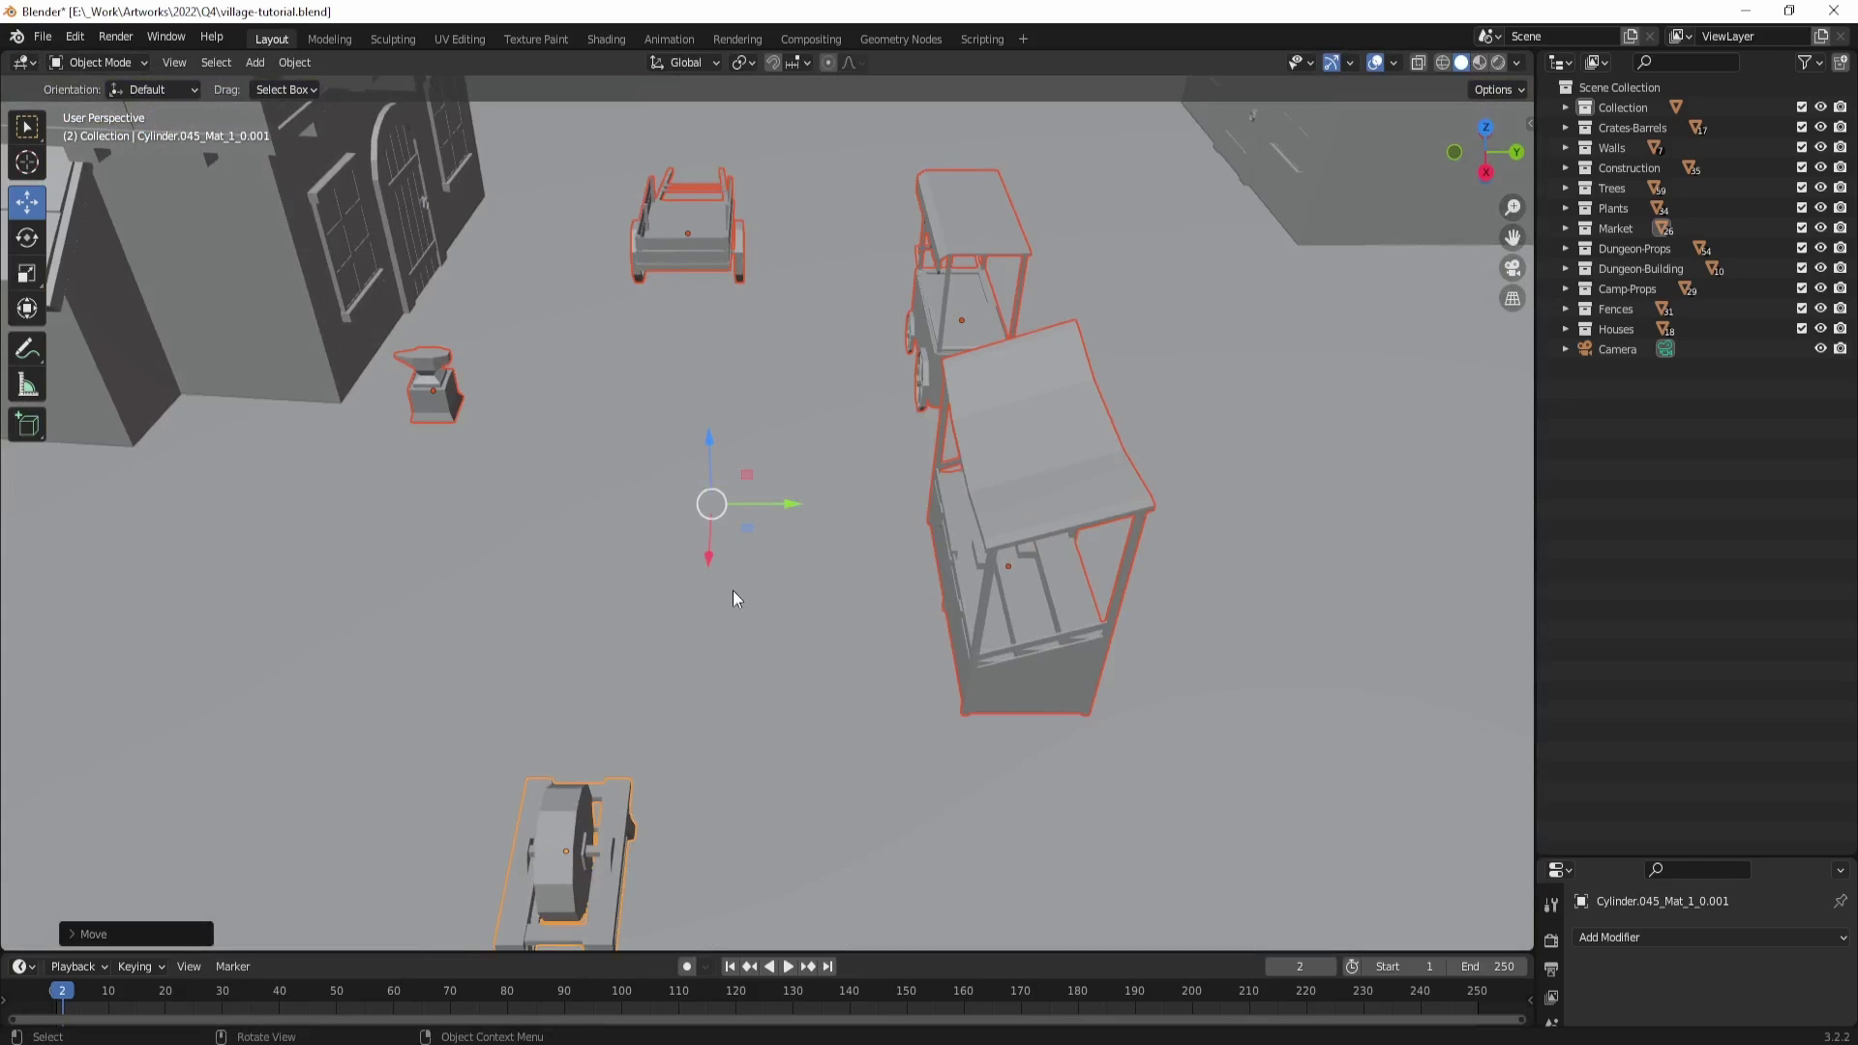
Step: Try moving the copied props freely from an angled view, cancelling each move
mouse_move(762, 548)
middle_mouse_down()
mouse_move(621, 548)
mouse_move(768, 513)
middle_mouse_up()
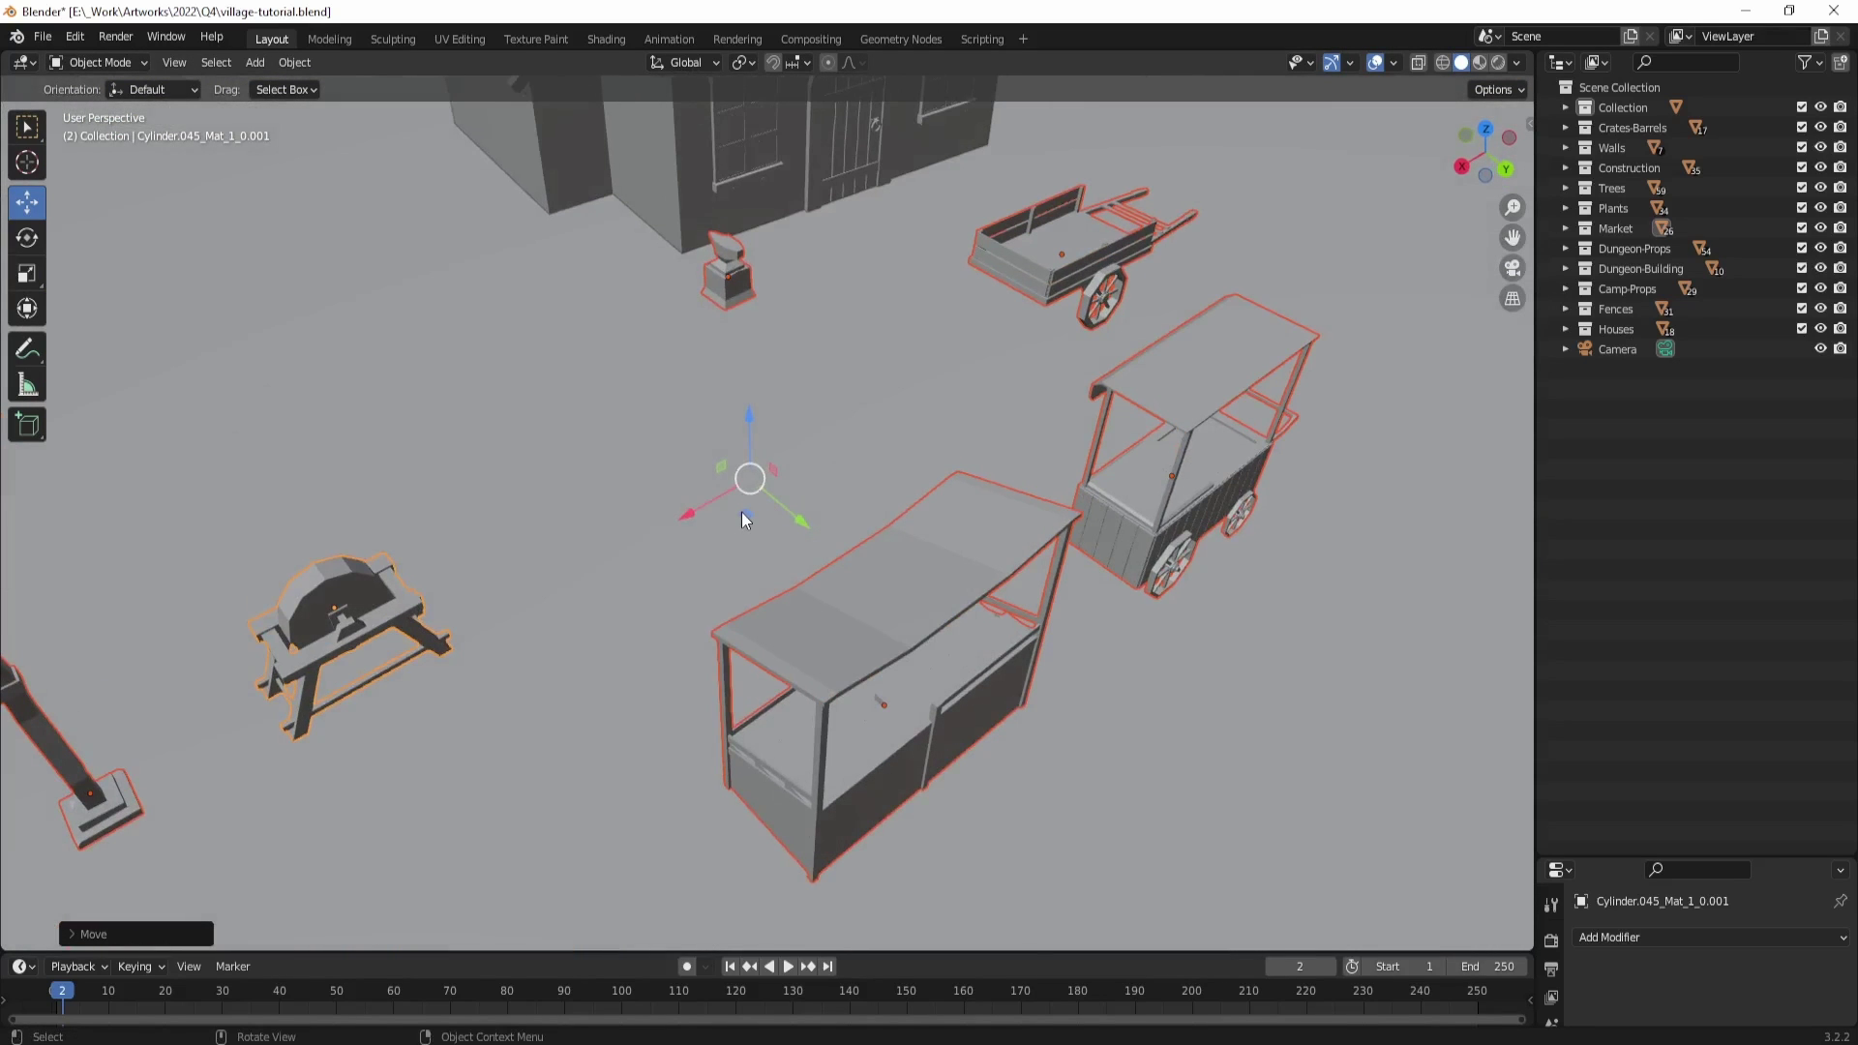
key("g")
key("Escape")
key("g")
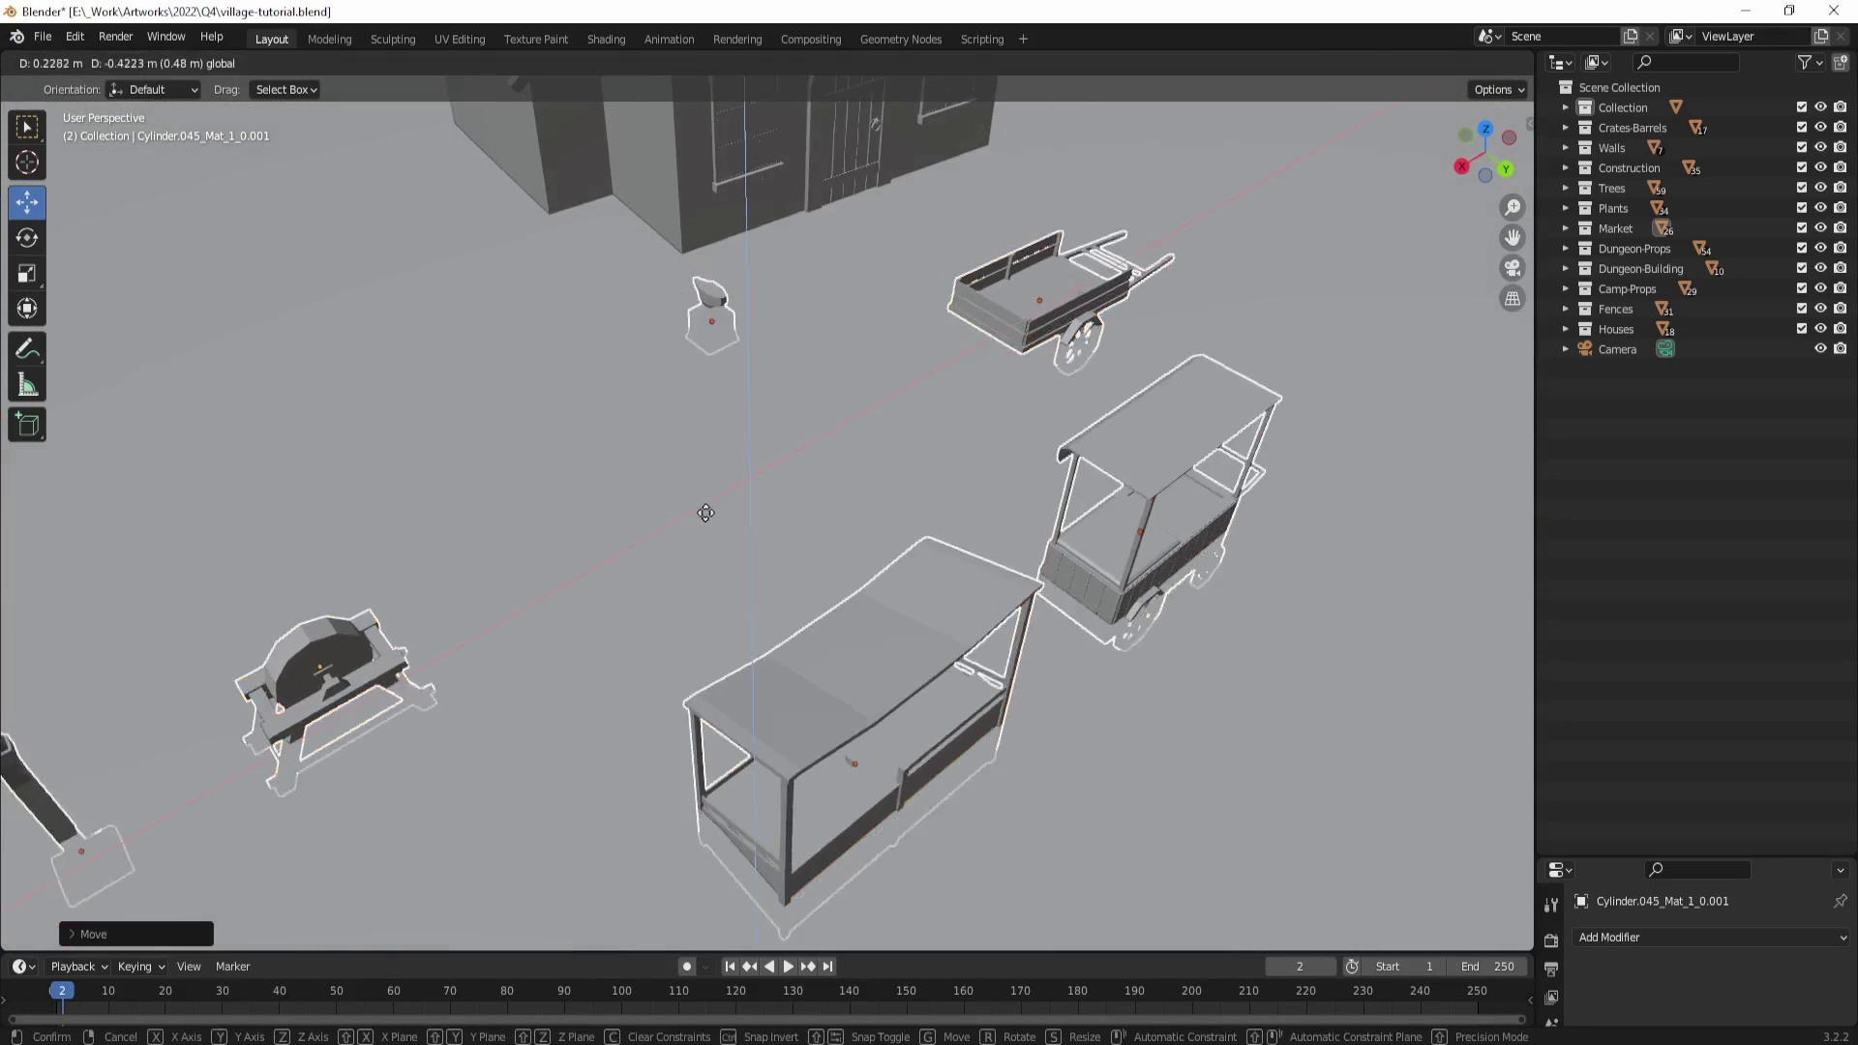
key("Escape")
key("g")
key("Escape")
Step: Try moving the copied props with the Z axis excluded and then along Z only, cancelling both moves
middle_click_drag(751, 525, 779, 536)
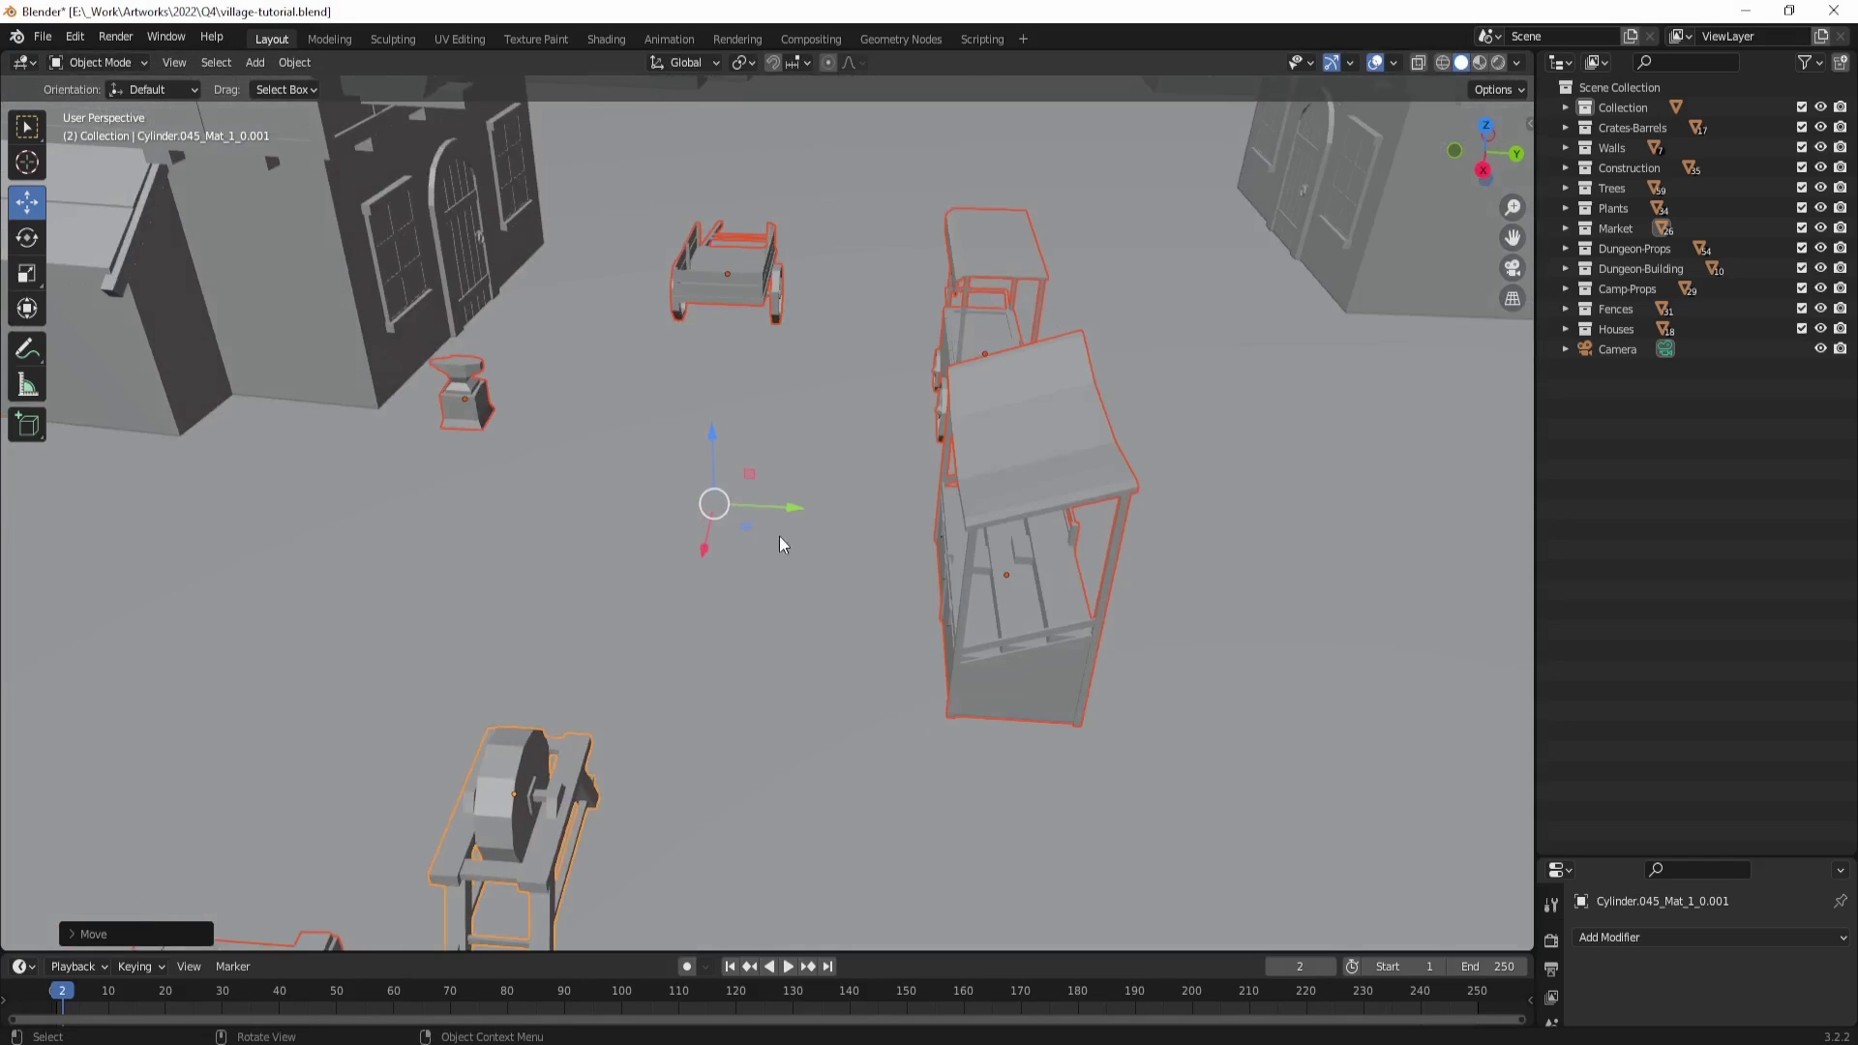
key("g")
key("shift+z")
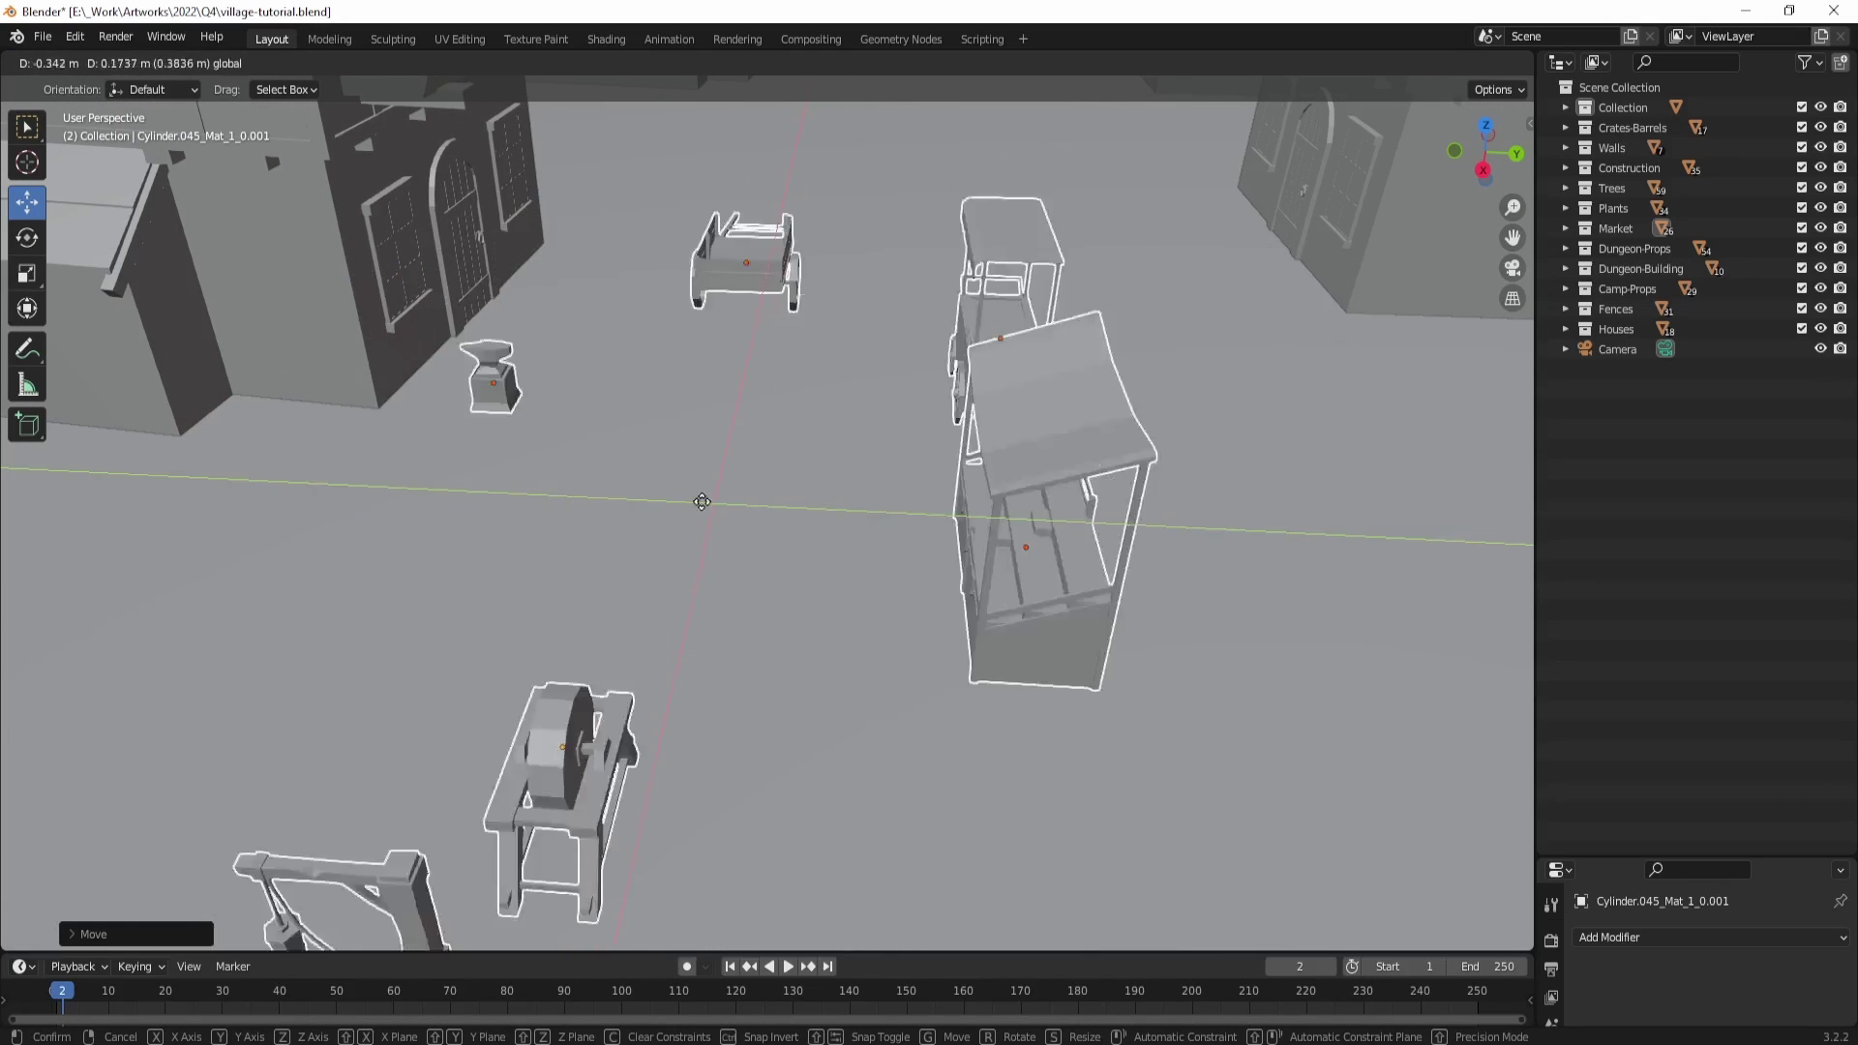
key("Escape")
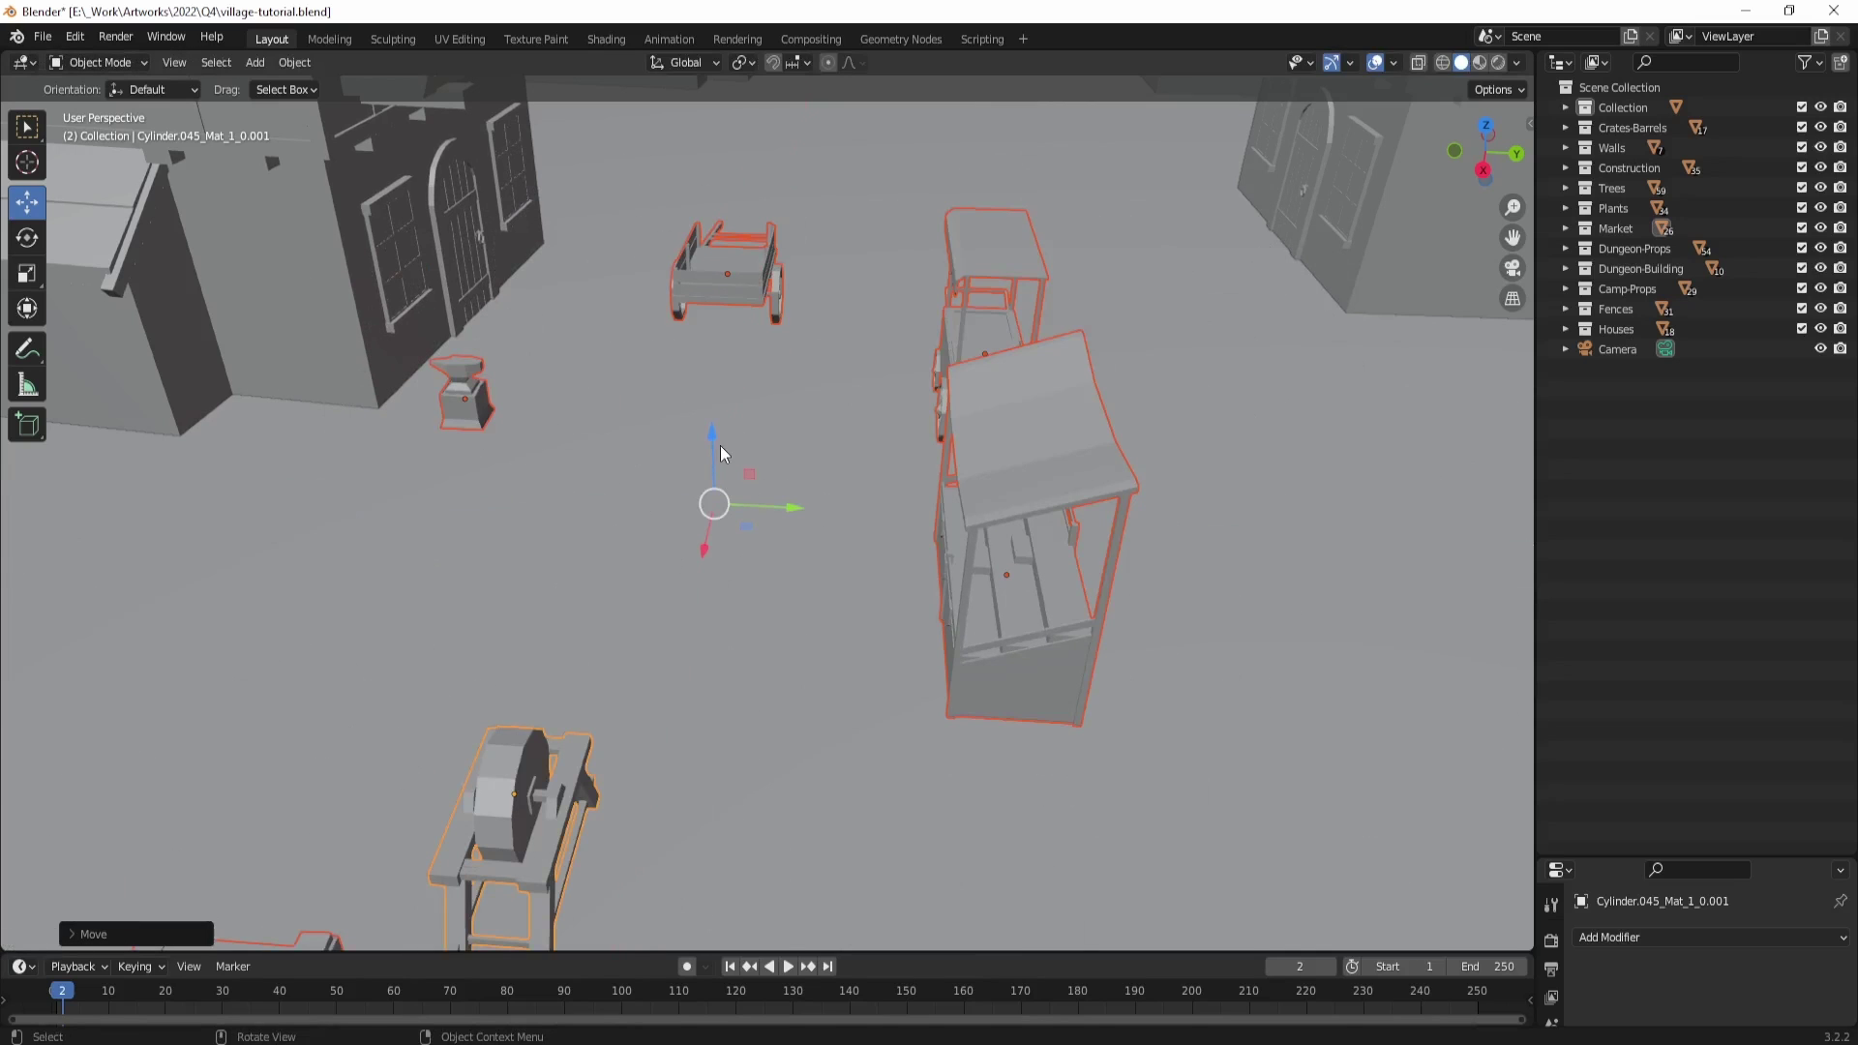
left_click_drag(717, 447, 716, 590)
right_click(716, 591)
Step: Select the large market stall and move it across the street to the corner of the opposite house
scroll(748, 532, "down", 3)
middle_click_drag(749, 532, 759, 571)
left_click(915, 619)
left_click_drag(914, 619, 1250, 275)
key("KP_Decimal")
middle_click_drag(720, 585, 827, 582)
scroll(904, 534, "down", 4)
scroll(903, 534, "down", 2)
left_click_drag(816, 554, 965, 619)
key("grave")
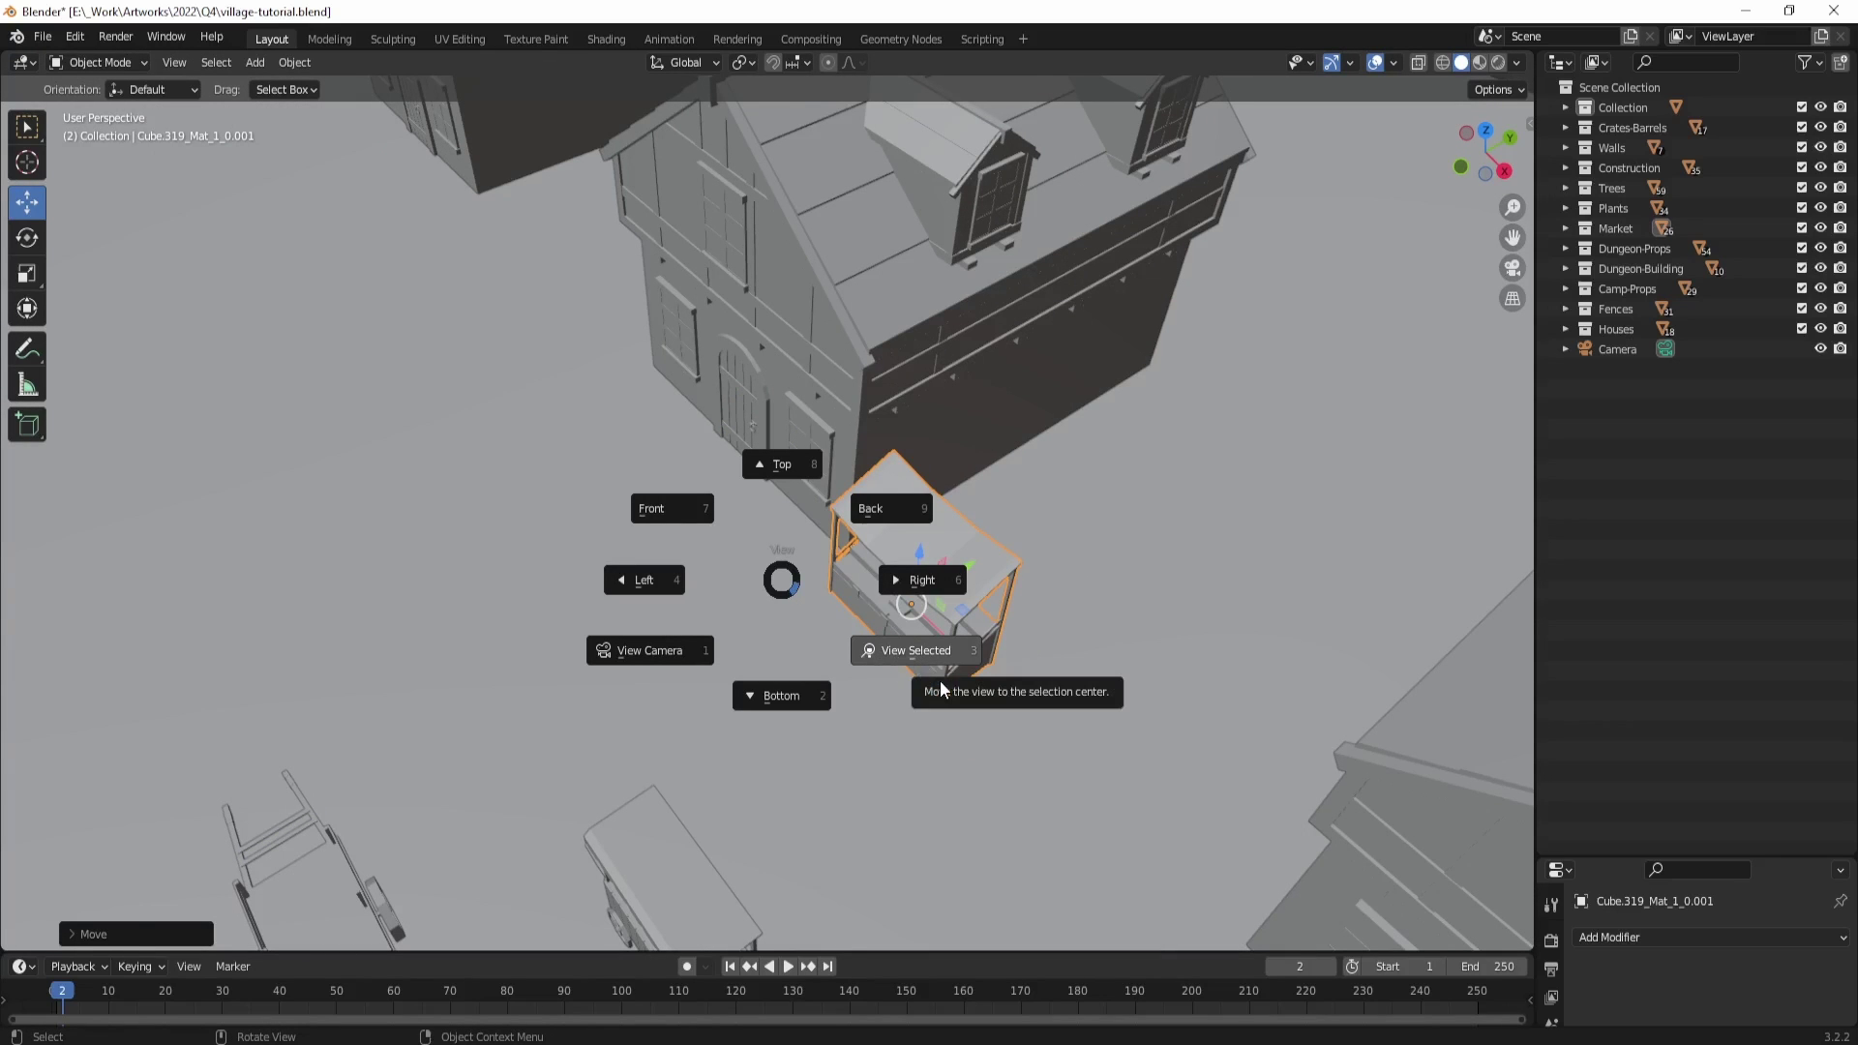
left_click(938, 681)
Step: Move the large market stall about 14 m along the X axis
scroll(572, 610, "down", 3)
middle_click_drag(572, 609, 760, 650)
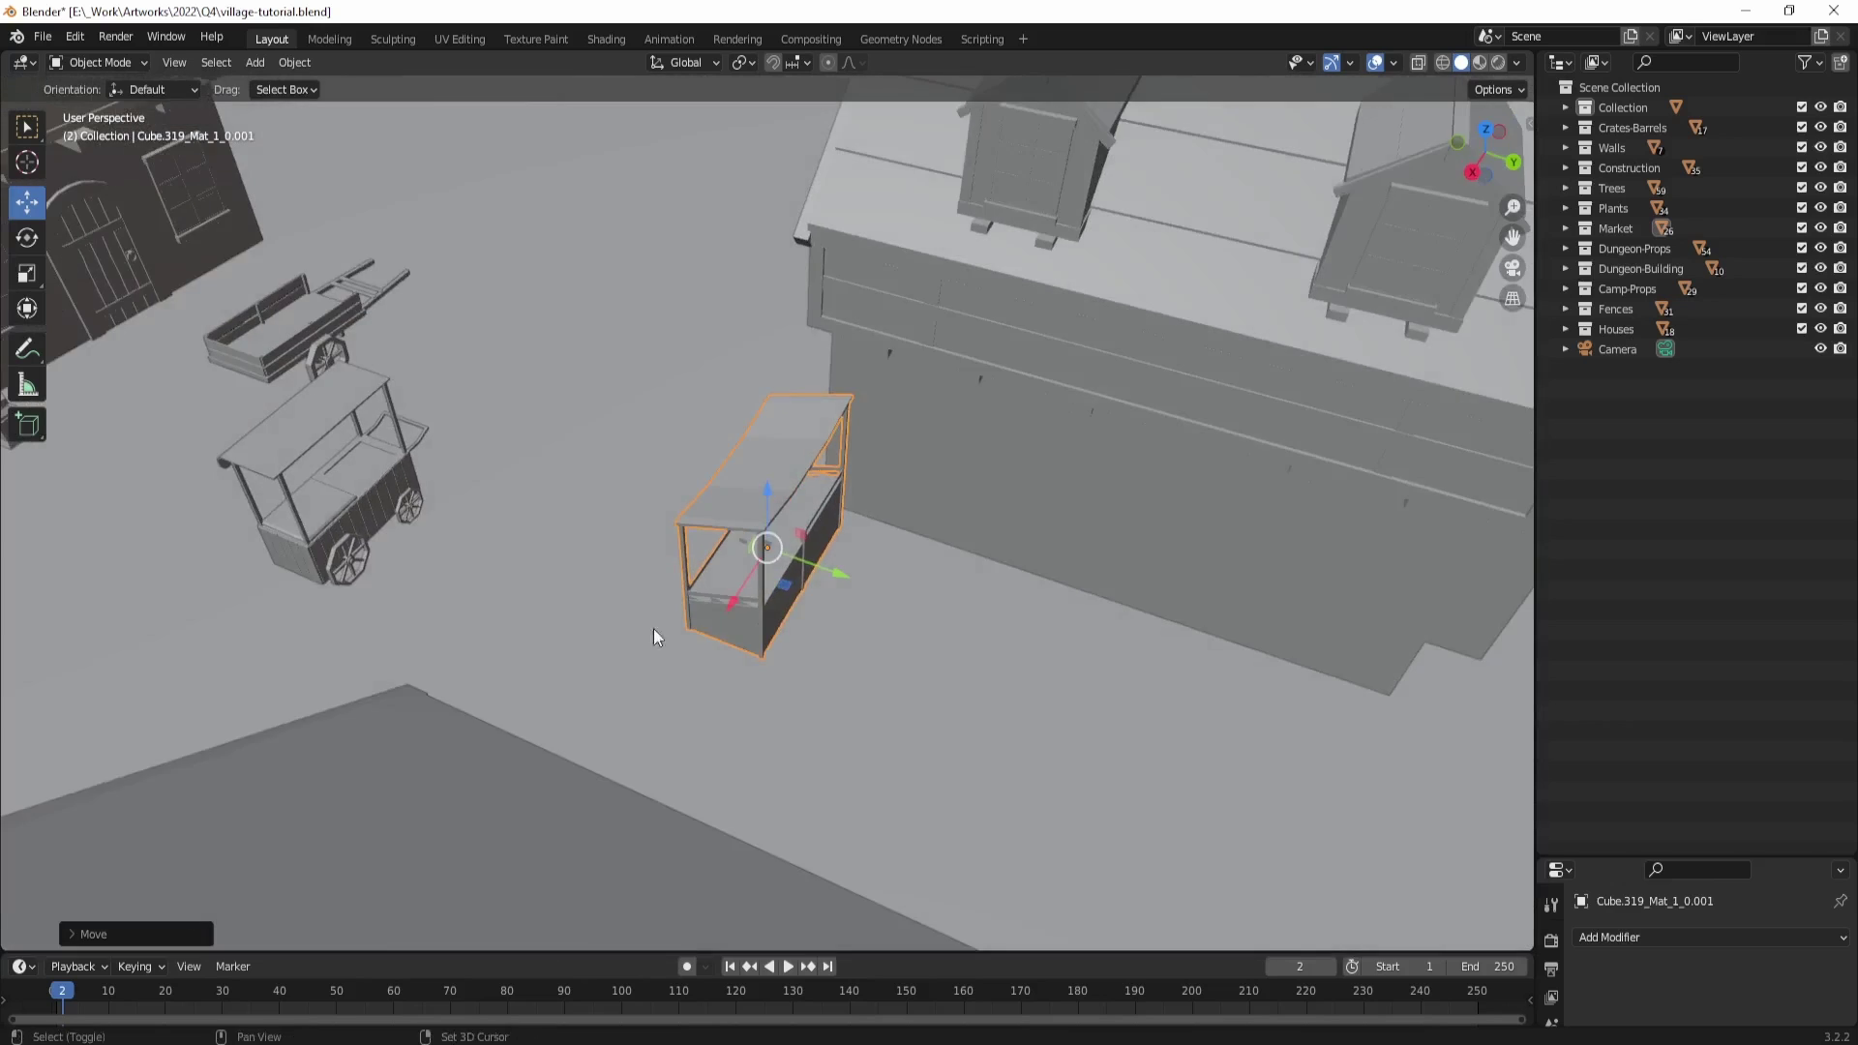
middle_click_drag(498, 595, 813, 620, "shift")
scroll(813, 619, "down", 2)
middle_click_drag(975, 607, 855, 545)
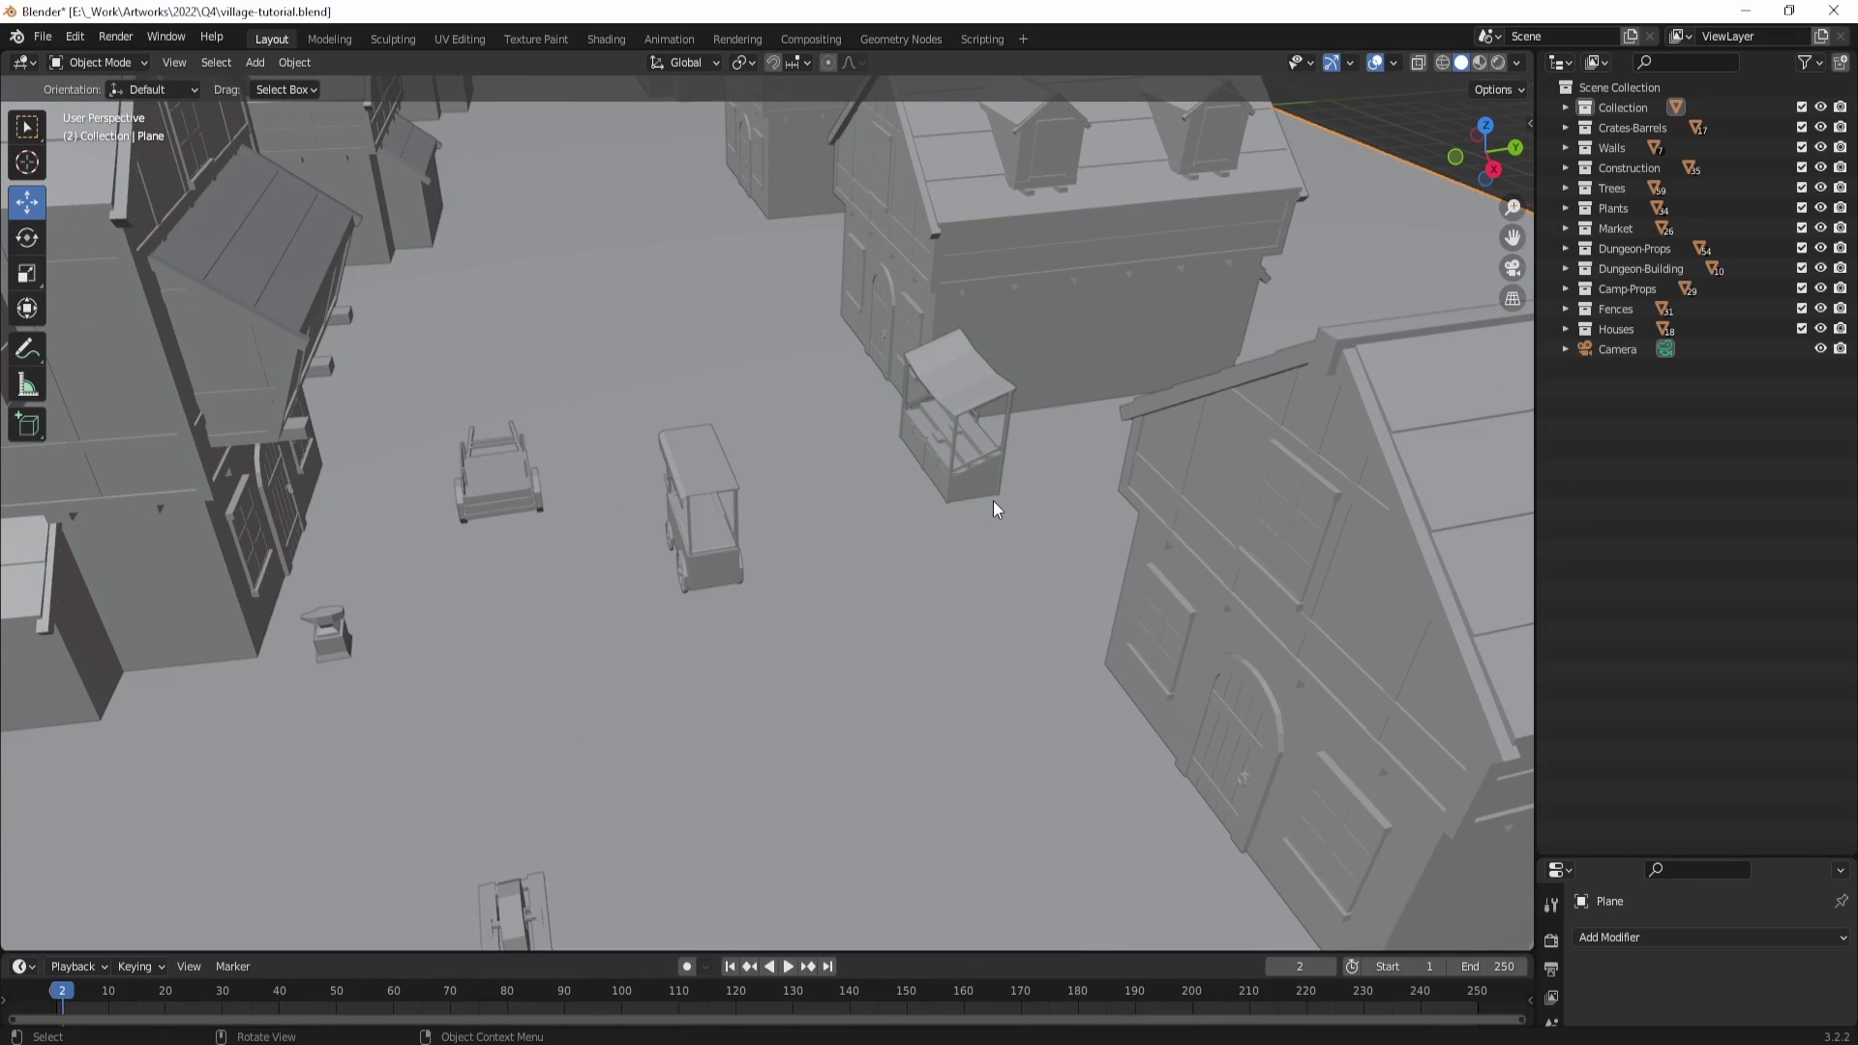
left_click(971, 486)
key("g")
key("x")
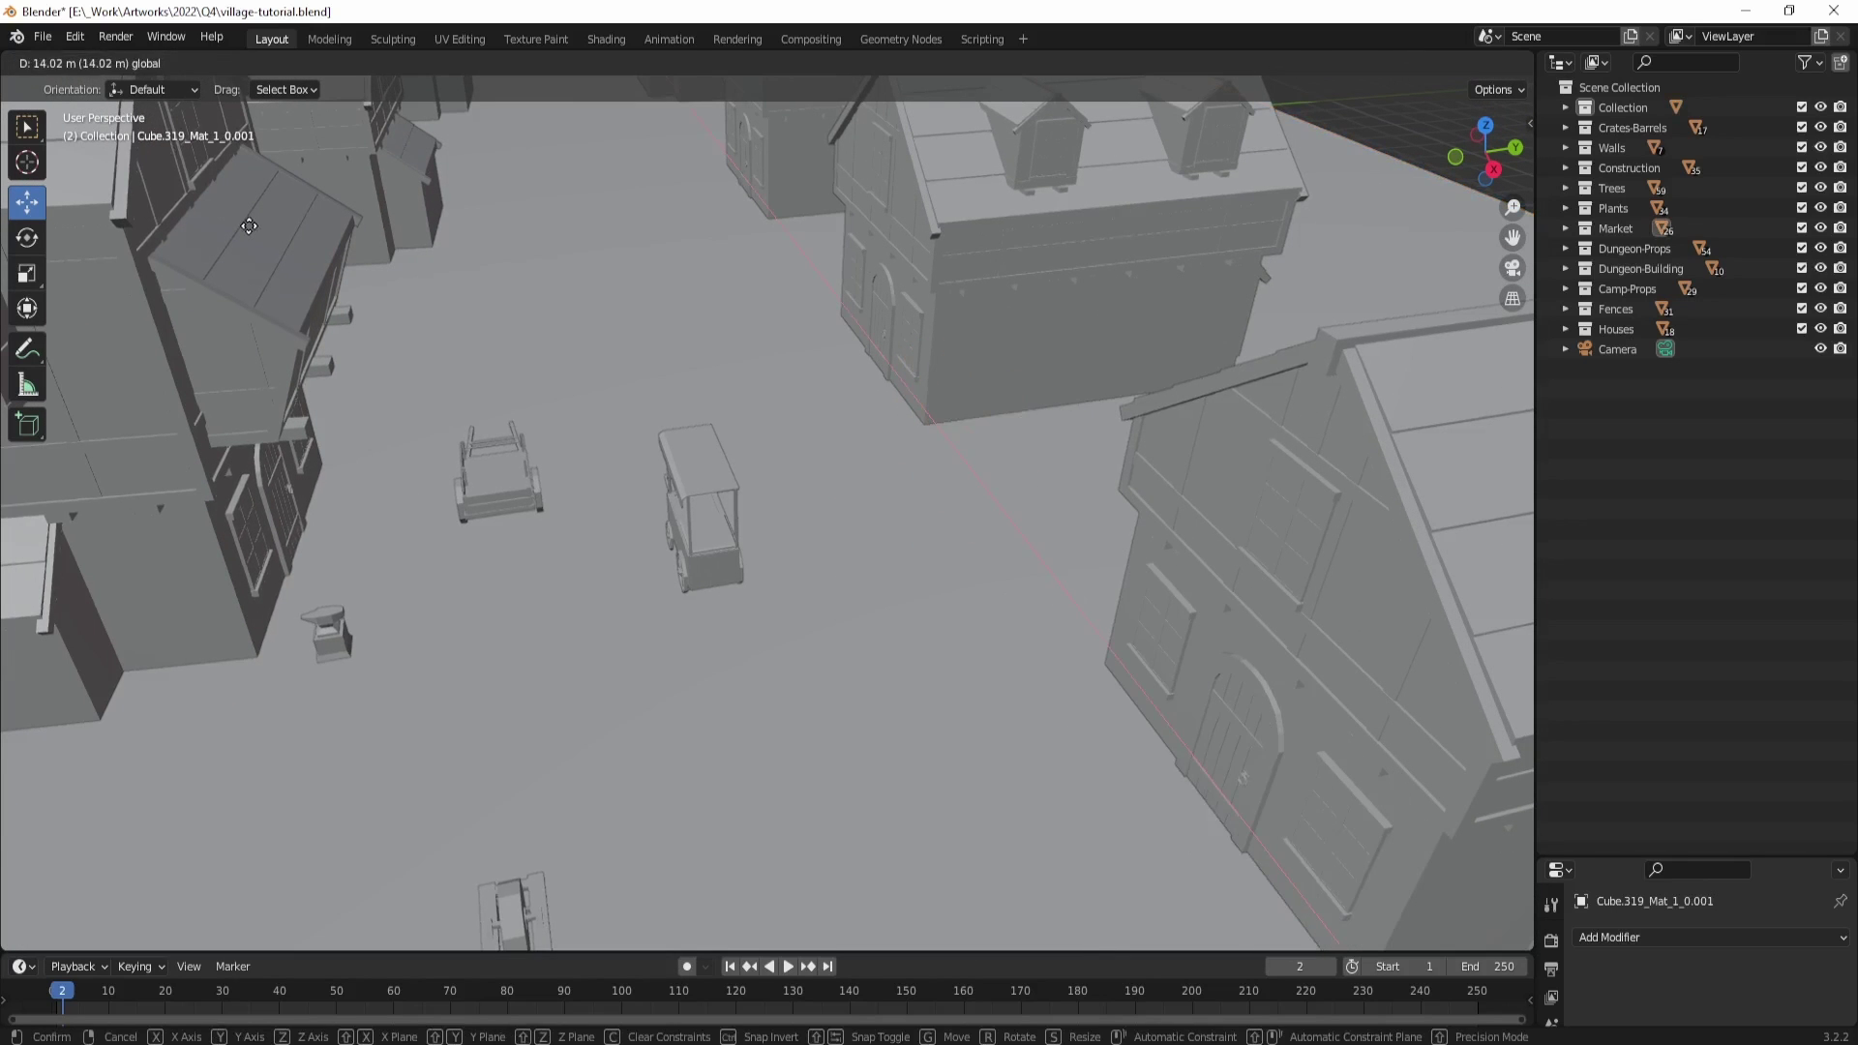
left_click(249, 225)
key("KP_Decimal")
scroll(665, 306, "down", 5)
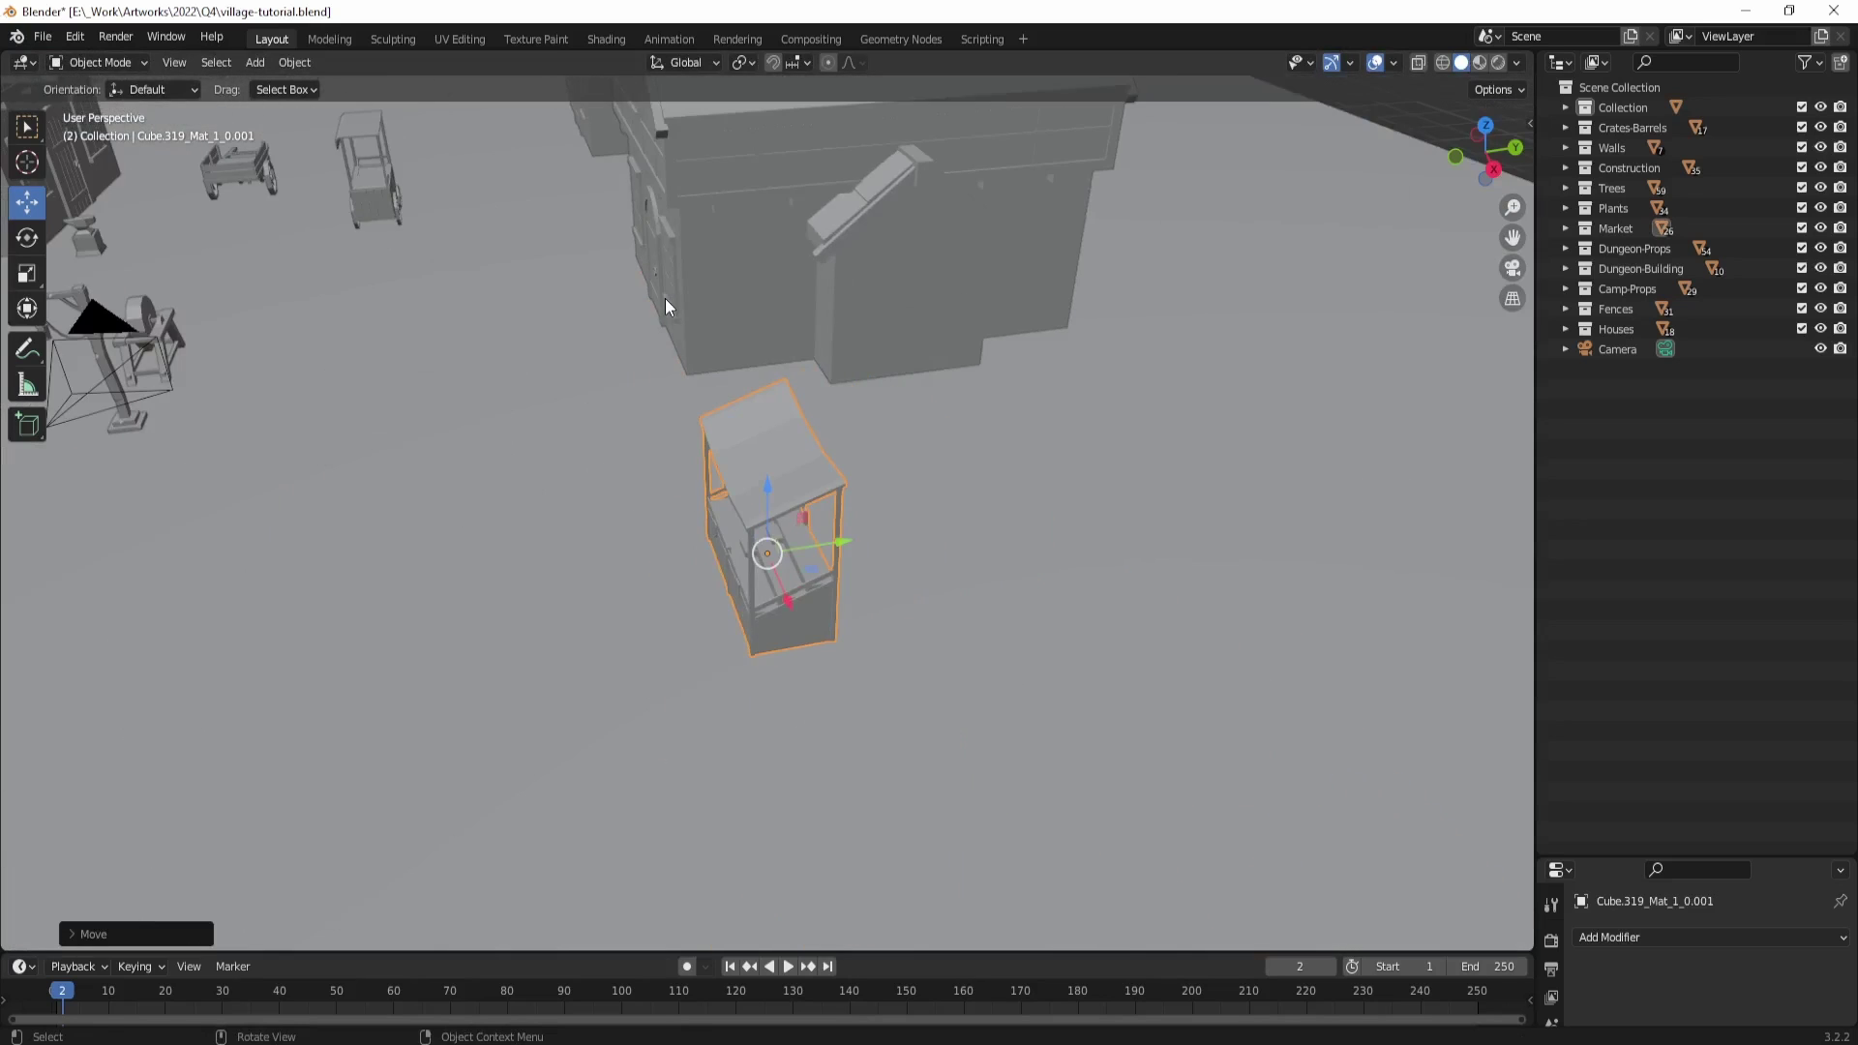
Step: Nudge the market stall about 0.5 m across the ground plane with Z locked, beside the house, and check it through the camera
middle_click_drag(665, 306, 789, 325)
key("g")
key("shift+z")
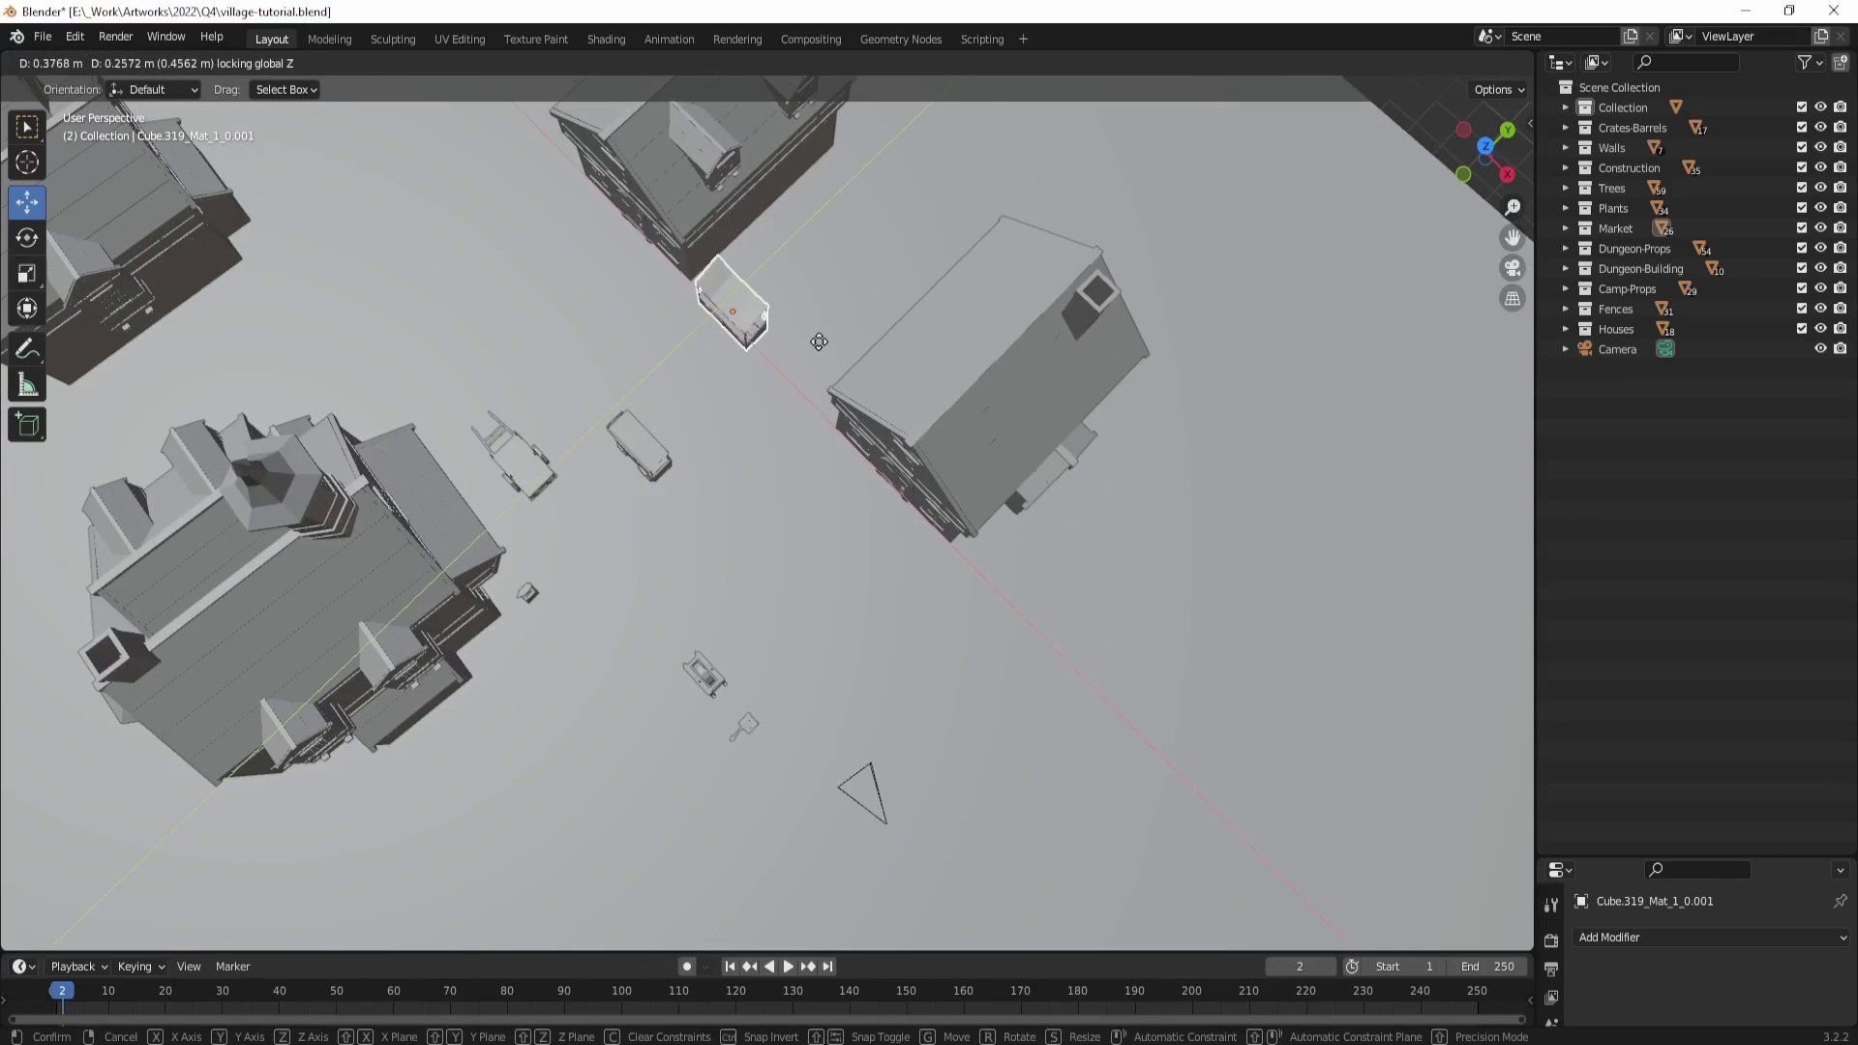
left_click(818, 342)
key("KP_0")
key("r")
key("z")
key("Escape")
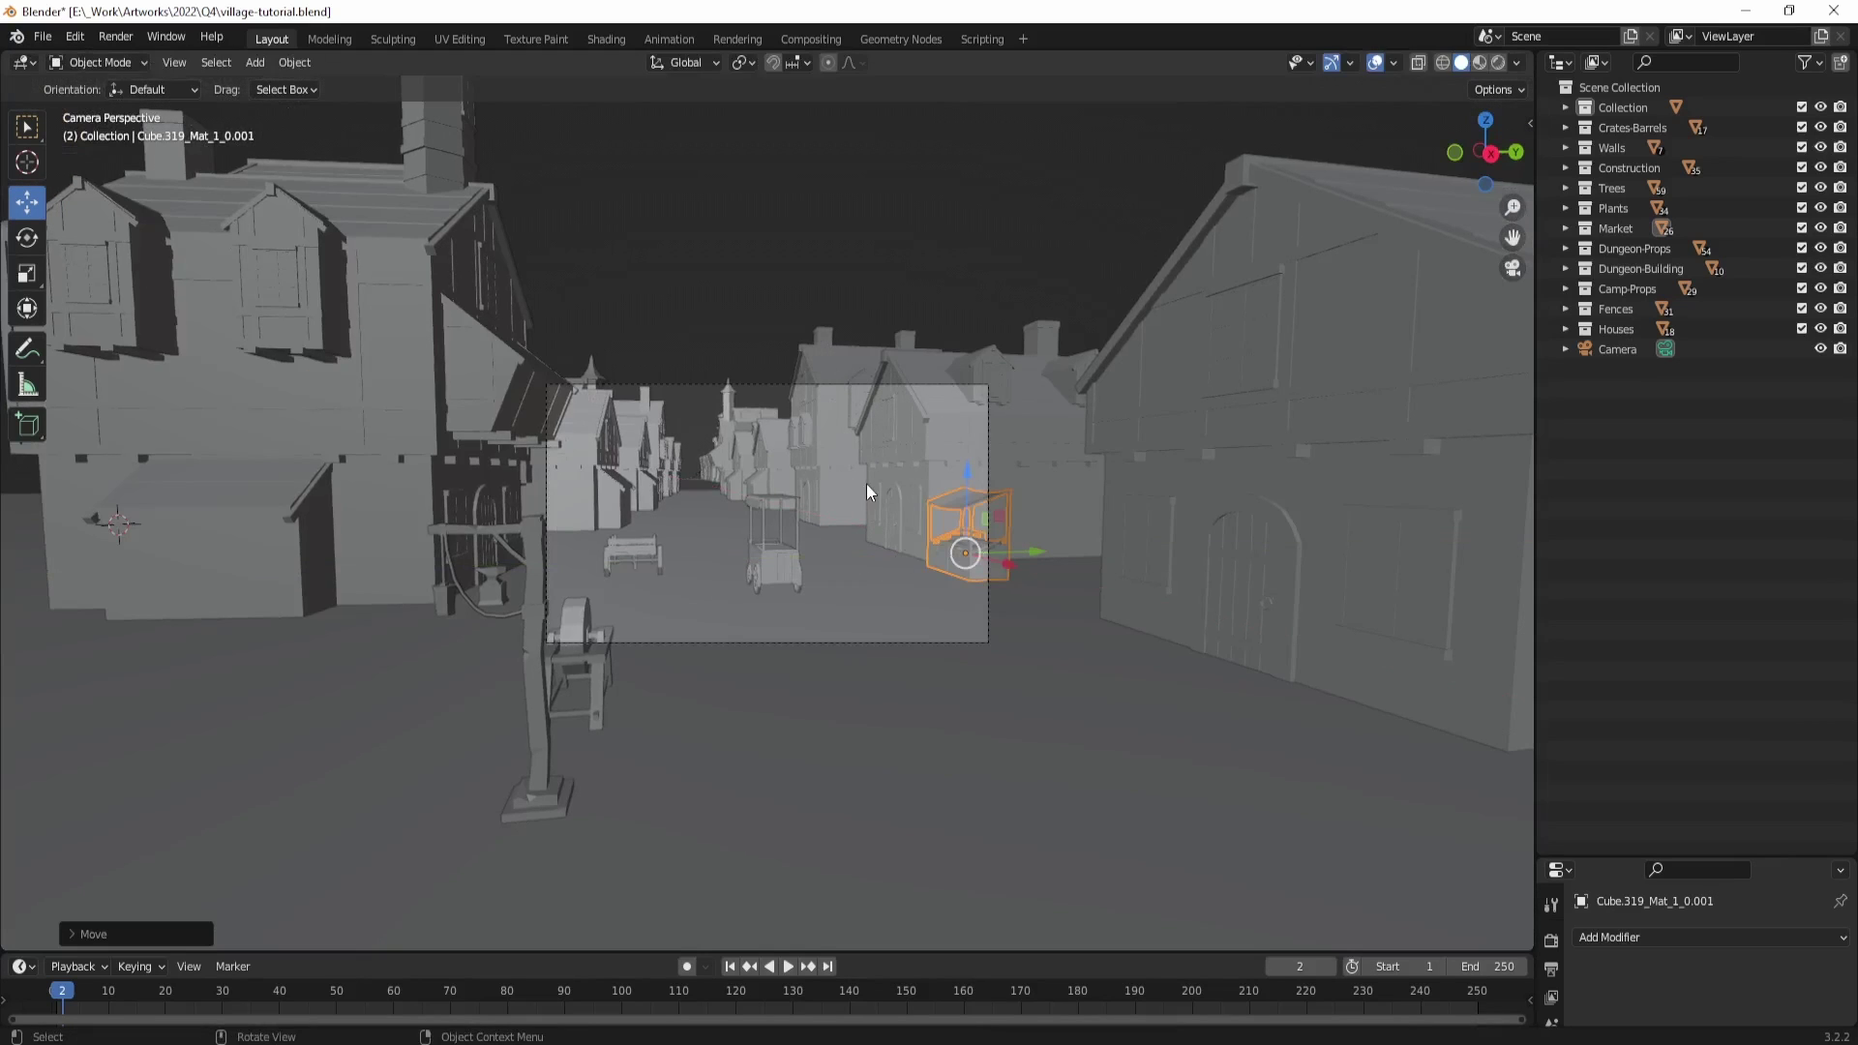
key("grave")
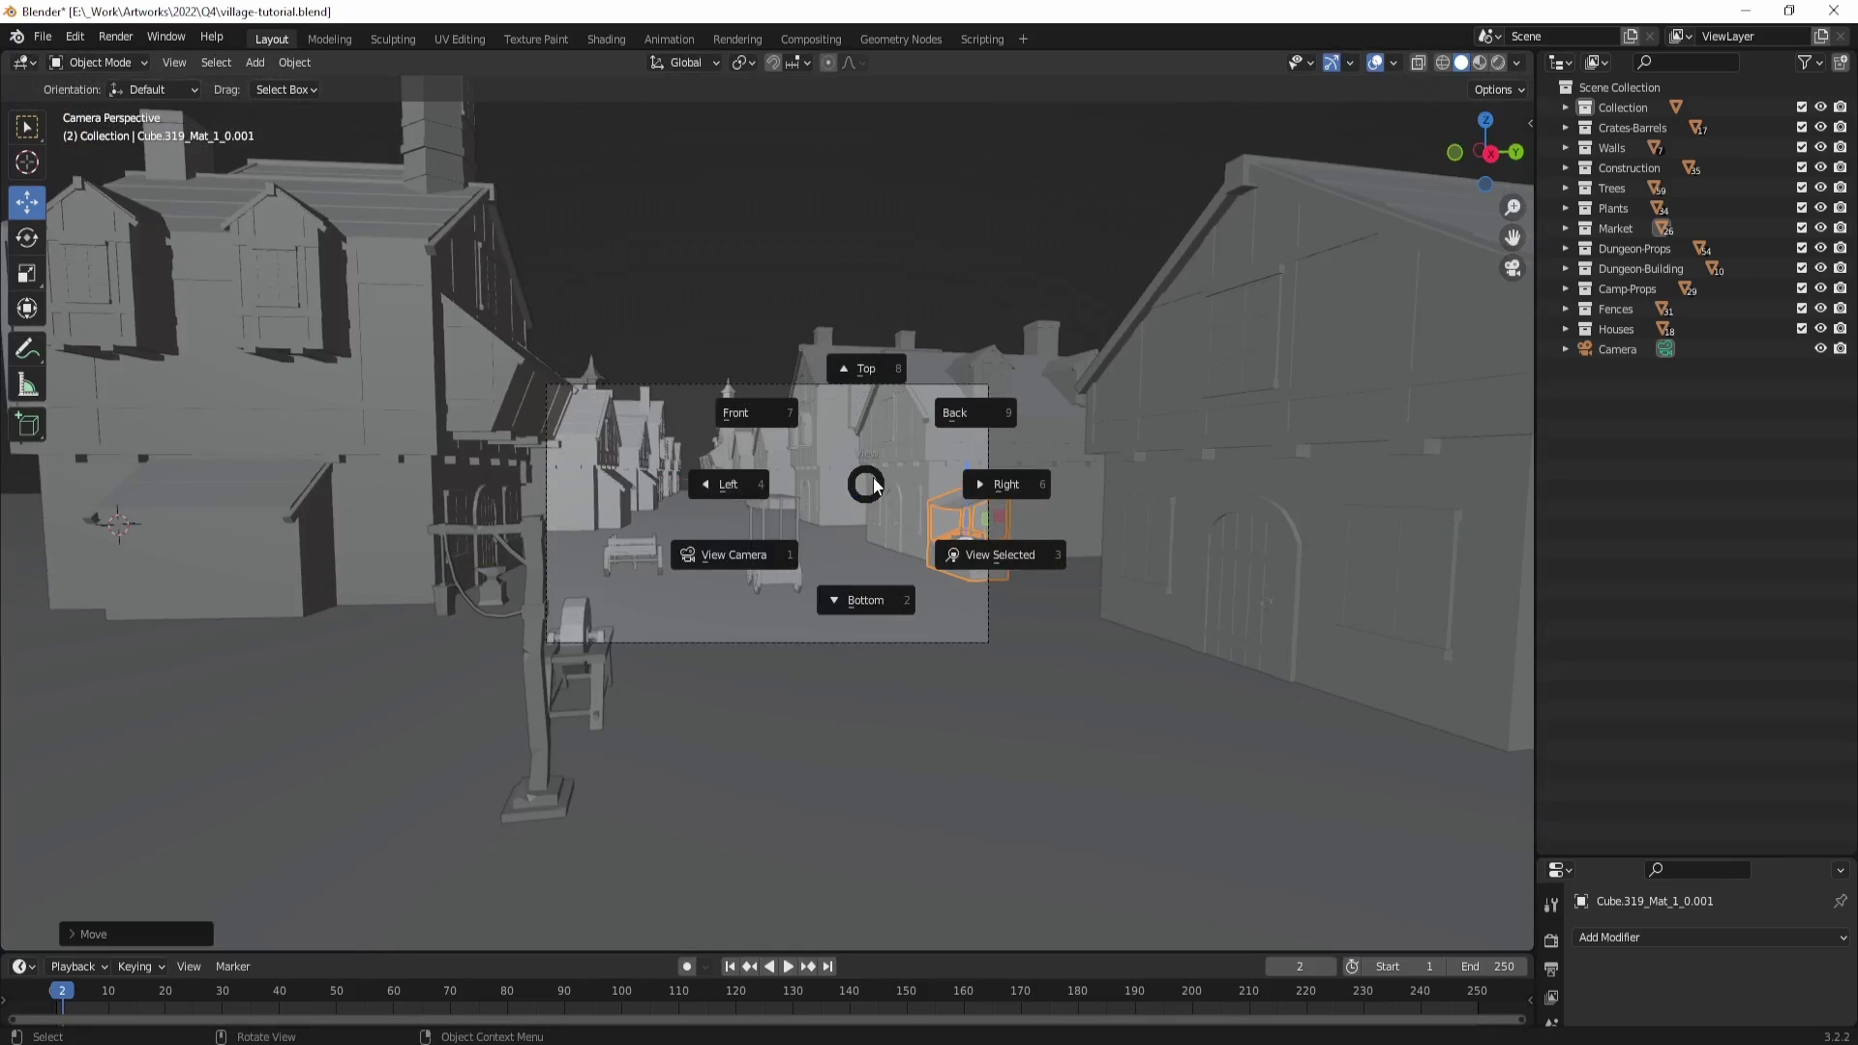
key("Escape")
key("grave")
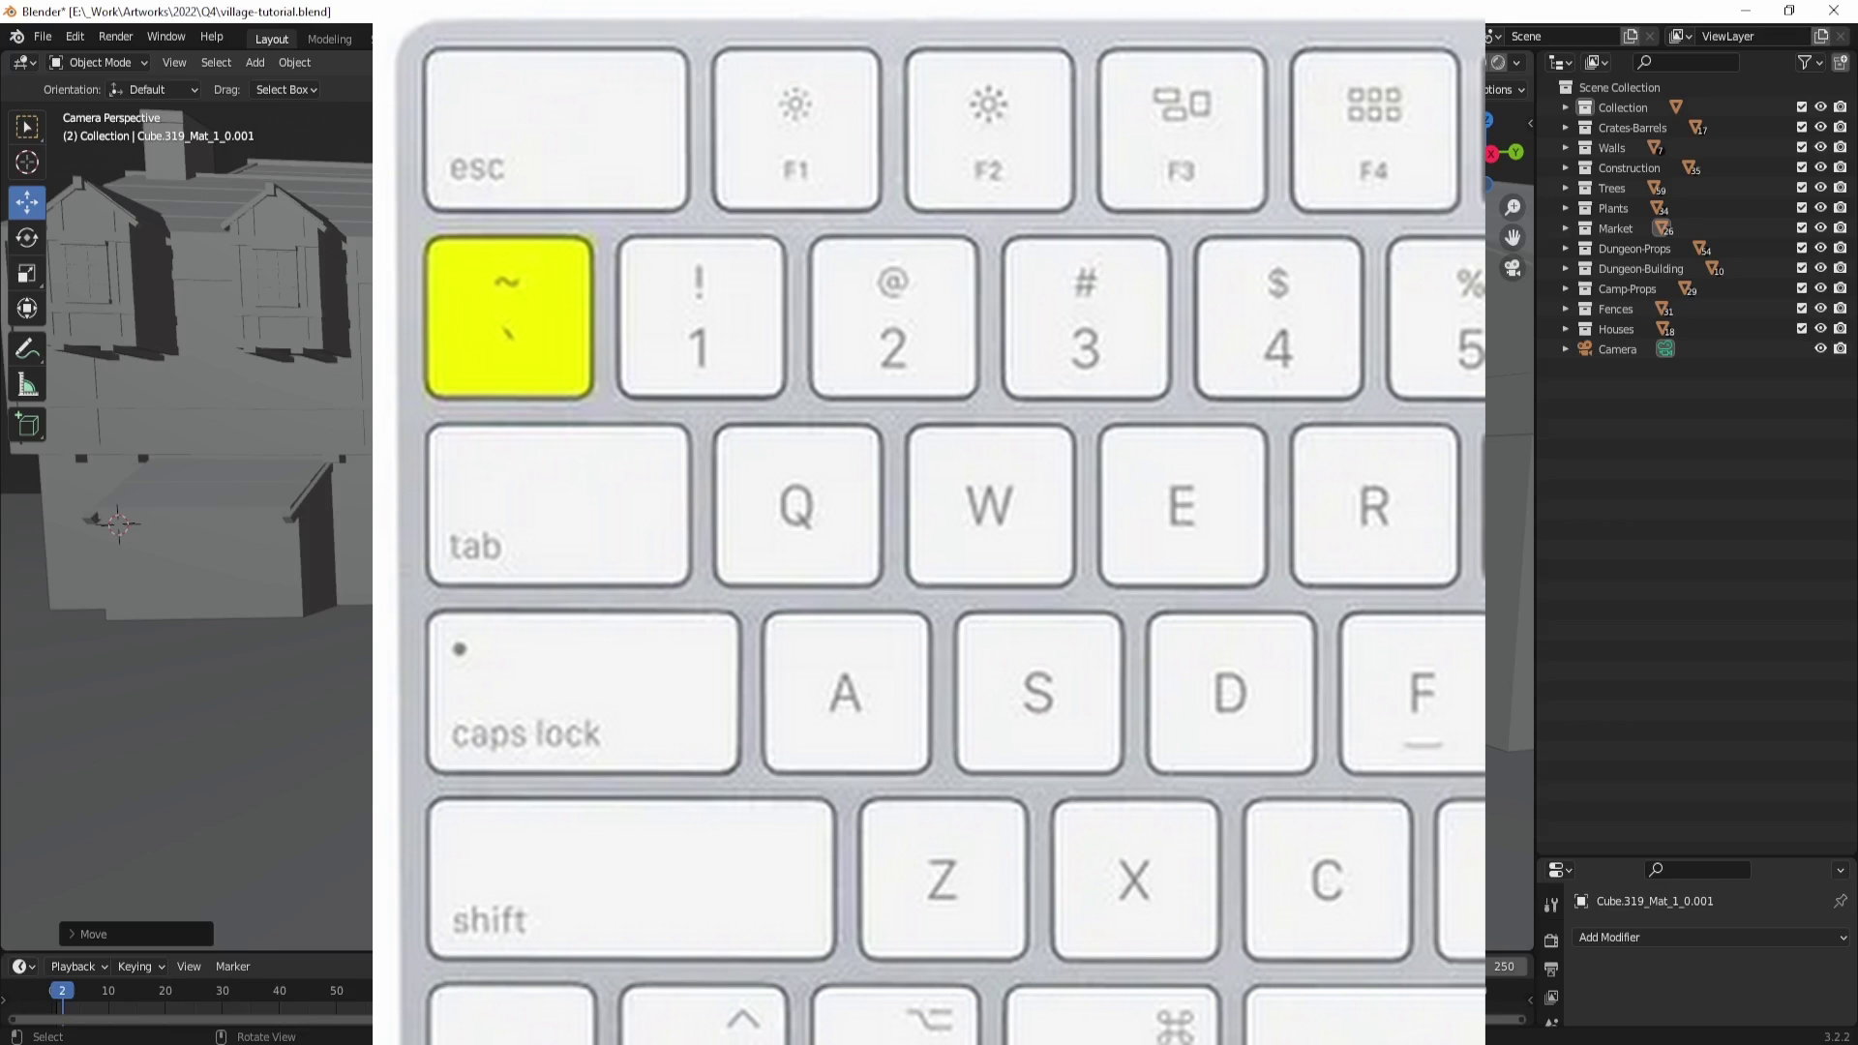
key("grave")
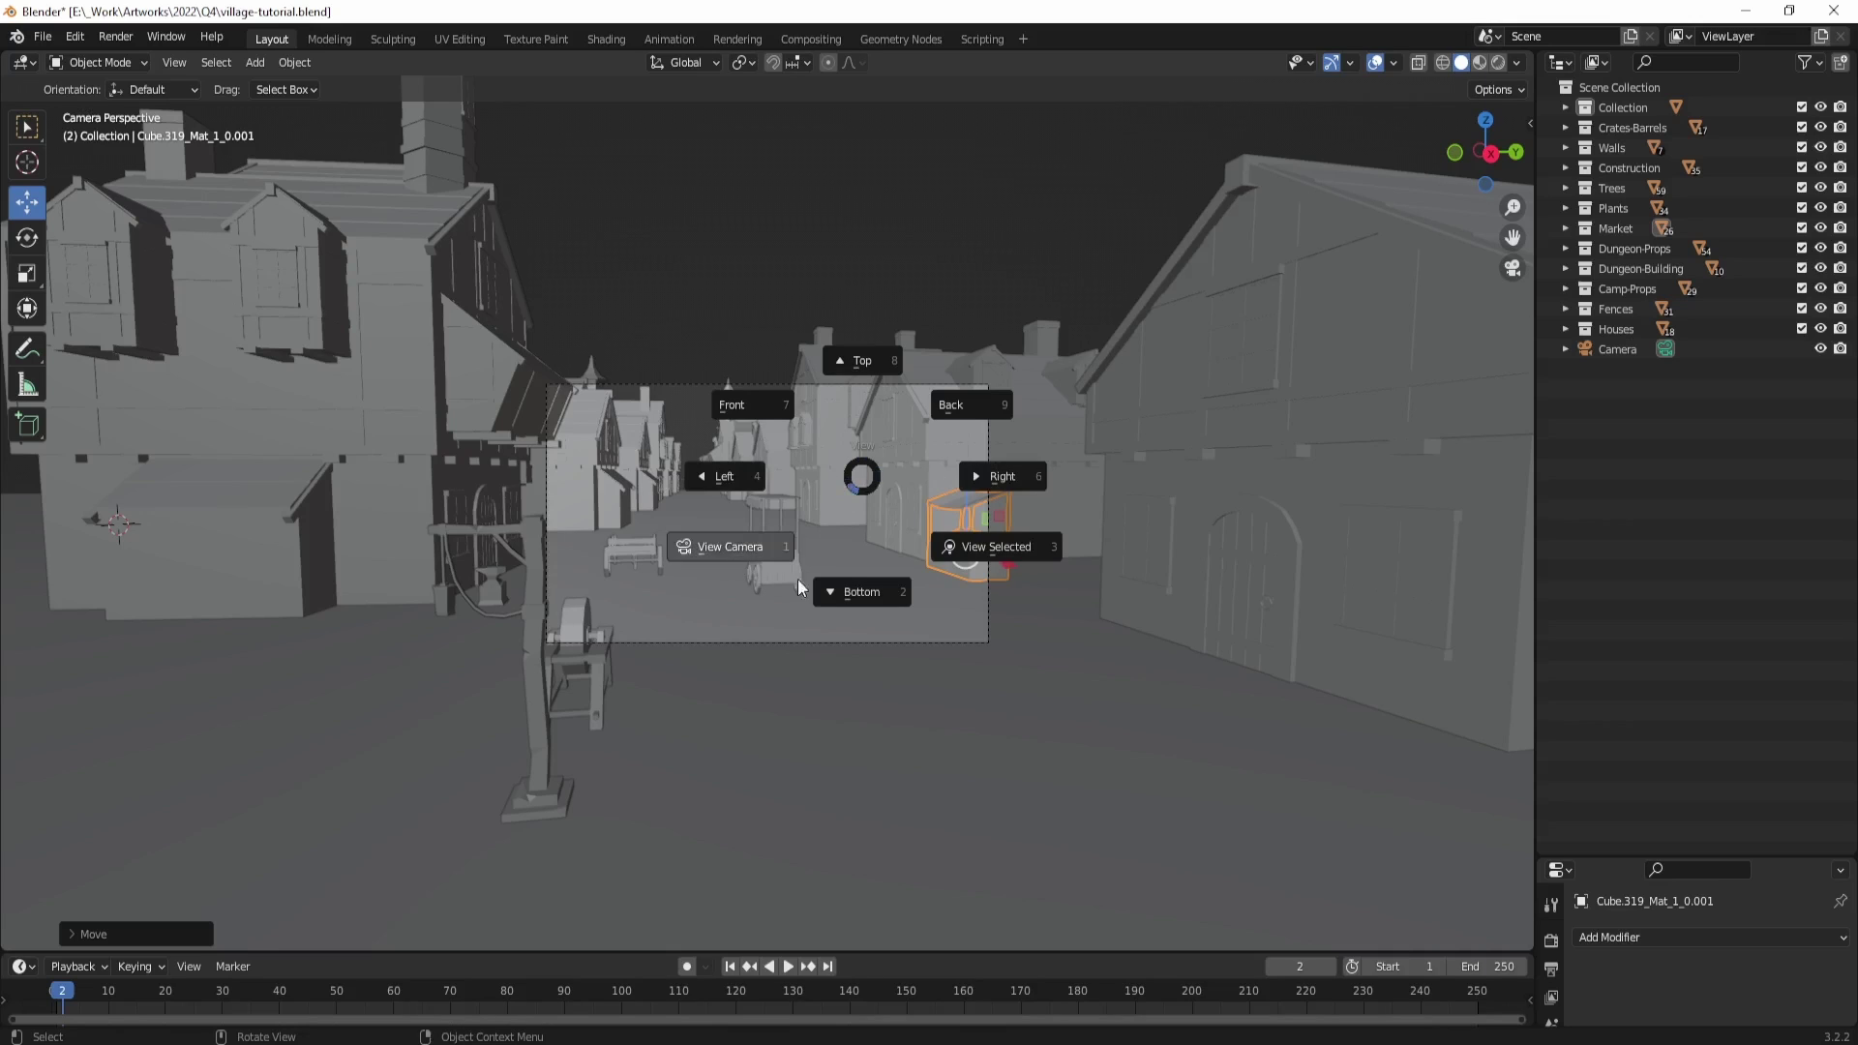
key("Escape")
scroll(885, 493, "up", 4)
middle_click_drag(646, 339, 813, 462, "shift")
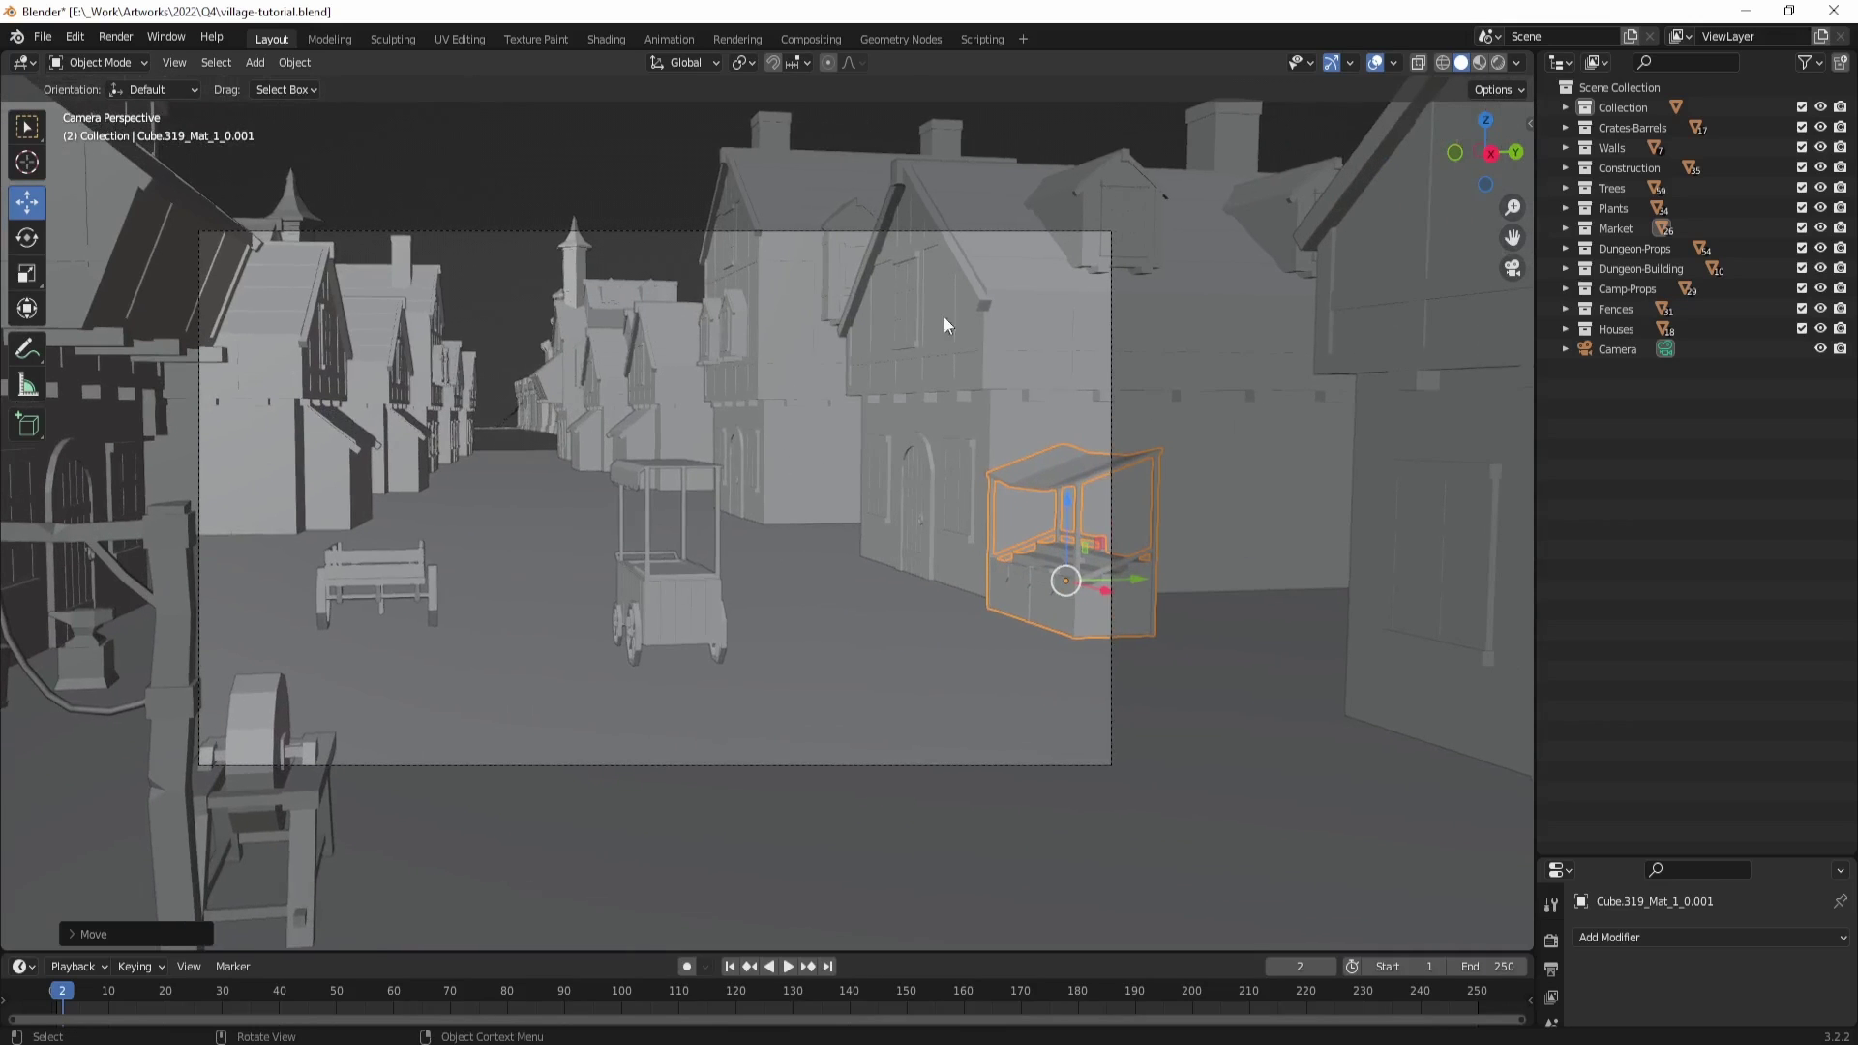
Step: Try rotating the market stall by about 95° in top view and cancel the rotation
key("KP_7")
key("KP_Decimal")
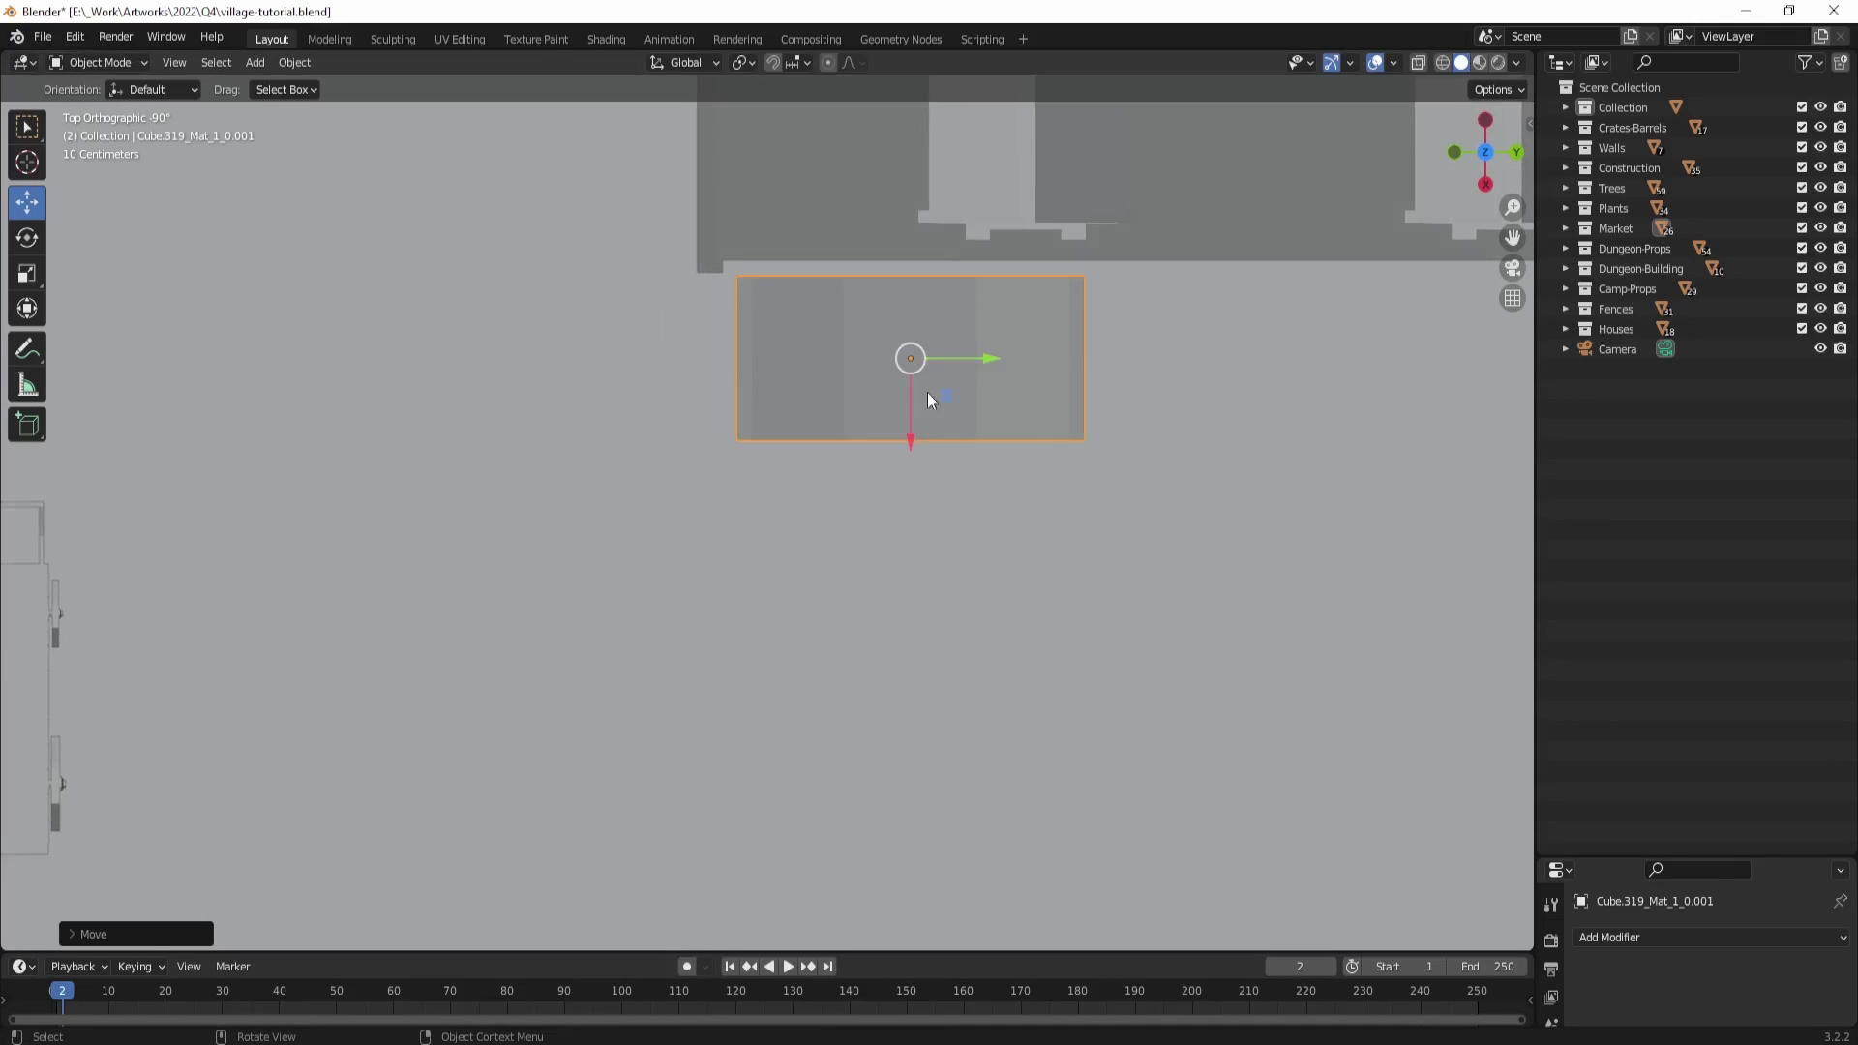
key("r")
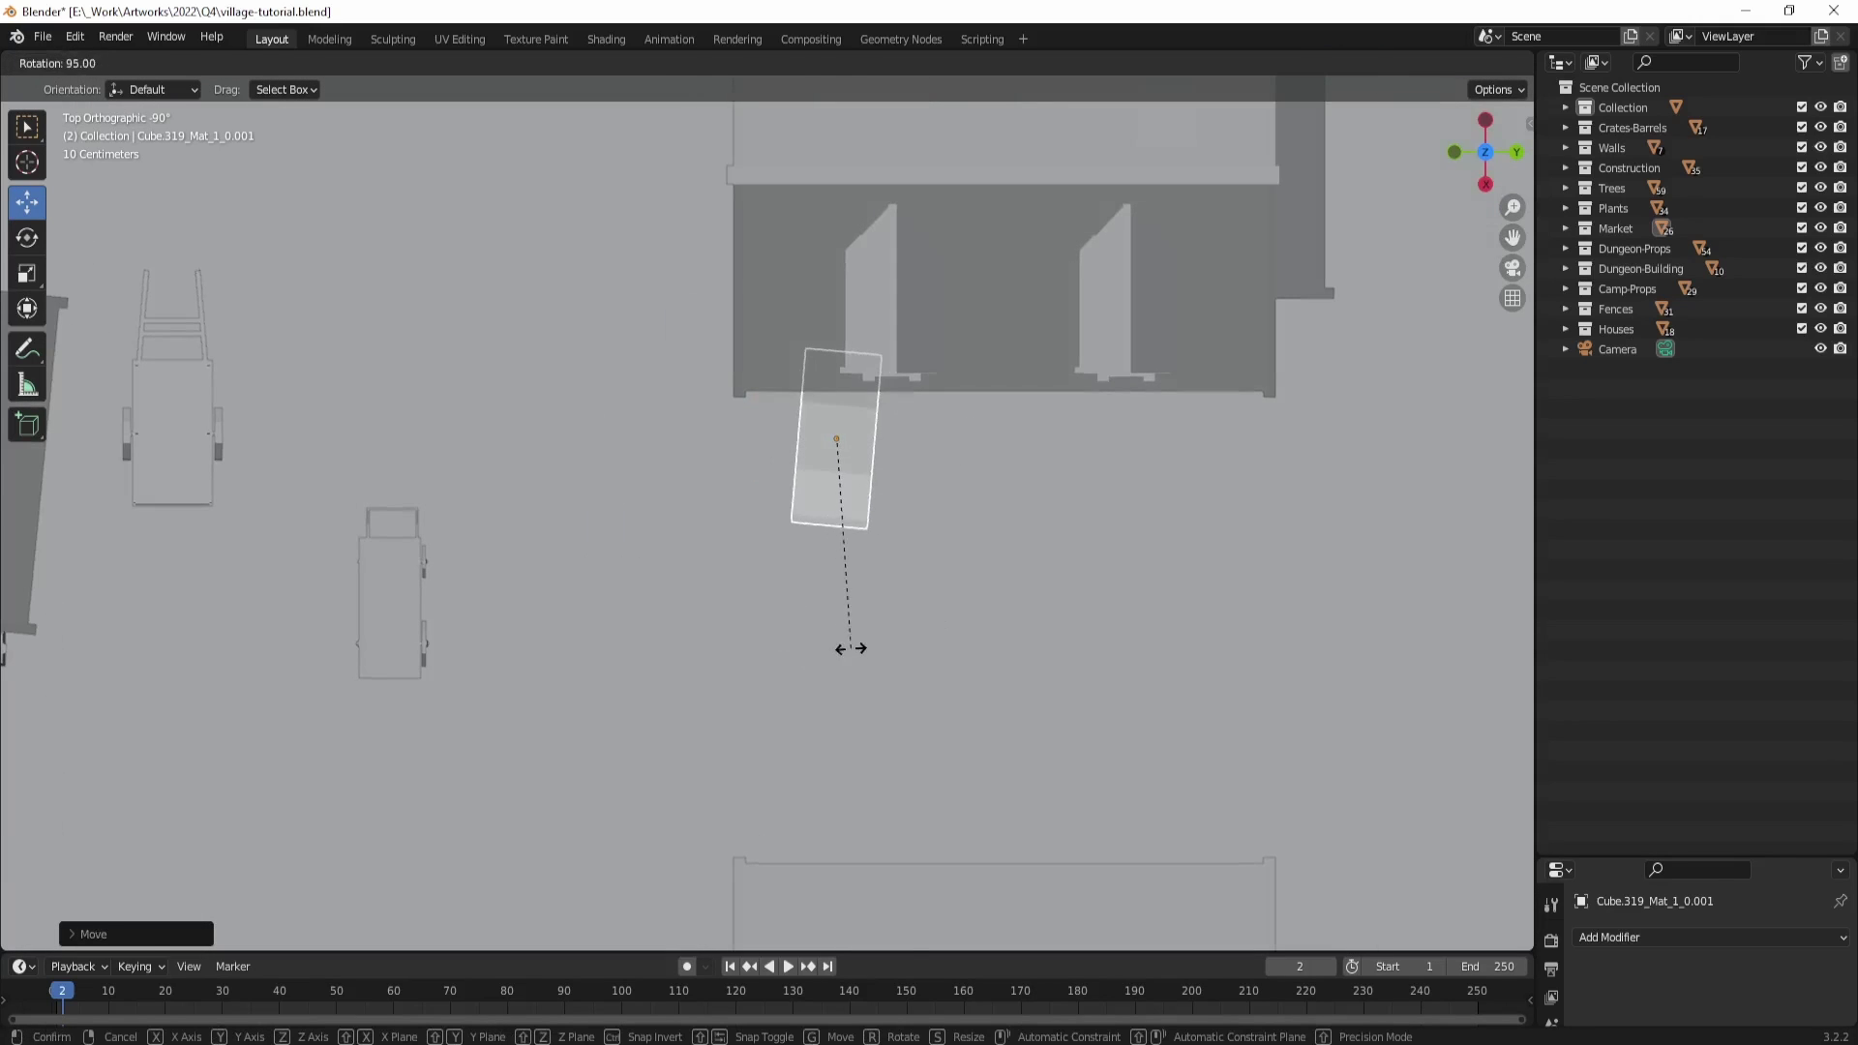
right_click(851, 648)
Step: Turn the market stall about the global Z axis with the Rotate tool in two rotations, the first by -90°
middle_click_drag(774, 750, 796, 642)
scroll(797, 629, "up", 1)
key("shift+space")
key("r")
left_click_drag(786, 639, 638, 686)
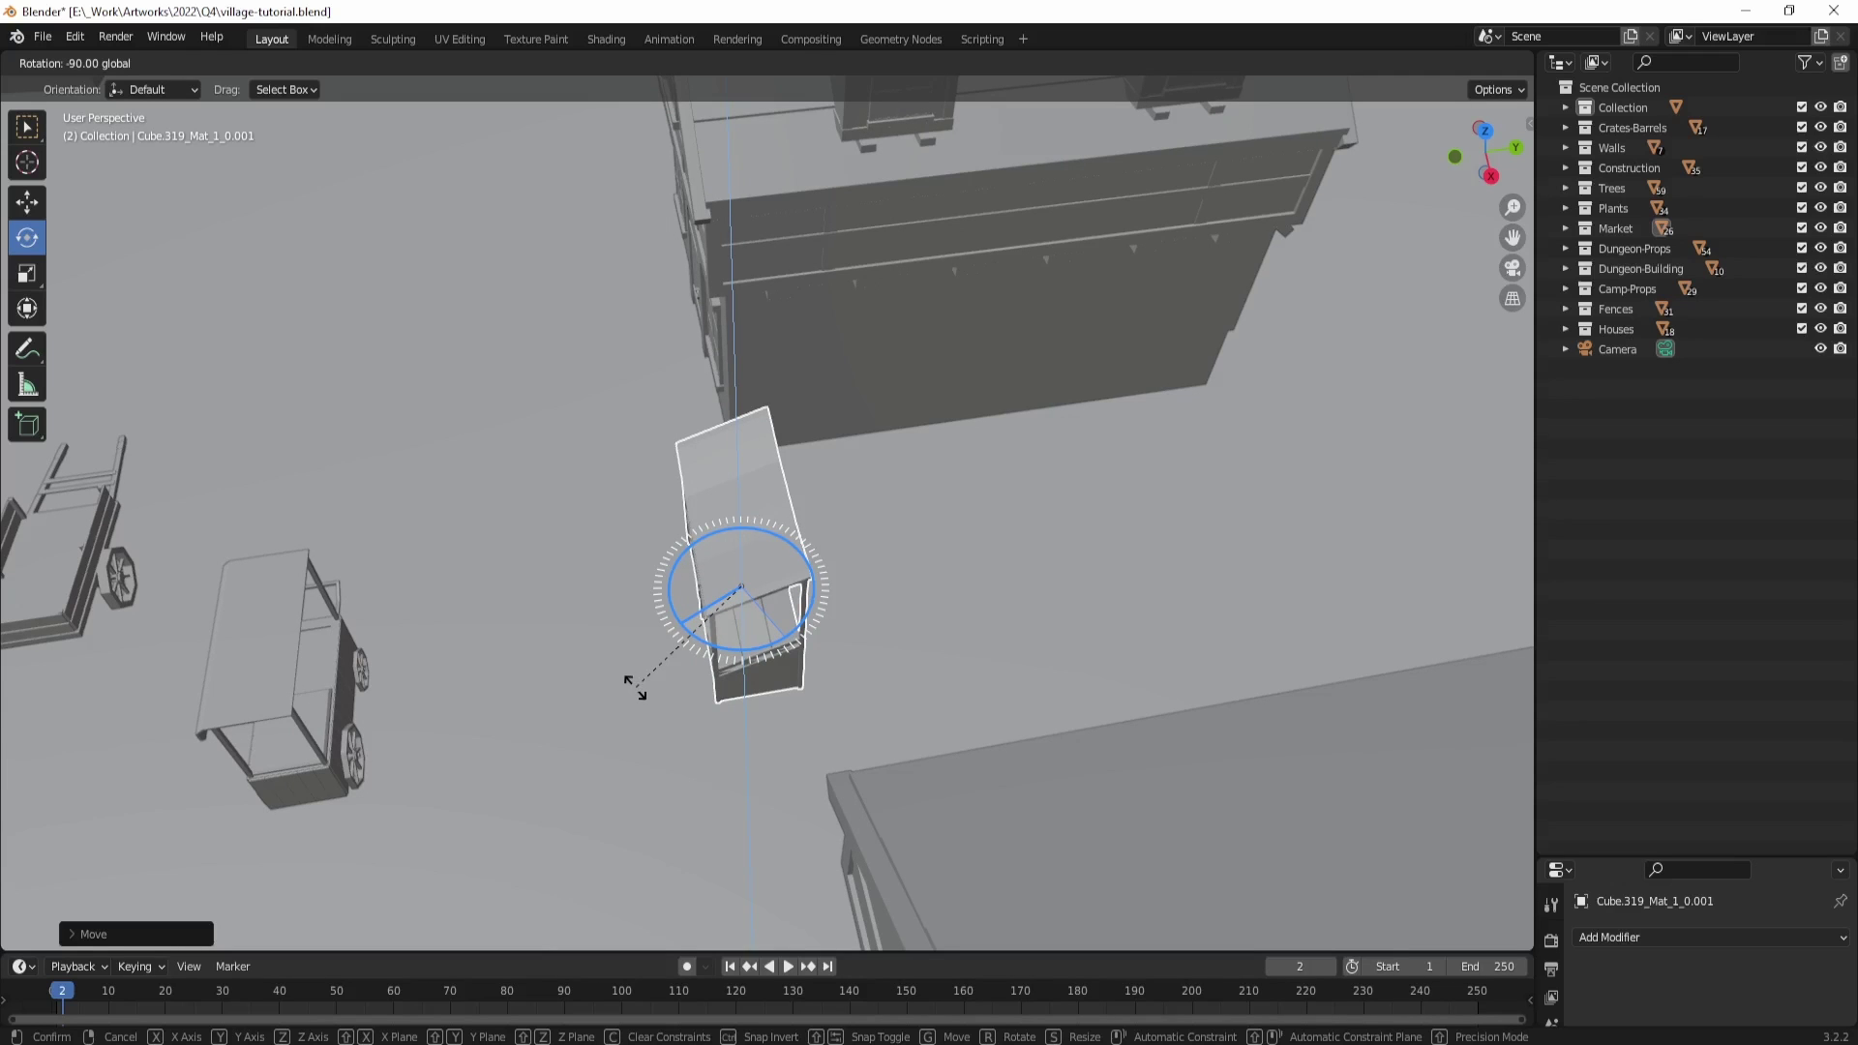
left_click_drag(635, 687, 628, 689)
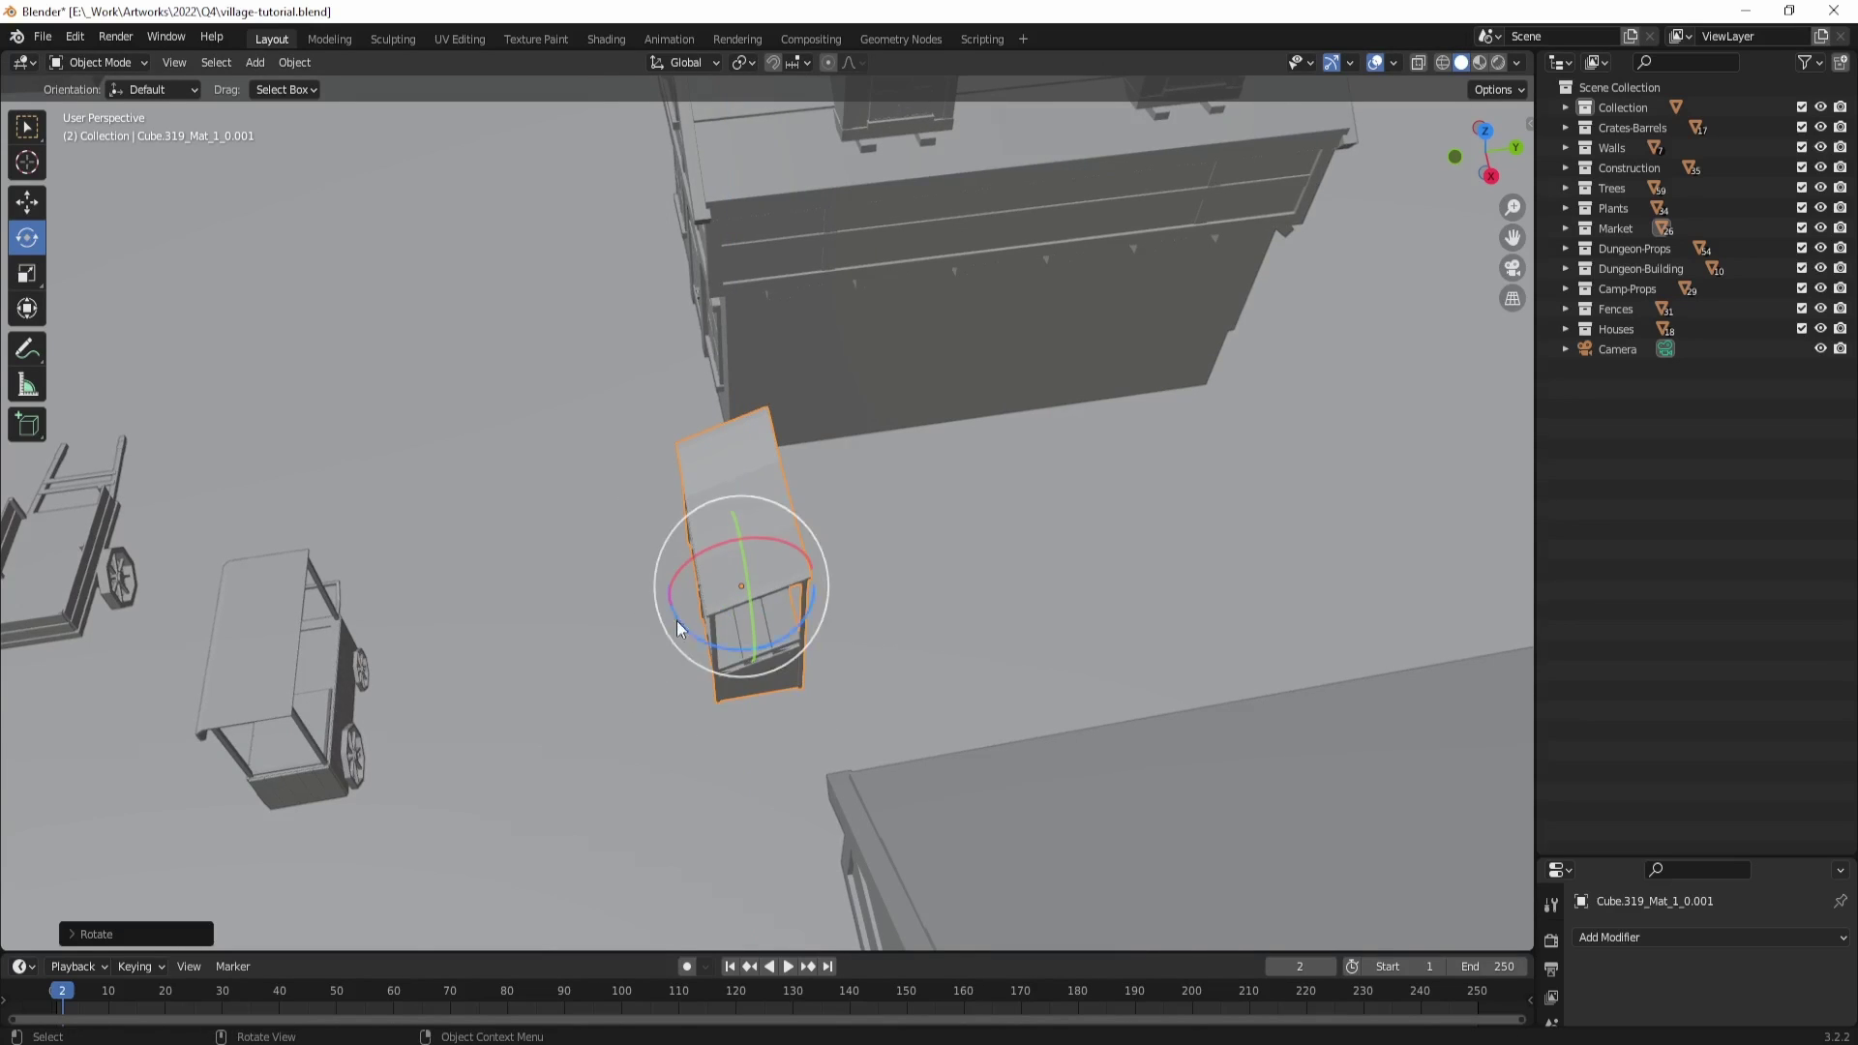
middle_click_drag(676, 619, 760, 644)
left_click_drag(776, 658, 937, 620)
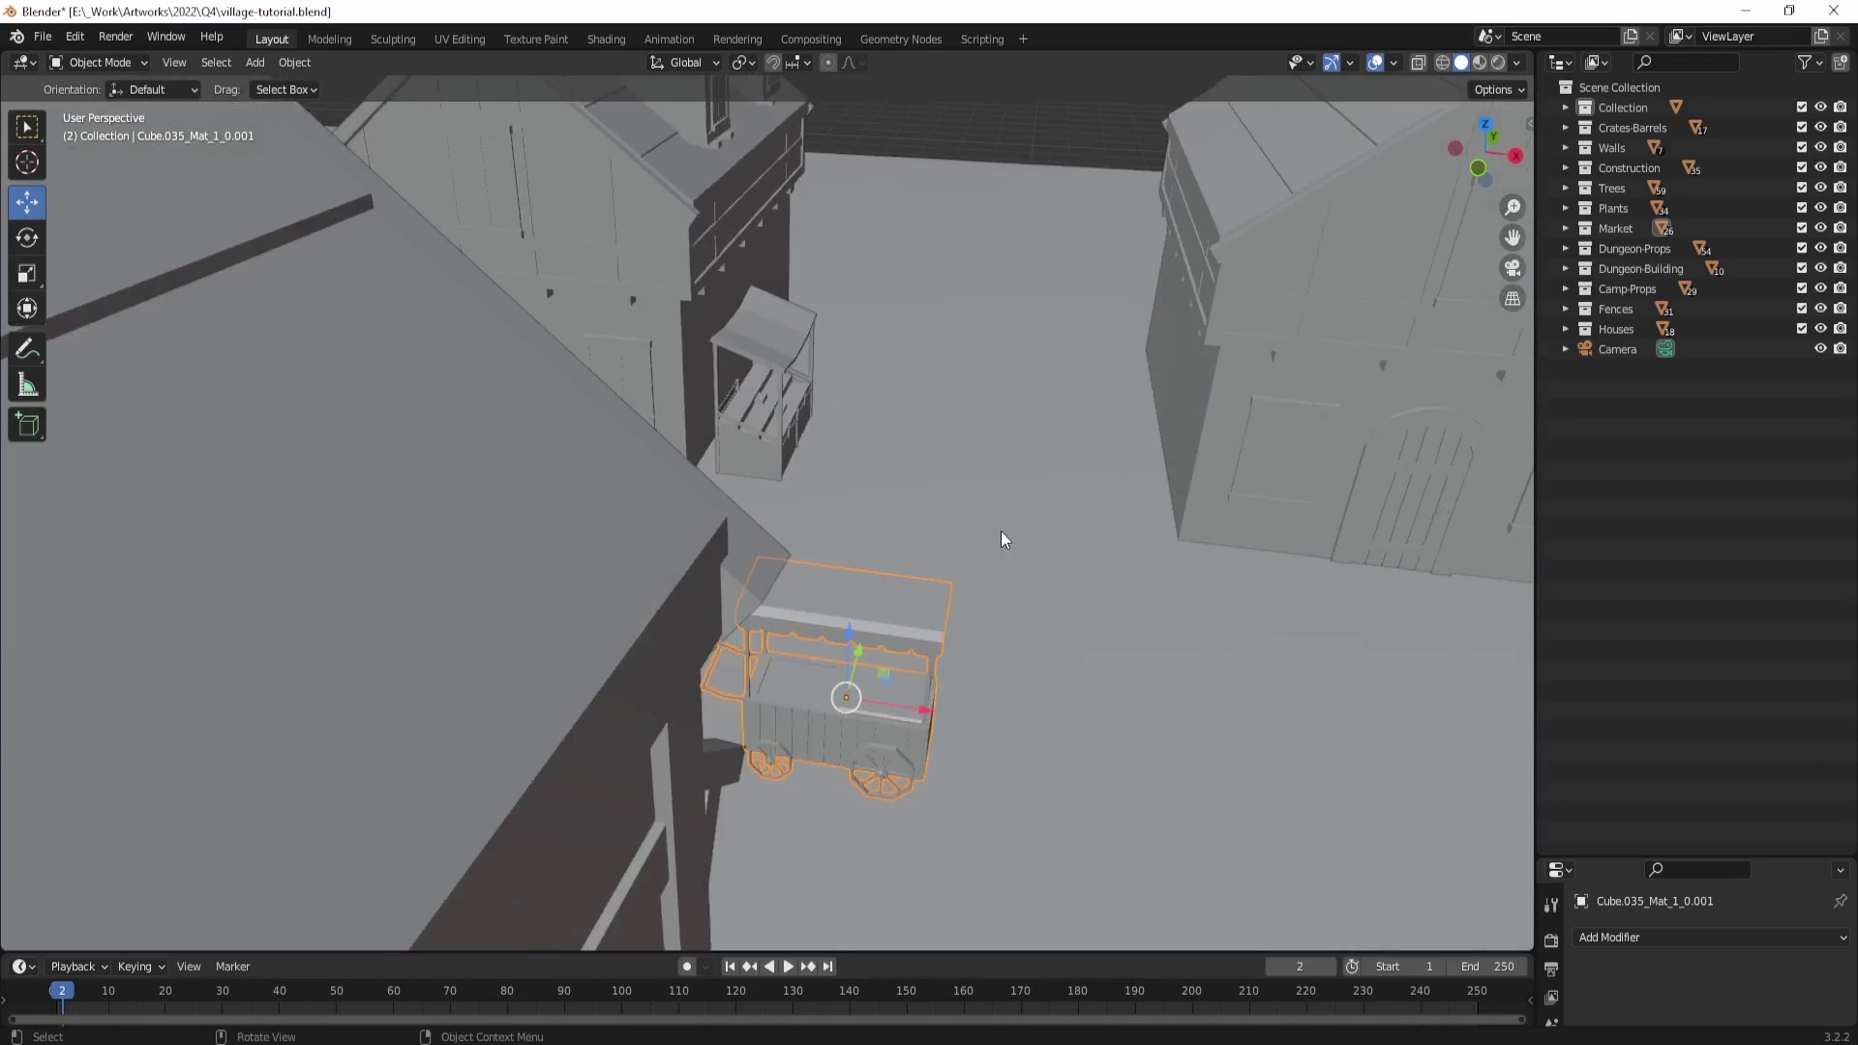
Step: Move the canopied food cart across the ground plane with Z locked to beside the market stall at the house front, and fine-tune its position
scroll(1000, 530, "down", 2)
key("g")
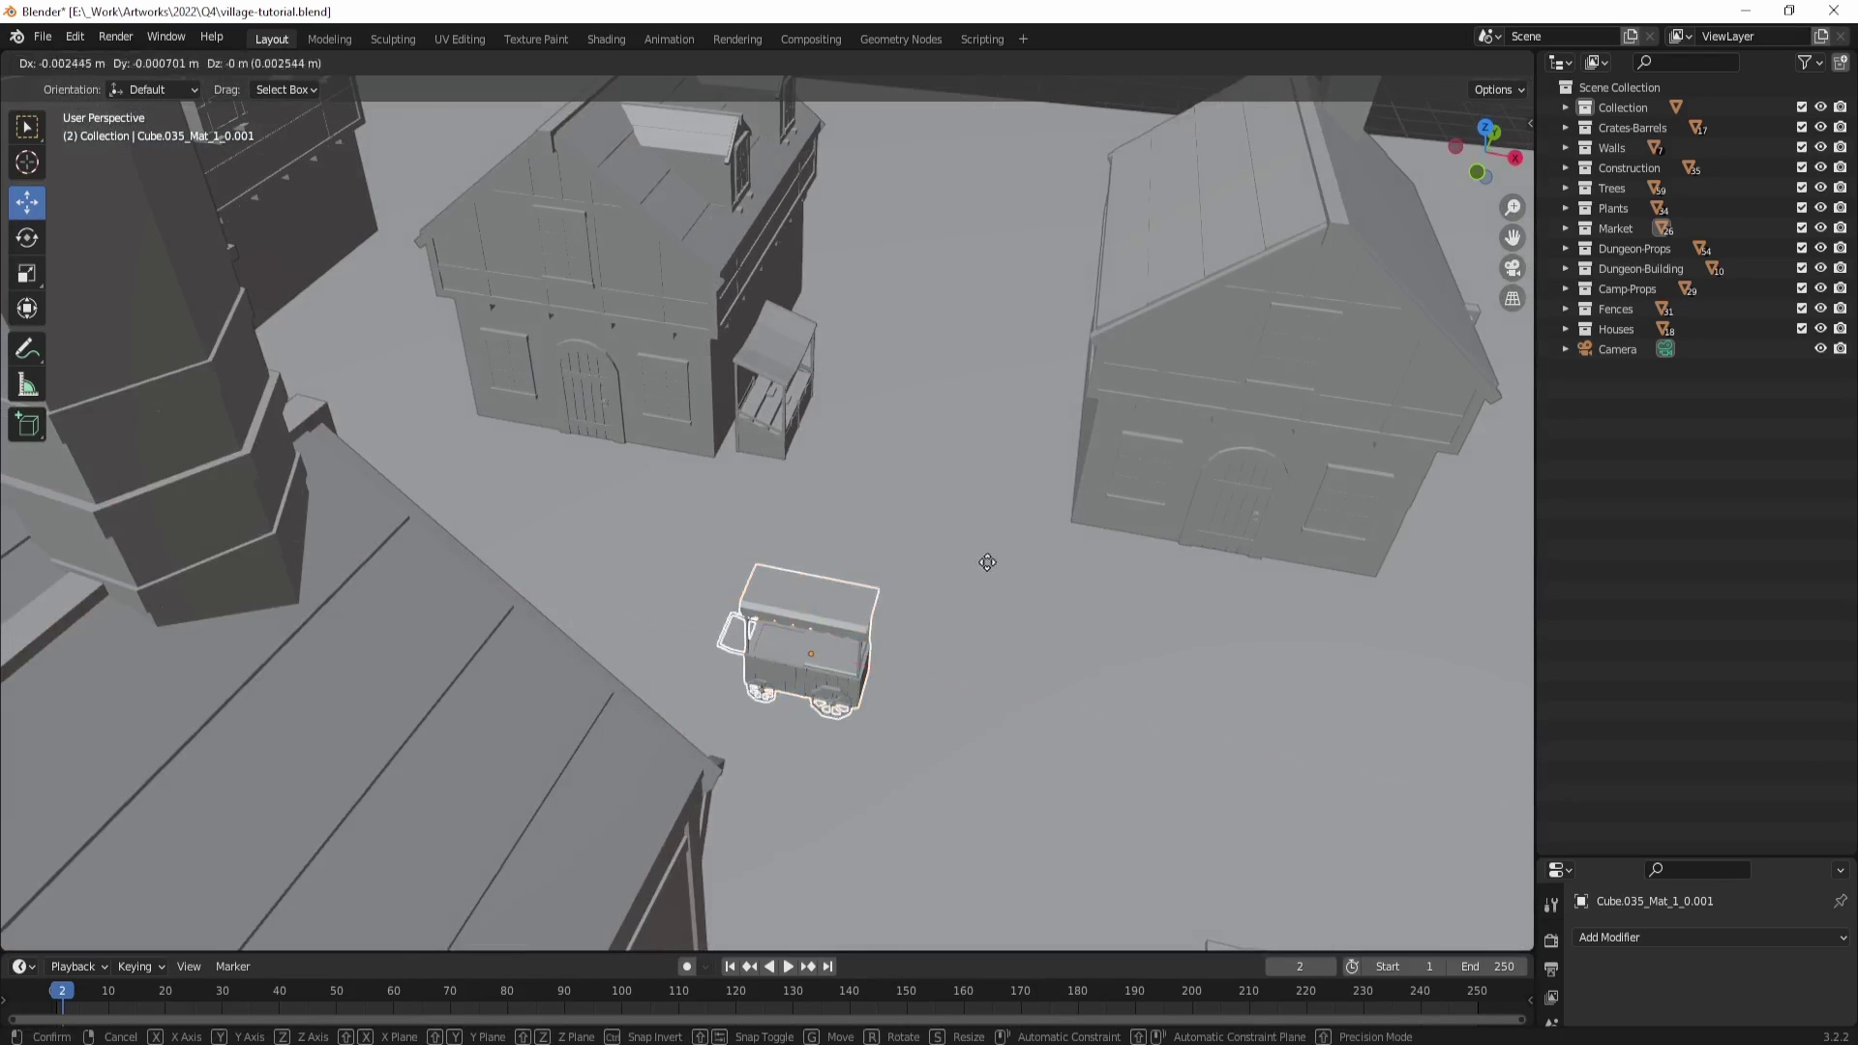
key("shift+z")
left_click(728, 339)
key("KP_Decimal")
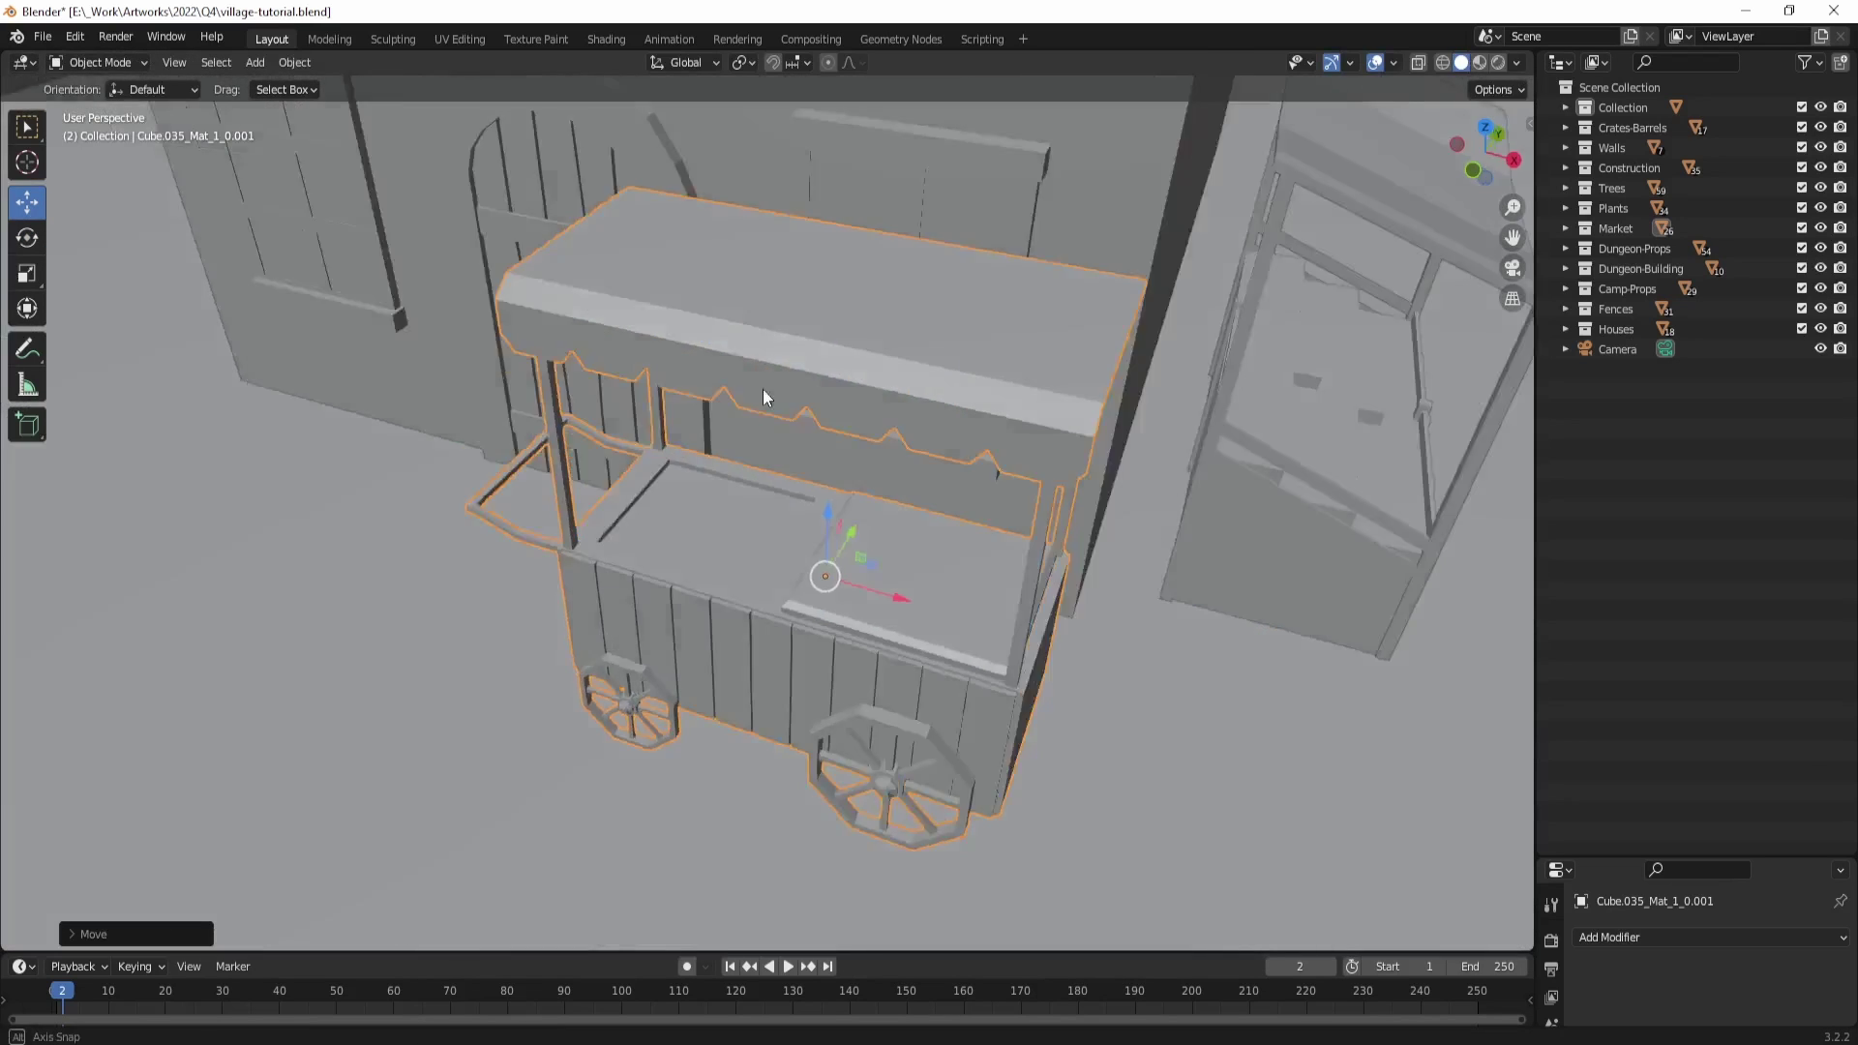
middle_click_drag(762, 389, 605, 373)
left_click_drag(813, 556, 847, 558)
Step: Move the two-wheeled wooden cart into the street with Z locked, and shift it along the Y axis toward the opposite house
scroll(842, 542, "down", 3)
middle_click_drag(876, 500, 1084, 452, "shift")
left_click(454, 544)
key("g")
key("shift+z")
left_click(877, 646)
key("g")
key("y")
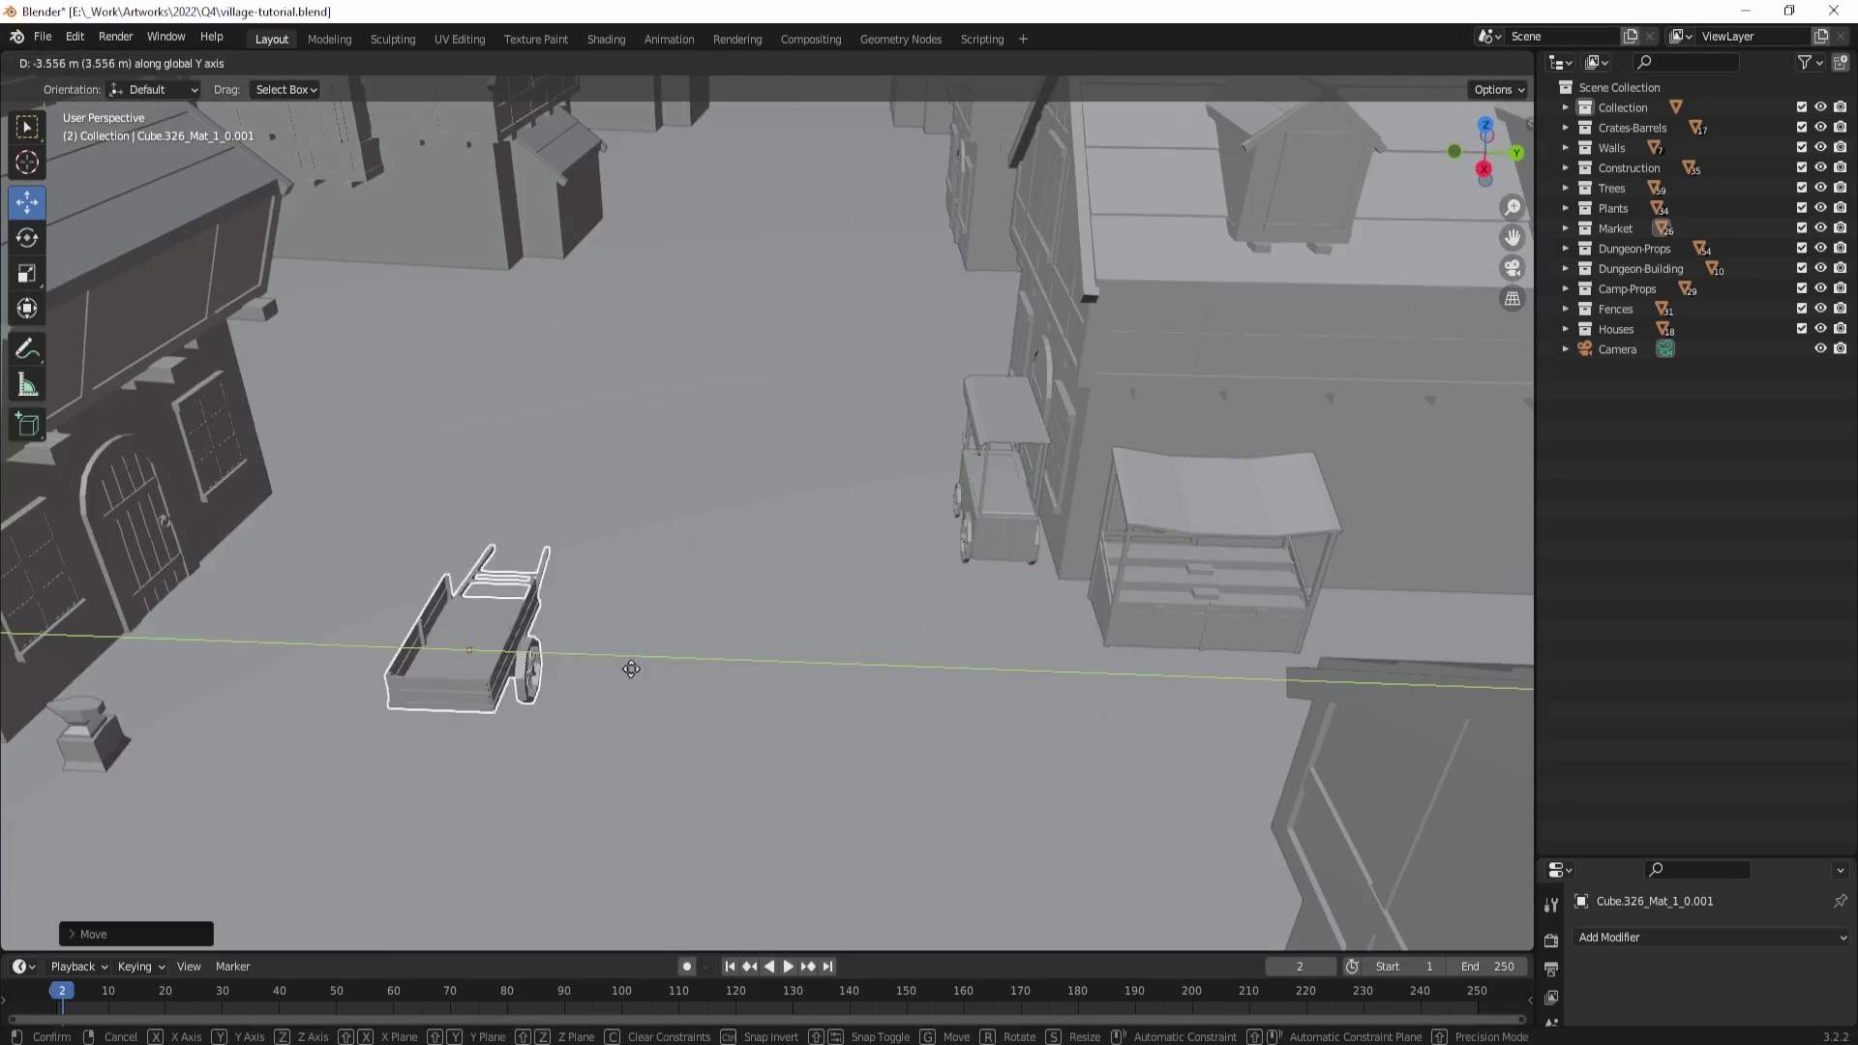
left_click(455, 656)
Step: Shift the wooden cart across the ground plane in two moves to stand close to the front of the turreted house
middle_click_drag(482, 656, 838, 677)
key("KP_Decimal")
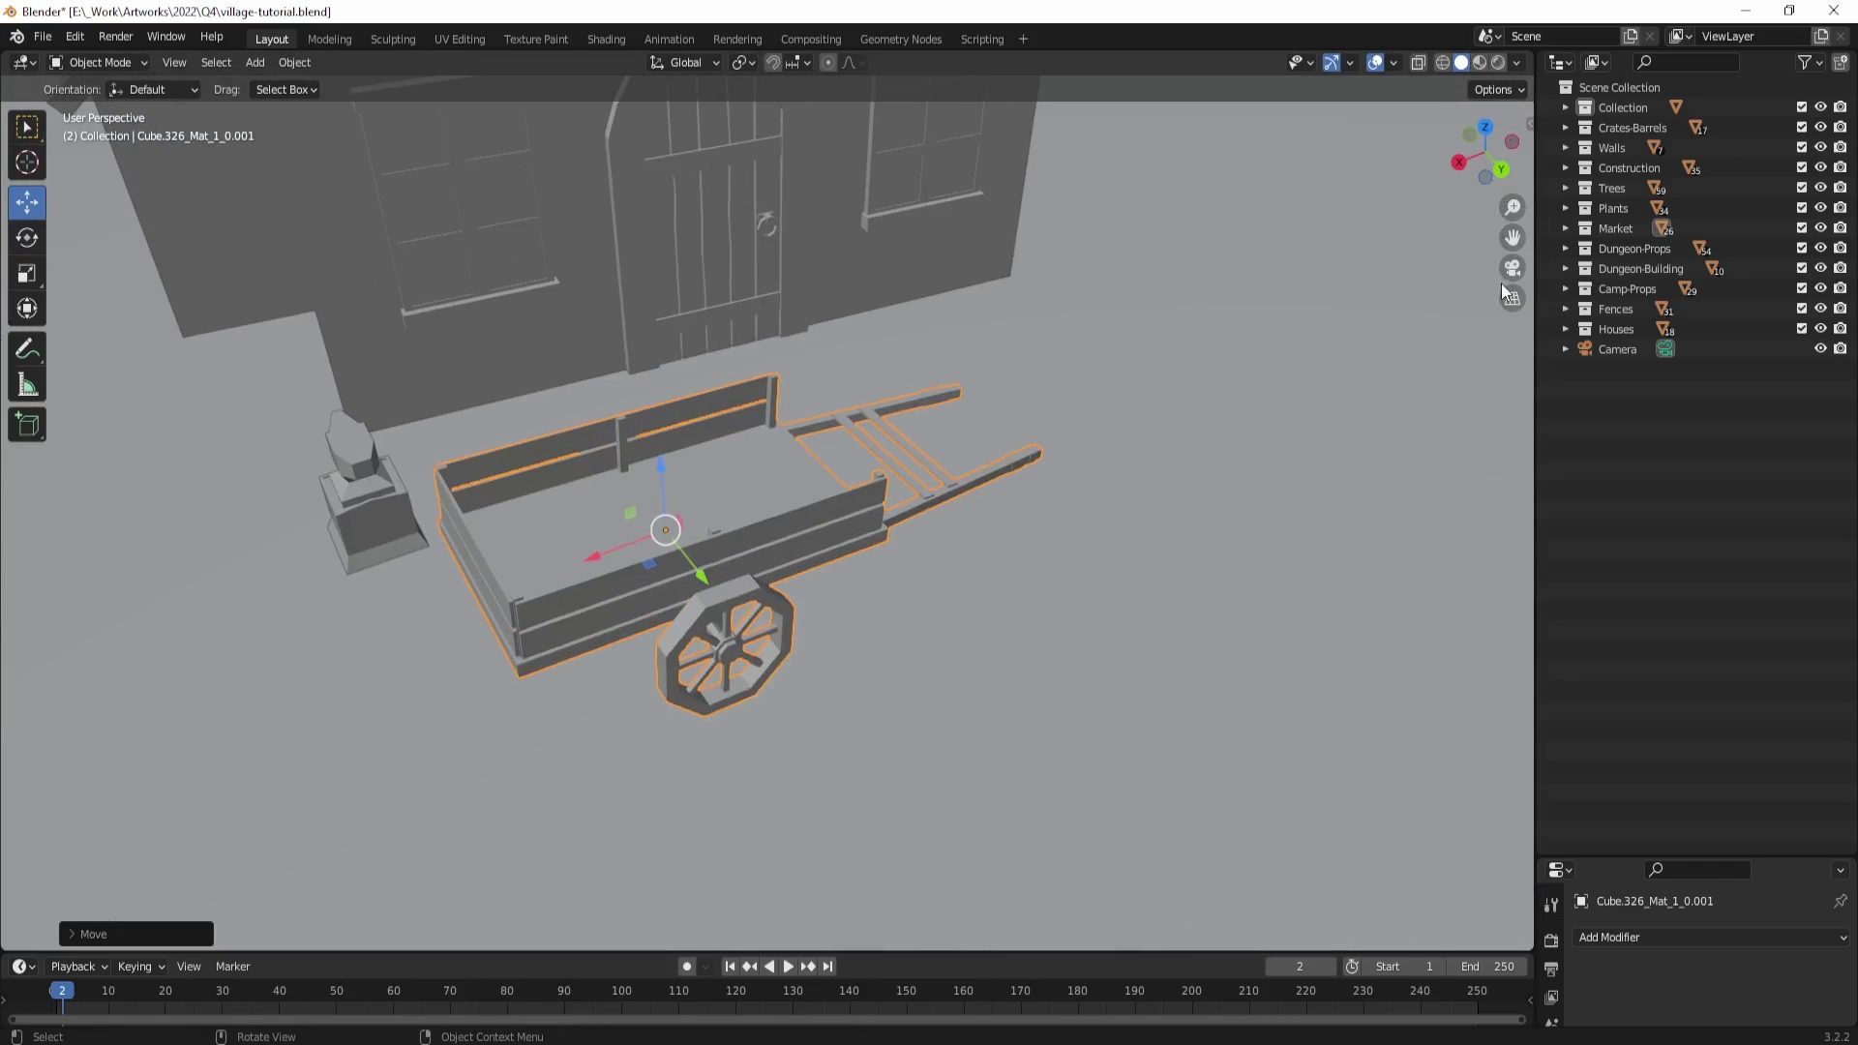
middle_click_drag(1322, 264, 1517, 302)
scroll(1347, 274, "down", 6)
middle_click_drag(824, 441, 909, 403)
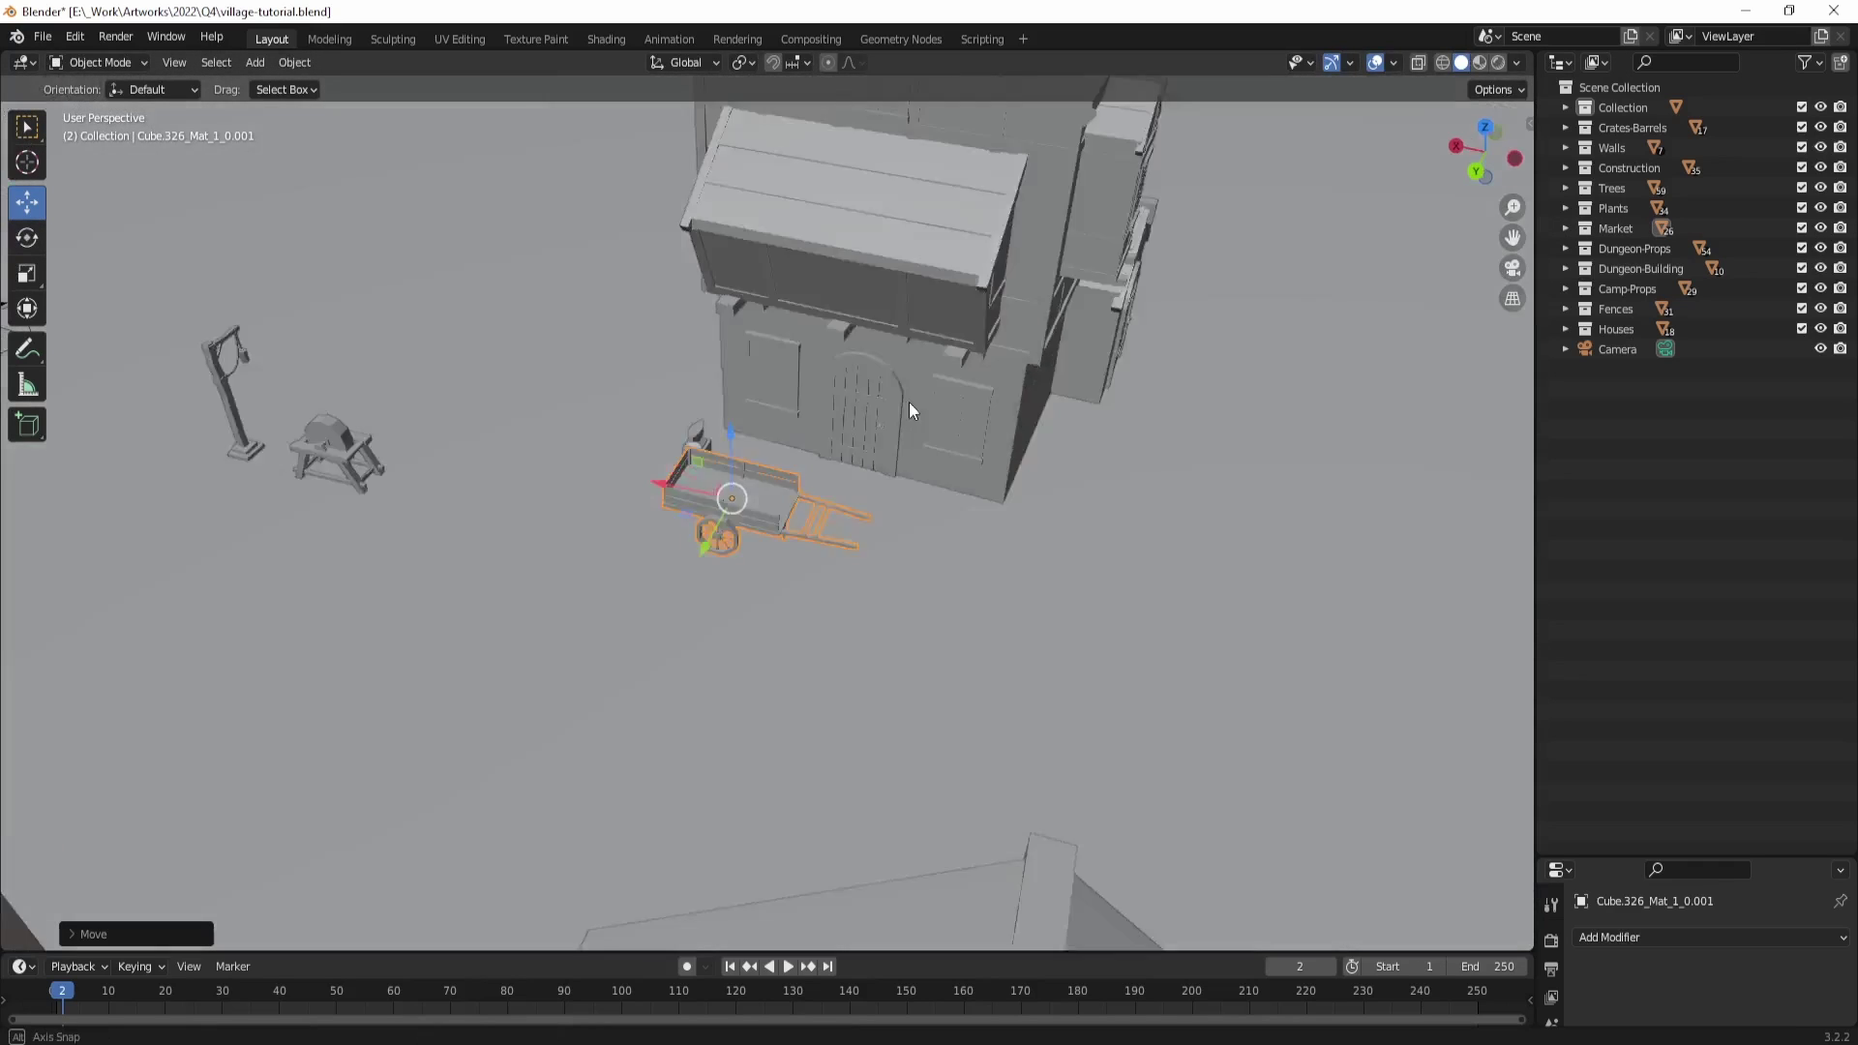
scroll(908, 416, "up", 4)
key("g")
key("shift+z")
left_click(1022, 444)
middle_click_drag(1021, 444, 1097, 520)
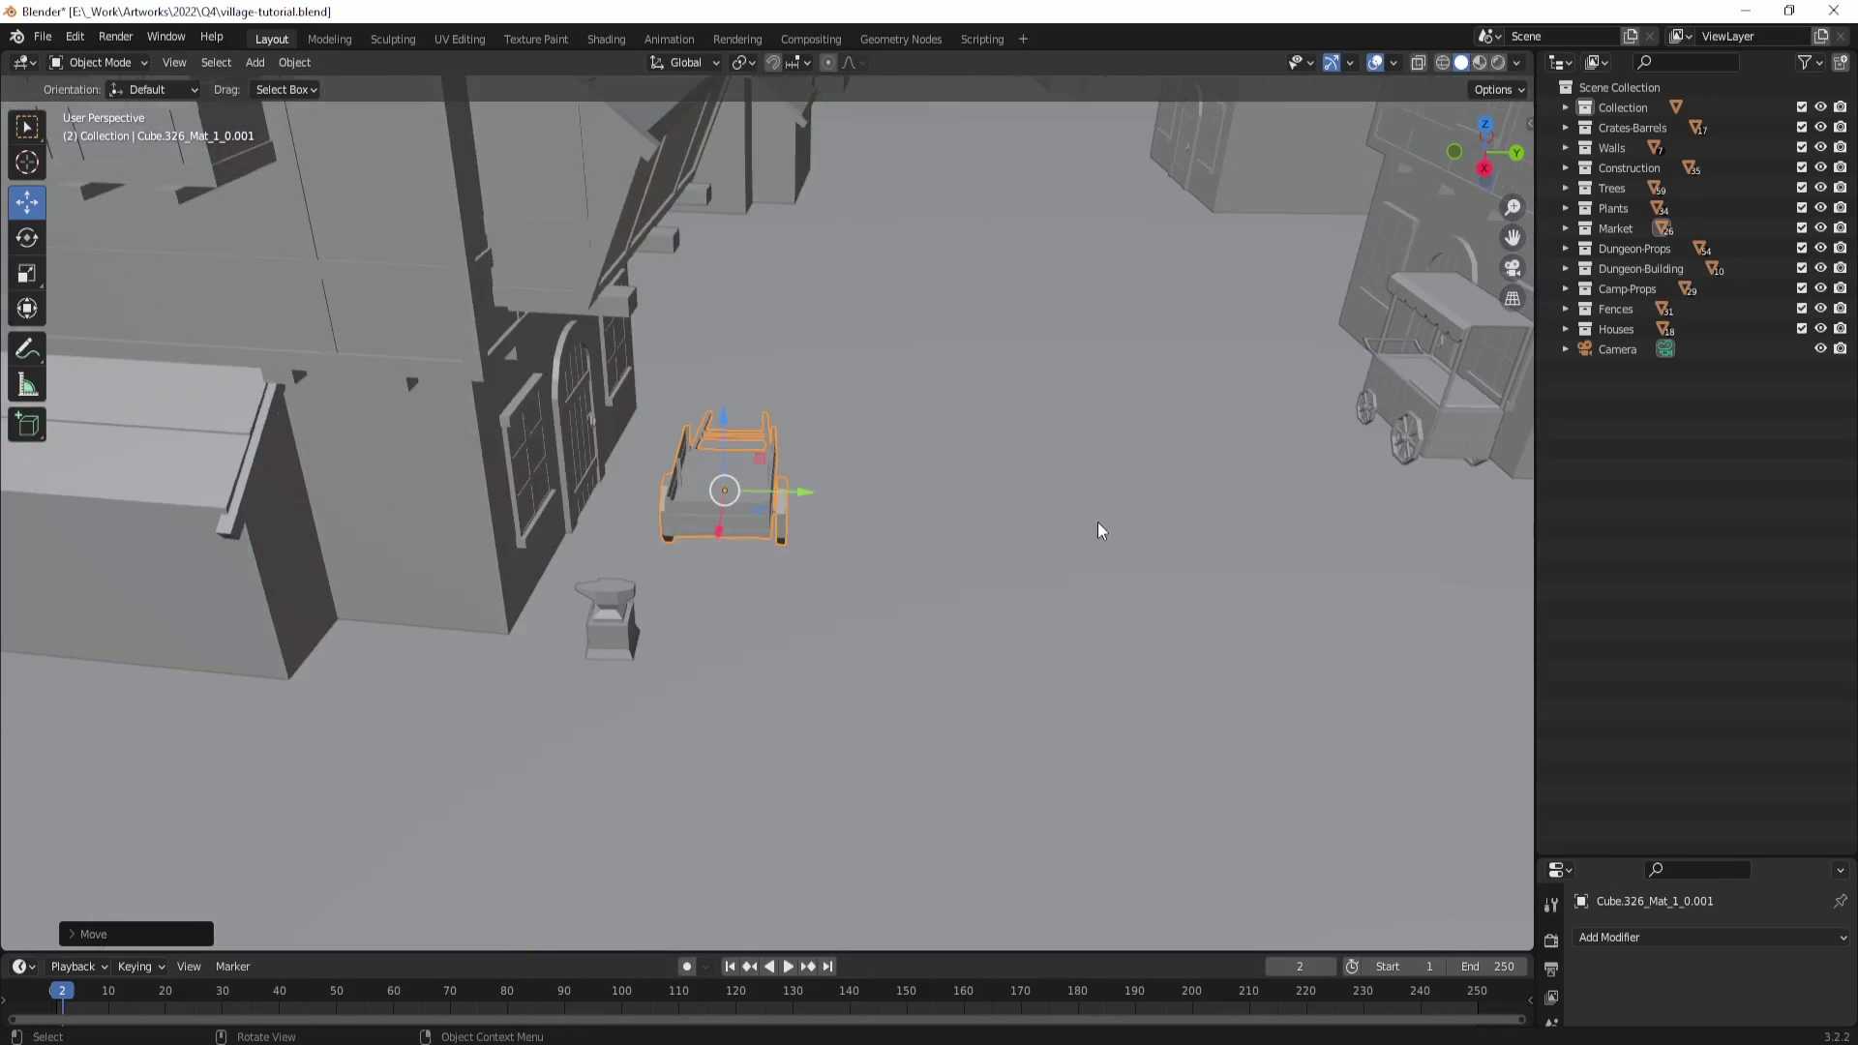
key("g")
middle_click_drag(896, 567, 842, 571)
left_click(842, 572)
Step: Move the anvil with Z locked to the far side of the wooden cart, beside the house wall
left_click(623, 631)
key("g")
key("shift+z")
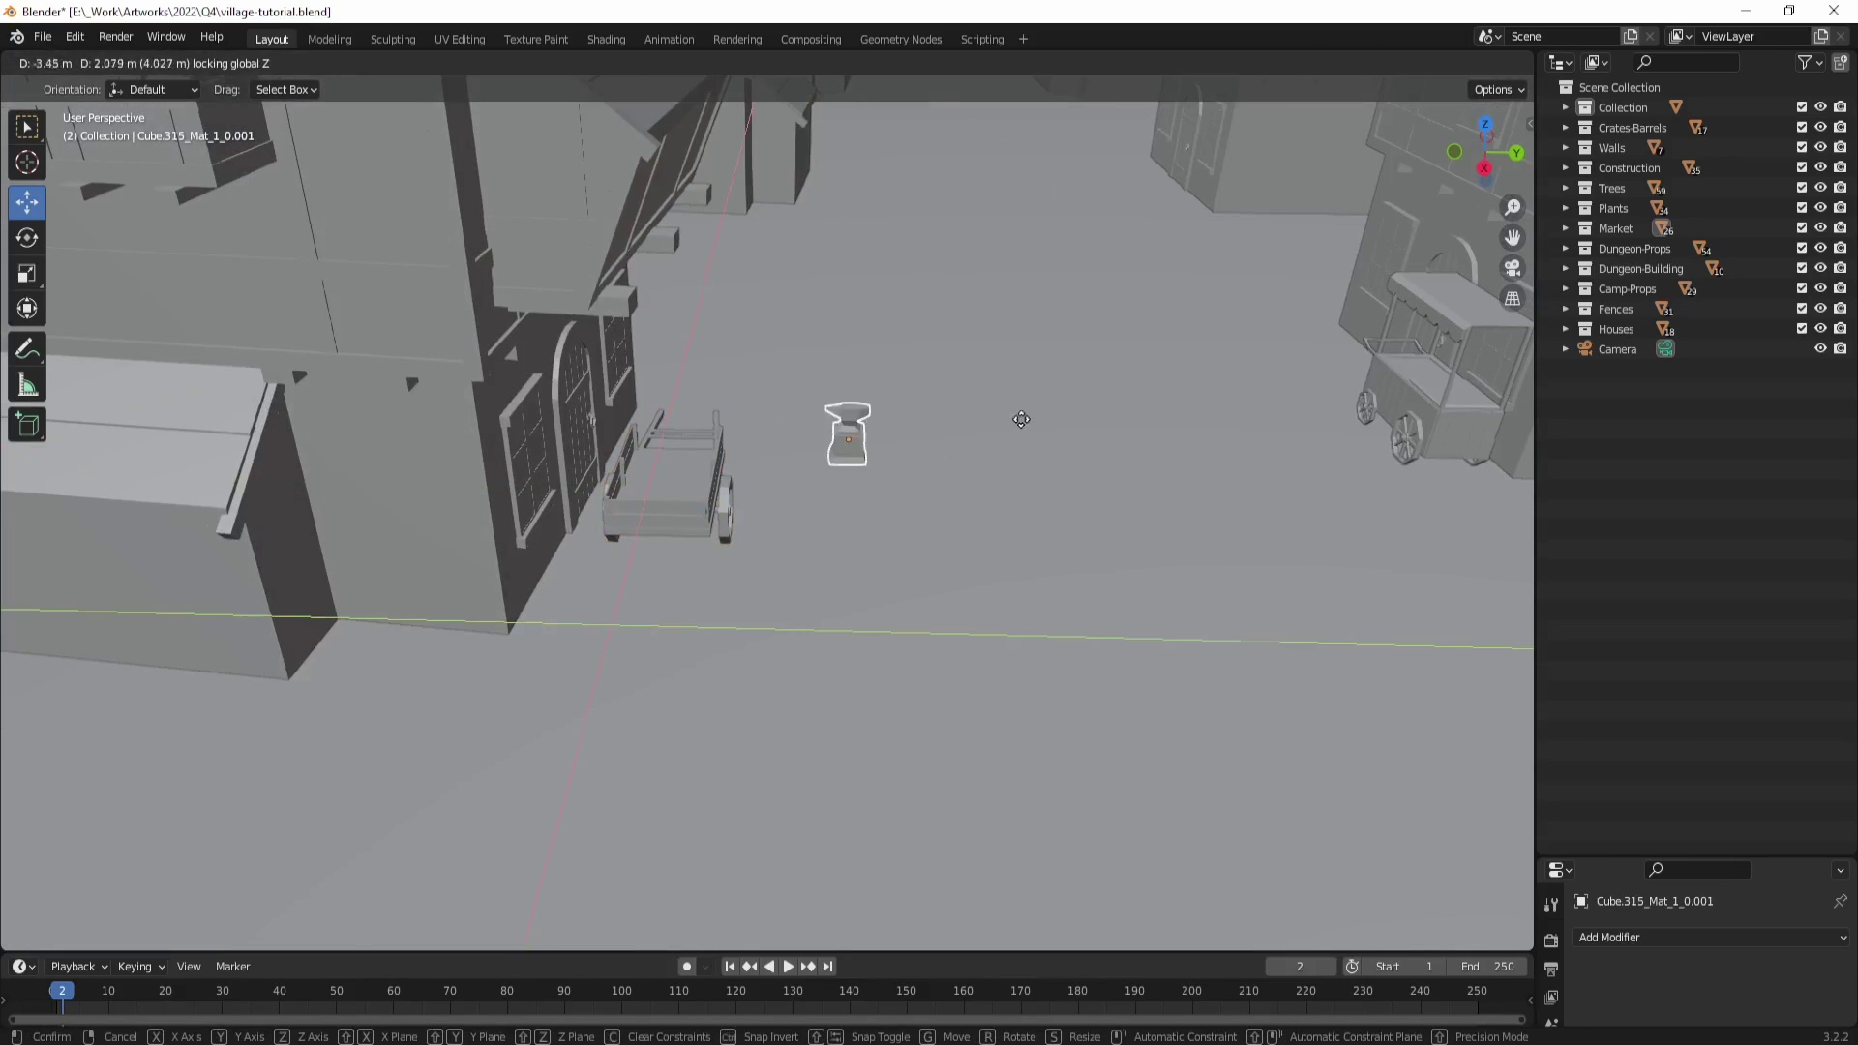
left_click(884, 363)
key("KP_Decimal")
middle_click_drag(885, 364, 577, 393)
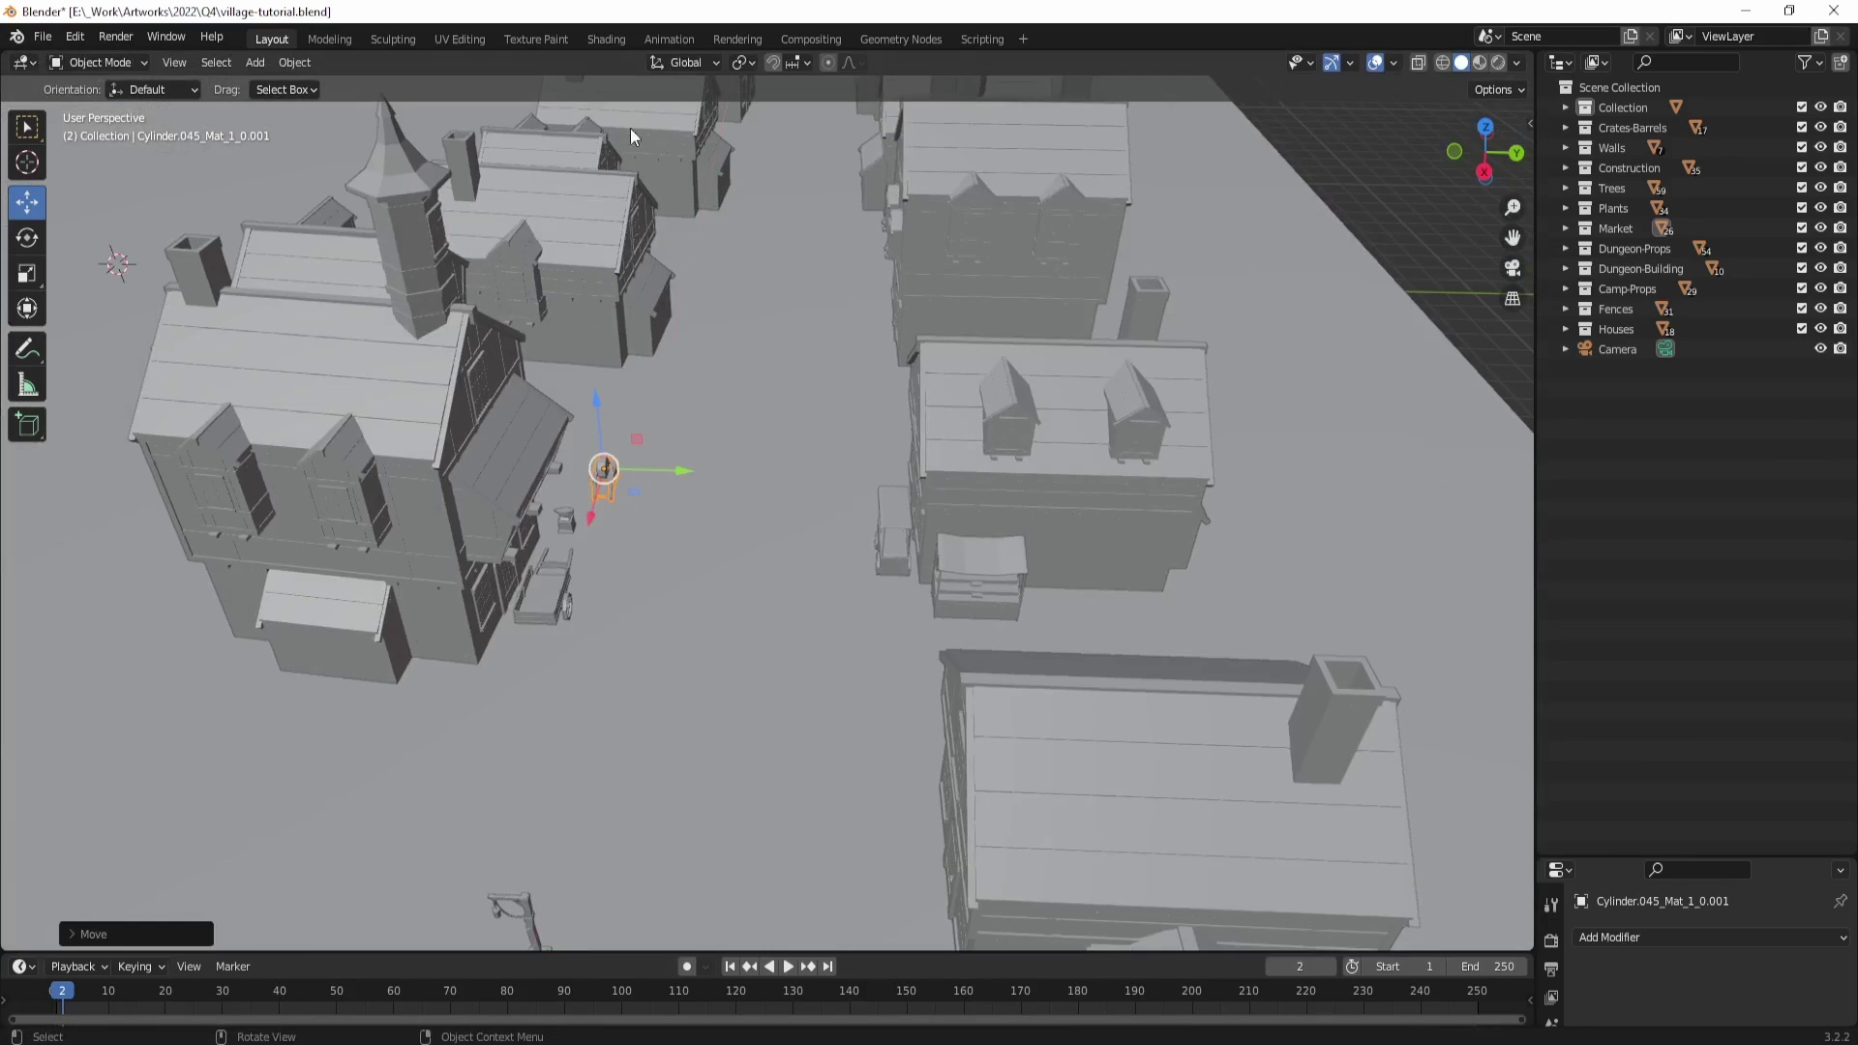
Step: Return to the asset rows and pick the blue-roofed market stall from the market props
scroll(630, 128, "down", 6)
middle_click_drag(688, 271, 749, 486)
scroll(683, 432, "up", 4)
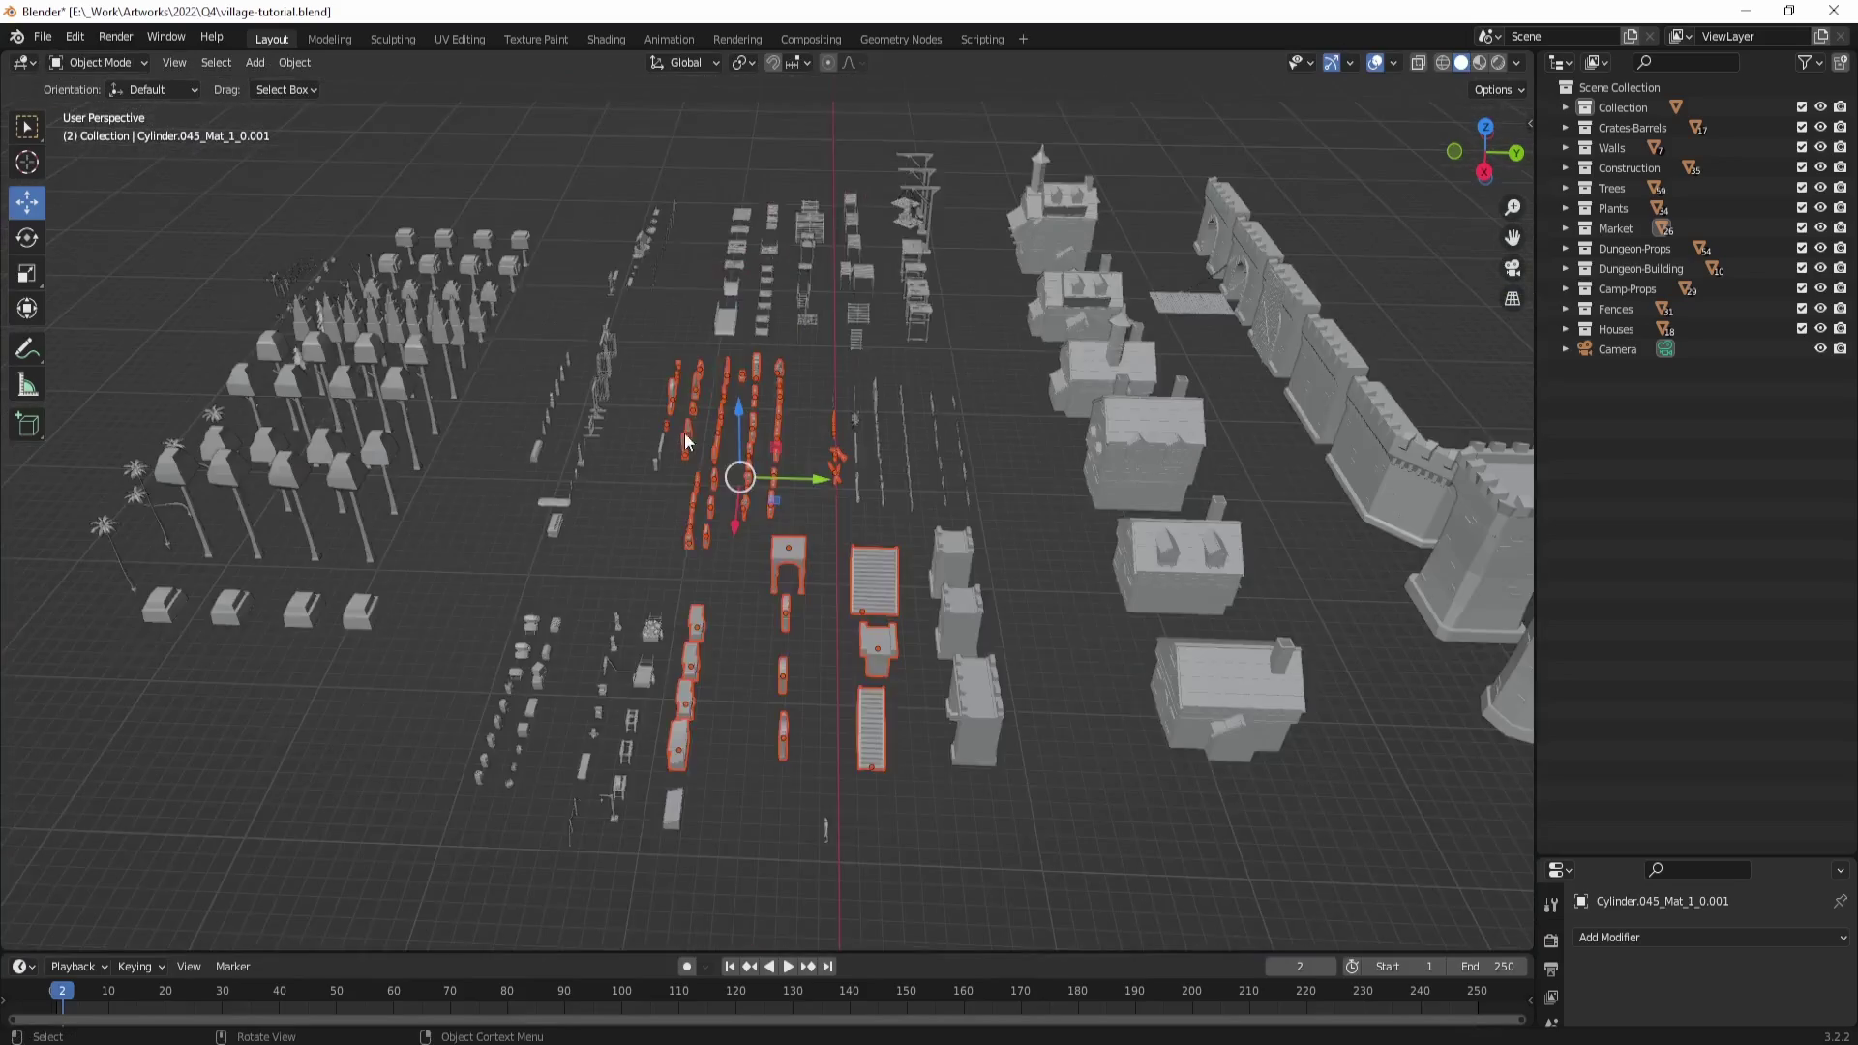
middle_click_drag(683, 432, 842, 530)
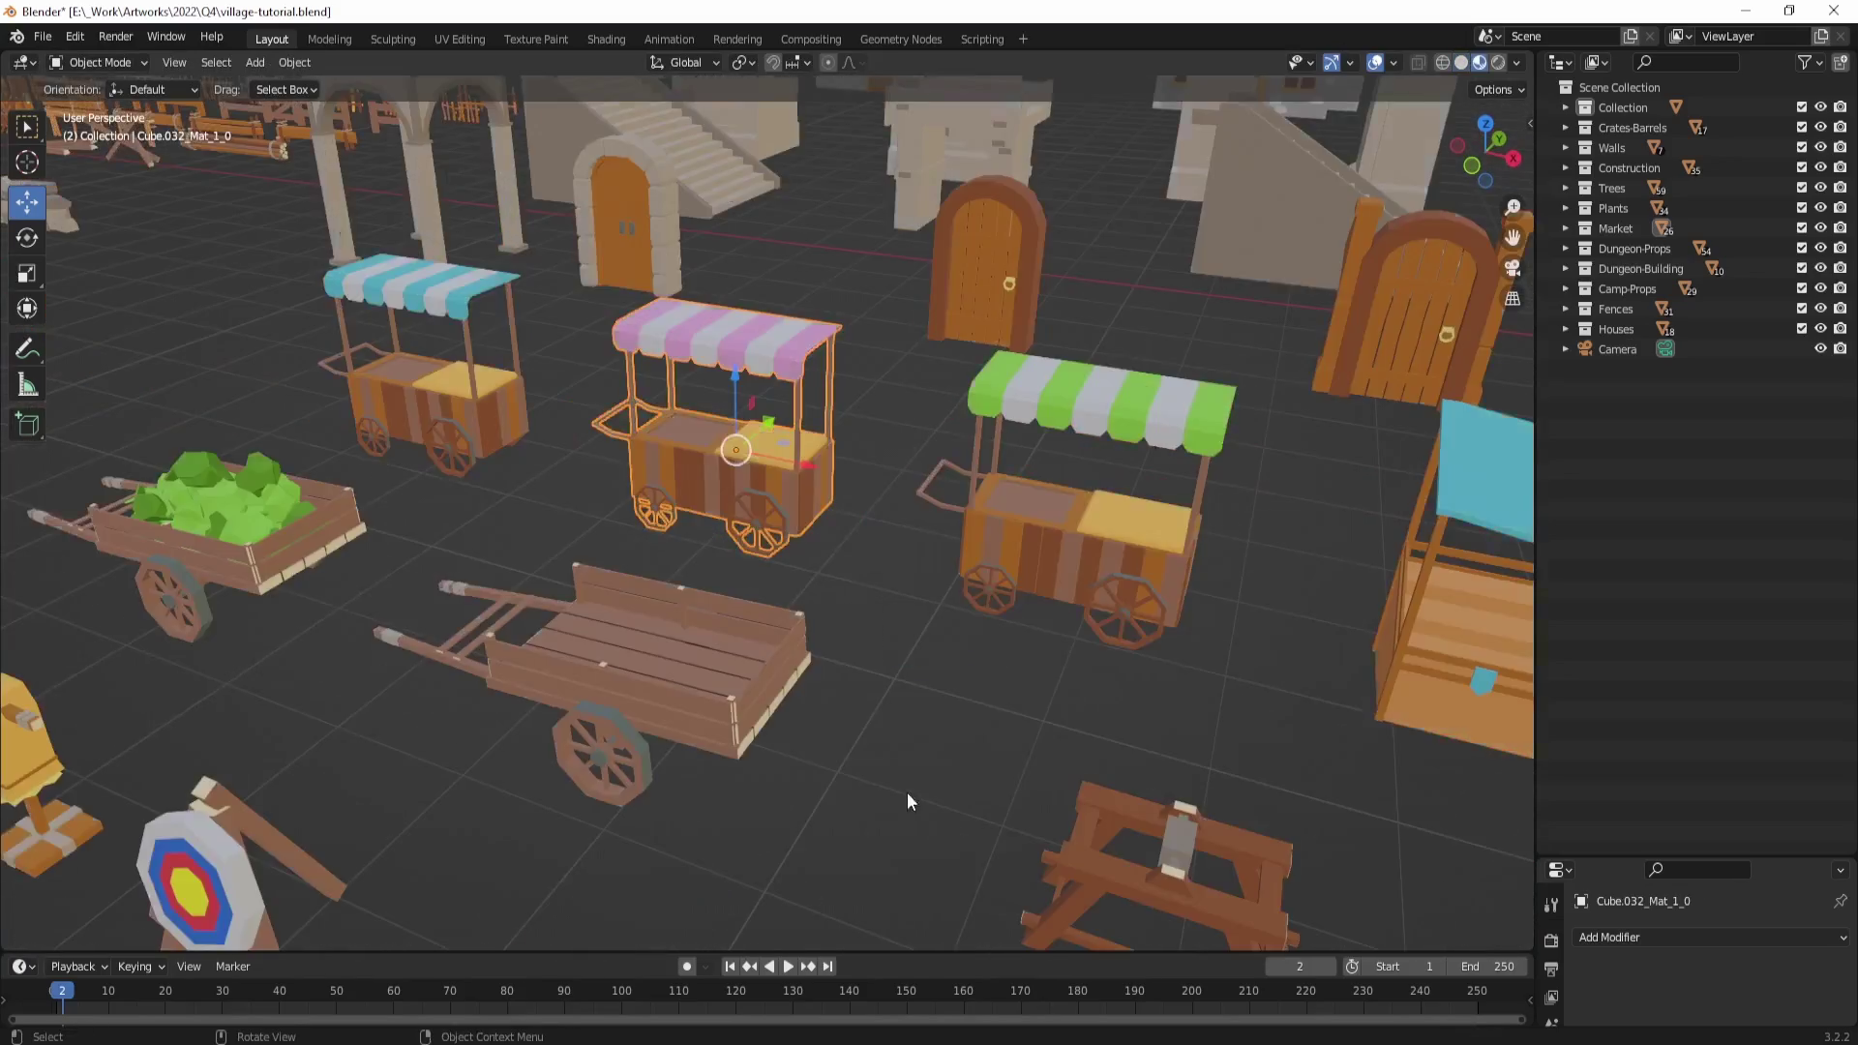
scroll(879, 639, "down", 5)
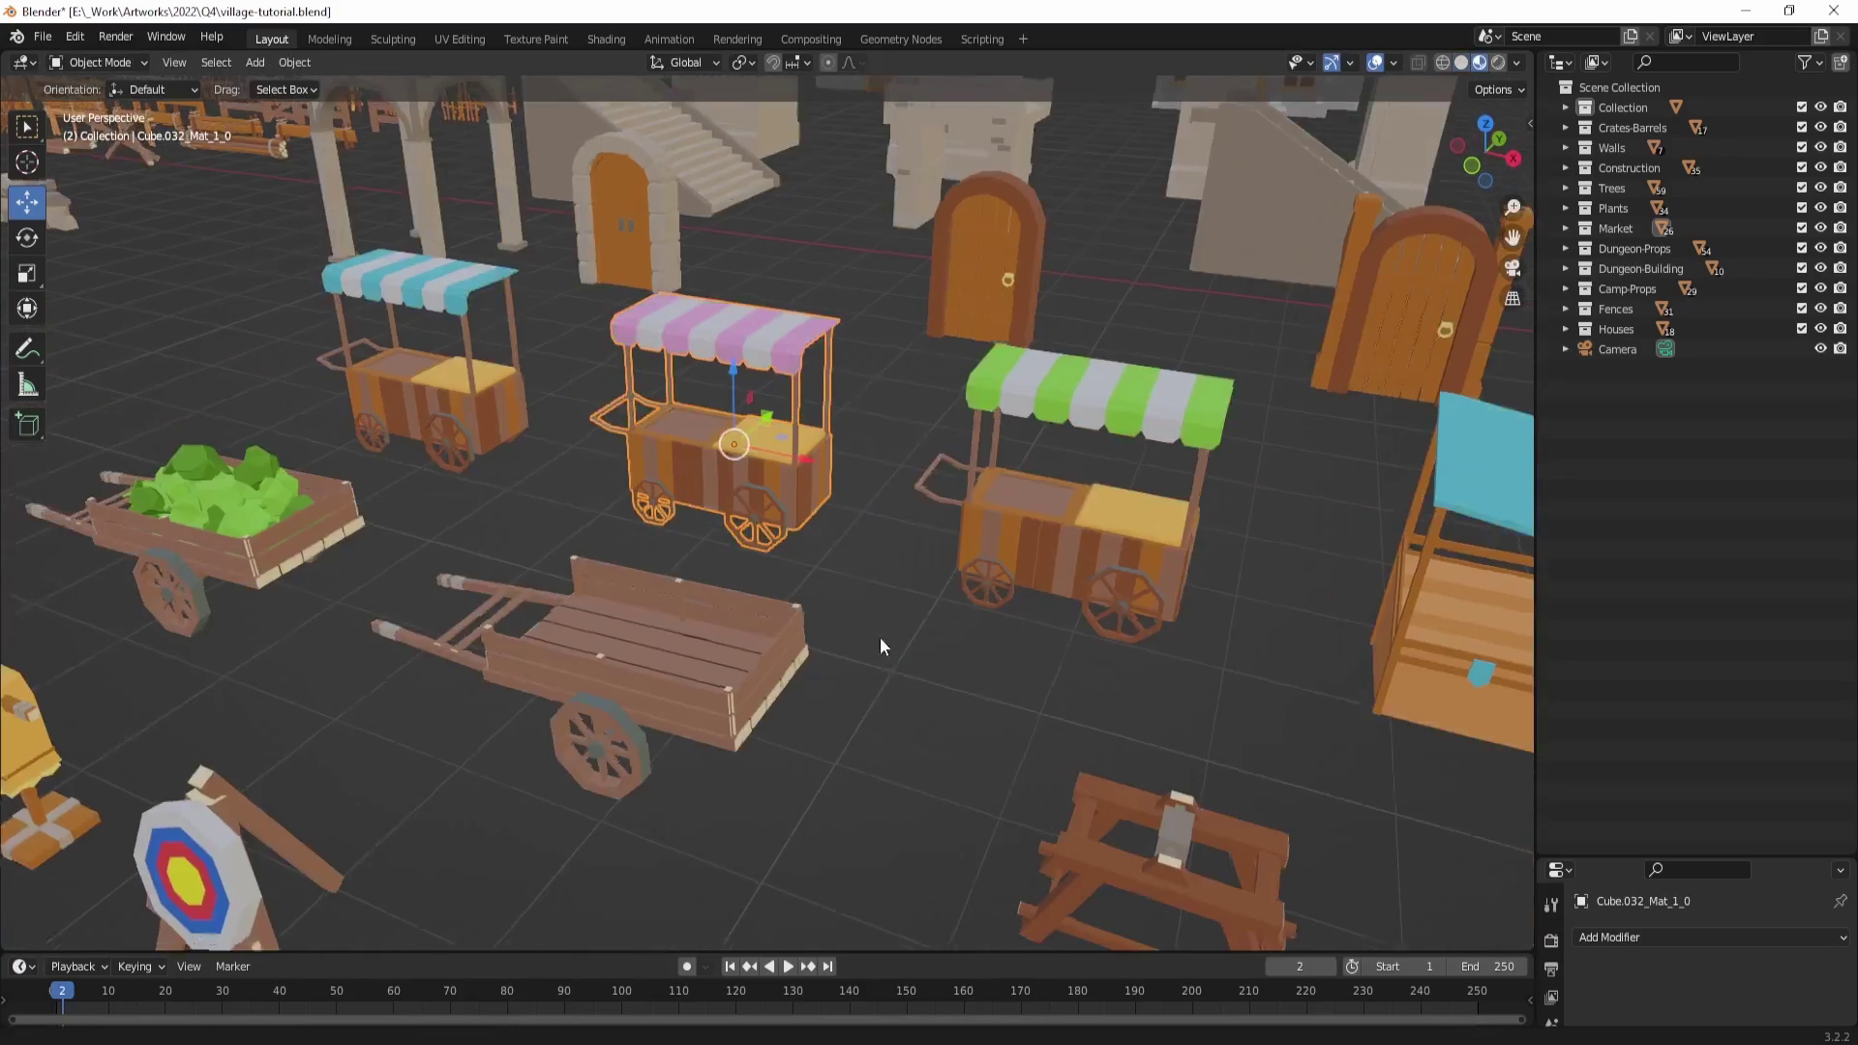
middle_click_drag(880, 638, 752, 504, "shift")
left_click(1086, 642)
scroll(515, 527, "down", 2)
middle_click_drag(716, 658, 1510, 793, "shift")
left_click(956, 620)
Step: Add the roofed well and the cooking trough with hanging pots from the camp props to the selection
middle_click_drag(518, 532, 1142, 503, "shift")
middle_click_drag(393, 503, 751, 530, "shift")
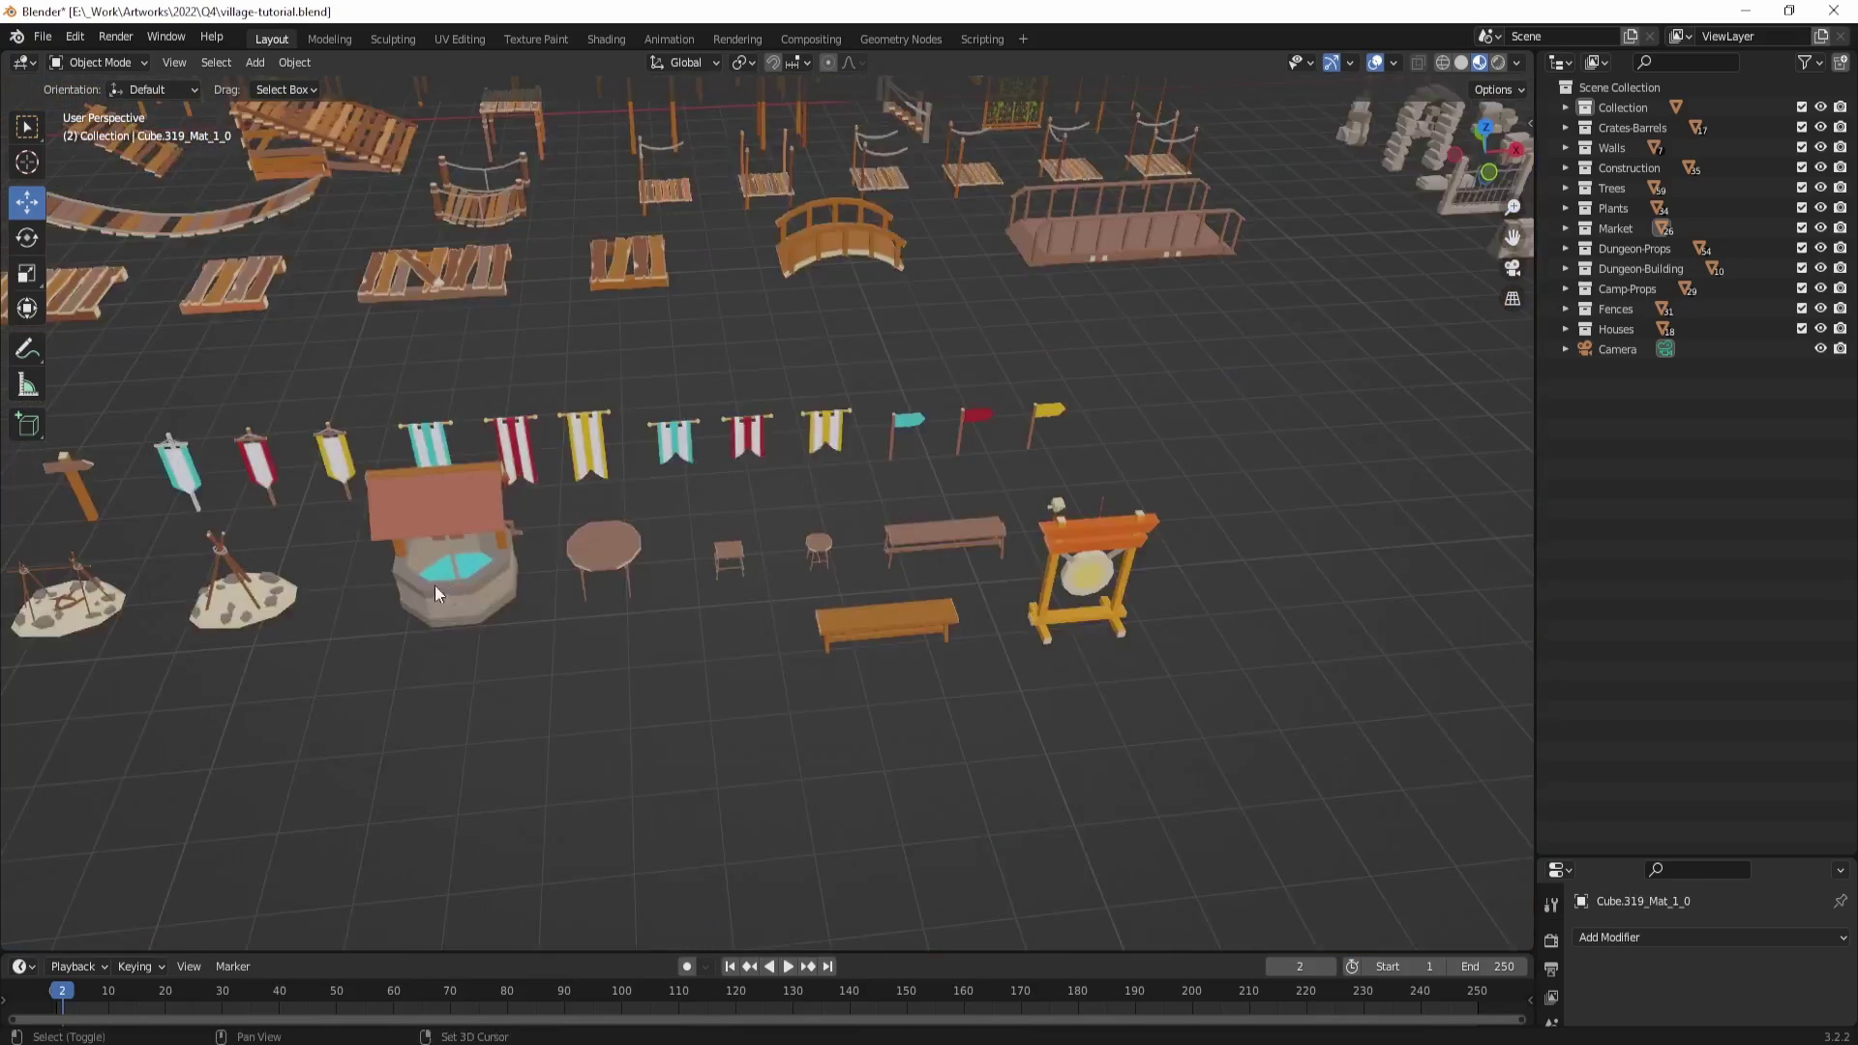
middle_click_drag(436, 592, 898, 510, "shift")
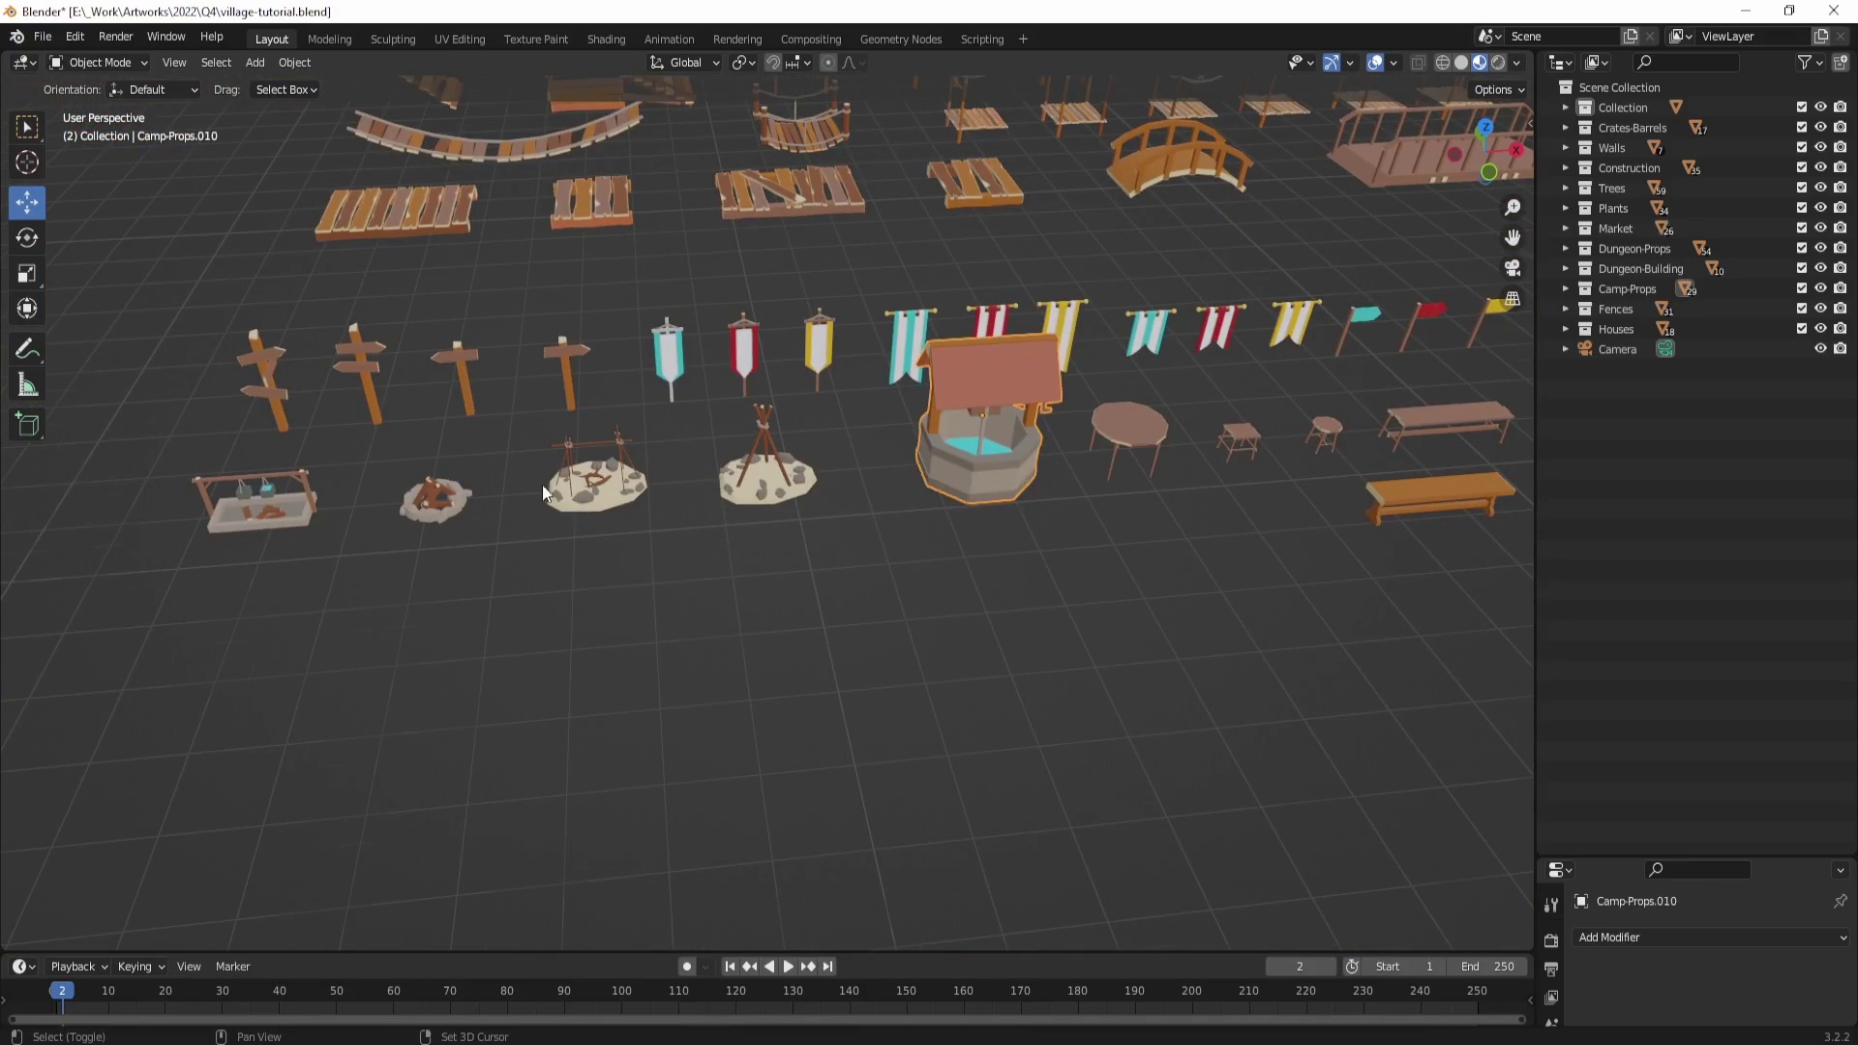
left_click(253, 503, "shift")
Step: Add the wooden crane with the hanging platform and a tall wooden scaffold from the construction props to the selection
middle_click_drag(416, 392, 578, 515, "shift")
scroll(578, 515, "up", 1)
middle_click_drag(668, 329, 569, 644, "shift")
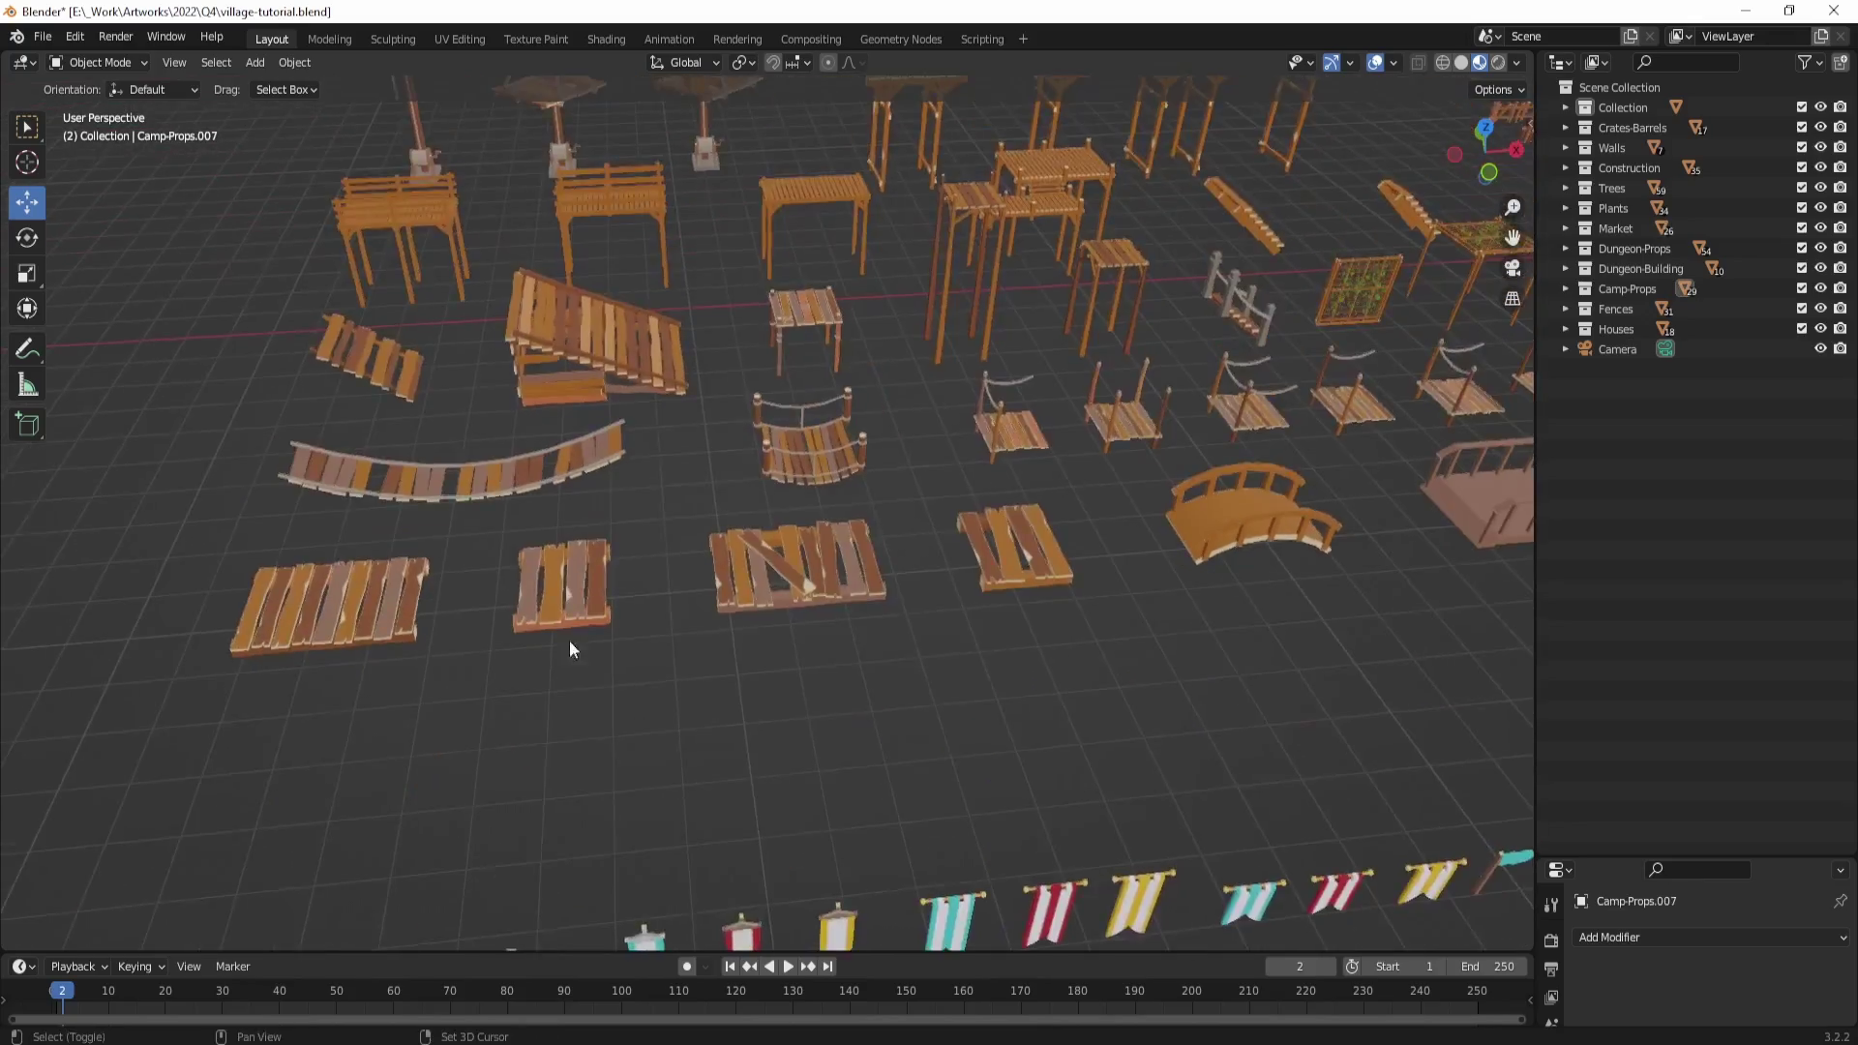
scroll(683, 544, "down", 2)
middle_click_drag(725, 564, 416, 782, "shift")
left_click(329, 373, "shift")
middle_click_drag(678, 496, 423, 529, "shift")
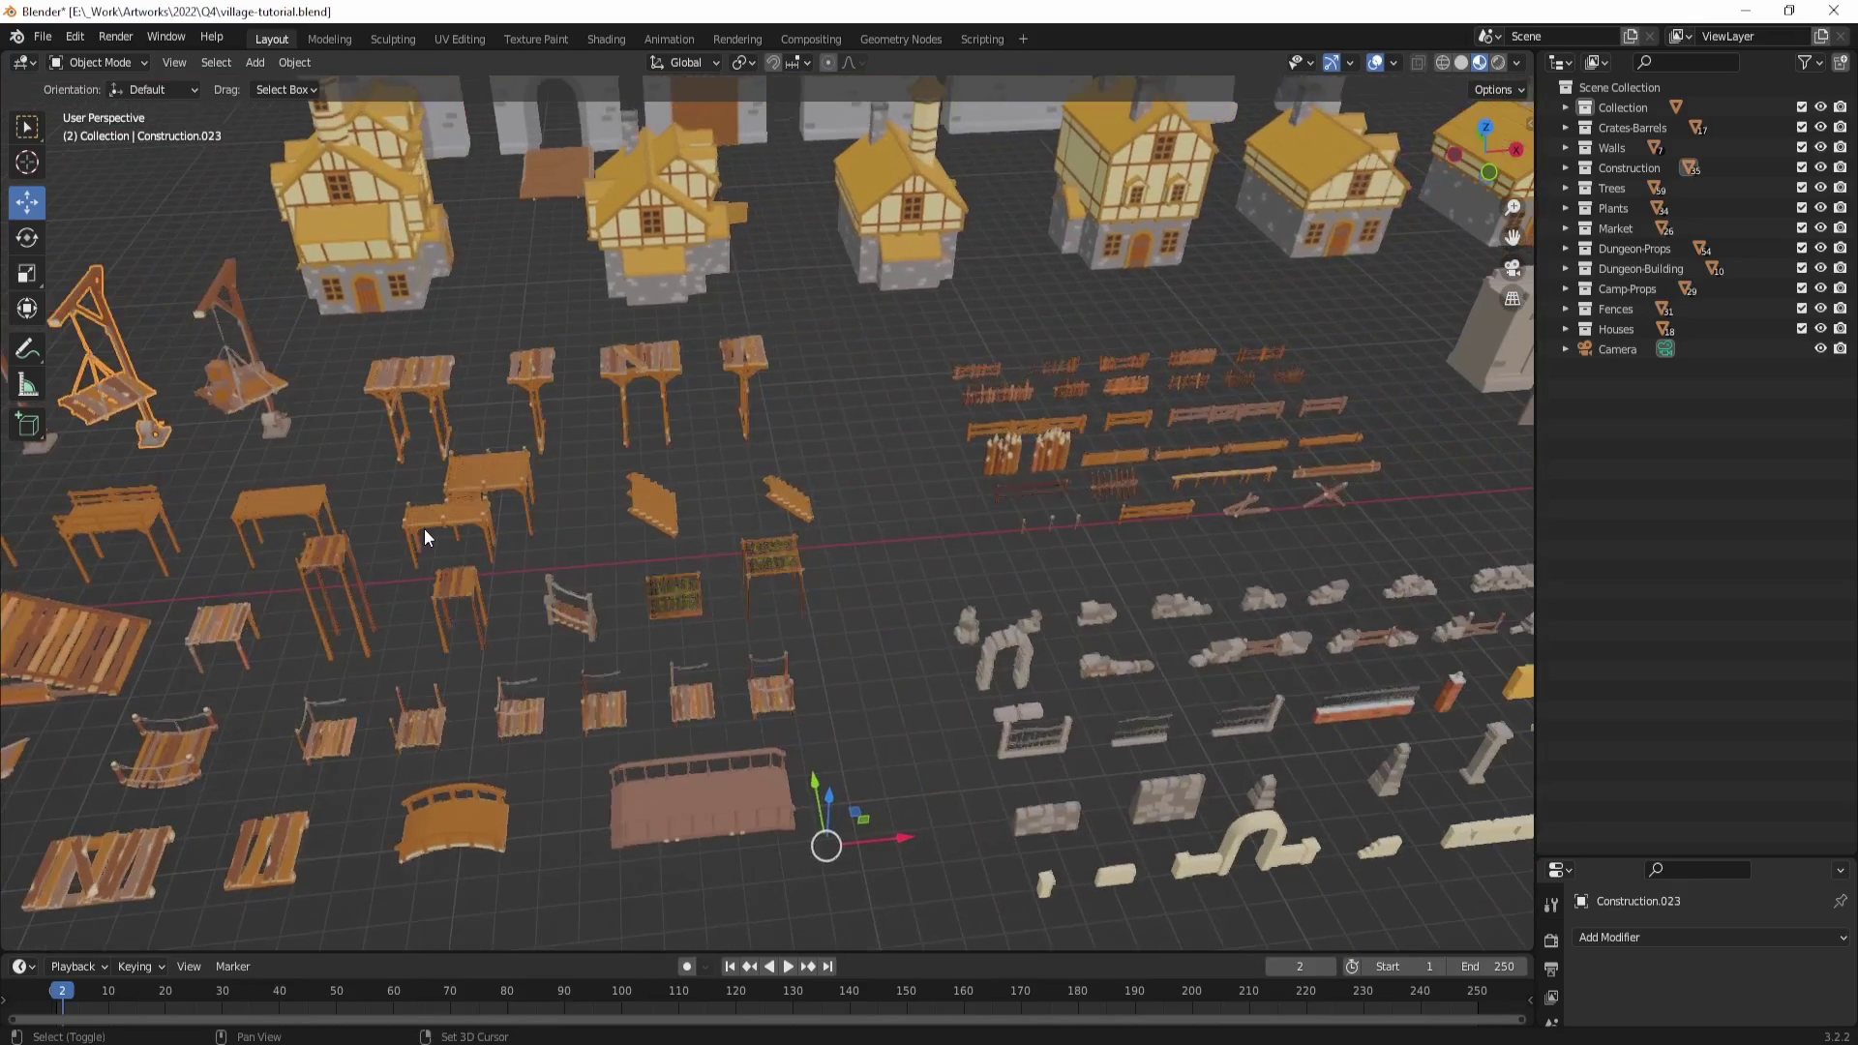
left_click(418, 374, "shift")
Step: Duplicate the selected props in place and move the copies along the X axis onto the village ground plane
middle_click_drag(716, 518, 566, 558, "shift")
scroll(677, 498, "down", 7)
middle_click_drag(819, 534, 513, 609, "shift")
key("shift+d")
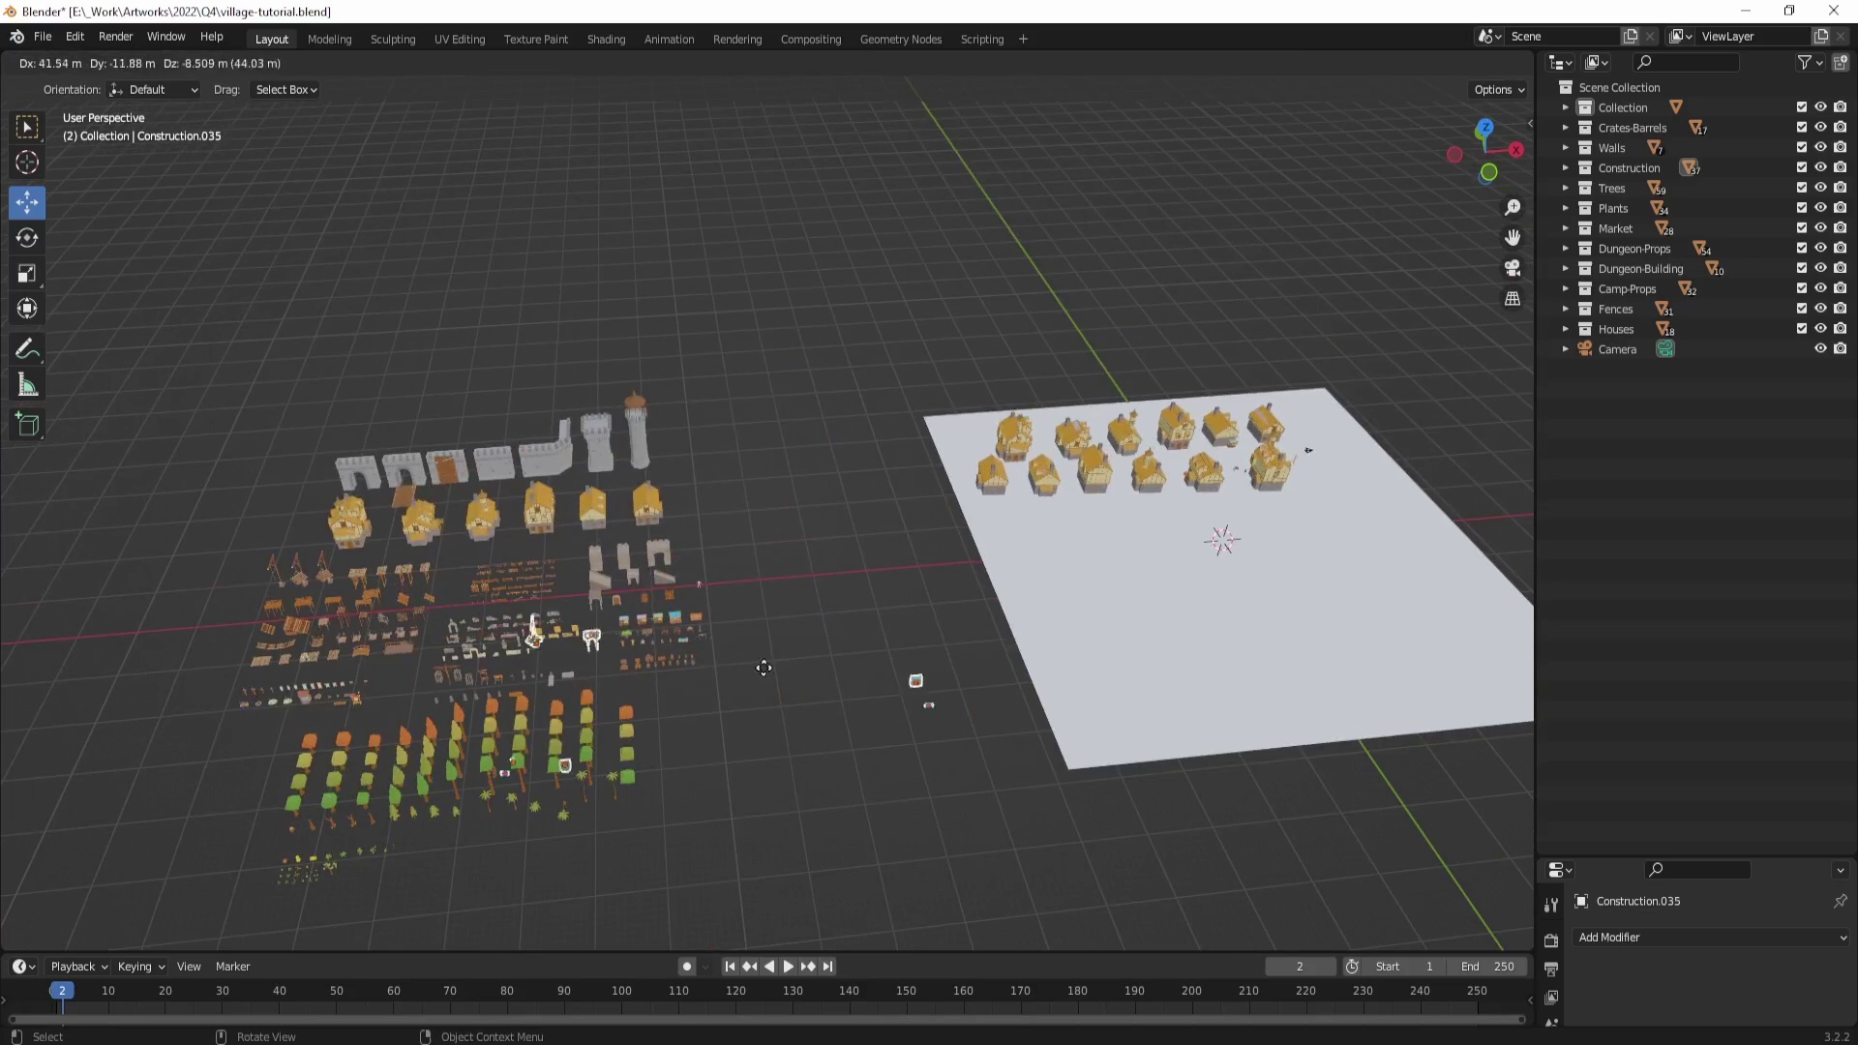
right_click(730, 592)
key("g")
key("x")
left_click(1339, 548)
scroll(1314, 561, "up", 1)
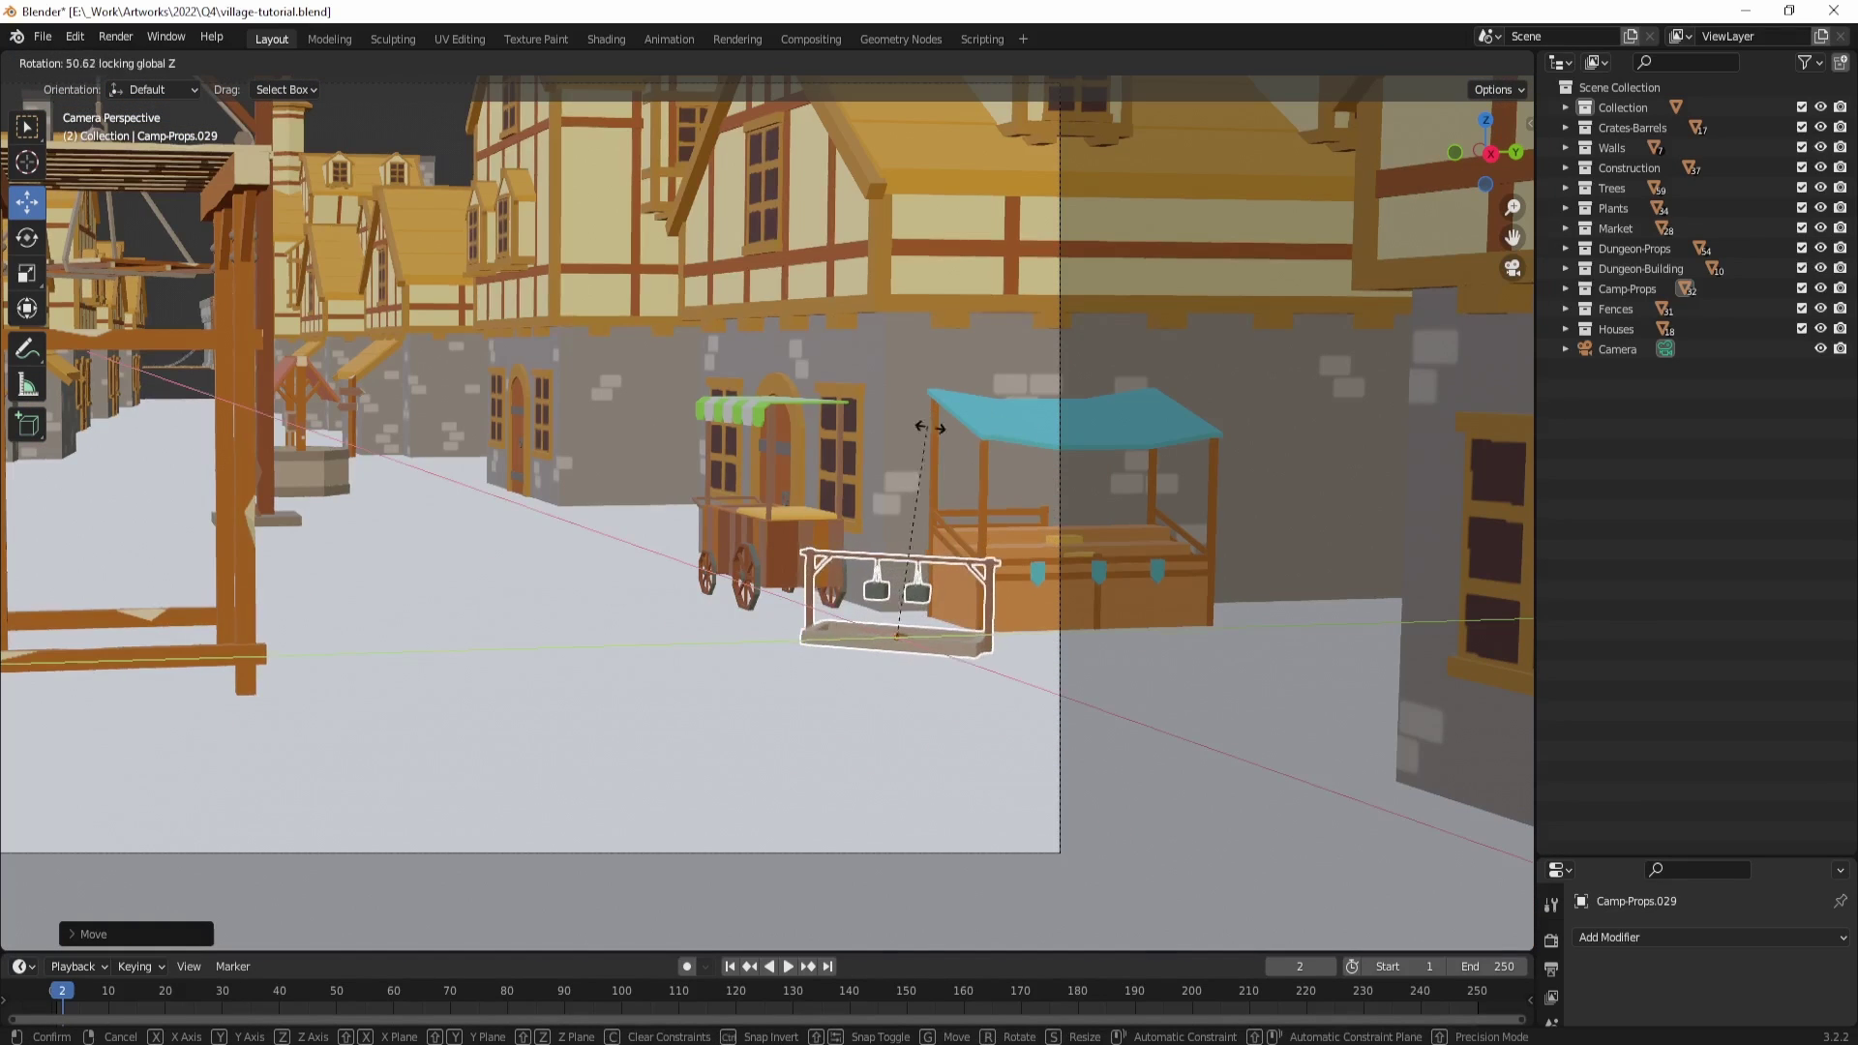
Step: Move the cooking trough against the stone wall beyond the green-striped food cart and rotate it by 90° with the global Z lock
key("g")
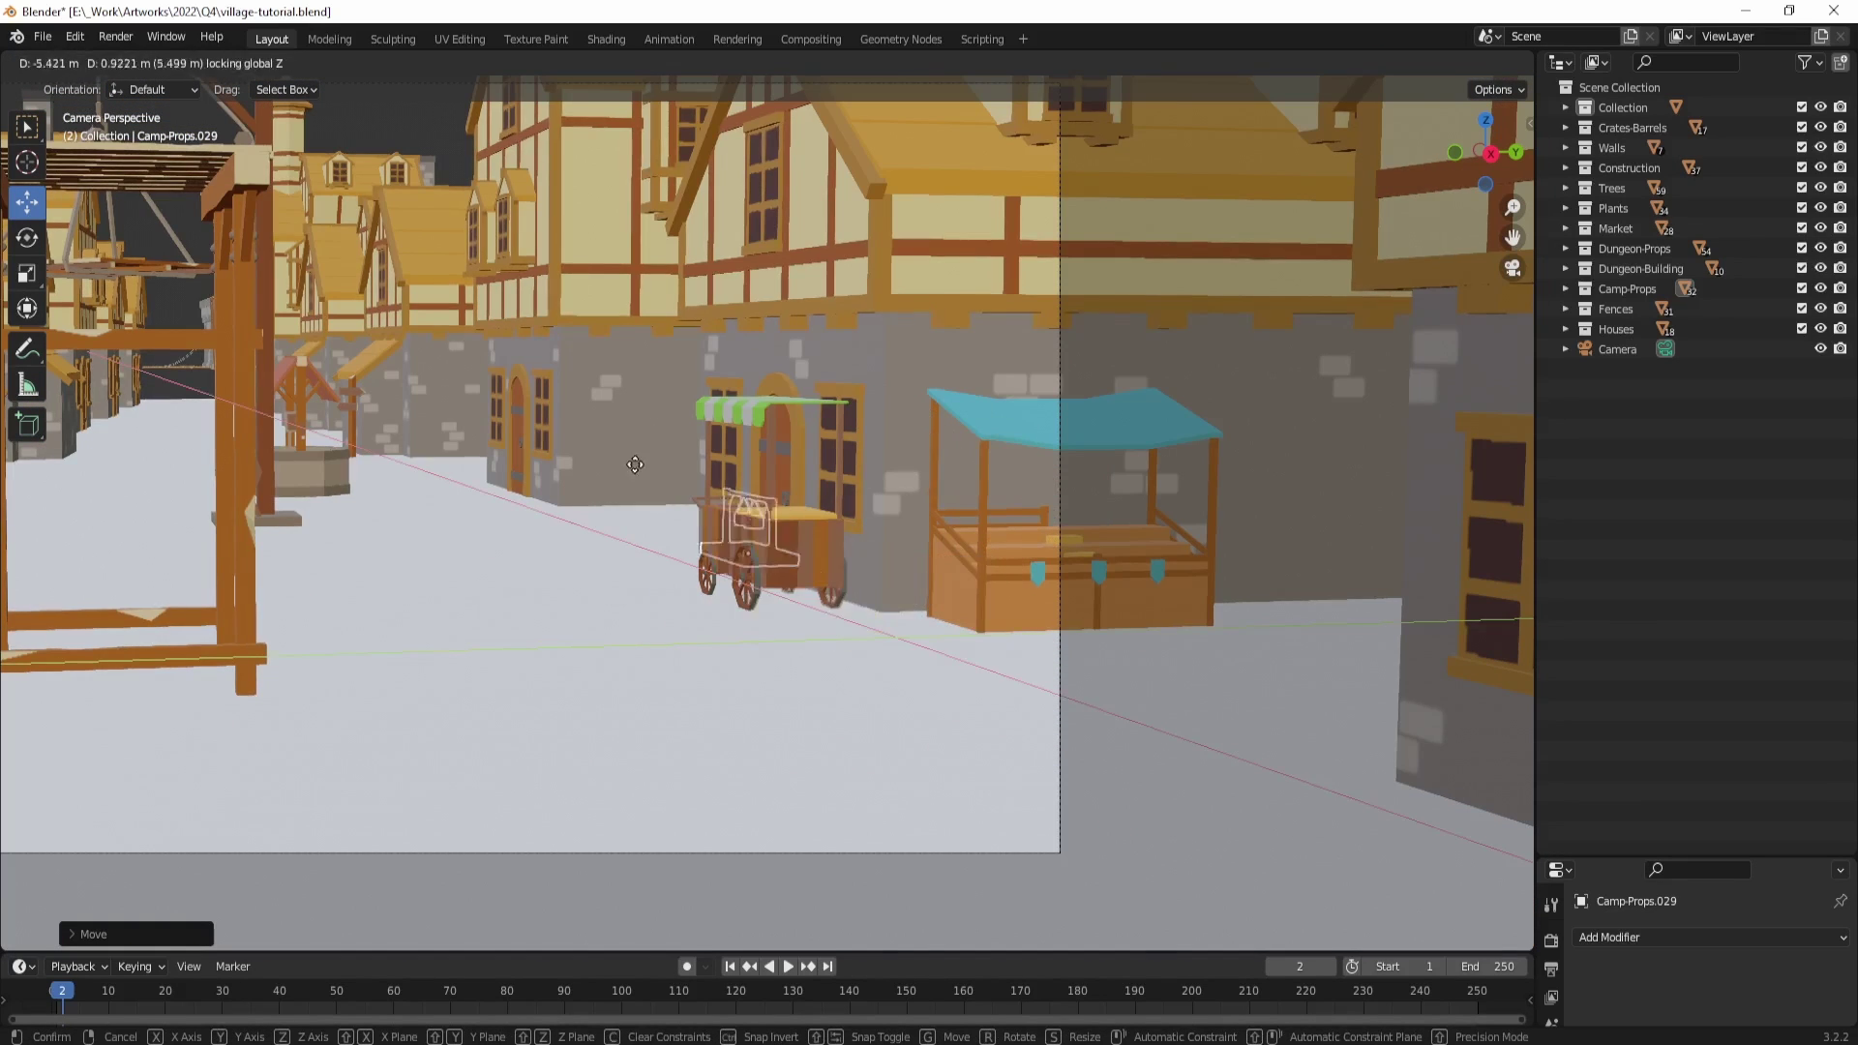
left_click(509, 422)
key("r")
key("shift+z")
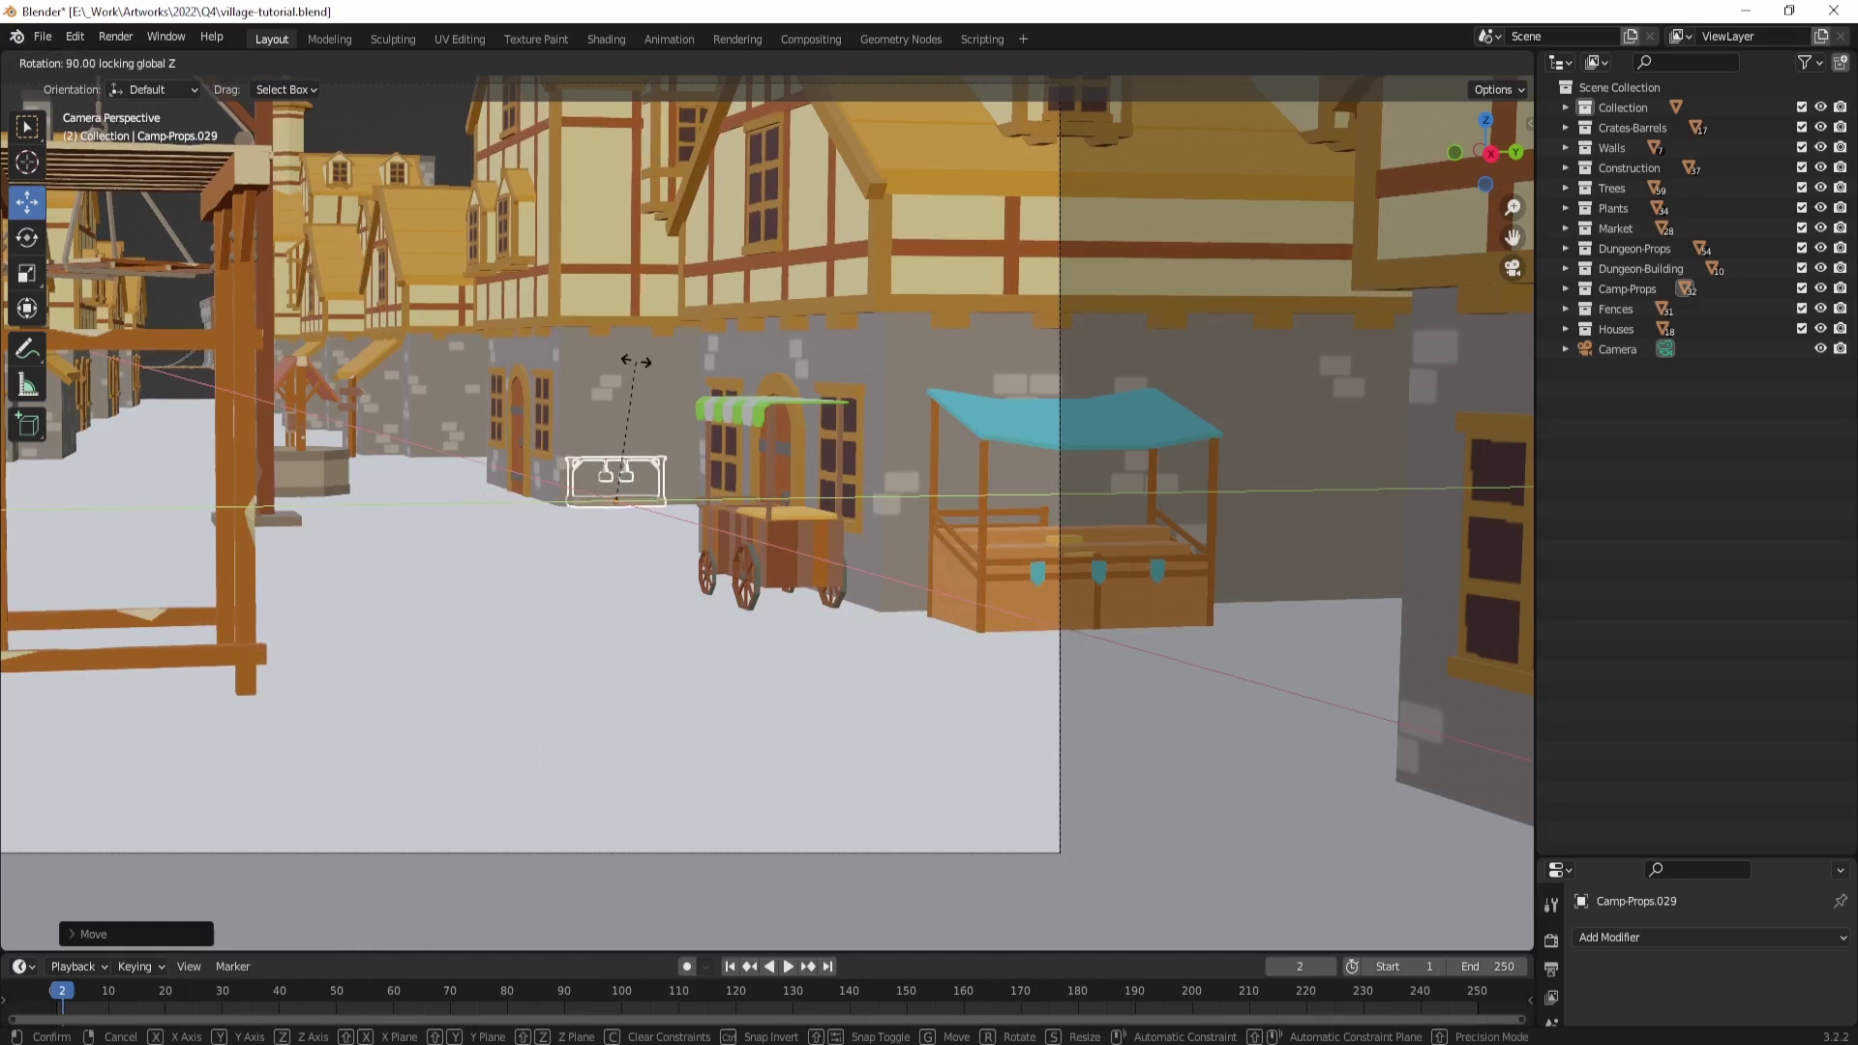
left_click(635, 362)
Step: Rotate the wooden scaffold about the Z axis and move it about 22 m down the street to the crane with Z locked
key("g")
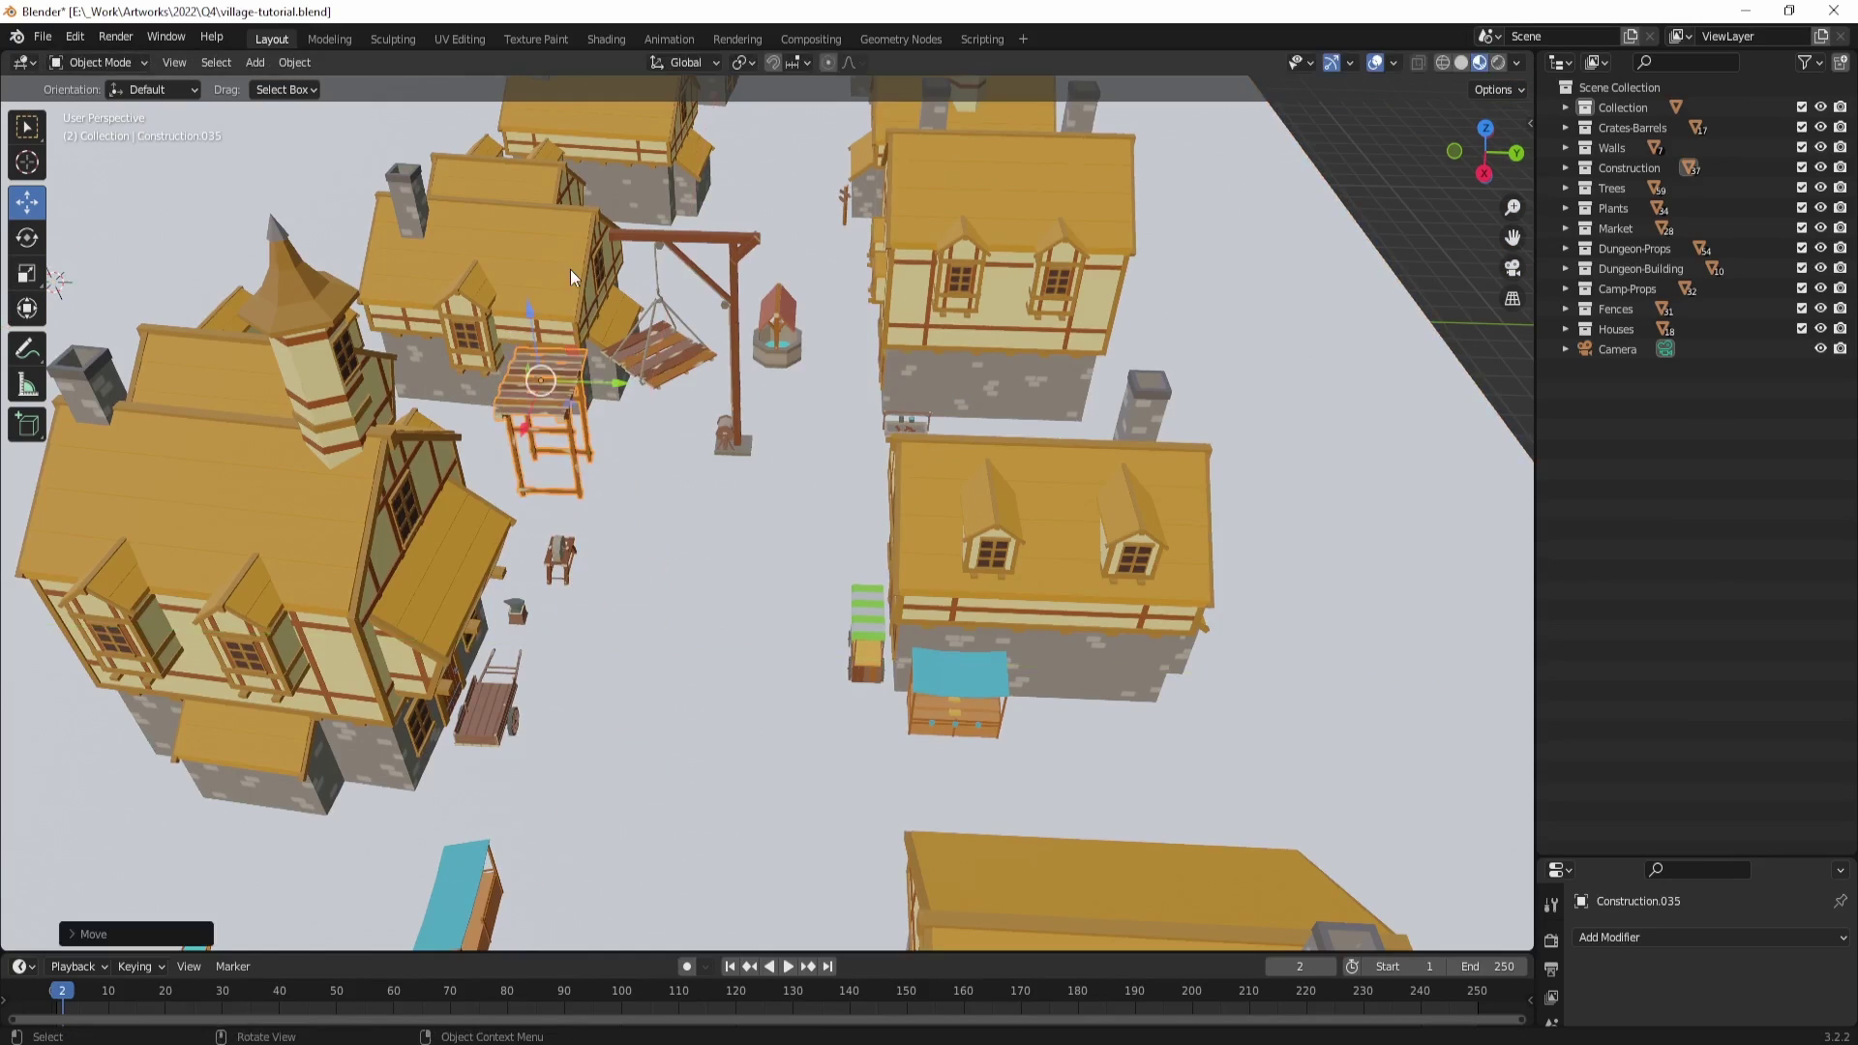
key("r")
key("z")
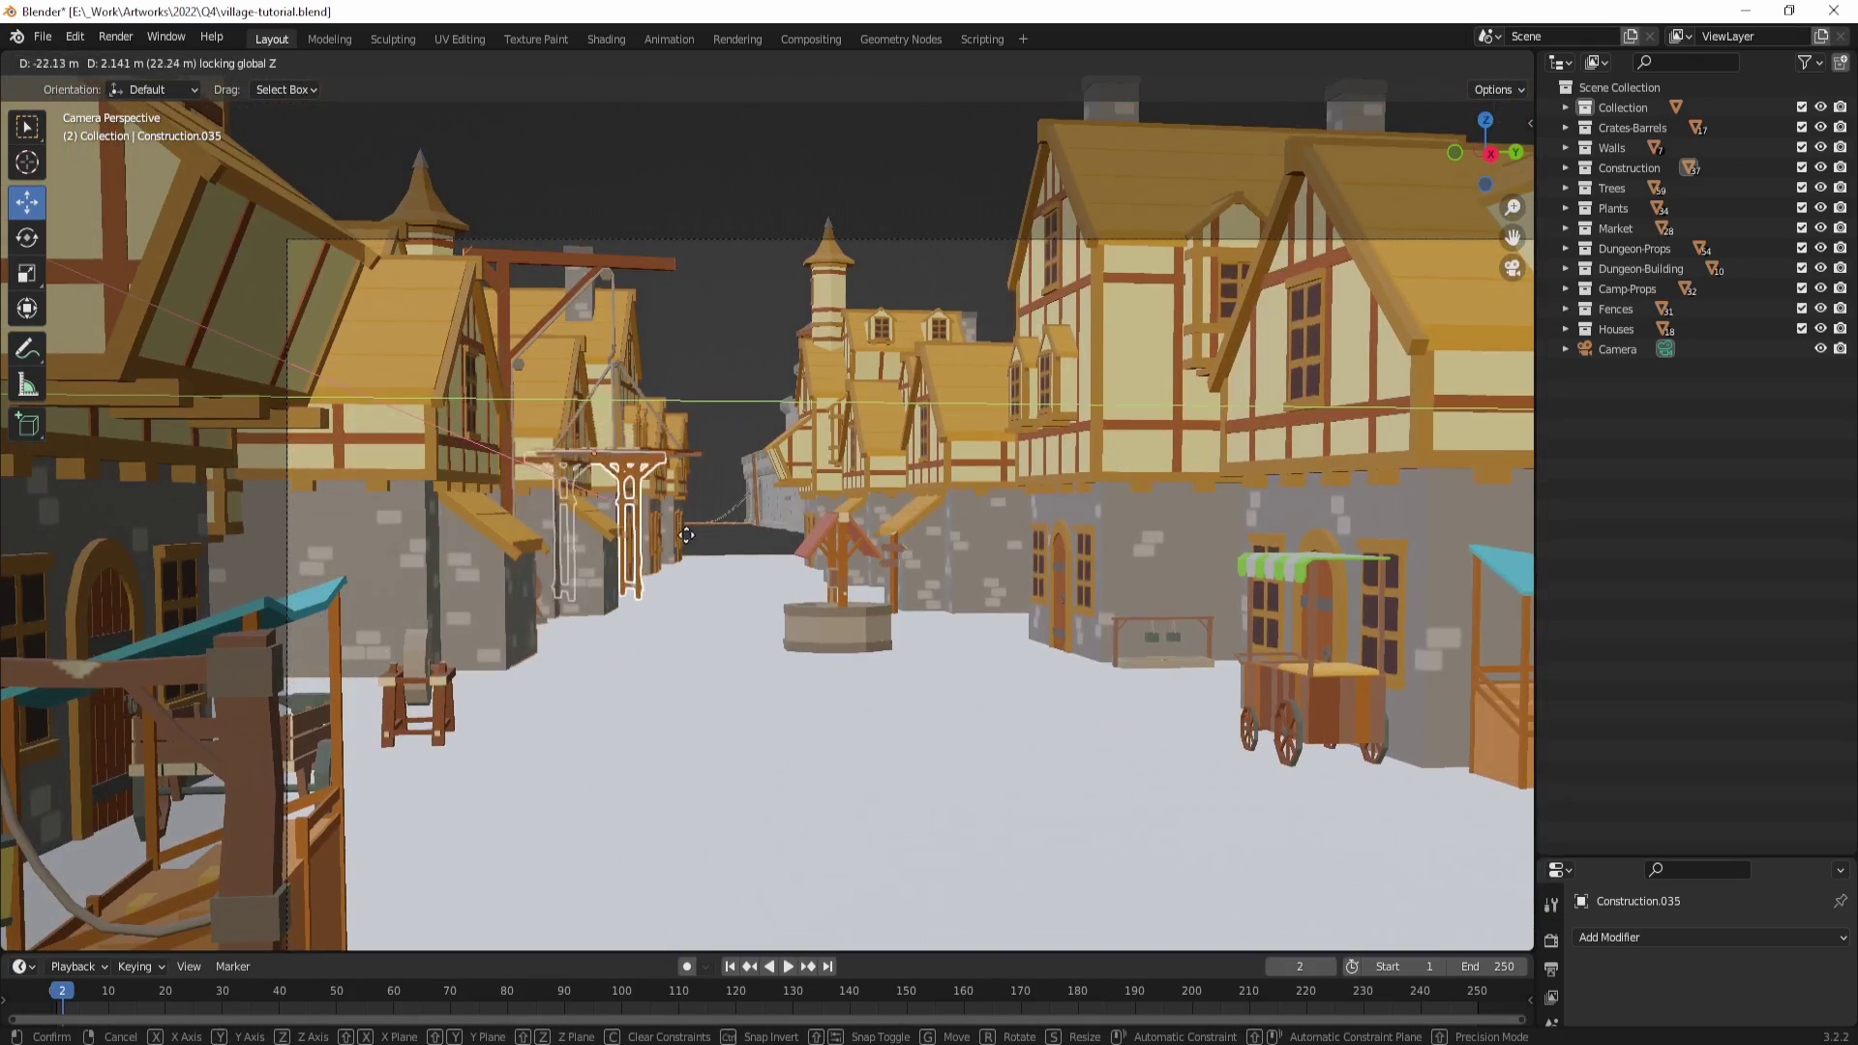
left_click(750, 483)
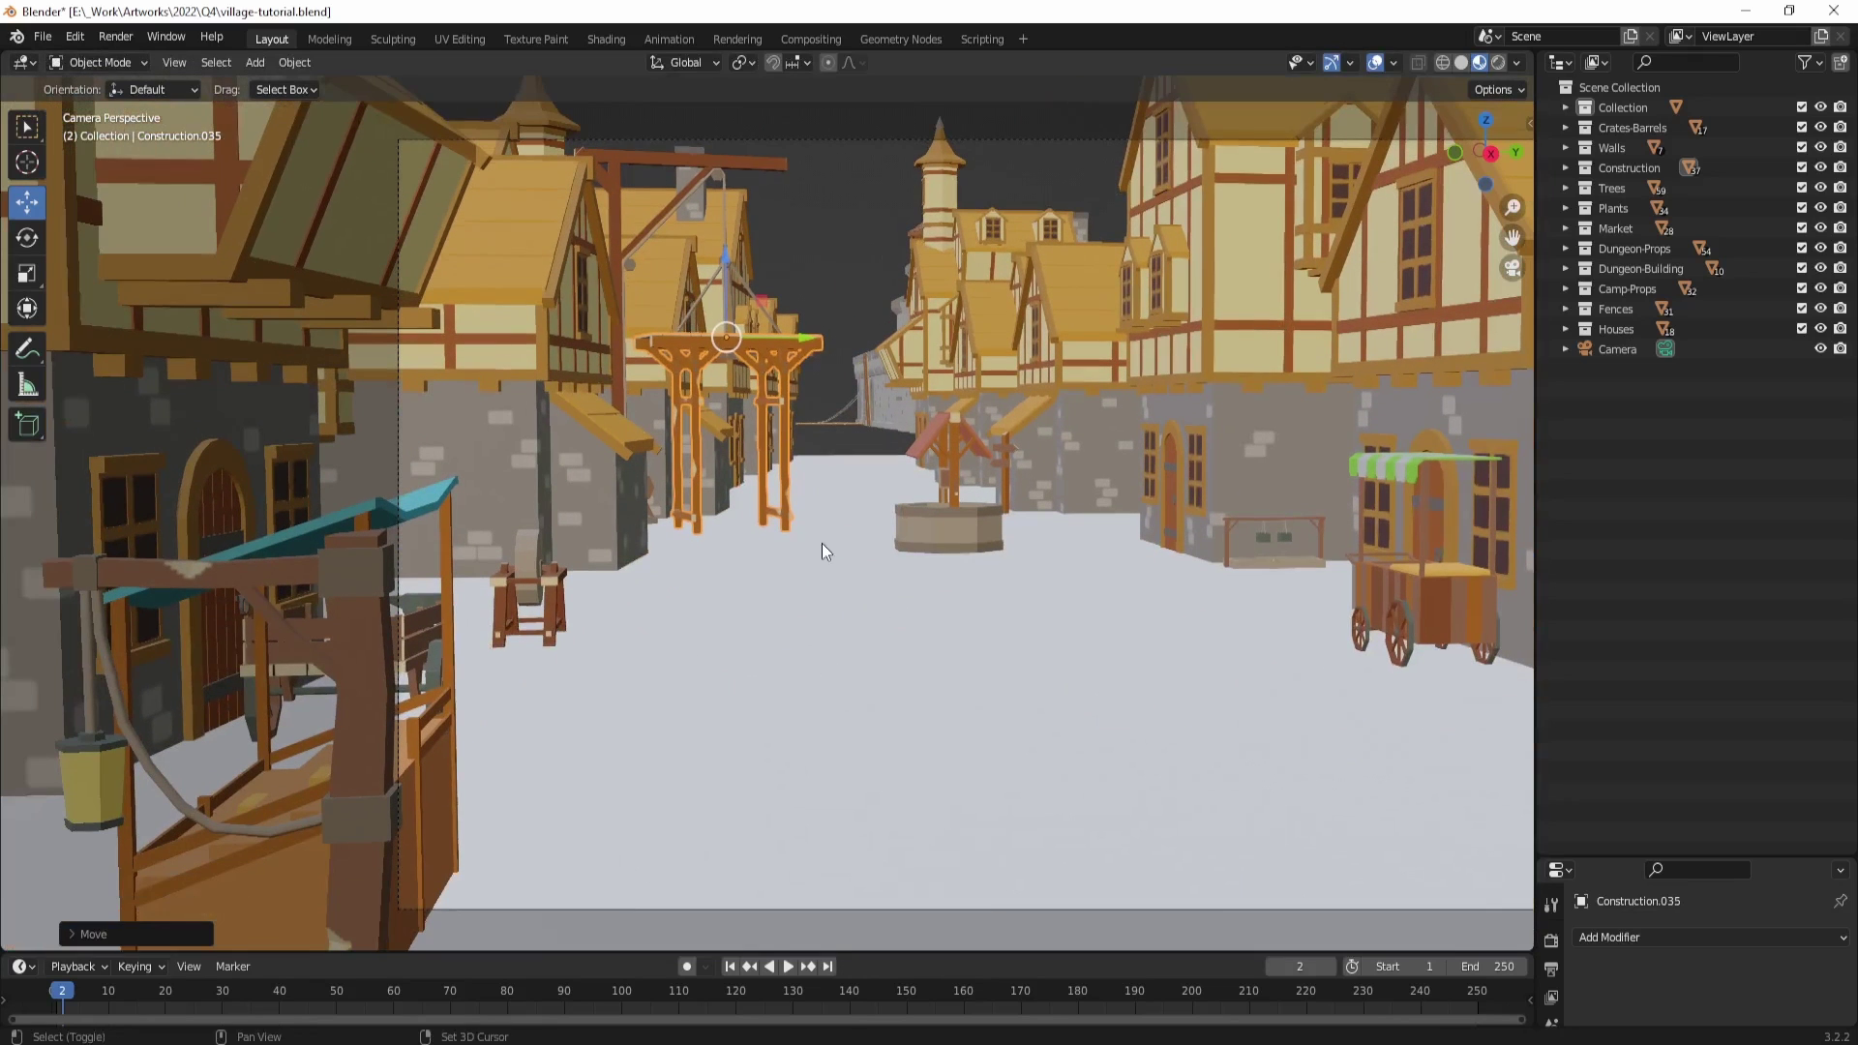
Step: Move the blue market stall nearest the camera down the street with Z locked and rotate its counter to face the camera
left_click(416, 840)
key("g")
key("shift+z")
left_click(789, 545)
key("r")
key("shift+z")
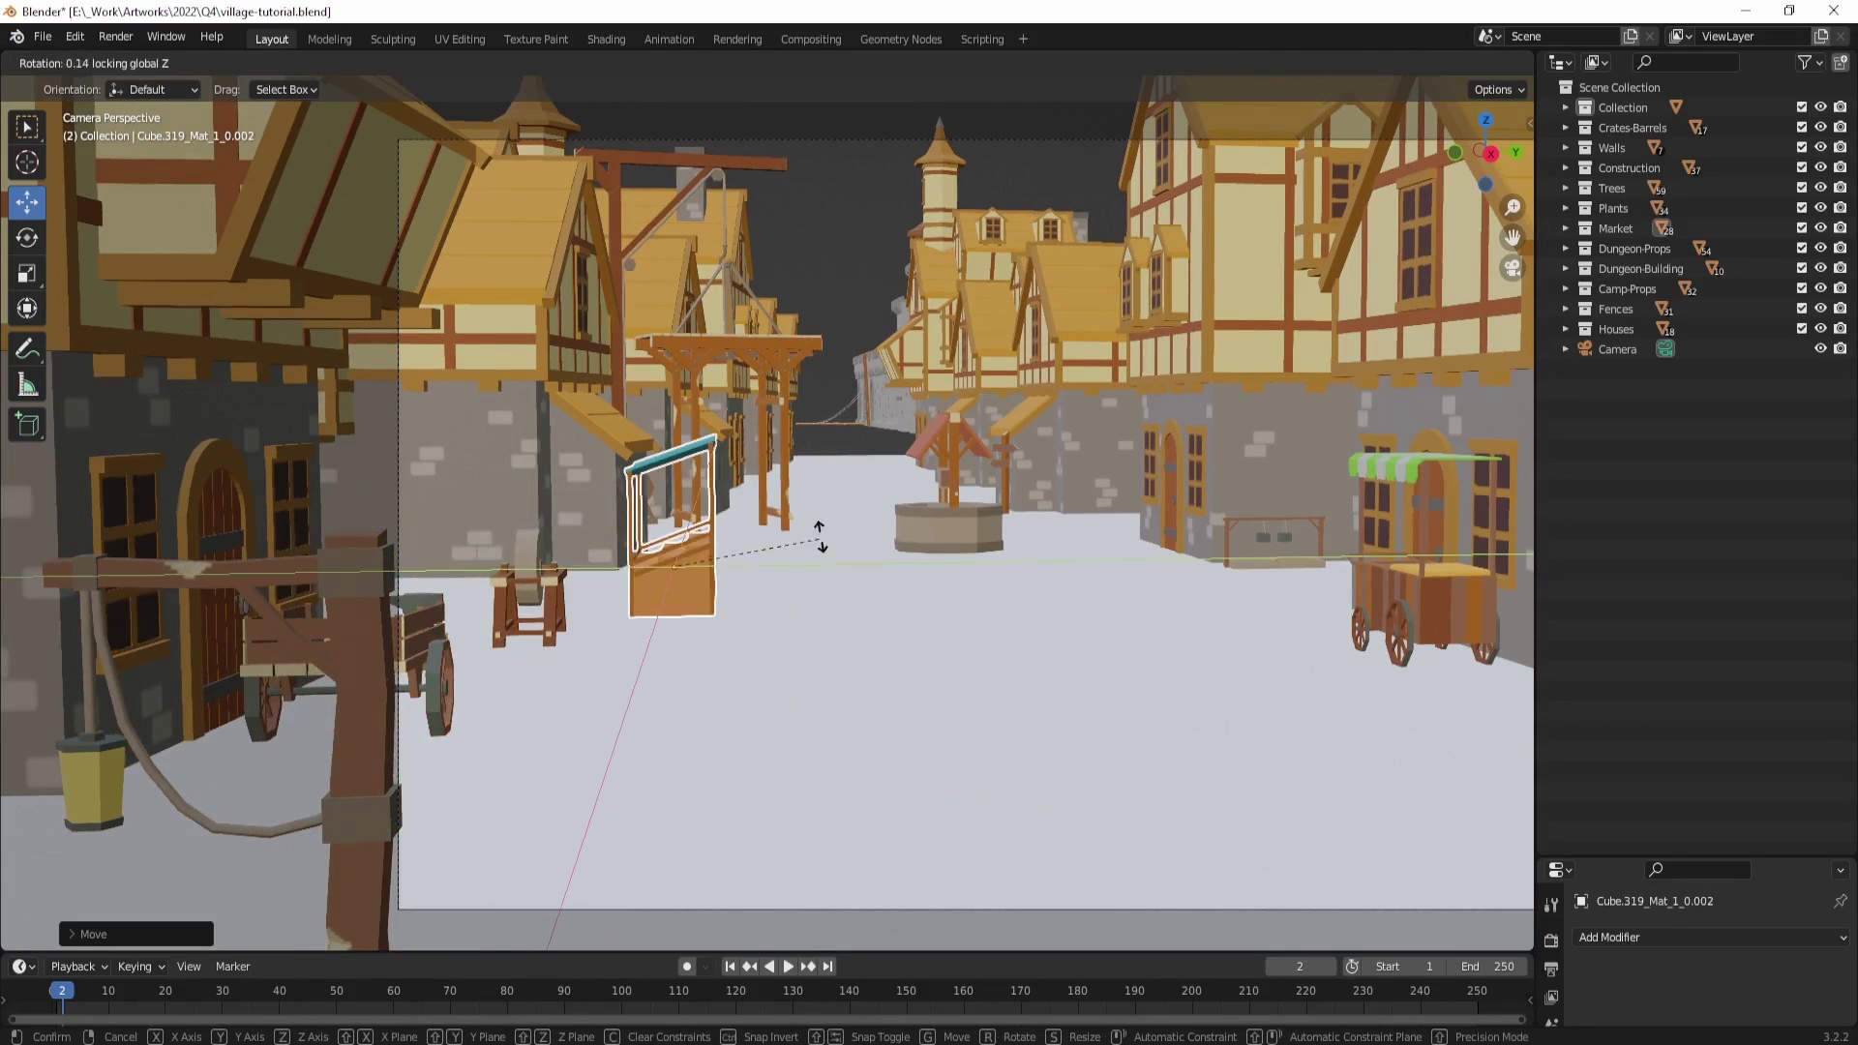
left_click(590, 458)
Step: Shift the turned market stall across the ground with Z locked toward the house wall behind the grindstone
key("g")
key("shift+z")
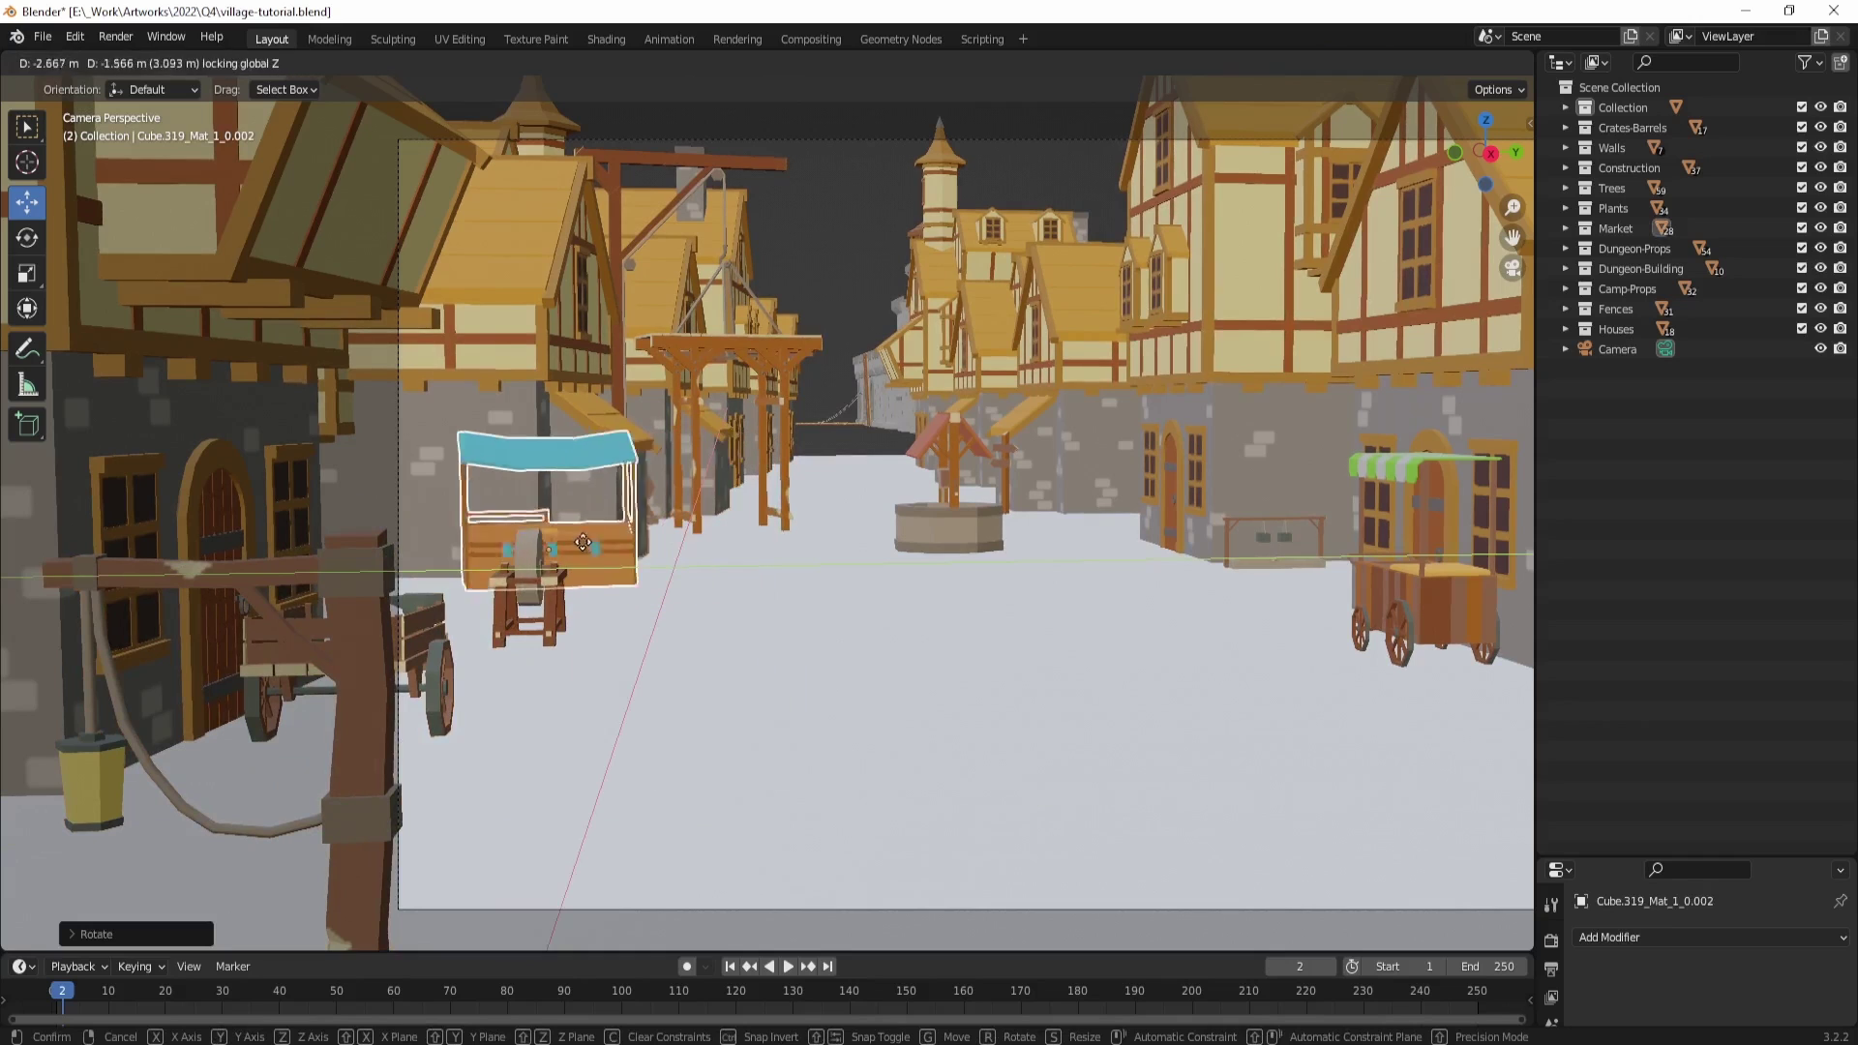
left_click(416, 447)
Step: Move the grindstone across the ground plane to the street side of the turned market stall and rotate it
left_click(558, 607)
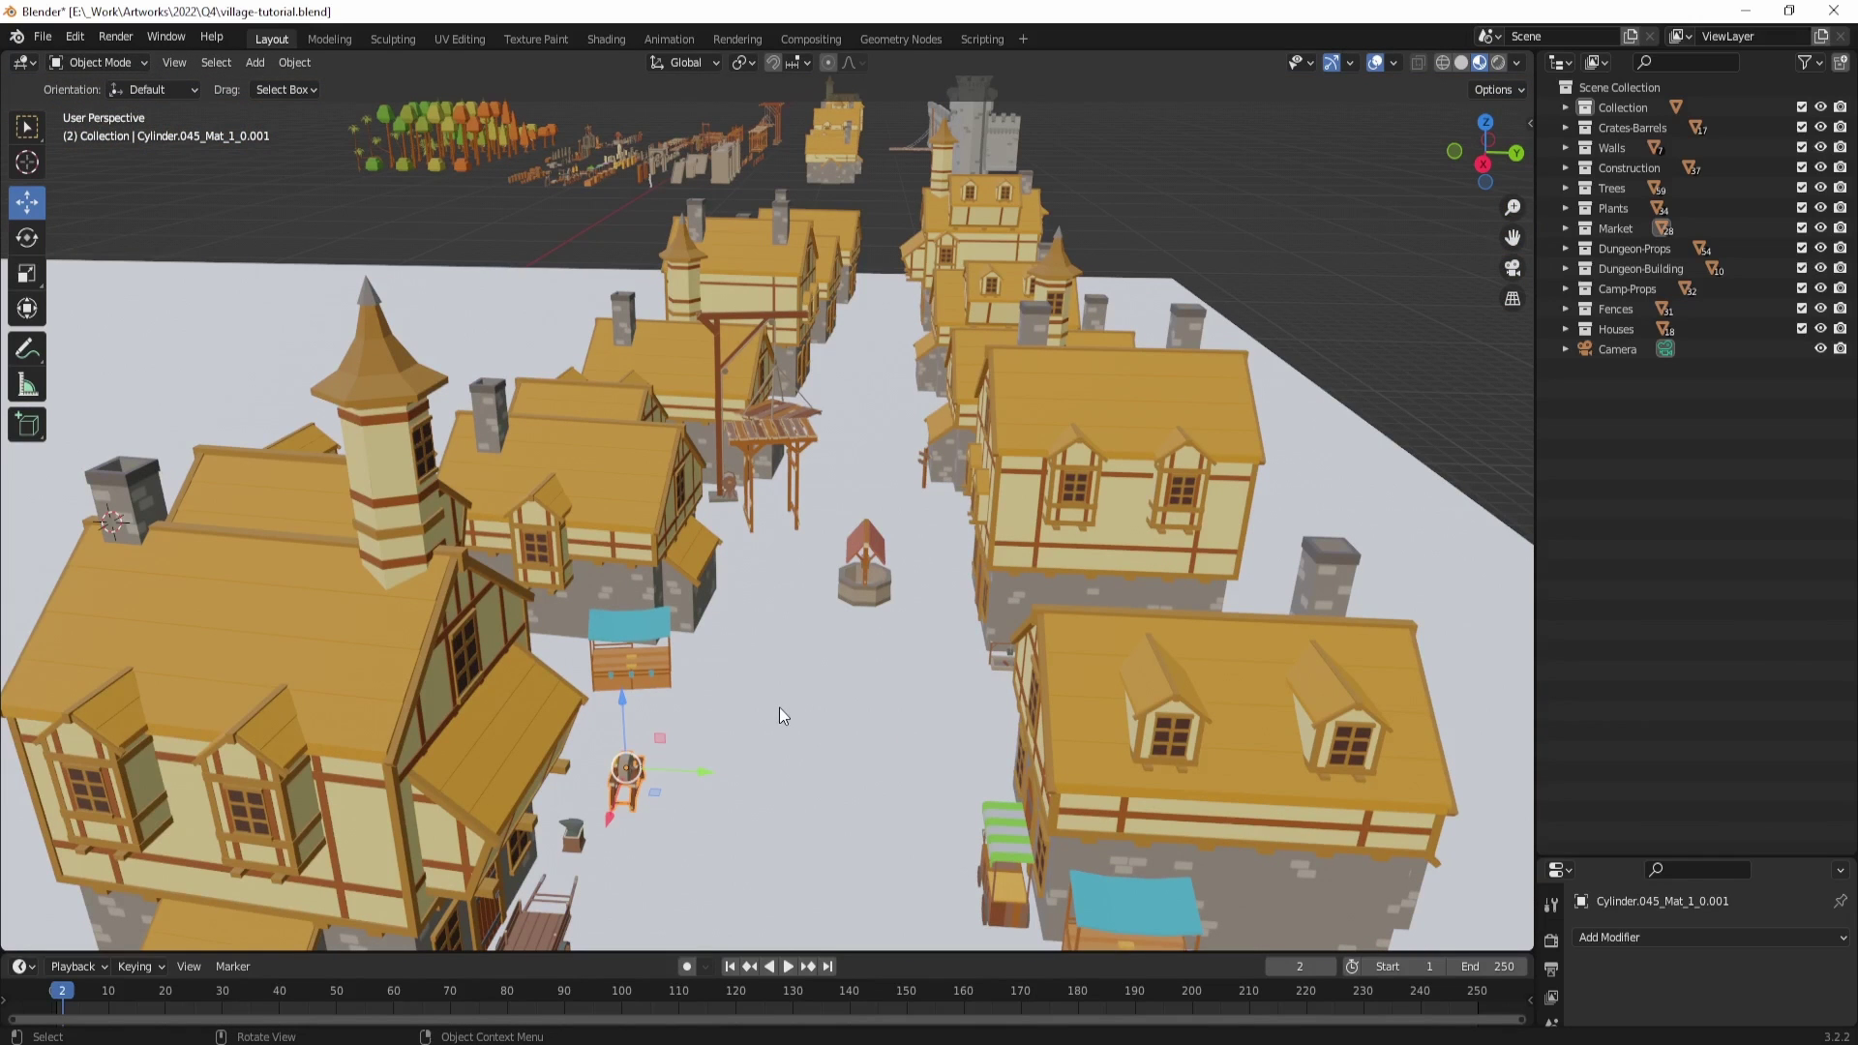
key("g")
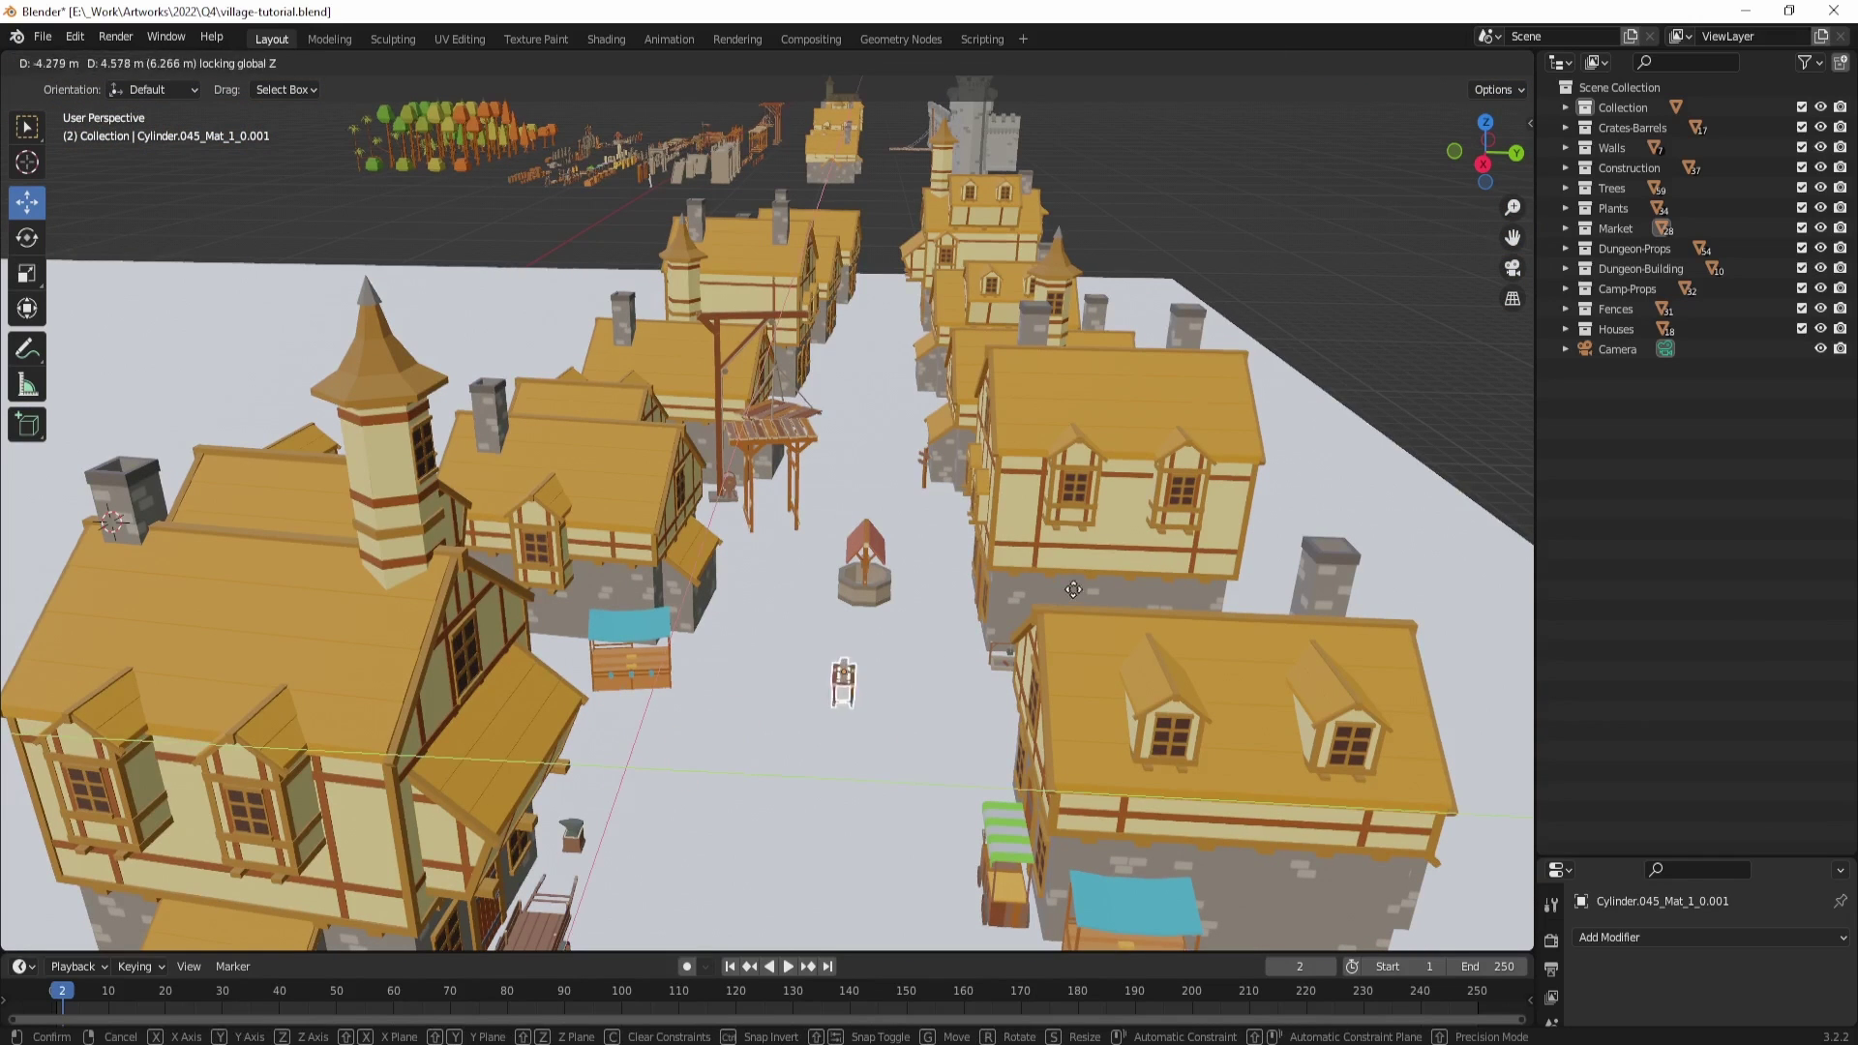
left_click(929, 549)
key("KP_0")
key("r")
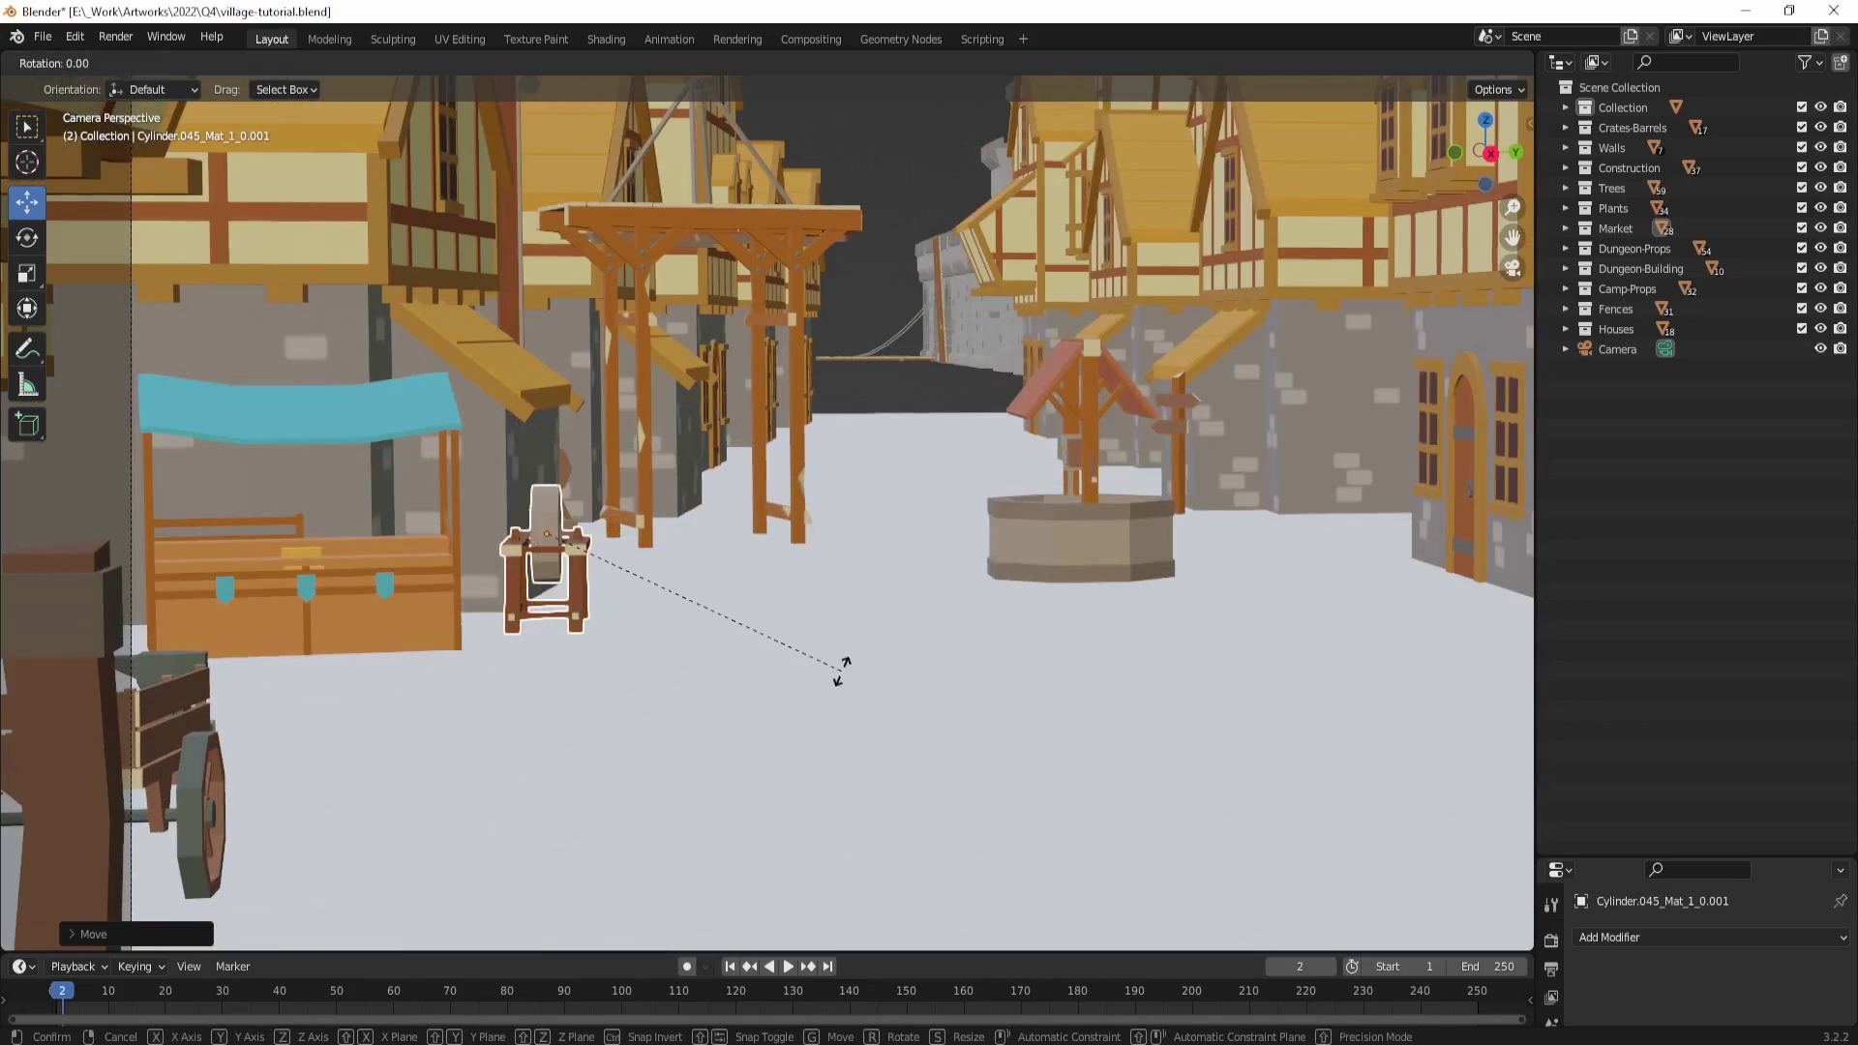
left_click(582, 694)
Step: Move the wooden post with the hanging bucket down the street with Z locked to a house corner beyond the cooking trough
scroll(541, 693, "down", 3)
left_click(387, 658)
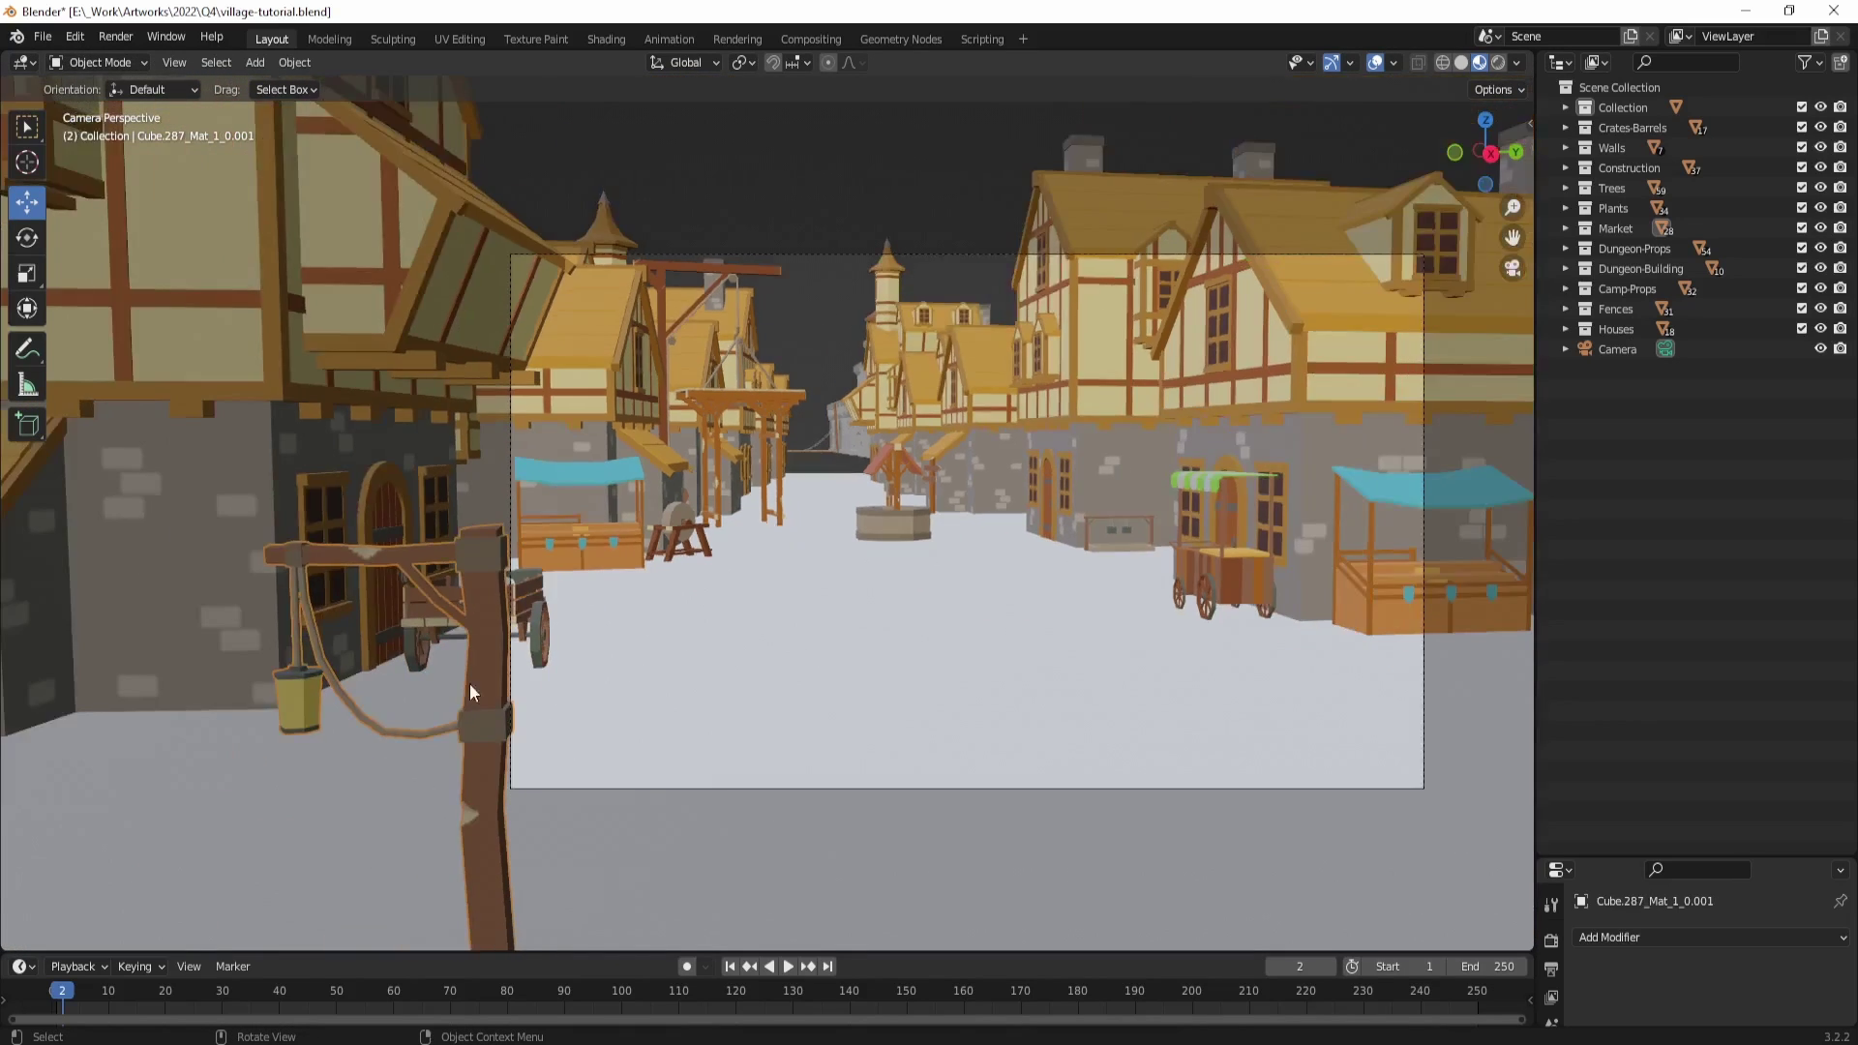
left_click(1085, 542)
key("g")
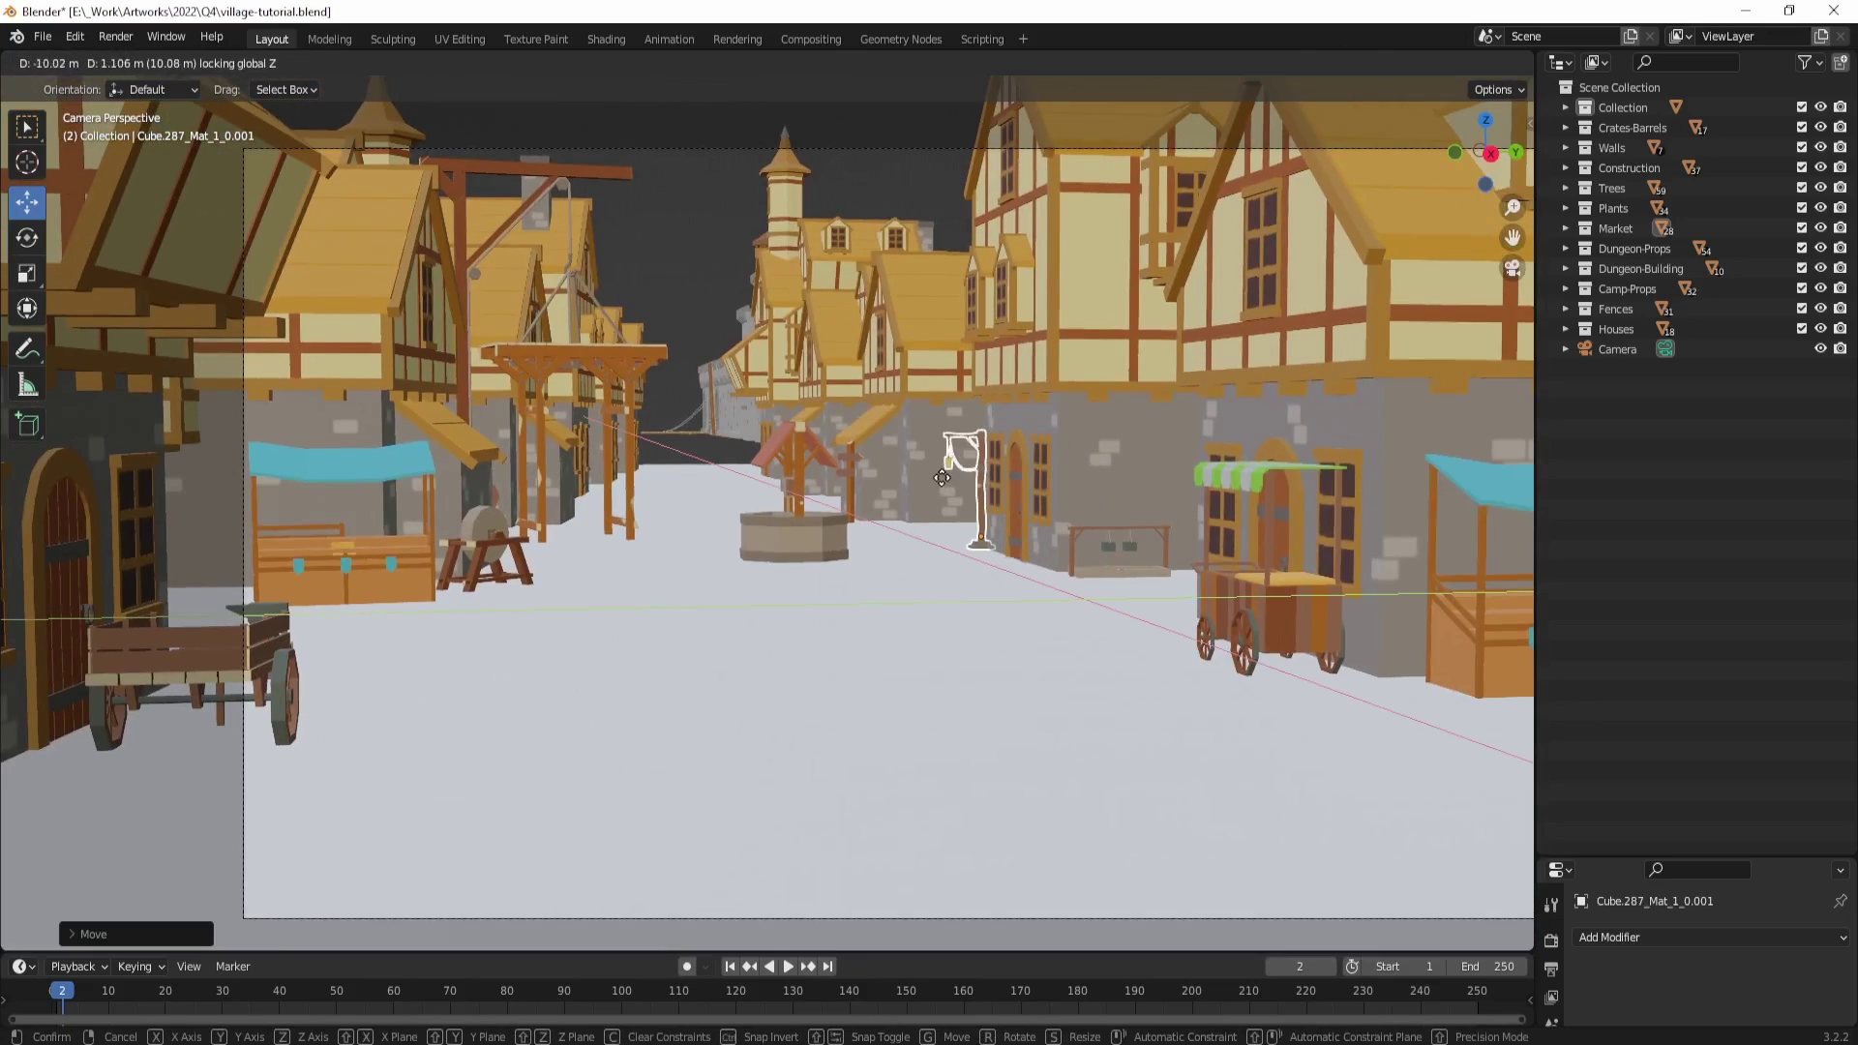
left_click(925, 492)
key("KP_0")
key("KP_Decimal")
middle_click_drag(921, 520, 1002, 578)
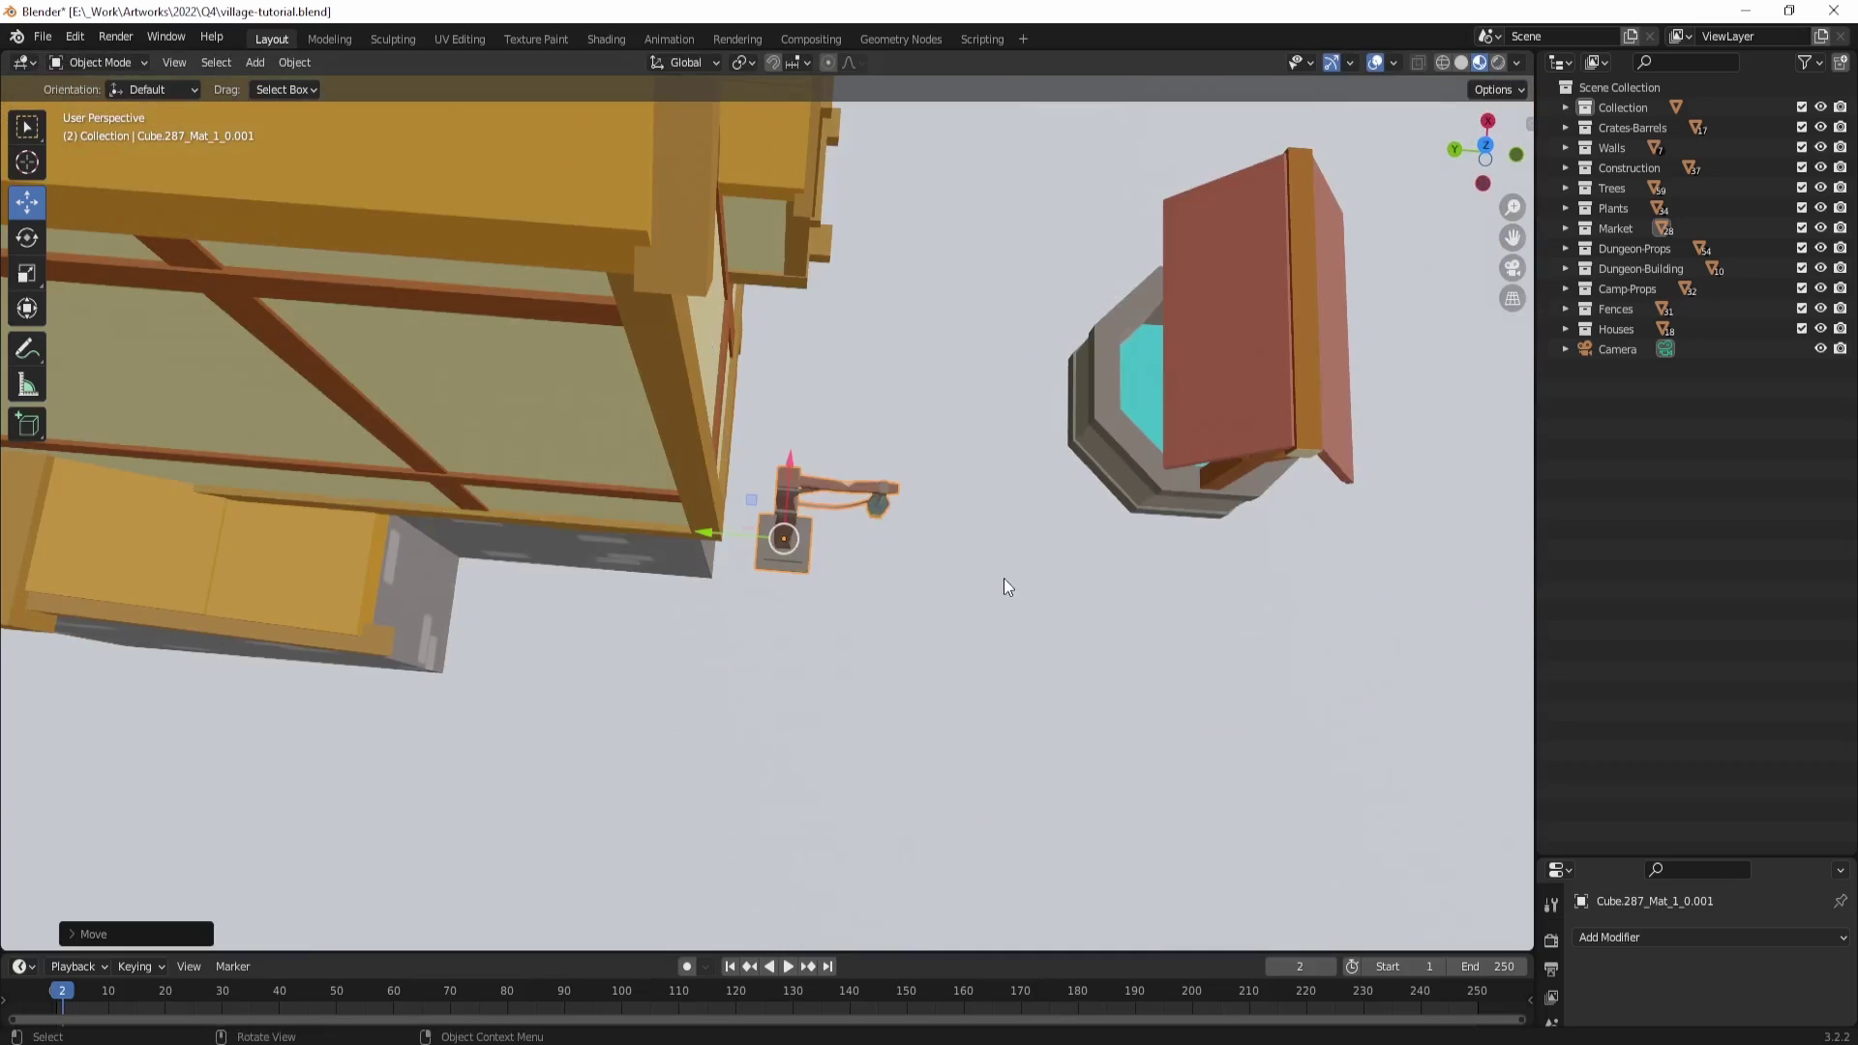
Step: Move the well nearer the camera with Z locked and rotate it about the Z axis to turn its roof sideways
key("KP_0")
left_click(782, 555)
key("g")
key("shift+z")
left_click(821, 655)
key("r")
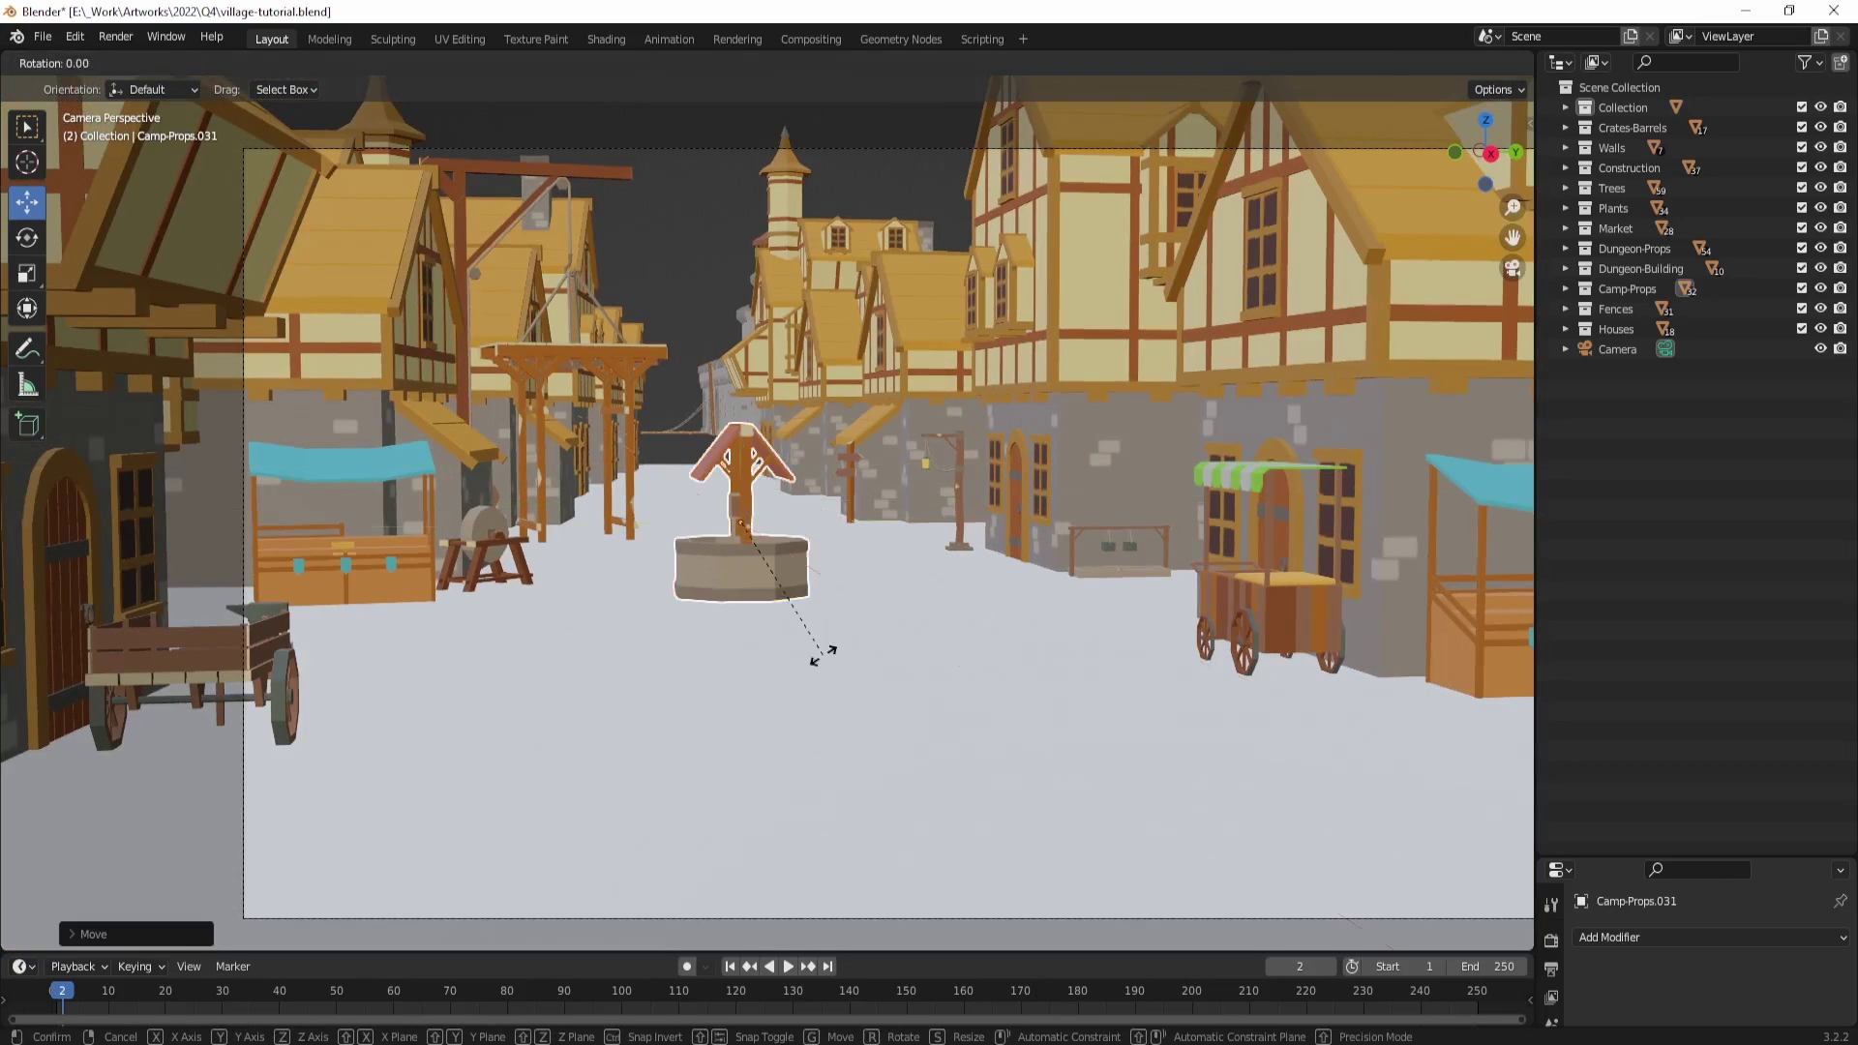
key("z")
left_click(904, 555)
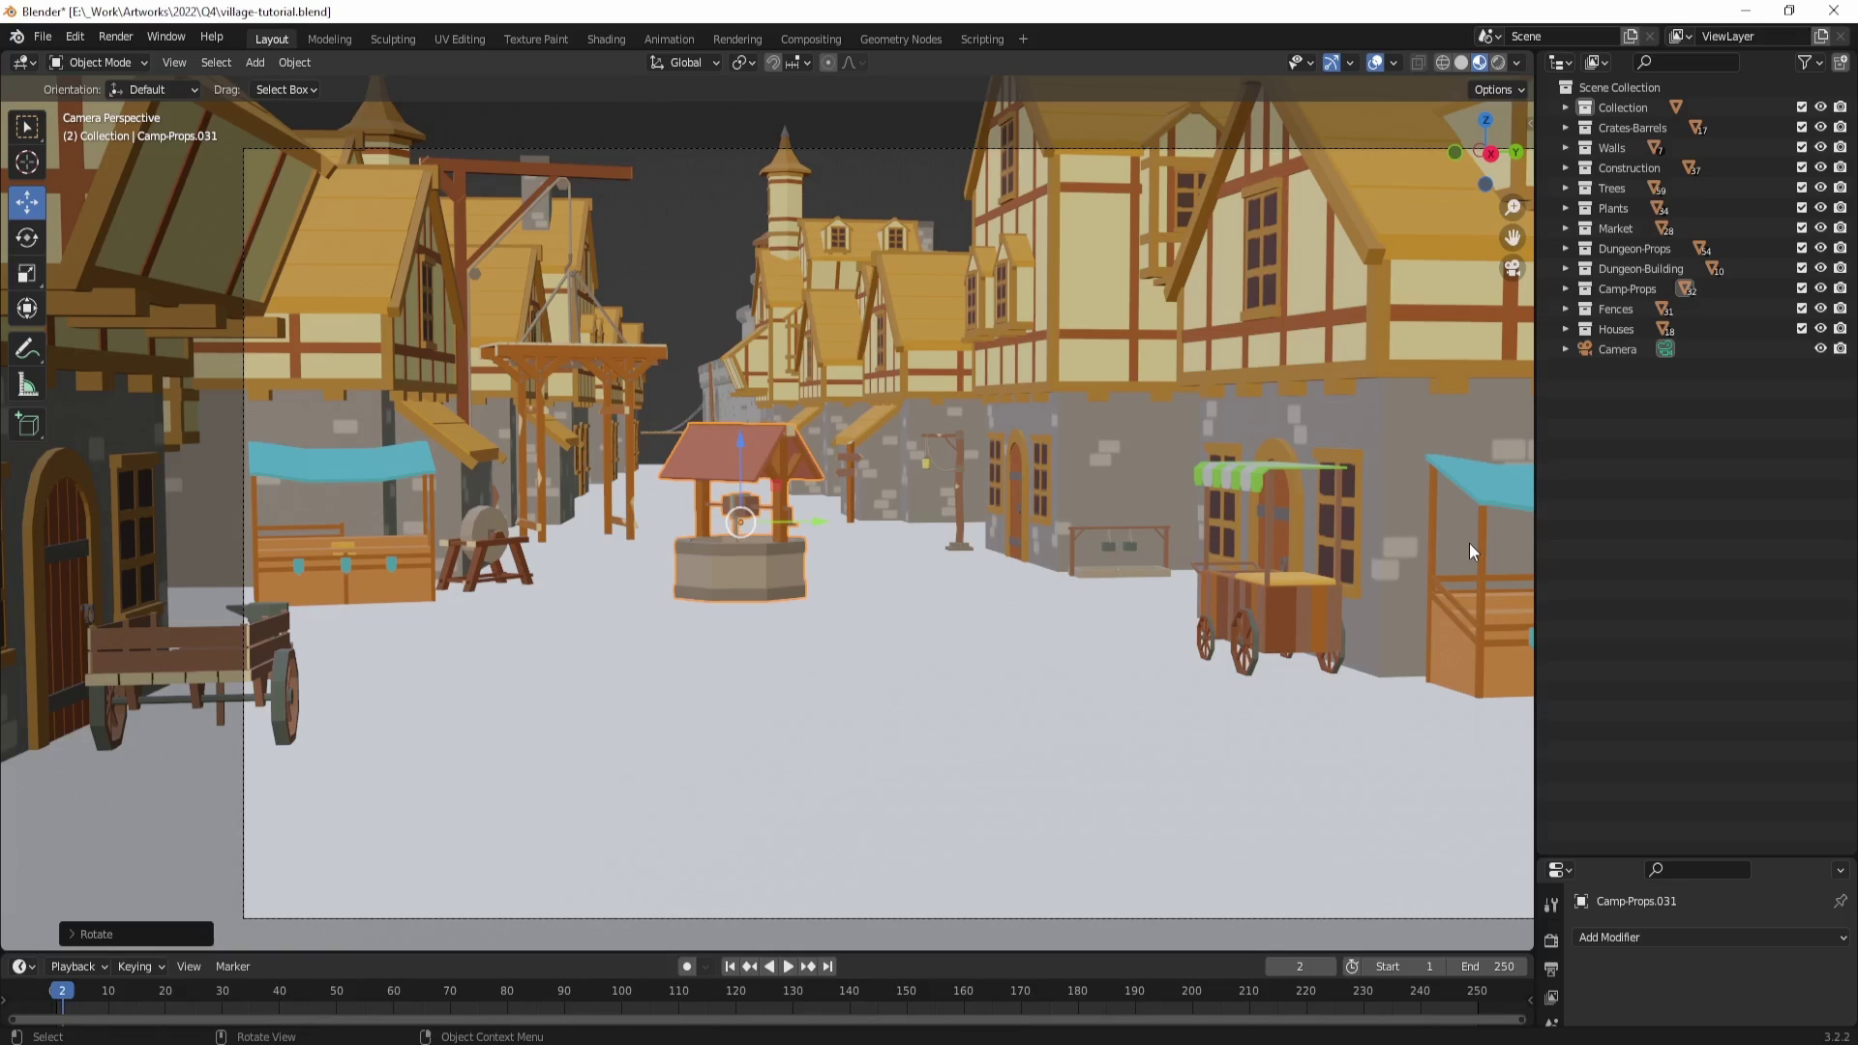
left_click(772, 580)
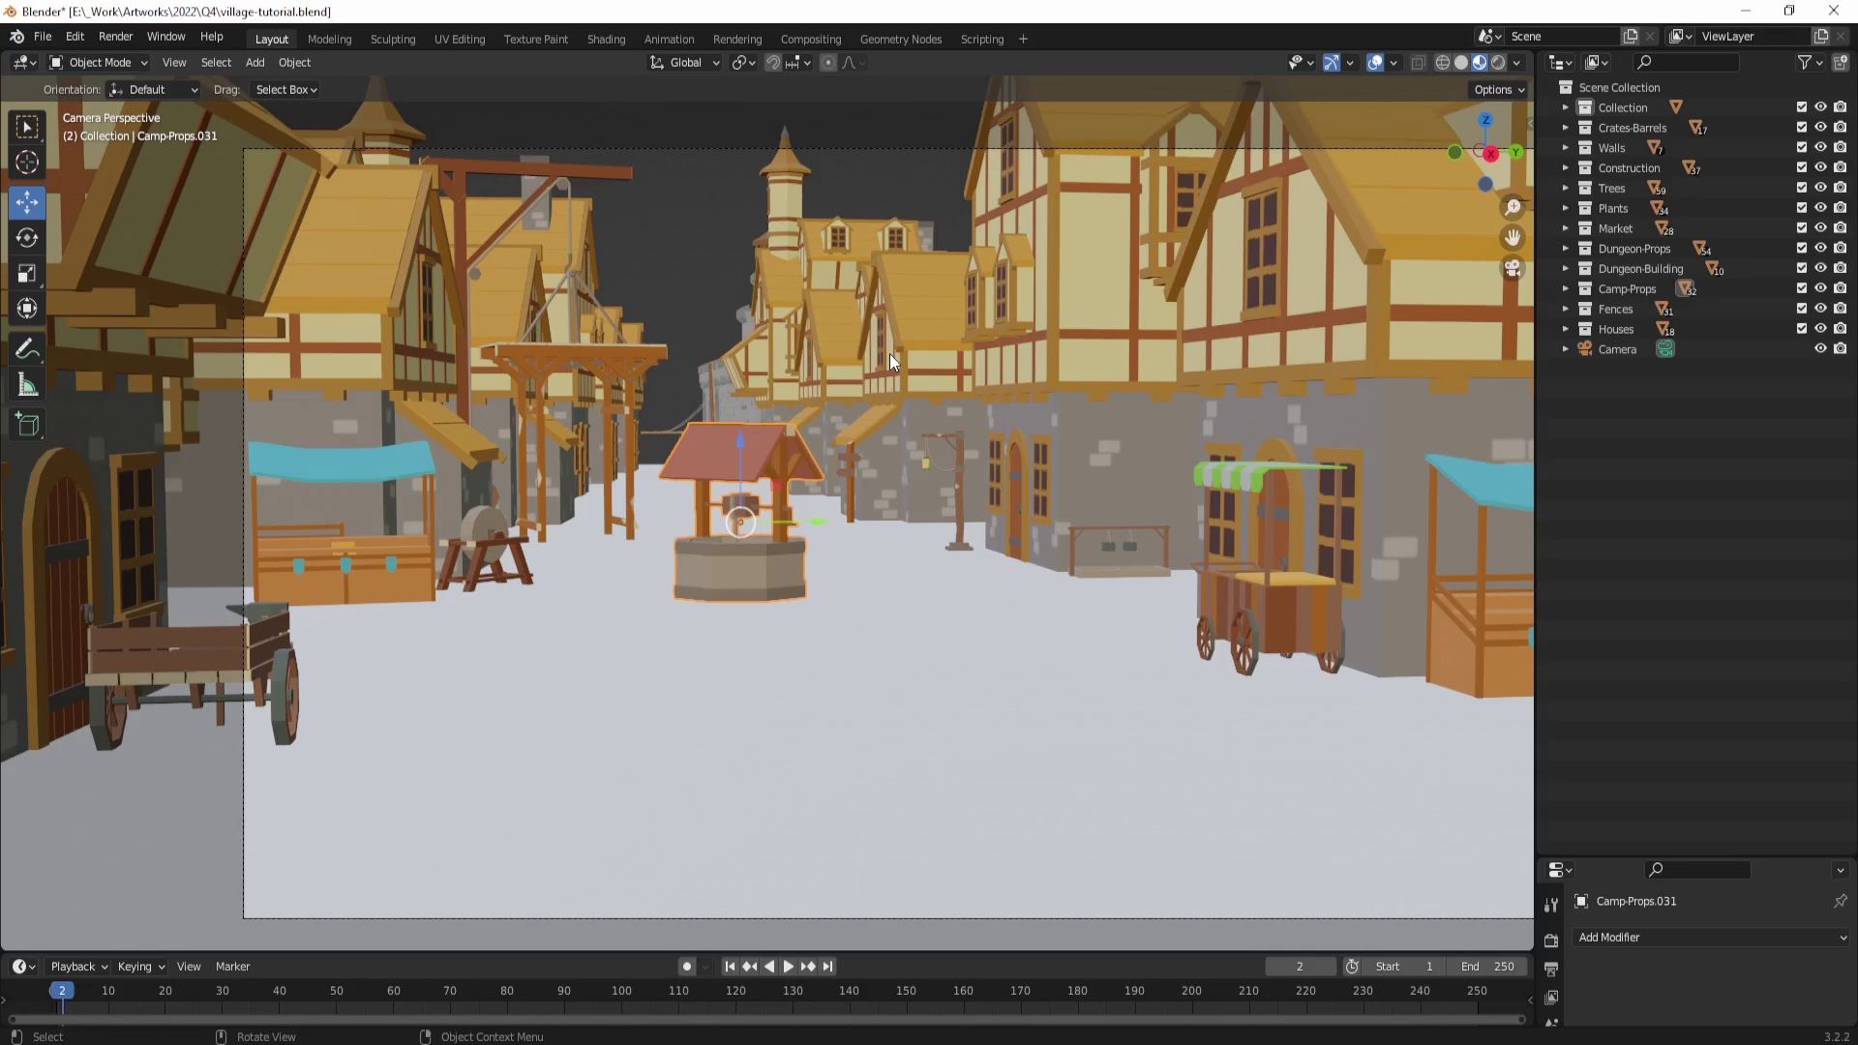
Step: Move the wooden cart into the street, rotate it about the Z axis to face sideways, and shift it along the Y axis
left_click(507, 281)
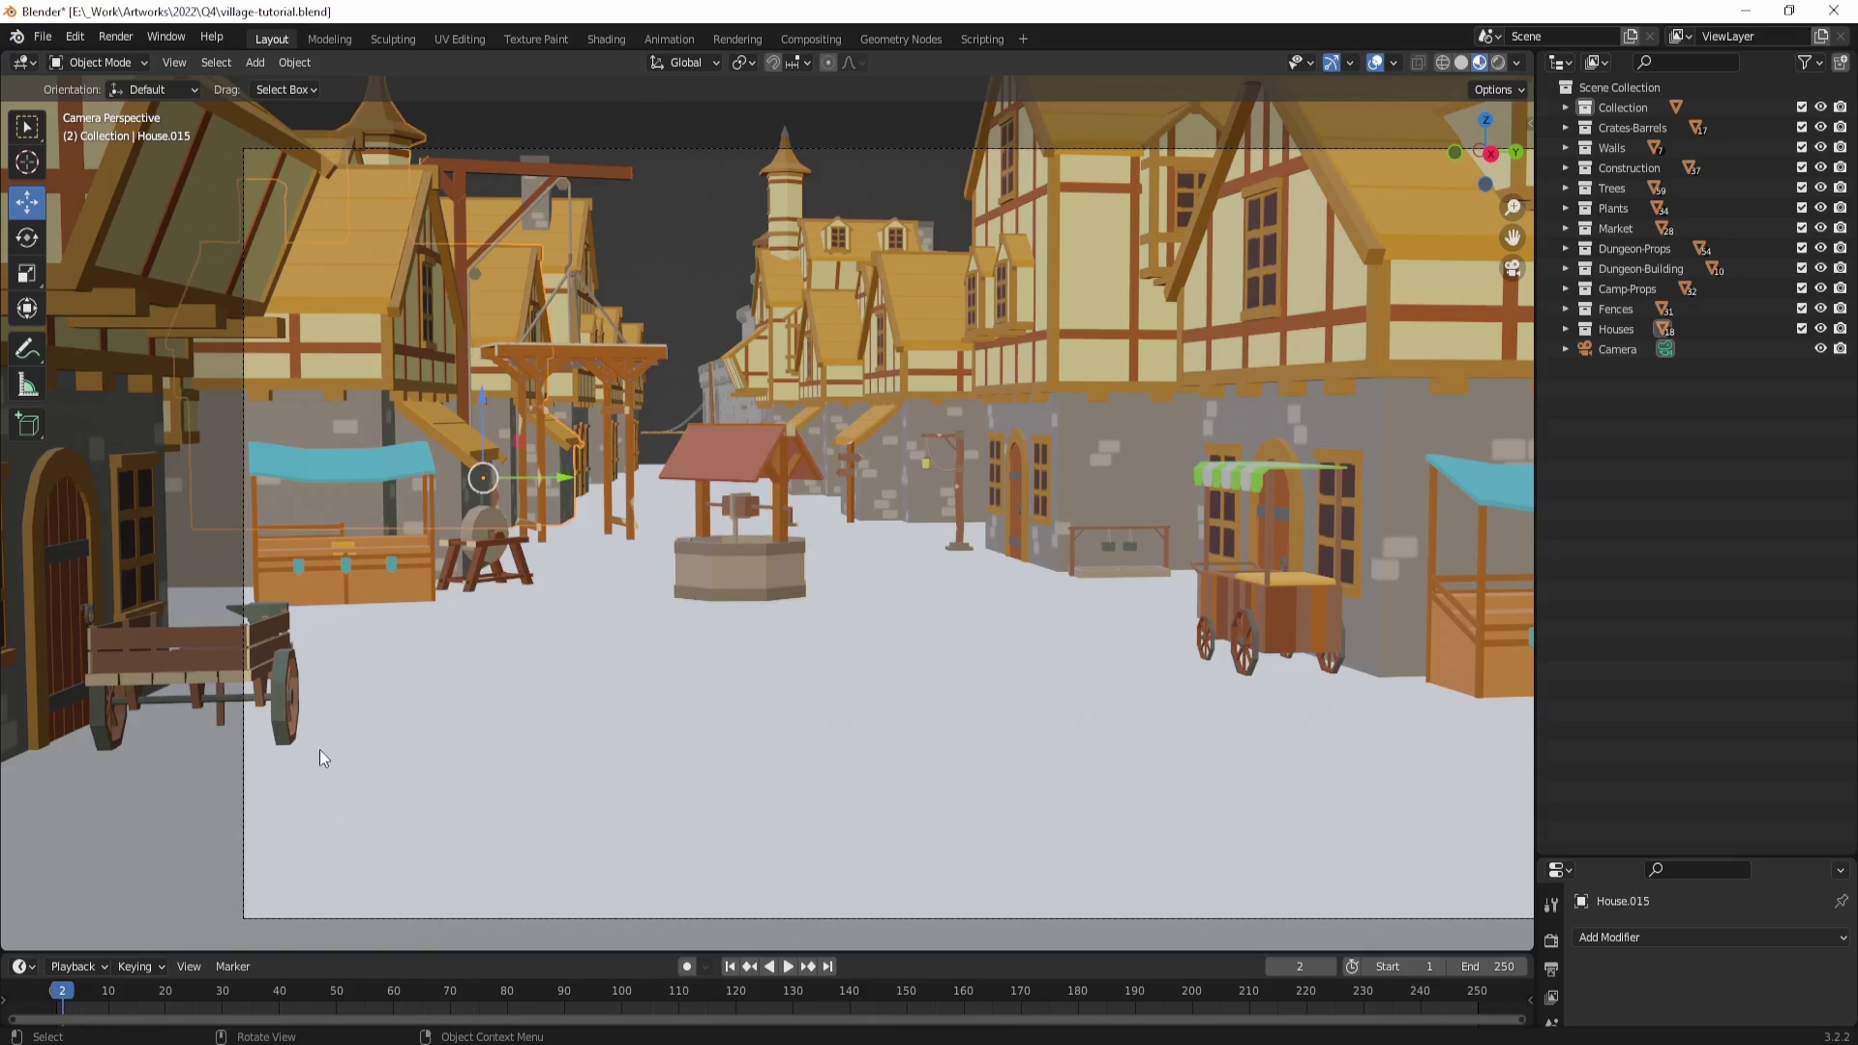
left_click(288, 674)
left_click_drag(290, 670, 478, 683)
scroll(542, 726, "down", 1)
key("r")
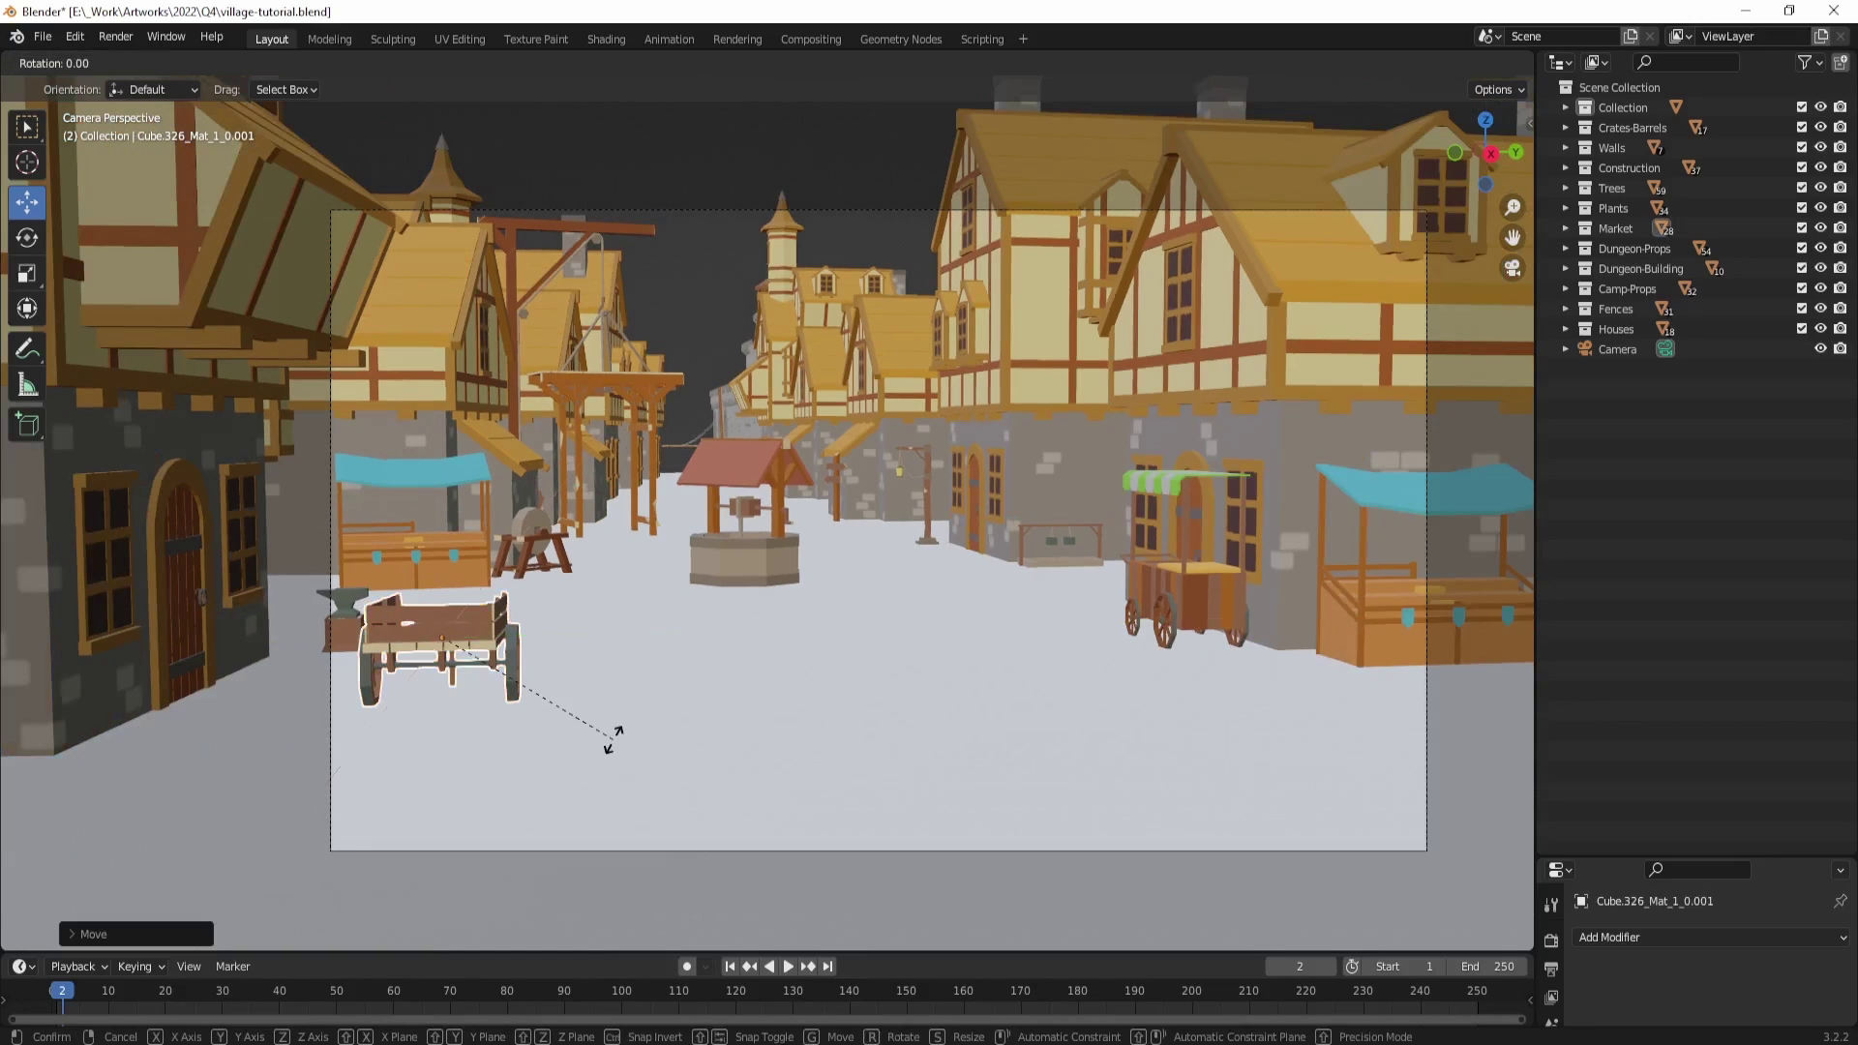
key("z")
left_click(505, 735)
key("g")
key("y")
left_click(667, 718)
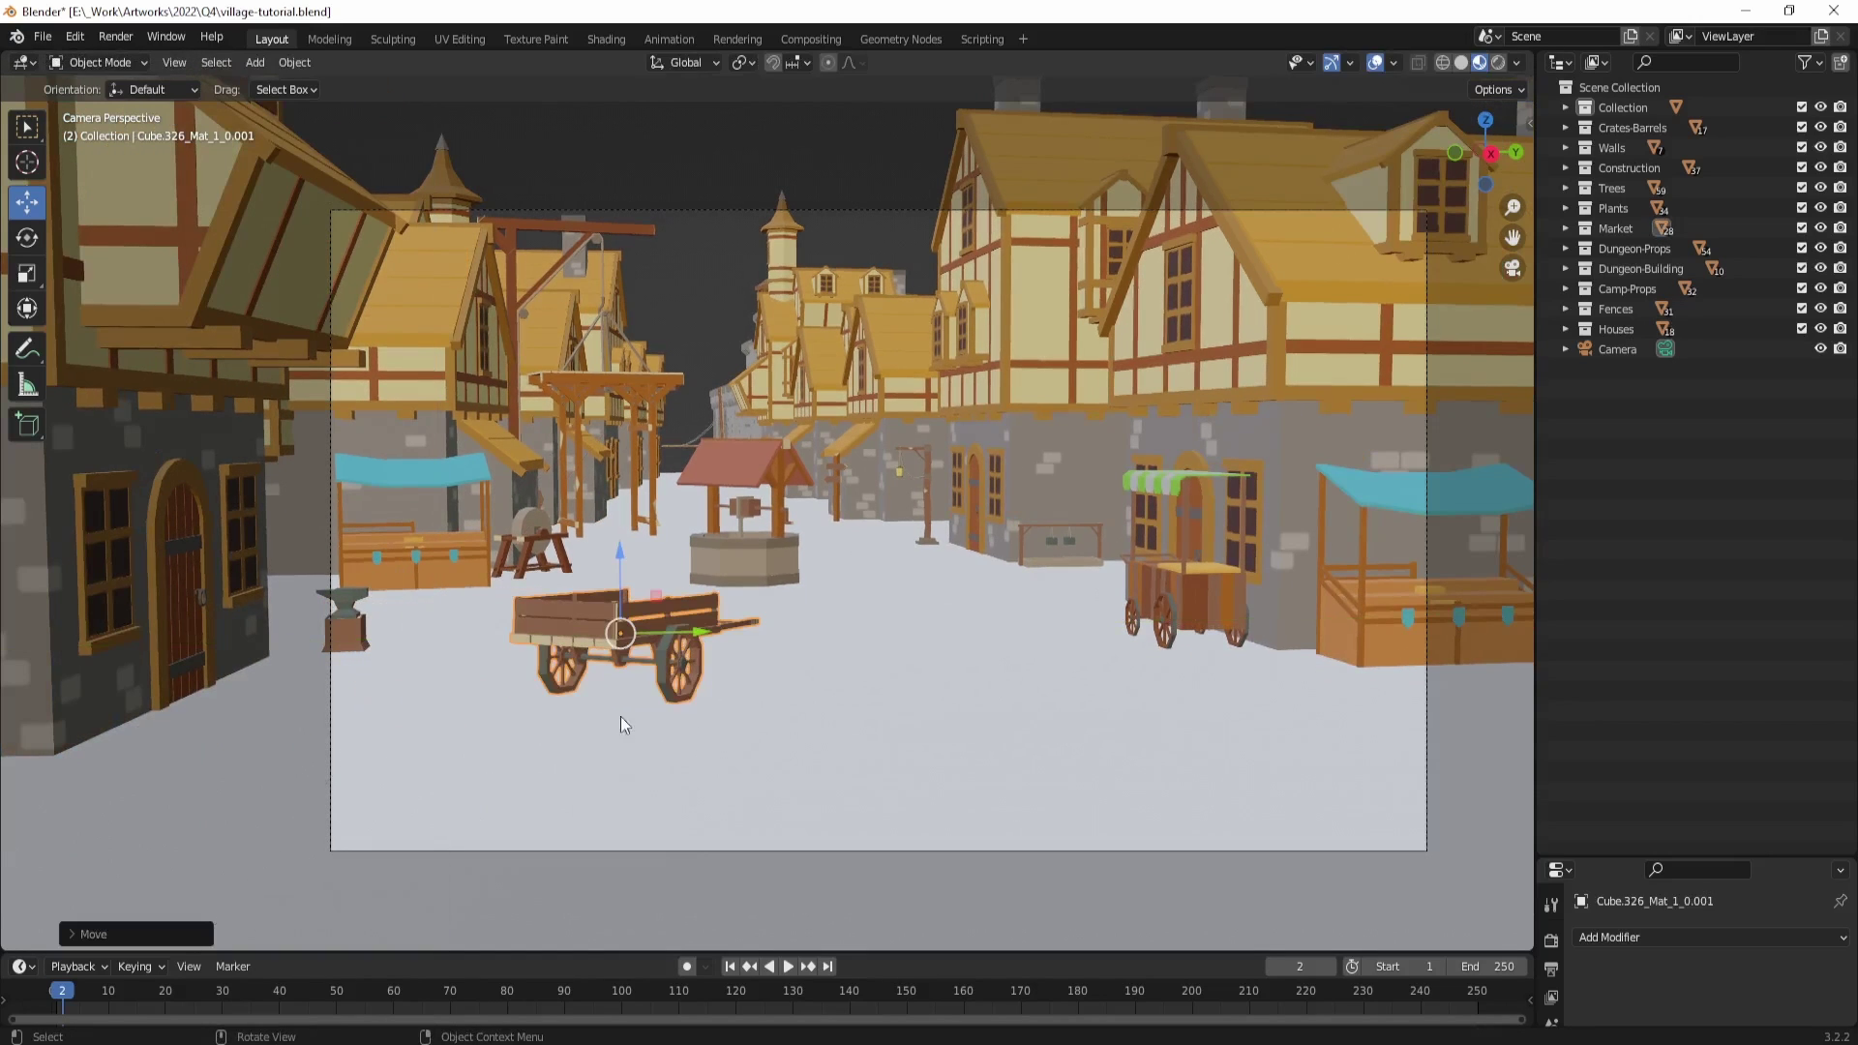
Step: Move the nearest house behind the anvil along the Y axis toward the street
left_click(320, 657)
key("g")
key("y")
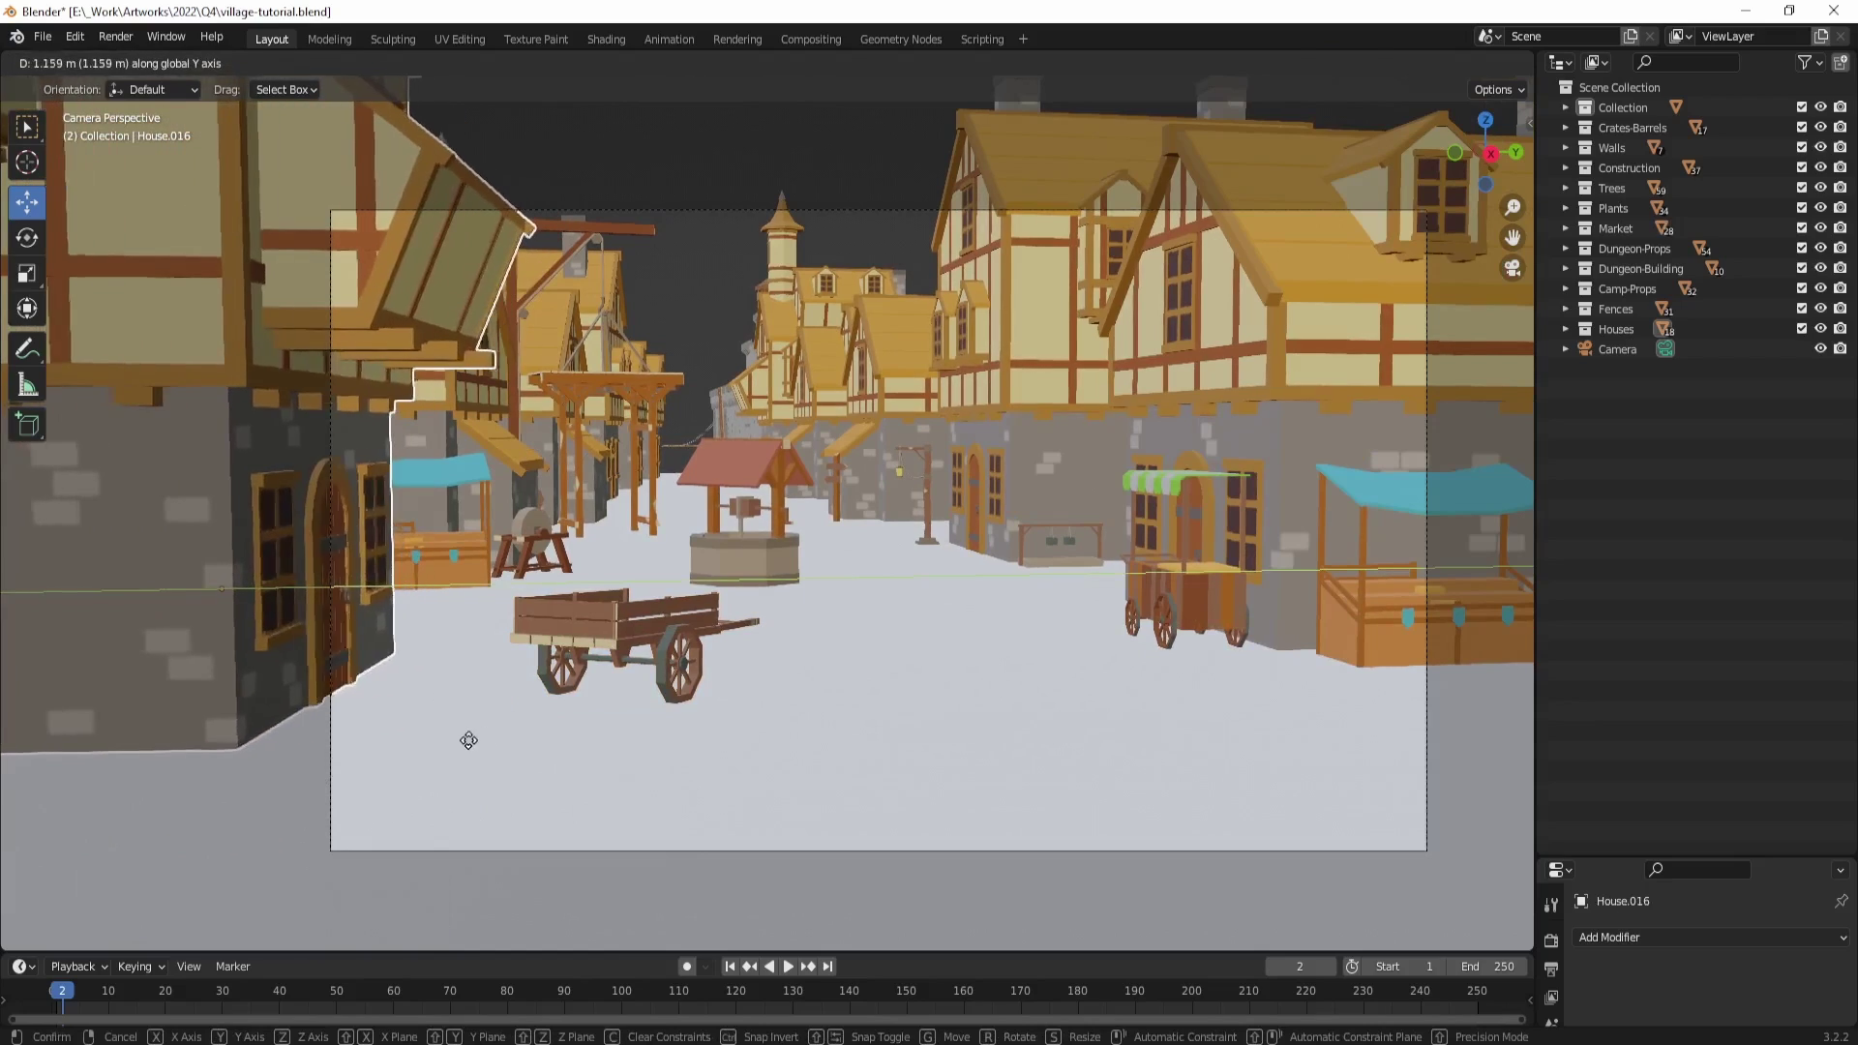
left_click(395, 653)
Step: Move the anvil out from the shifted house onto the street beside the wooden cart
middle_click_drag(395, 653, 422, 704)
left_click(462, 747)
key("KP_Decimal")
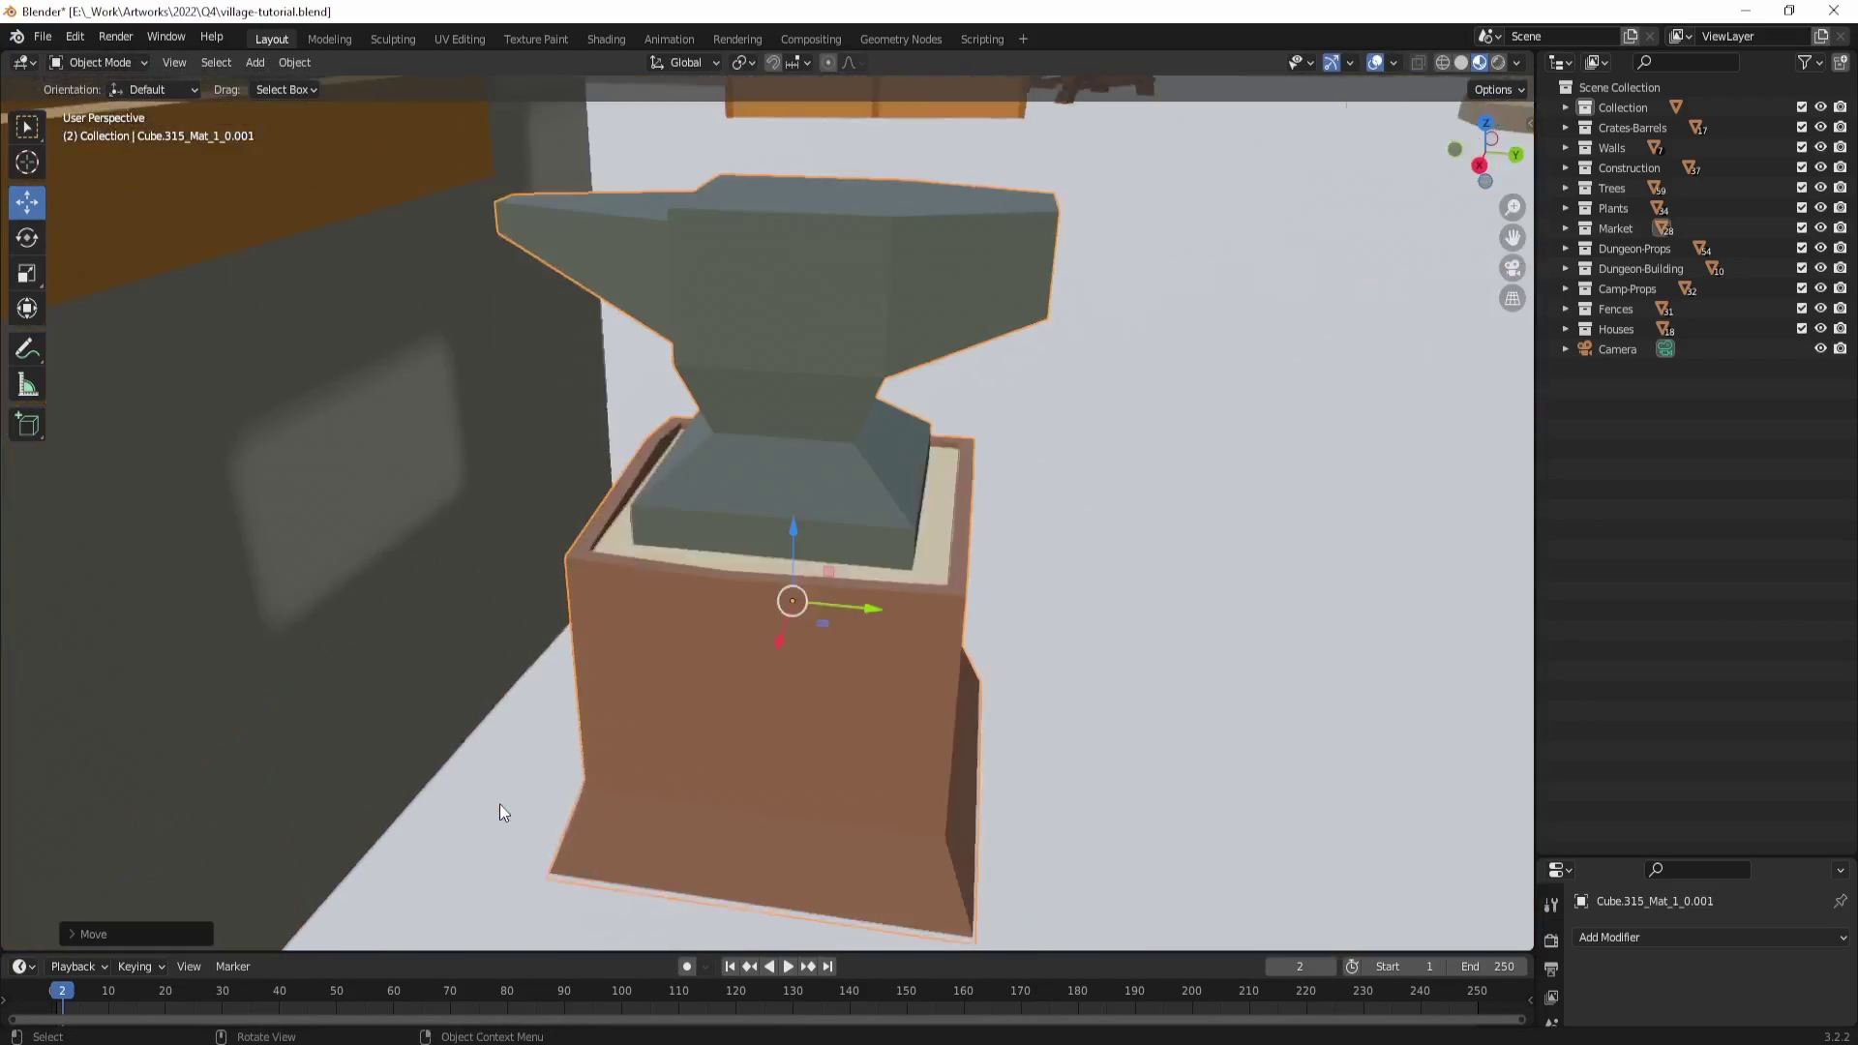
key("KP_0")
Step: Rotate the nearest house beside the anvil and move it farther toward the street with Z locked
left_click(294, 612)
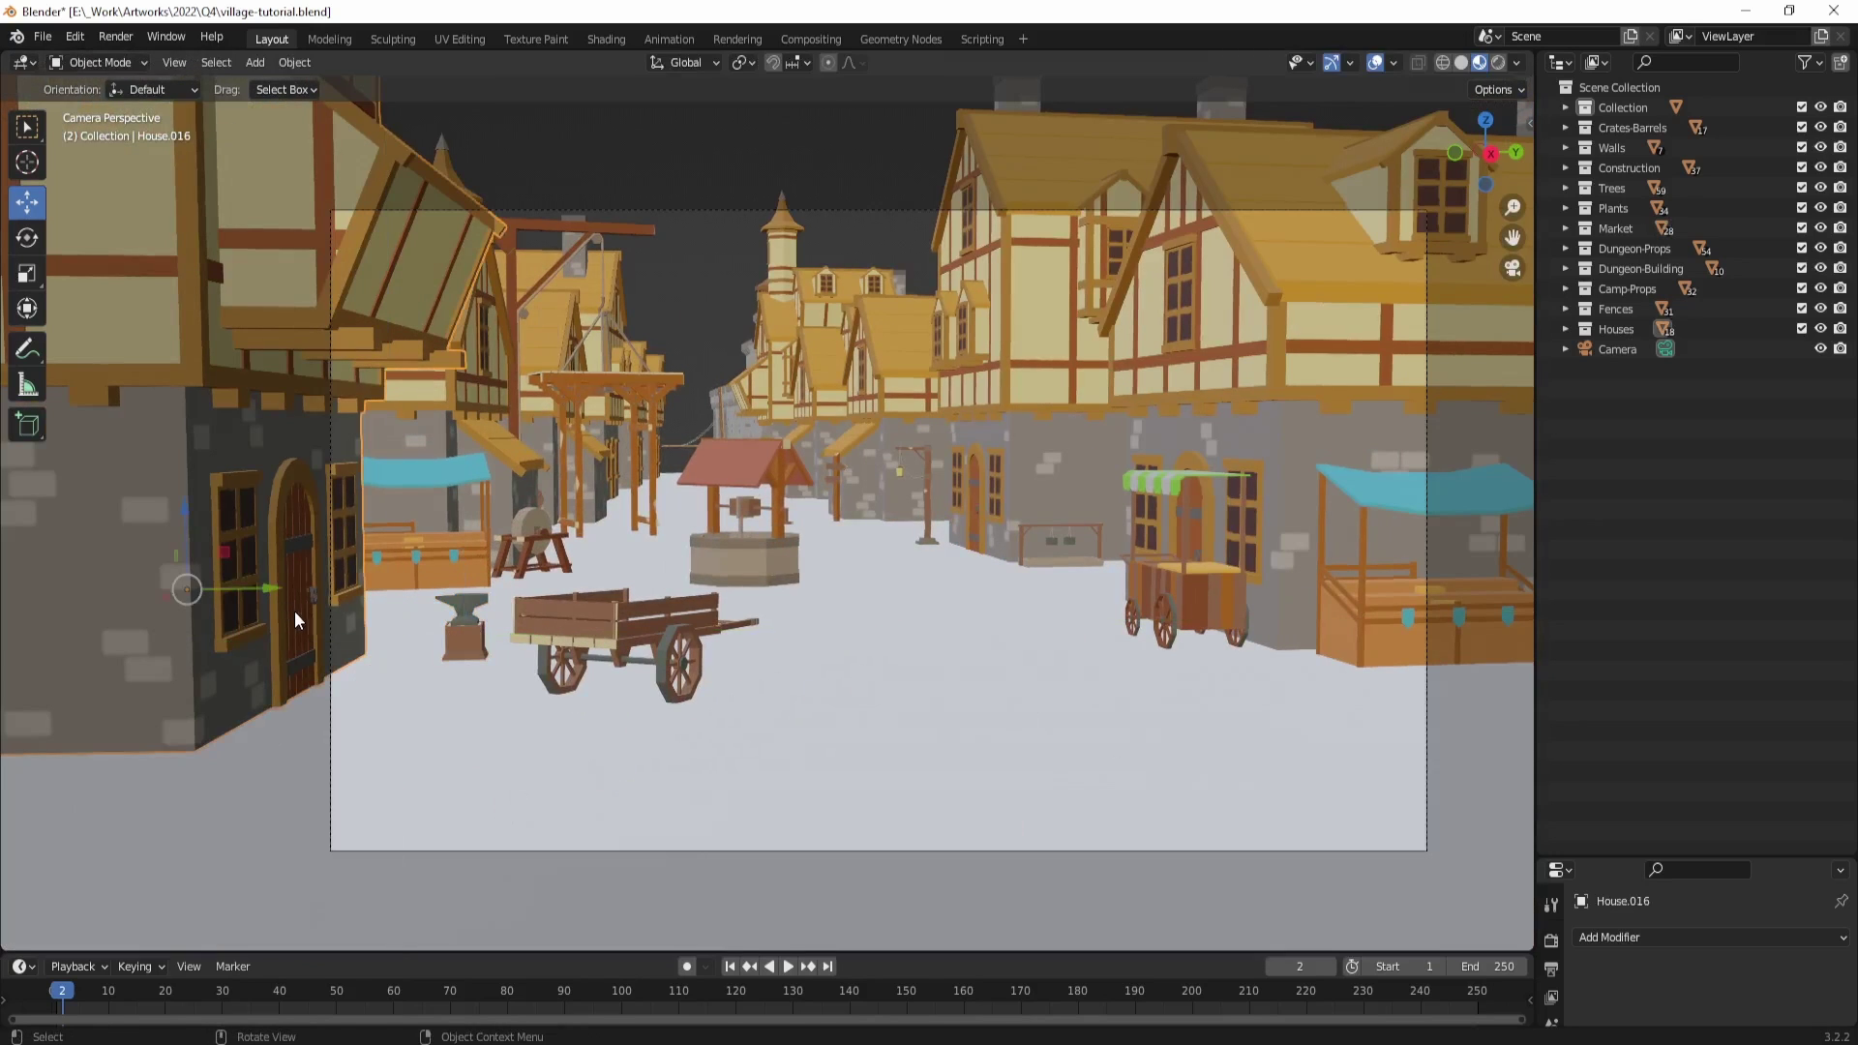
key("g")
key("y")
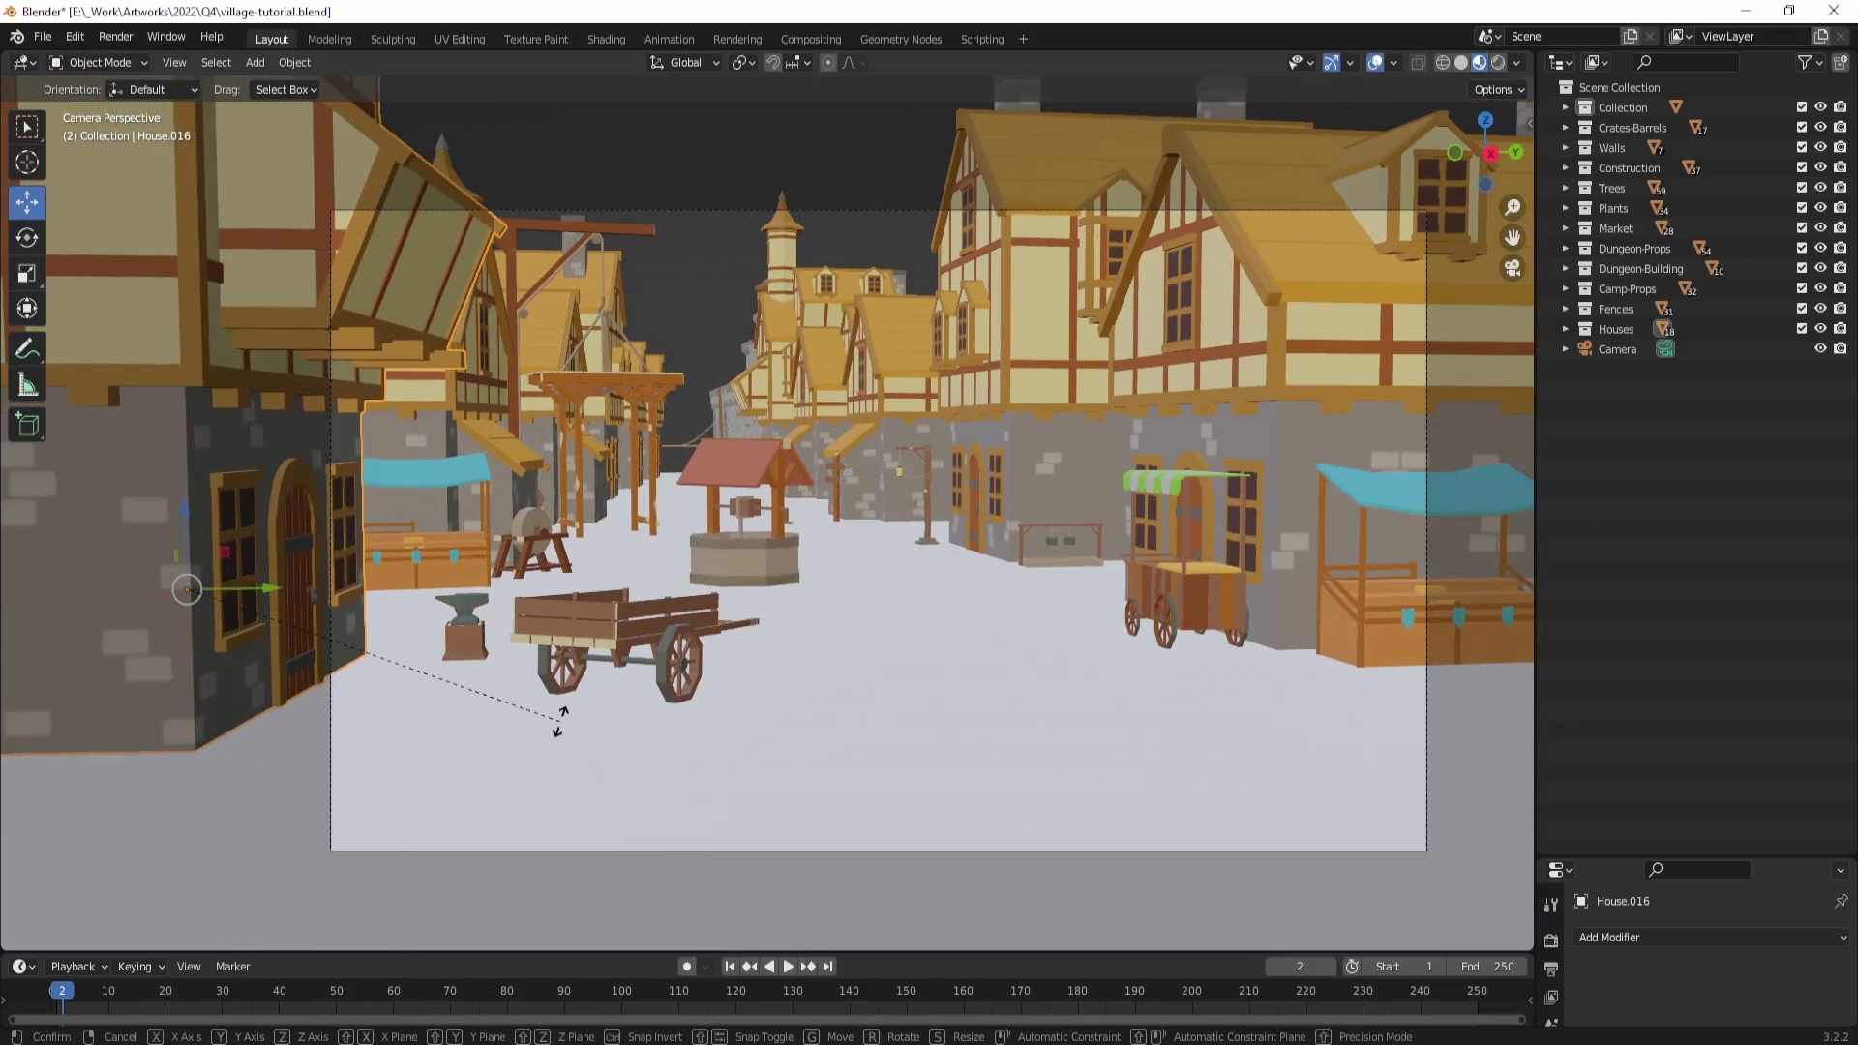
key("r")
left_click(578, 714)
key("g")
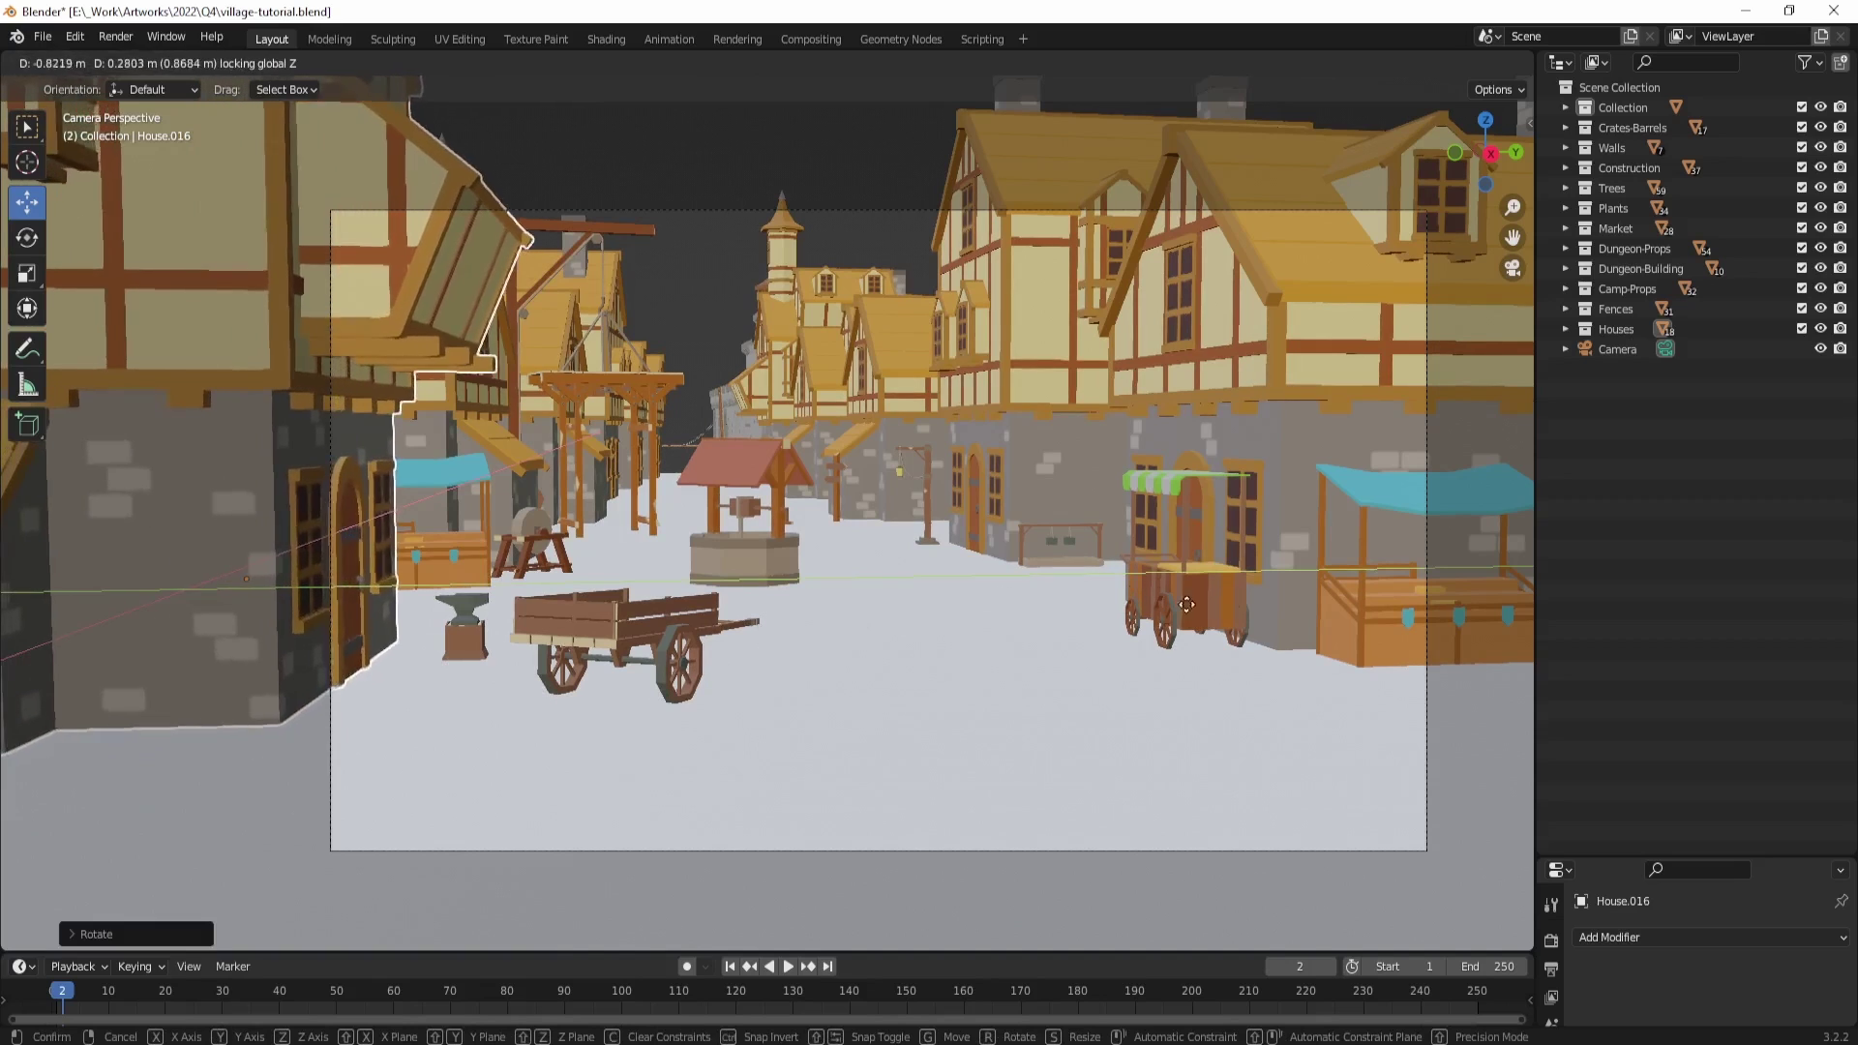
left_click(1430, 595)
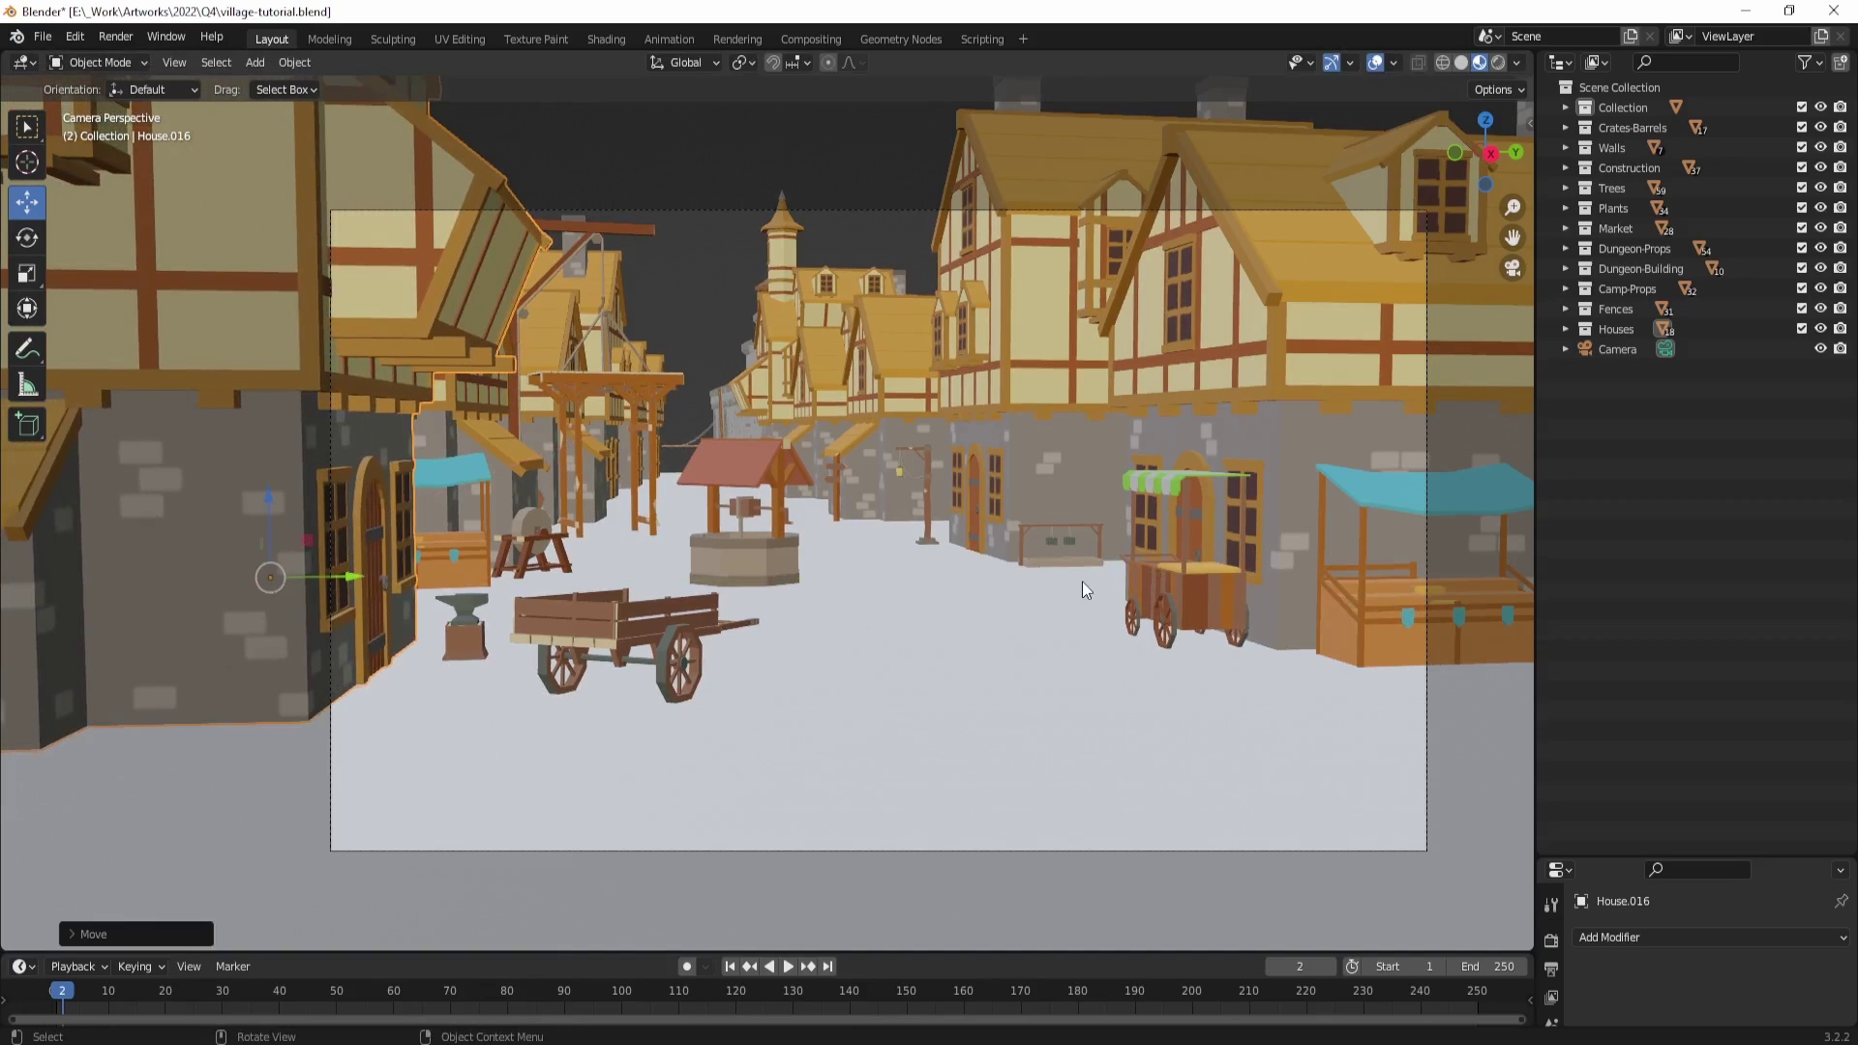
Step: Move the wooden cart close to the camera with Z locked so it fills the near corner of the frame by the house
left_click(1054, 530)
middle_click_drag(781, 328, 723, 351, "shift")
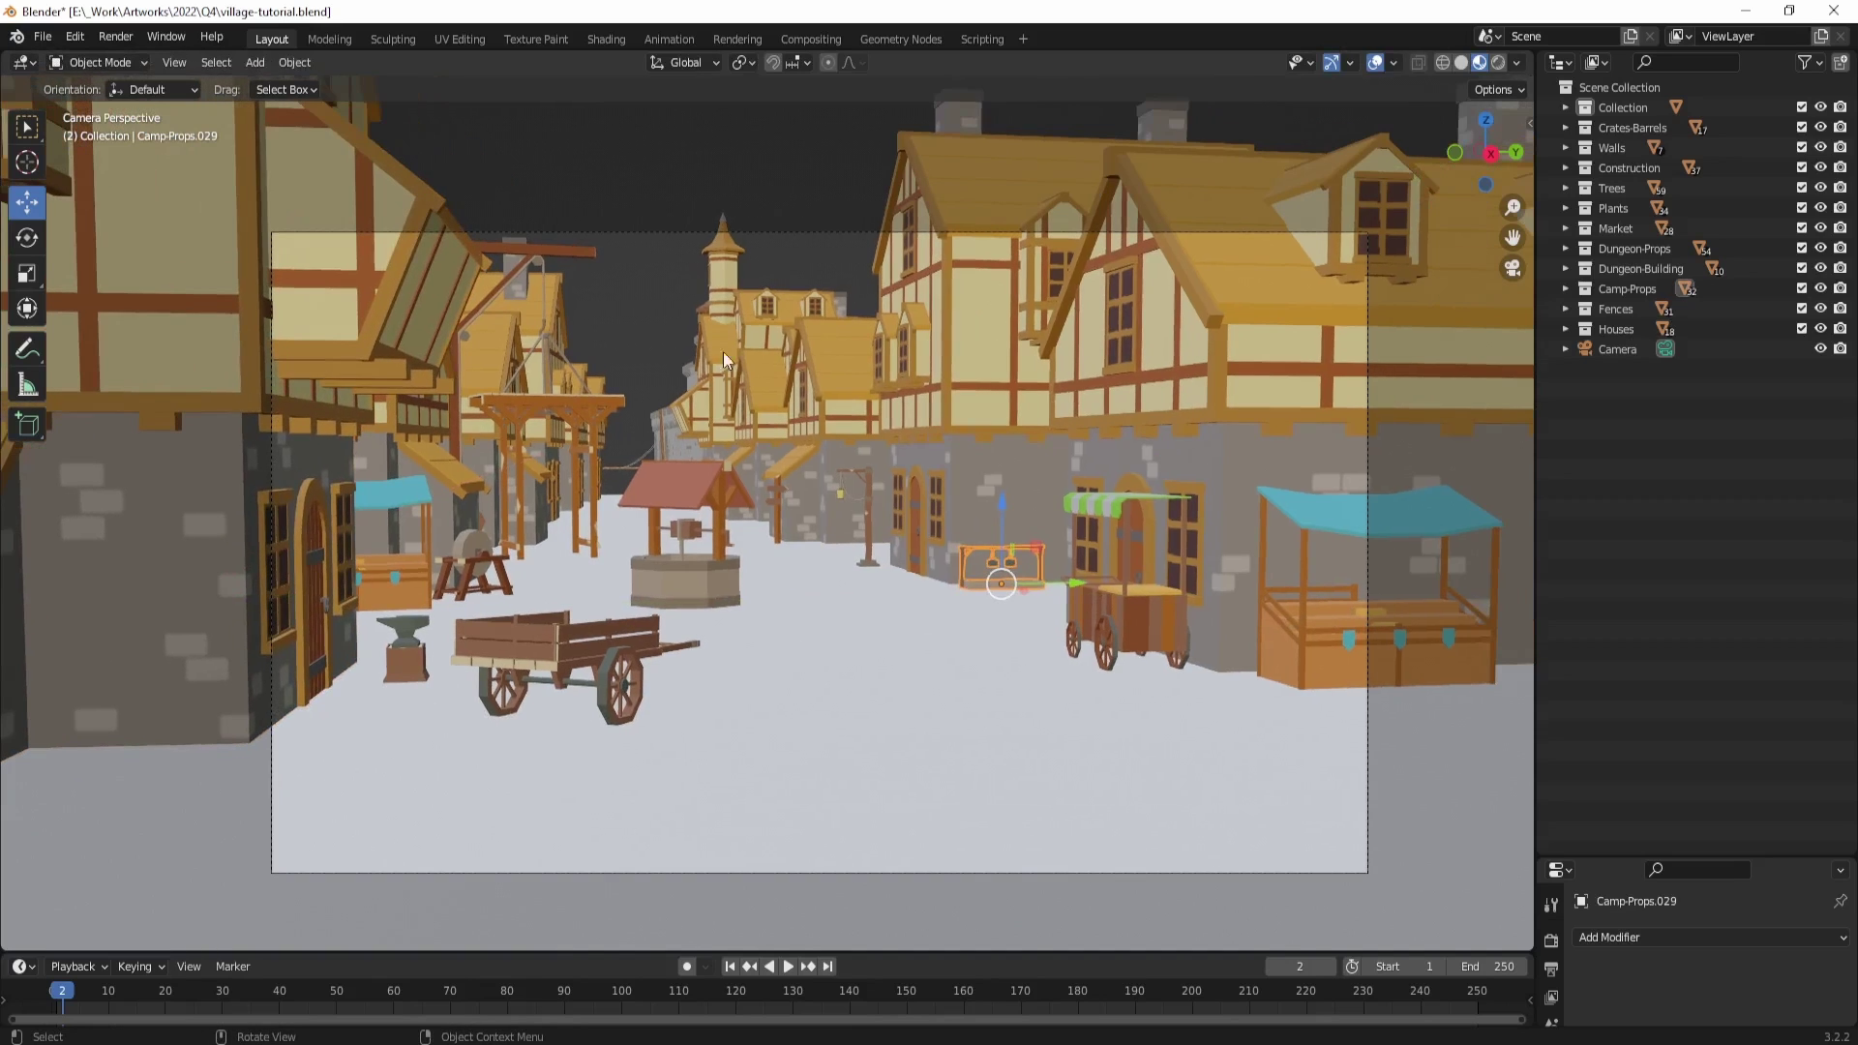
left_click(354, 586)
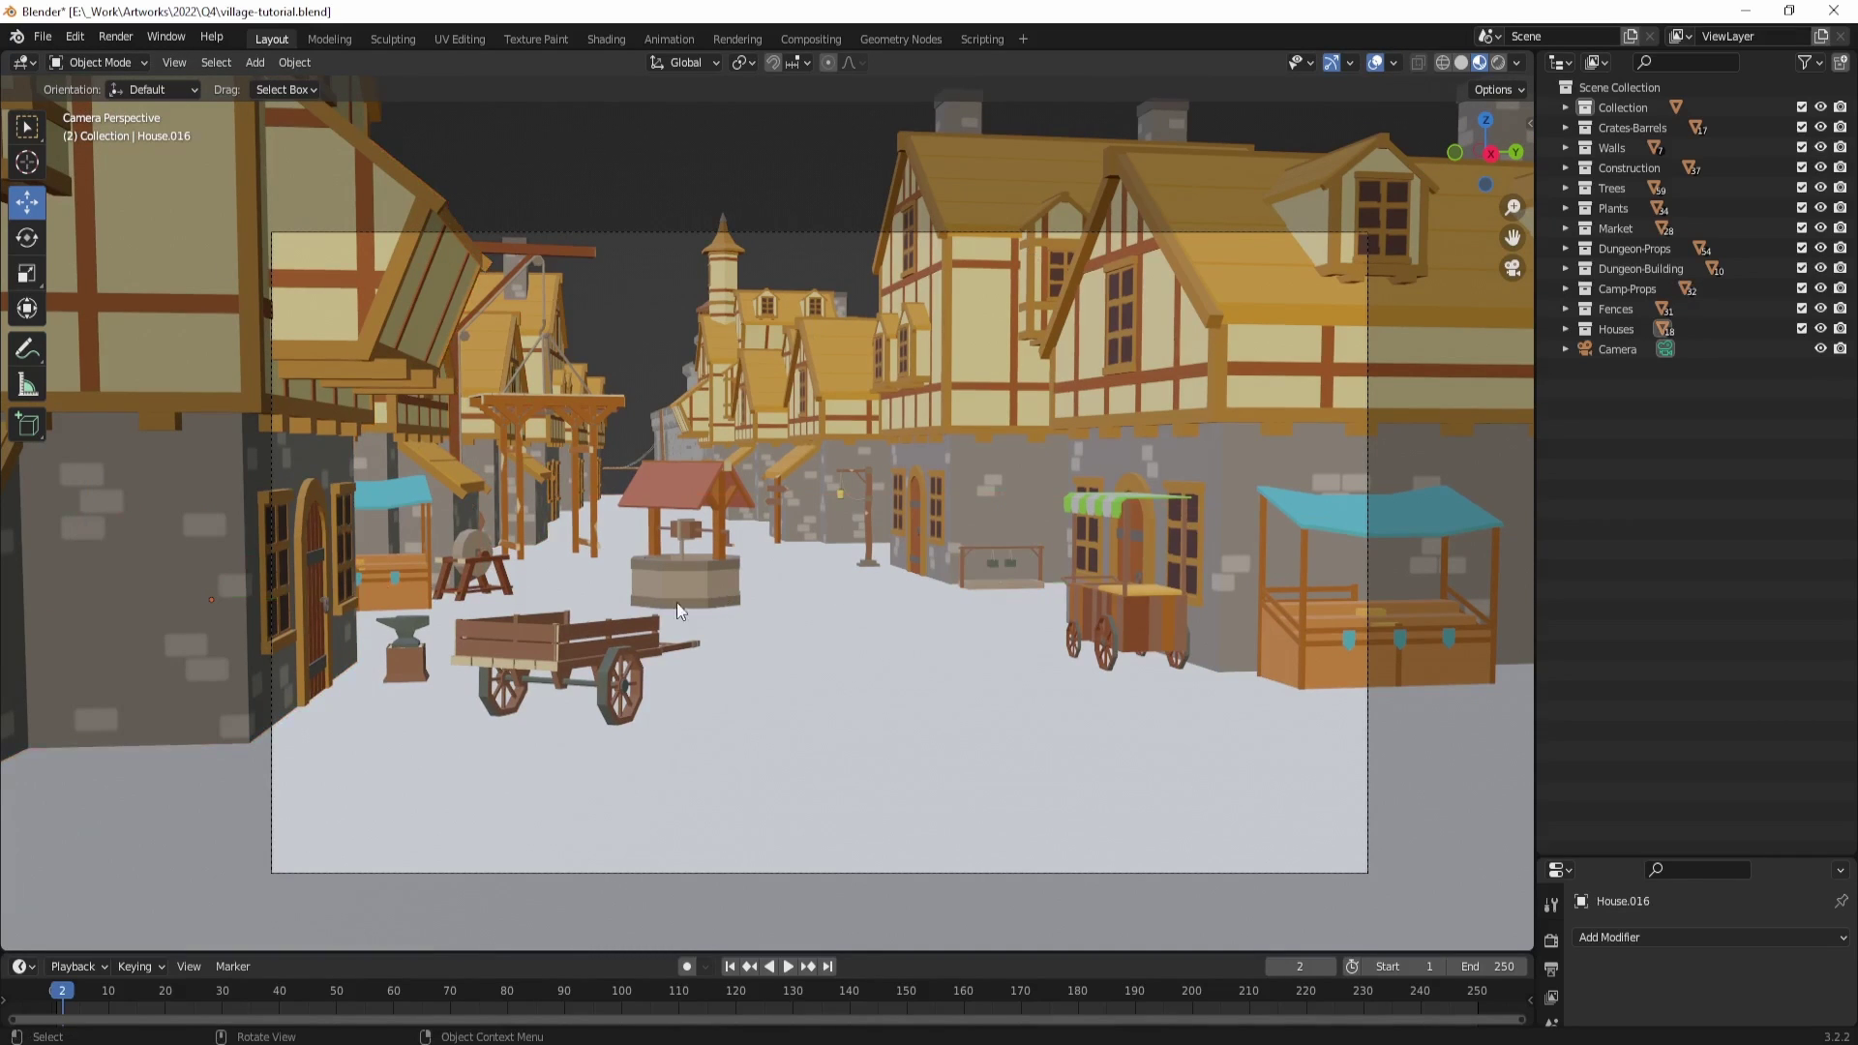
left_click(580, 643)
left_click_drag(580, 644, 458, 767)
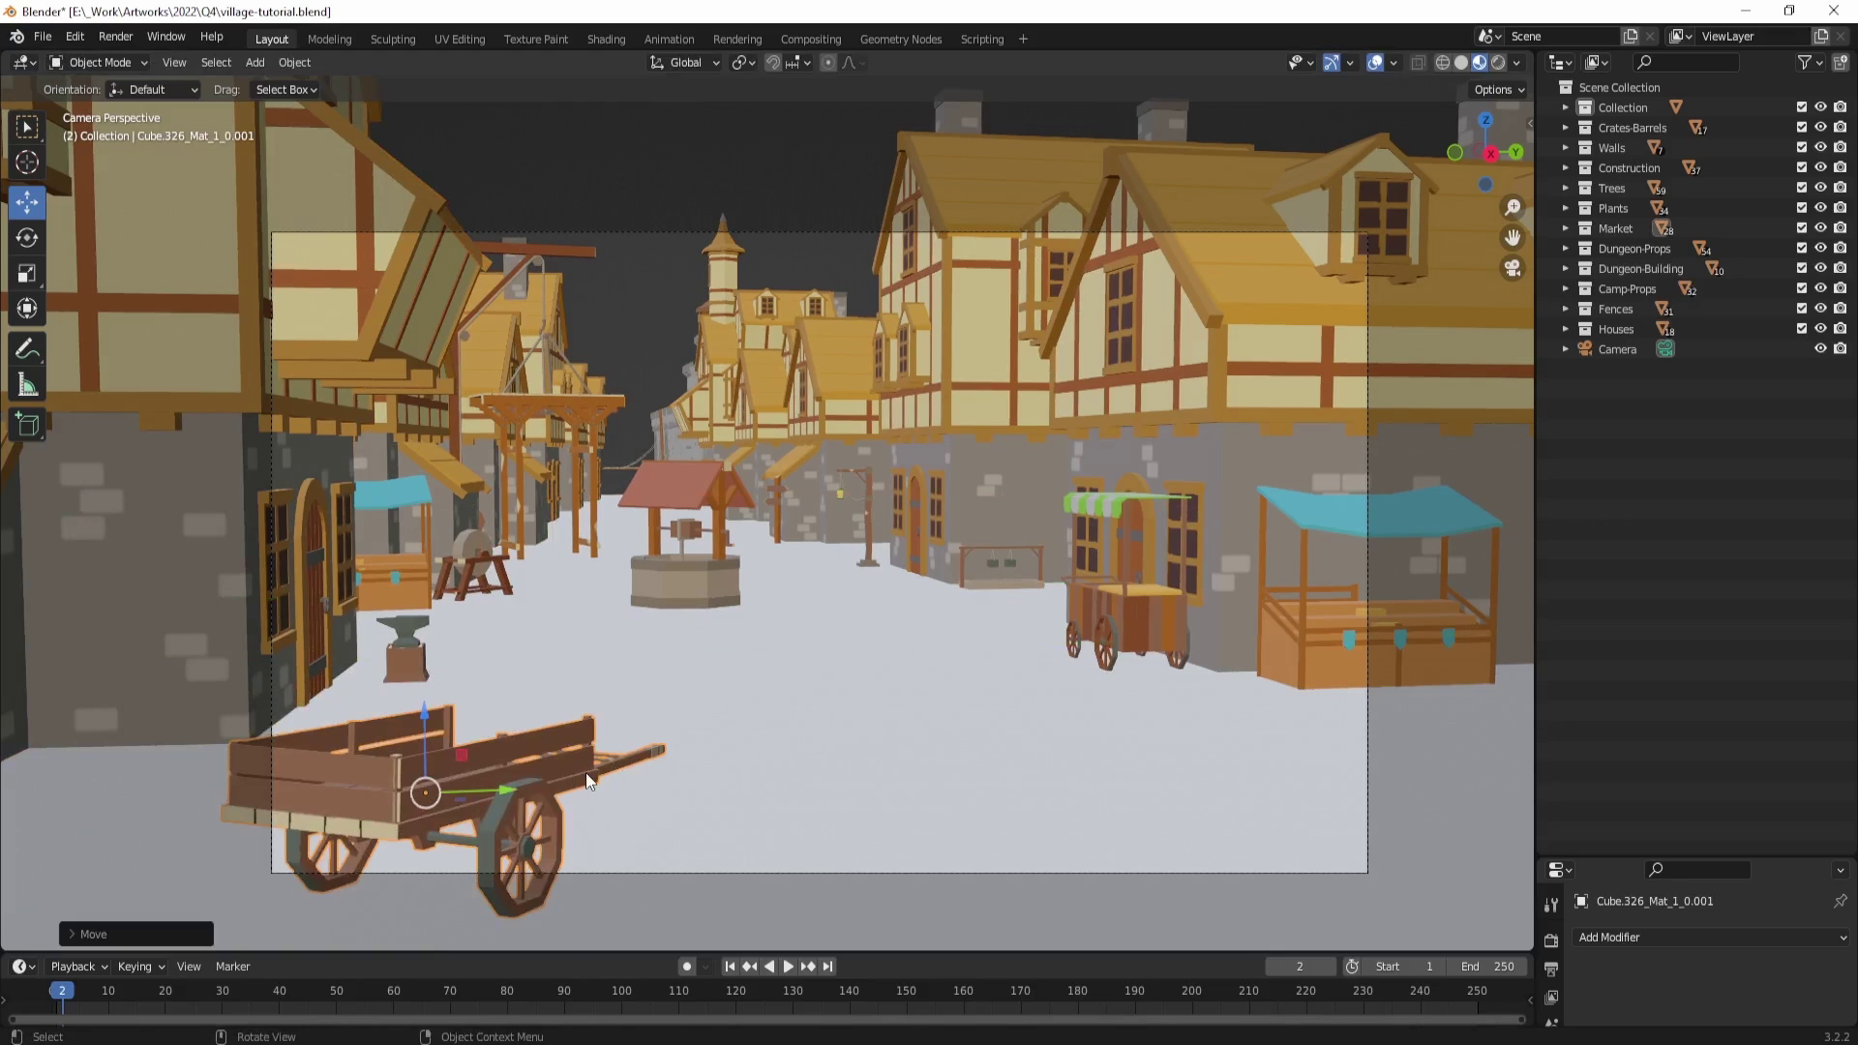
key("g")
key("shift+z")
left_click(537, 827)
Step: Nudge the green-striped vendor cart across the ground with Z locked in front of the house door
left_click(1127, 621)
key("g")
key("shift+z")
left_click(1117, 615)
Step: Duplicate the blue-roofed market stall, rotate the copy about the Z axis, and place it in the near foreground with Z locked
left_click(1376, 644)
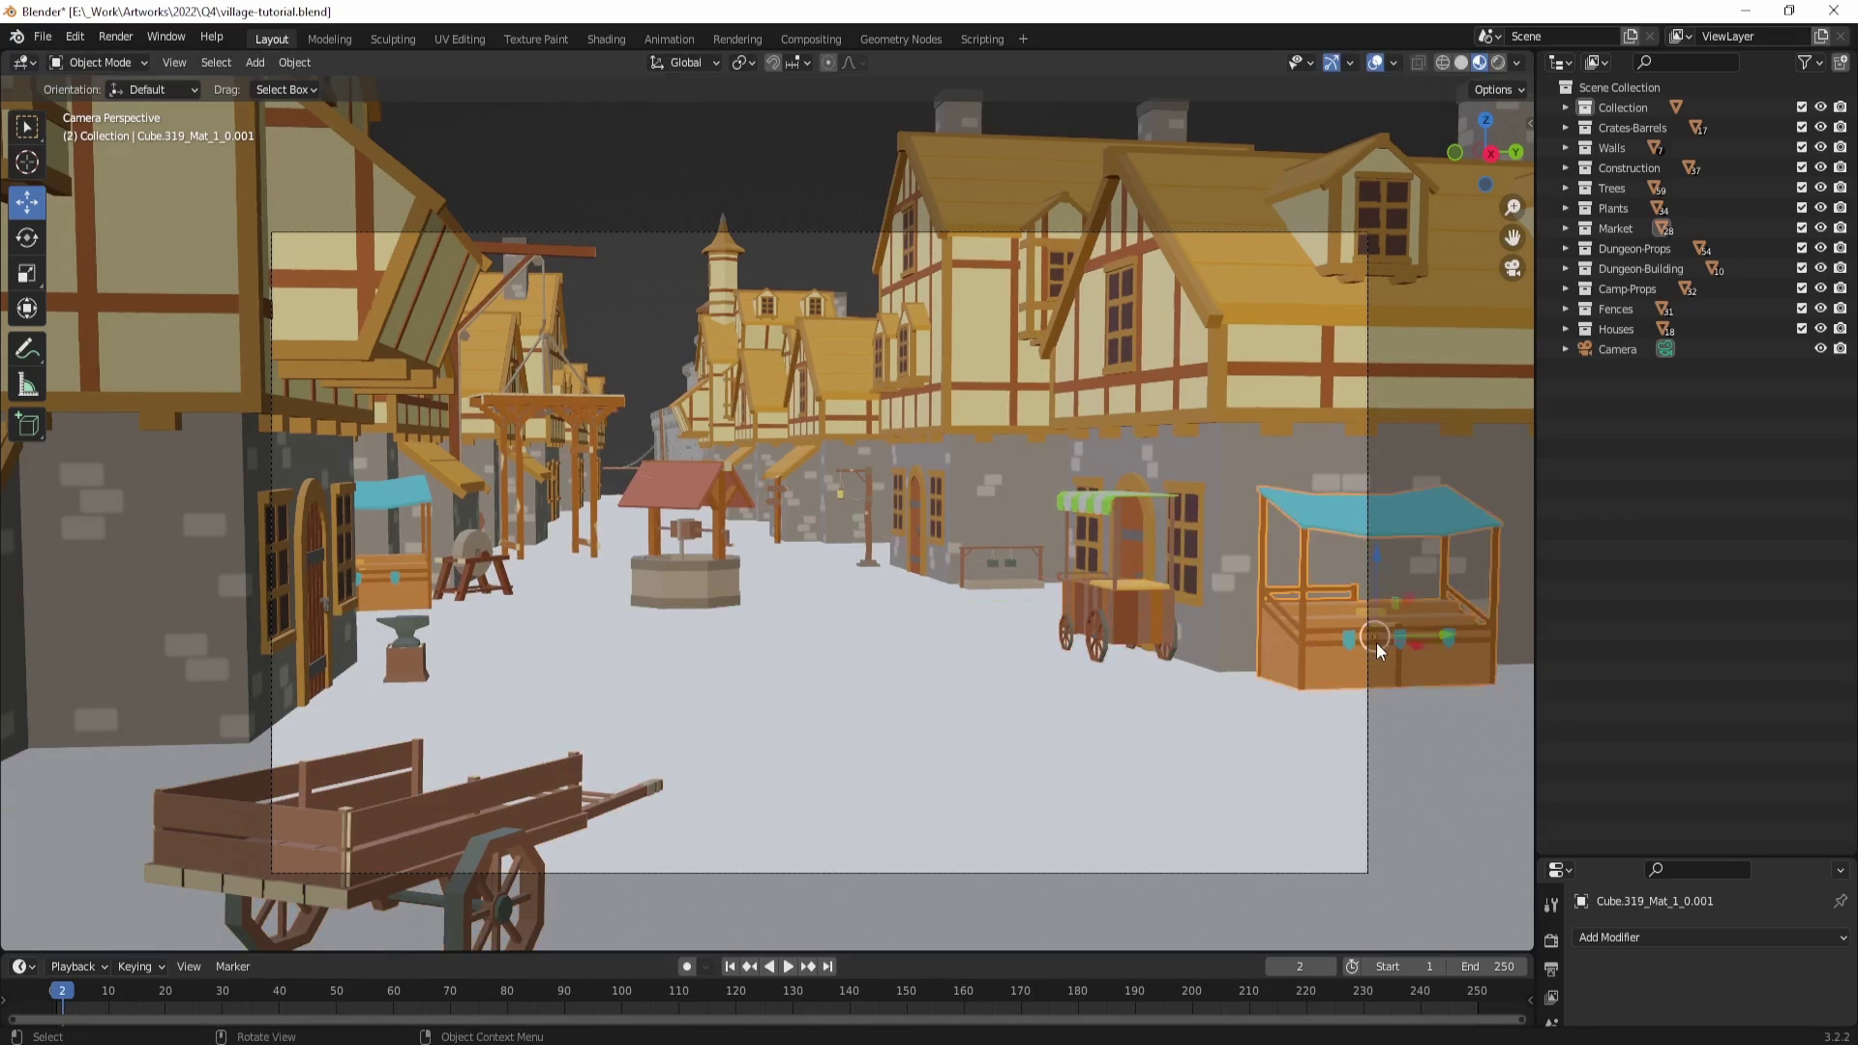
key("shift+d")
key("shift+z")
right_click(1374, 677)
key("r")
key("z")
left_click(1109, 337)
key("g")
key("shift+z")
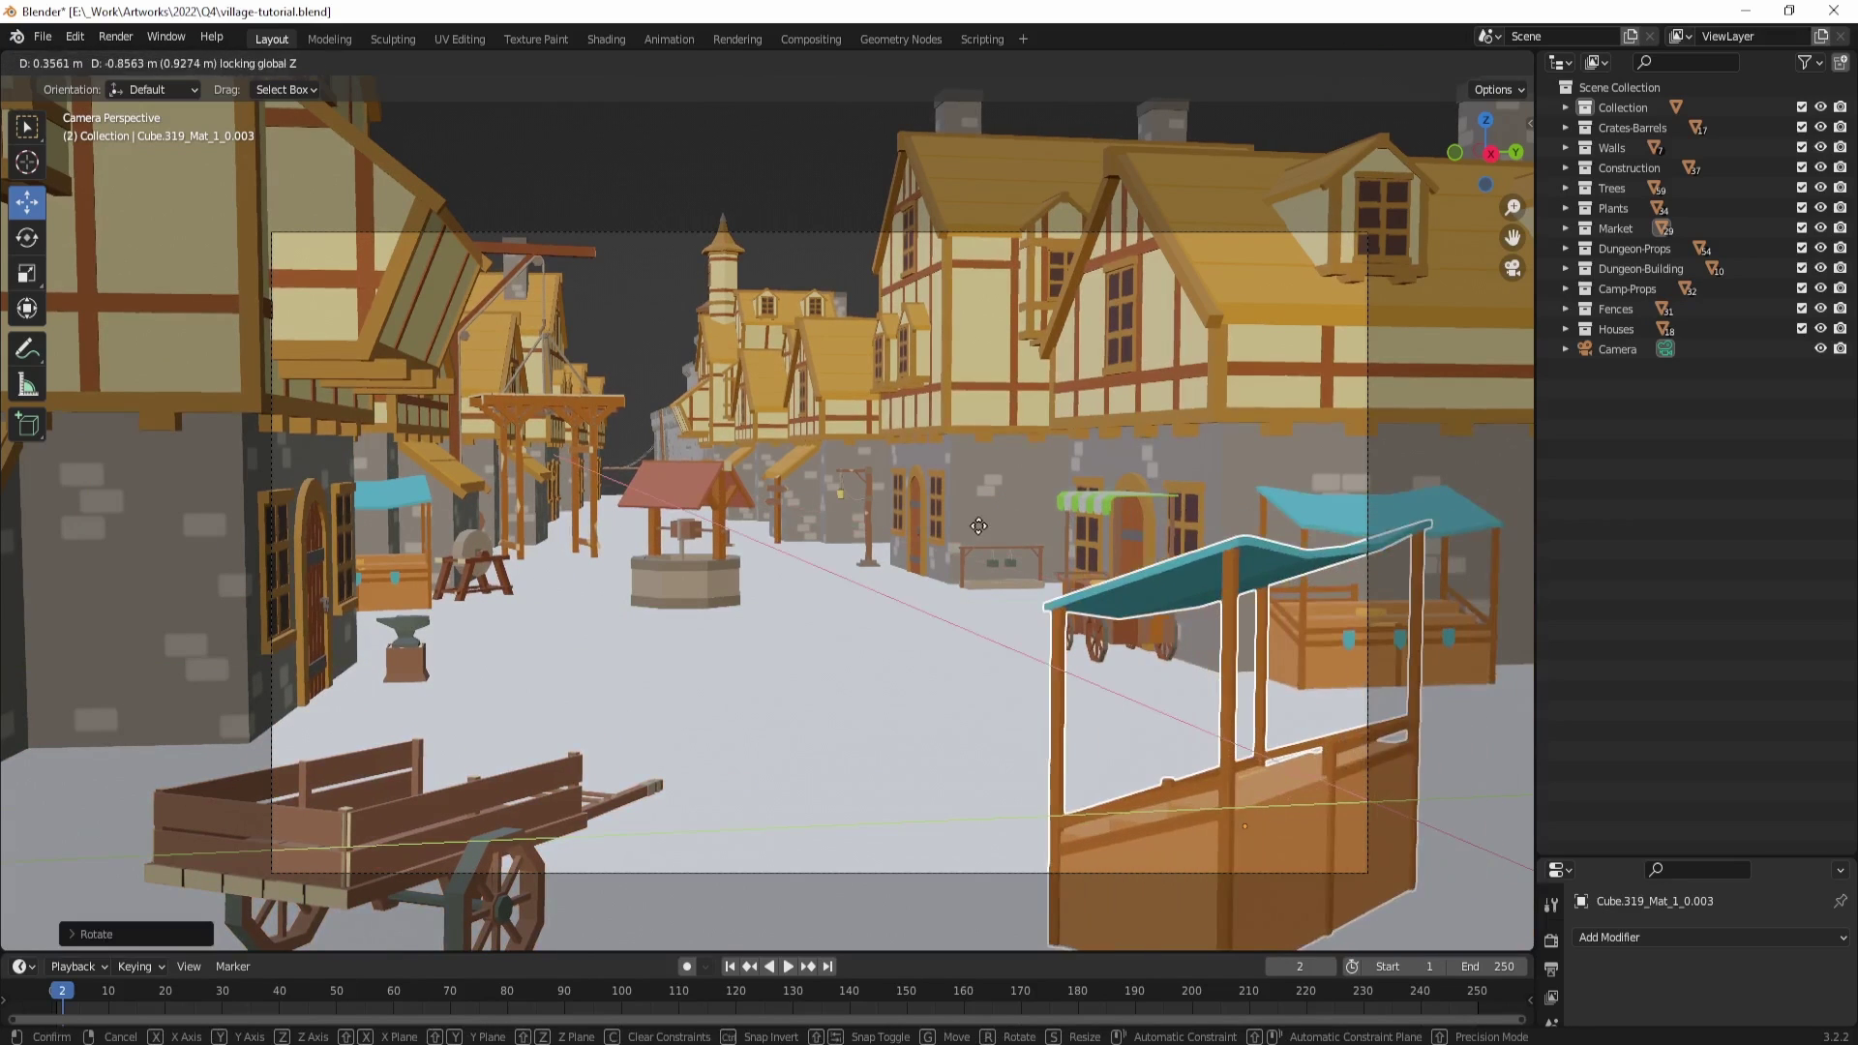
left_click(979, 525)
Step: Preview the village street in Rendered shading and return the viewport to Material Preview
middle_click_drag(1083, 689, 1032, 716, "shift")
left_click(728, 629)
left_click(677, 590)
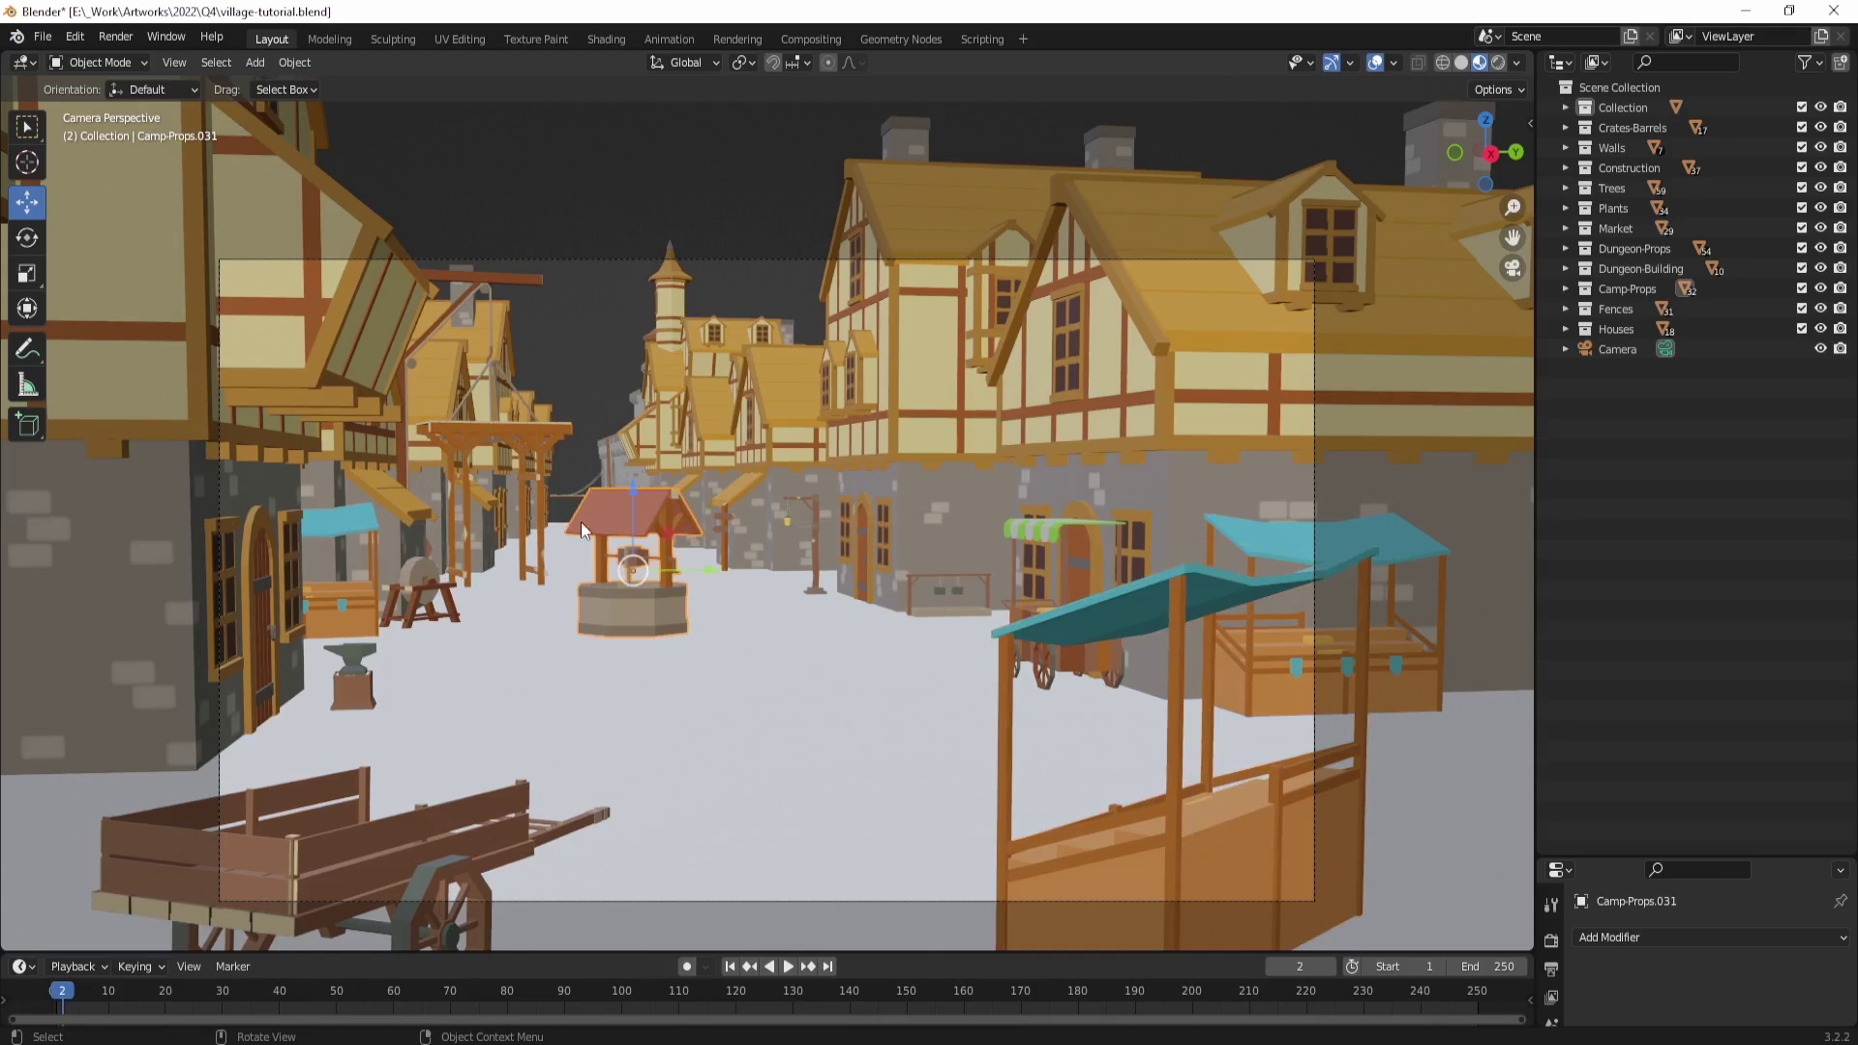
left_click(565, 360)
key("z")
key("z")
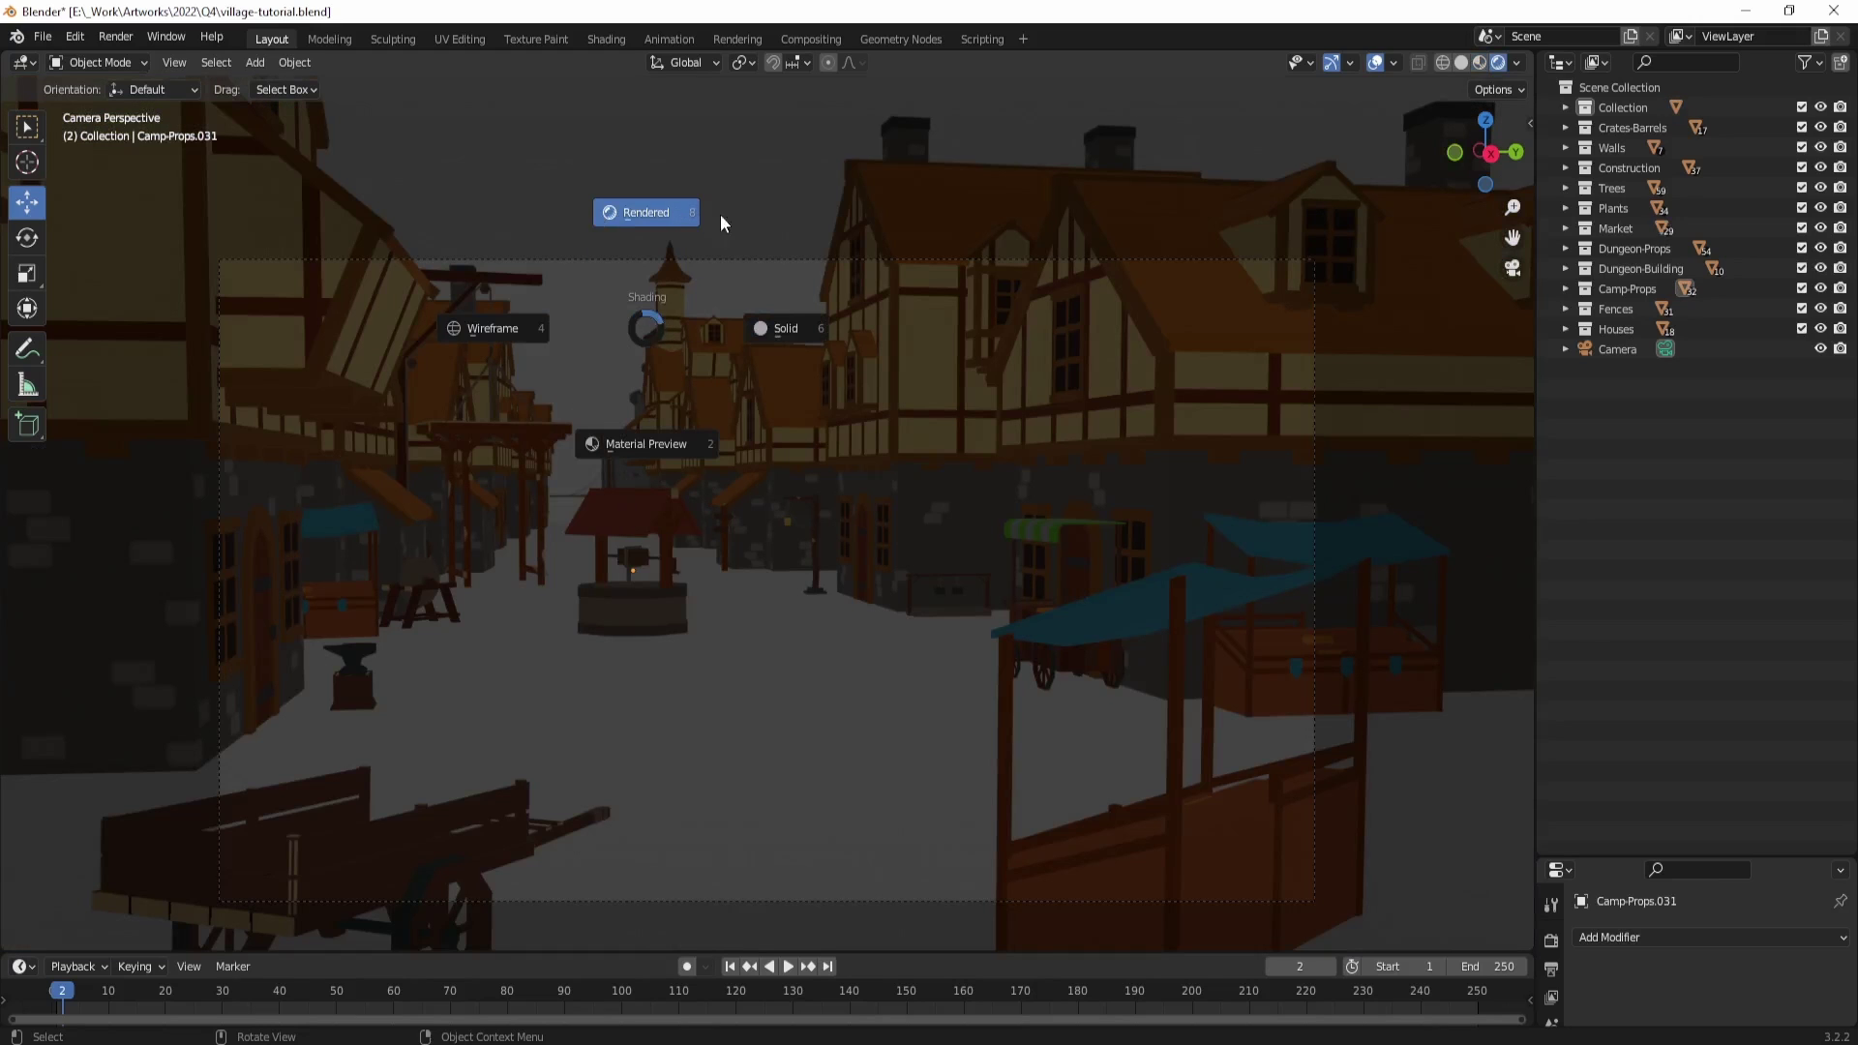
left_click(652, 220)
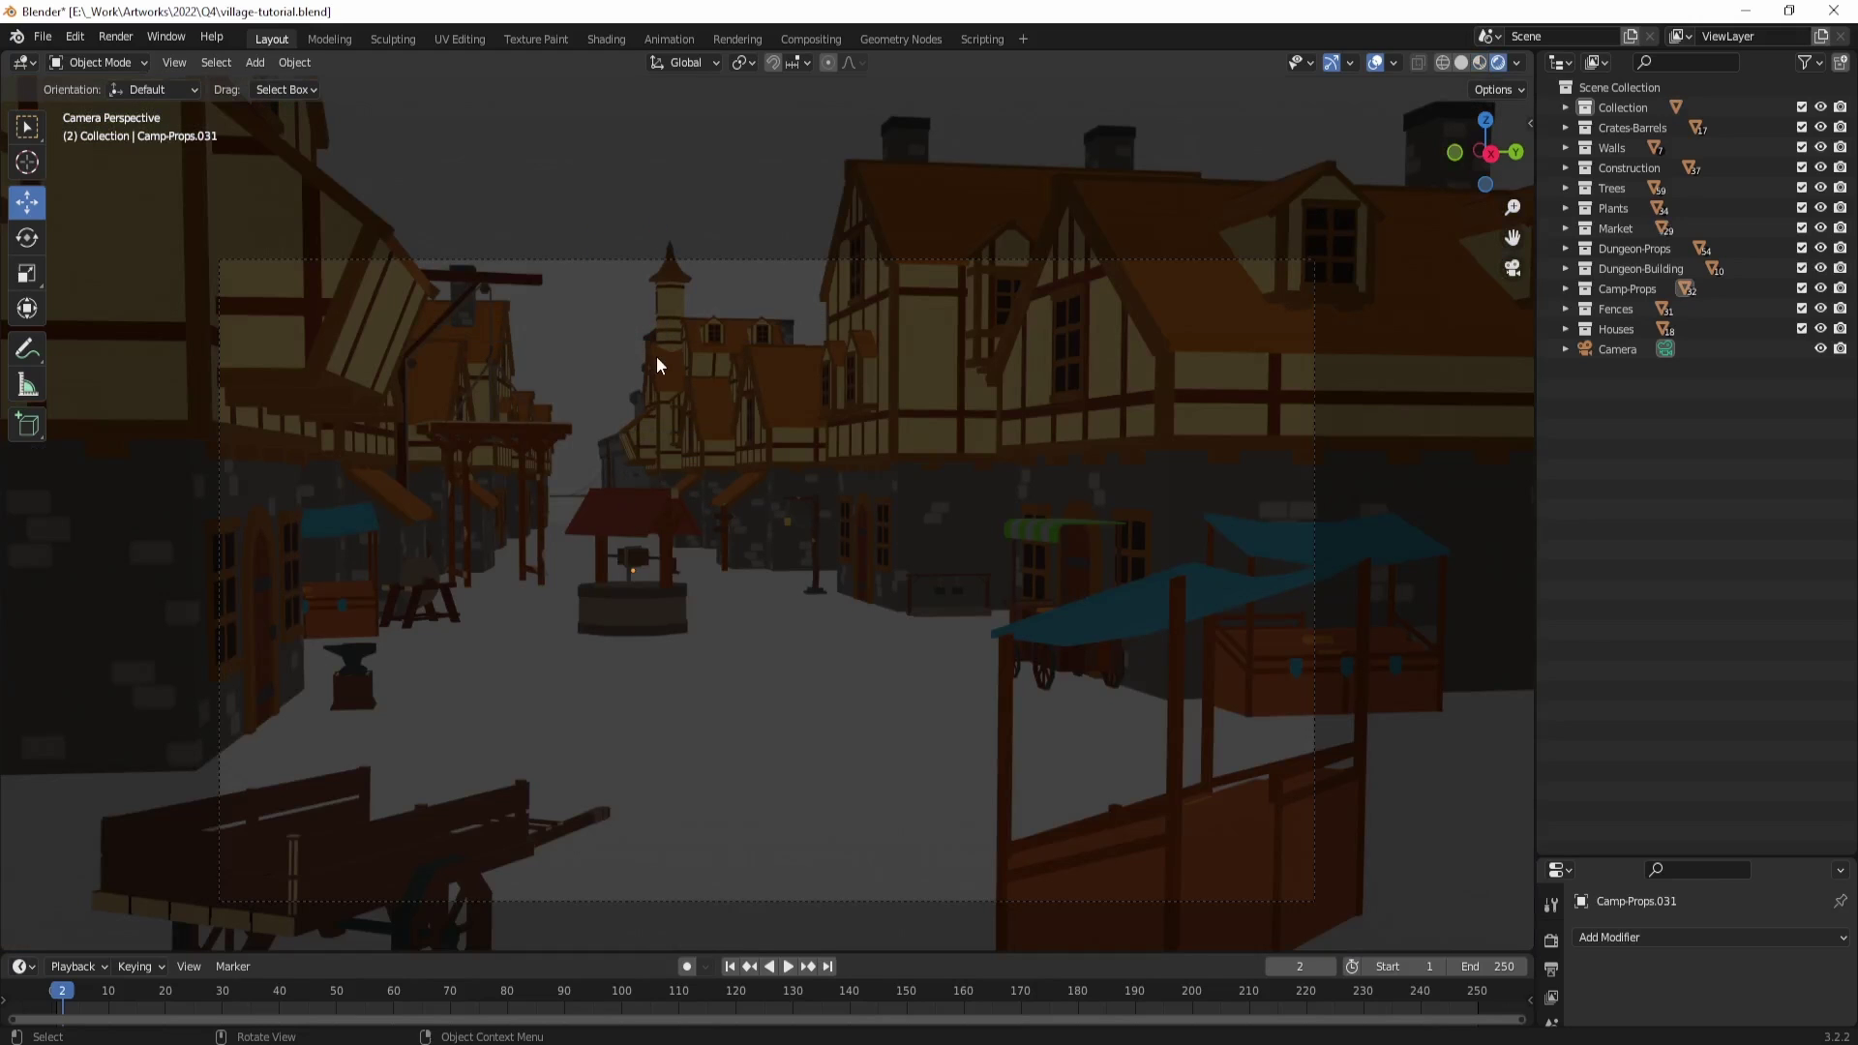
key("z")
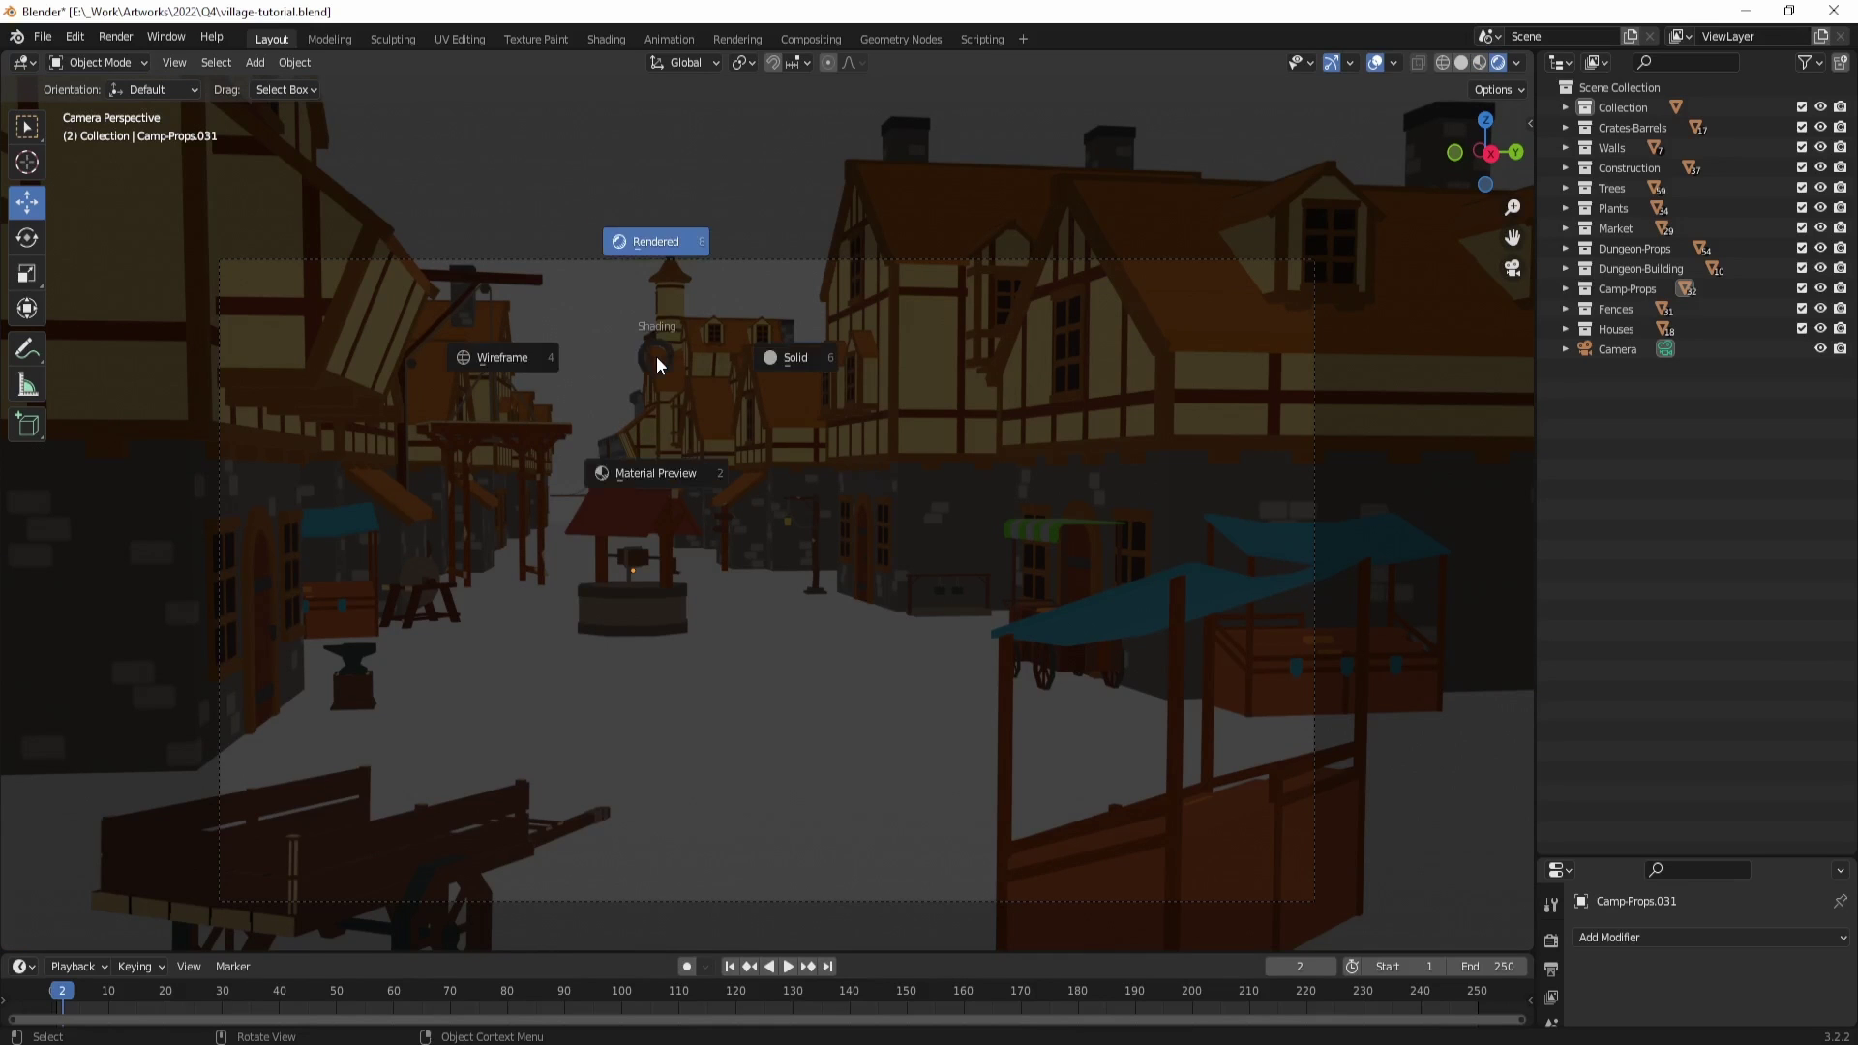
left_click(658, 479)
key("ctrl+Print")
left_click(660, 601)
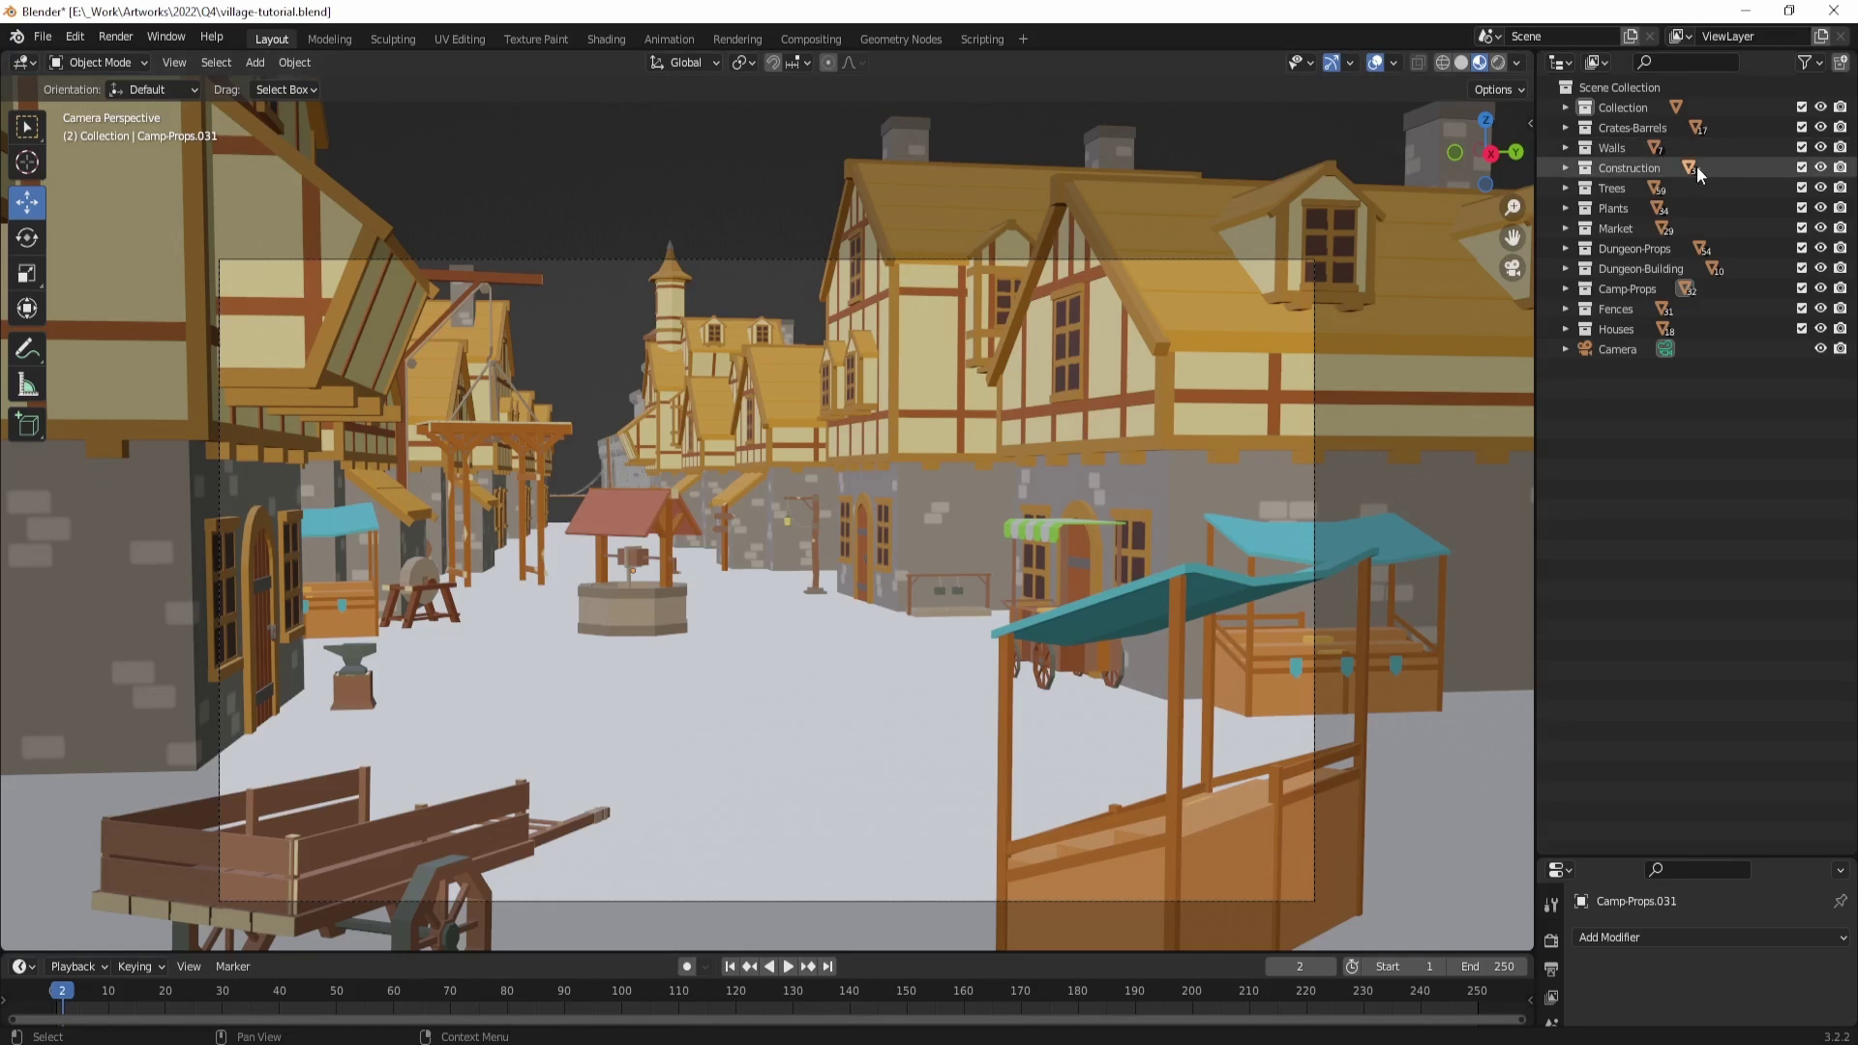
Step: Switch the viewport to Solid shading and show the whole village from the top
scroll(978, 519, "down", 5)
middle_click_drag(978, 518, 856, 646)
scroll(855, 646, "down", 8)
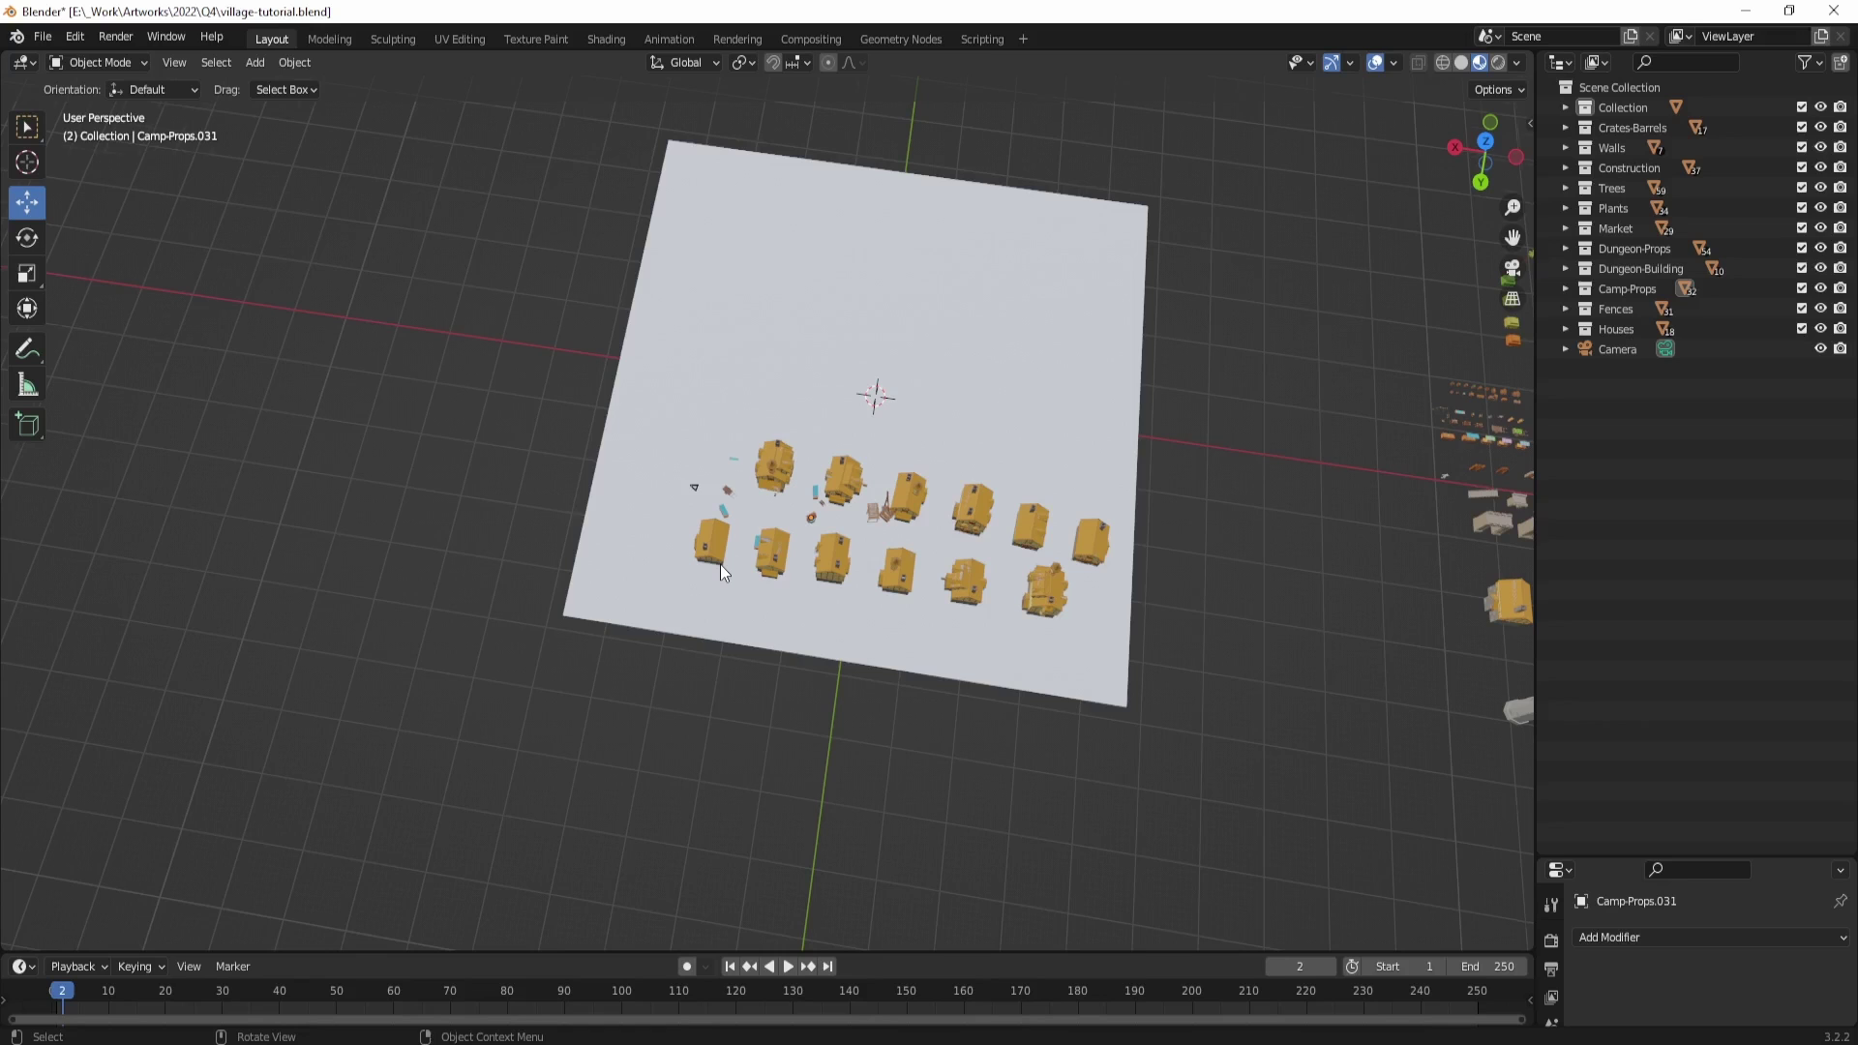
key("KP_7")
scroll(762, 659, "up", 5)
key("z")
left_click(857, 584)
scroll(1035, 636, "down", 8)
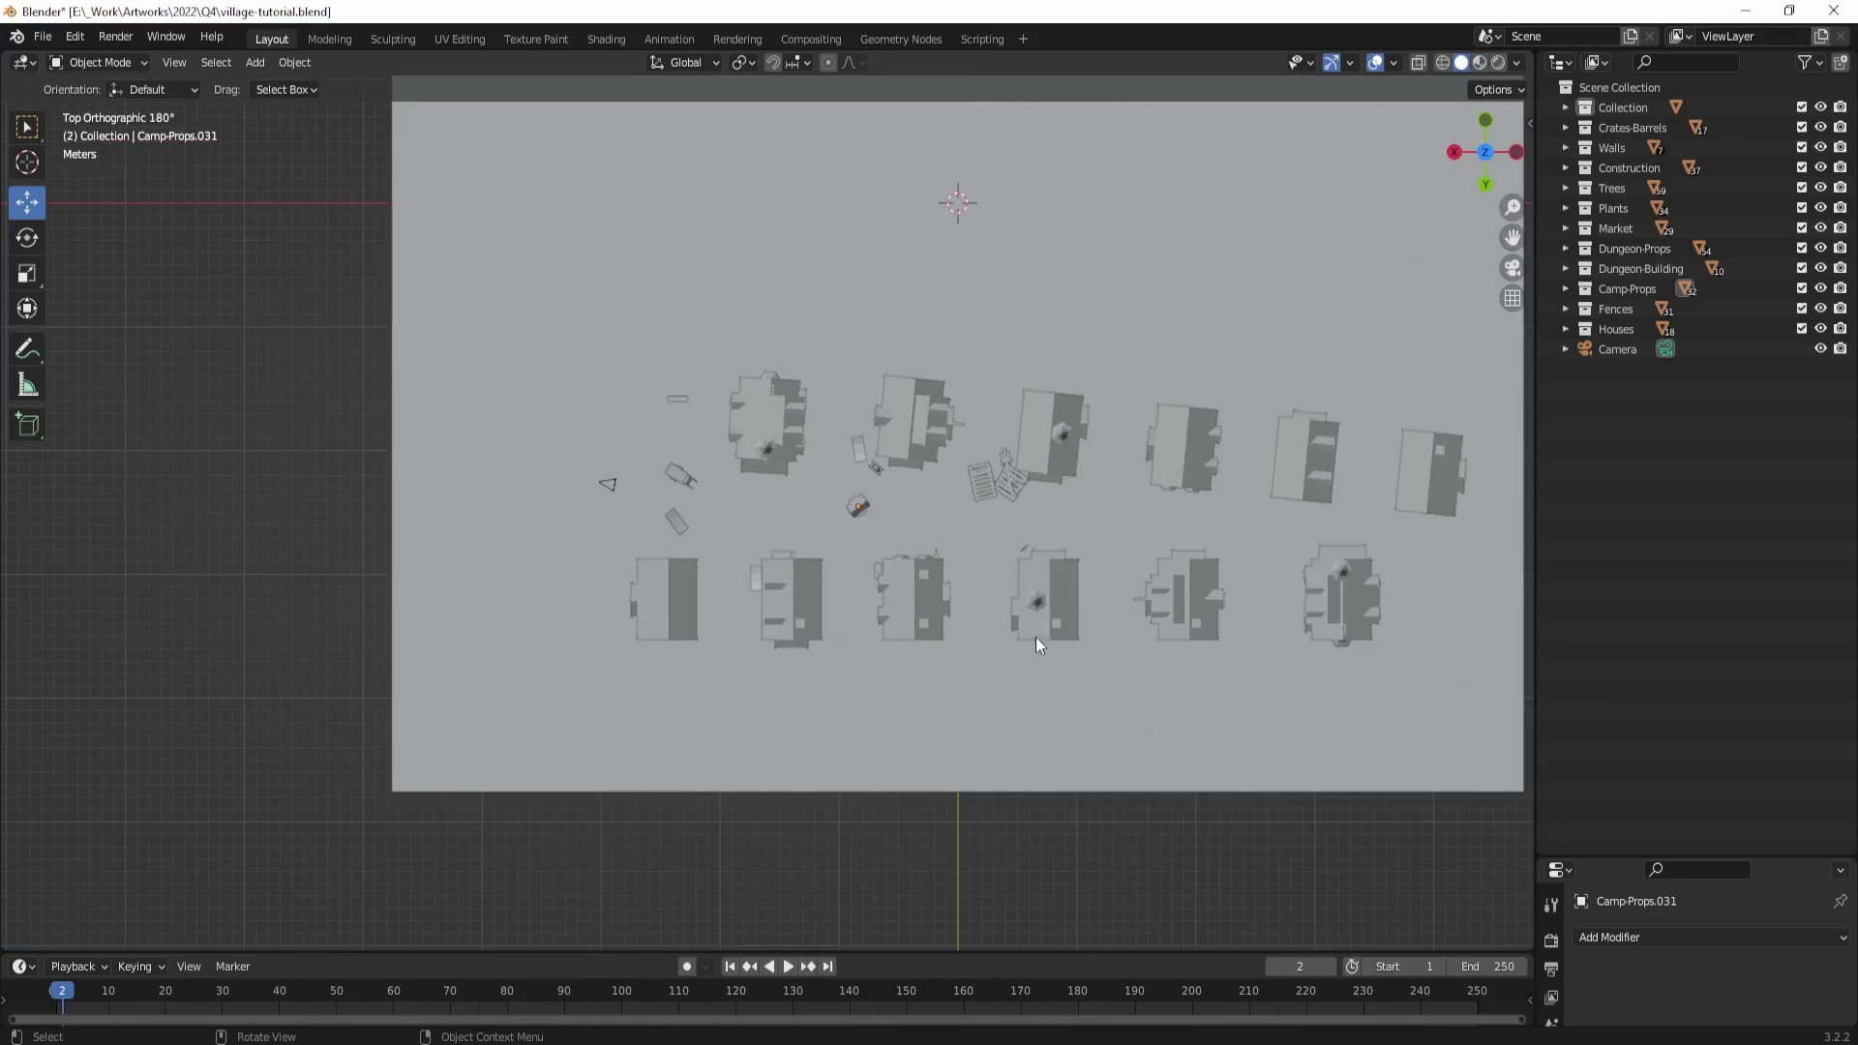
Step: Select all village houses and props with the ground plane and camera, and move them to a new collection named Collection 13
left_click_drag(1122, 772, 519, 340)
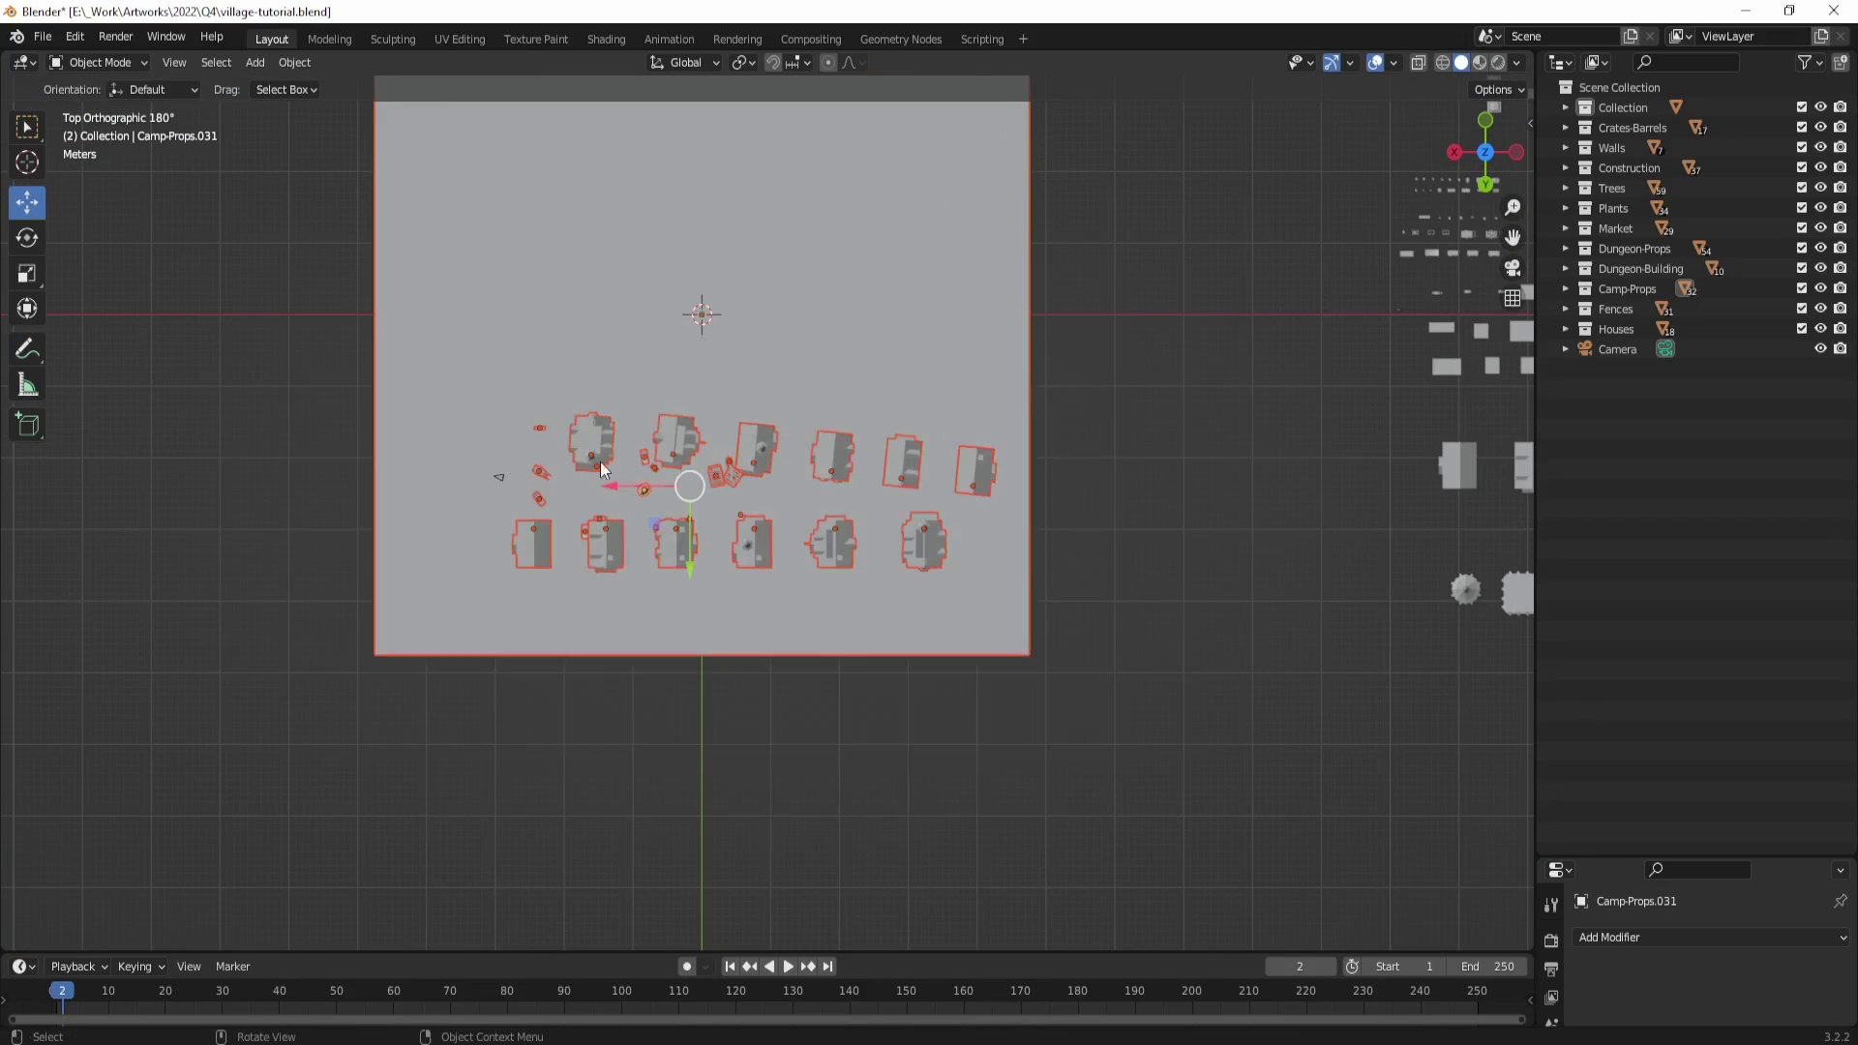
middle_click_drag(599, 462, 803, 629)
middle_click_drag(777, 342, 836, 223)
middle_click_drag(898, 450, 978, 722)
left_click_drag(978, 723, 478, 171)
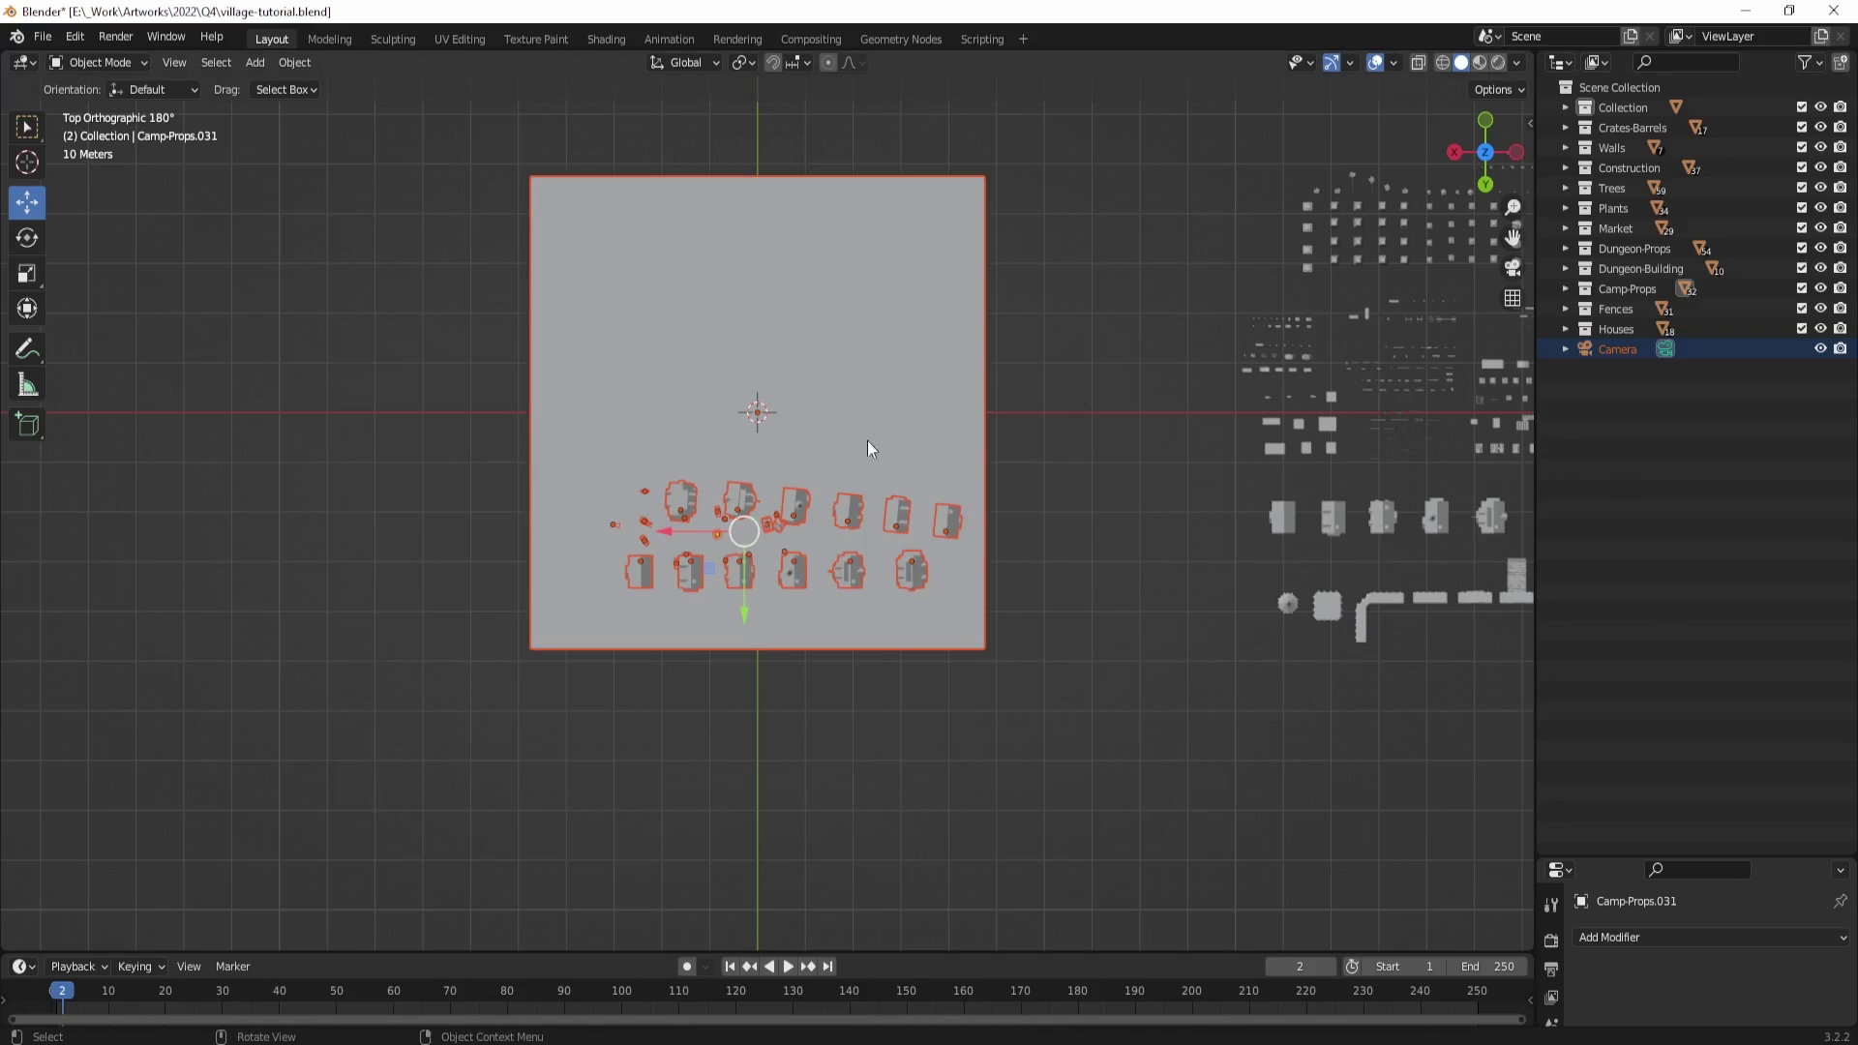
key("m")
key("Escape")
key("m")
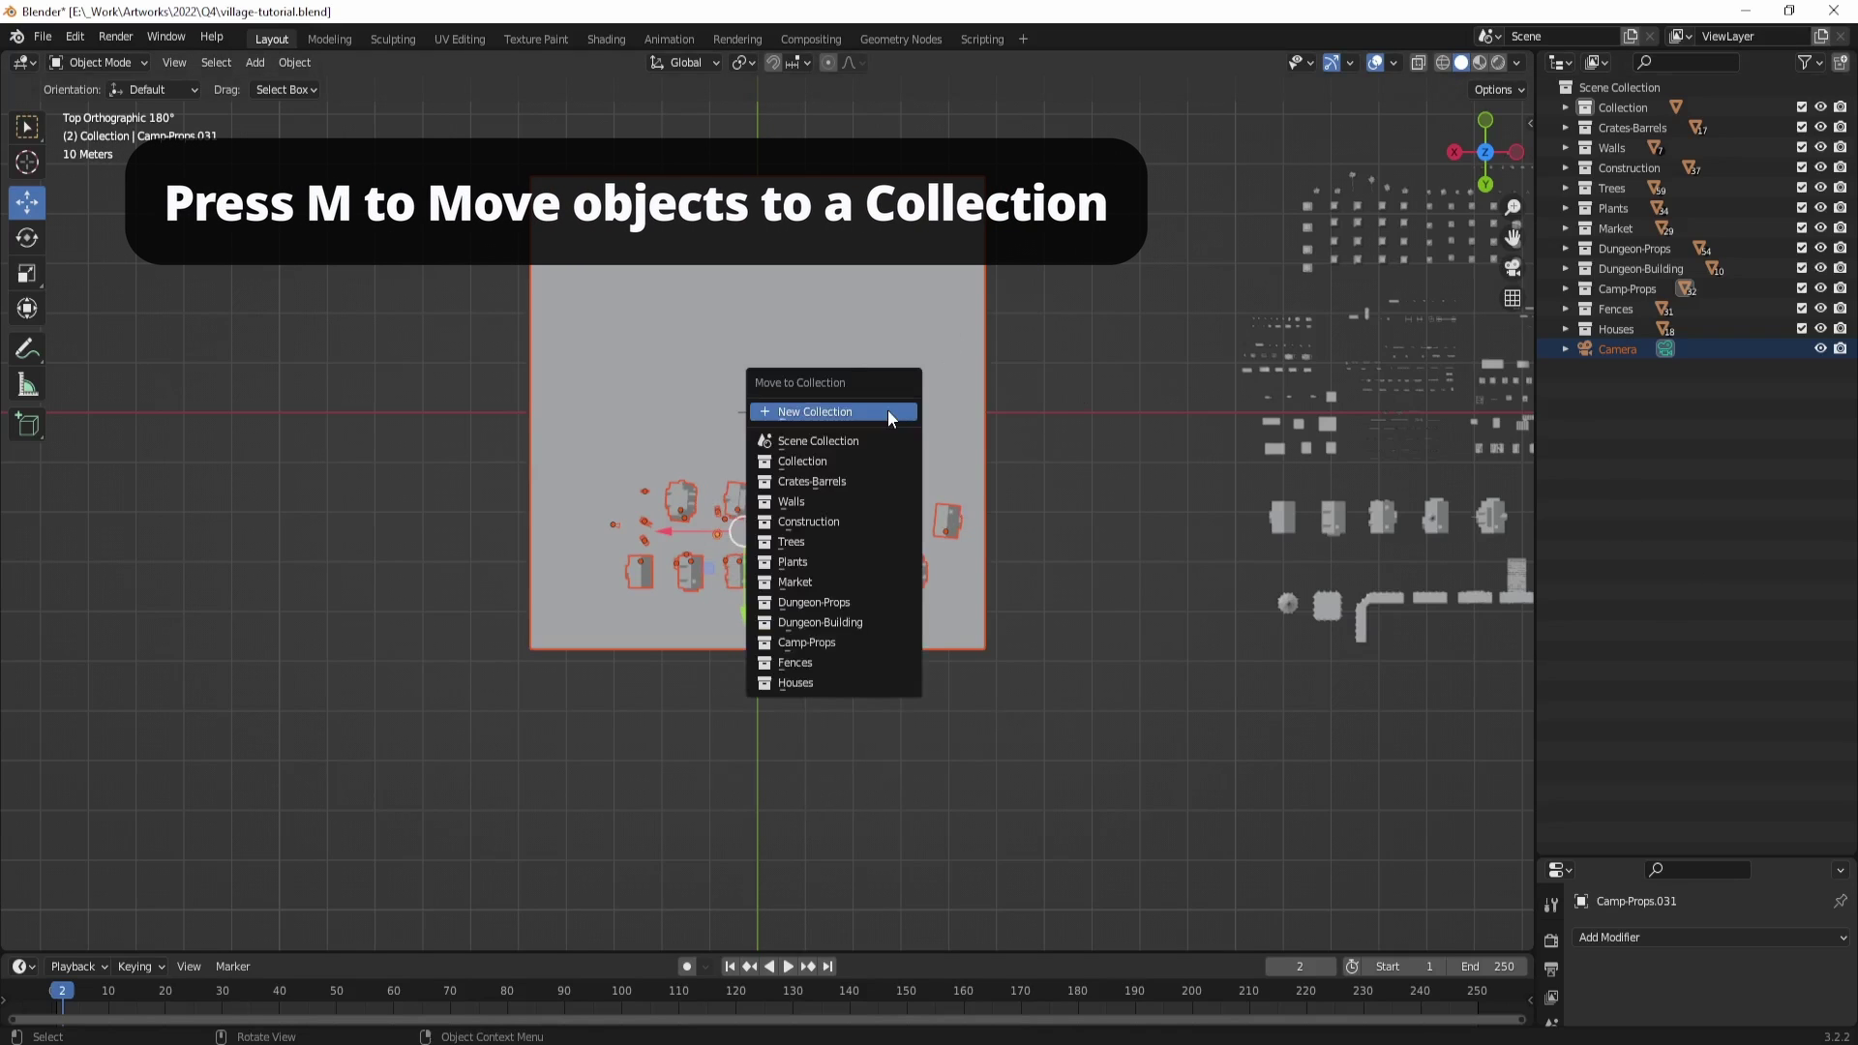
left_click(850, 409)
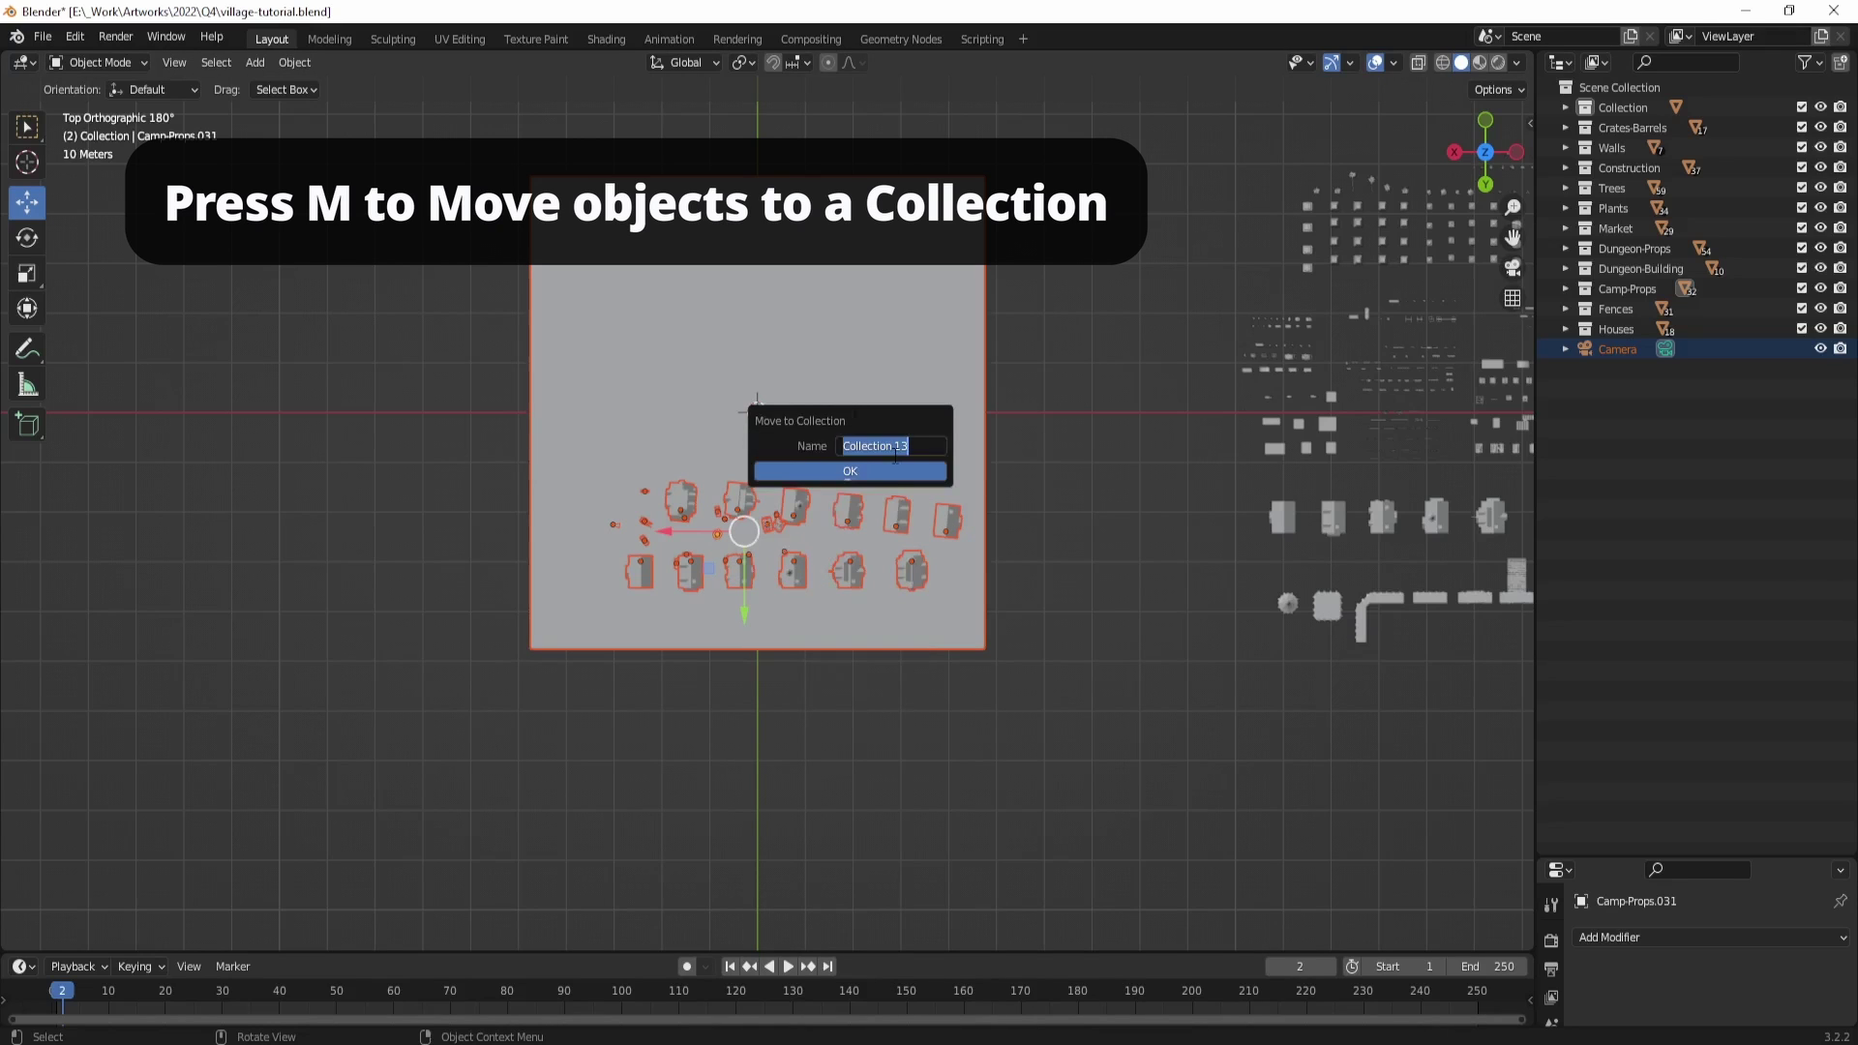
left_click(886, 473)
Step: Toggle Collection 13's view-layer inclusion and viewport visibility off and on to check its contents
left_click(1563, 351)
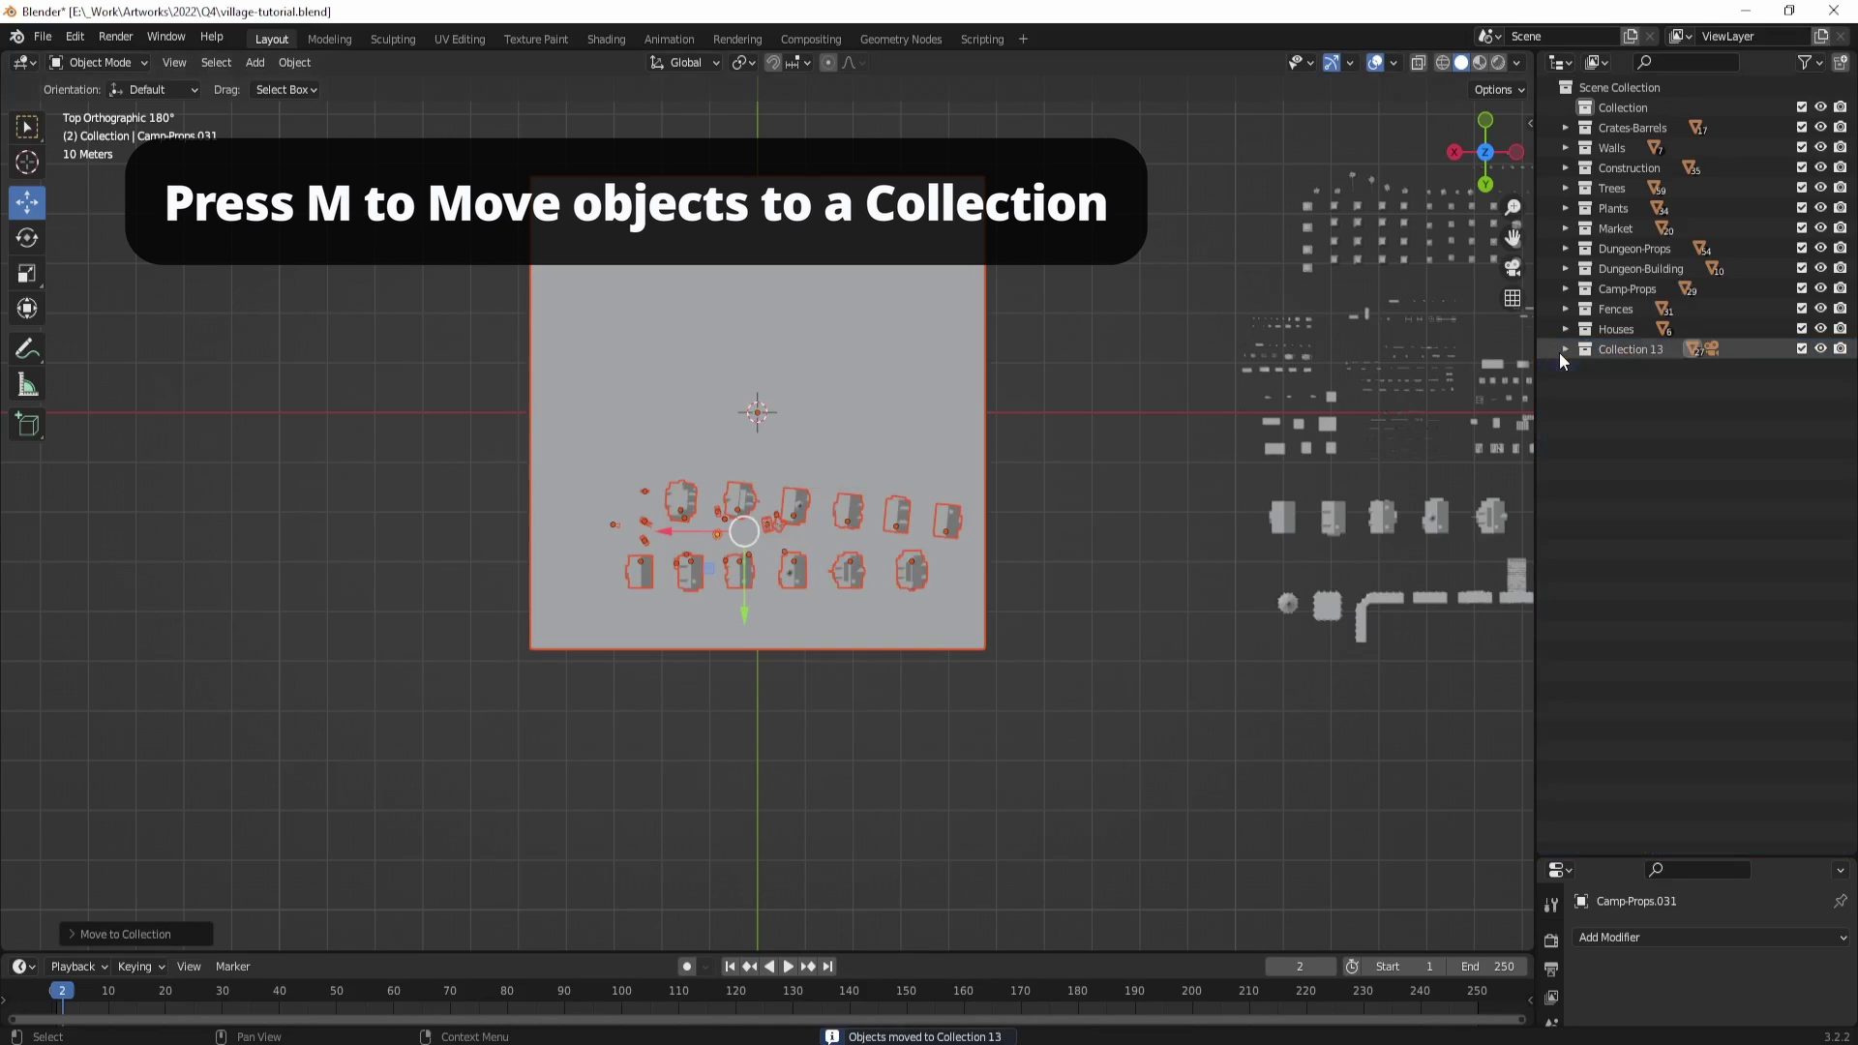
left_click(1800, 349)
left_click(1800, 349)
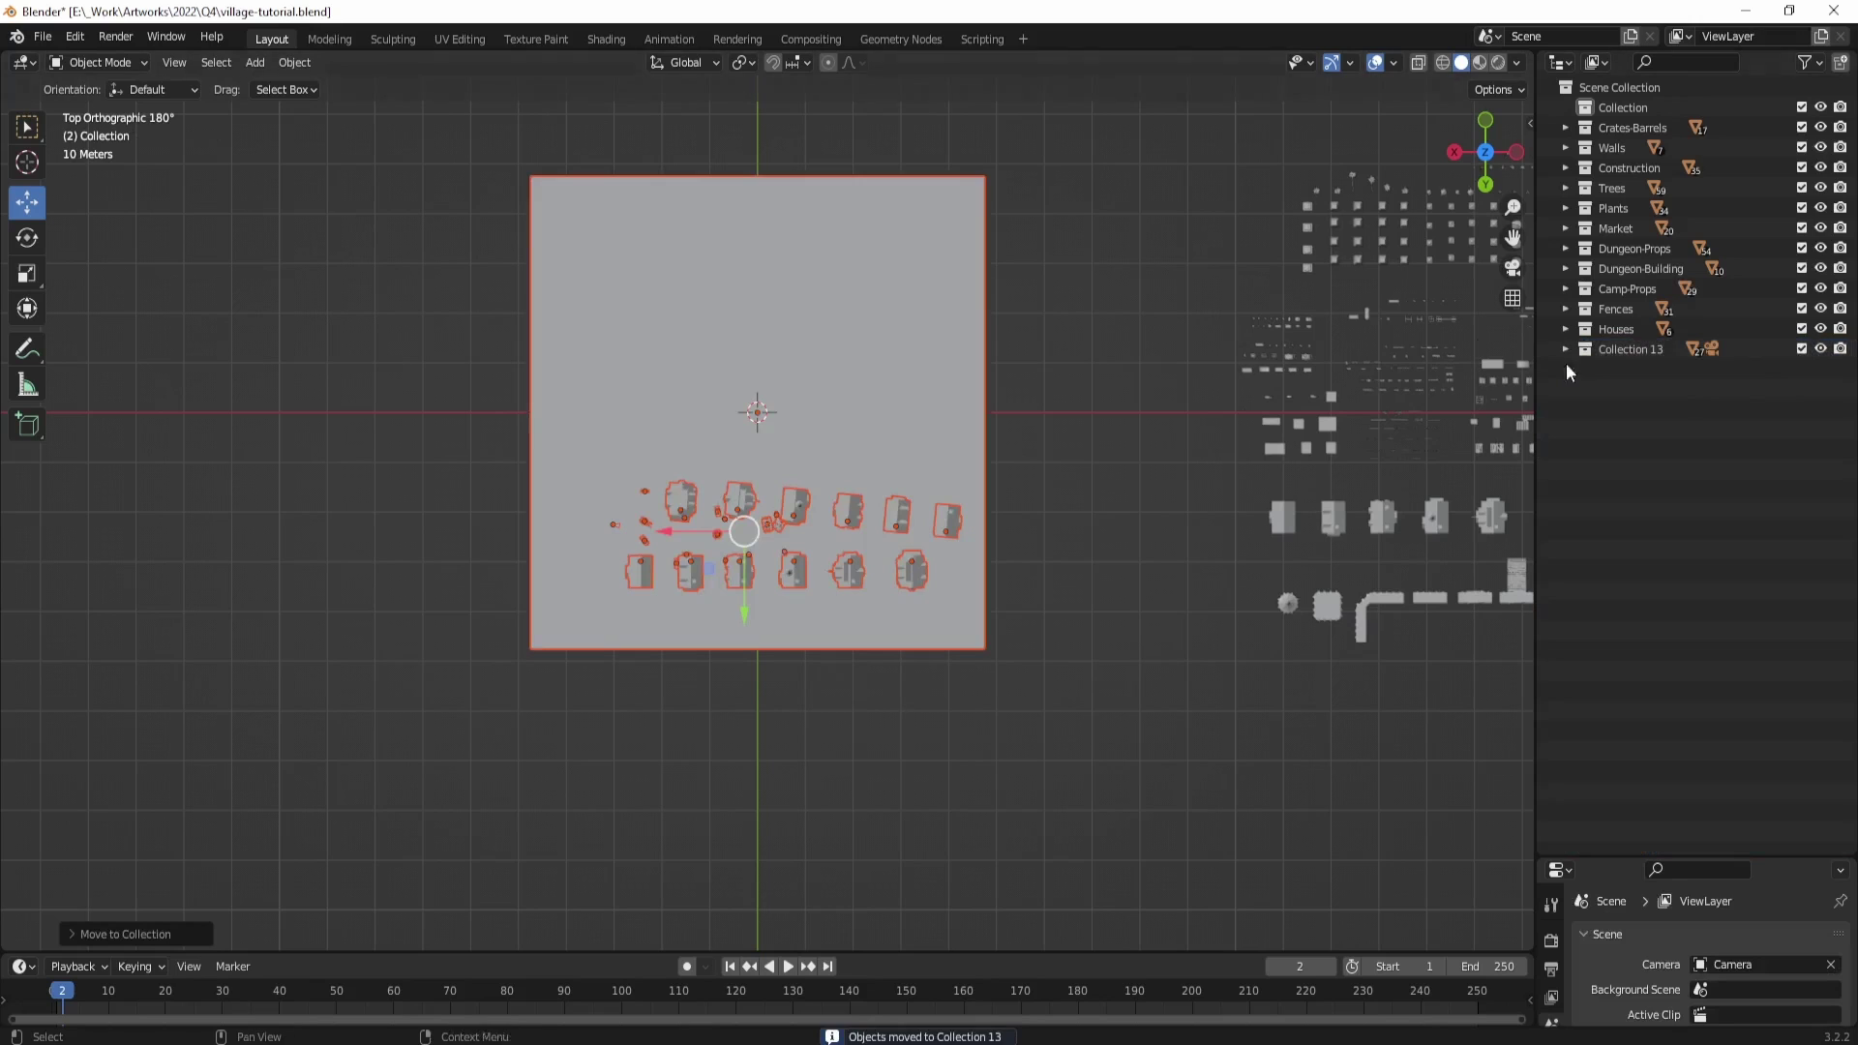
left_click(1819, 350)
left_click(1819, 350)
Step: Exclude all asset library collections from Crates-Barrels through Houses from the view layer
middle_click_drag(1384, 401, 973, 420, "shift")
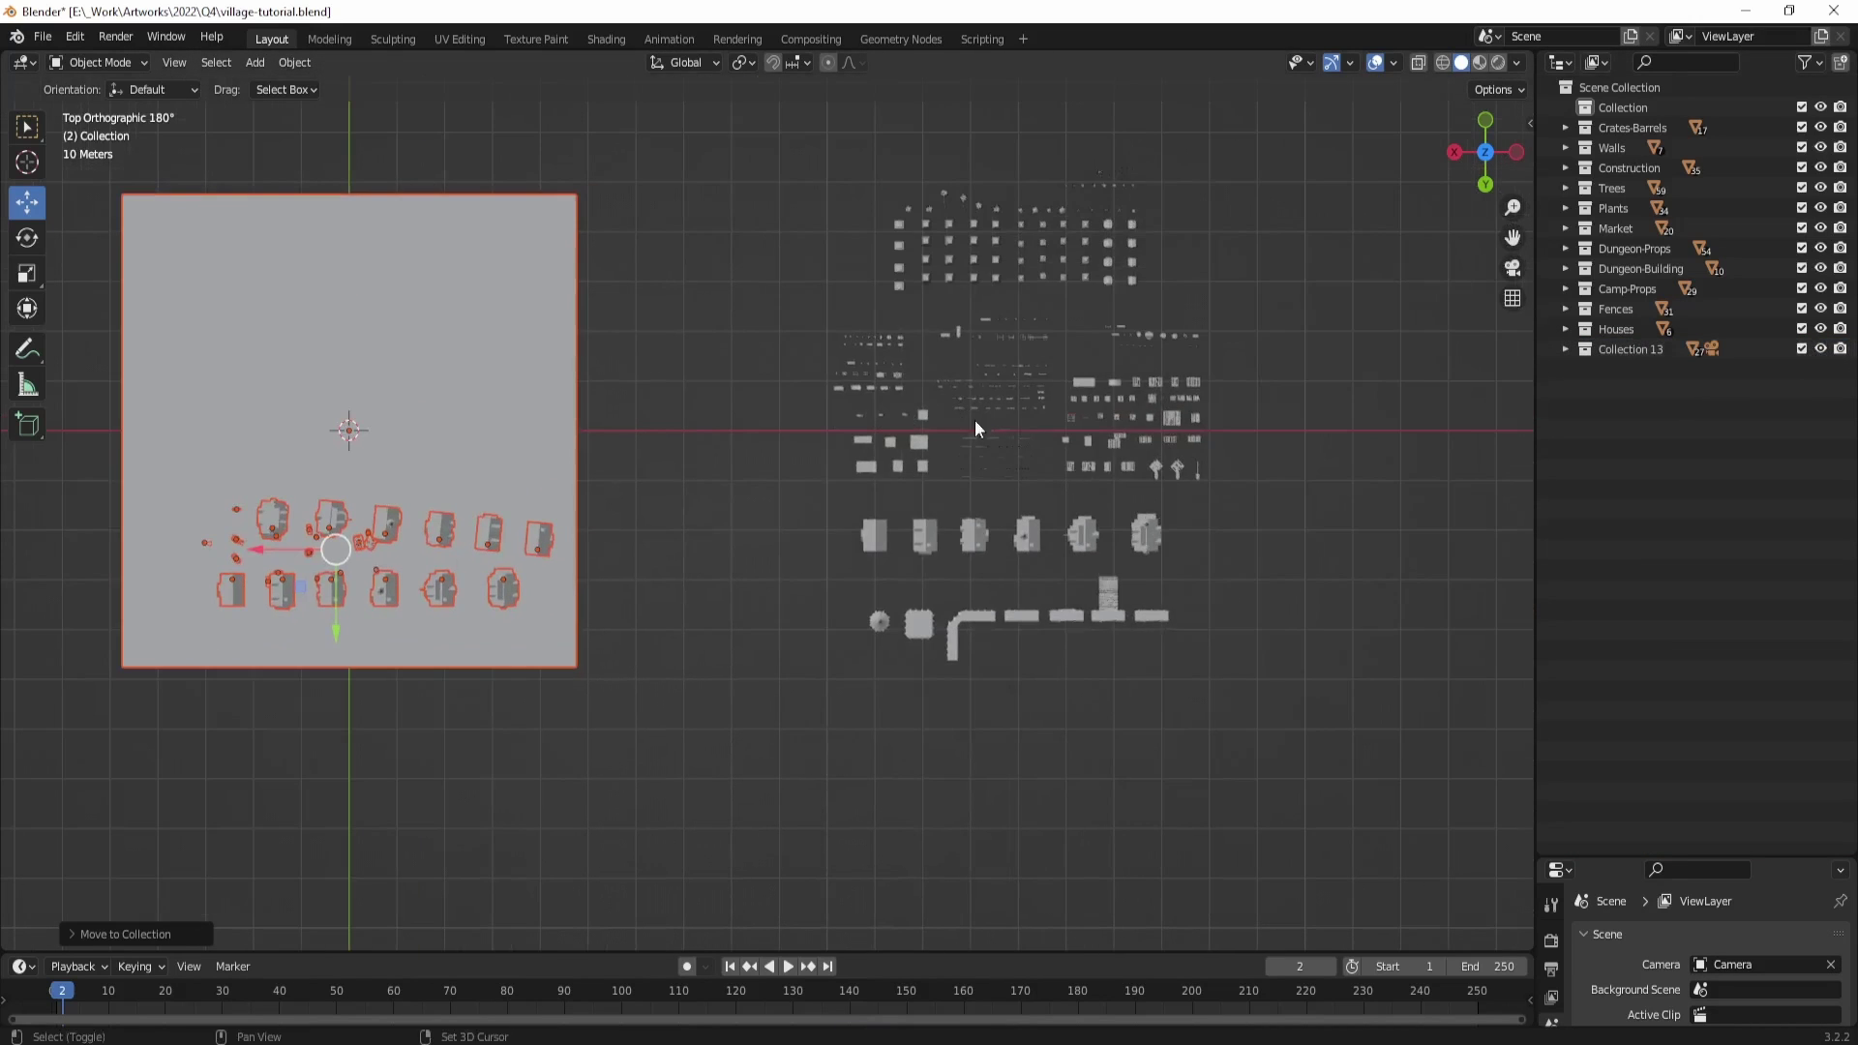
left_click_drag(1409, 764, 791, 143)
left_click_drag(1801, 329, 1798, 128)
Step: Check that the whole village belongs to Collection 13 by excluding and restoring it, and clear the object selection
left_click(1804, 351)
left_click(1804, 351)
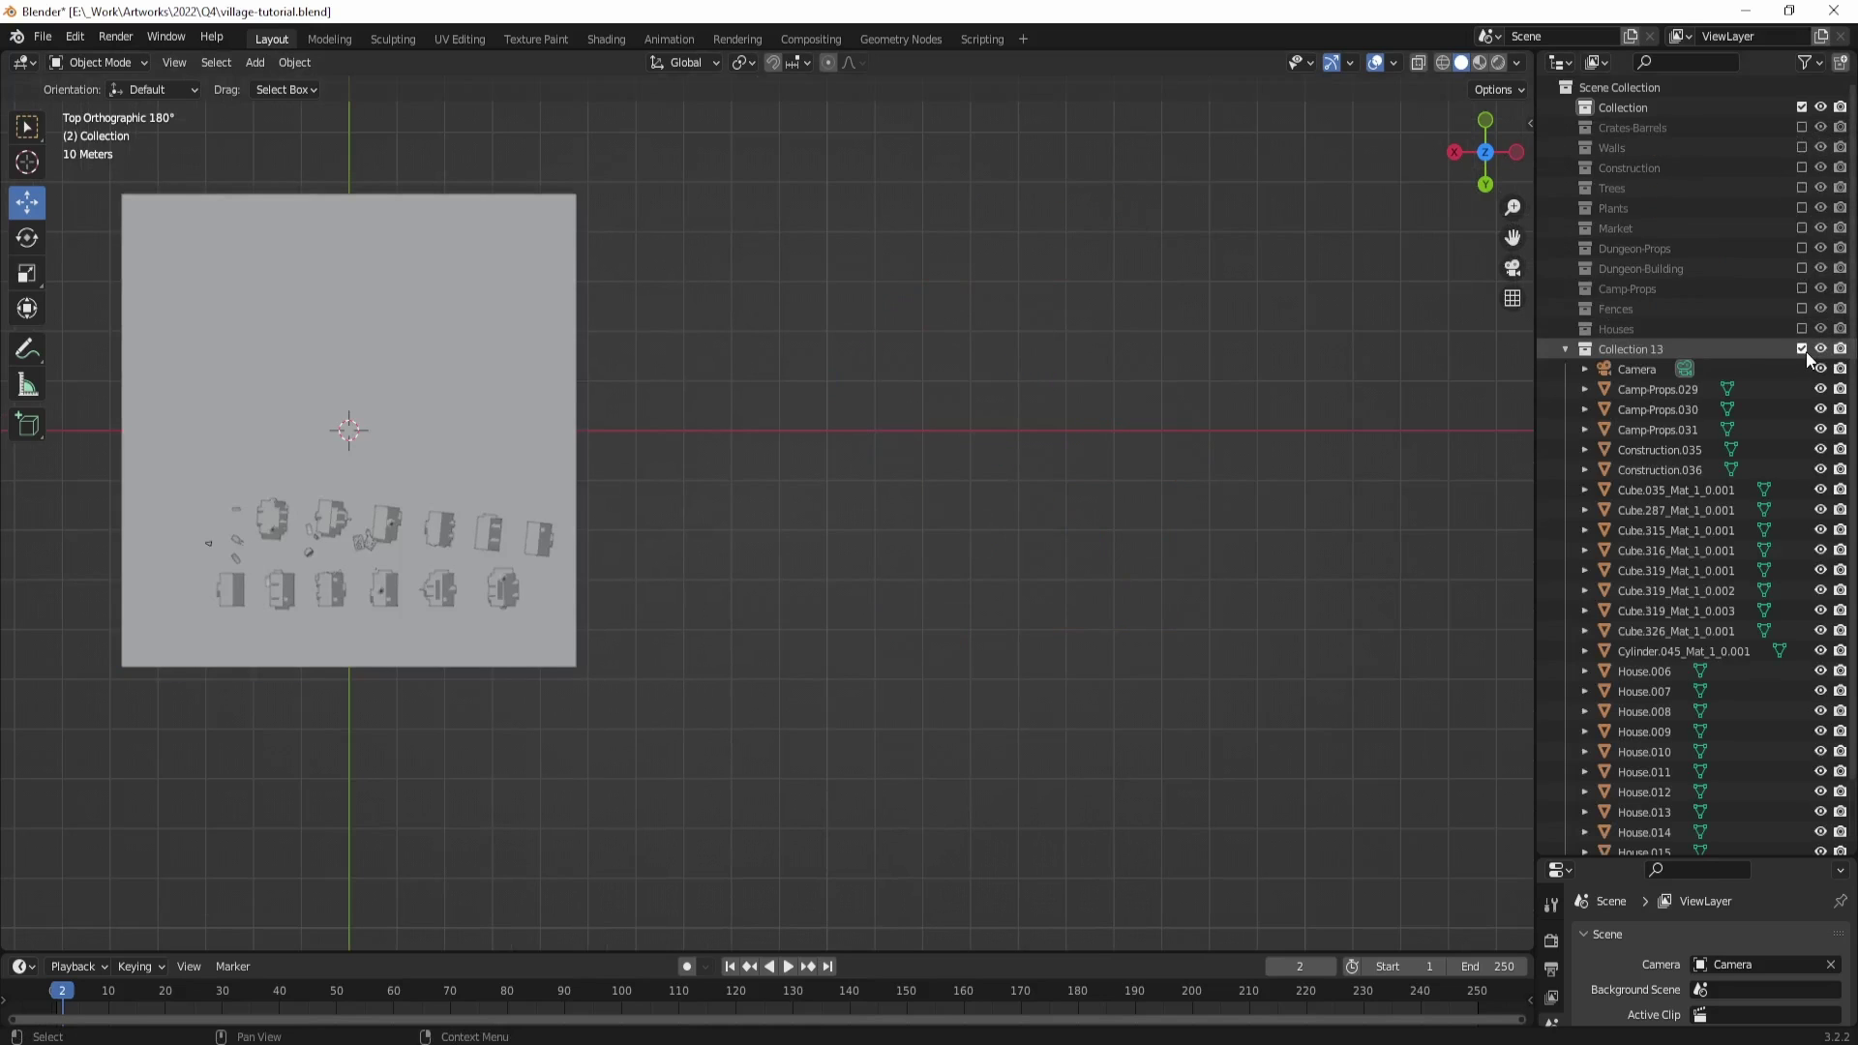
middle_click_drag(694, 398, 1039, 388, "shift")
left_click_drag(1045, 705, 522, 307)
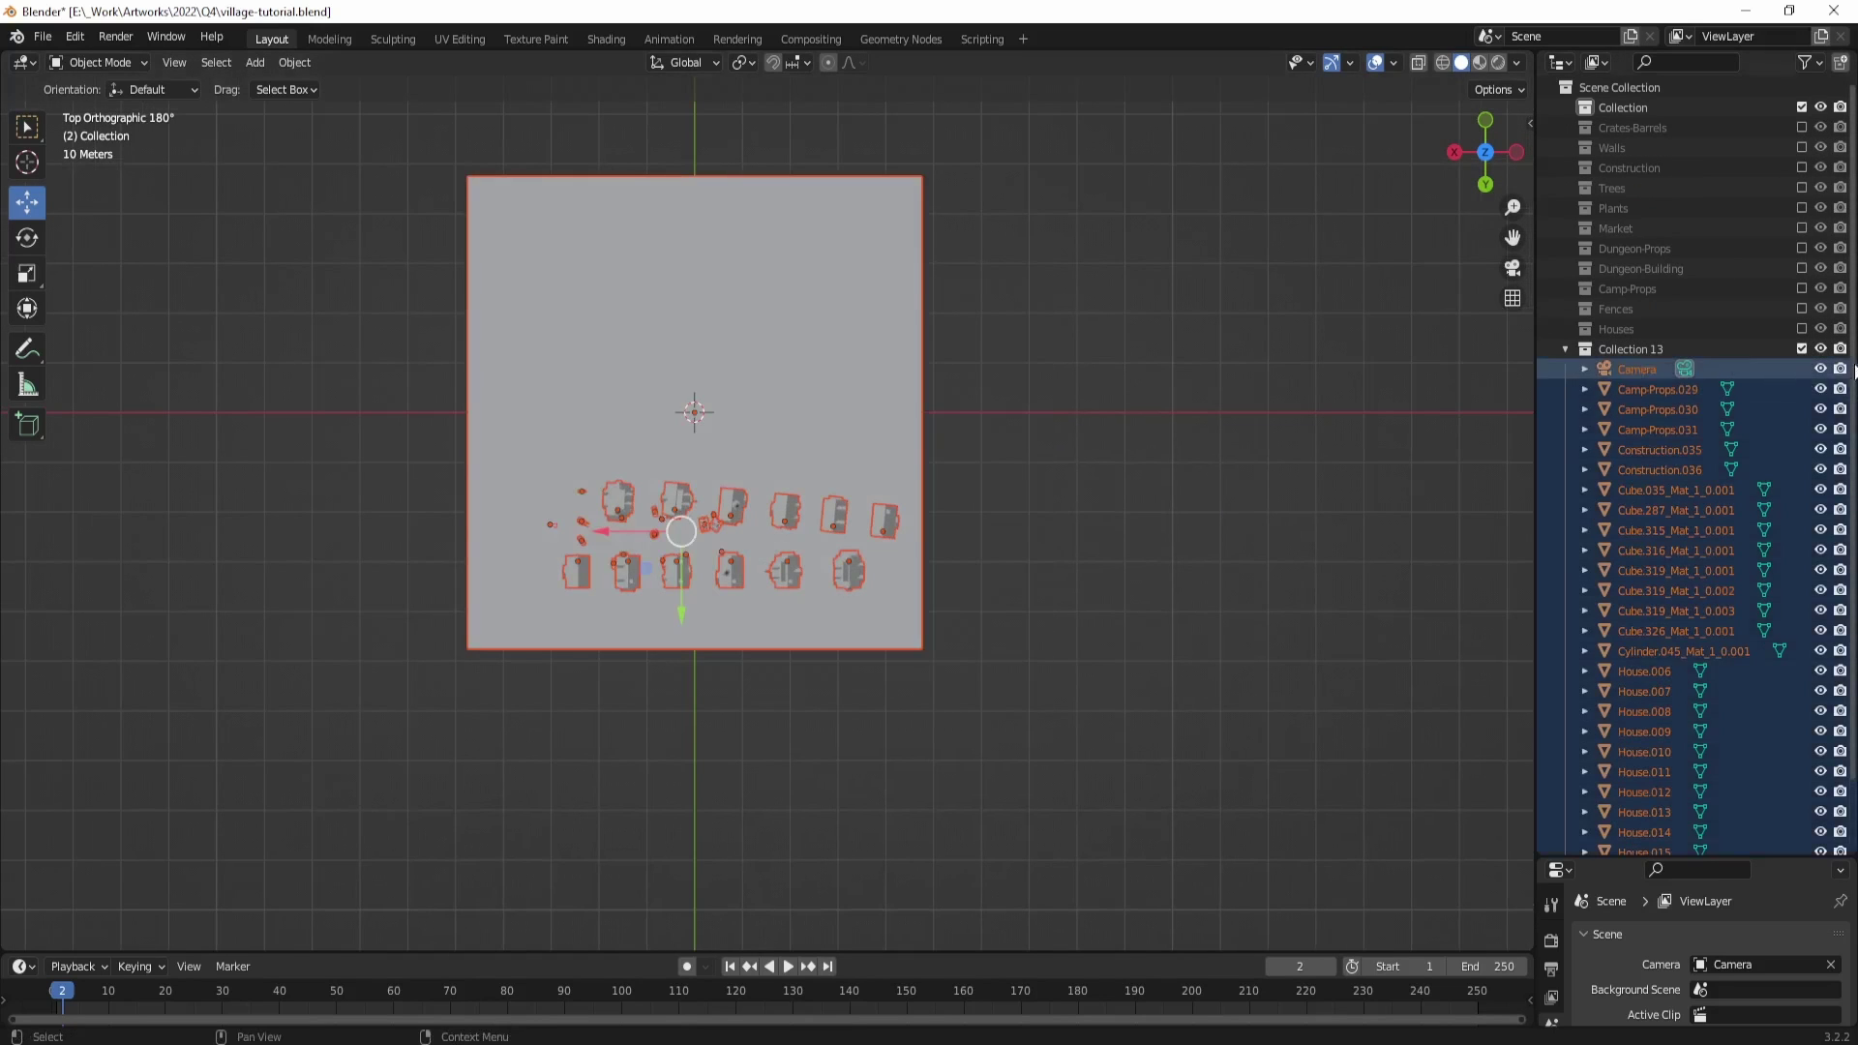
left_click(1798, 351)
key("ctrl+z")
left_click(1050, 447)
Step: Add a Grease Pencil Collection Line Art object to the scene and make Collection 13 the active collection
middle_click_drag(1050, 447, 1029, 292)
scroll(1006, 387, "up", 3)
middle_click_drag(803, 445, 1018, 457)
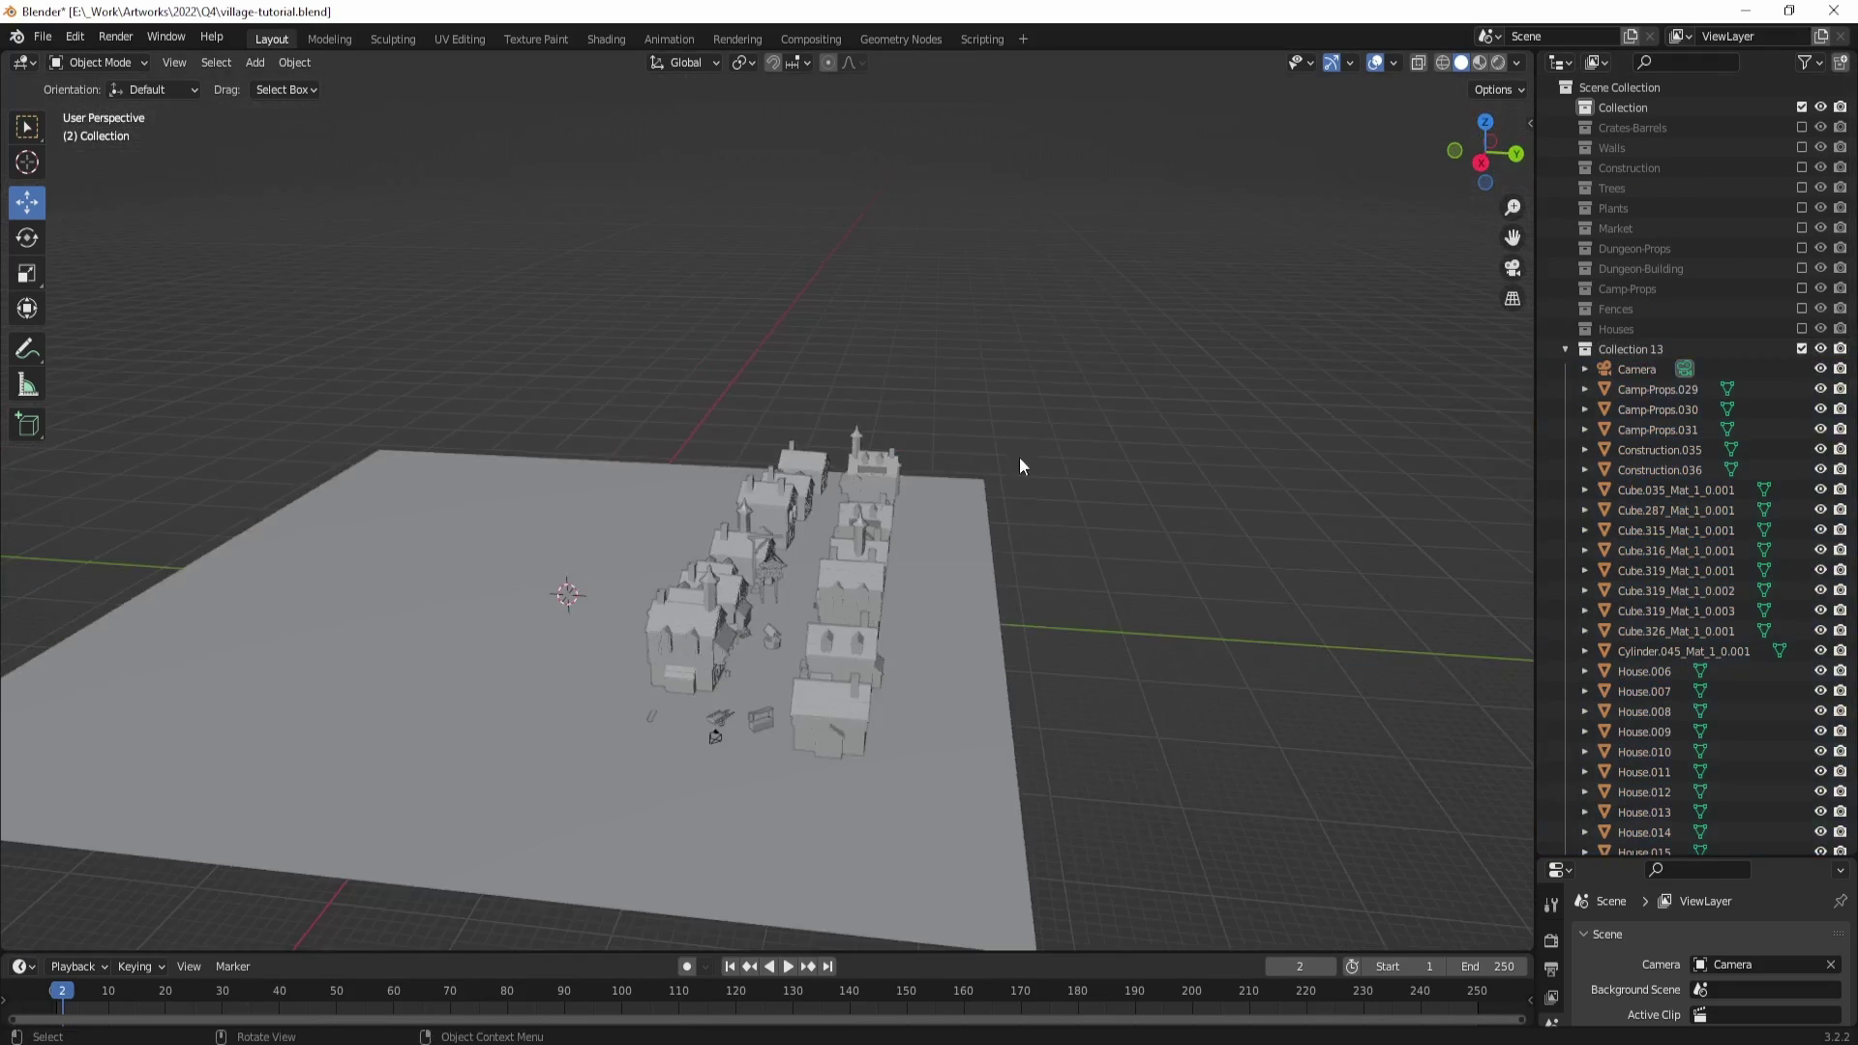
middle_click_drag(851, 532, 925, 444, "shift")
key("shift+a")
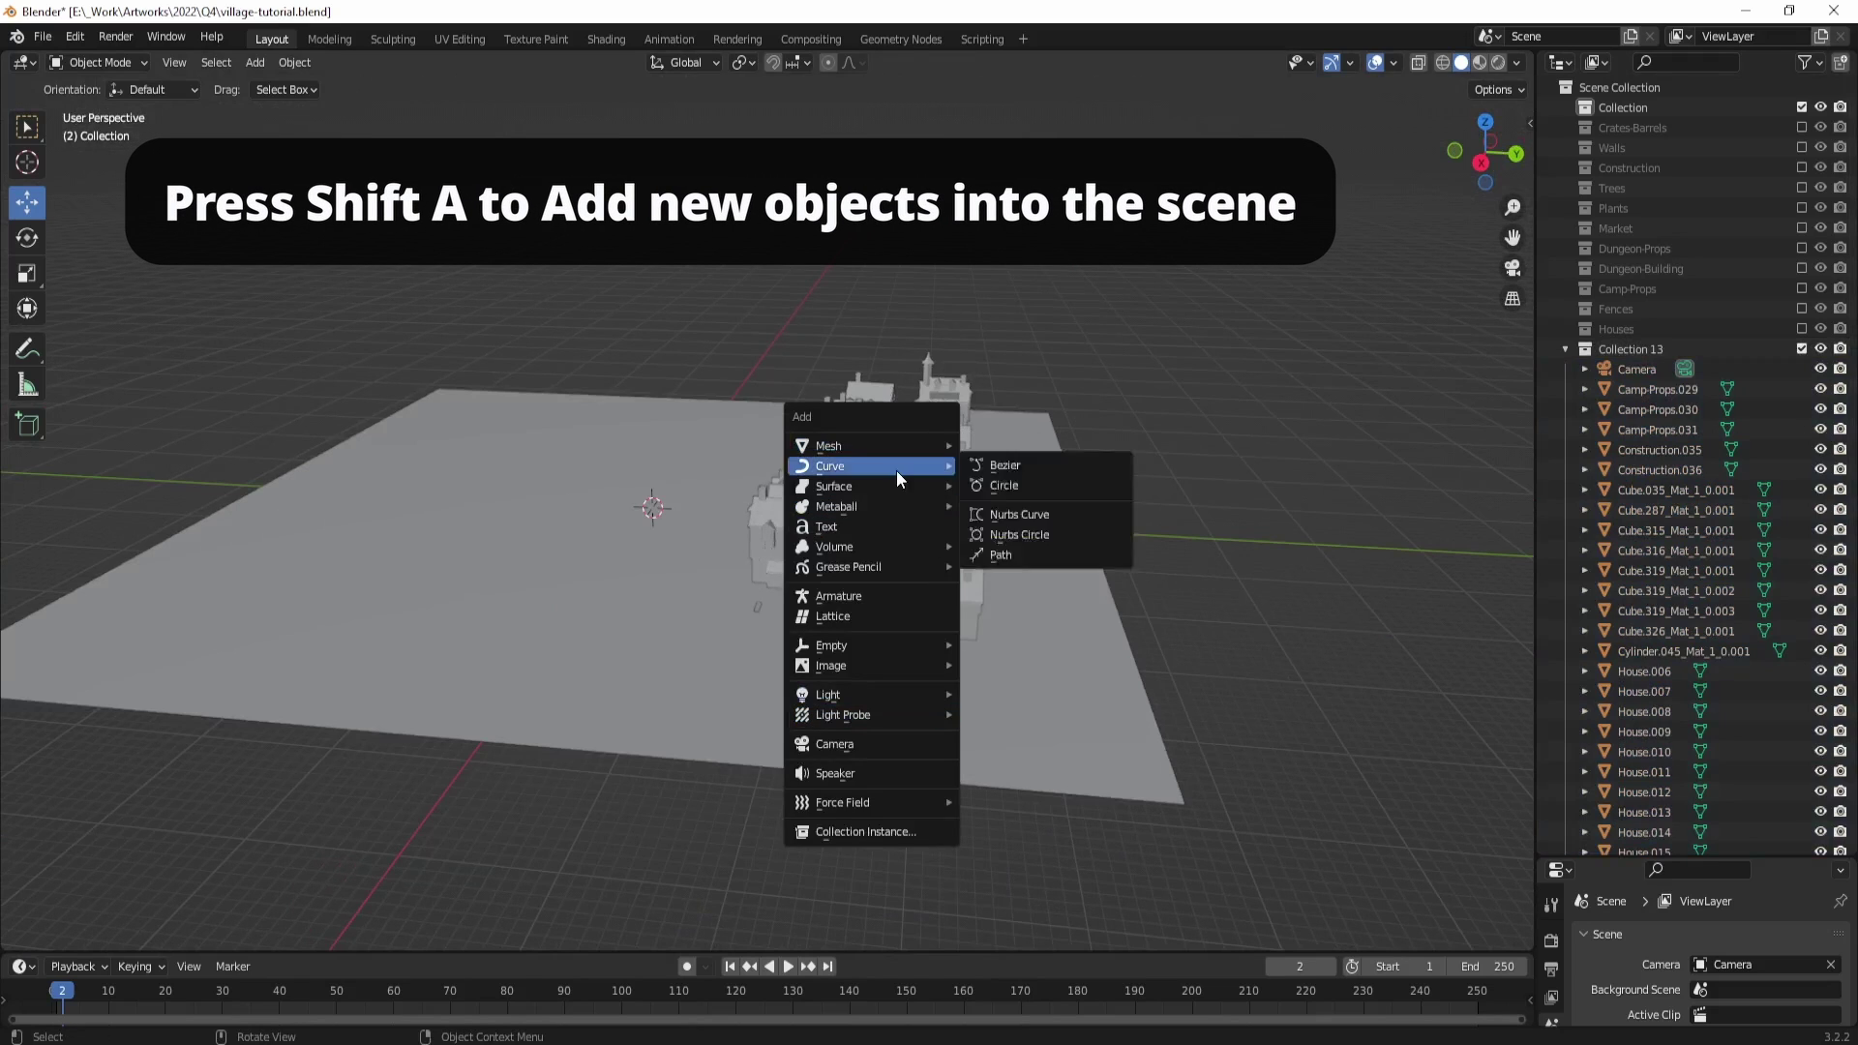
mouse_move(908, 451)
mouse_move(863, 564)
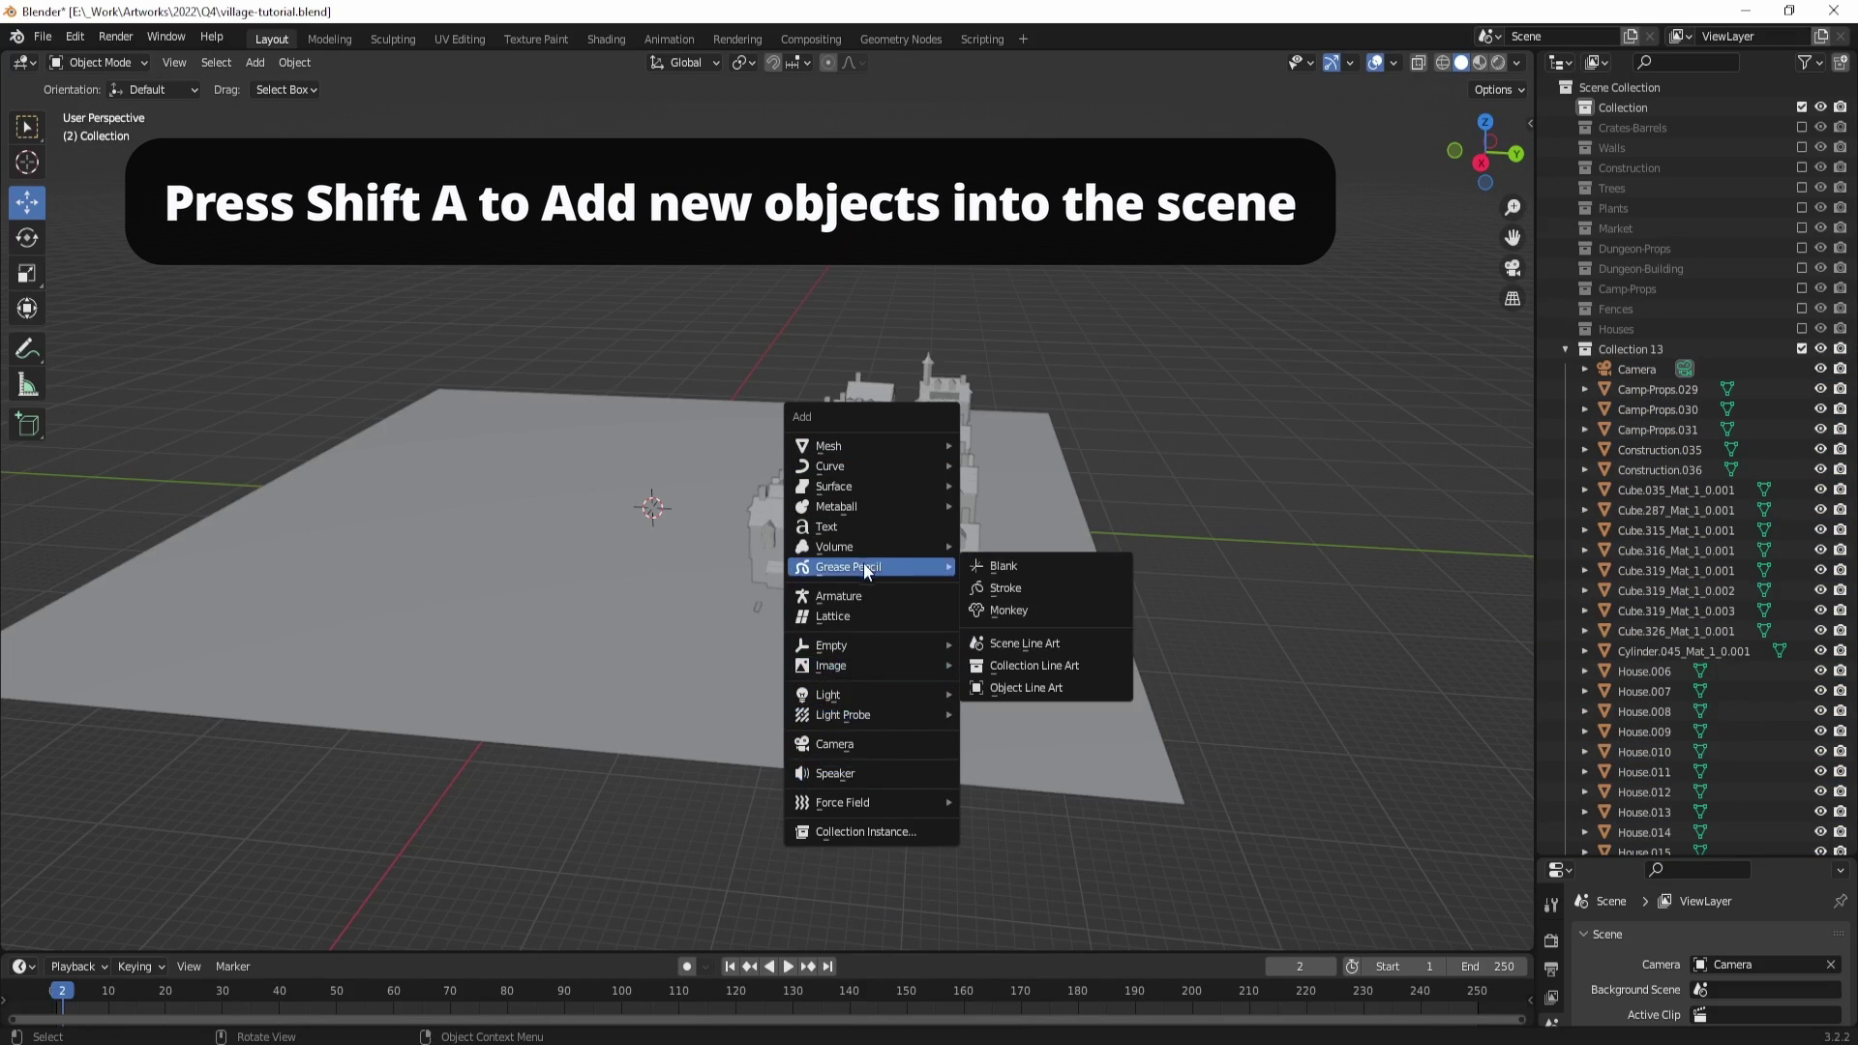
left_click(1049, 666)
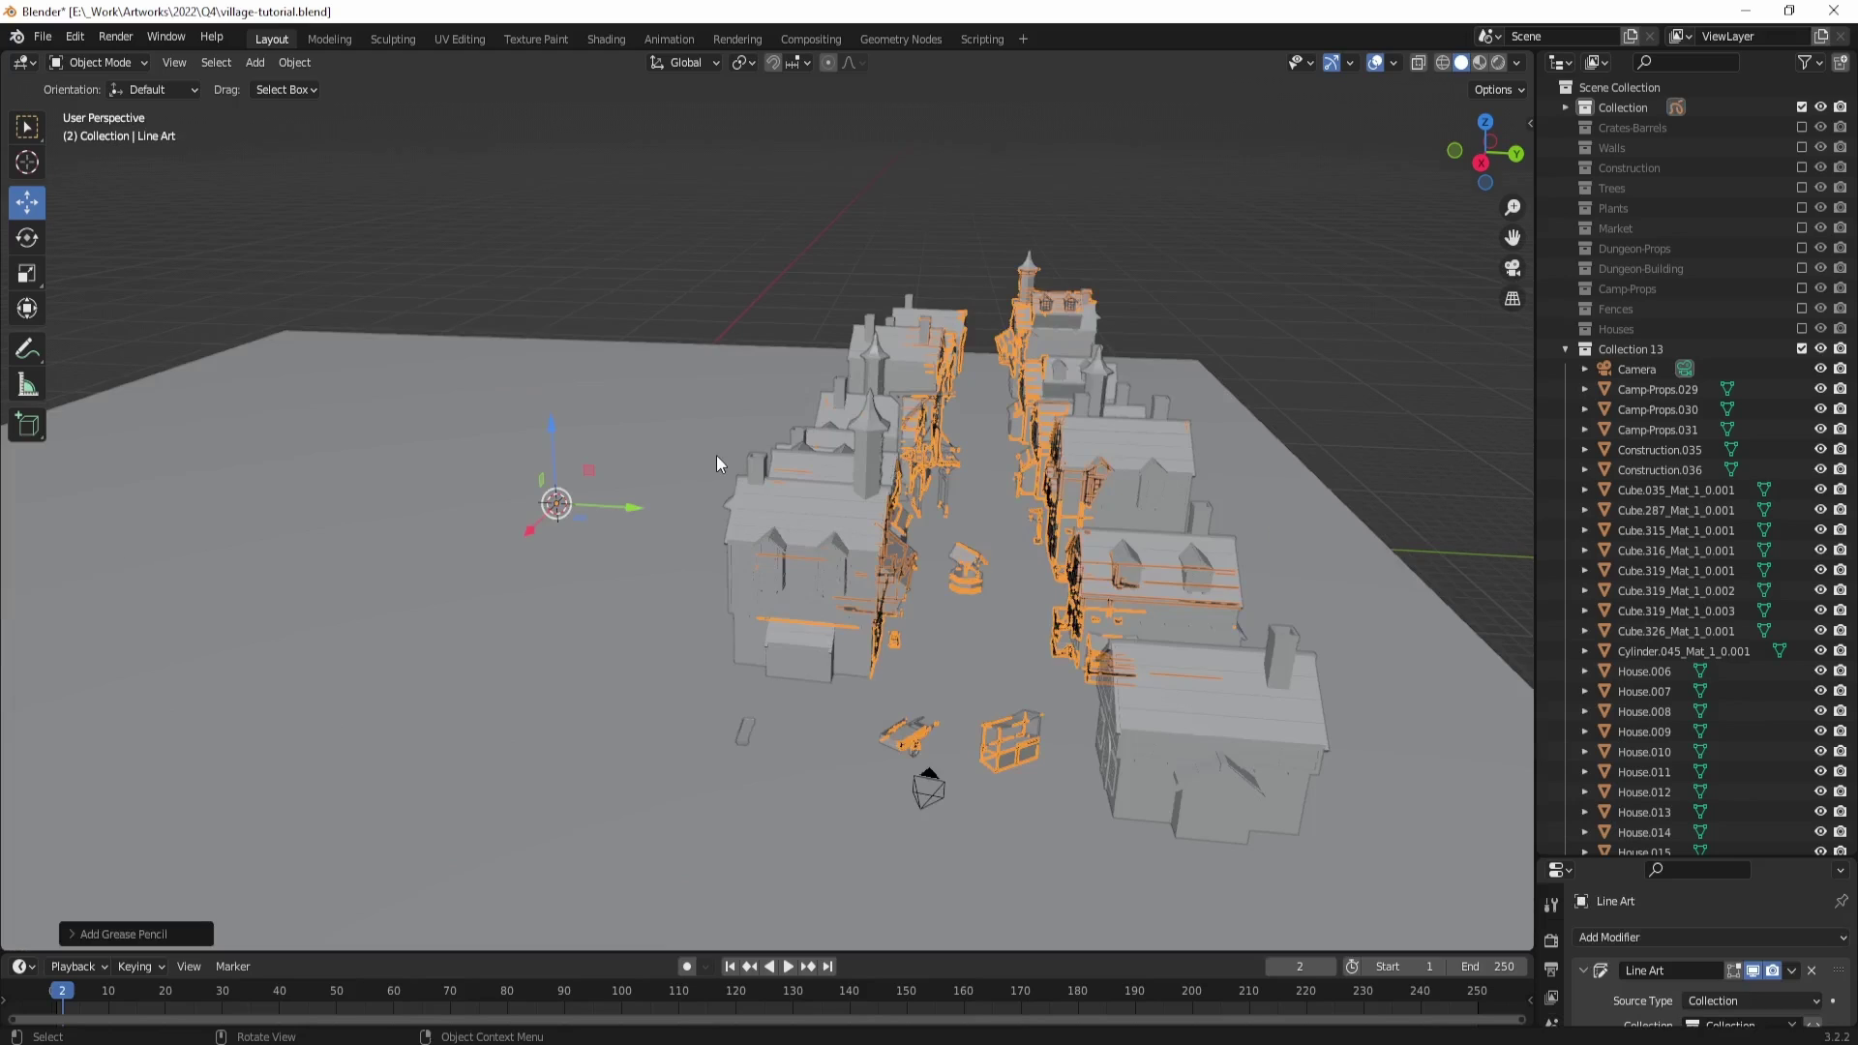
left_click(1622, 348)
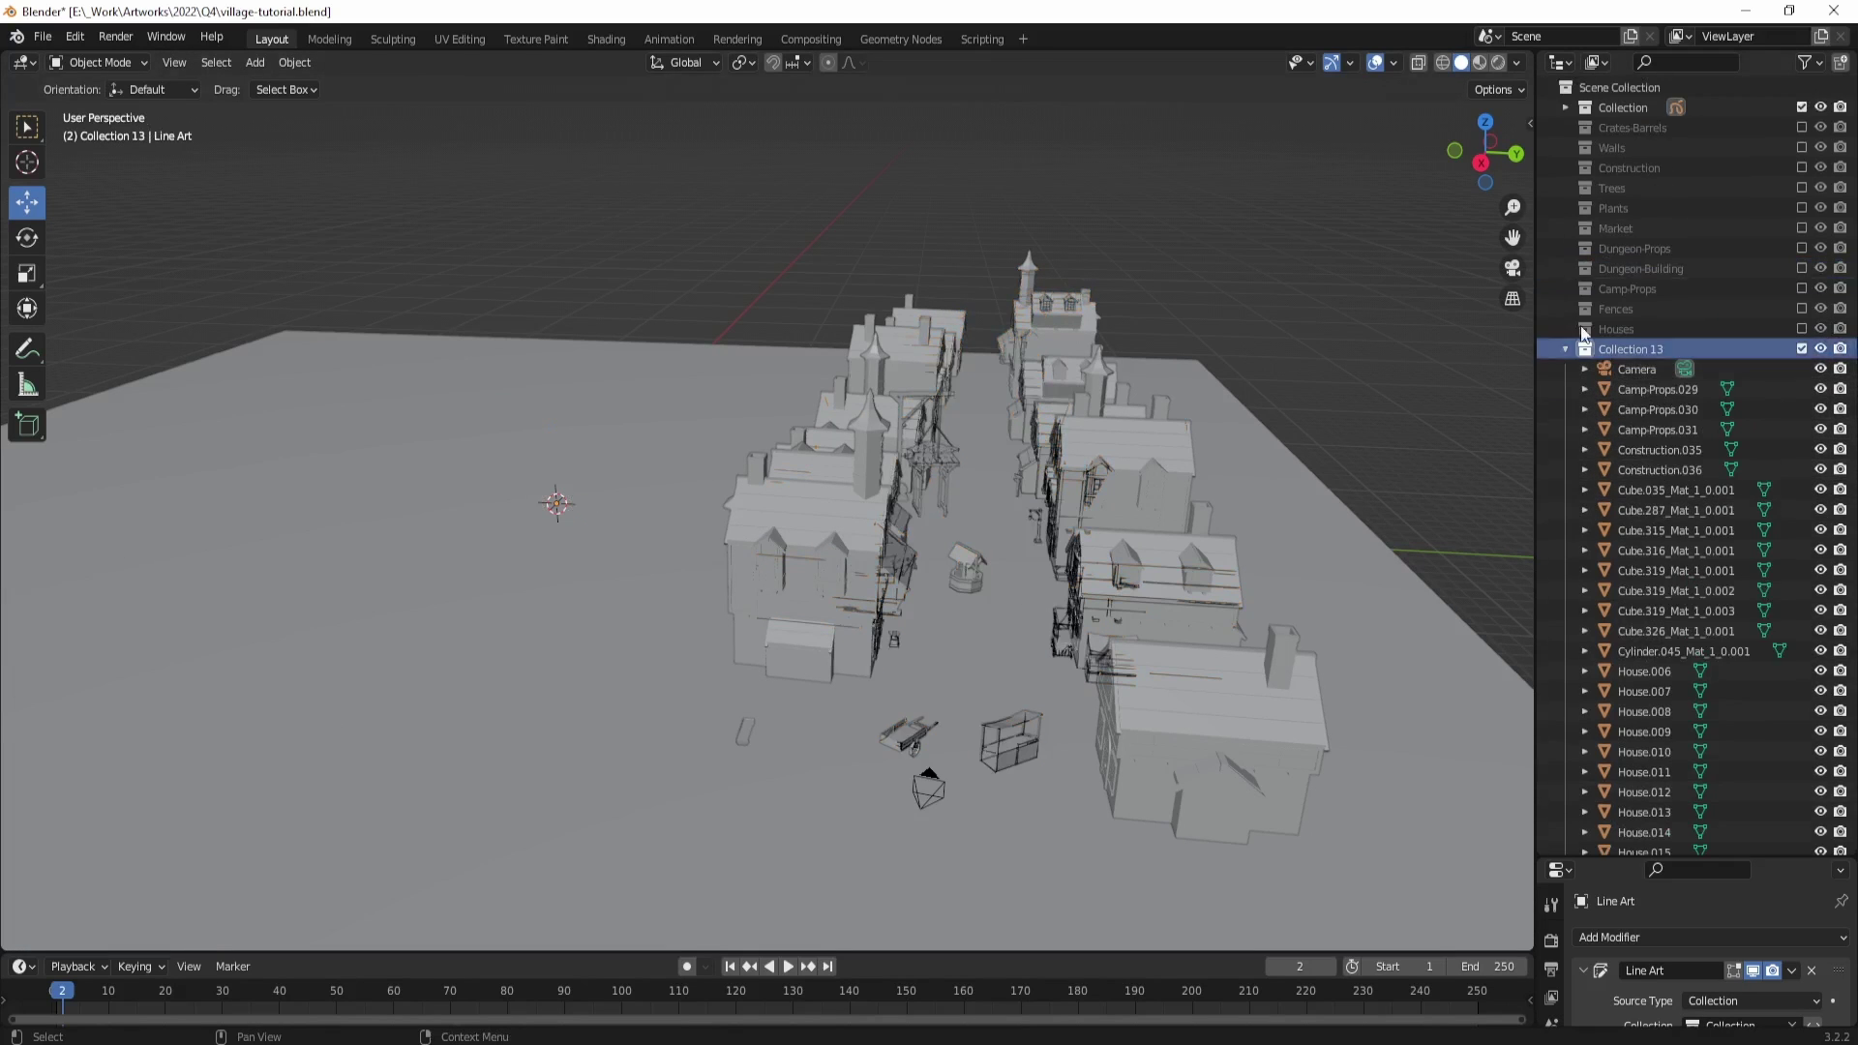
Step: Move the Line Art object from Collection into Collection 13, select it, and enlarge the properties area
left_click(1565, 108)
left_click(1636, 128)
left_click_drag(1634, 162, 1606, 552)
scroll(1588, 611, "down", 2)
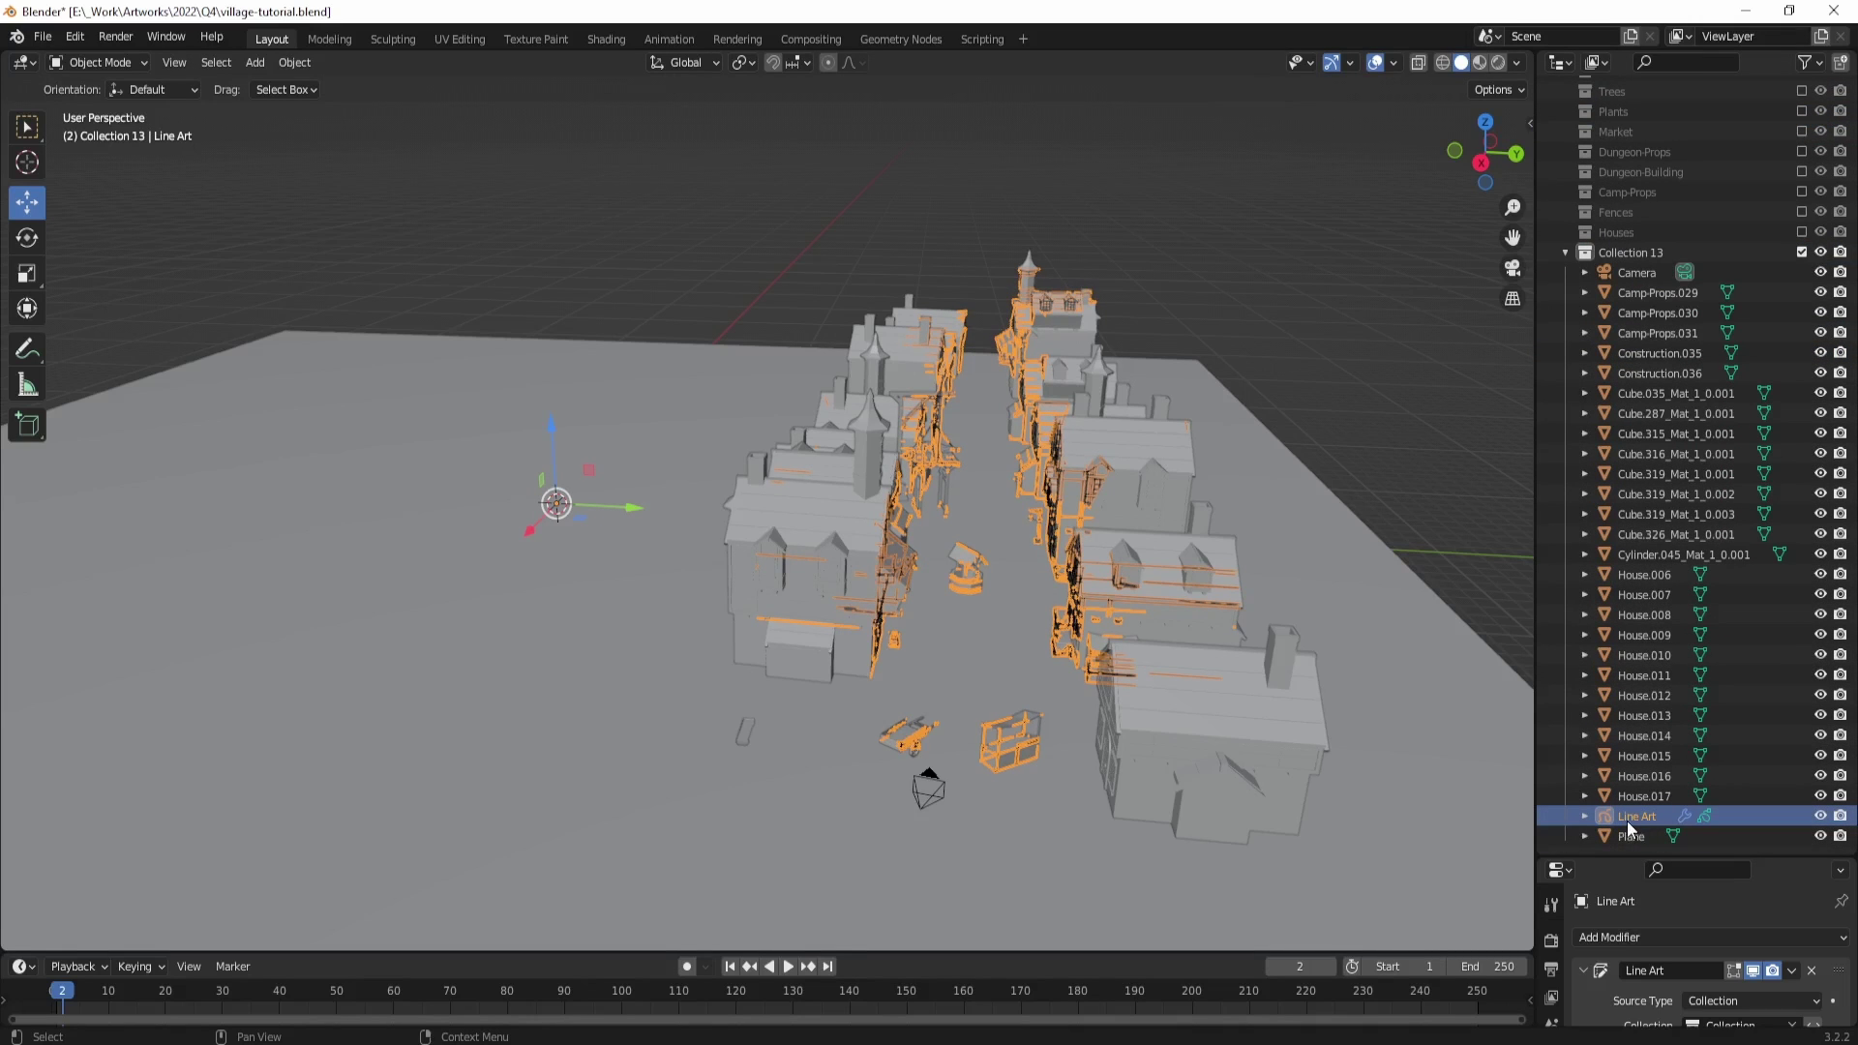
left_click_drag(1601, 856, 1635, 474)
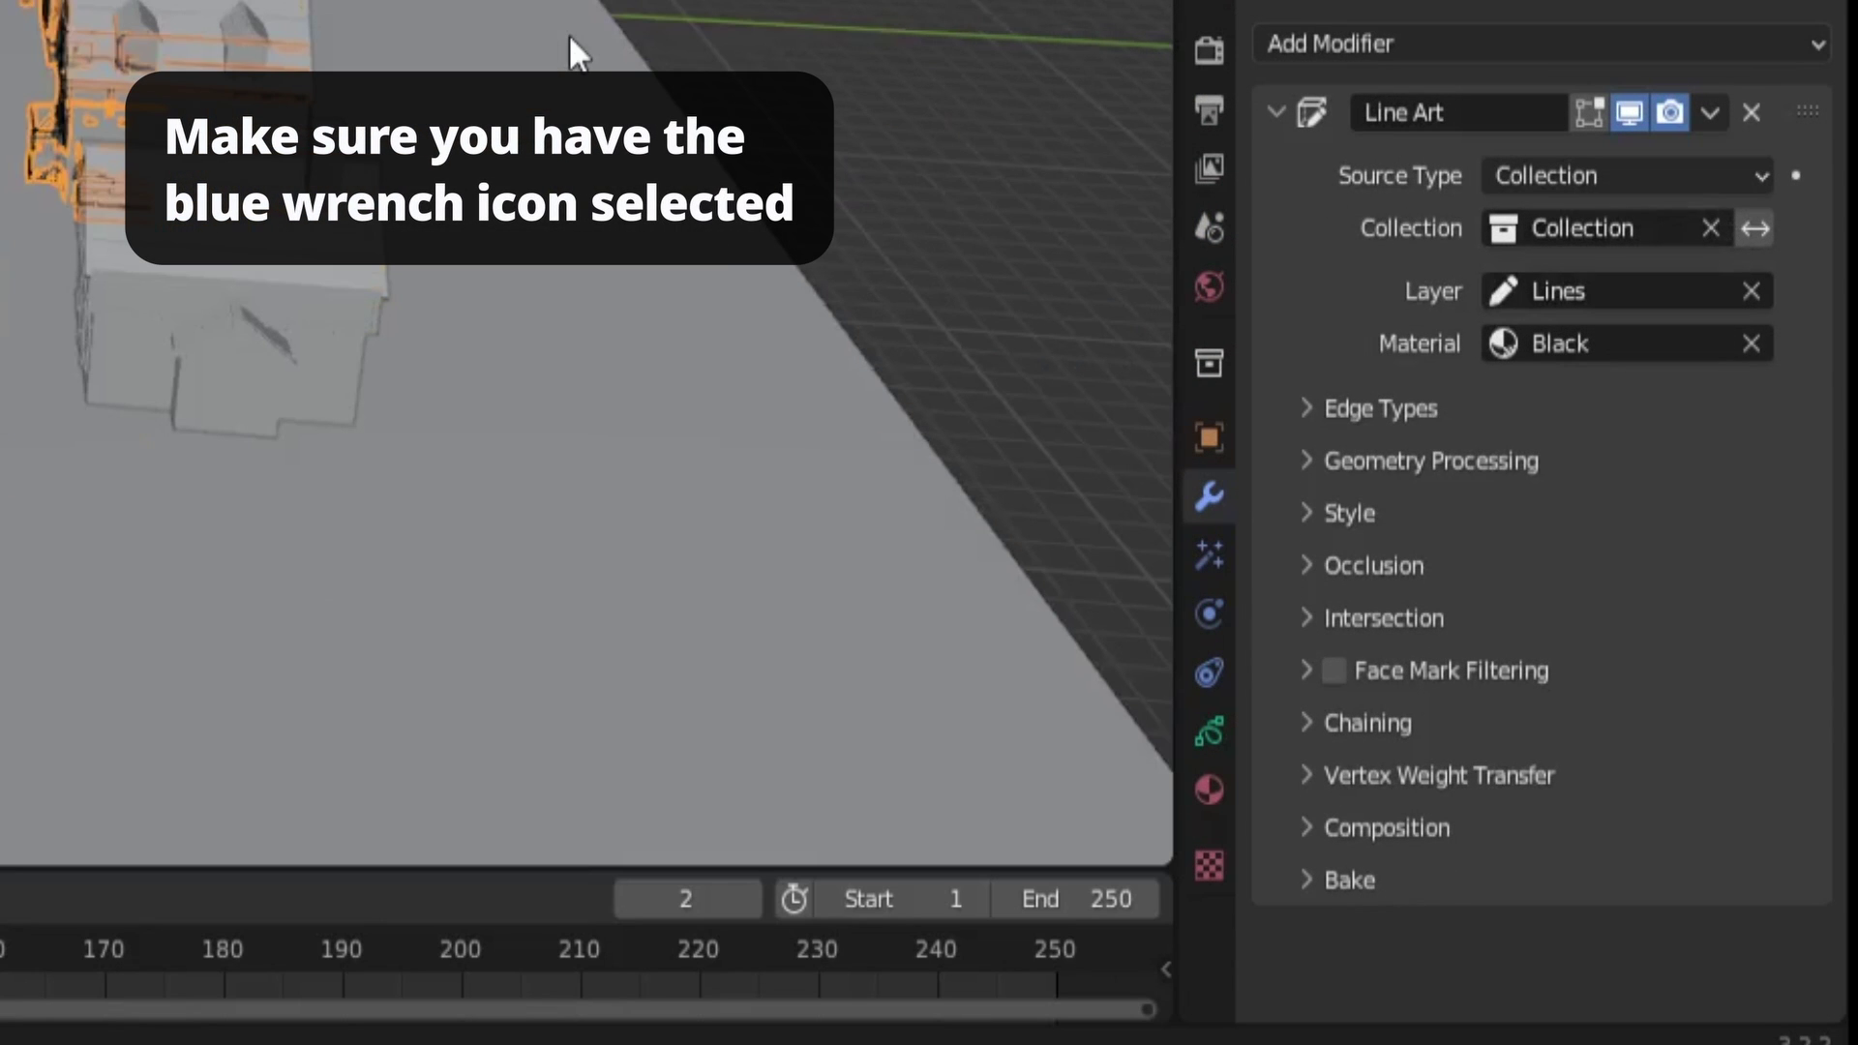
Step: Replace the Line Art modifier's source collection with Collection 13
left_click(1709, 230)
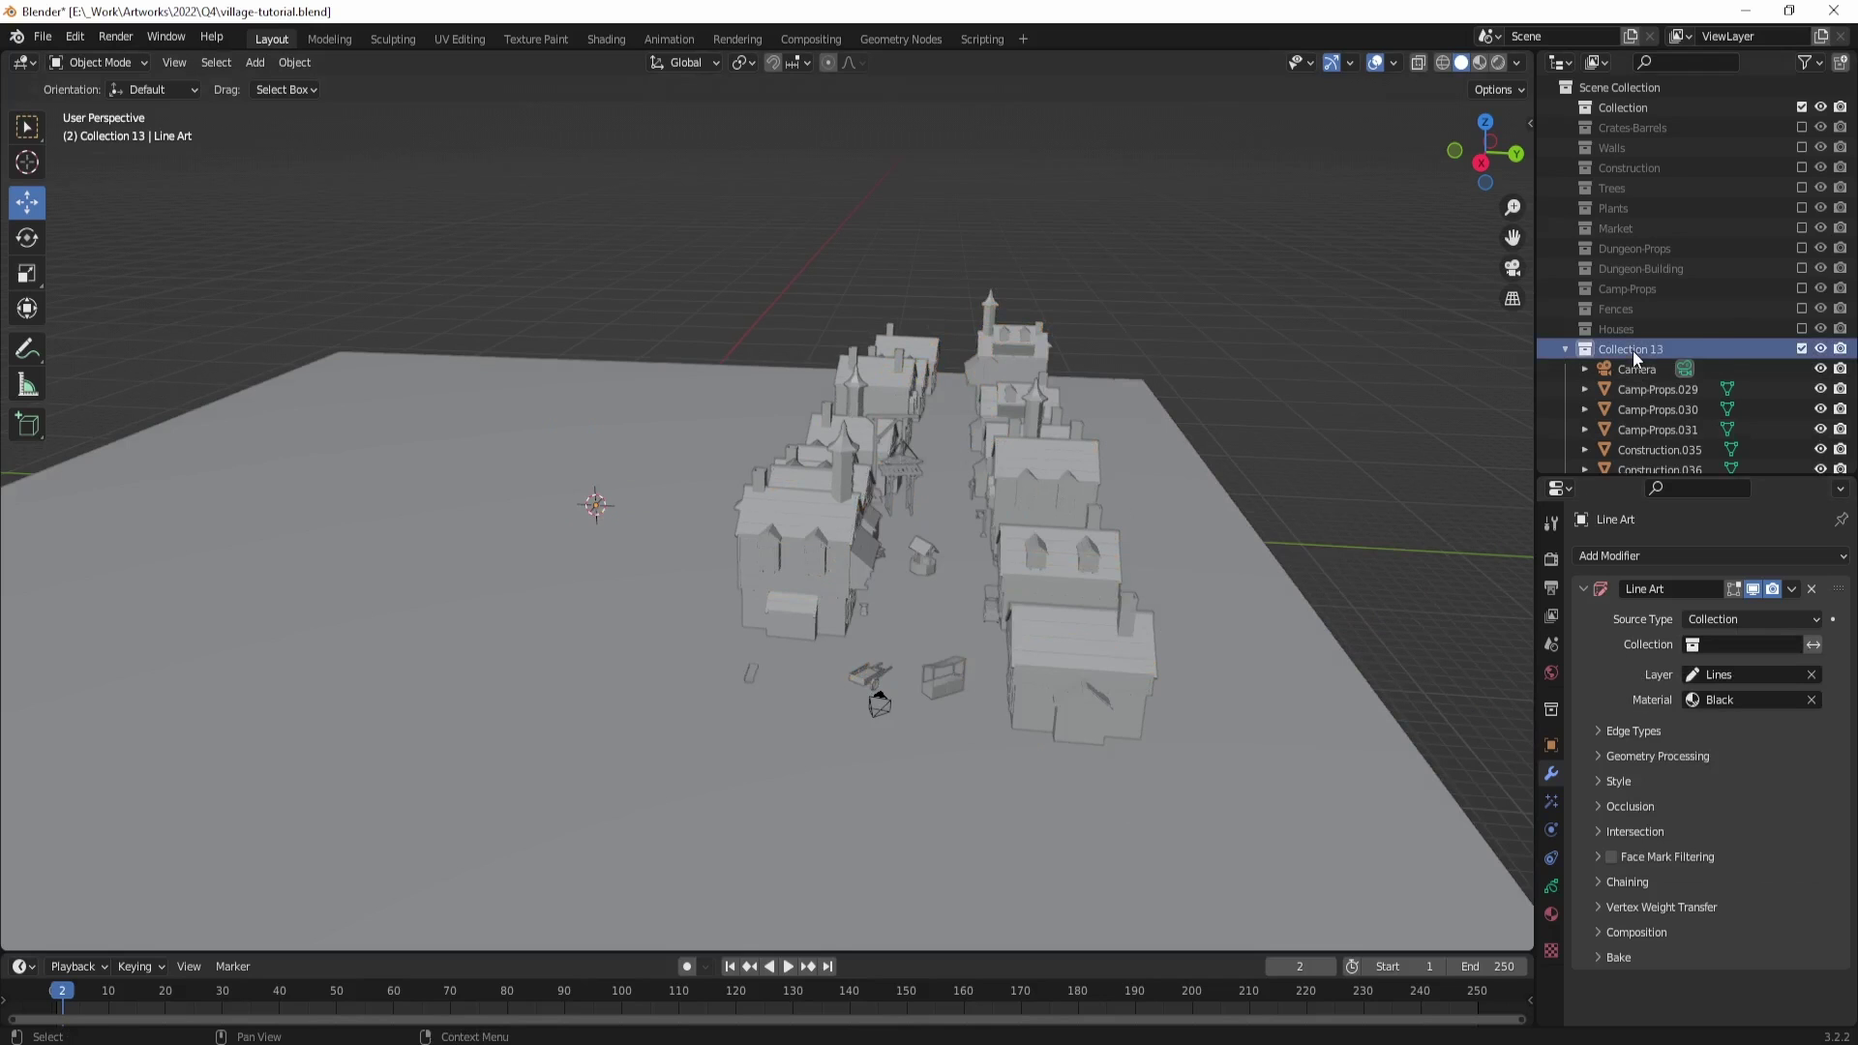
scroll(1633, 350, "down", 2)
double_click(1633, 264)
left_click(1652, 228)
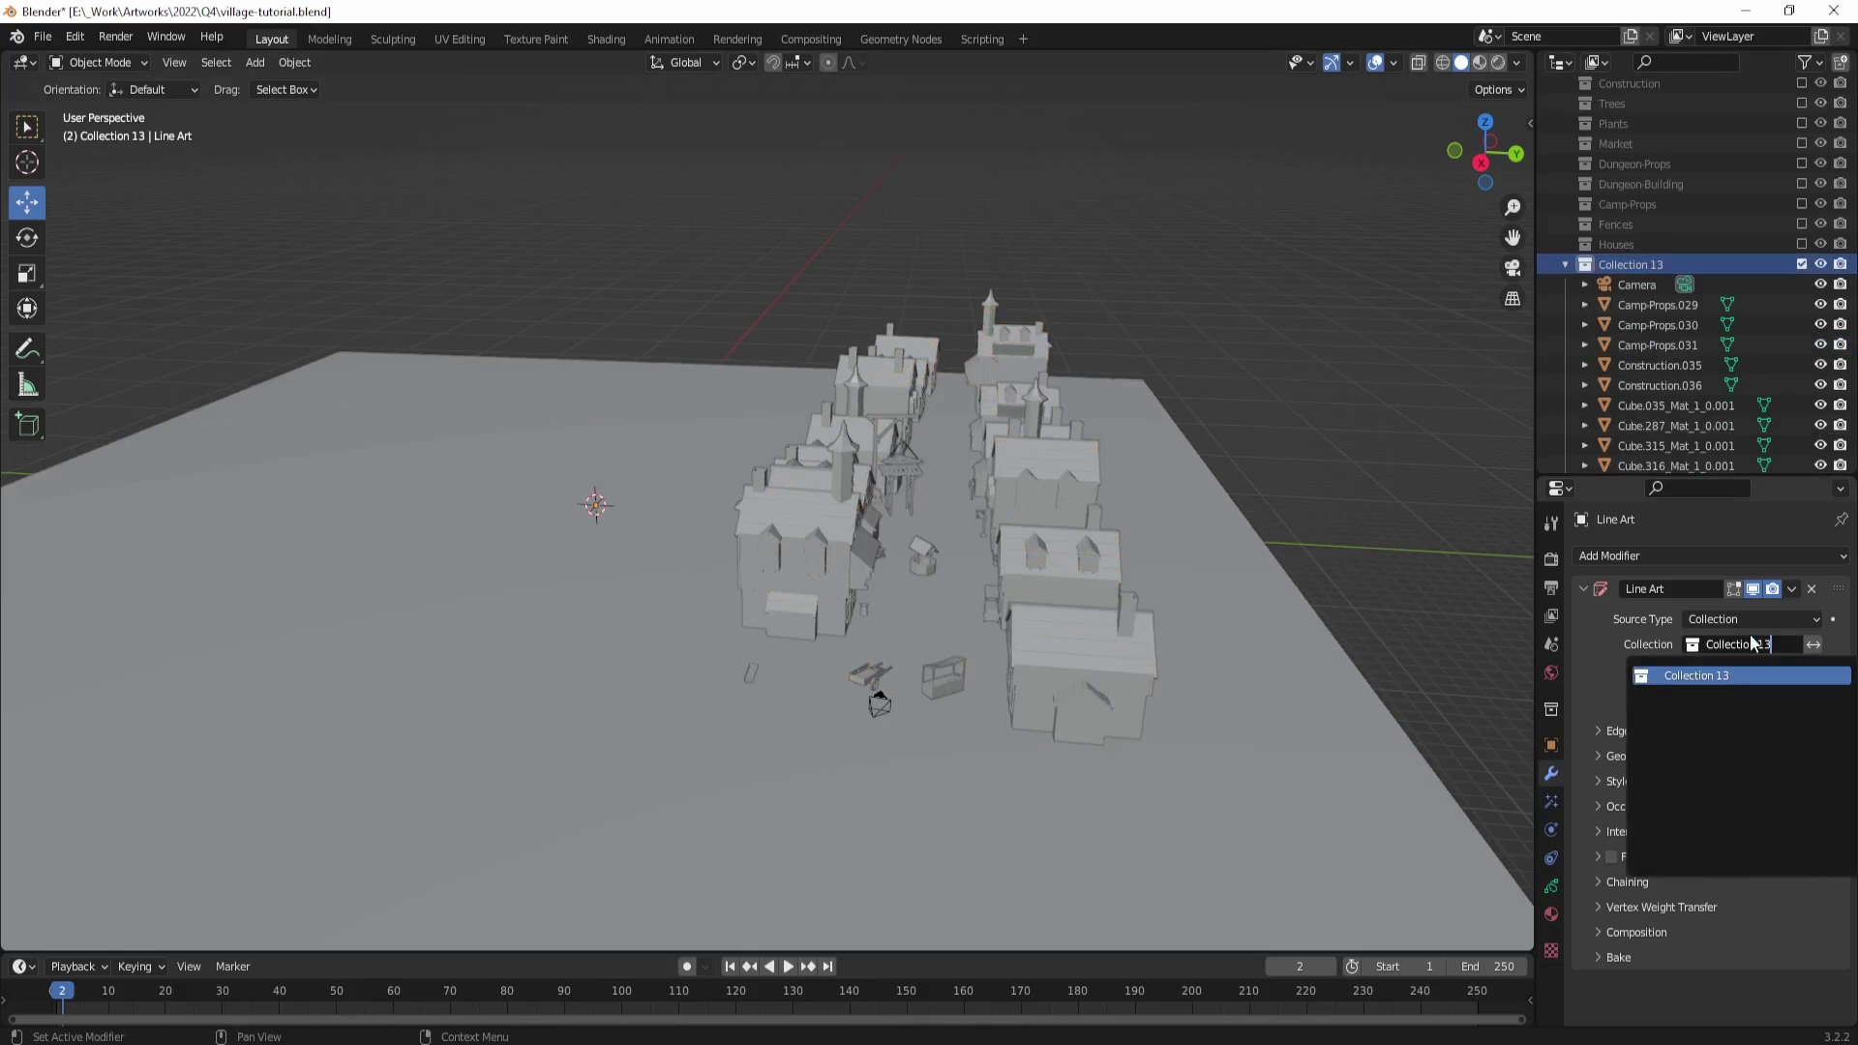
left_click(1696, 715)
Step: Examine the outlines on the village street through the camera and from an overview above the houses
key("KP_0")
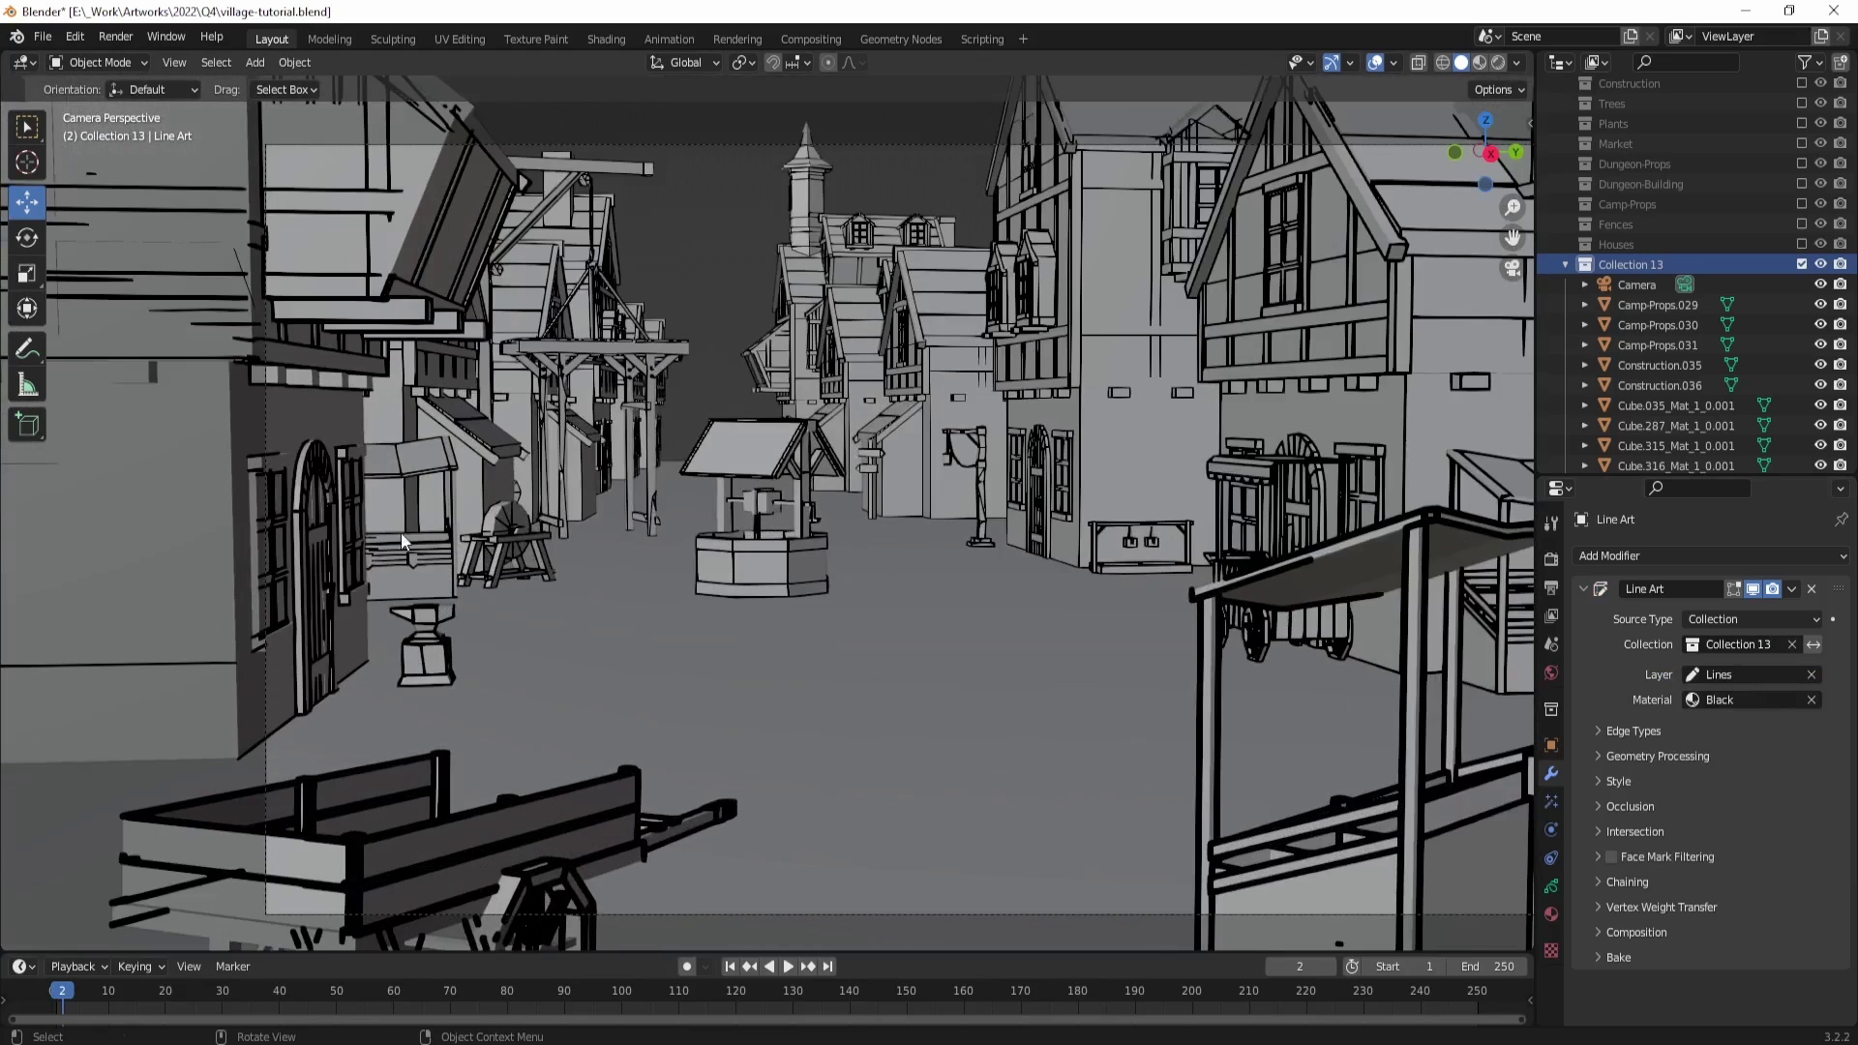
scroll(402, 541, "down", 2)
middle_click_drag(700, 670, 630, 618, "shift")
scroll(630, 617, "up", 3)
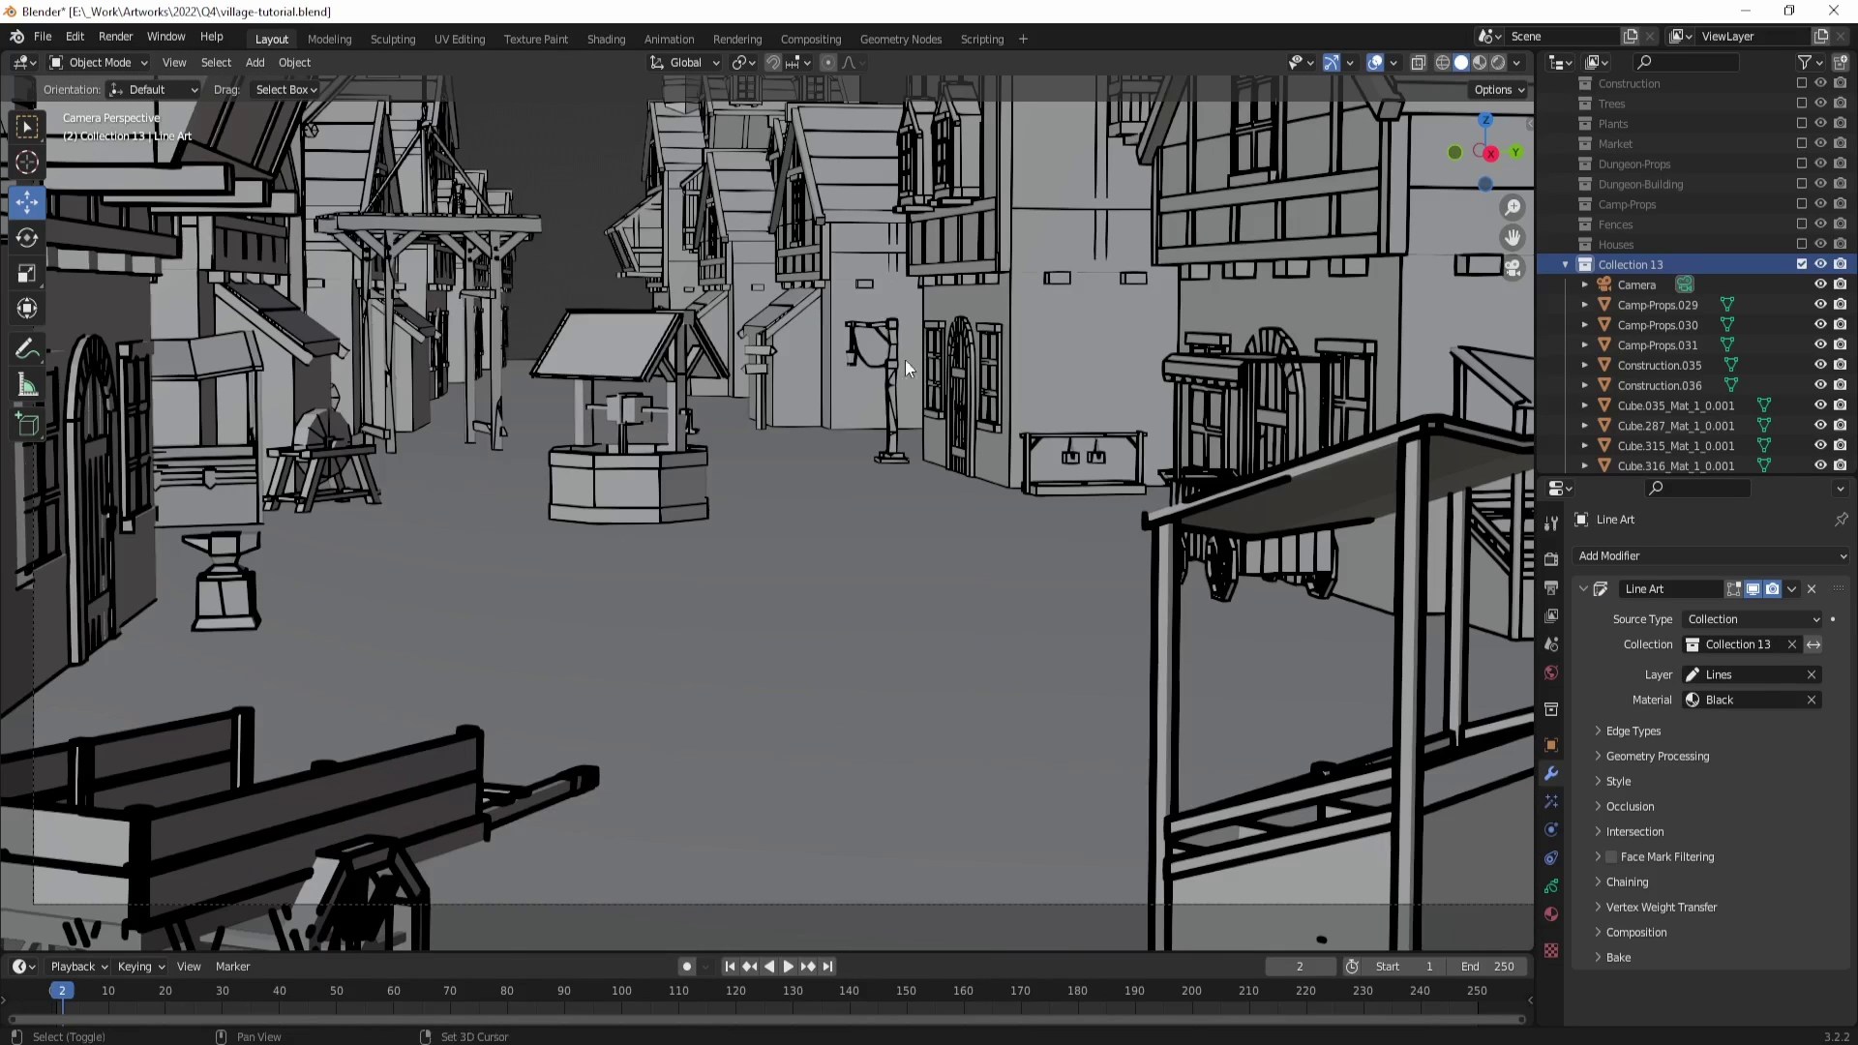
scroll(904, 360, "down", 2)
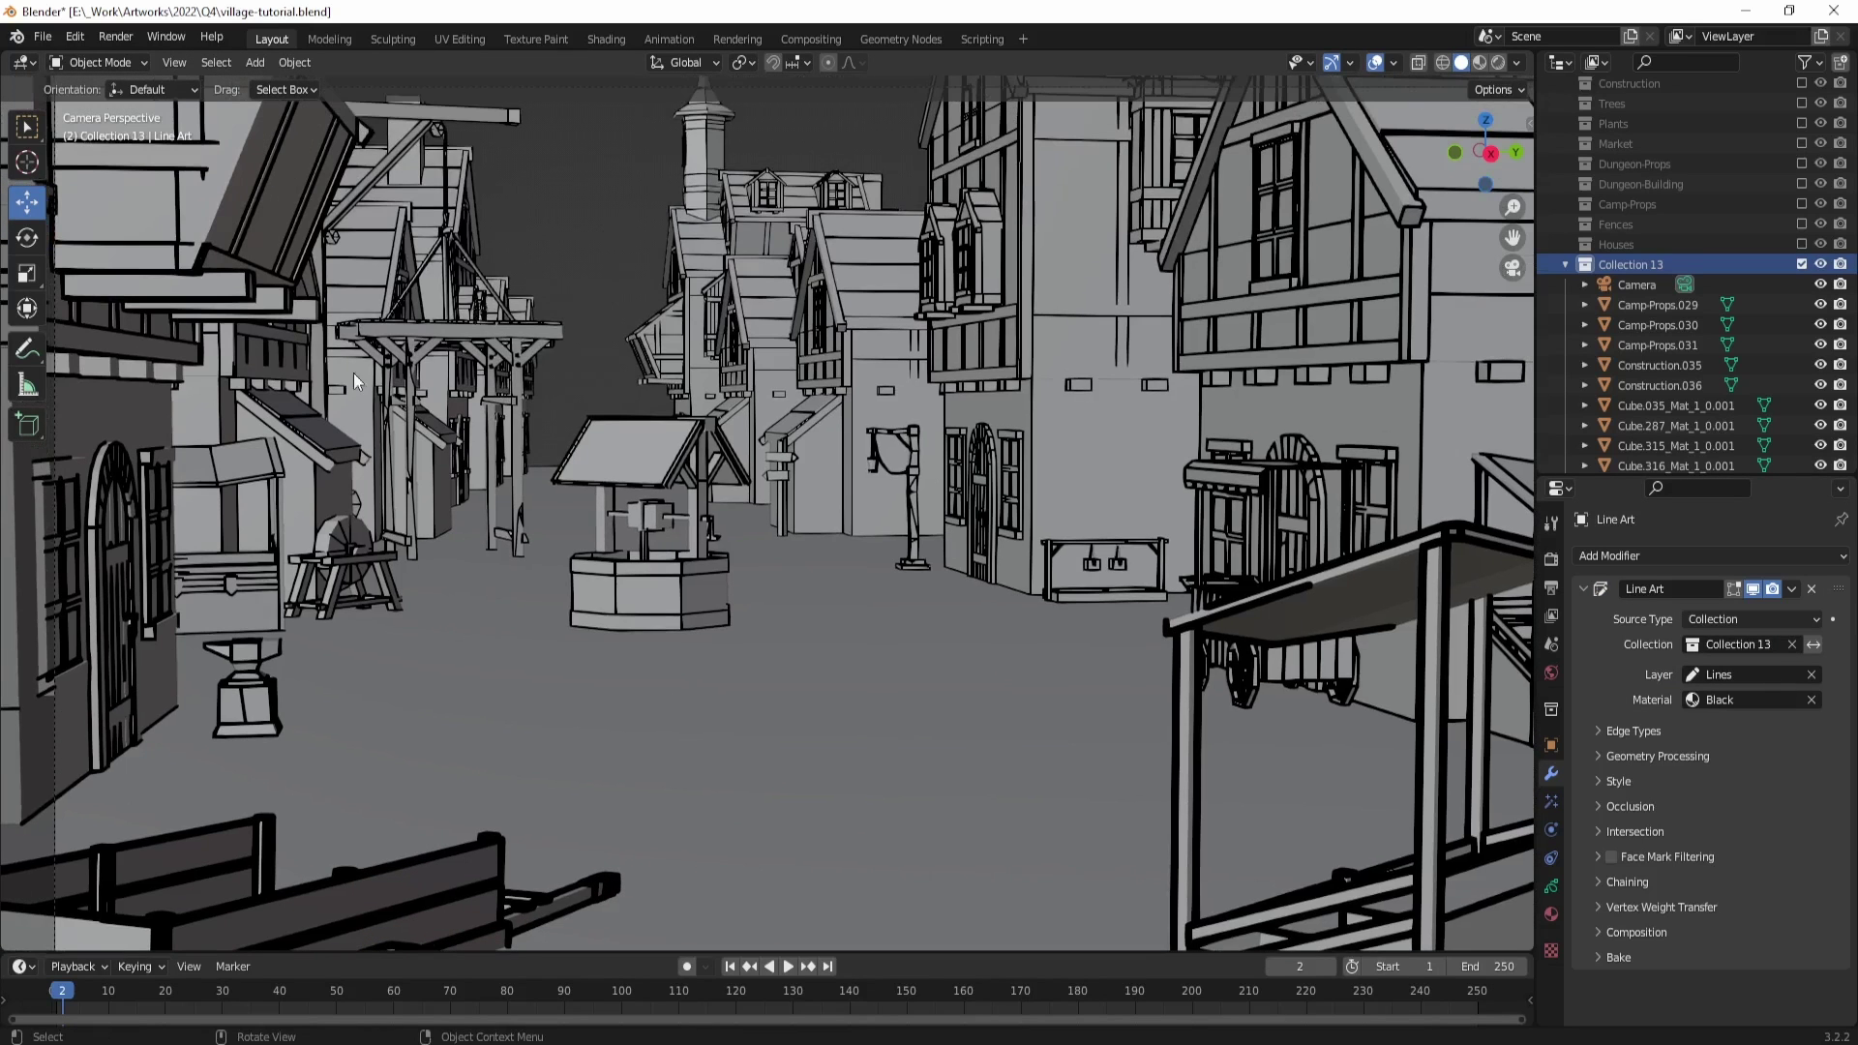
scroll(352, 374, "up", 1)
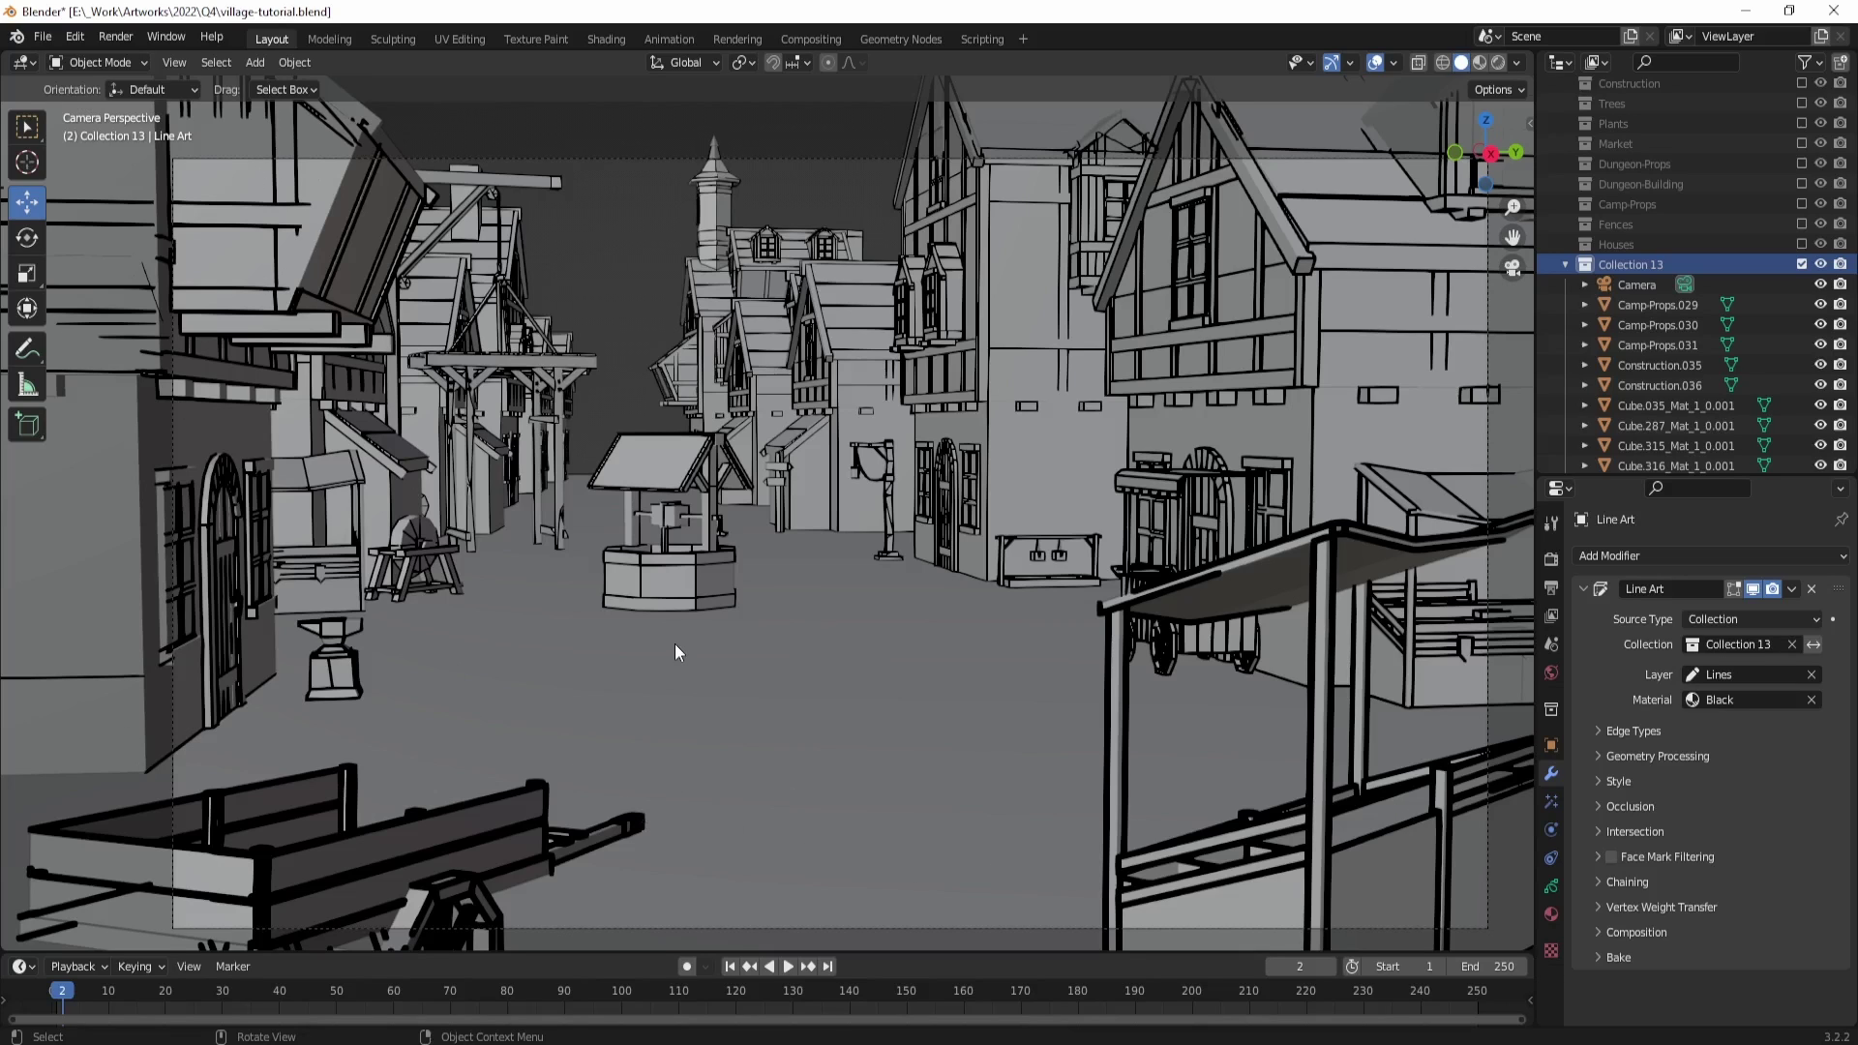
middle_click_drag(571, 490, 726, 540)
middle_click_drag(726, 540, 879, 434, "shift")
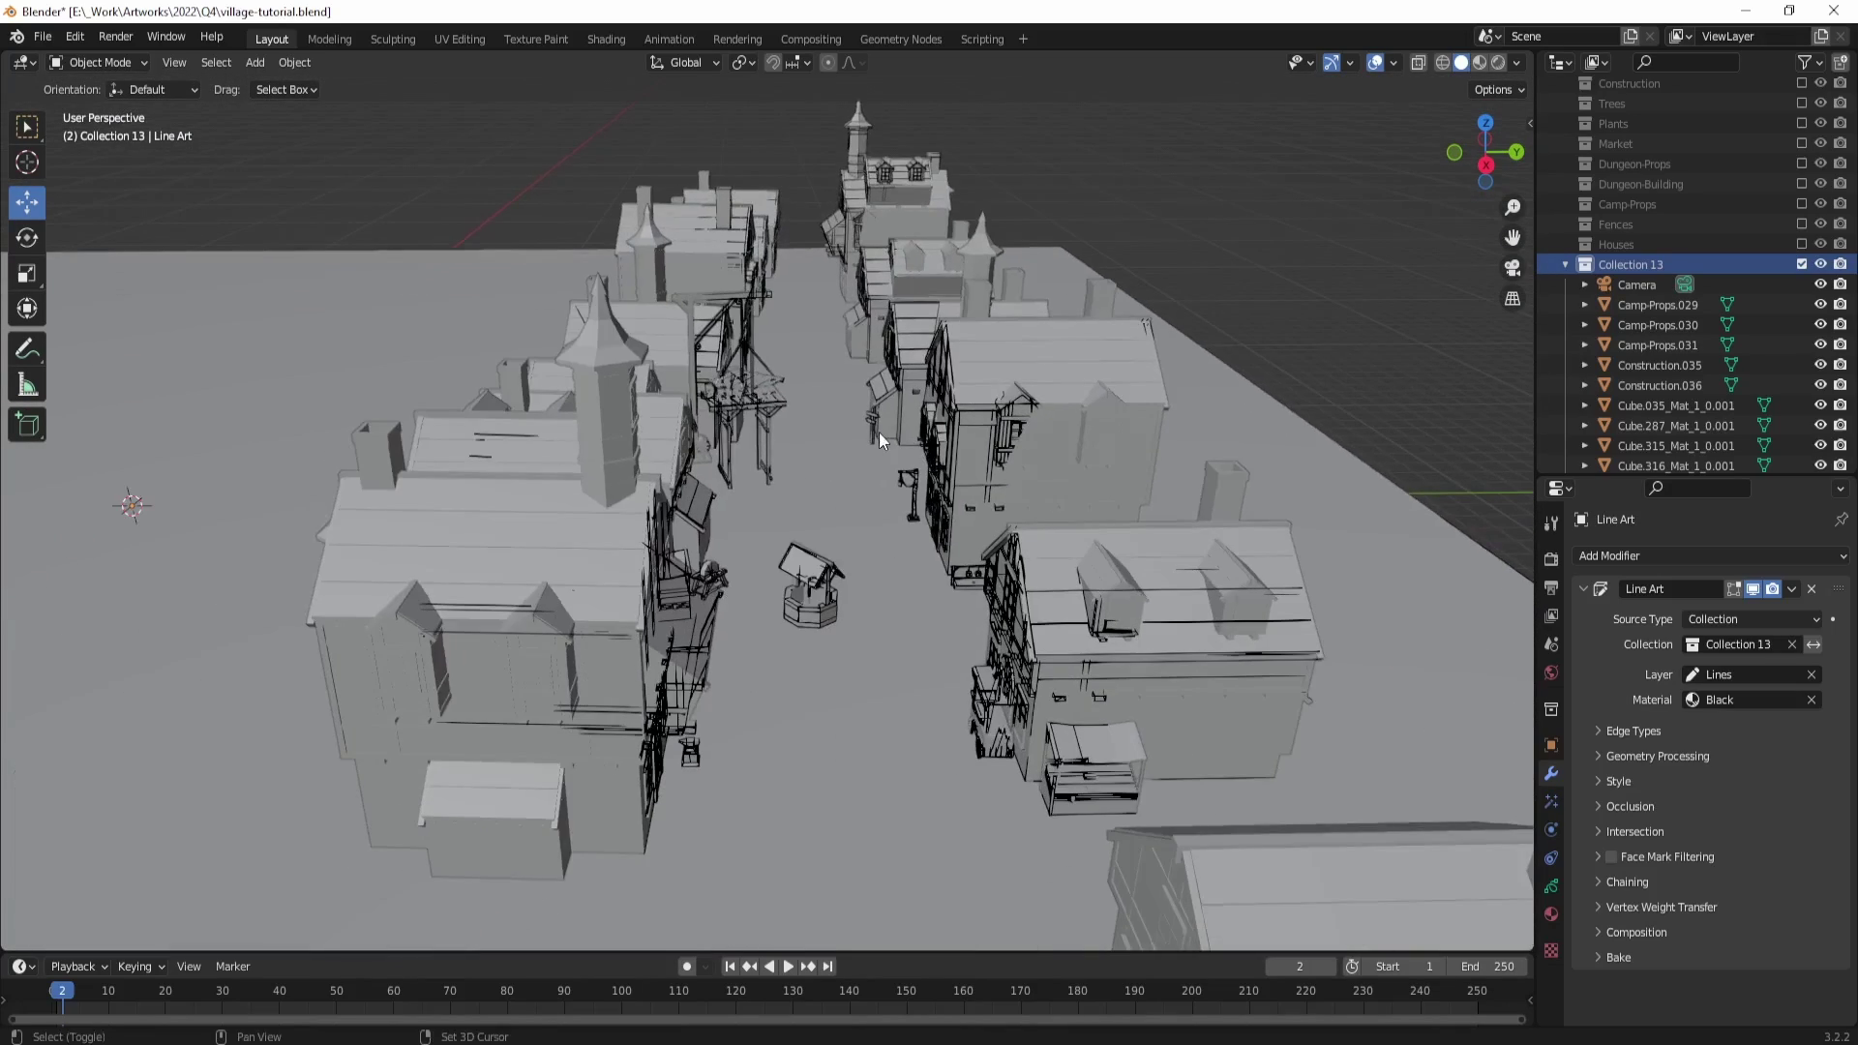
Step: Display the village street in rendered shading through the camera view
key("KP_0")
key("z")
left_click(837, 436)
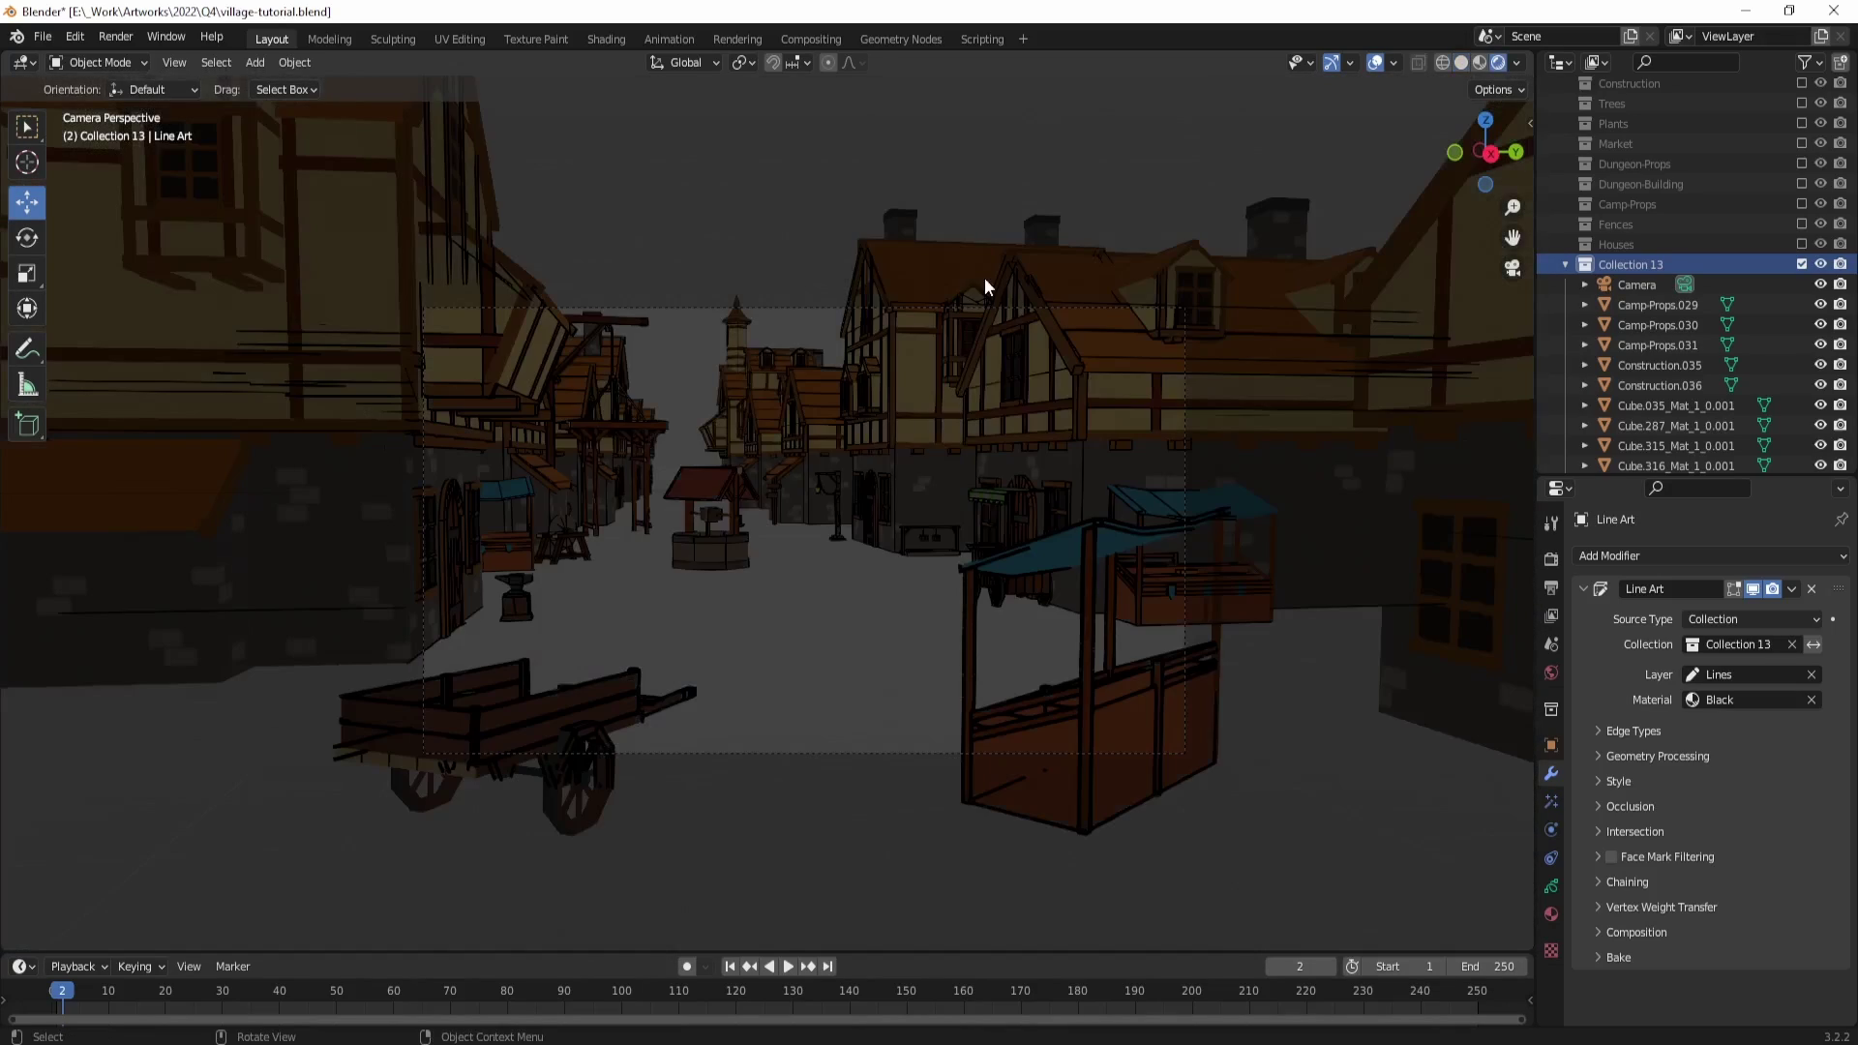
scroll(847, 287, "up", 3)
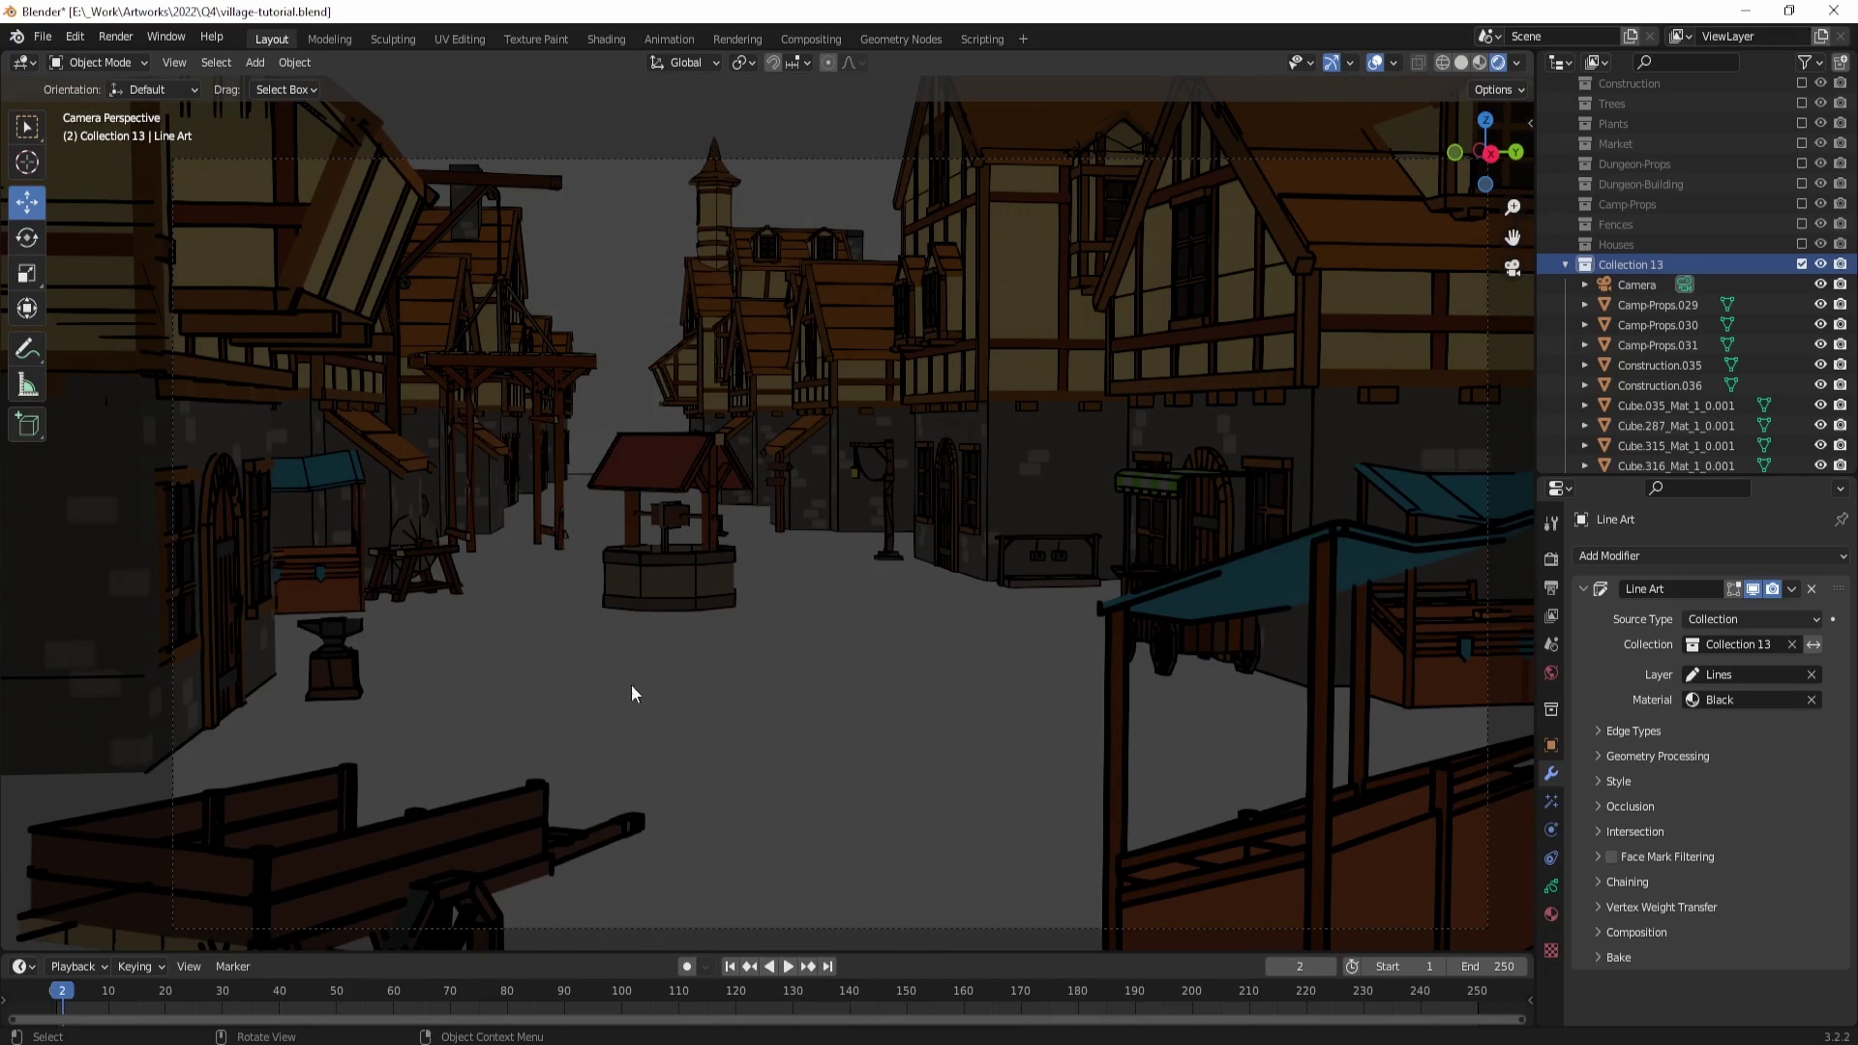
Step: Add a sun light to the scene and move it along the Y axis to about 25.4 m
middle_click_drag(1071, 745, 827, 627)
right_click(827, 627)
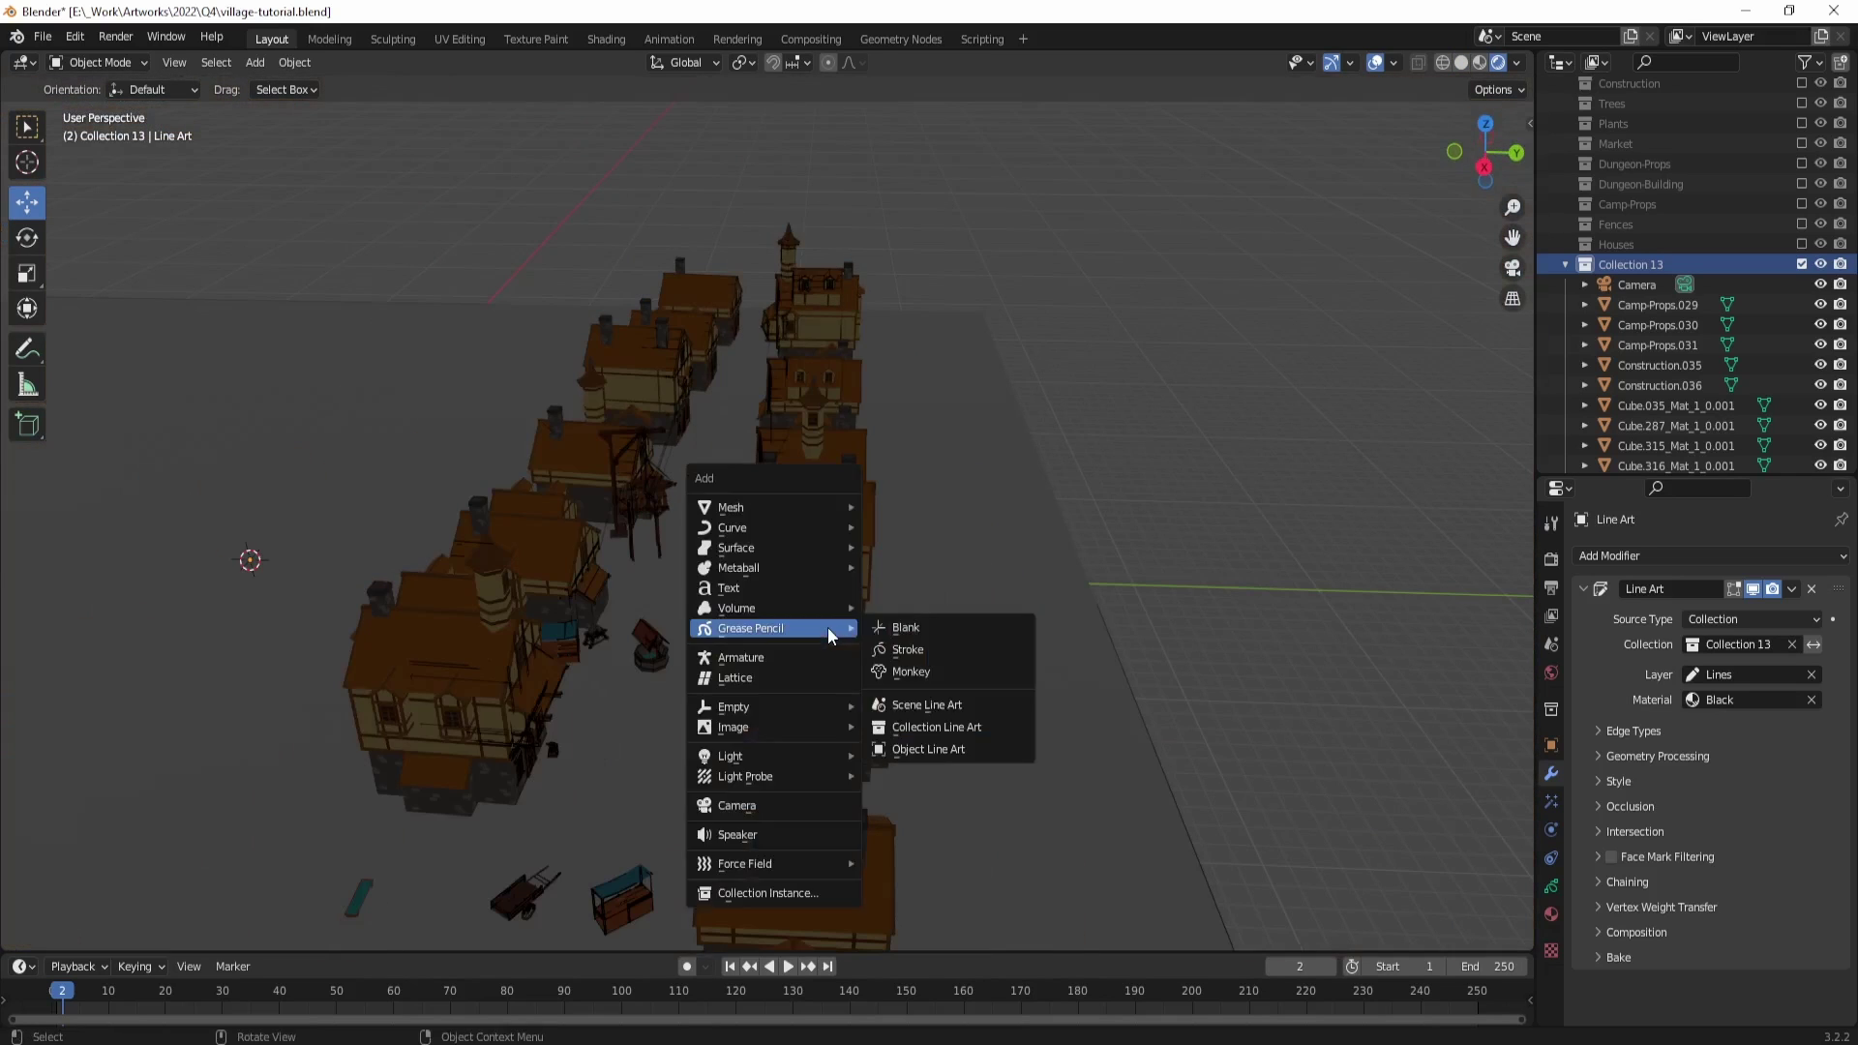
middle_click_drag(601, 573, 678, 638)
key("shift+a")
mouse_move(708, 613)
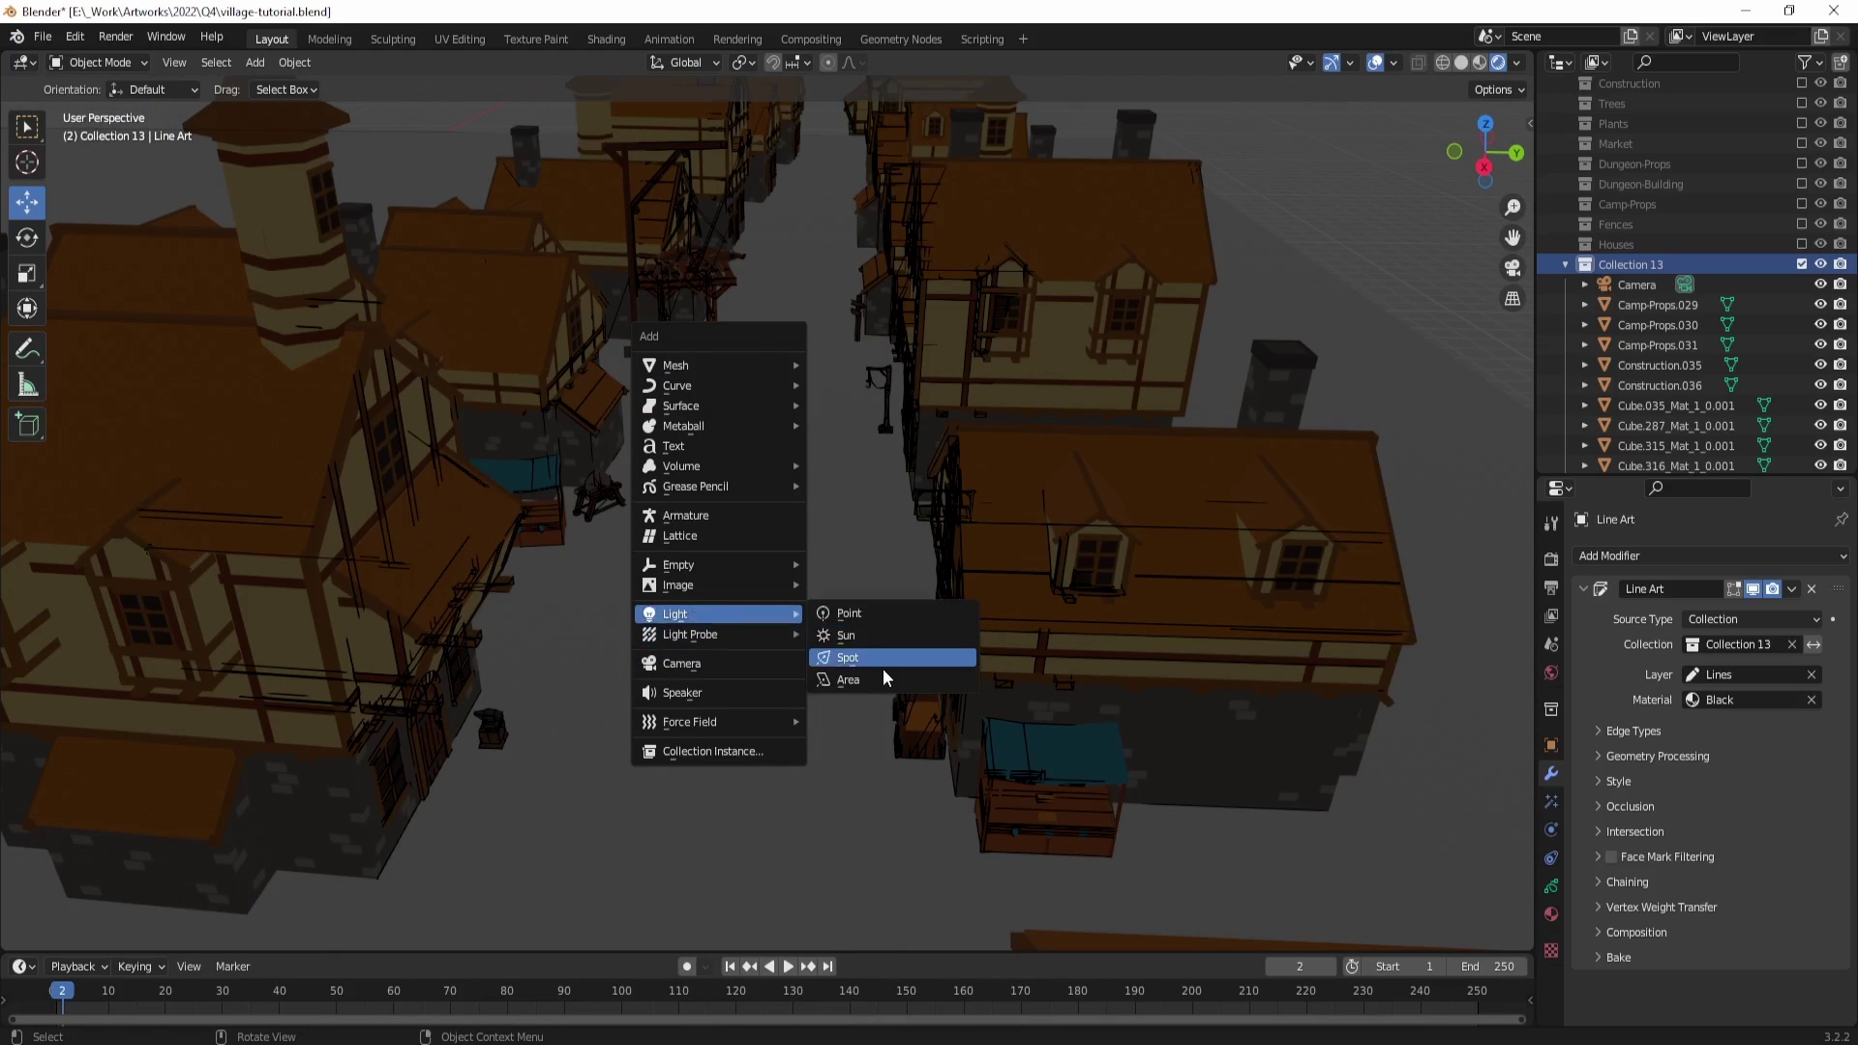
left_click(871, 637)
scroll(870, 640, "down", 1)
key("g")
key("y")
left_click(933, 649)
scroll(933, 649, "up", 4)
key("KP_0")
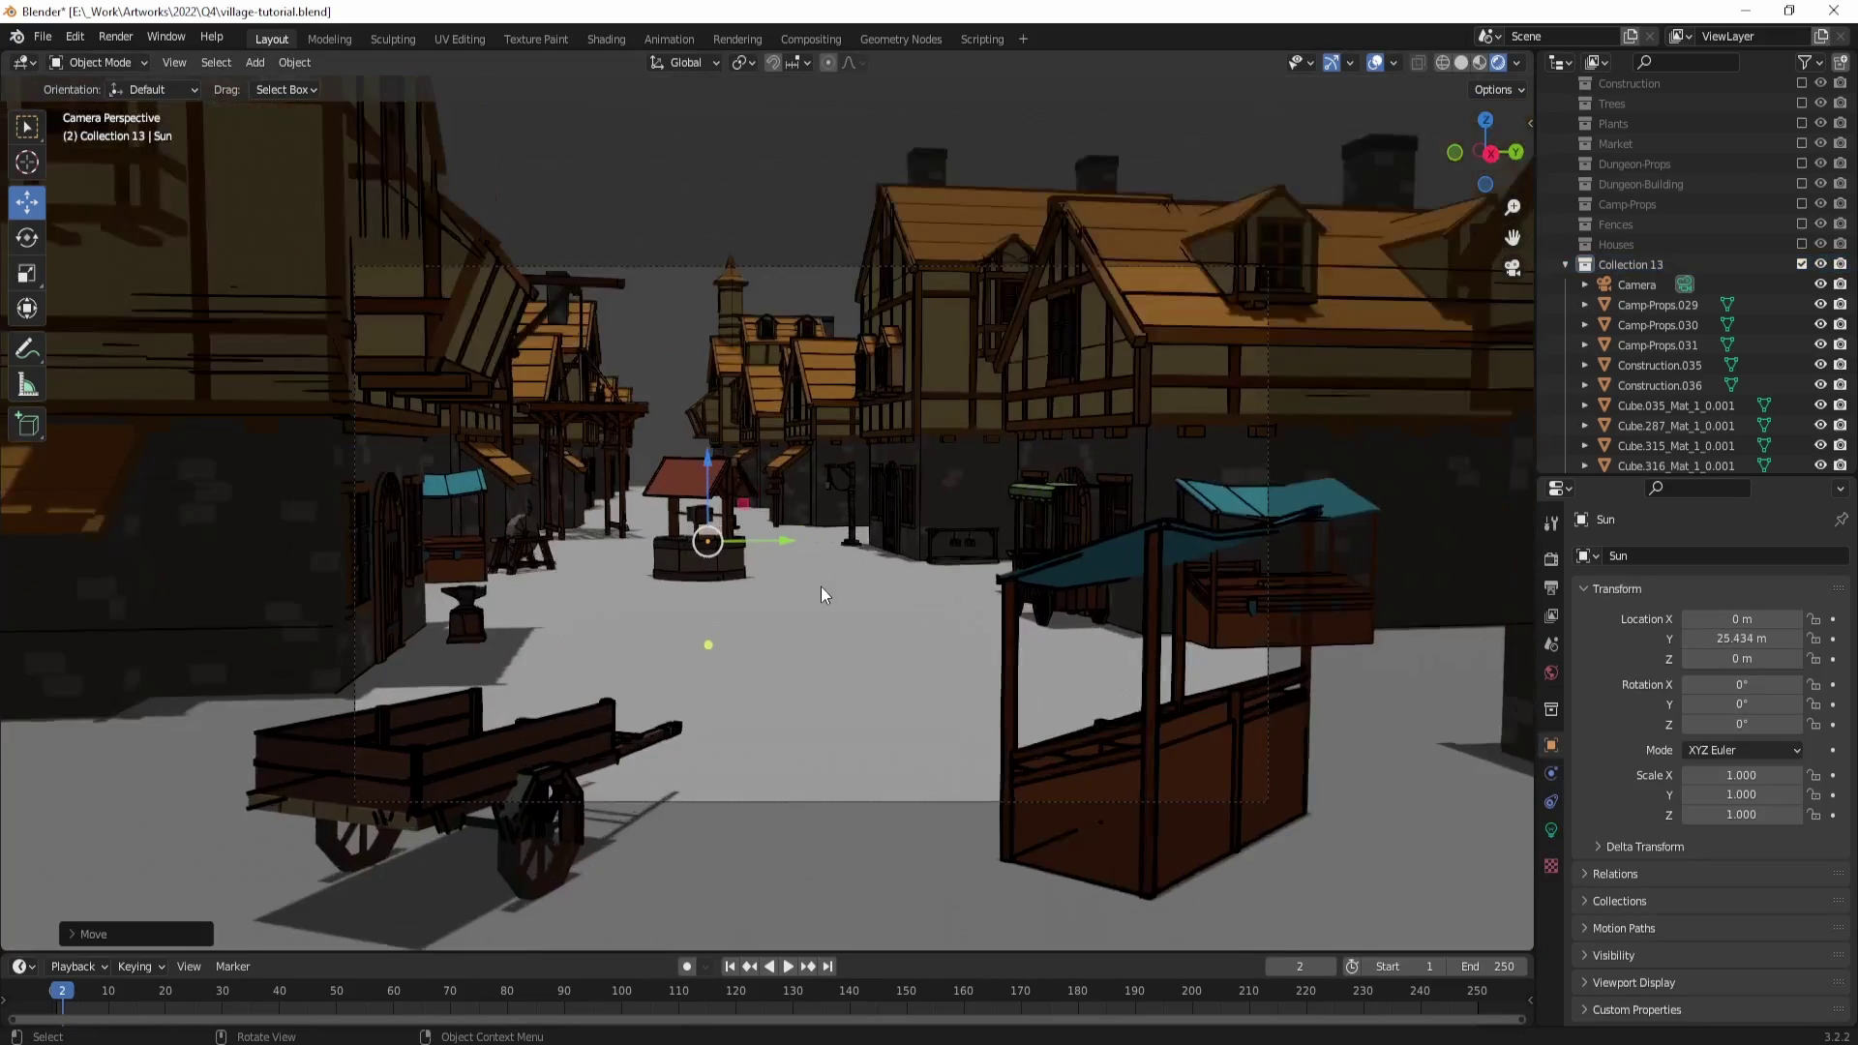
Step: Reposition the sun light between the houses at about X 8.25 m, Y 30.51 m
middle_click_drag(820, 586, 840, 716)
key("g")
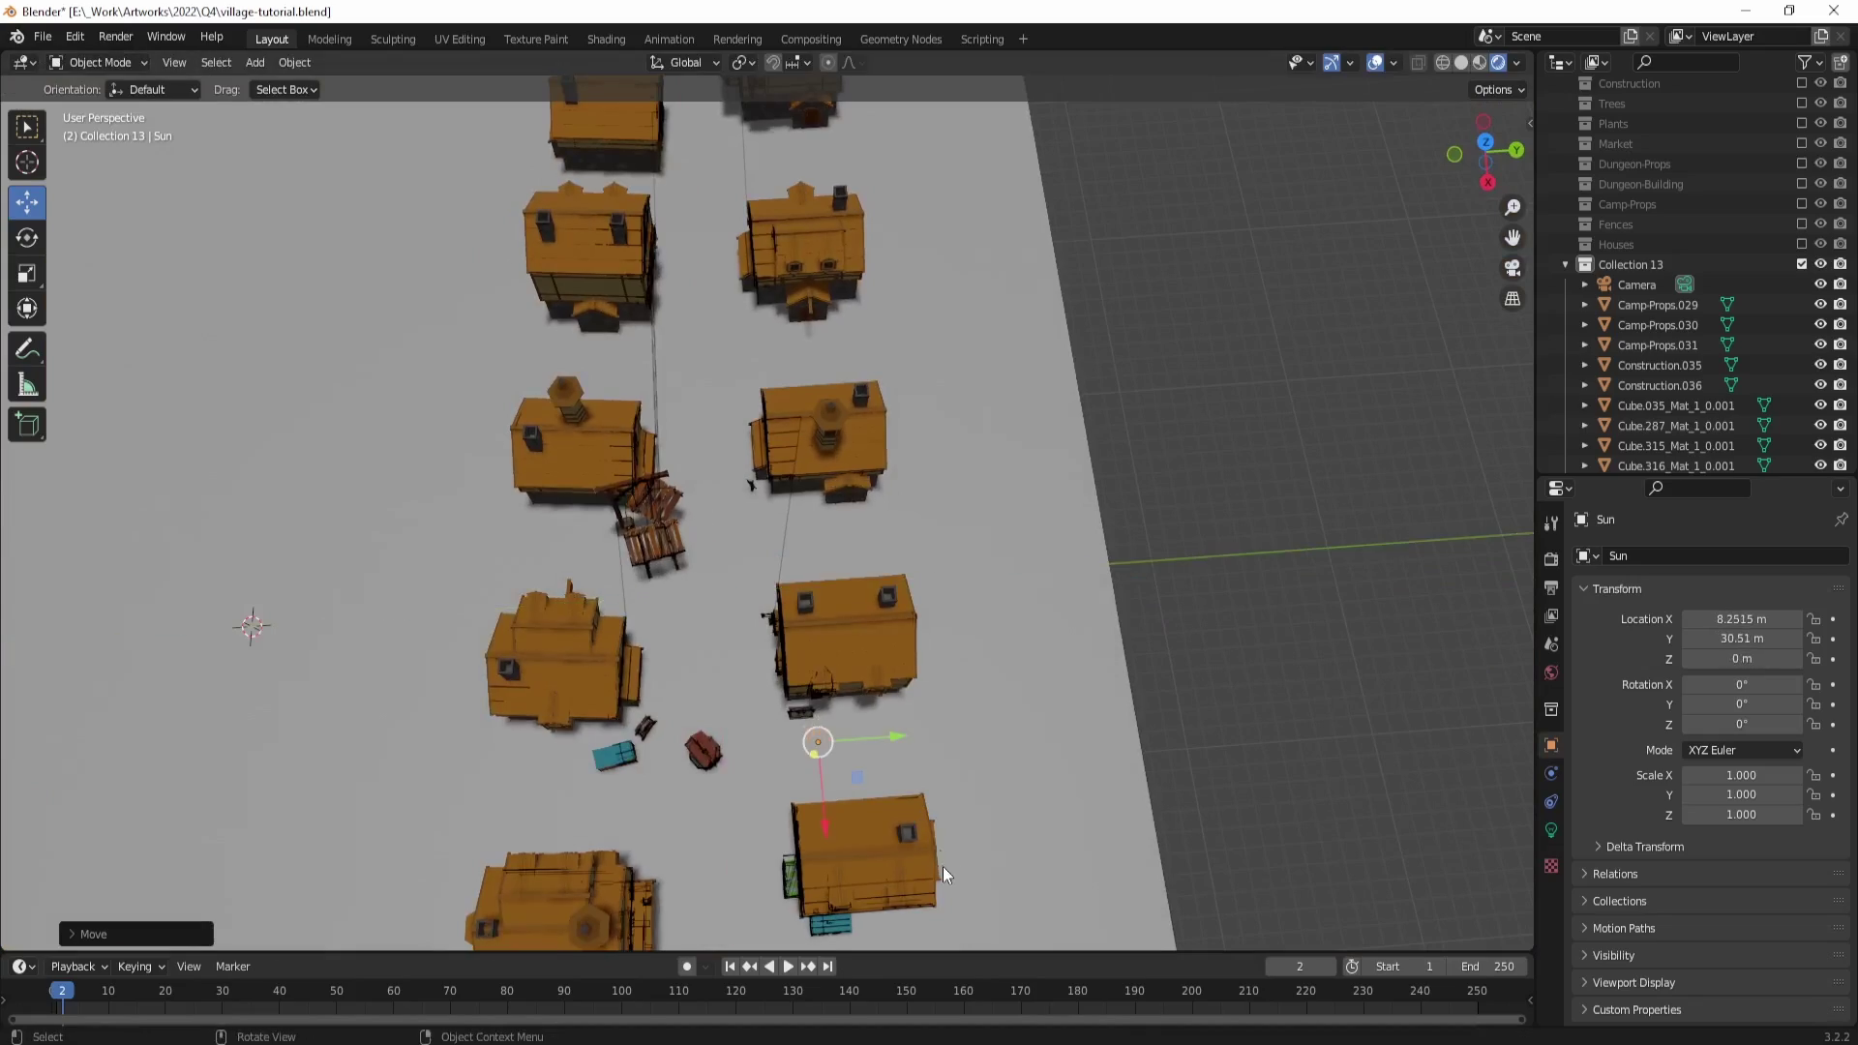
left_click(943, 867)
Step: In the right orthographic view, rotate the sun to about -37.4° on X and move it upward
middle_click_drag(943, 867, 961, 576)
scroll(940, 674, "up", 3)
key("KP_3")
key("r")
left_click(978, 604)
key("g")
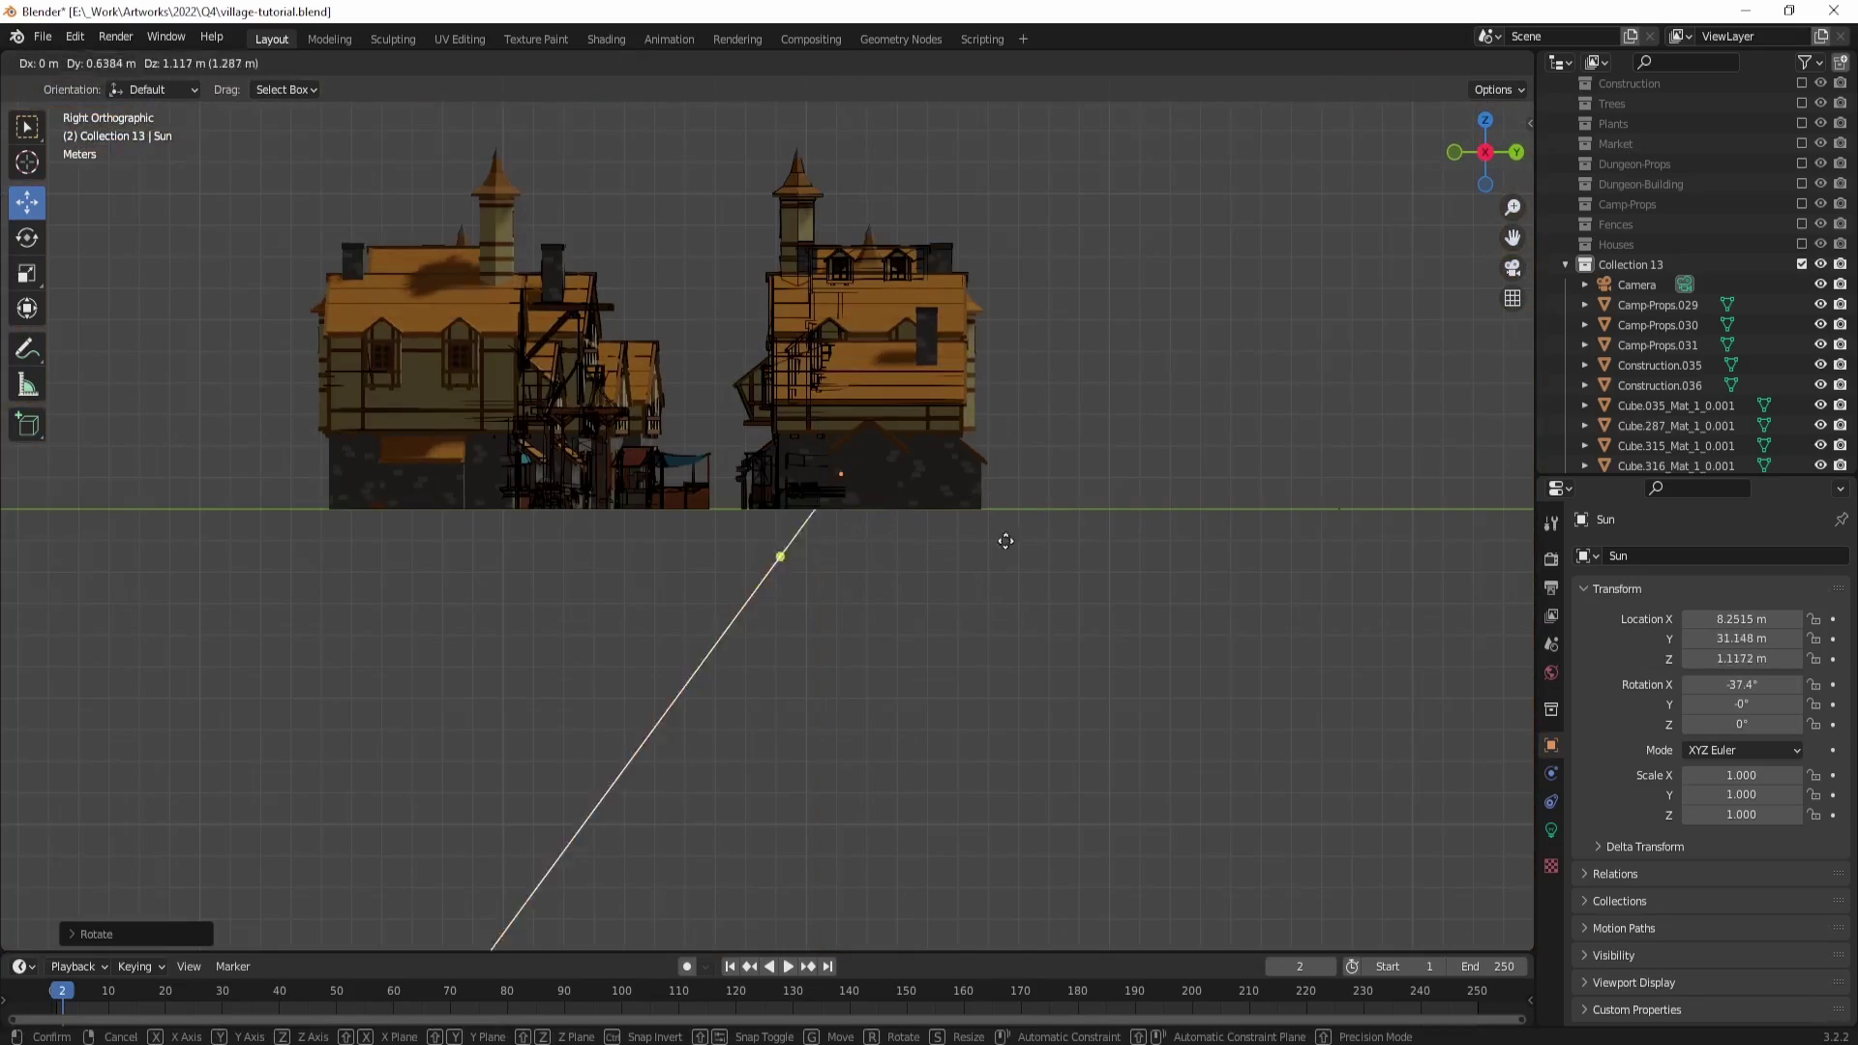
left_click(1018, 409)
Step: Set the sun's strength to 1.750 and give its light a warm colour tint
key("grave")
middle_click_drag(1018, 409, 791, 618)
left_click(792, 619)
left_click(791, 618)
left_click(1551, 830)
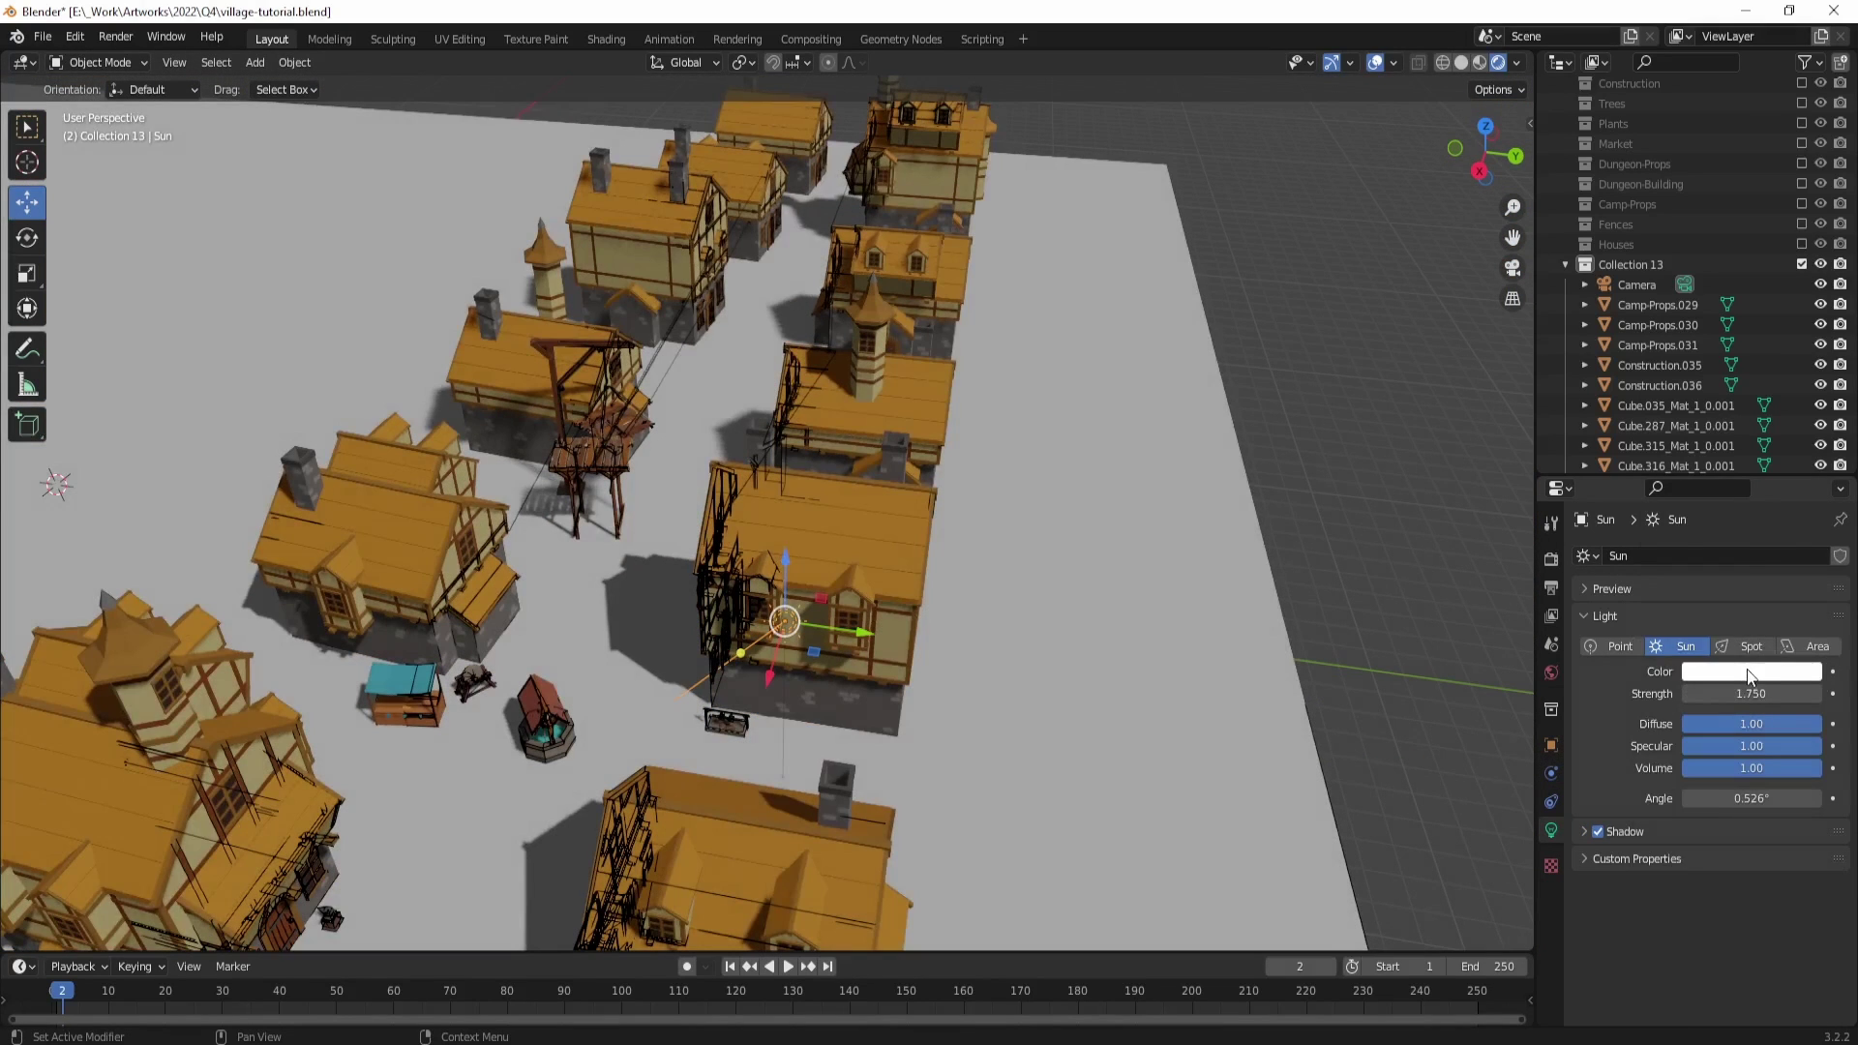
left_click(1747, 672)
left_click_drag(1711, 491, 1717, 485)
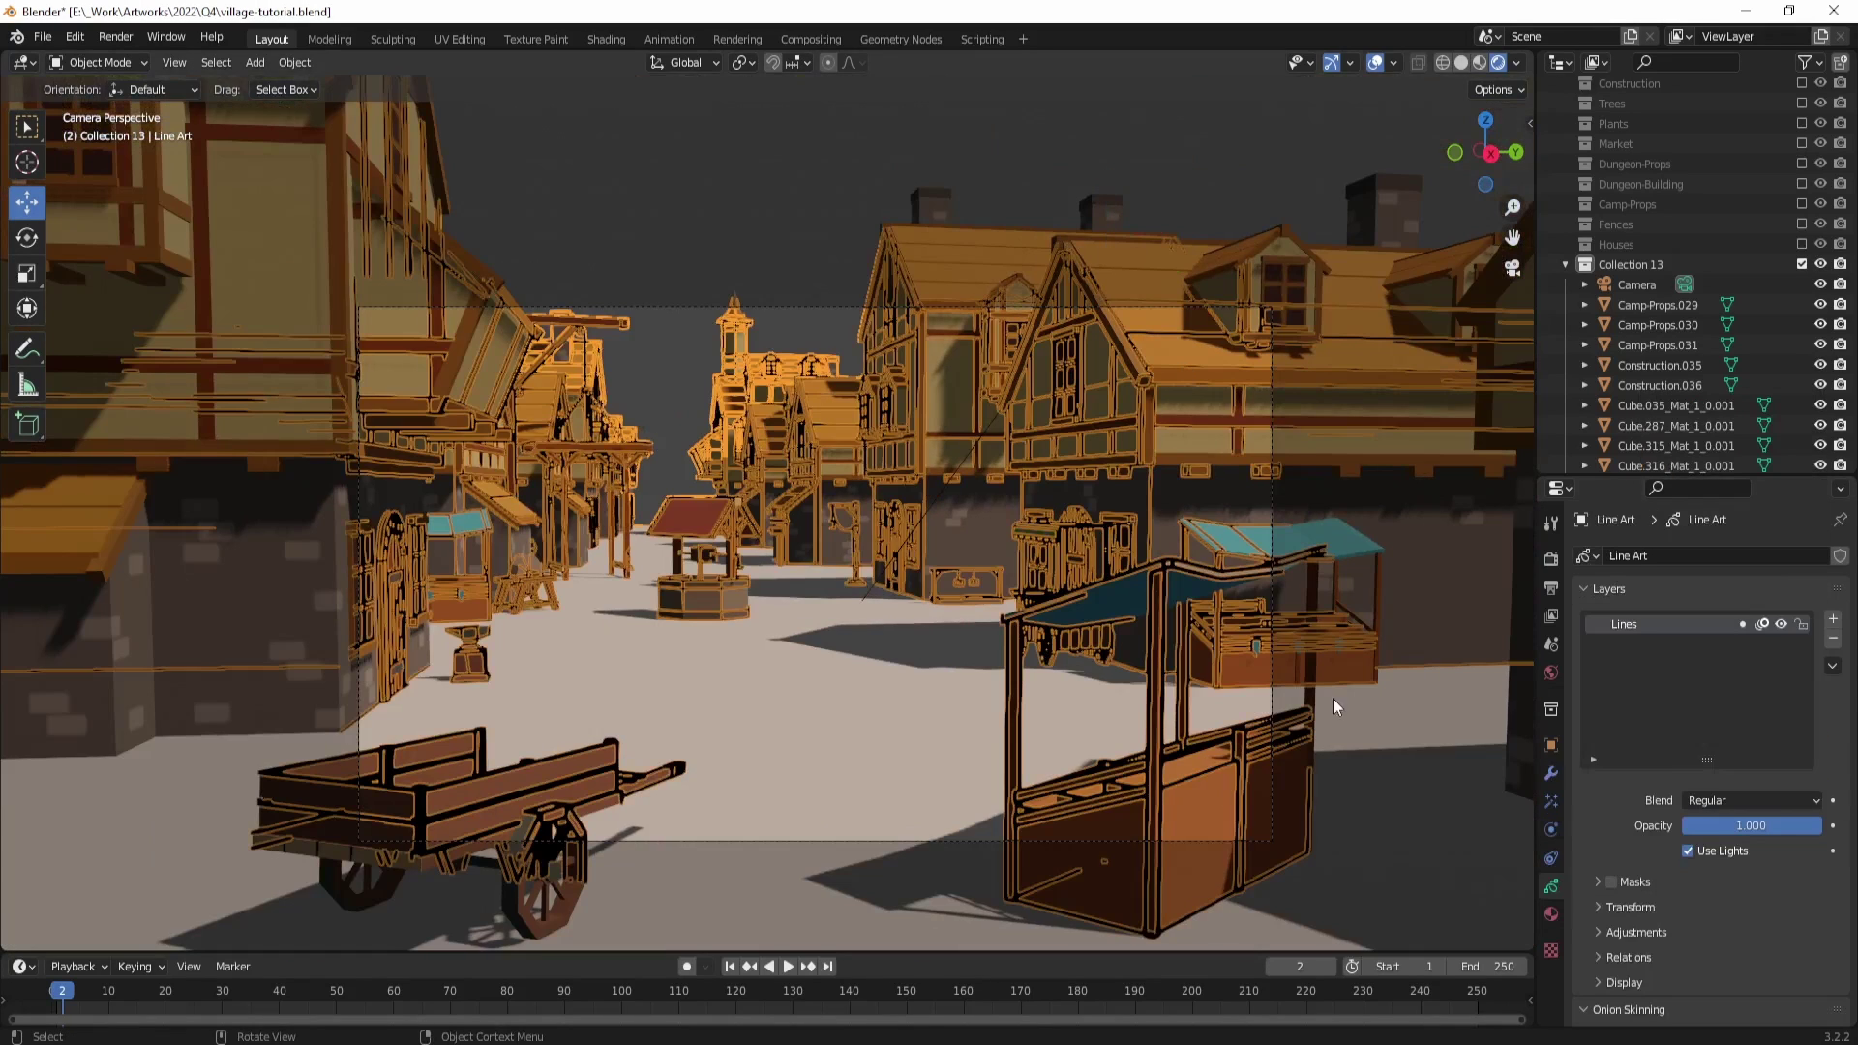
Step: Clear the Line Art selection and save the blend file
left_click(693, 383)
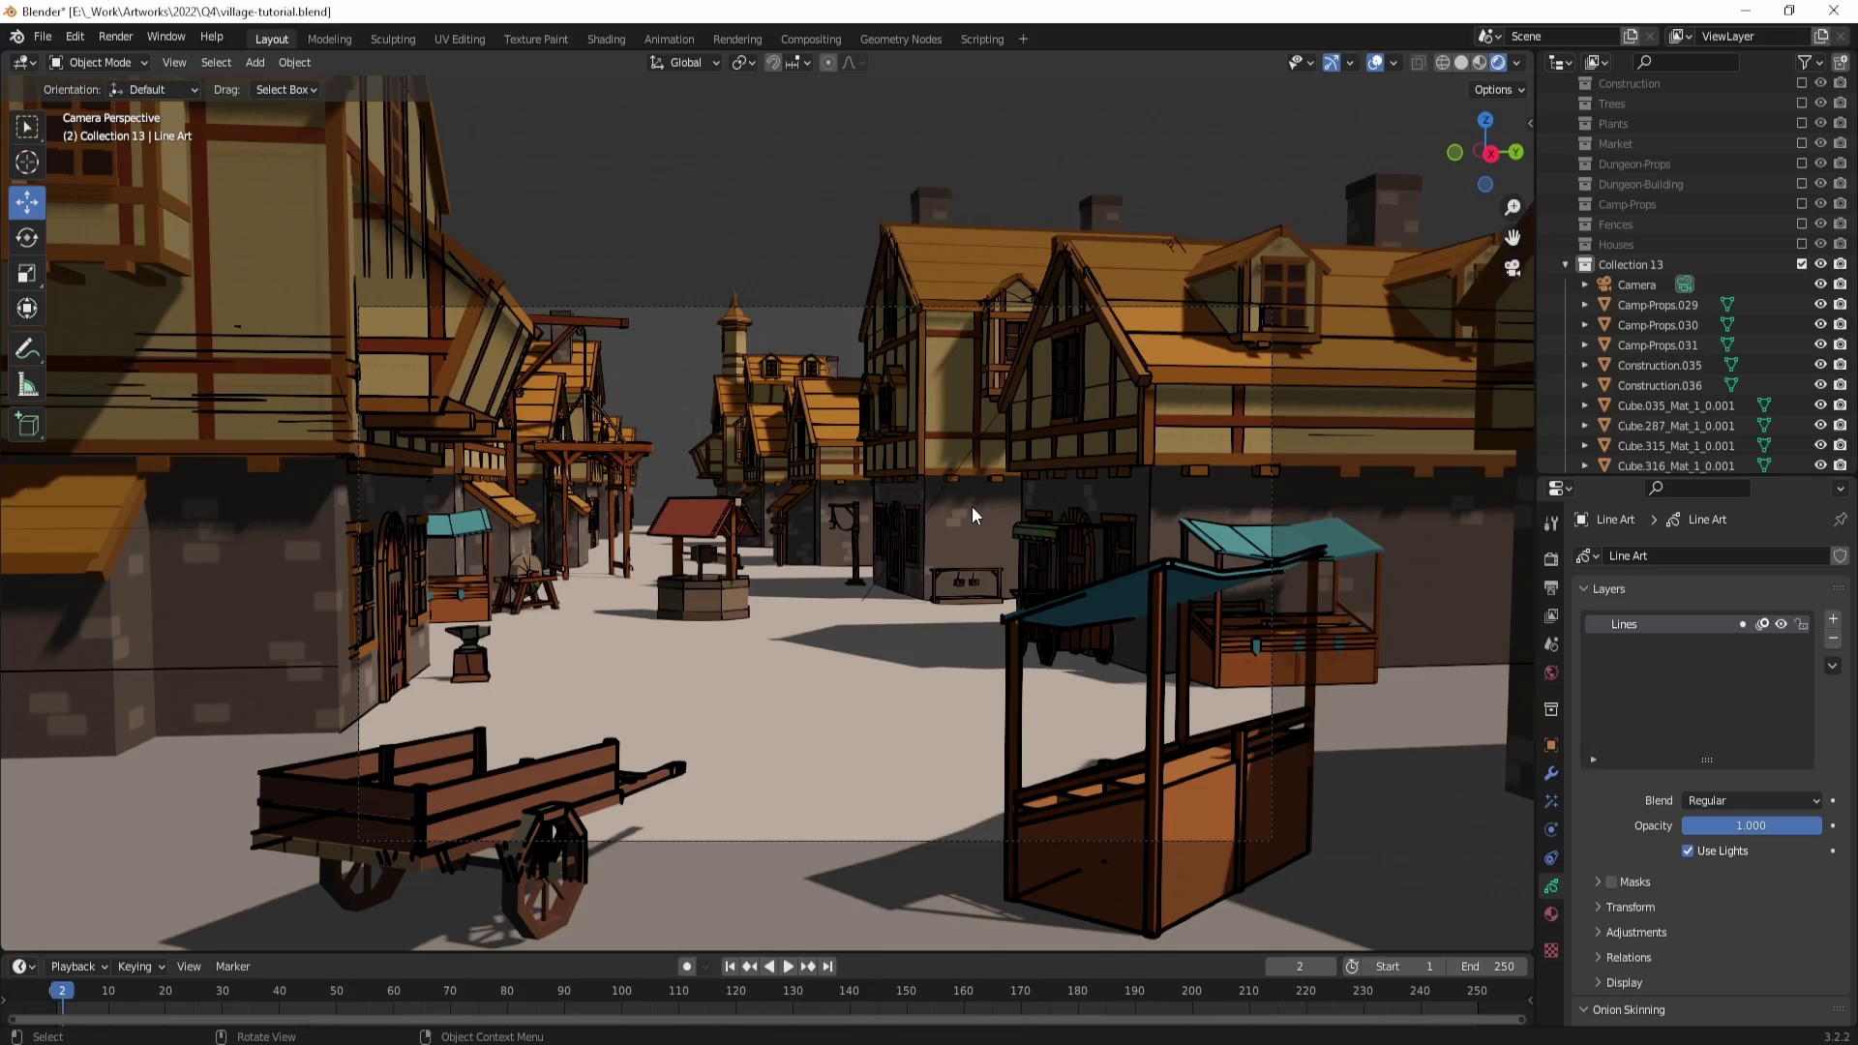
key("KP_0")
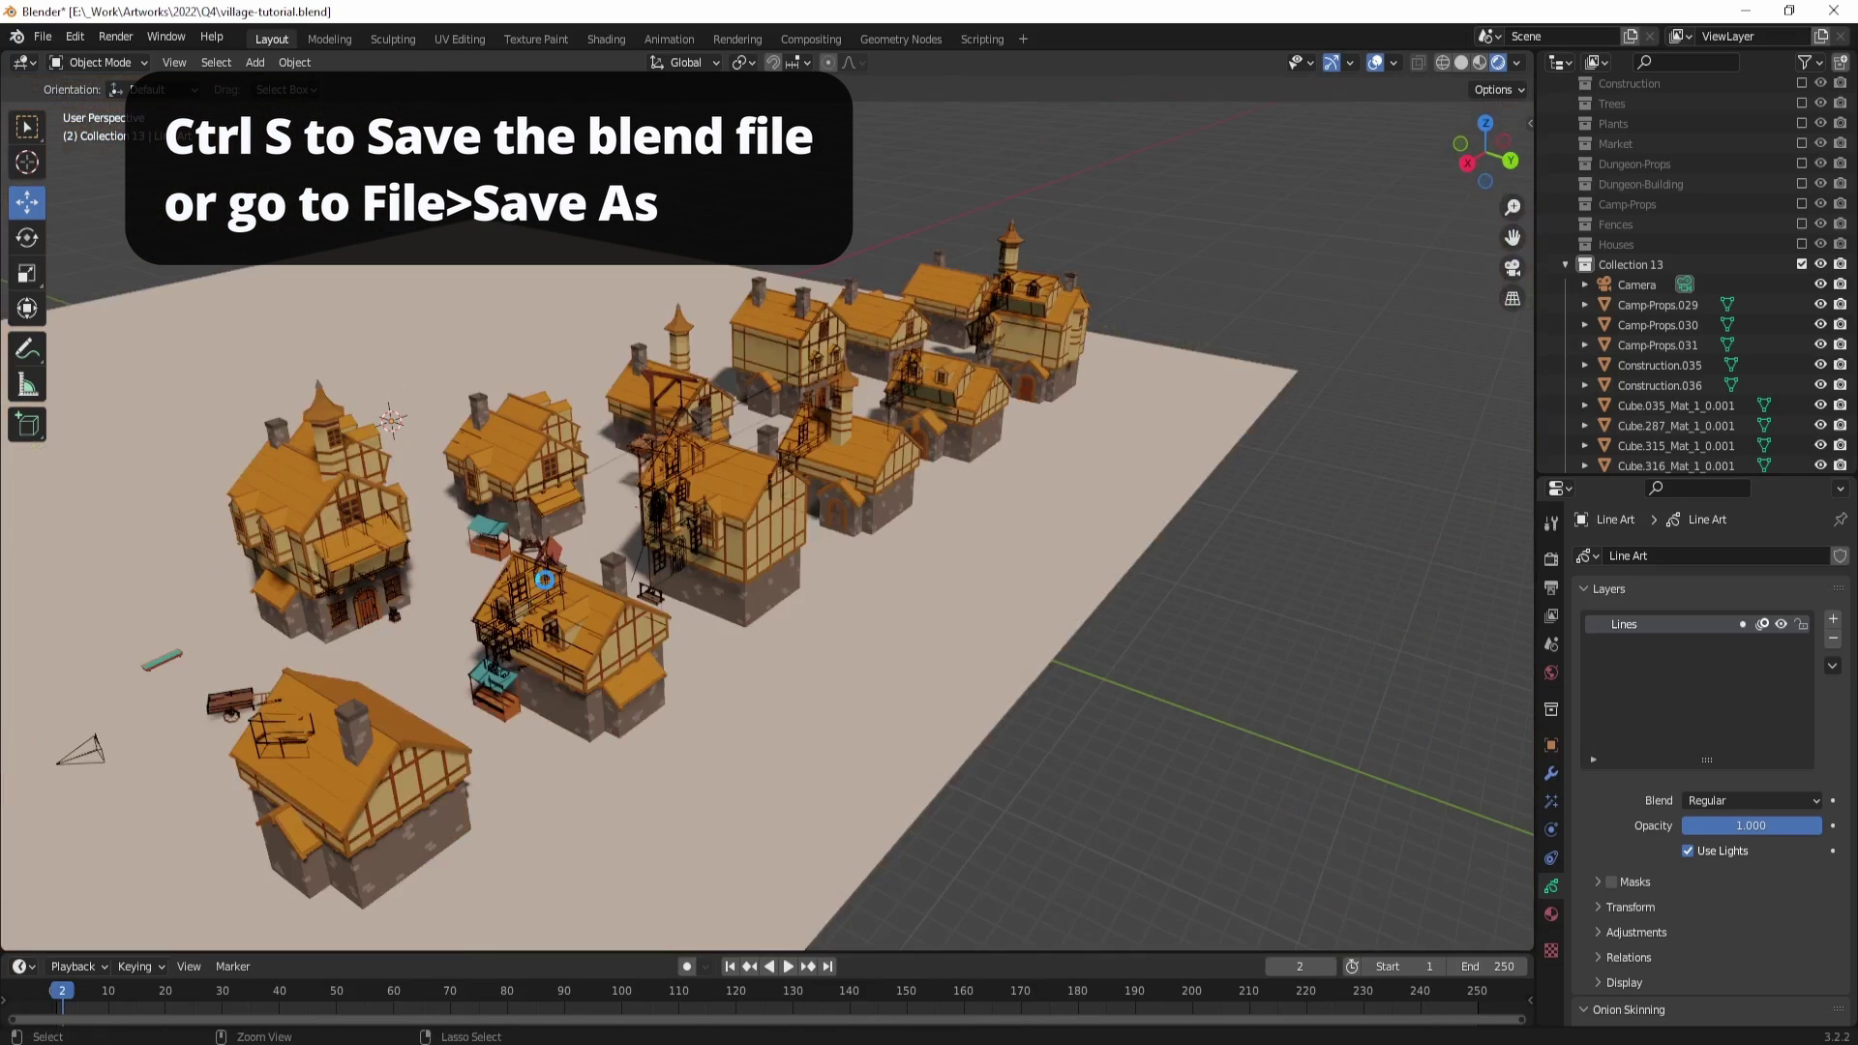
key("ctrl+s")
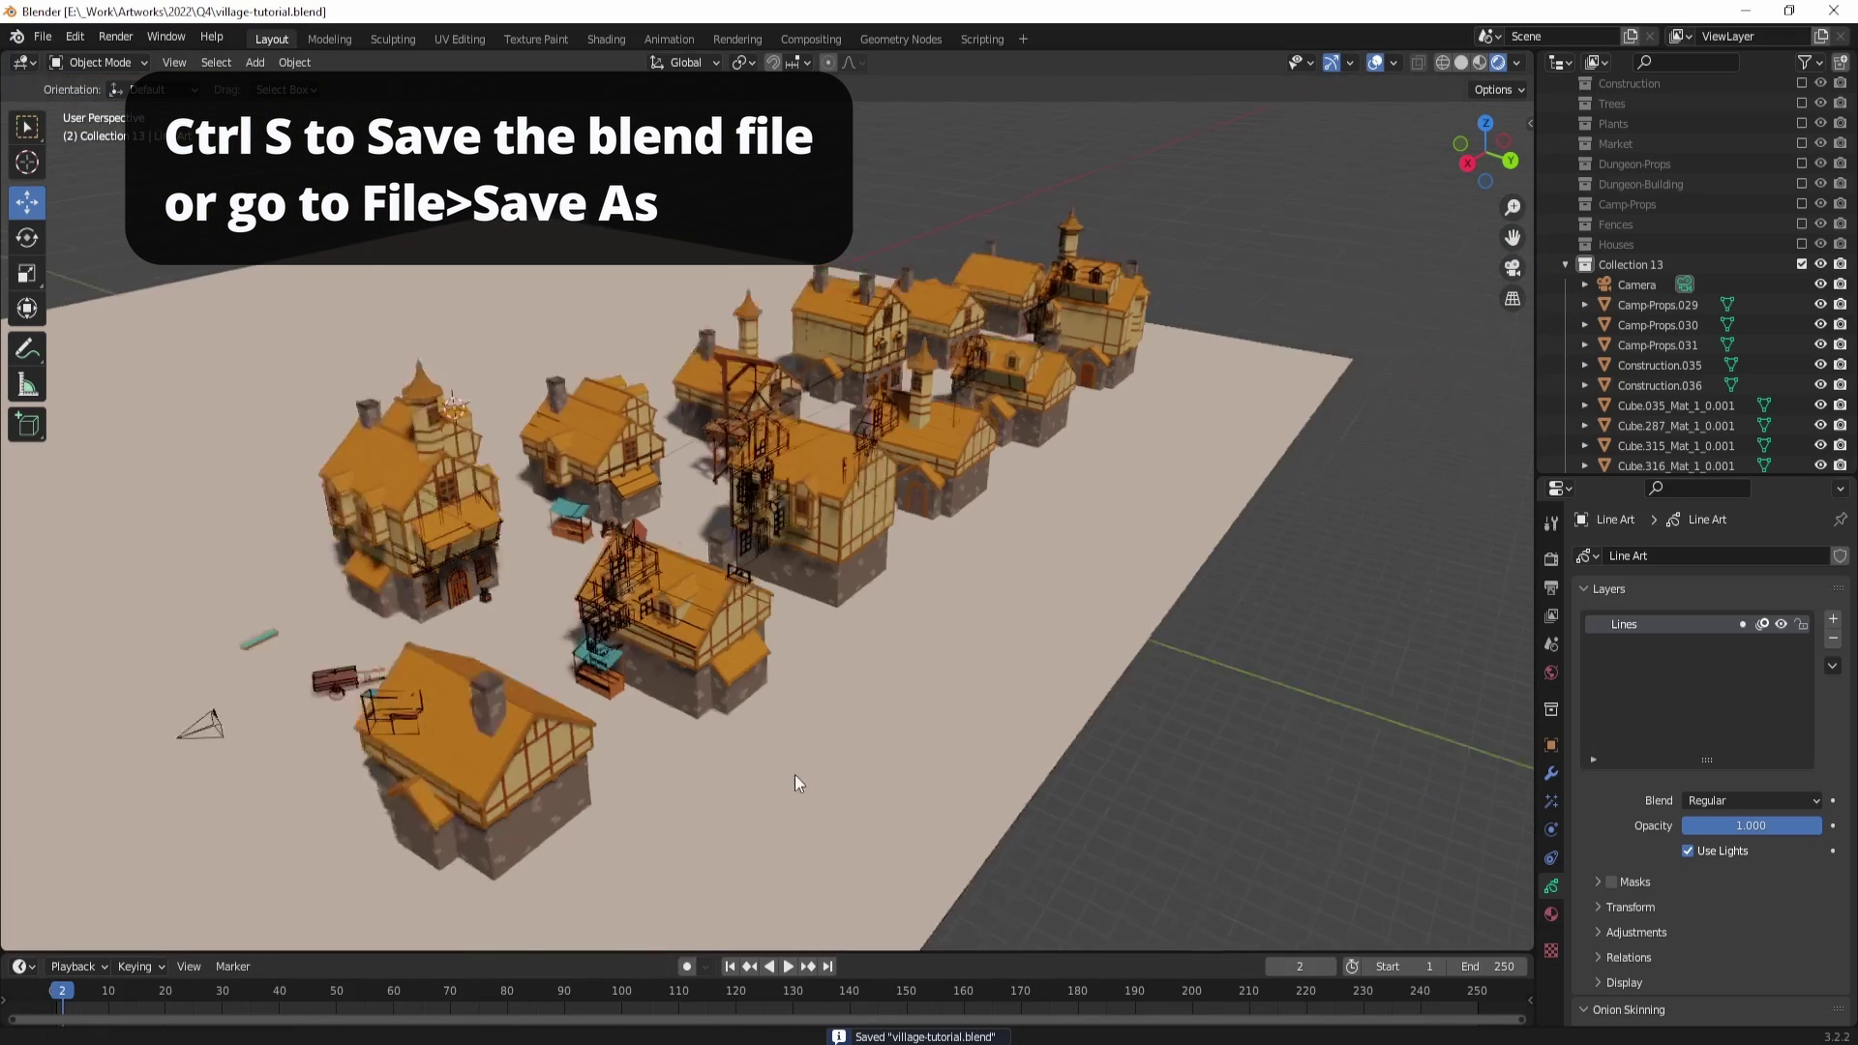
Step: Render a still image of the street from the camera, and close the render window after viewing it
key("KP_0")
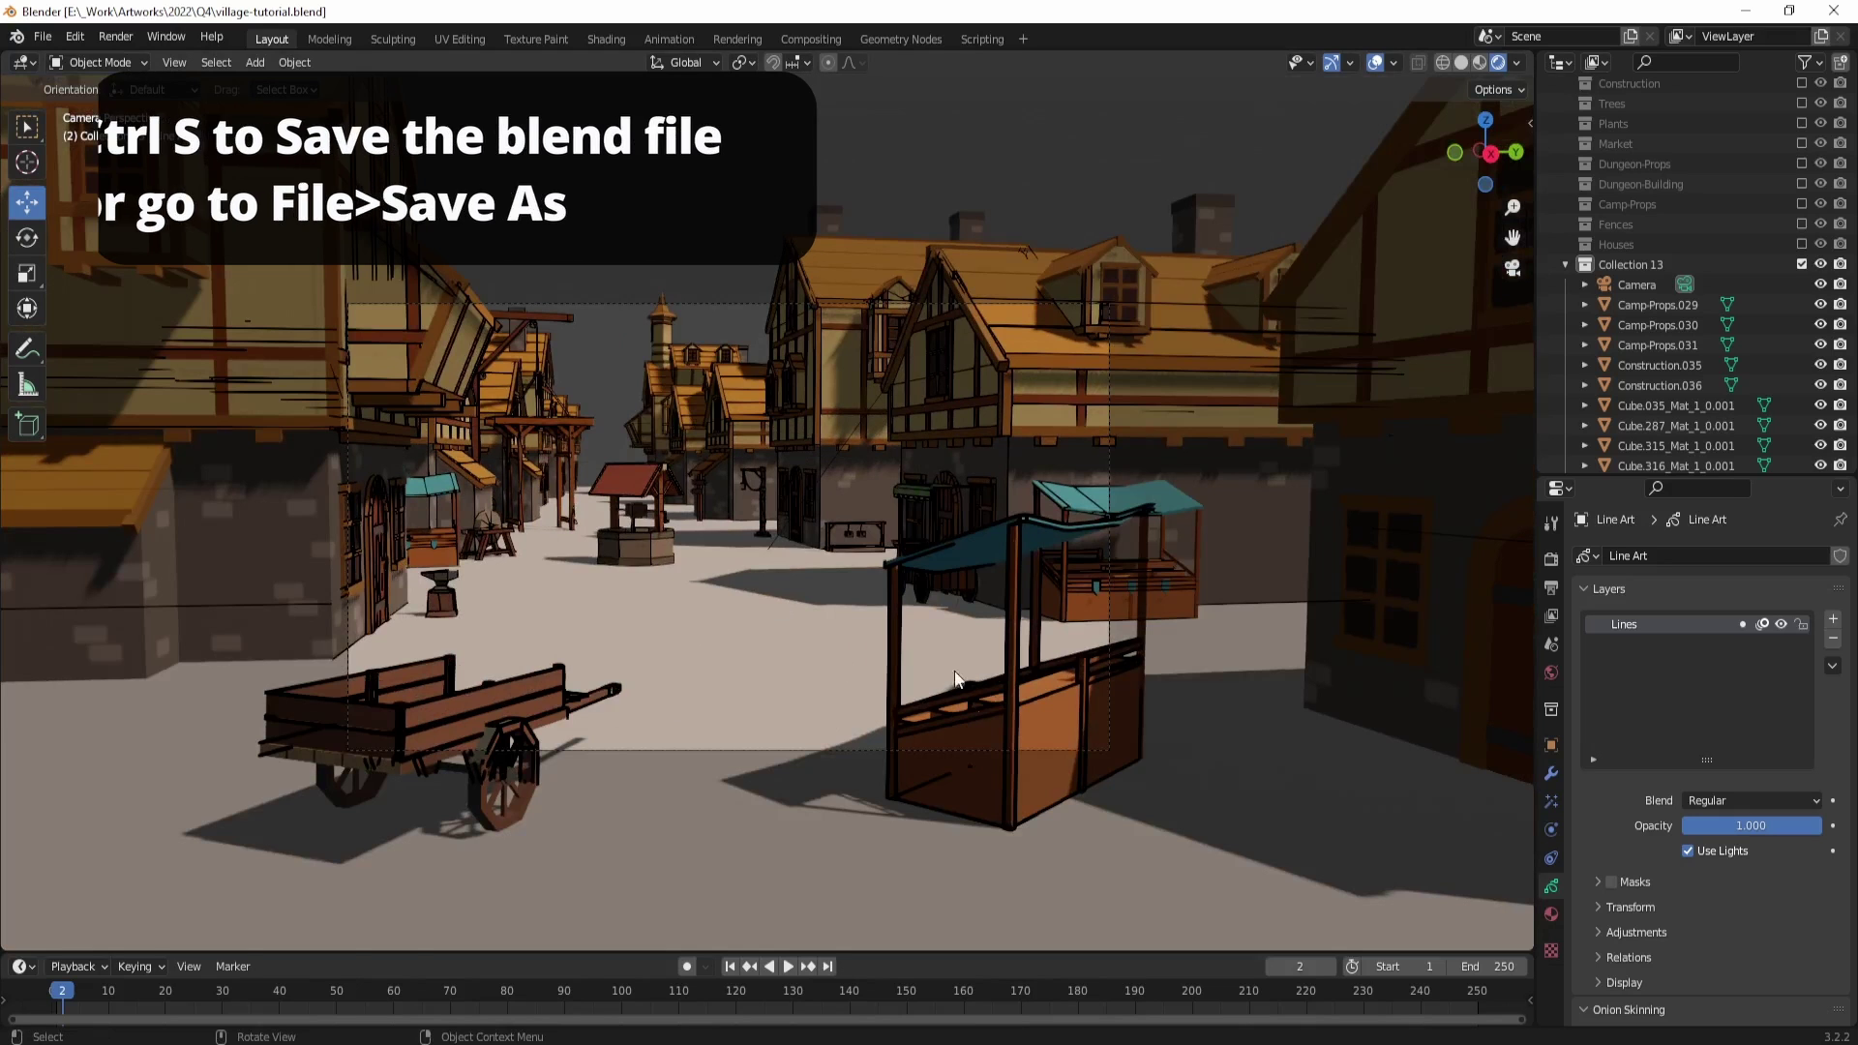
scroll(954, 670, "up", 3)
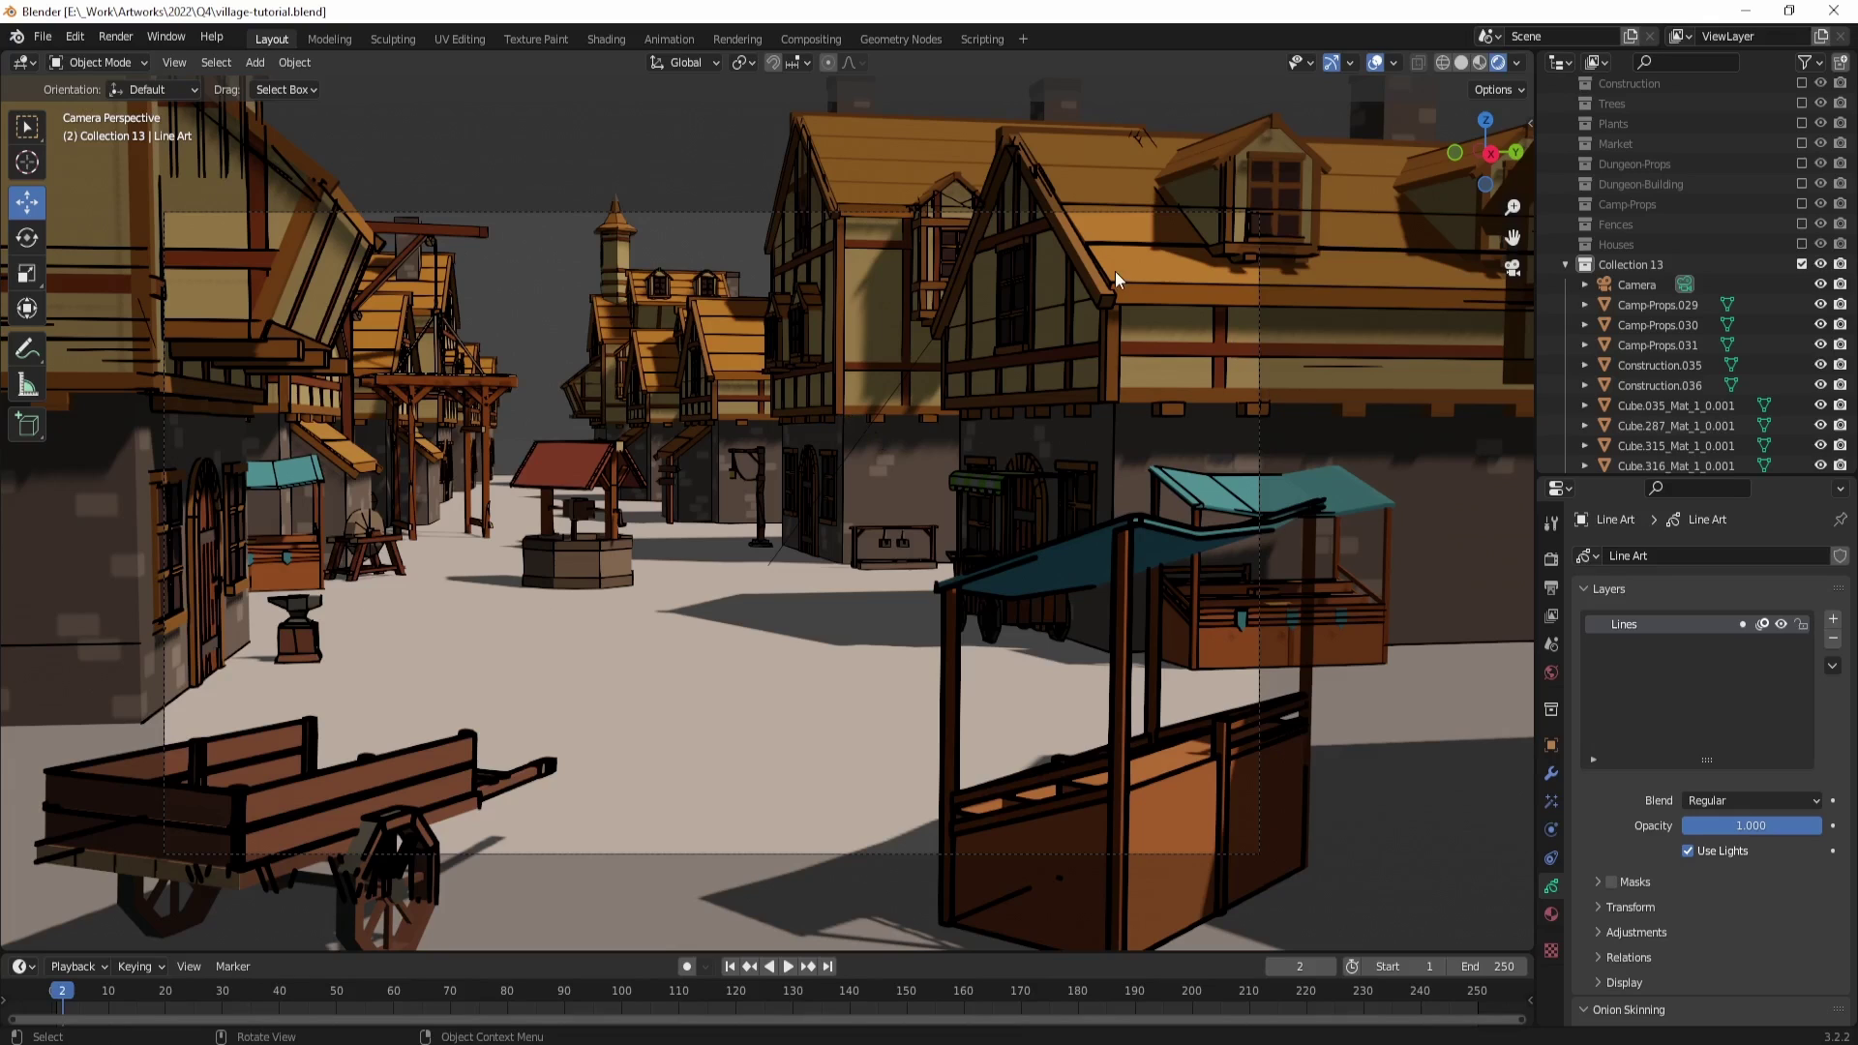
left_click(107, 39)
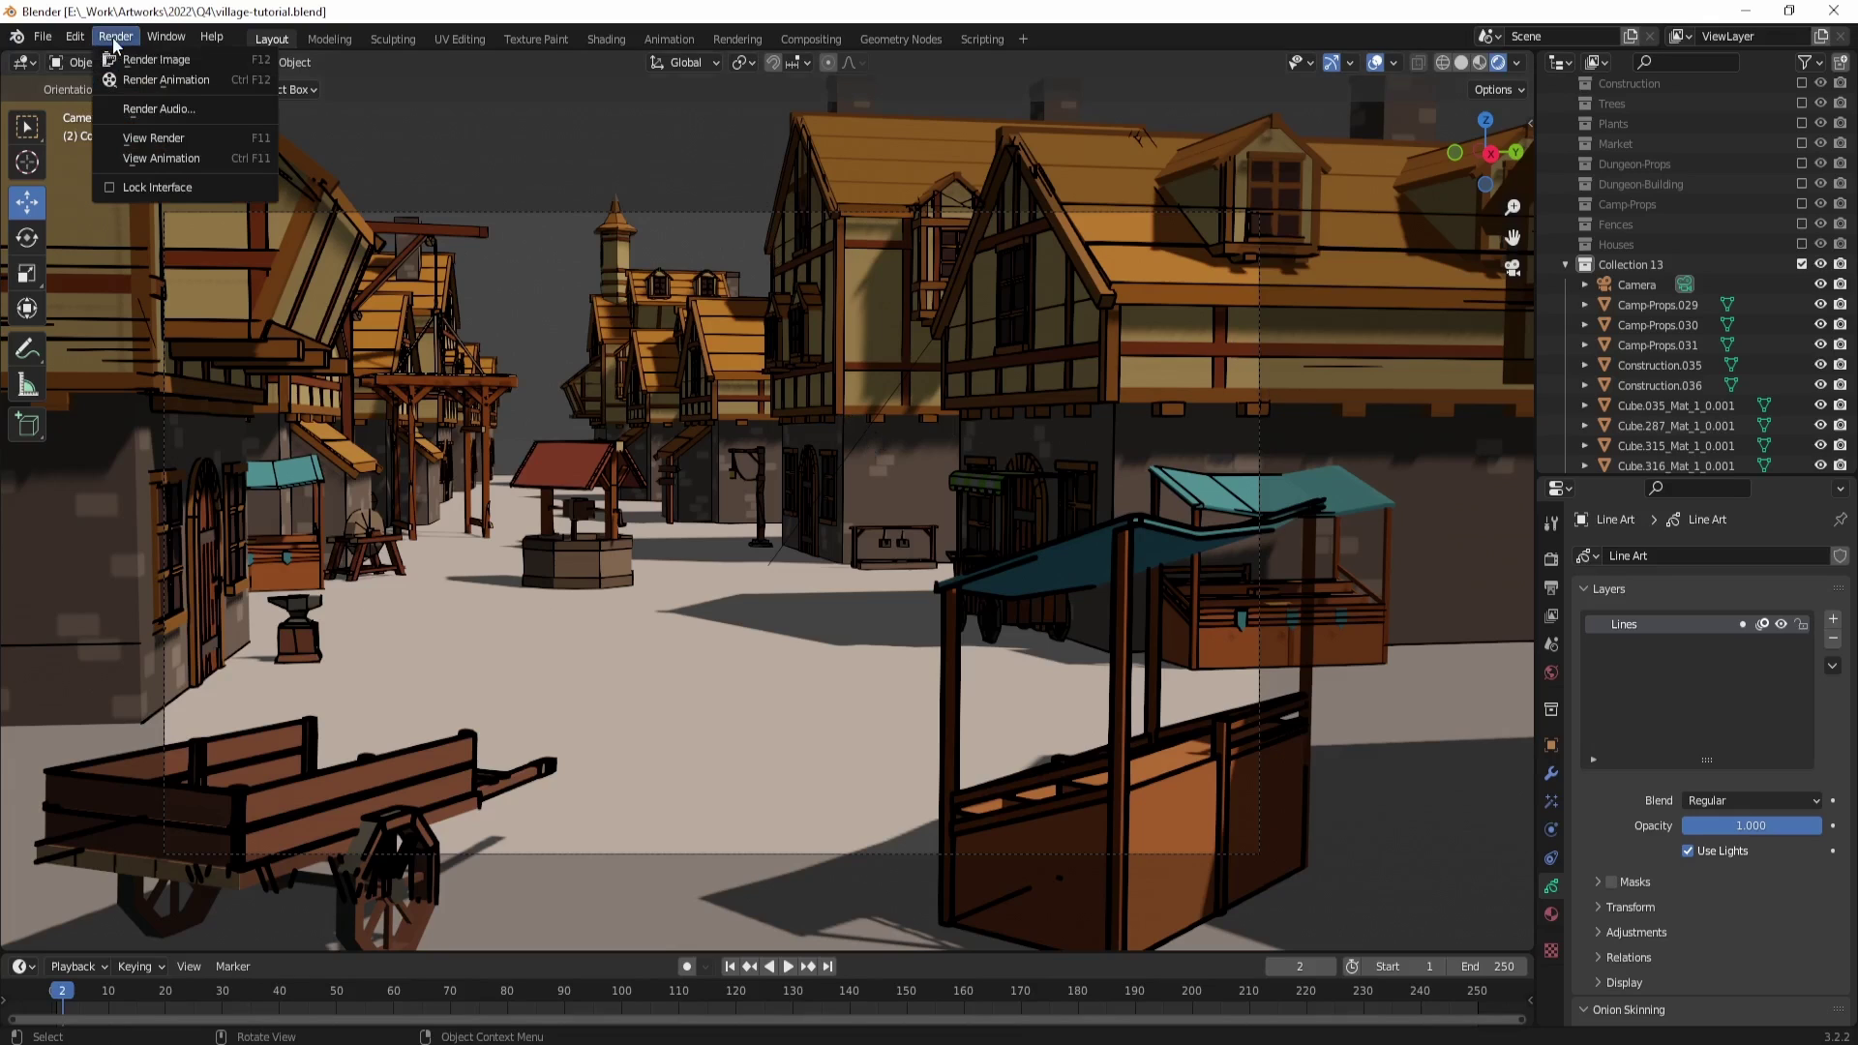
left_click(158, 60)
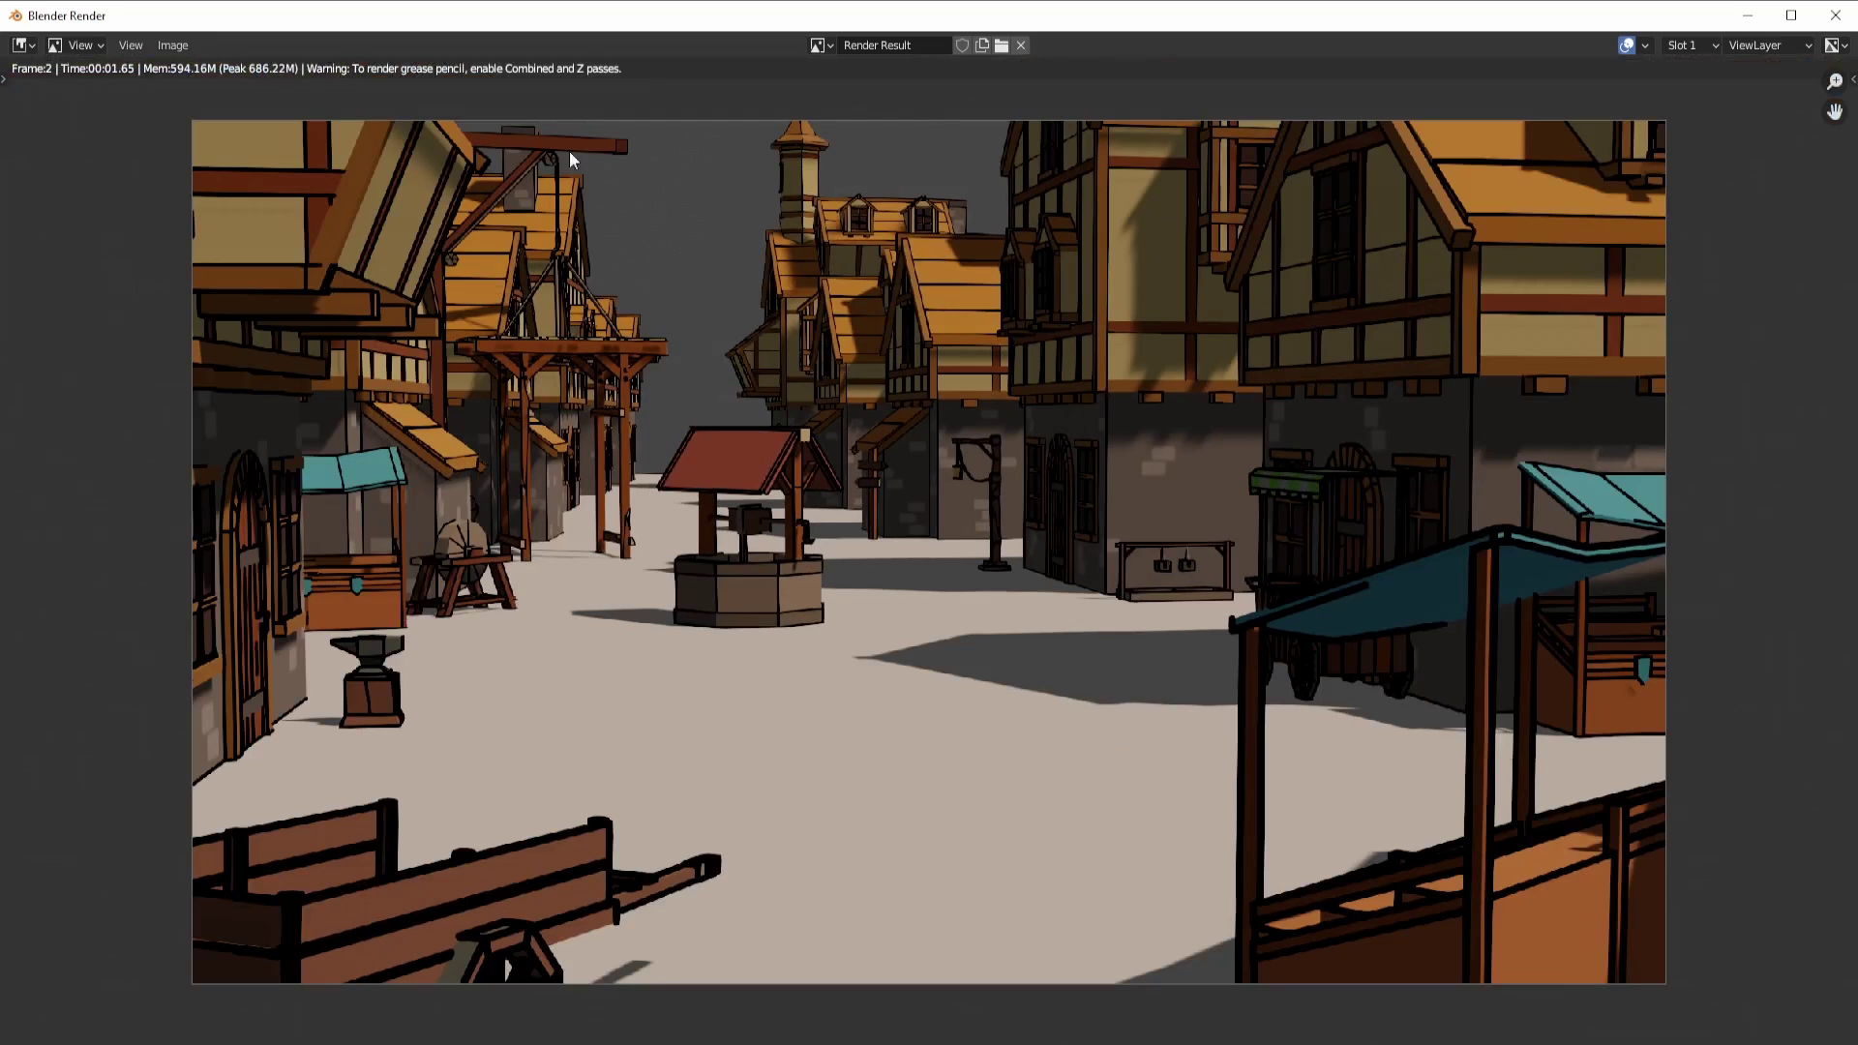
left_click(174, 46)
left_click(1836, 16)
Step: Select the camera and try reframing the street with walk navigation in the camera view
scroll(890, 566, "down", 3)
middle_click_drag(886, 581, 800, 565)
left_click(567, 667)
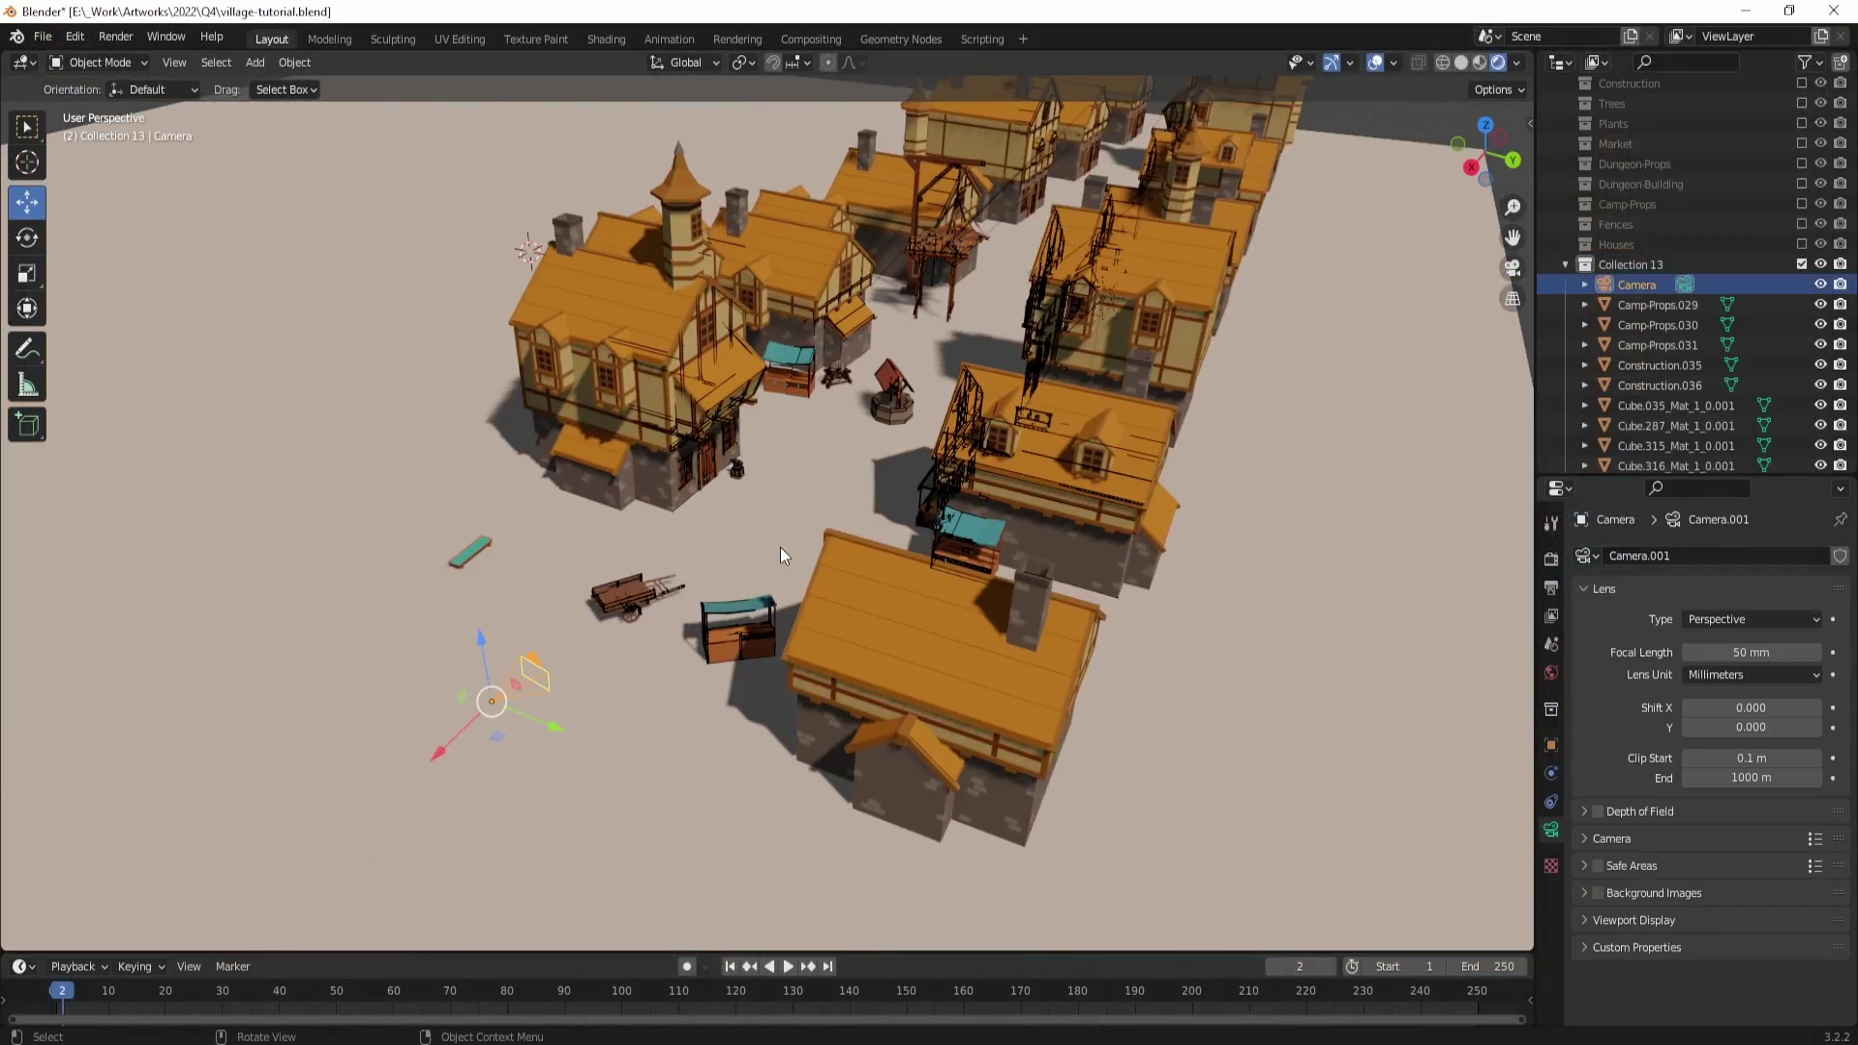
key("grave")
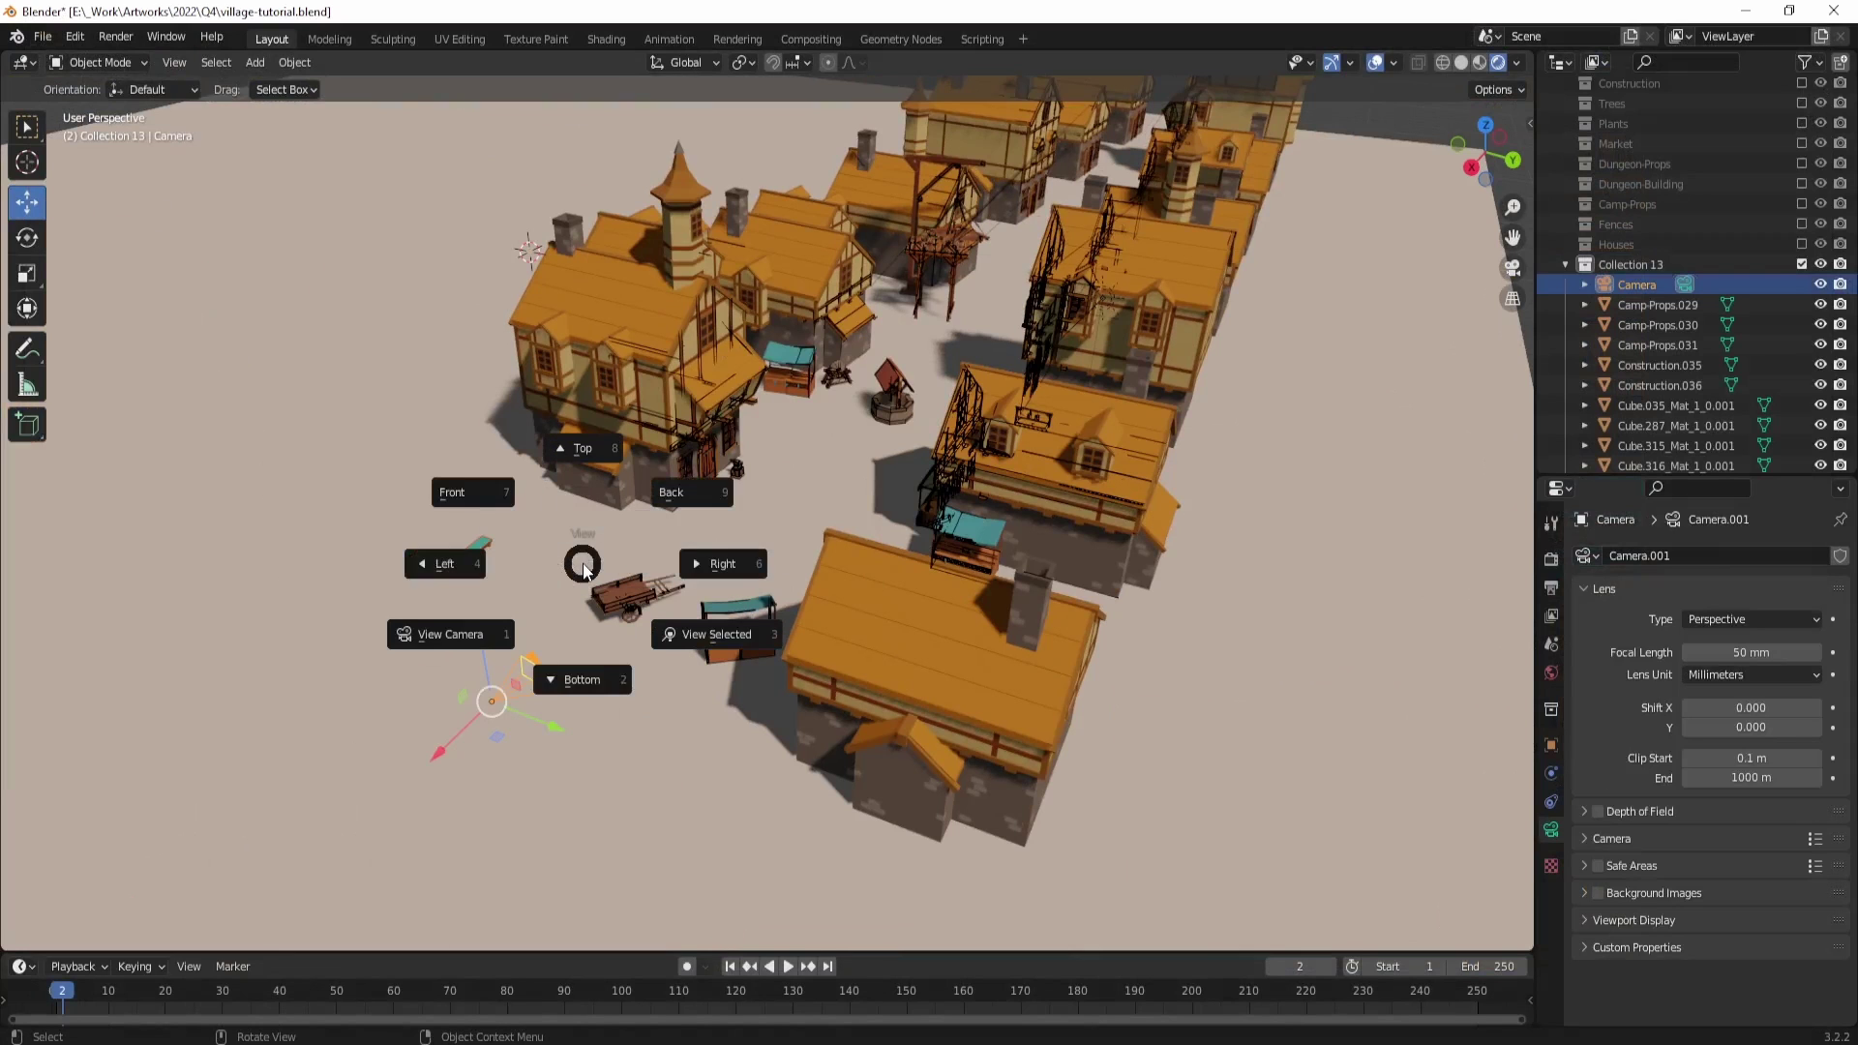
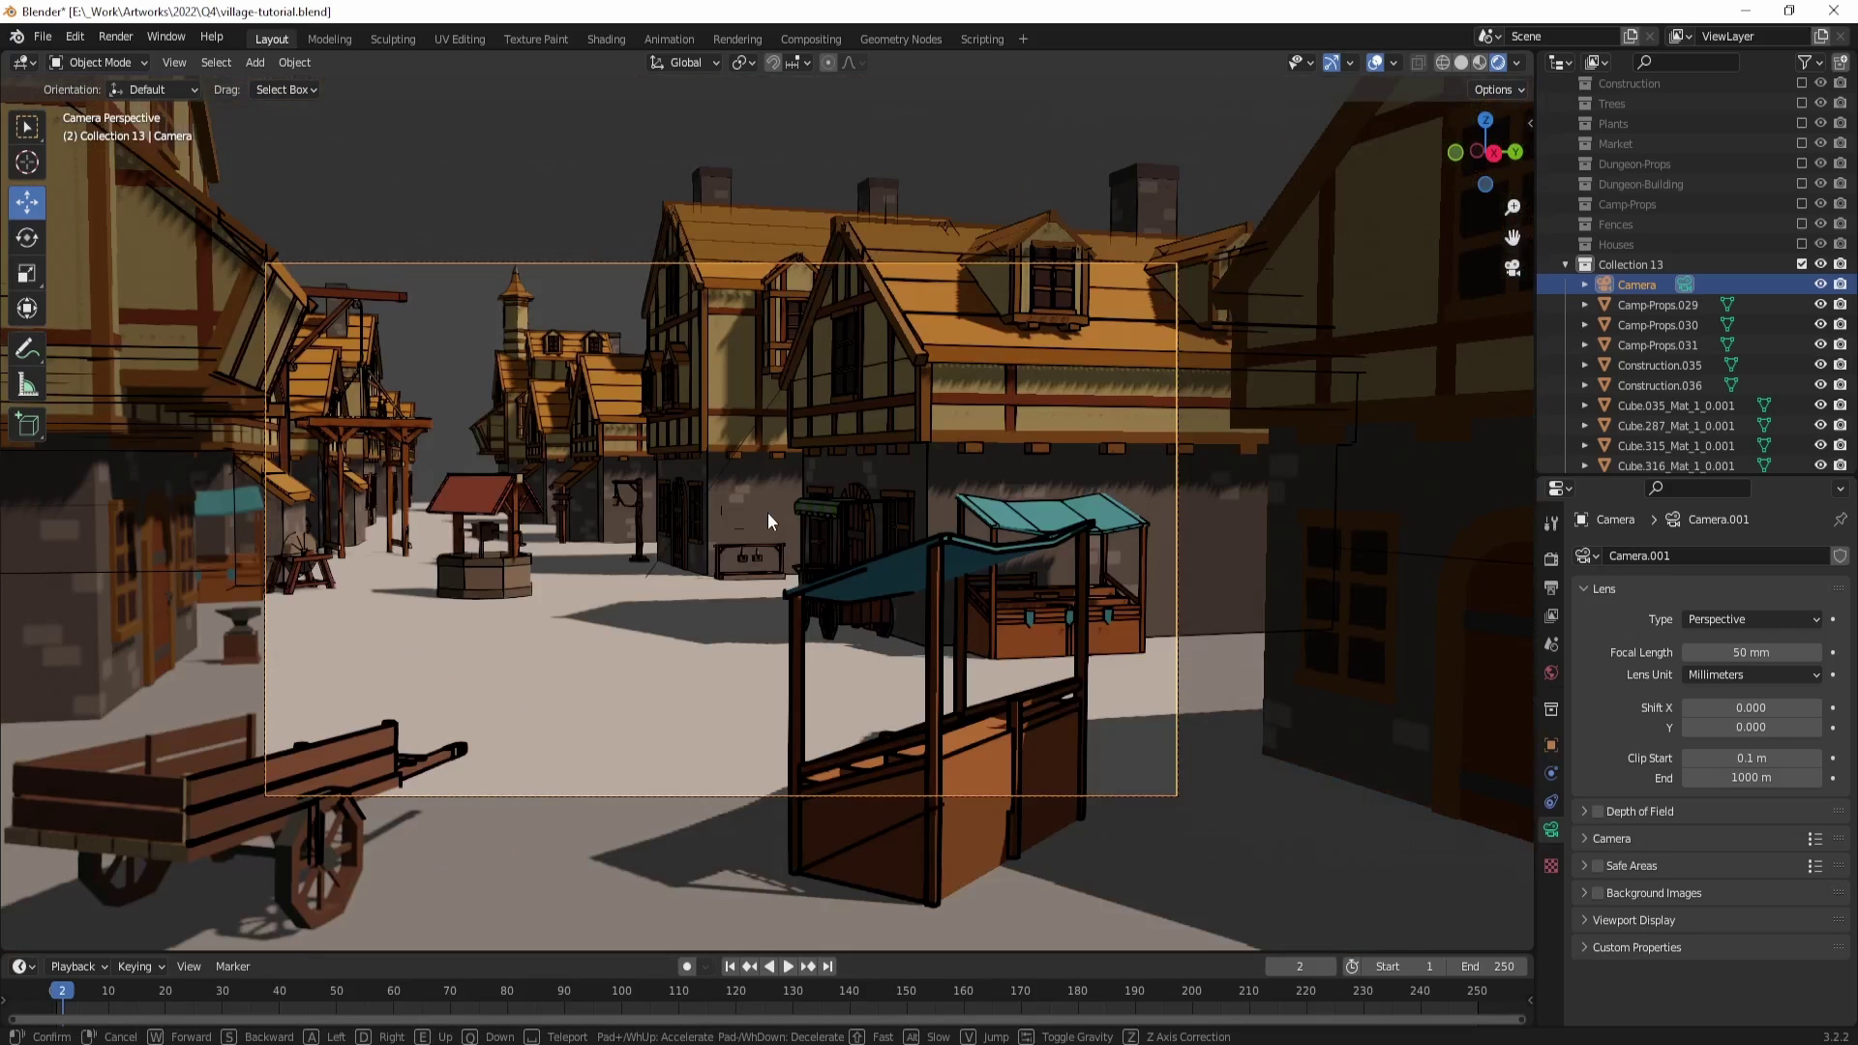
left_click(768, 513)
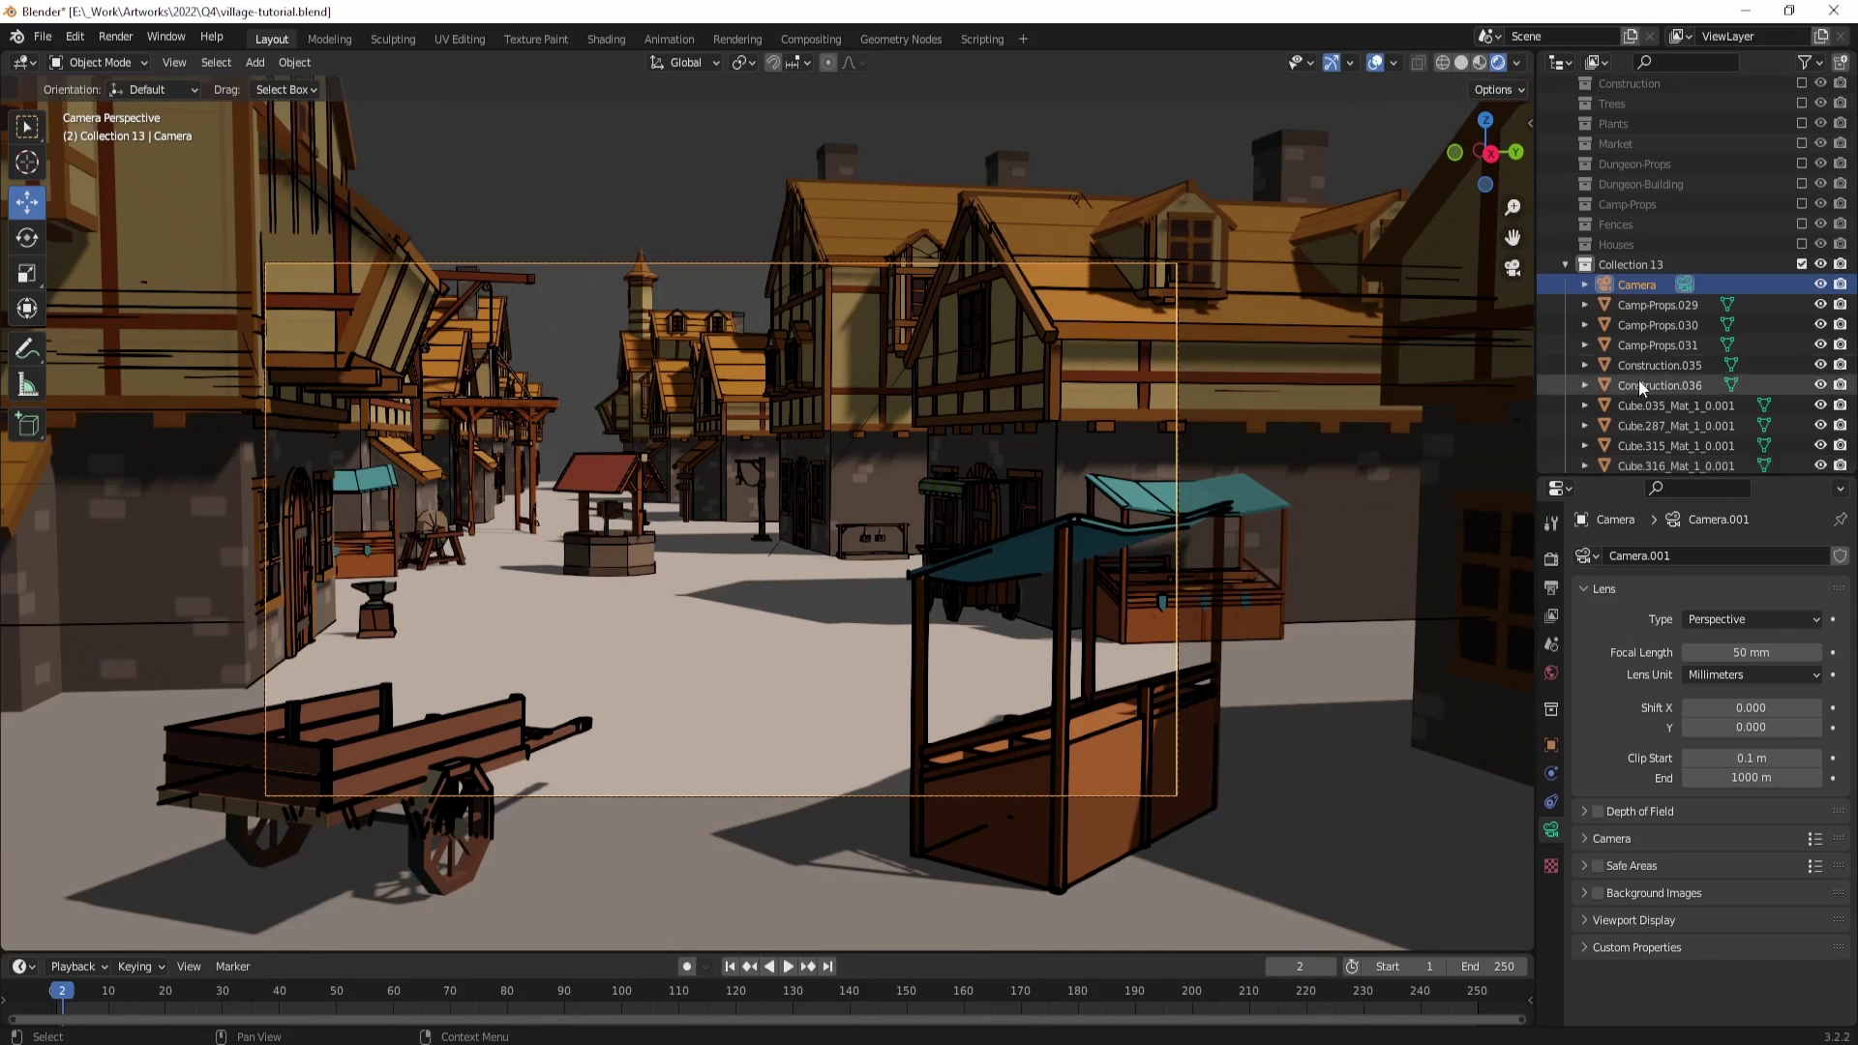
Step: Select the Line Art object and clear Collection 13 from its modifier's source collection
scroll(1635, 407, "down", 10)
left_click(1626, 418)
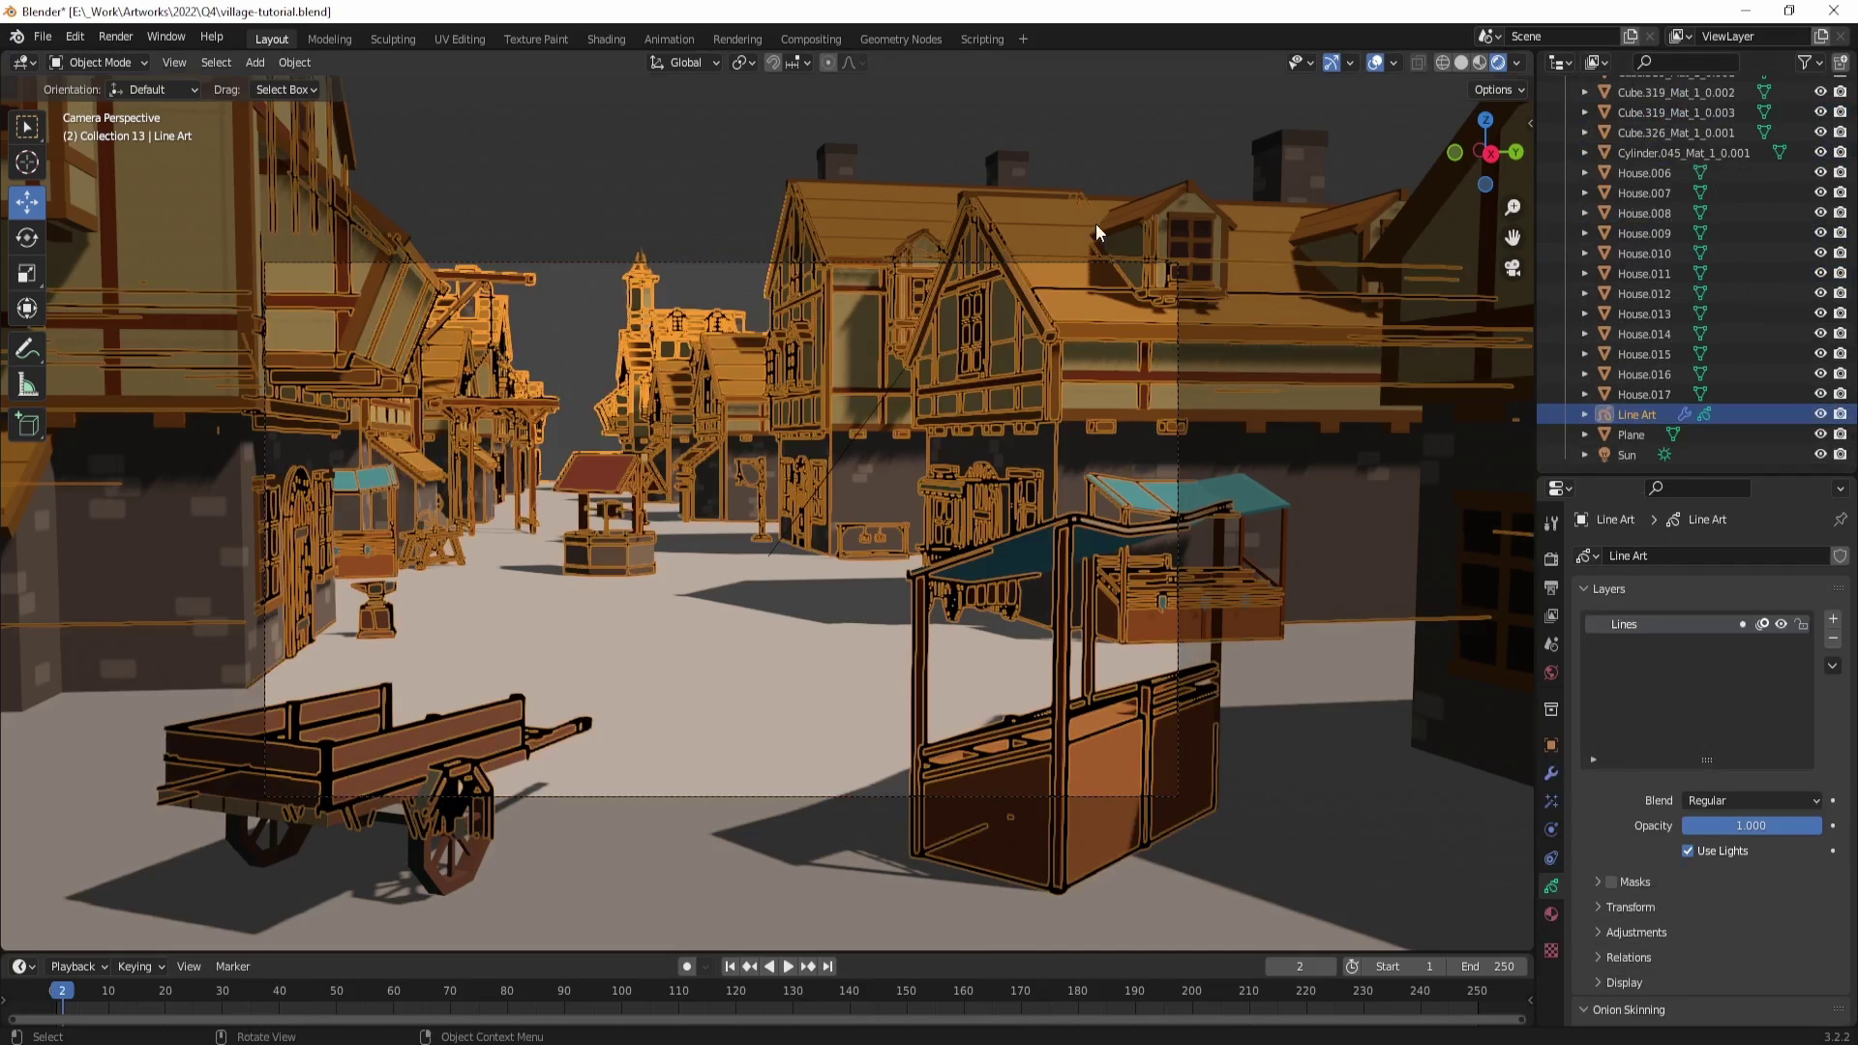
left_click(1551, 773)
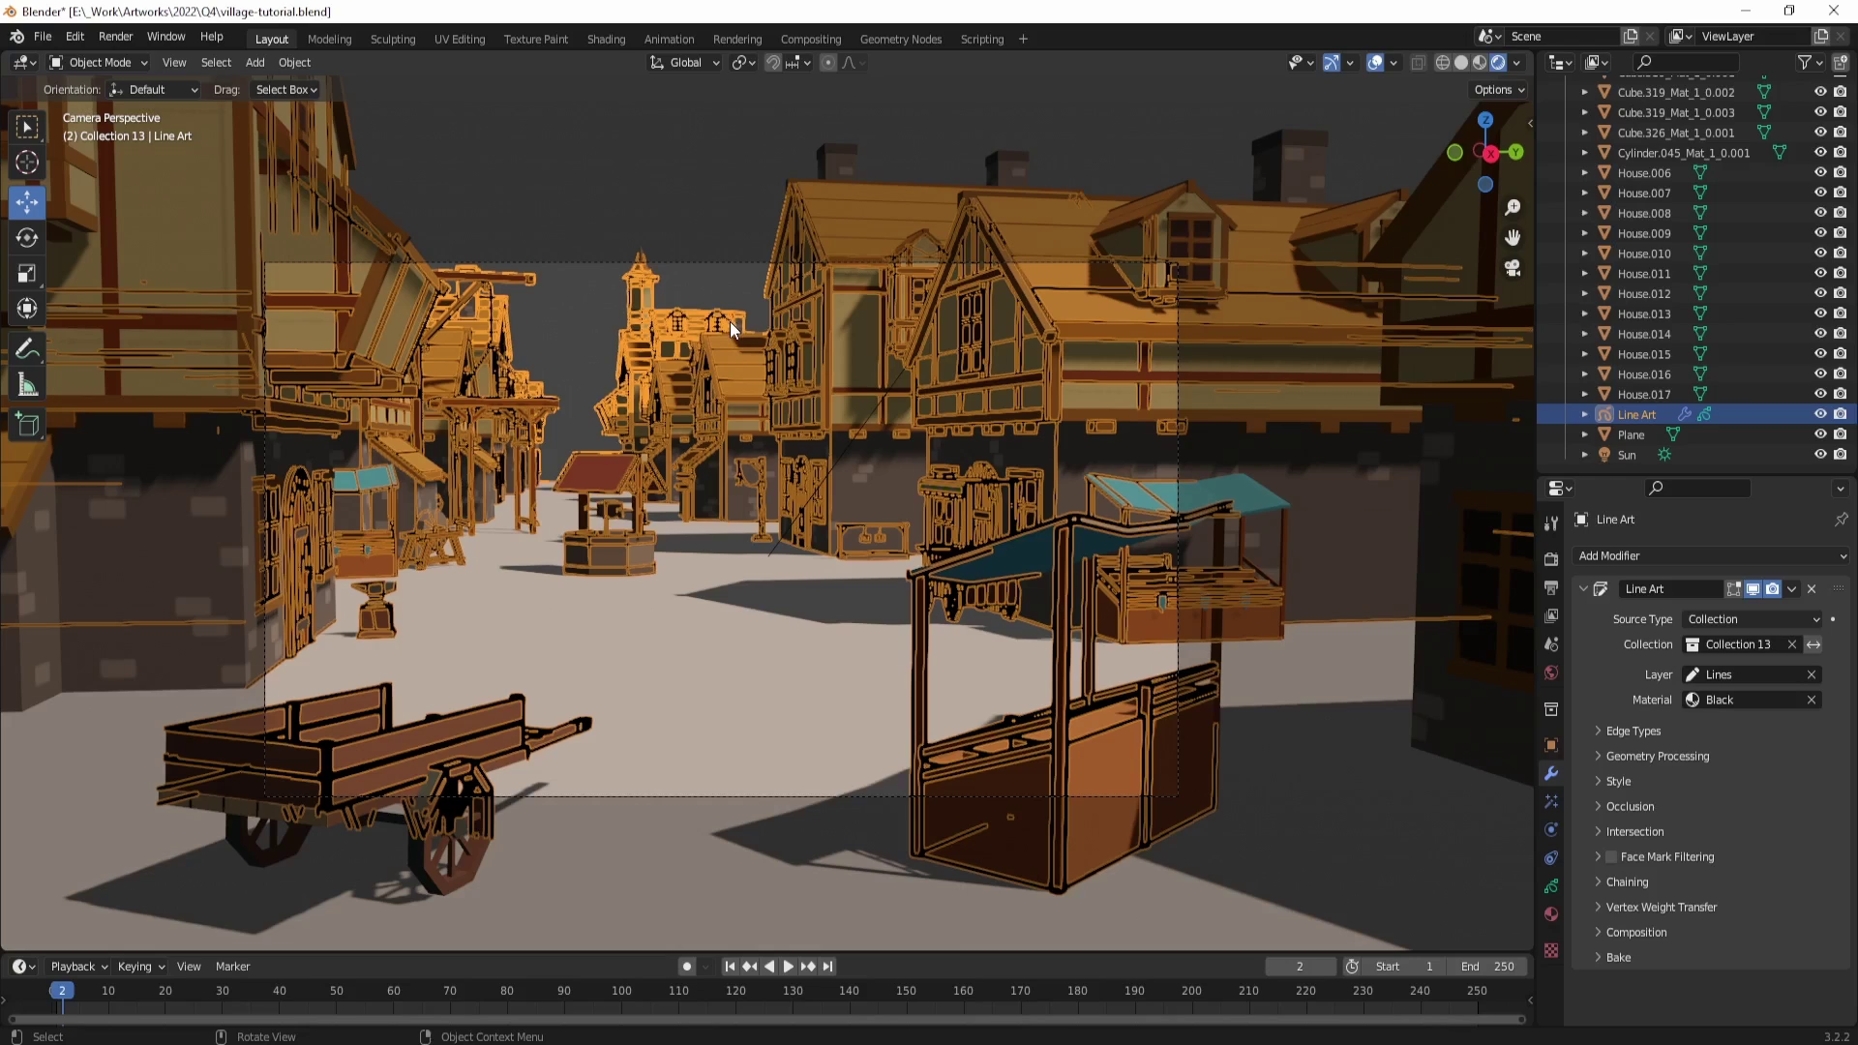
left_click(1791, 646)
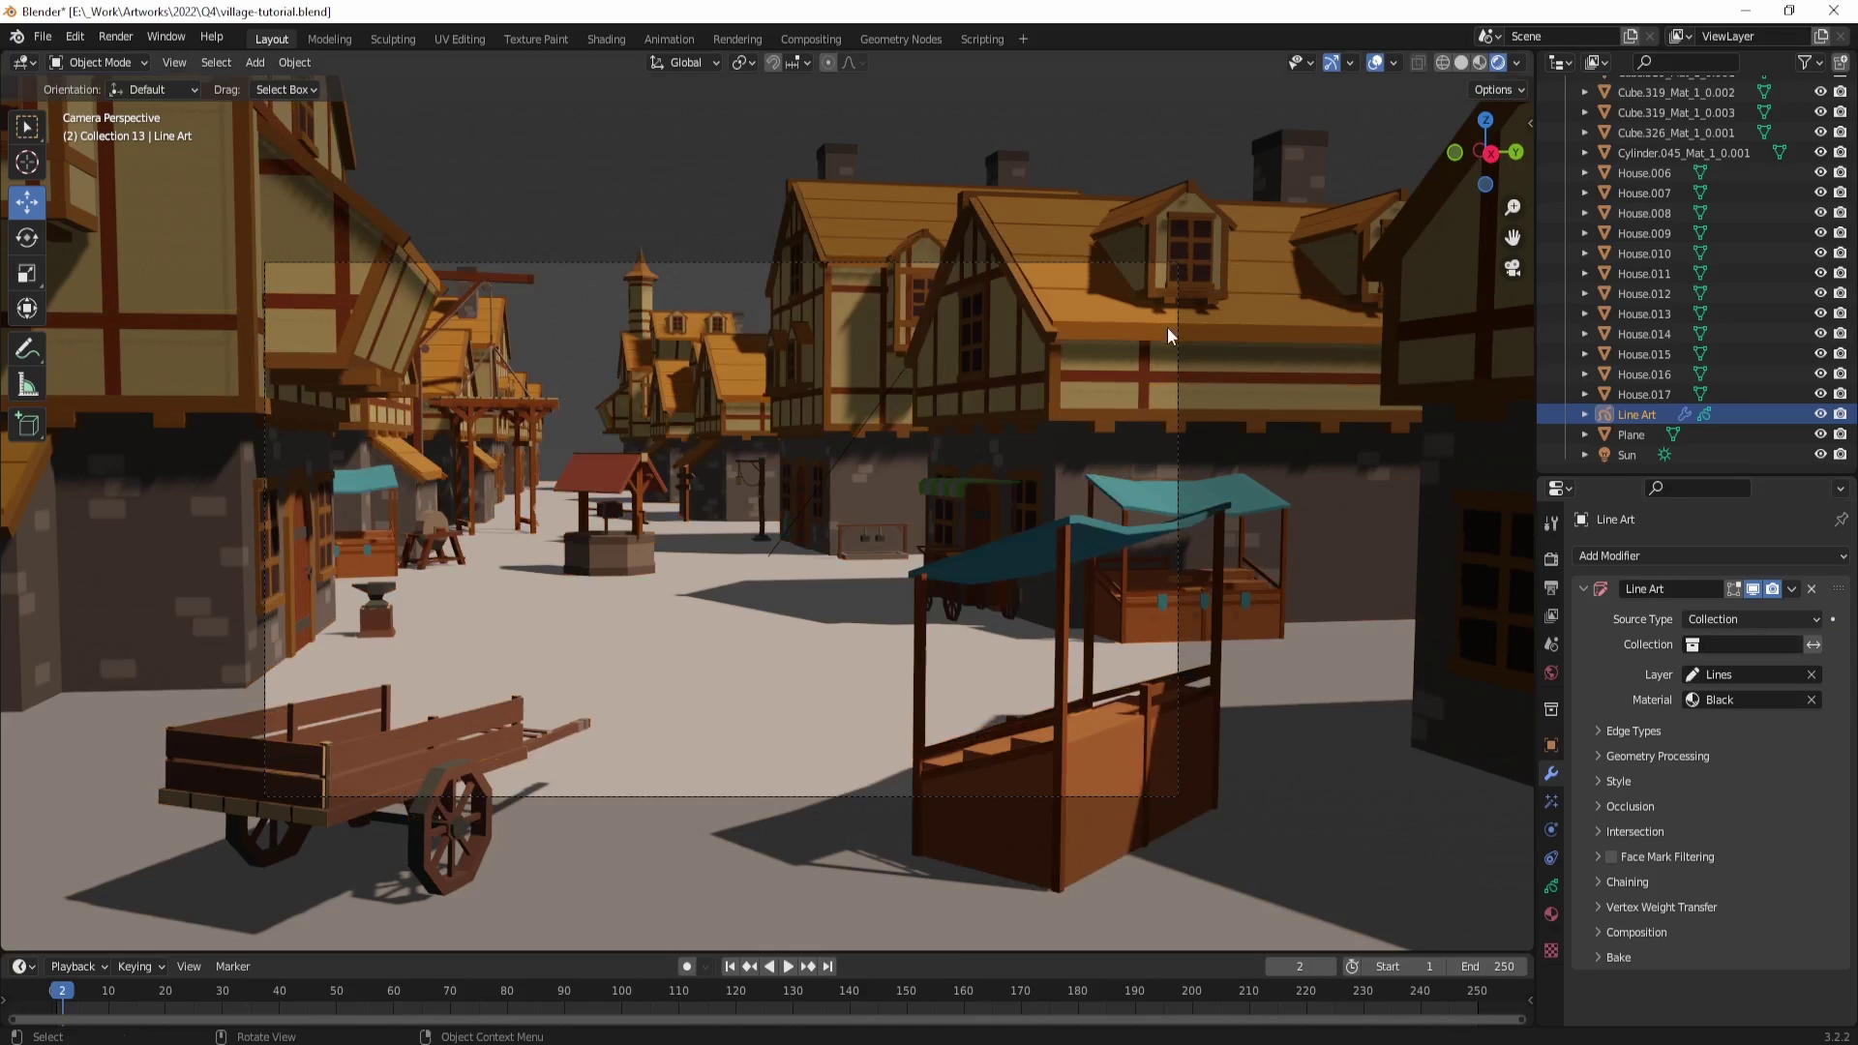
Step: Select the camera and use walk navigation to move it up the street, framing the lane between the cart and the market stall
left_click(648, 799)
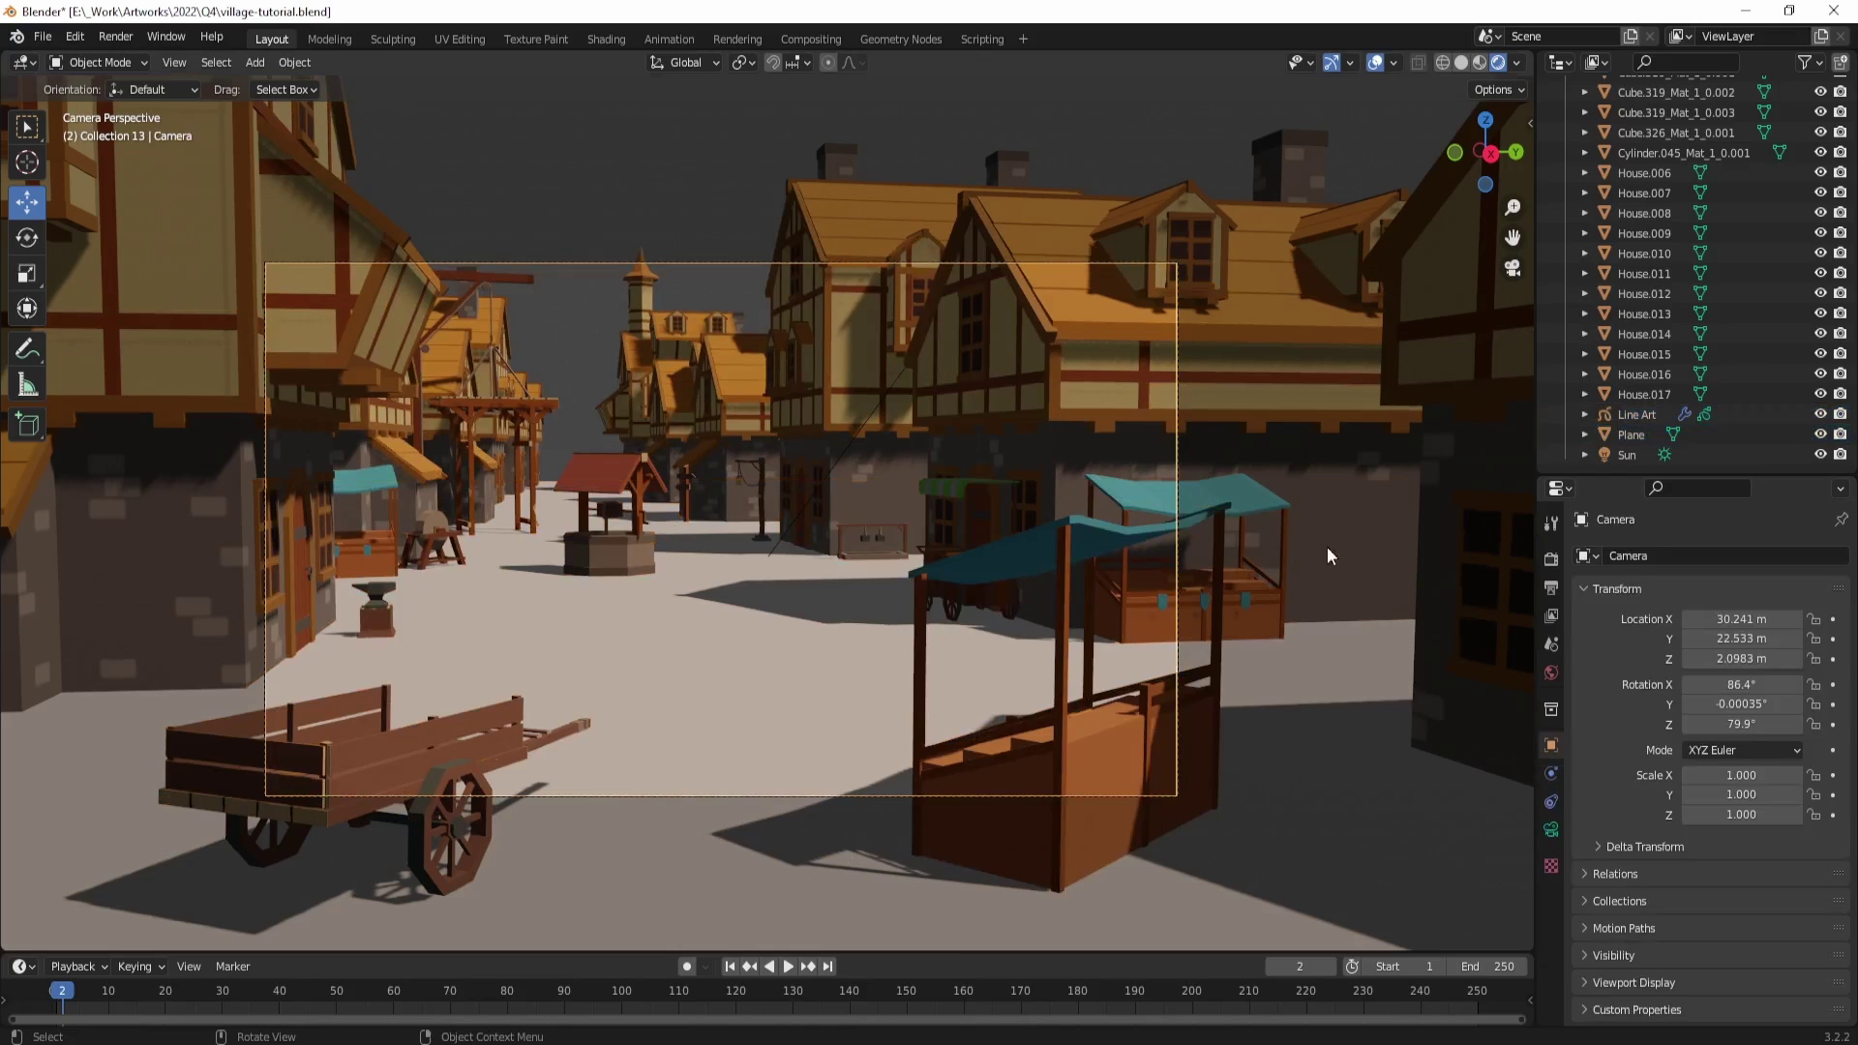
middle_click_drag(1326, 547, 445, 600)
key("grave")
left_click(346, 677)
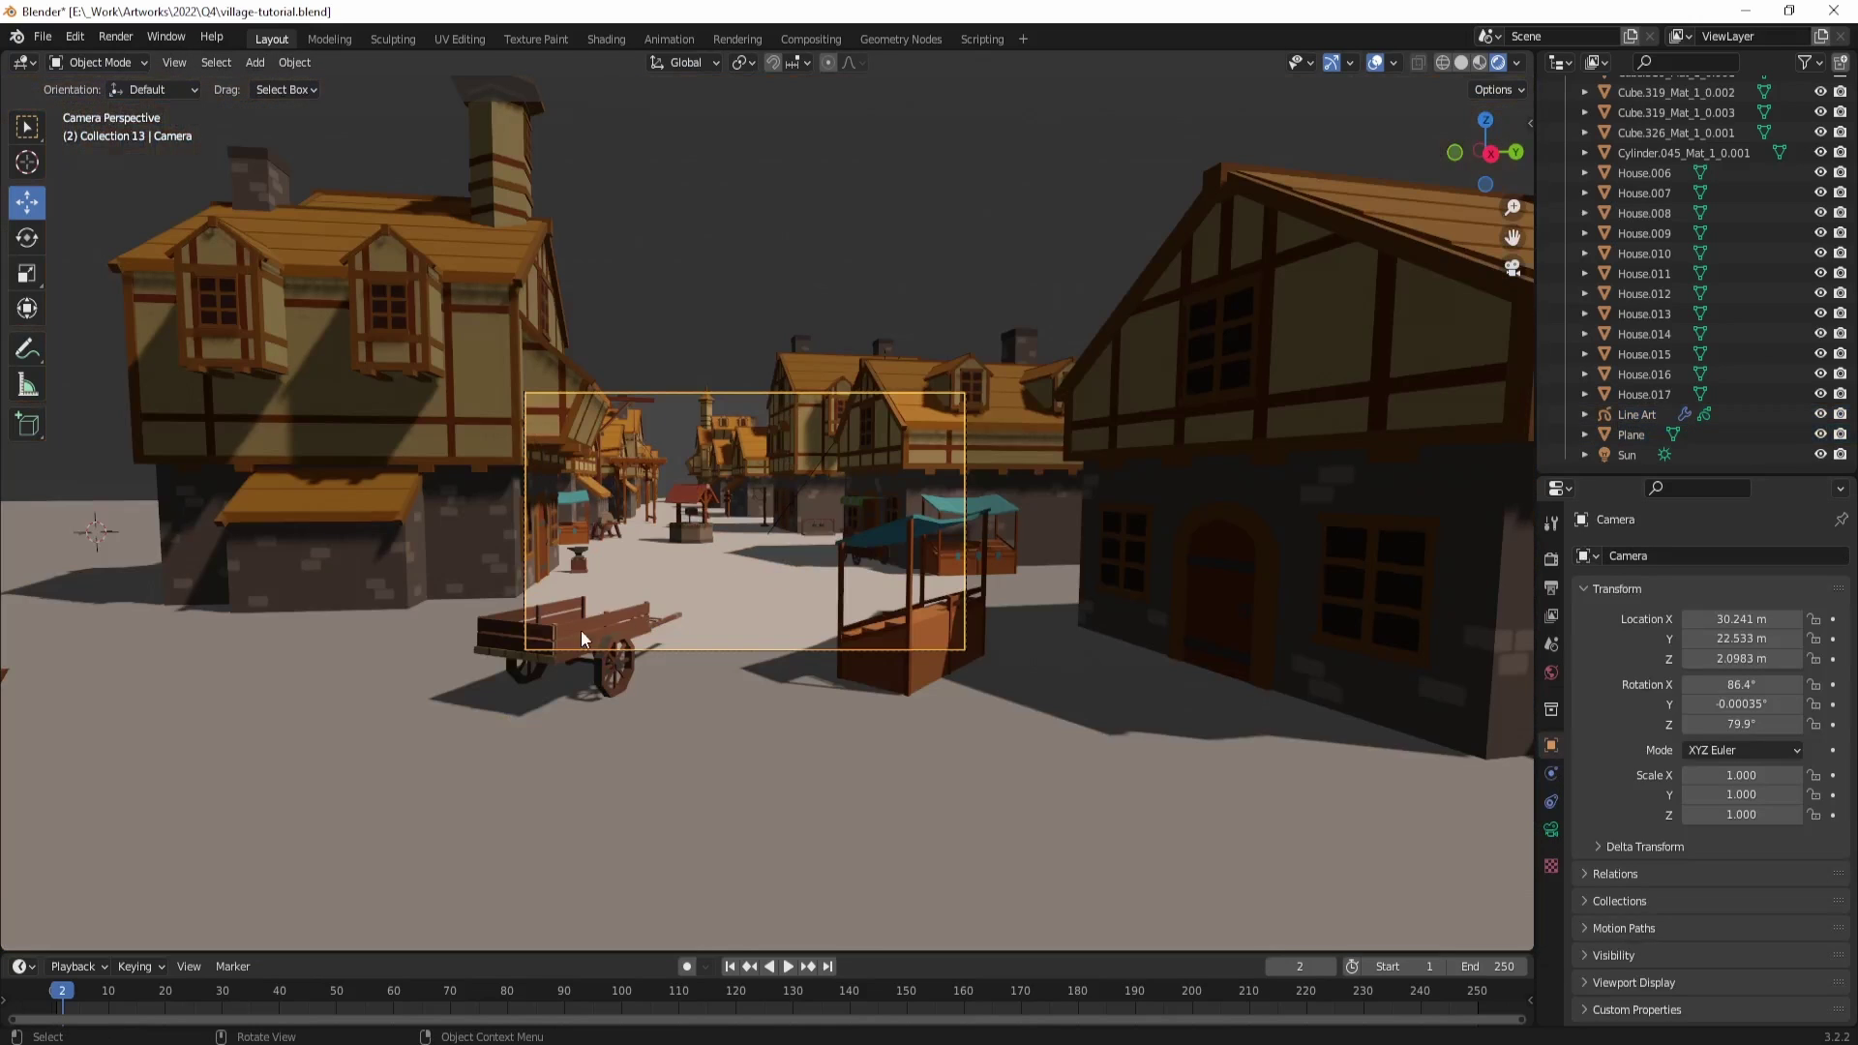
key("shift+grave")
key("w")
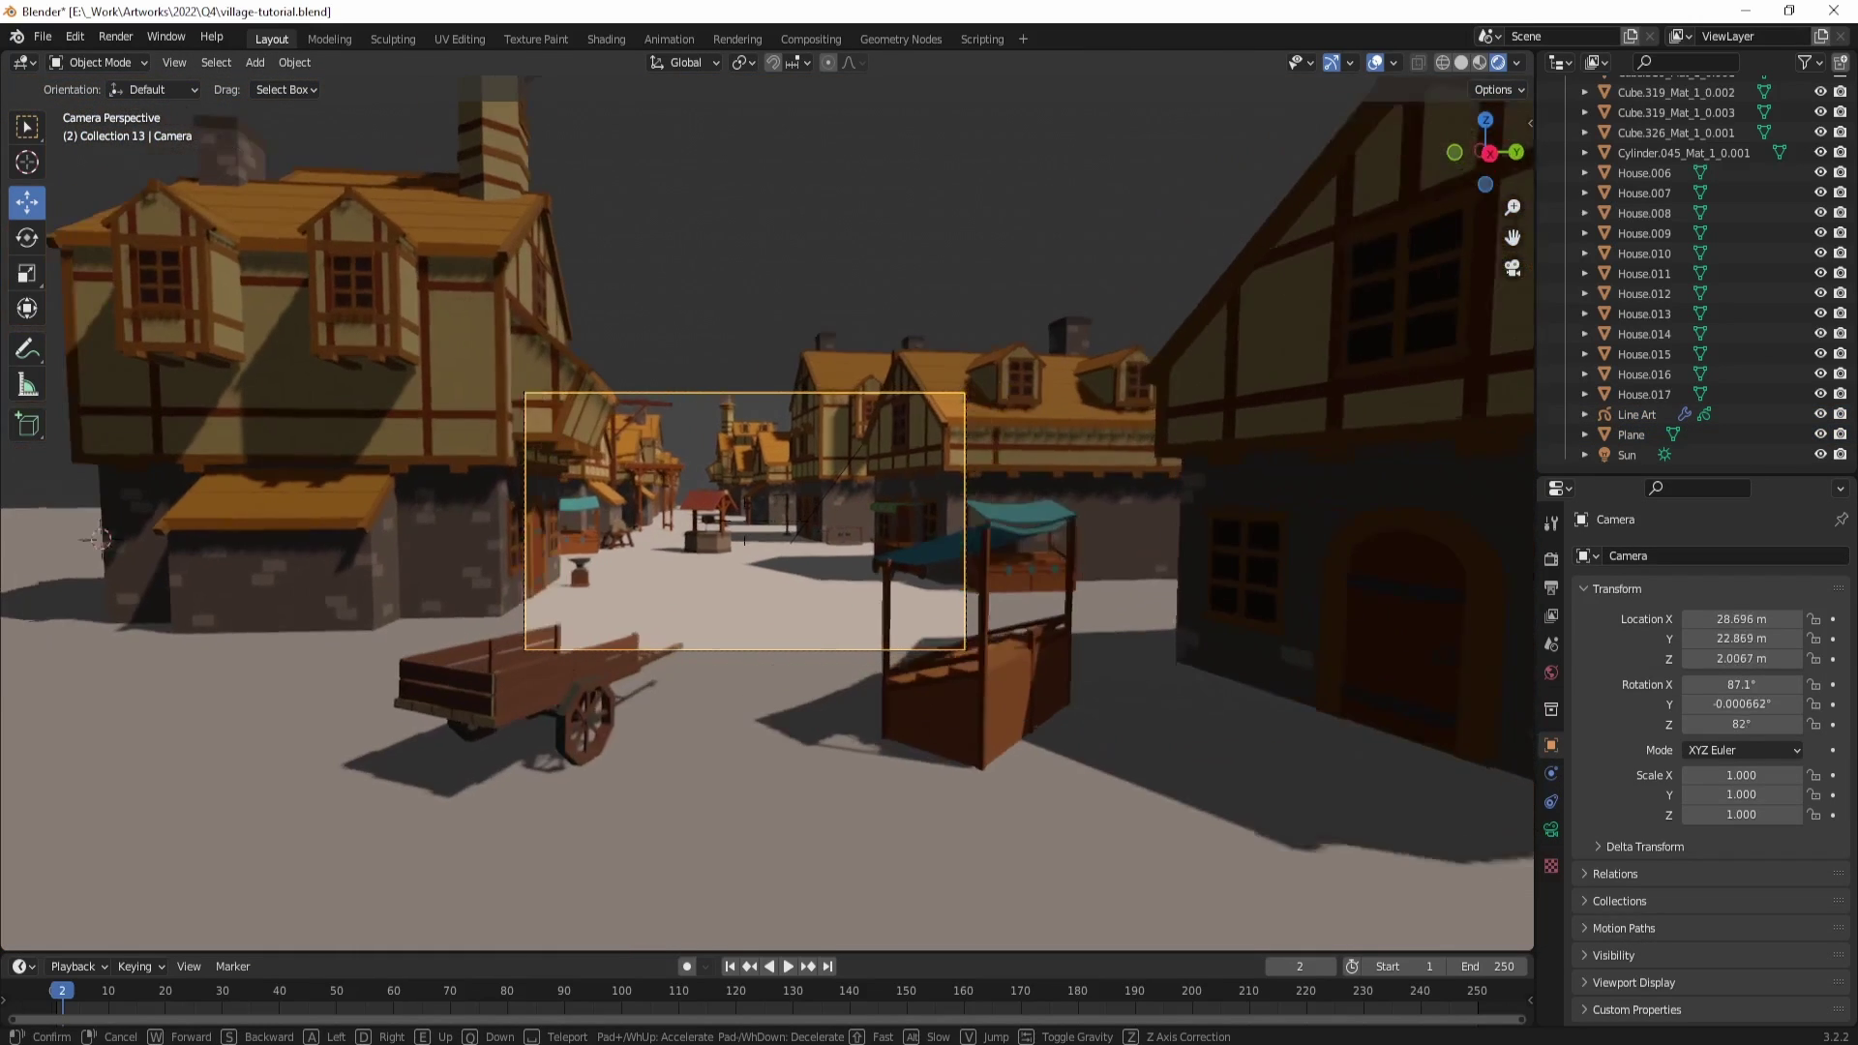
key("s")
key("w")
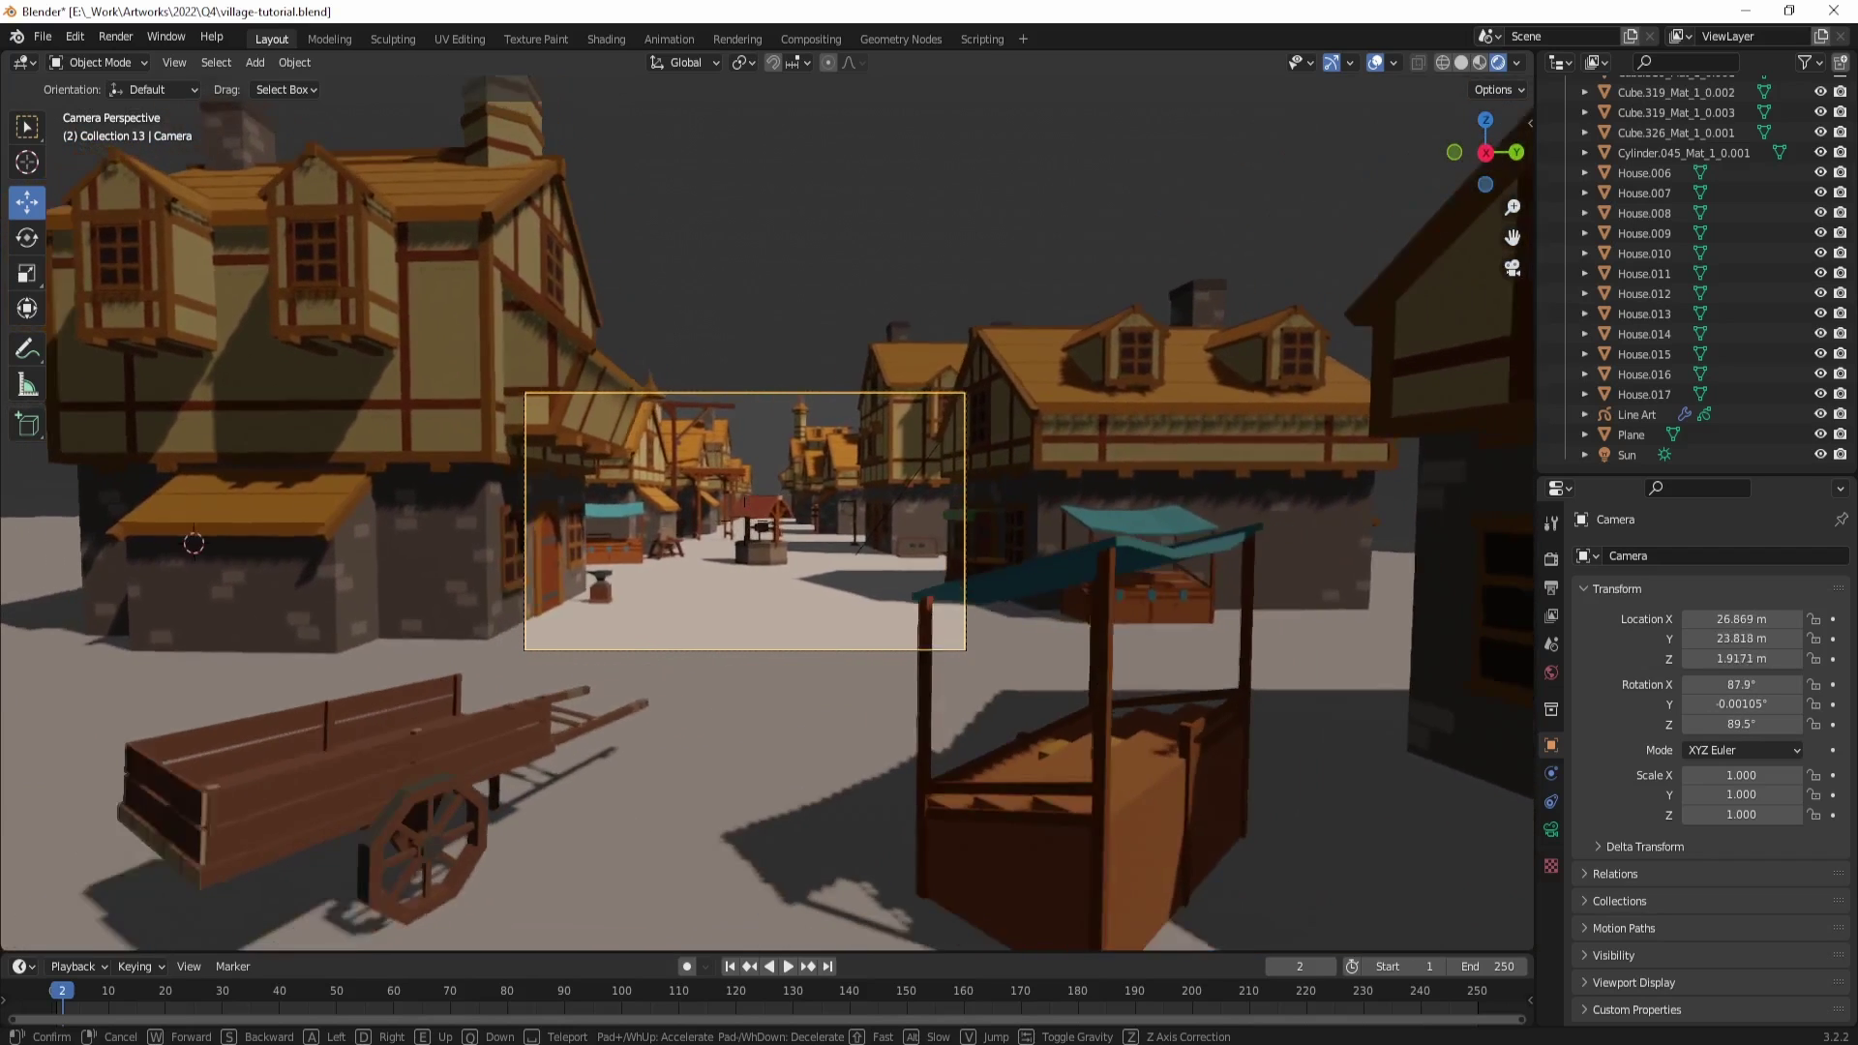
key("s")
key("a")
left_click(768, 512)
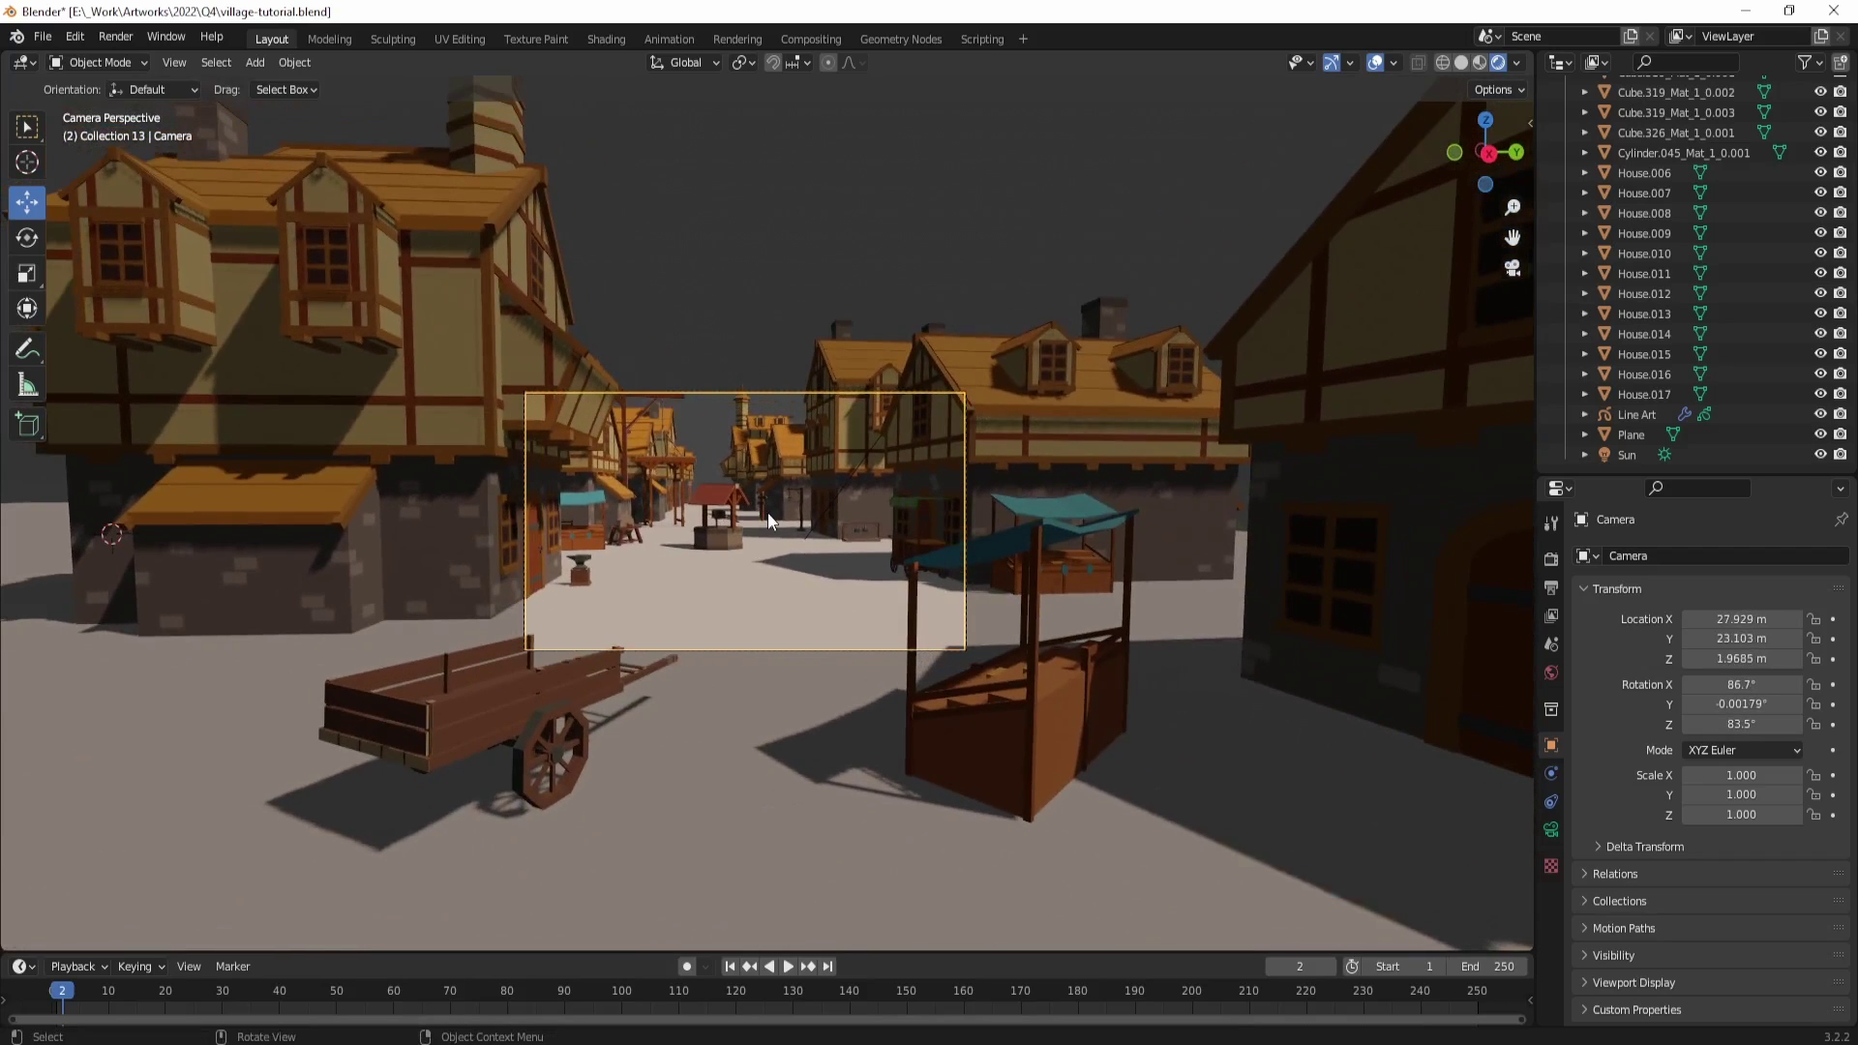
Step: Try street-level camera viewpoints by walking the camera past the well and between the houses
key("shift+grave")
key("w")
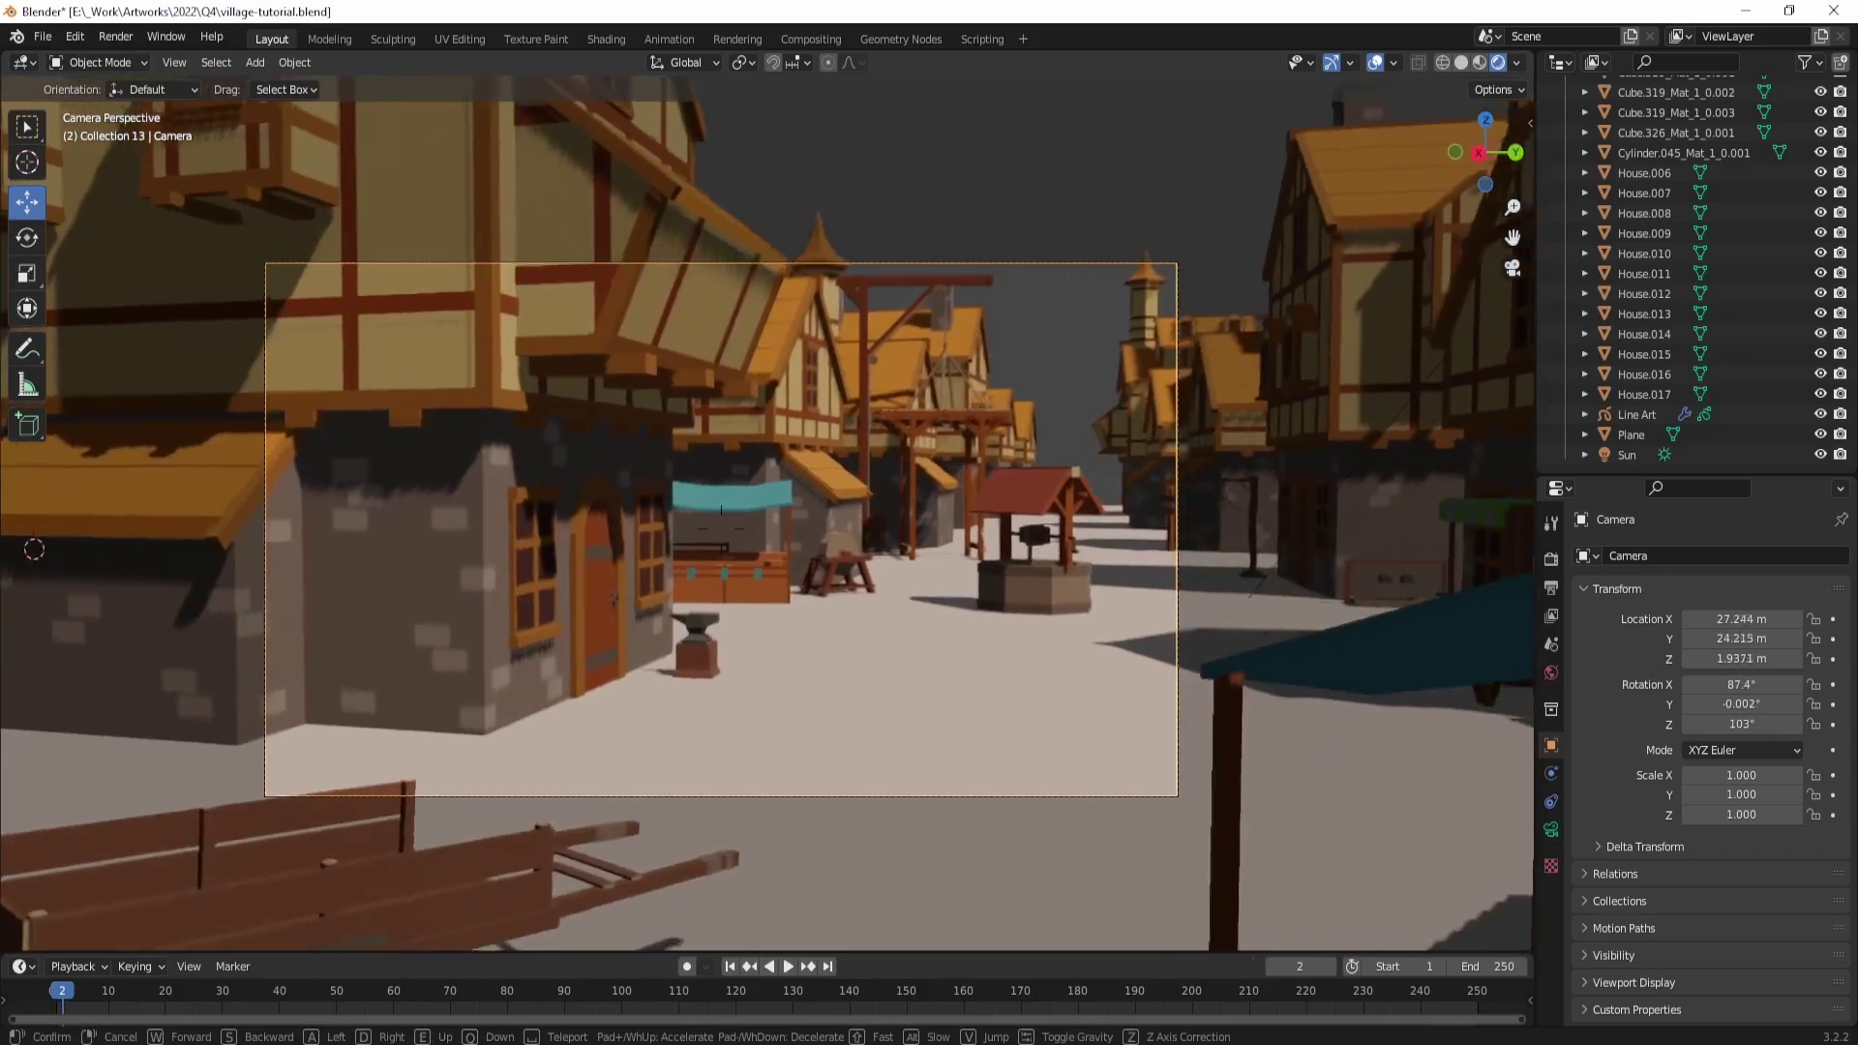
key("w")
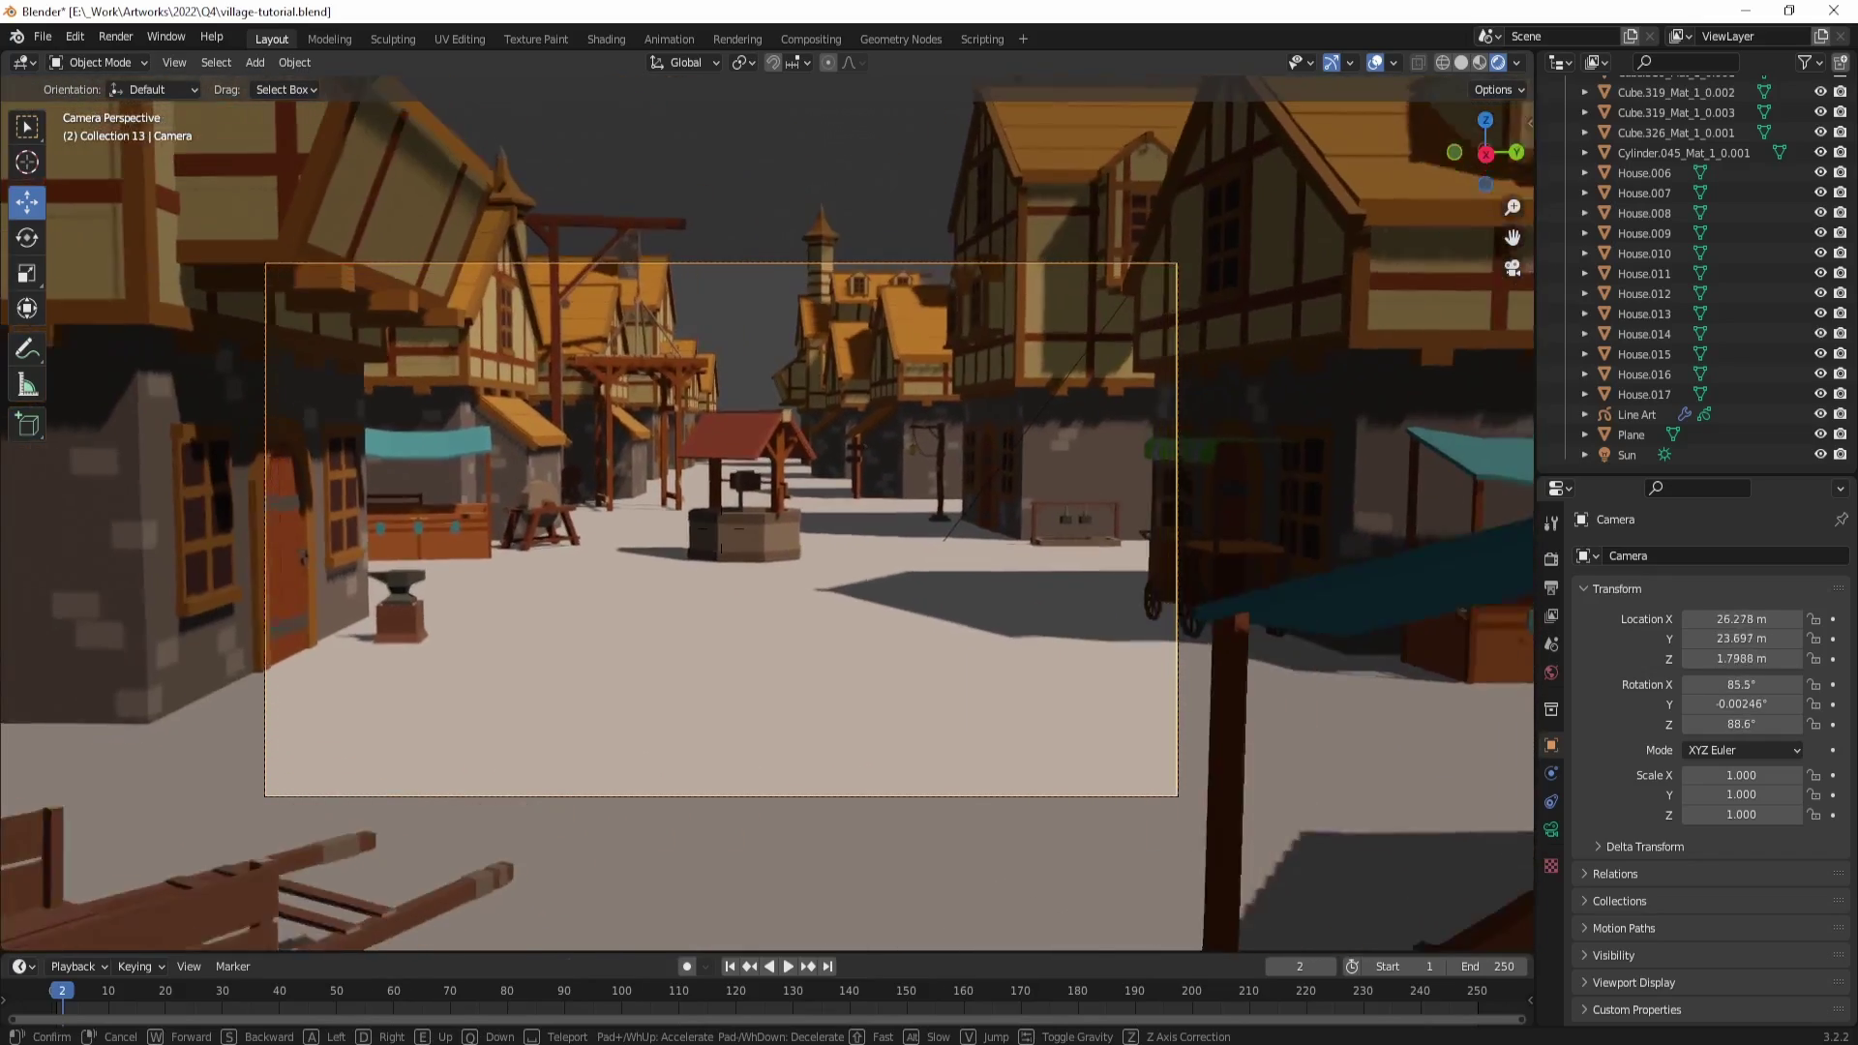
key("w")
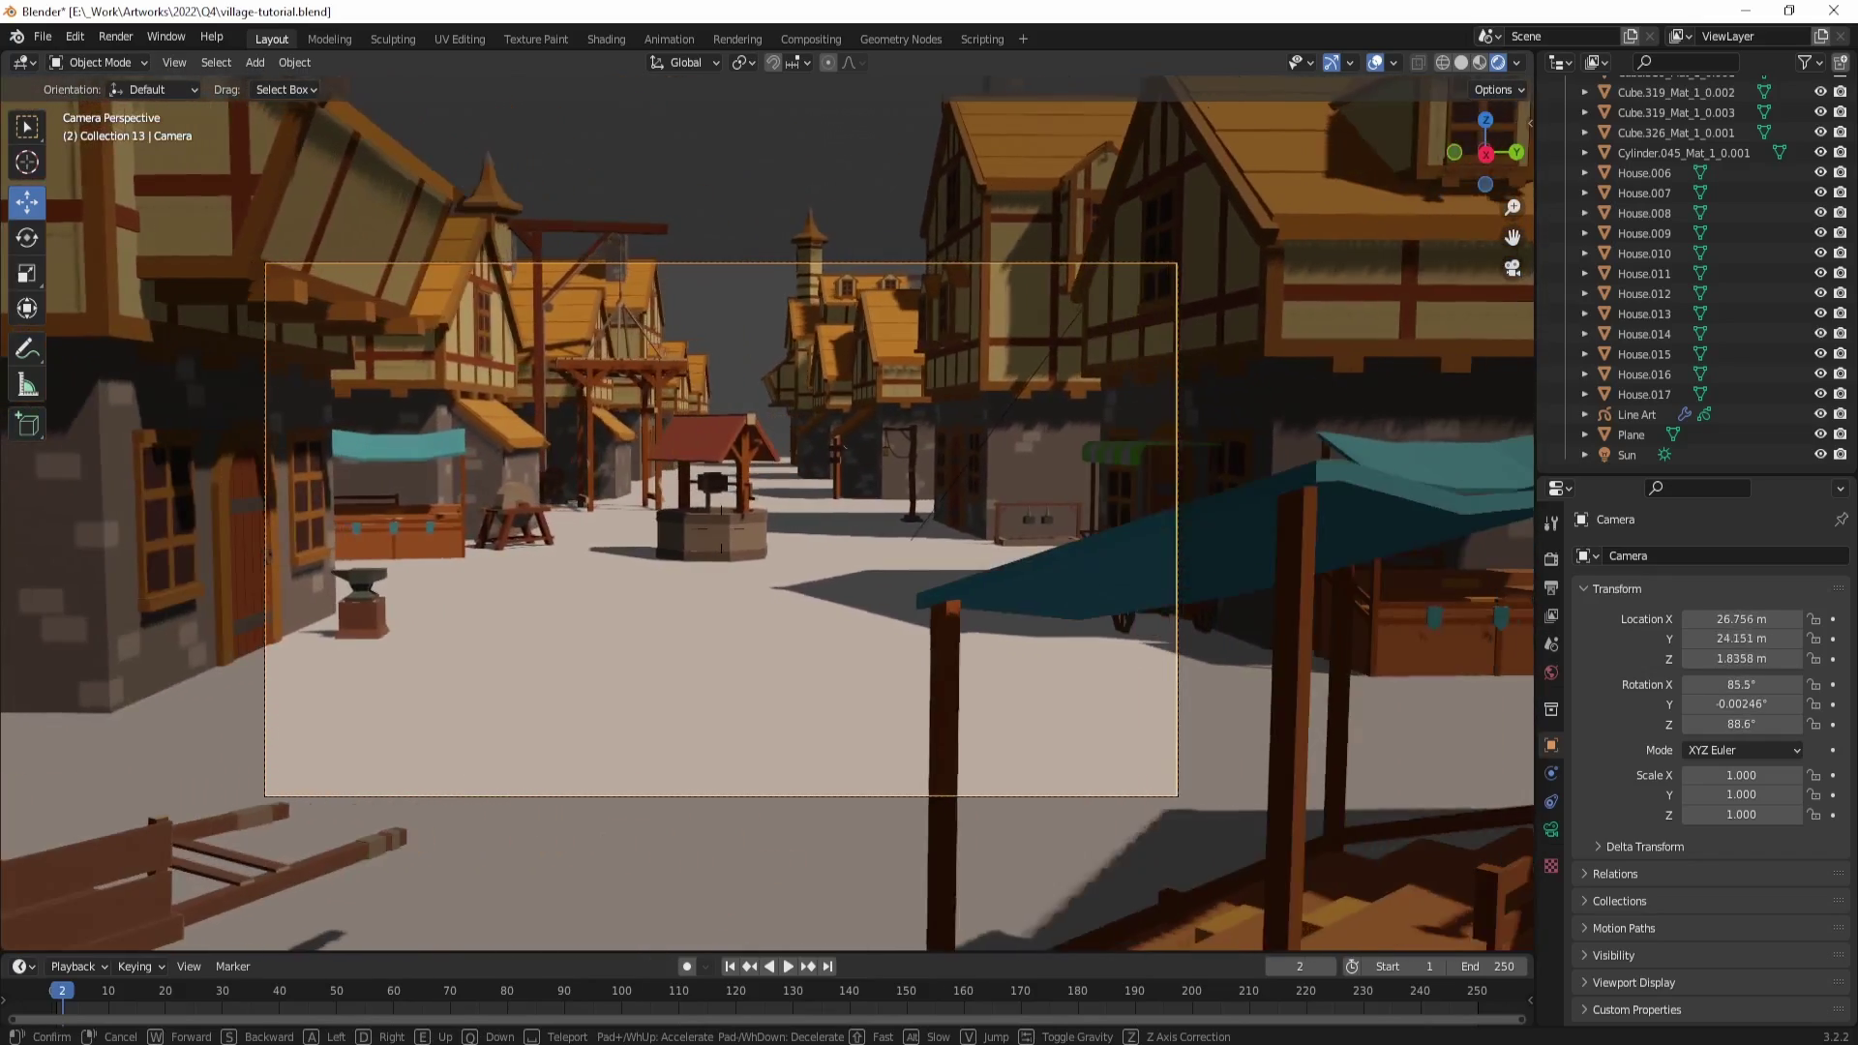
key("w")
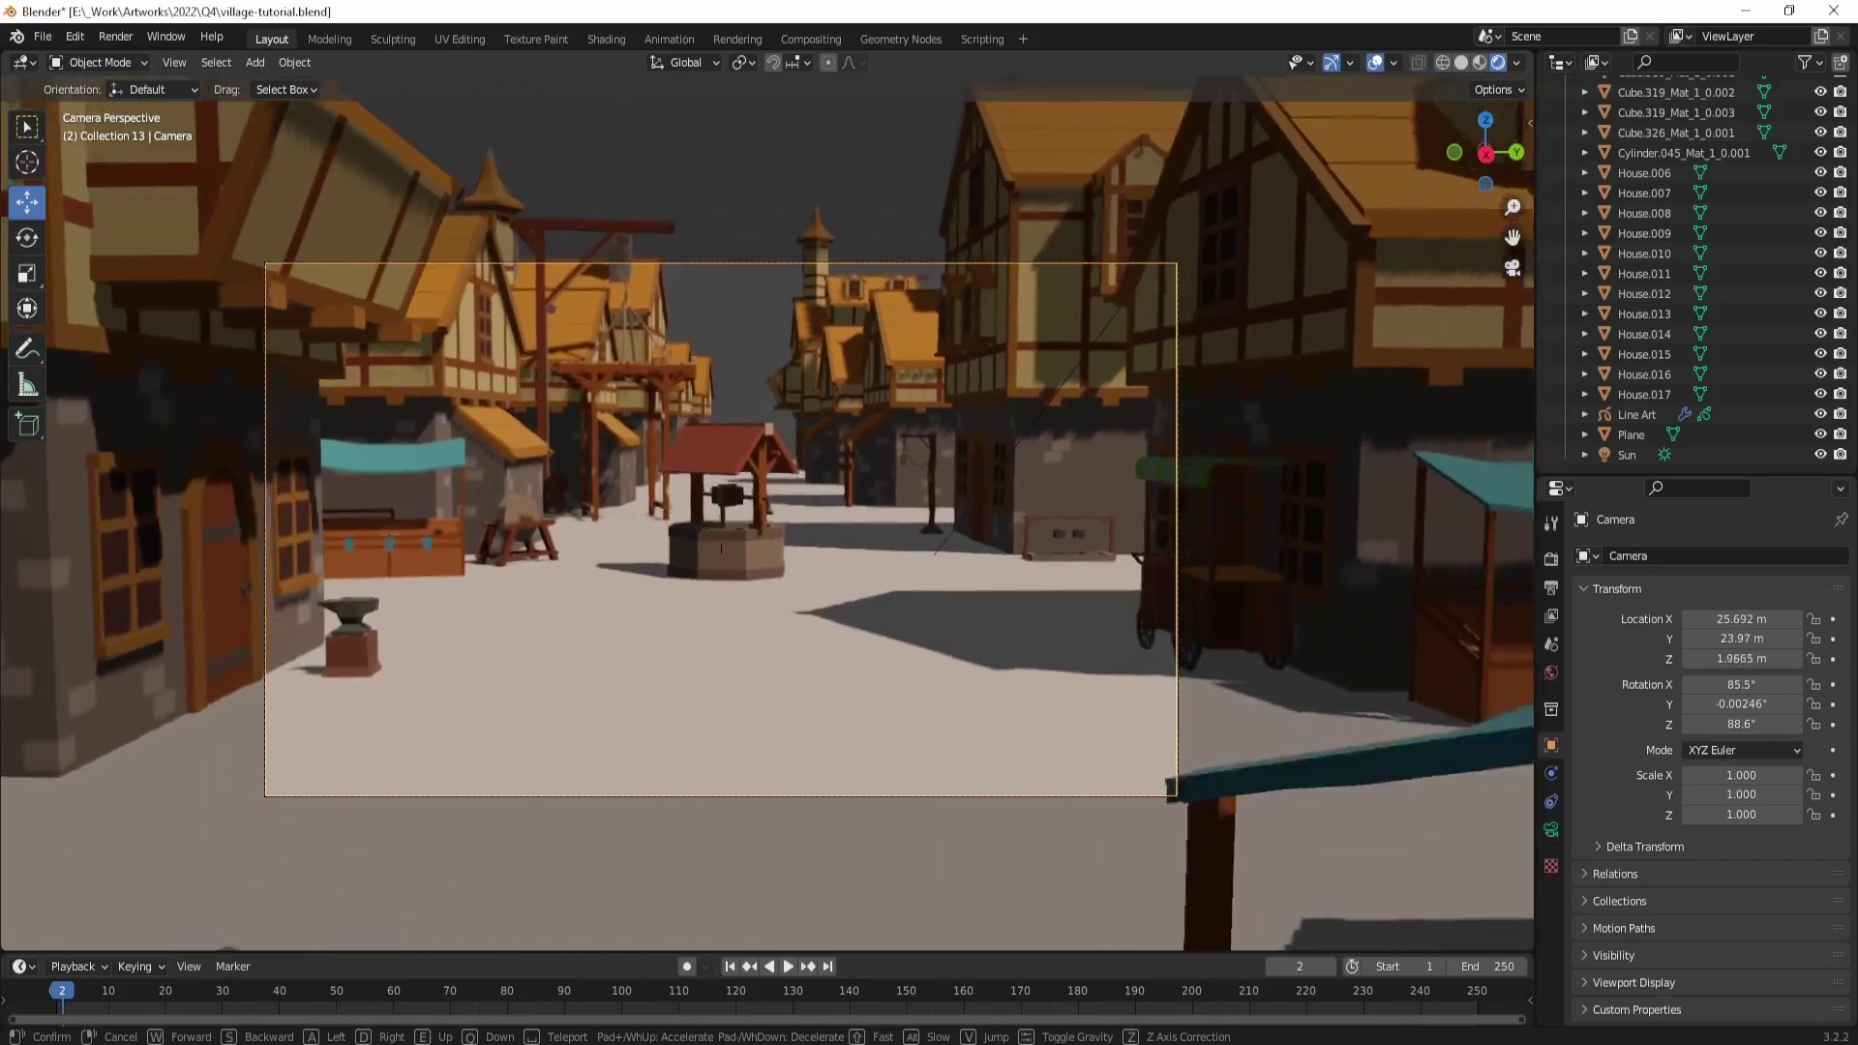
key("w")
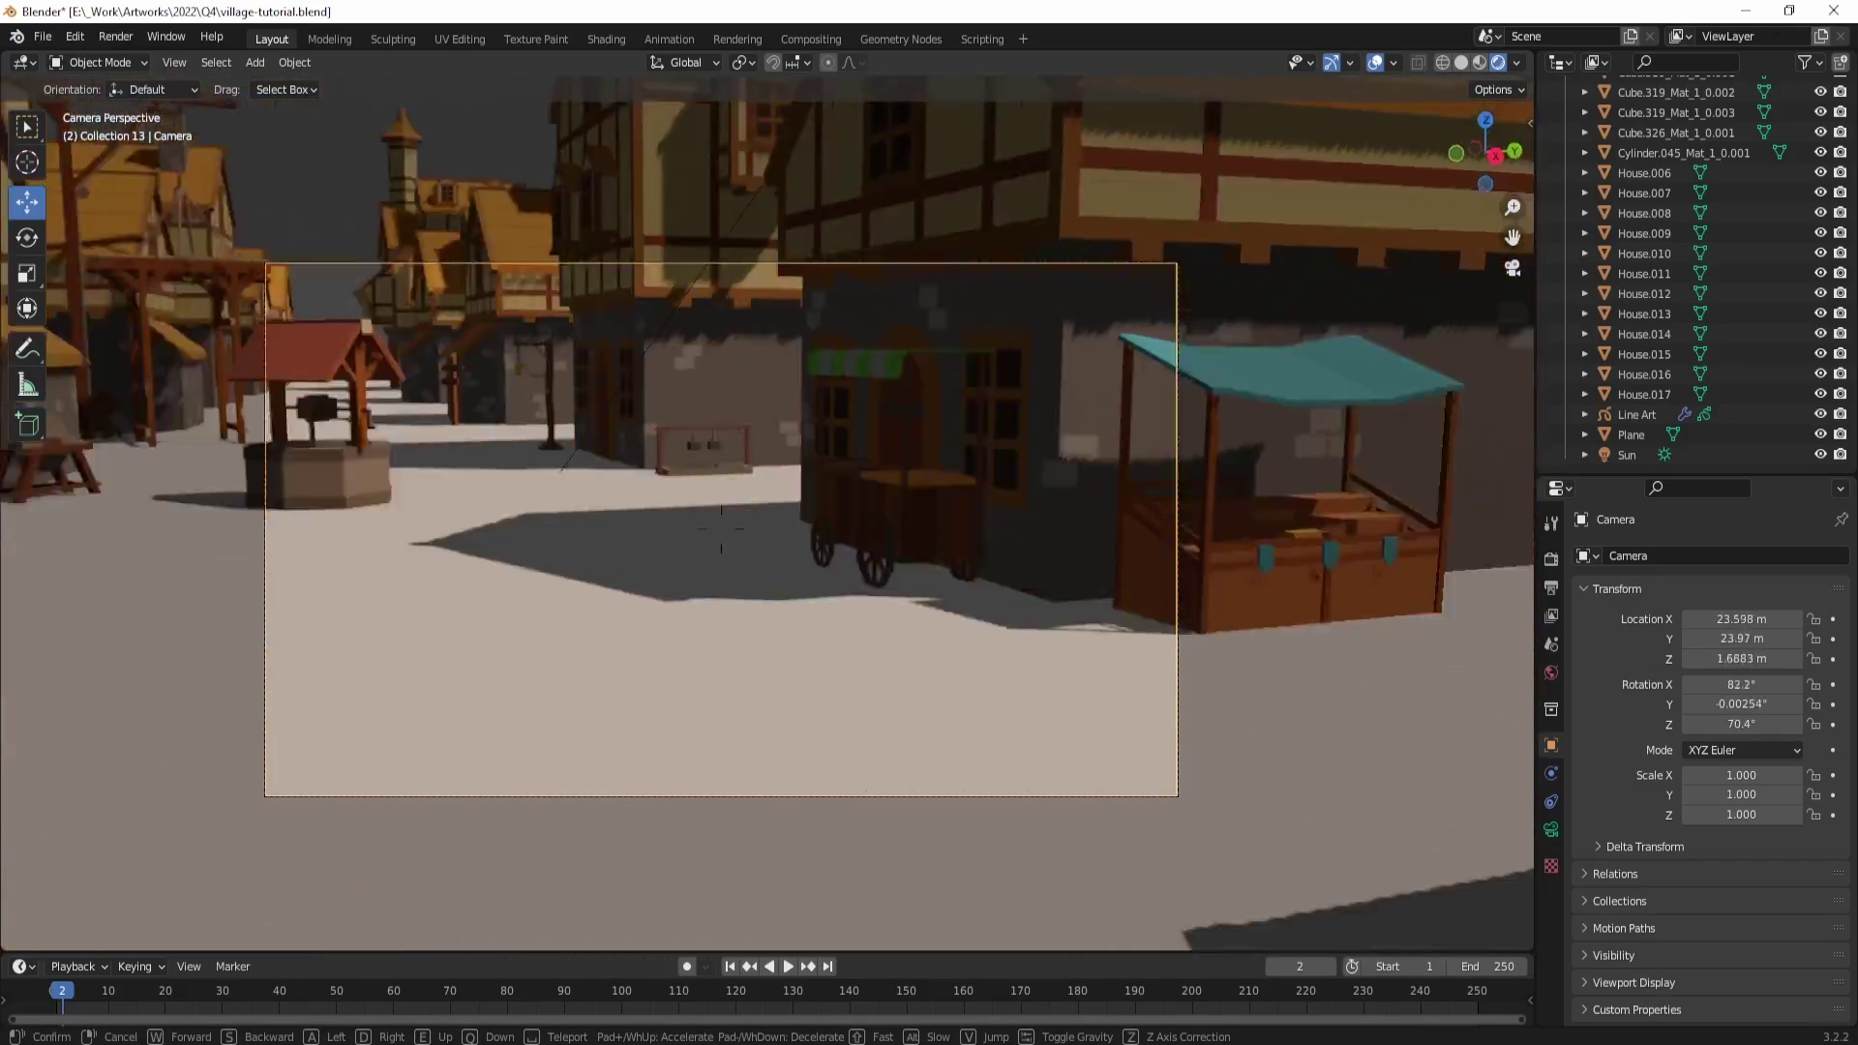
key("w")
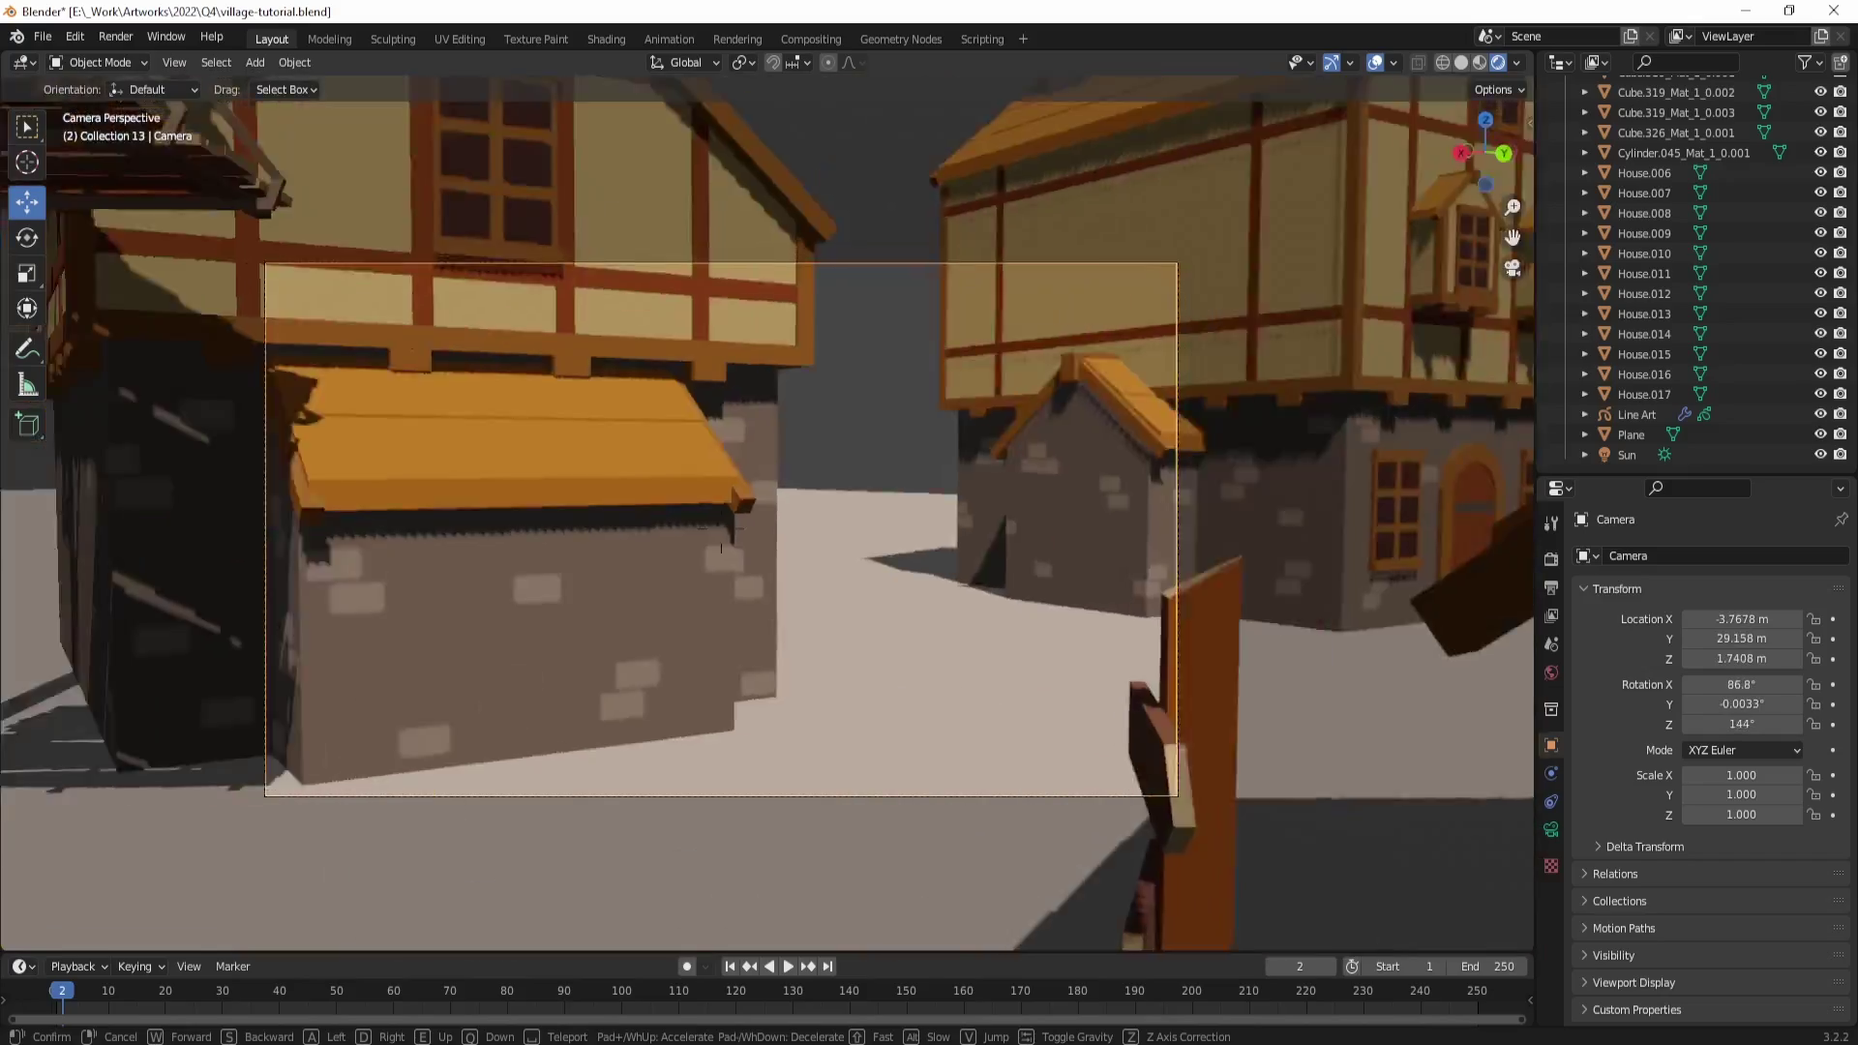
key("w")
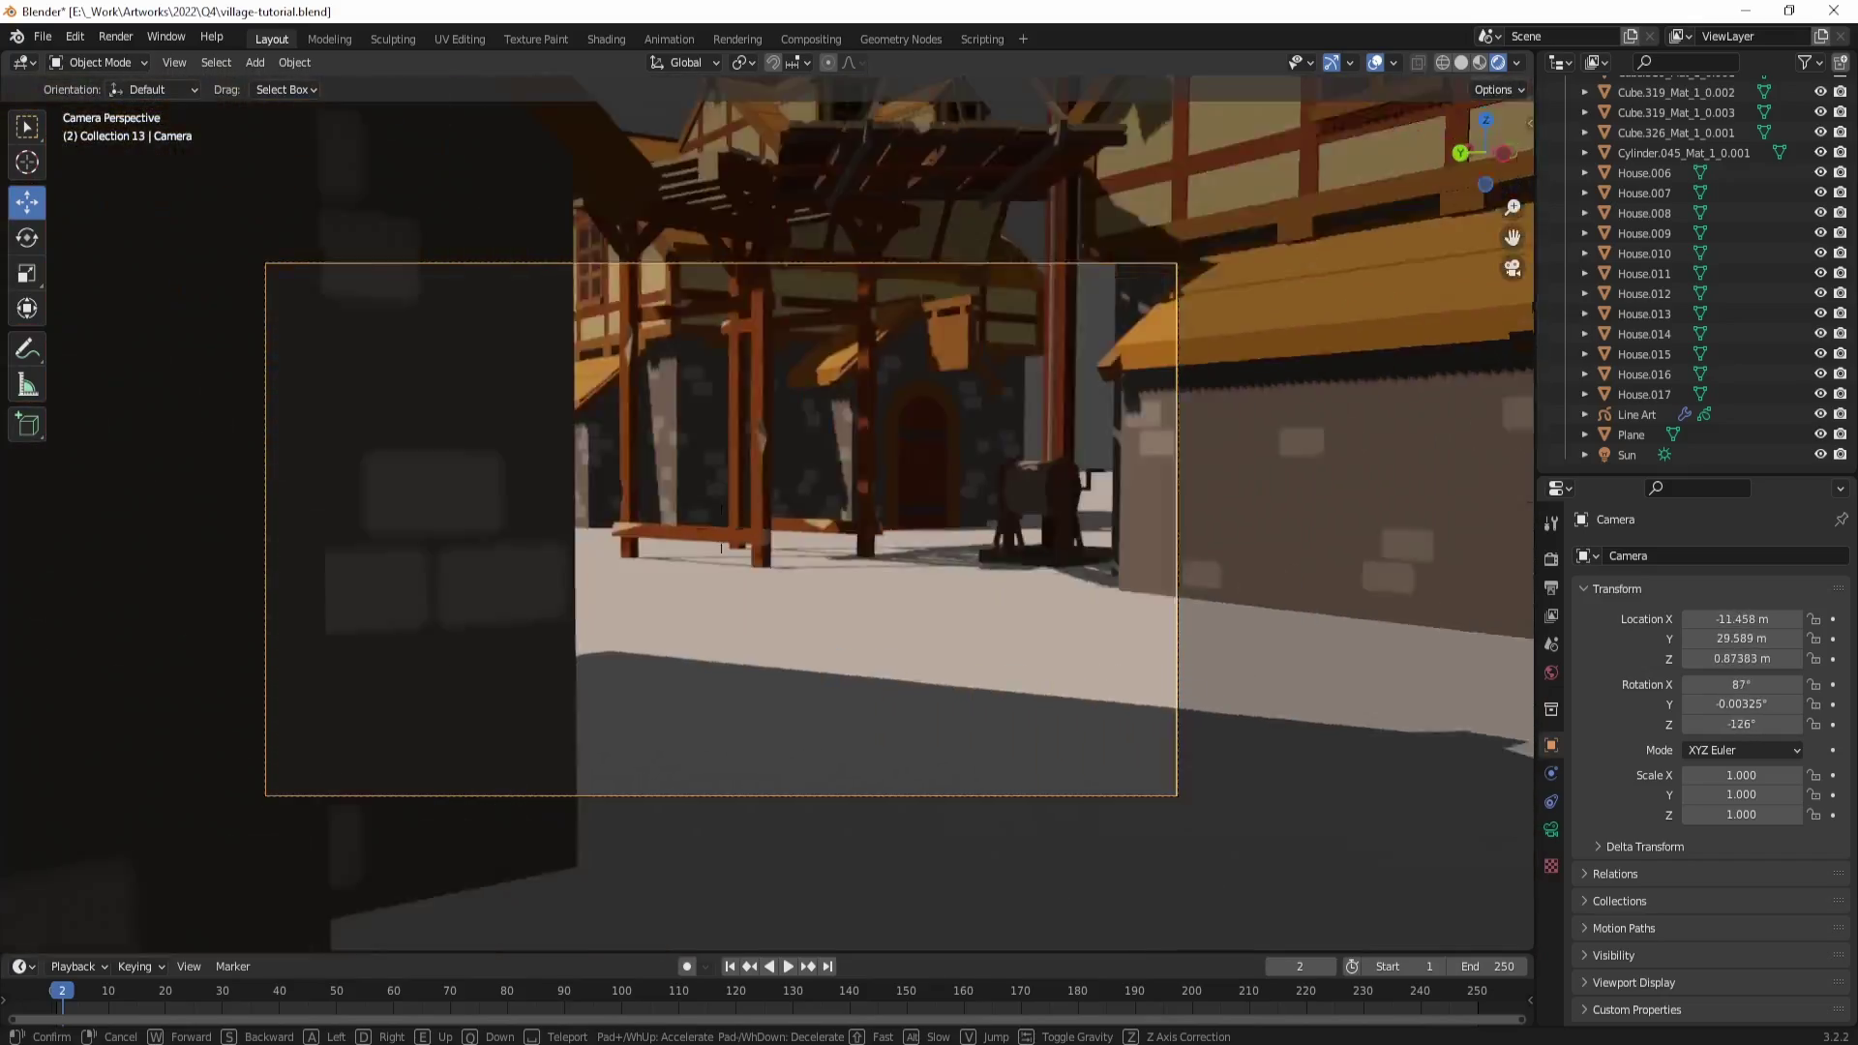
key("w")
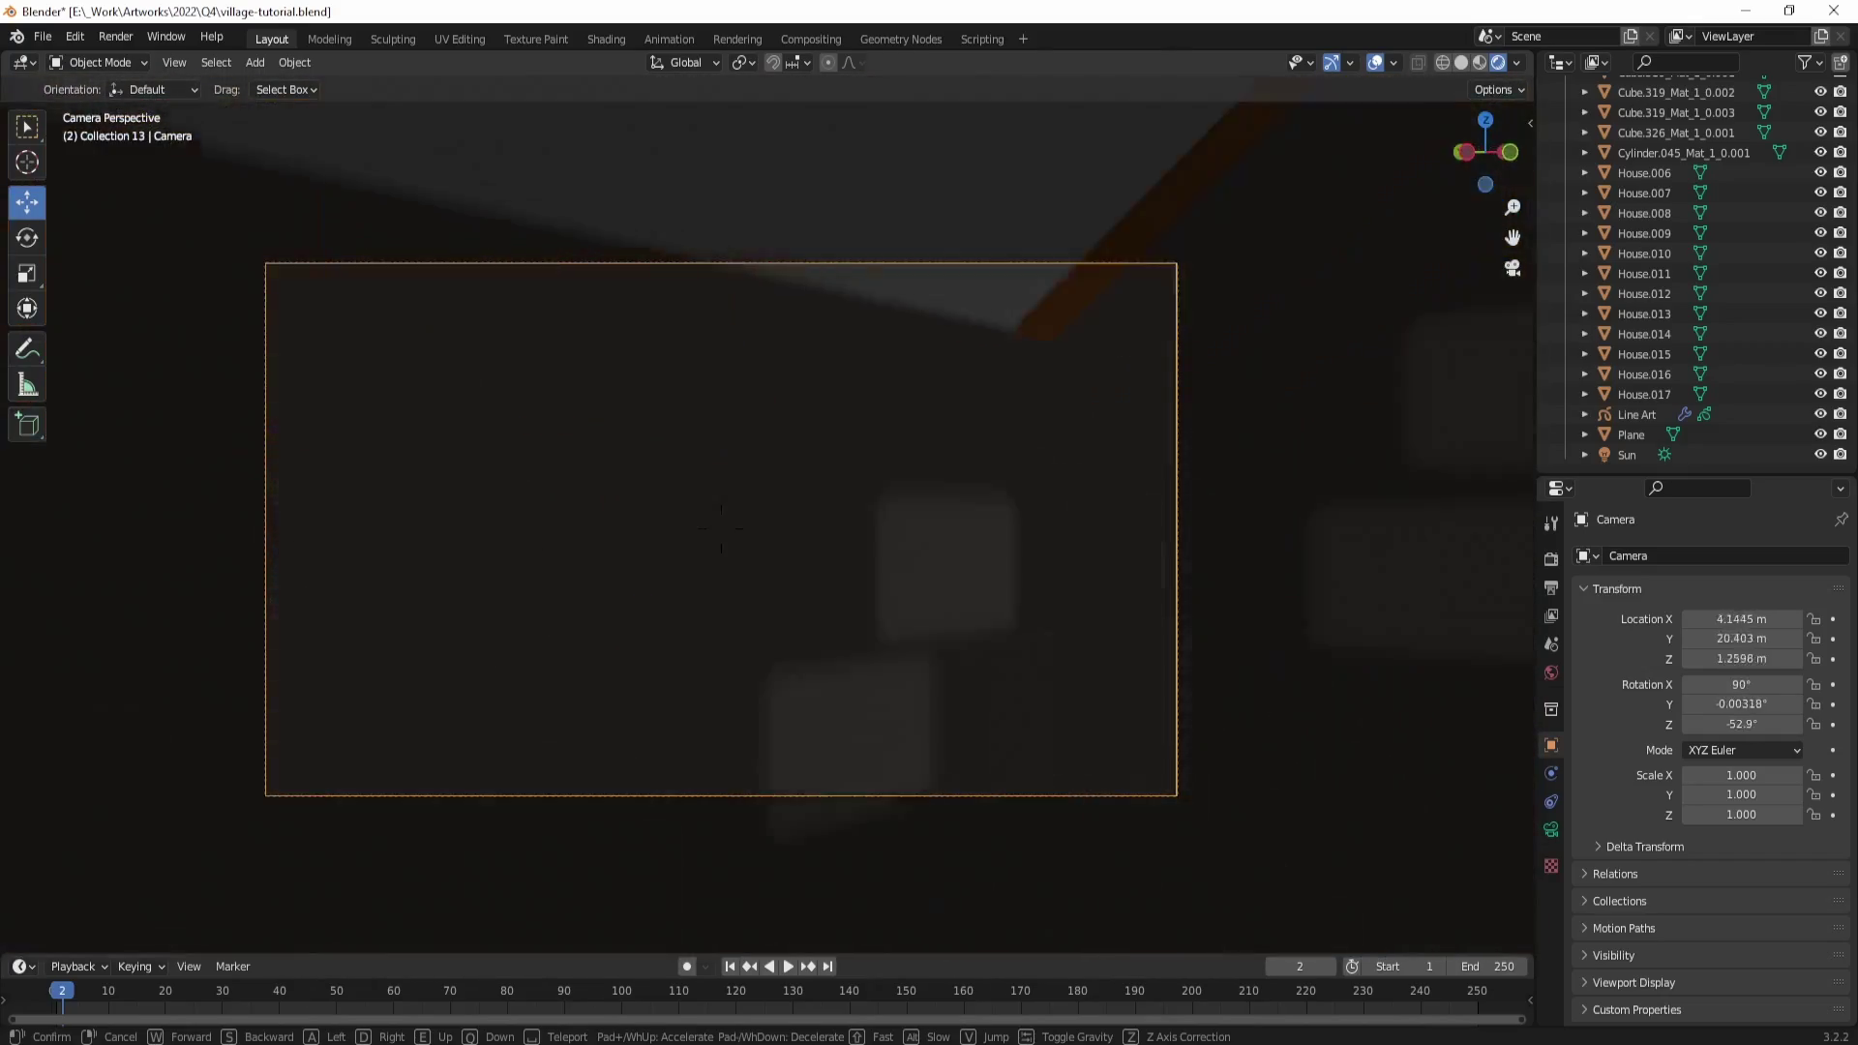
key("w")
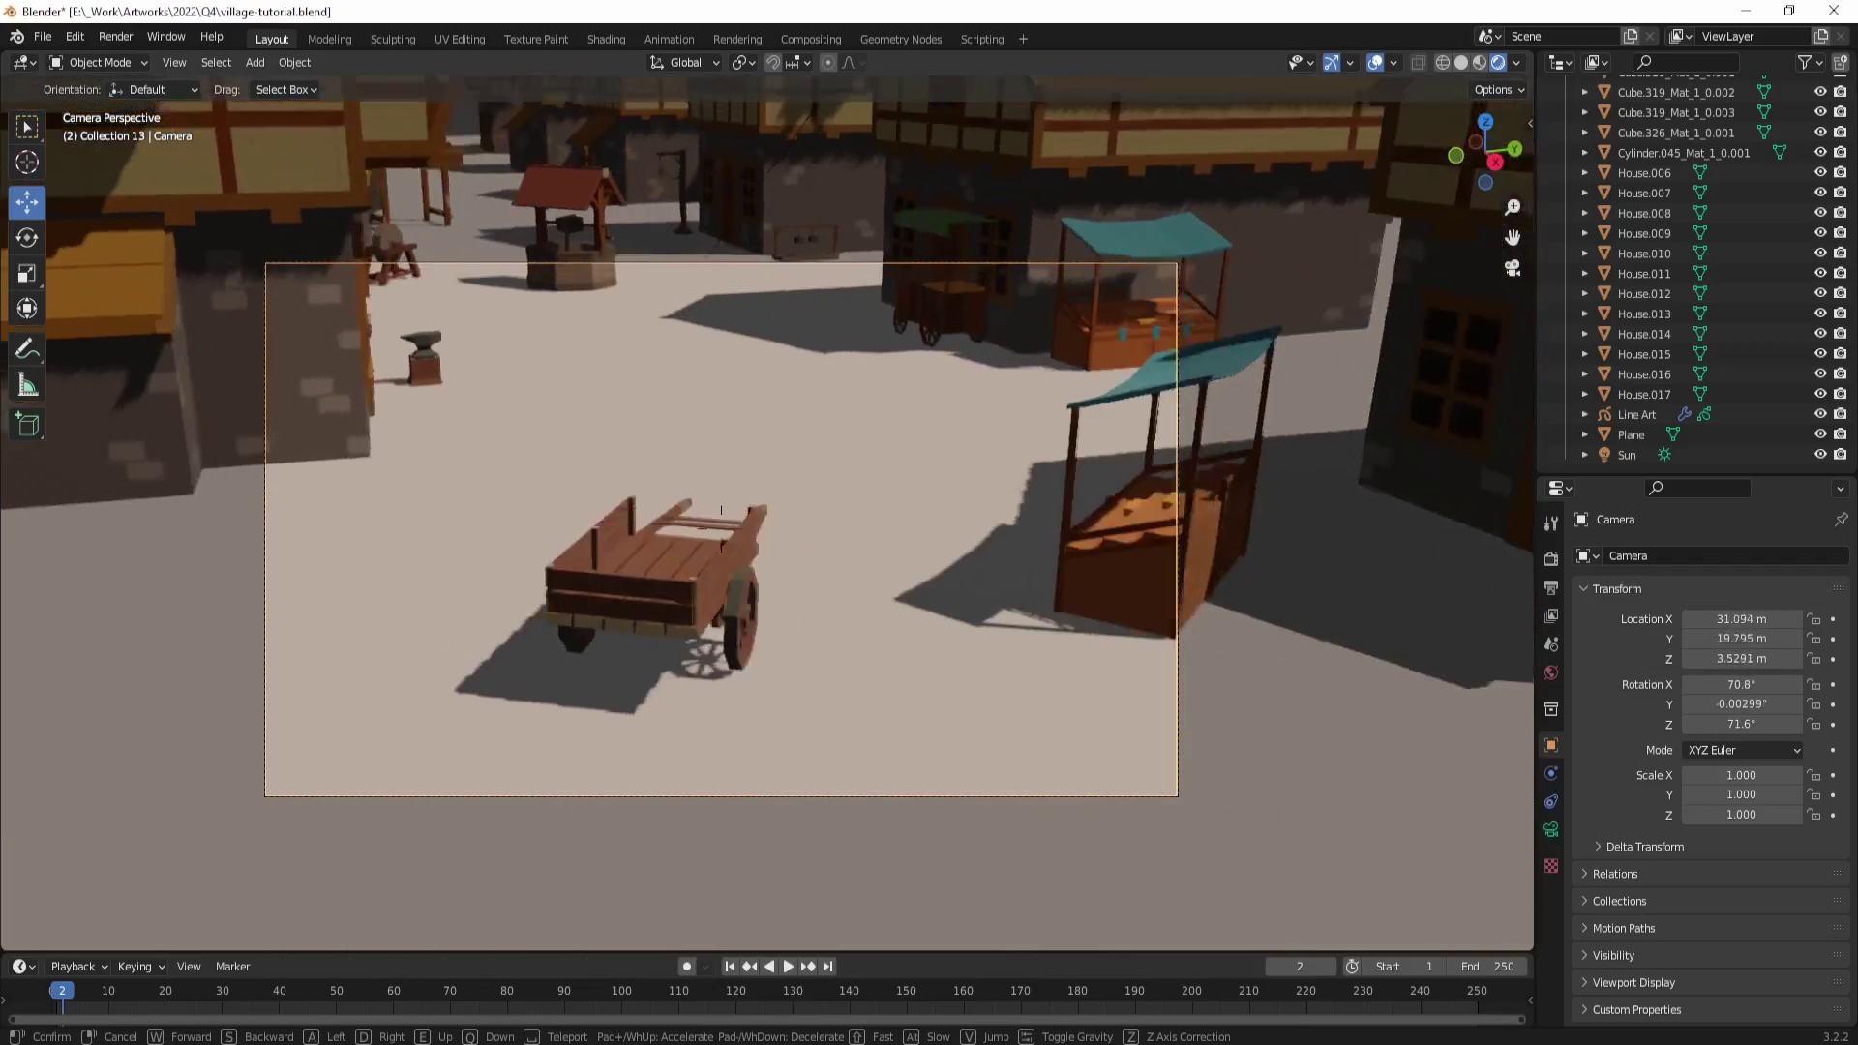
Step: Try a raised camera viewpoint by pulling the camera back and up to overlook the whole village
key("s")
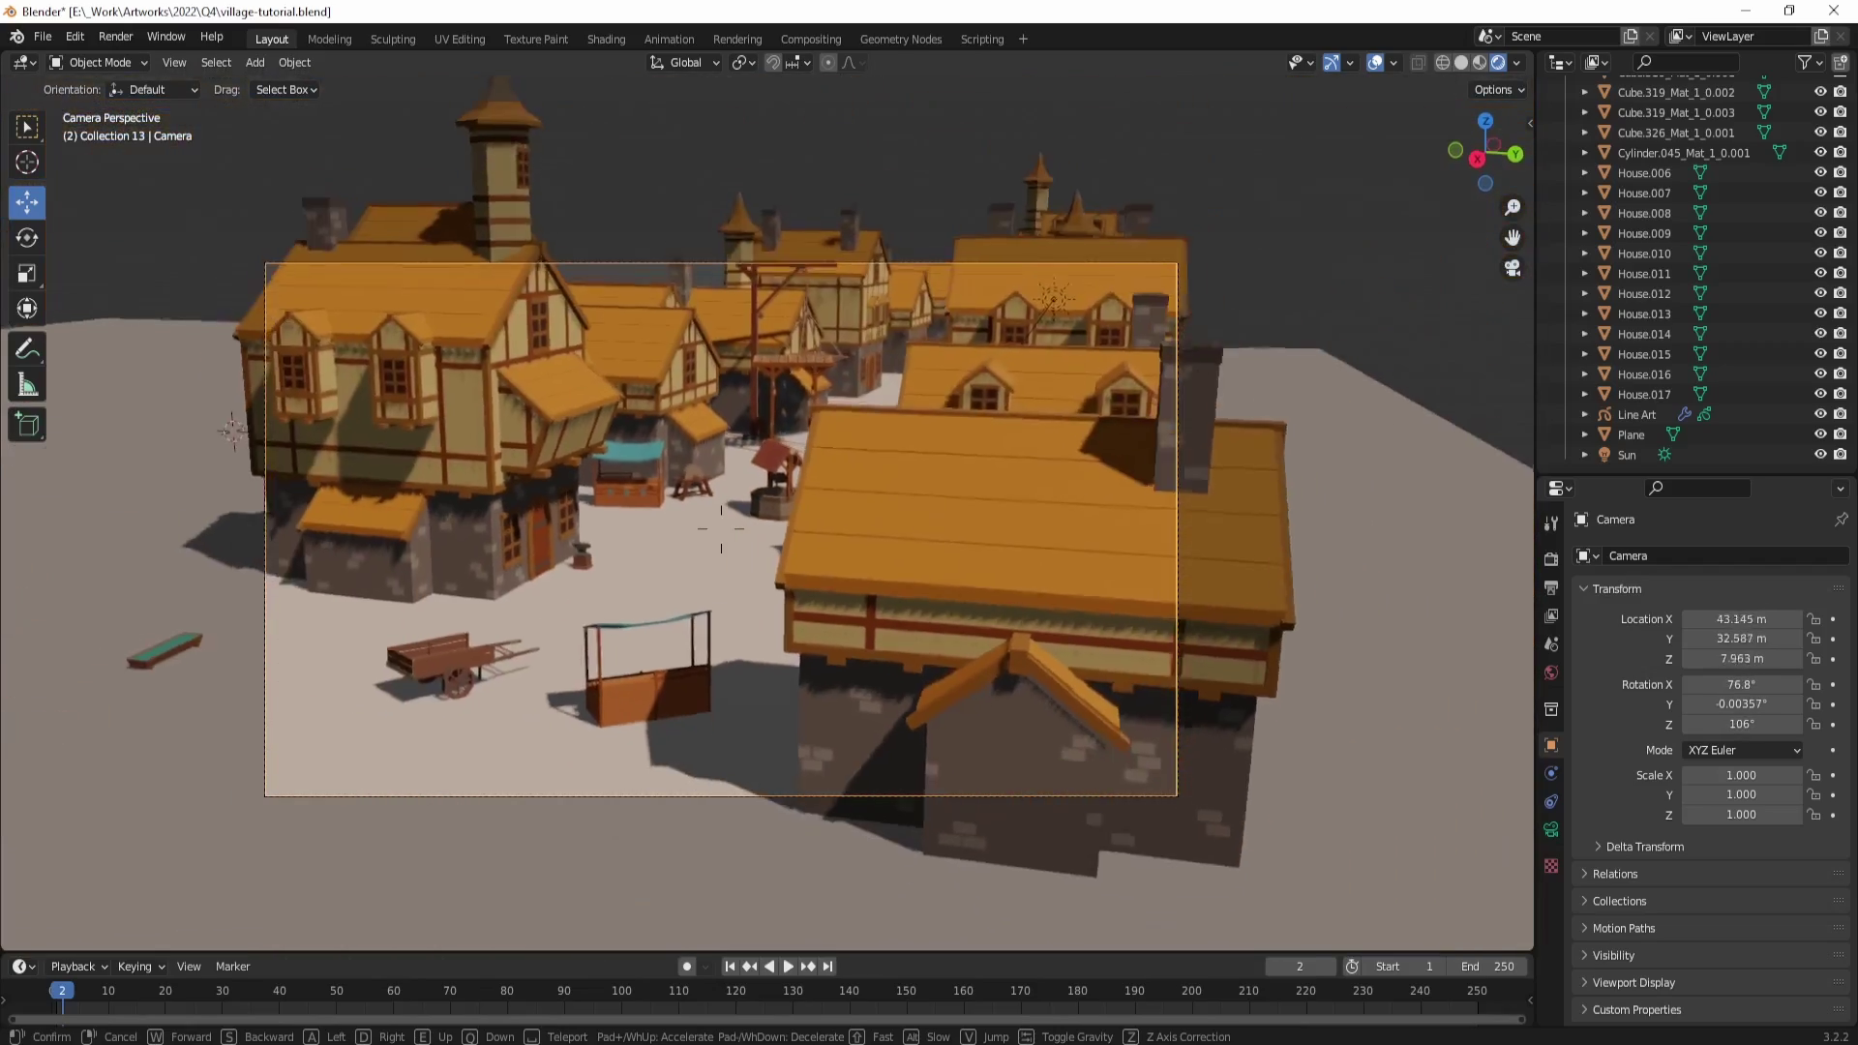
key("e")
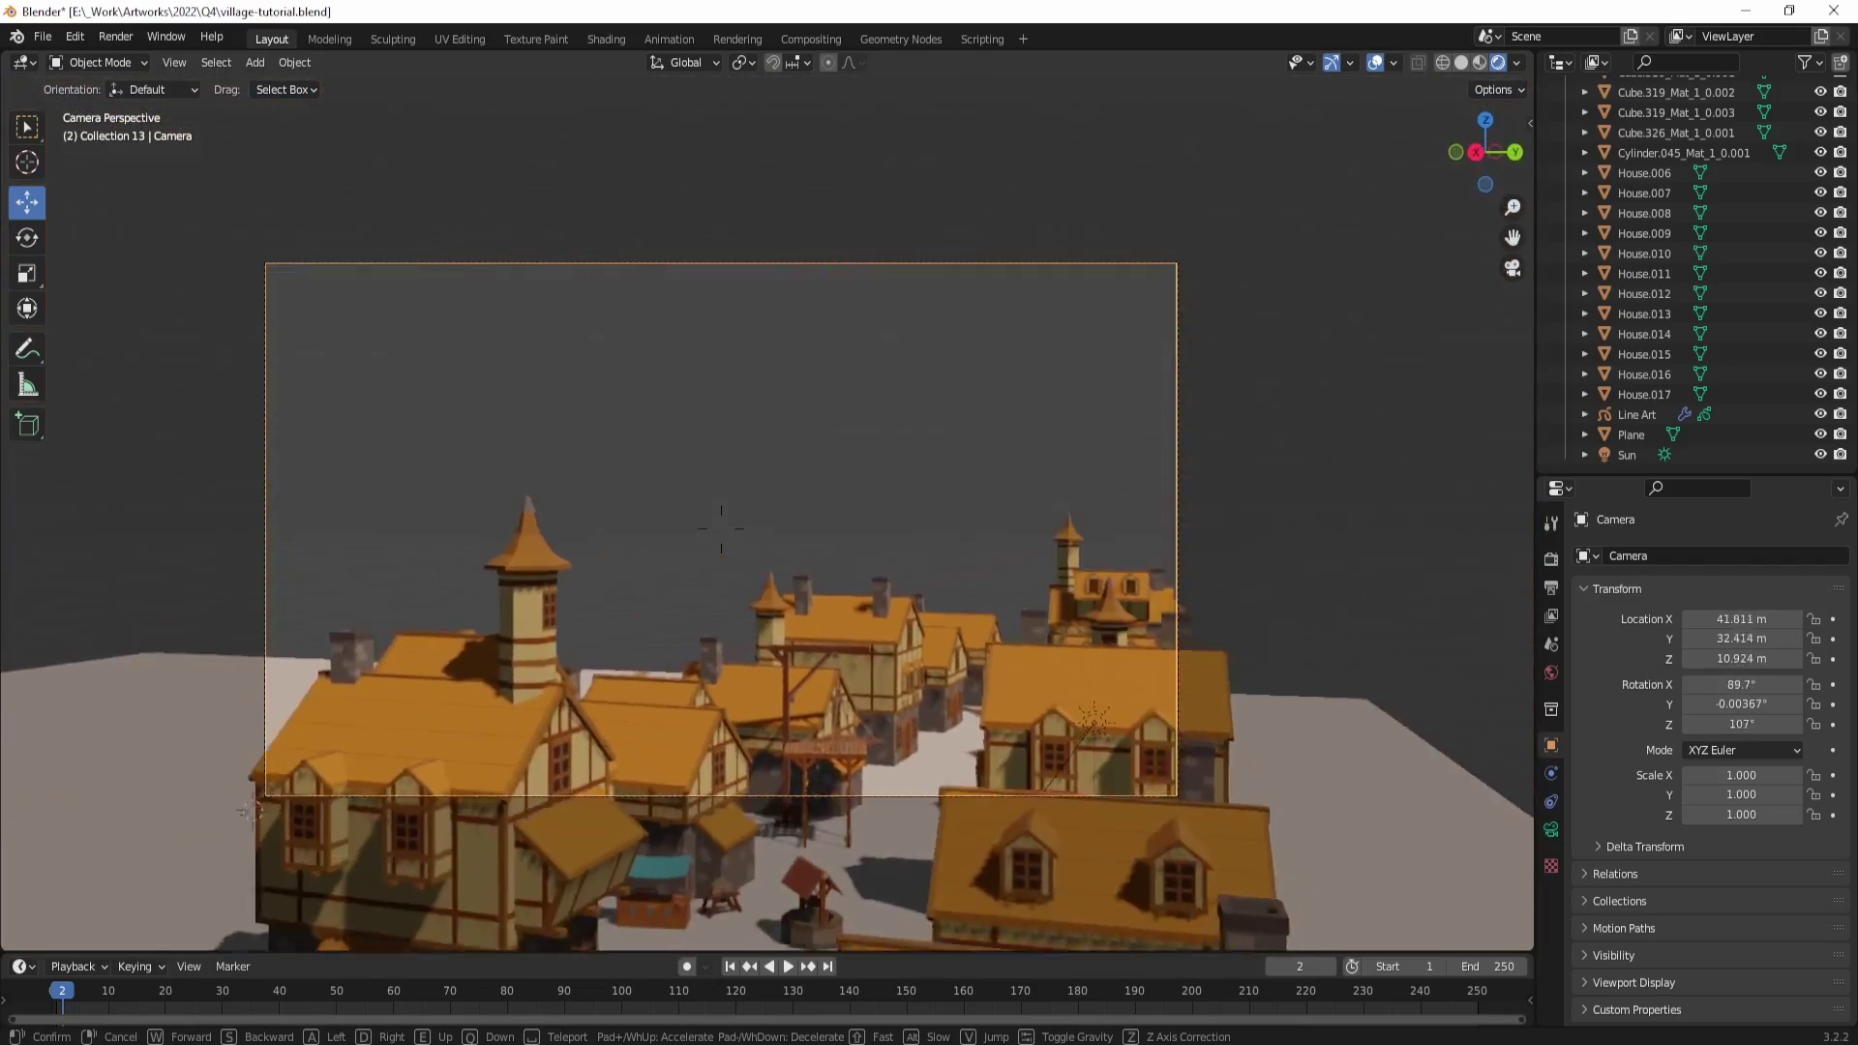
key("w")
key("s")
key("s")
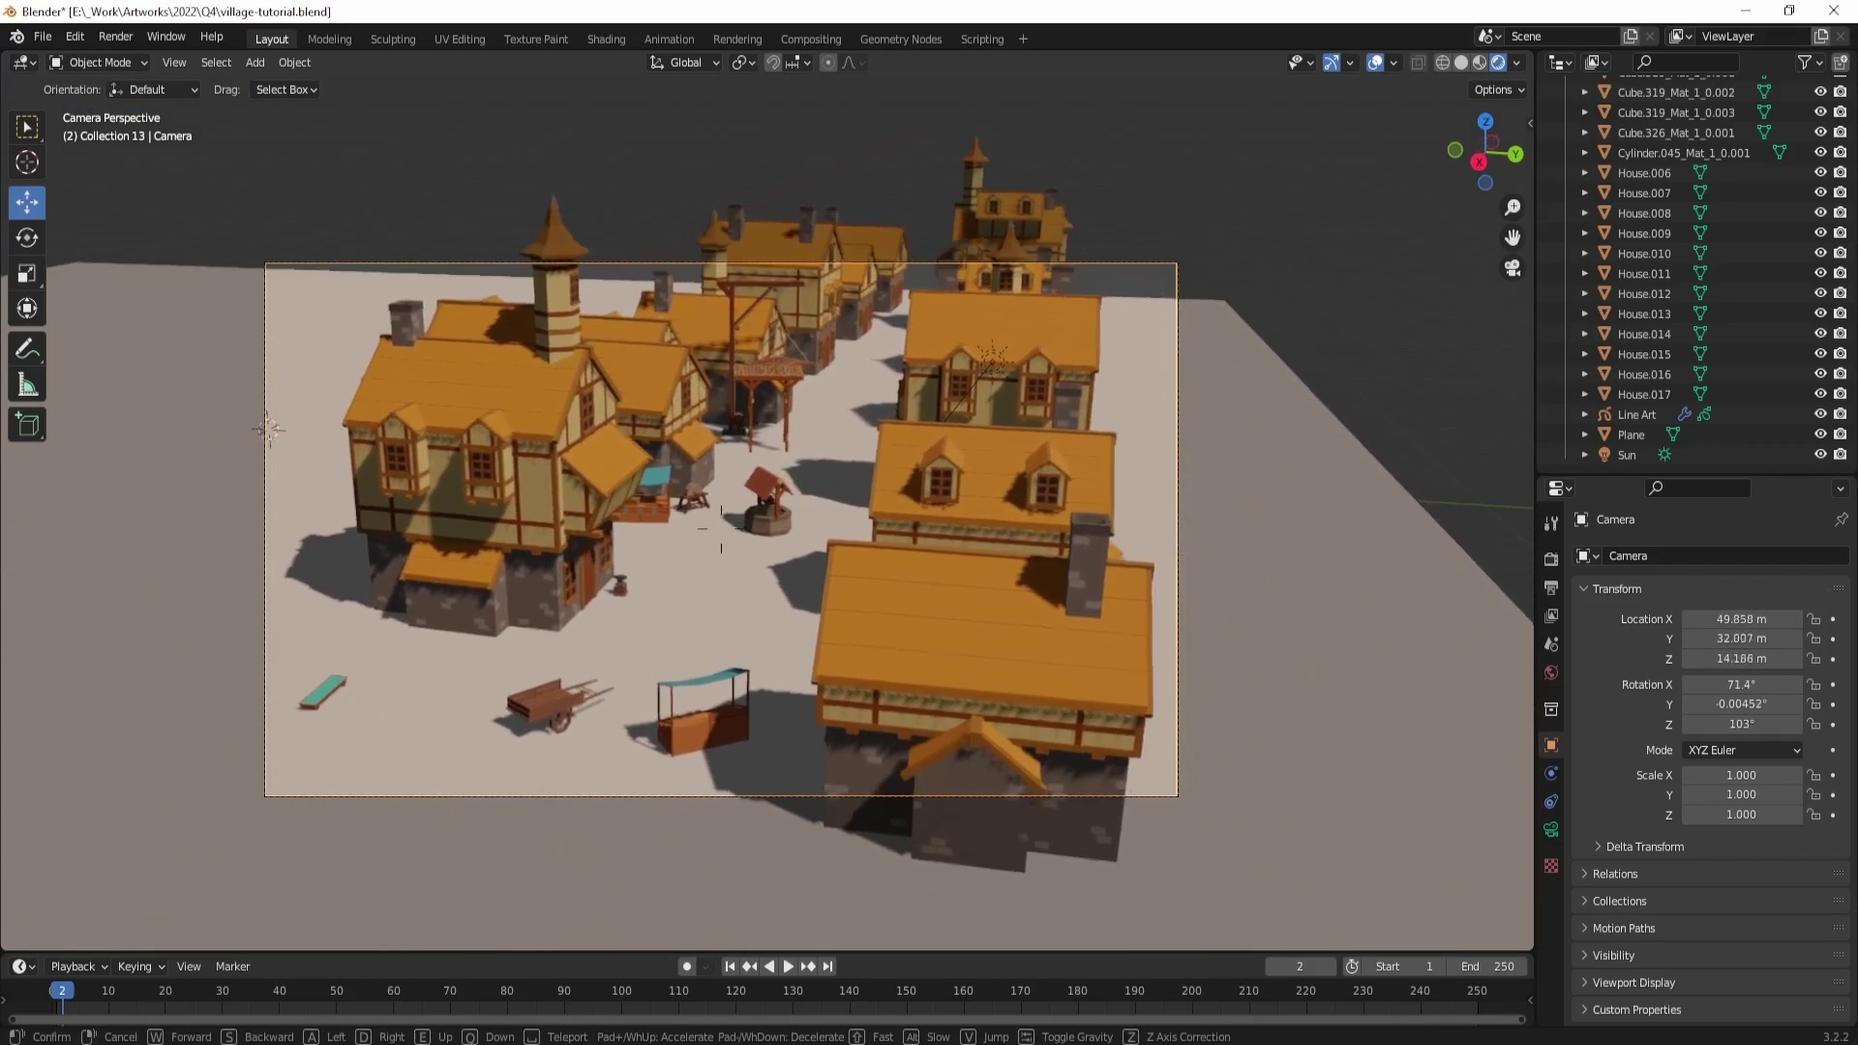
Step: Walk the camera down to a low viewpoint beyond the well, framing the lamp post, well, market stall and tall houses from below
key("w")
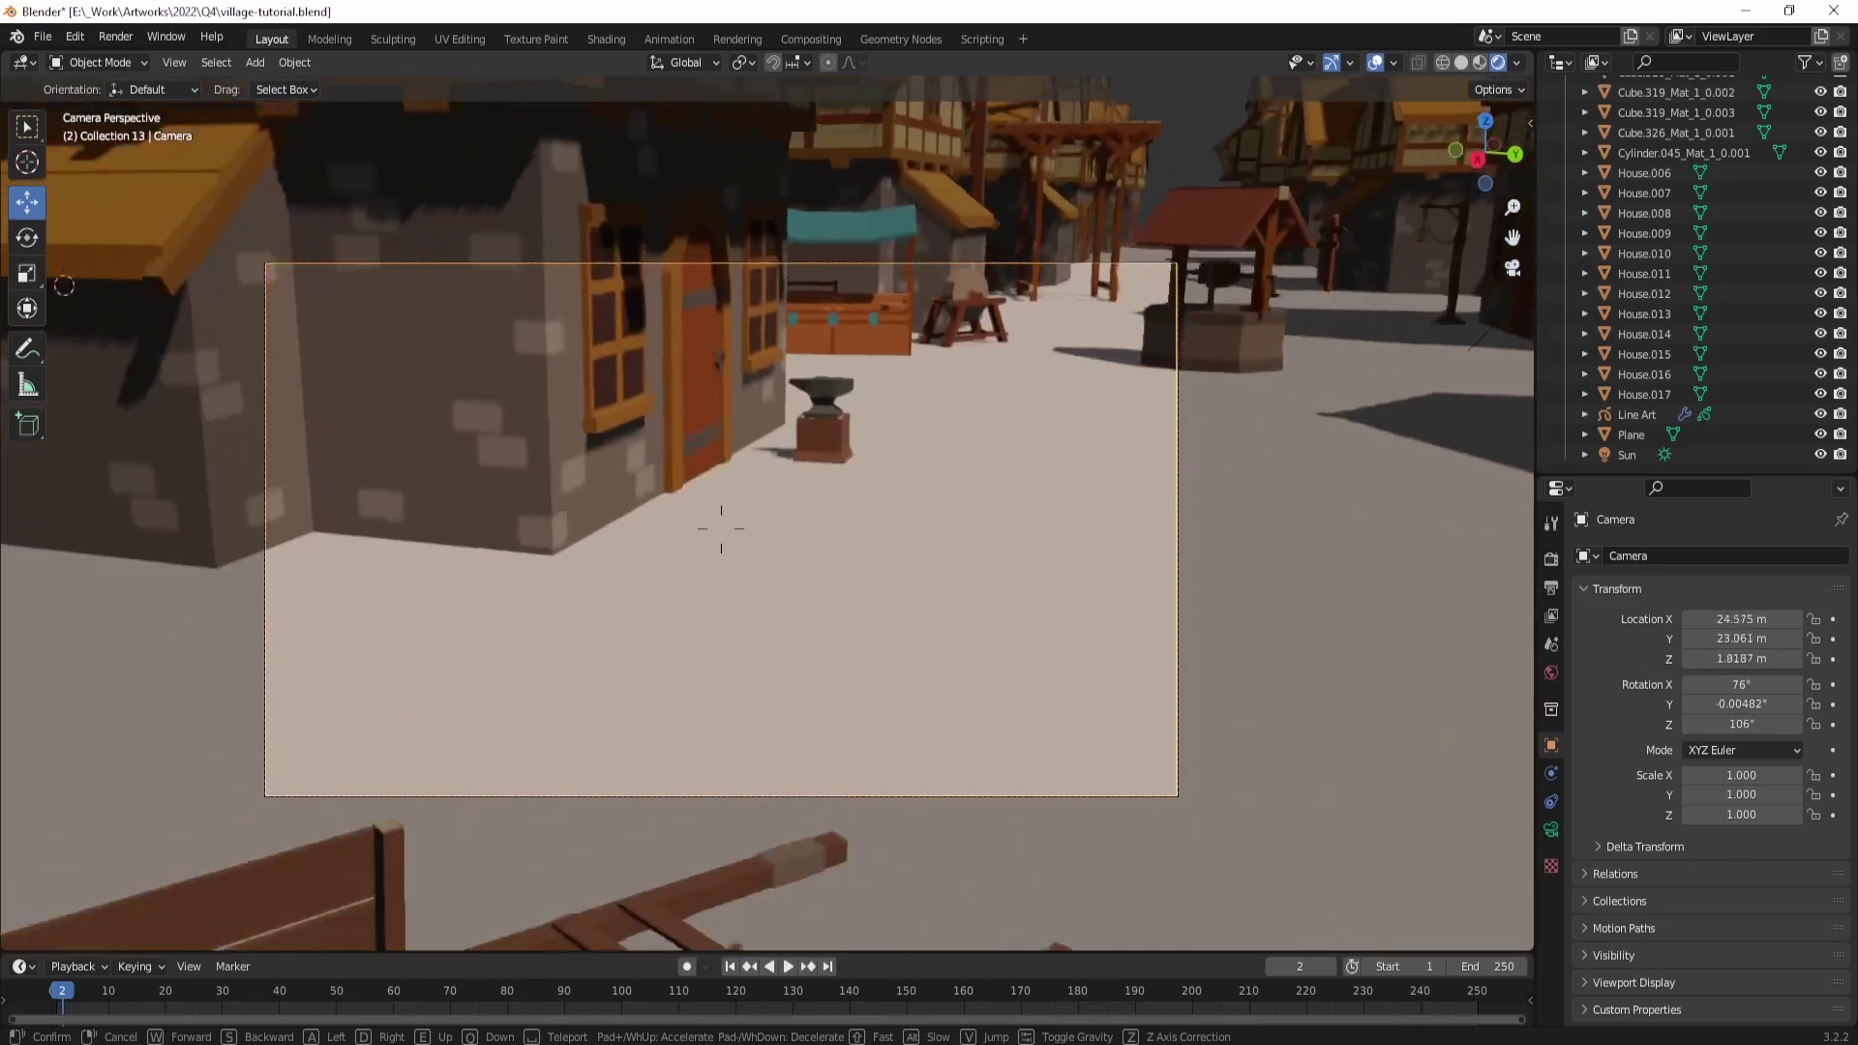
key("w")
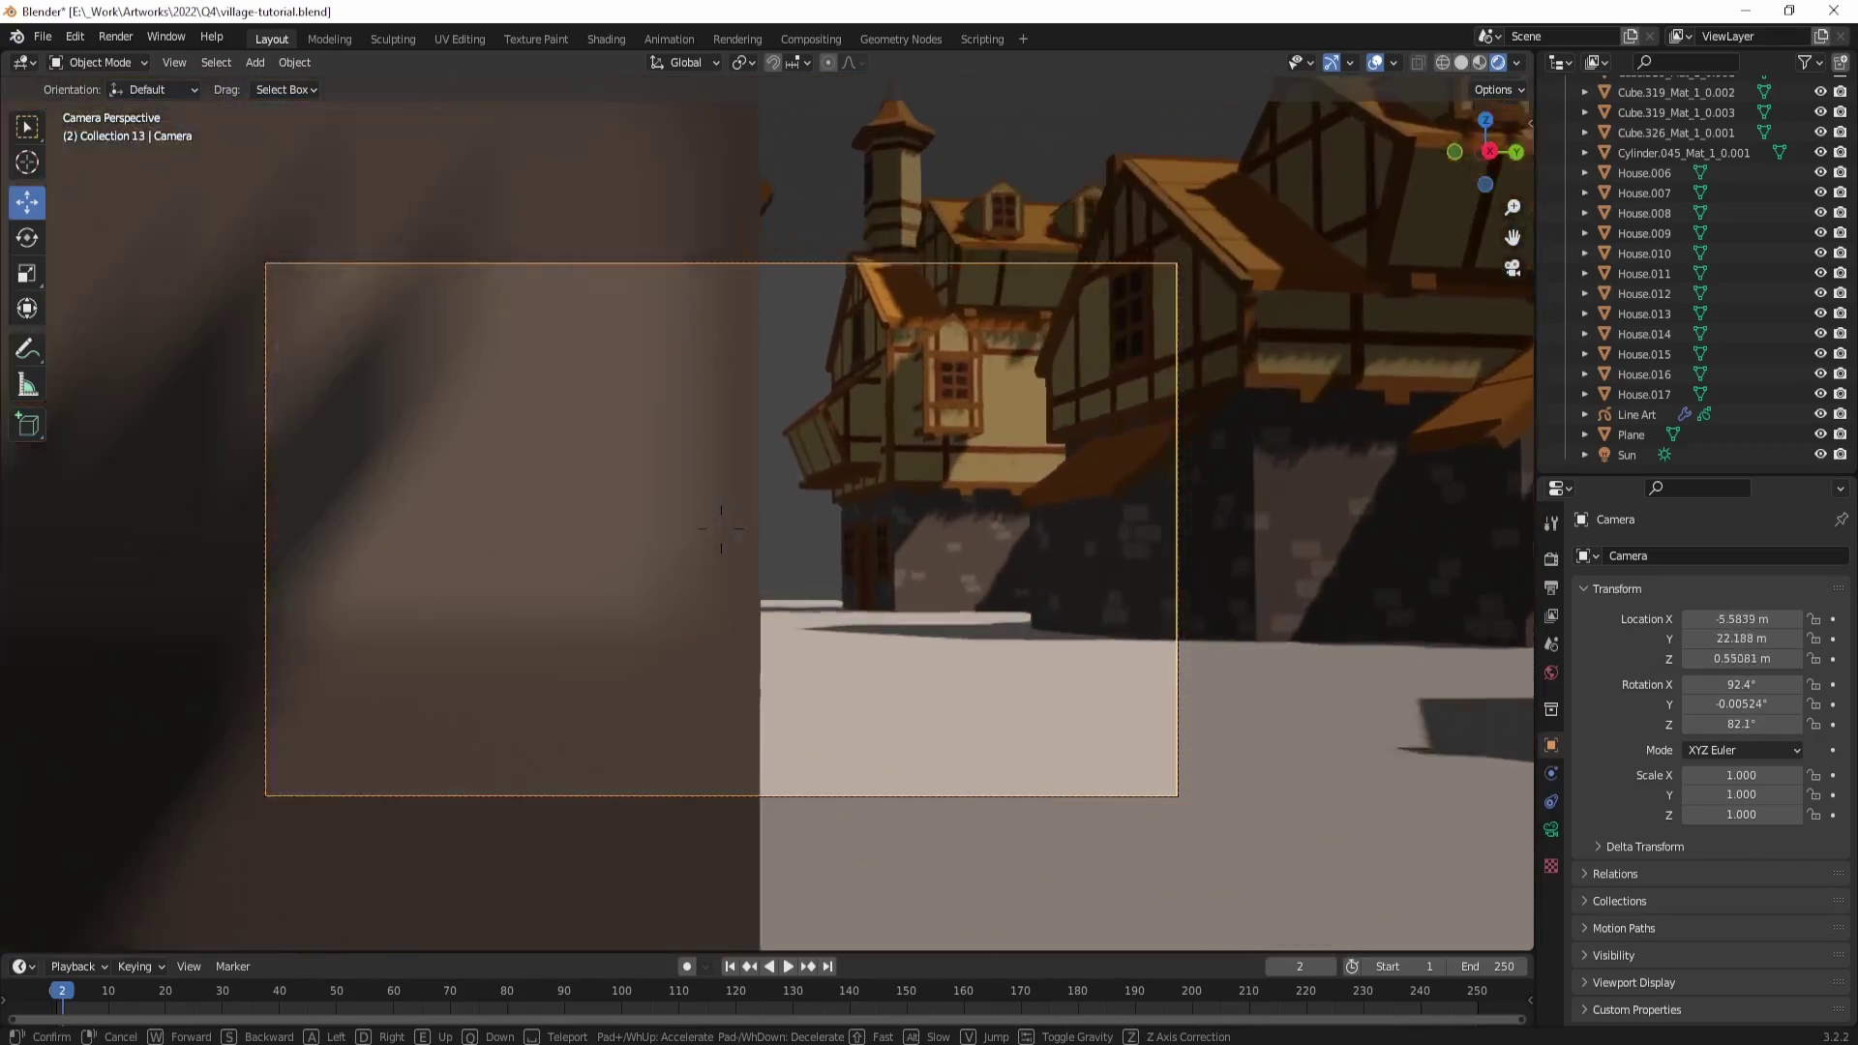
key("w")
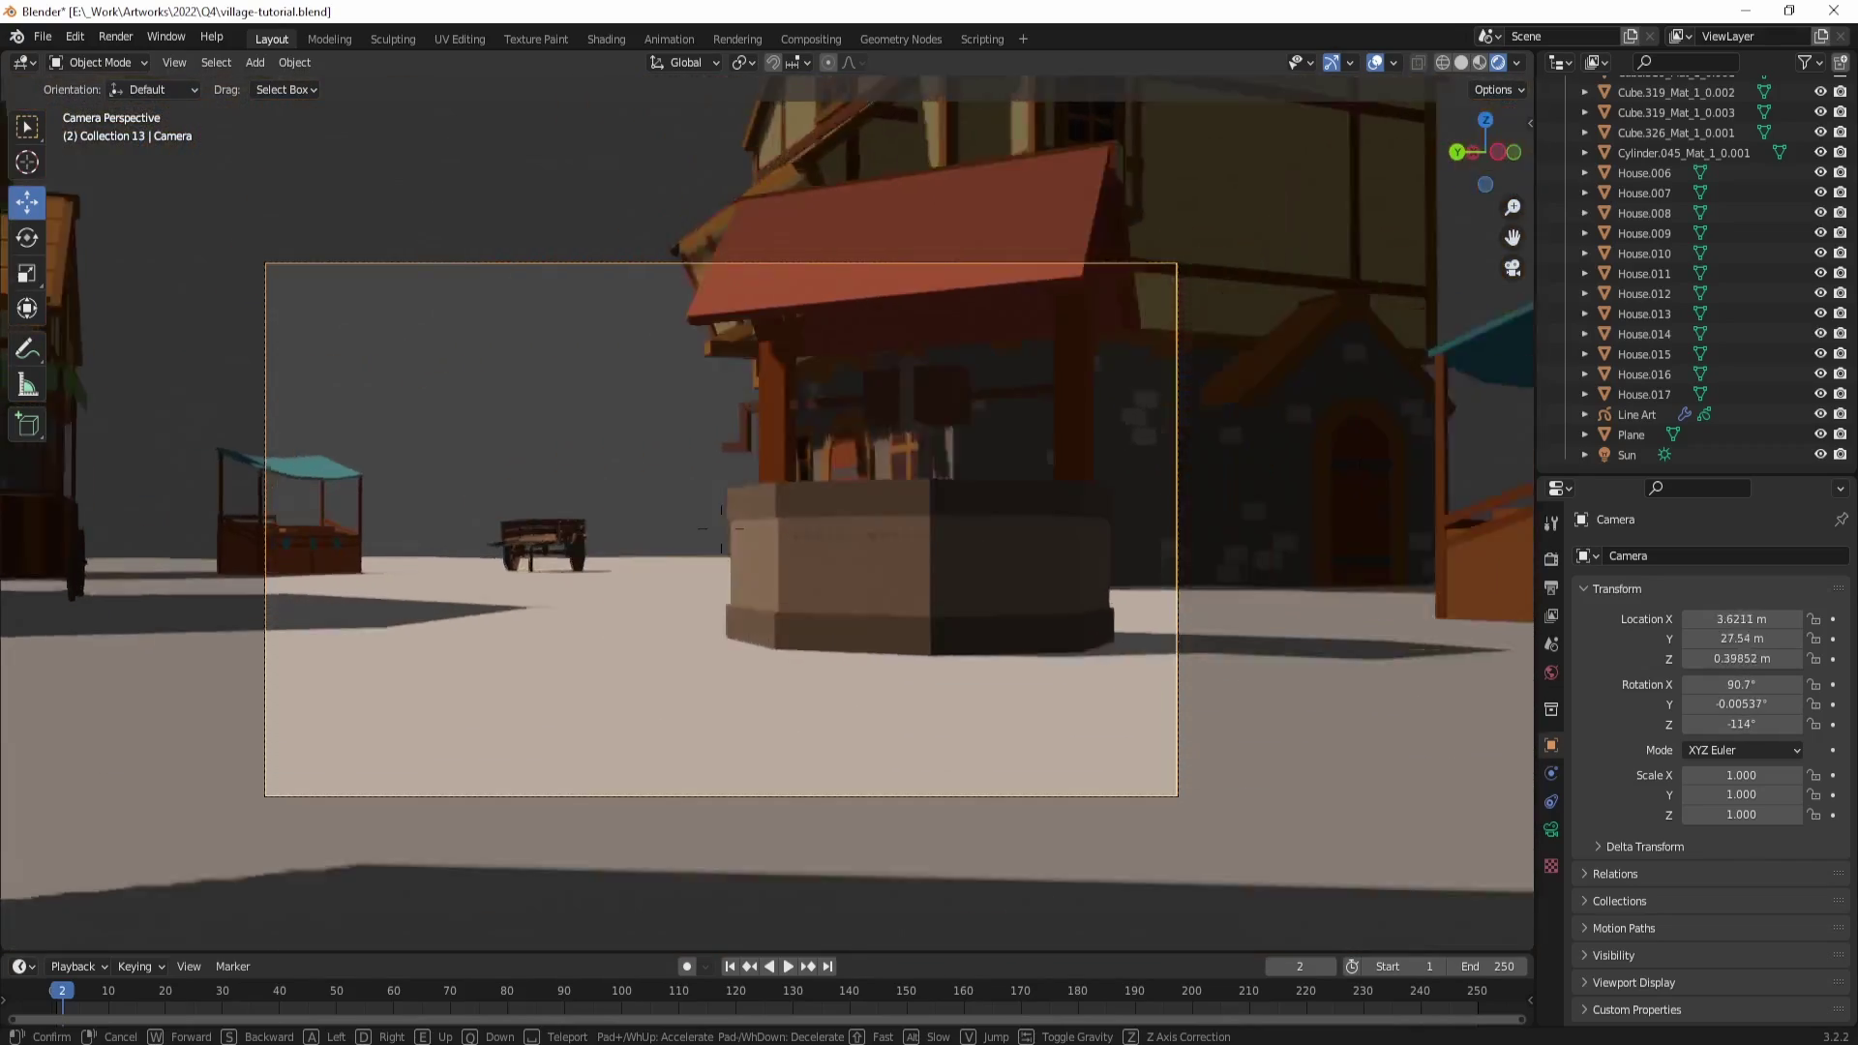
key("w")
key("s")
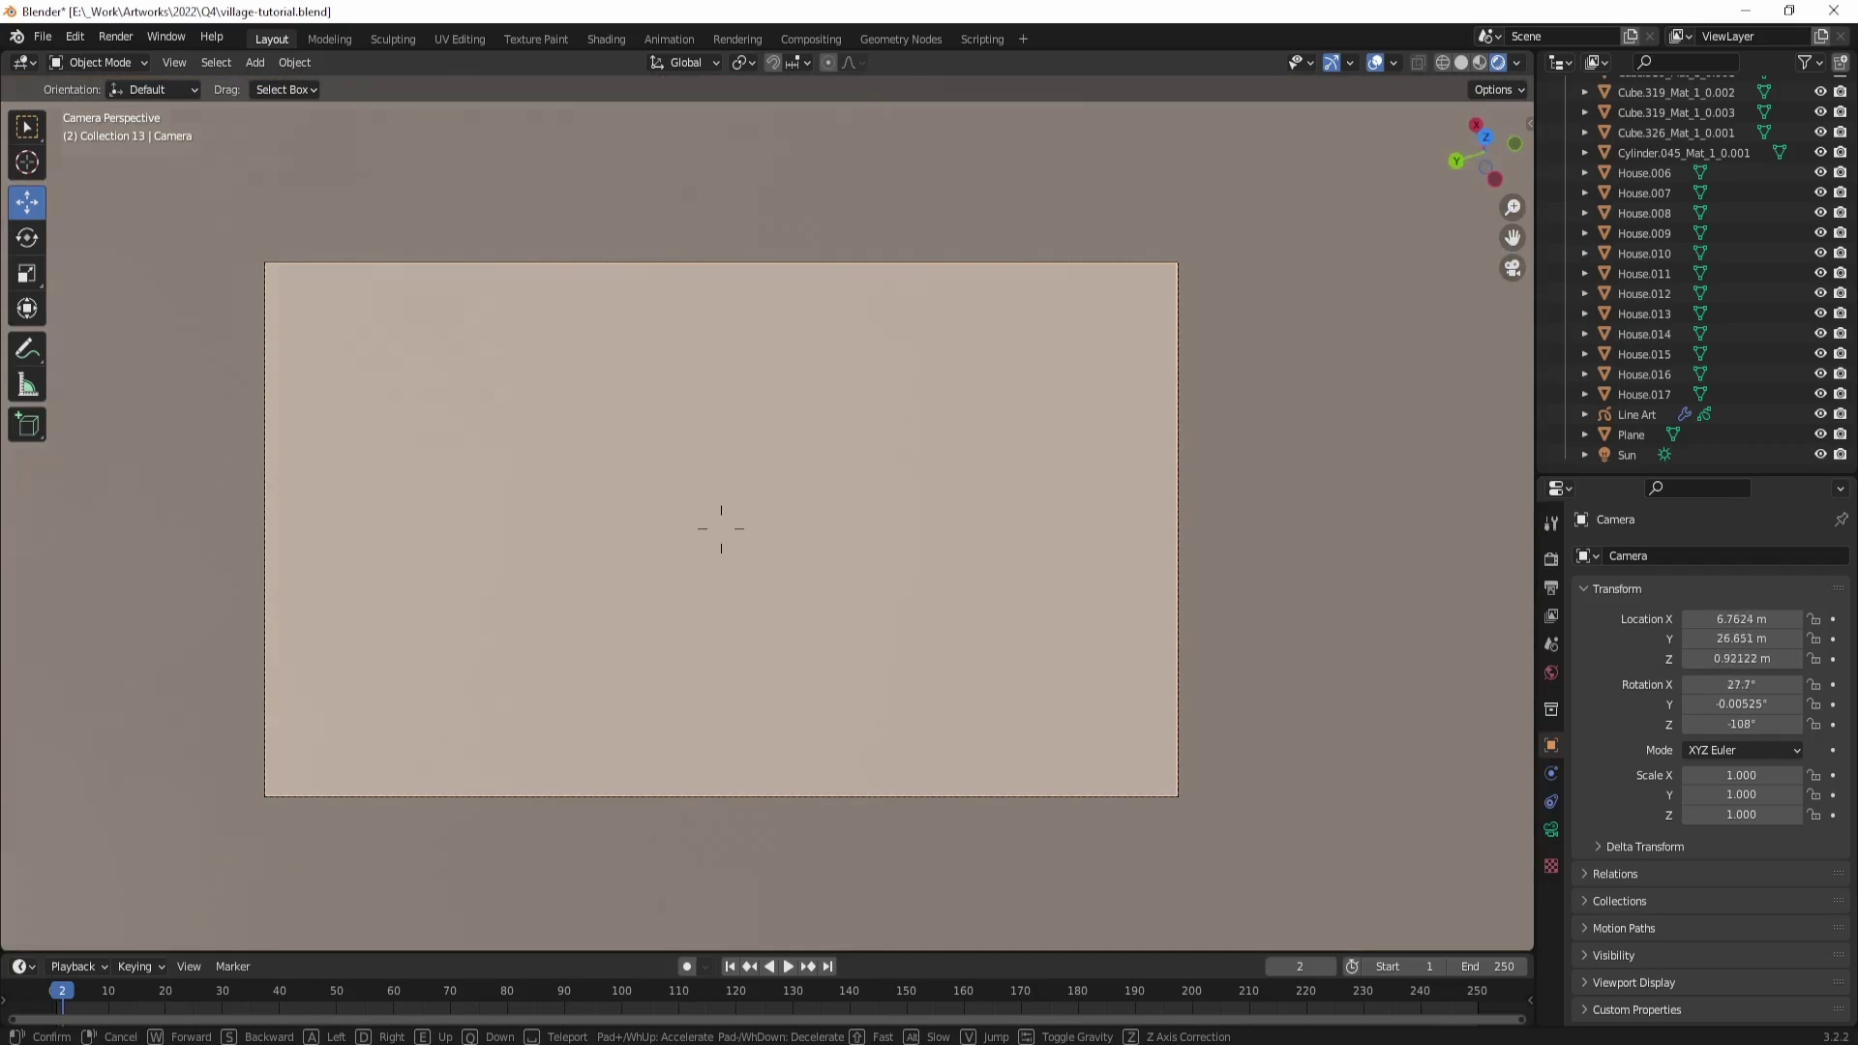
key("w")
key("s")
key("a")
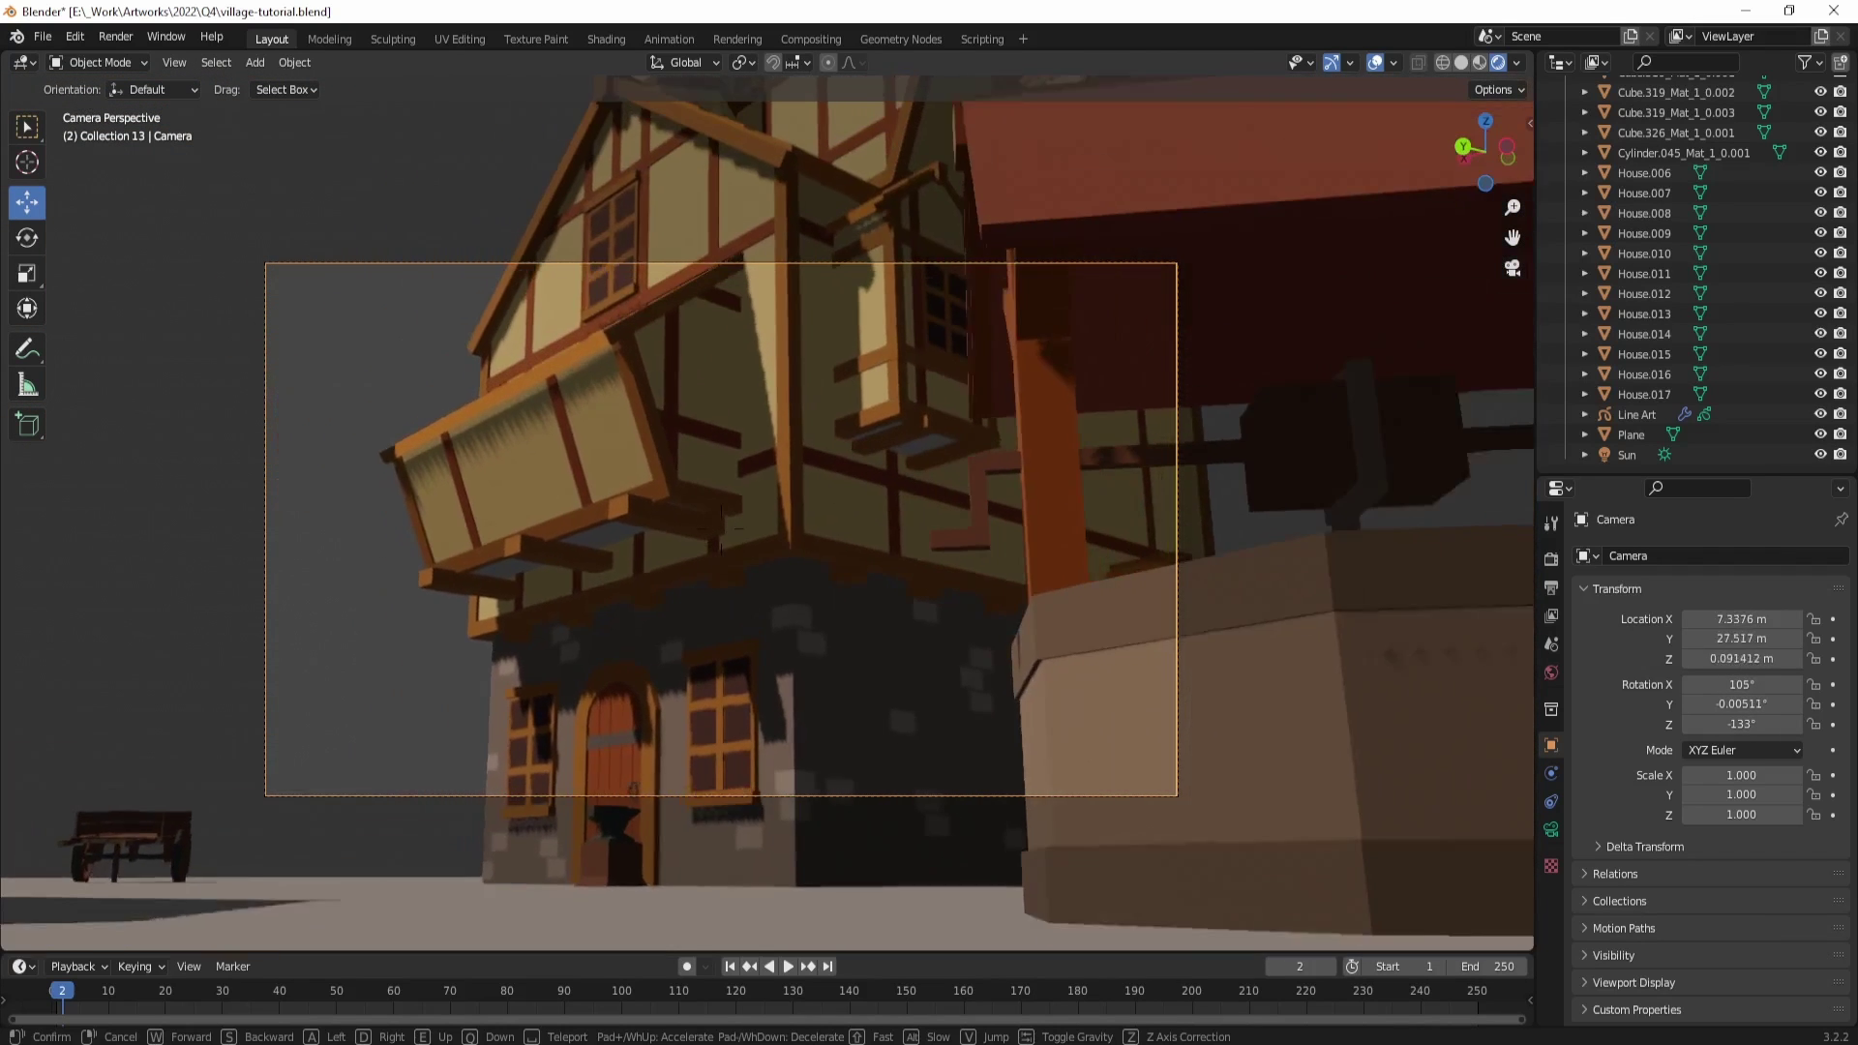
key("w")
key("s")
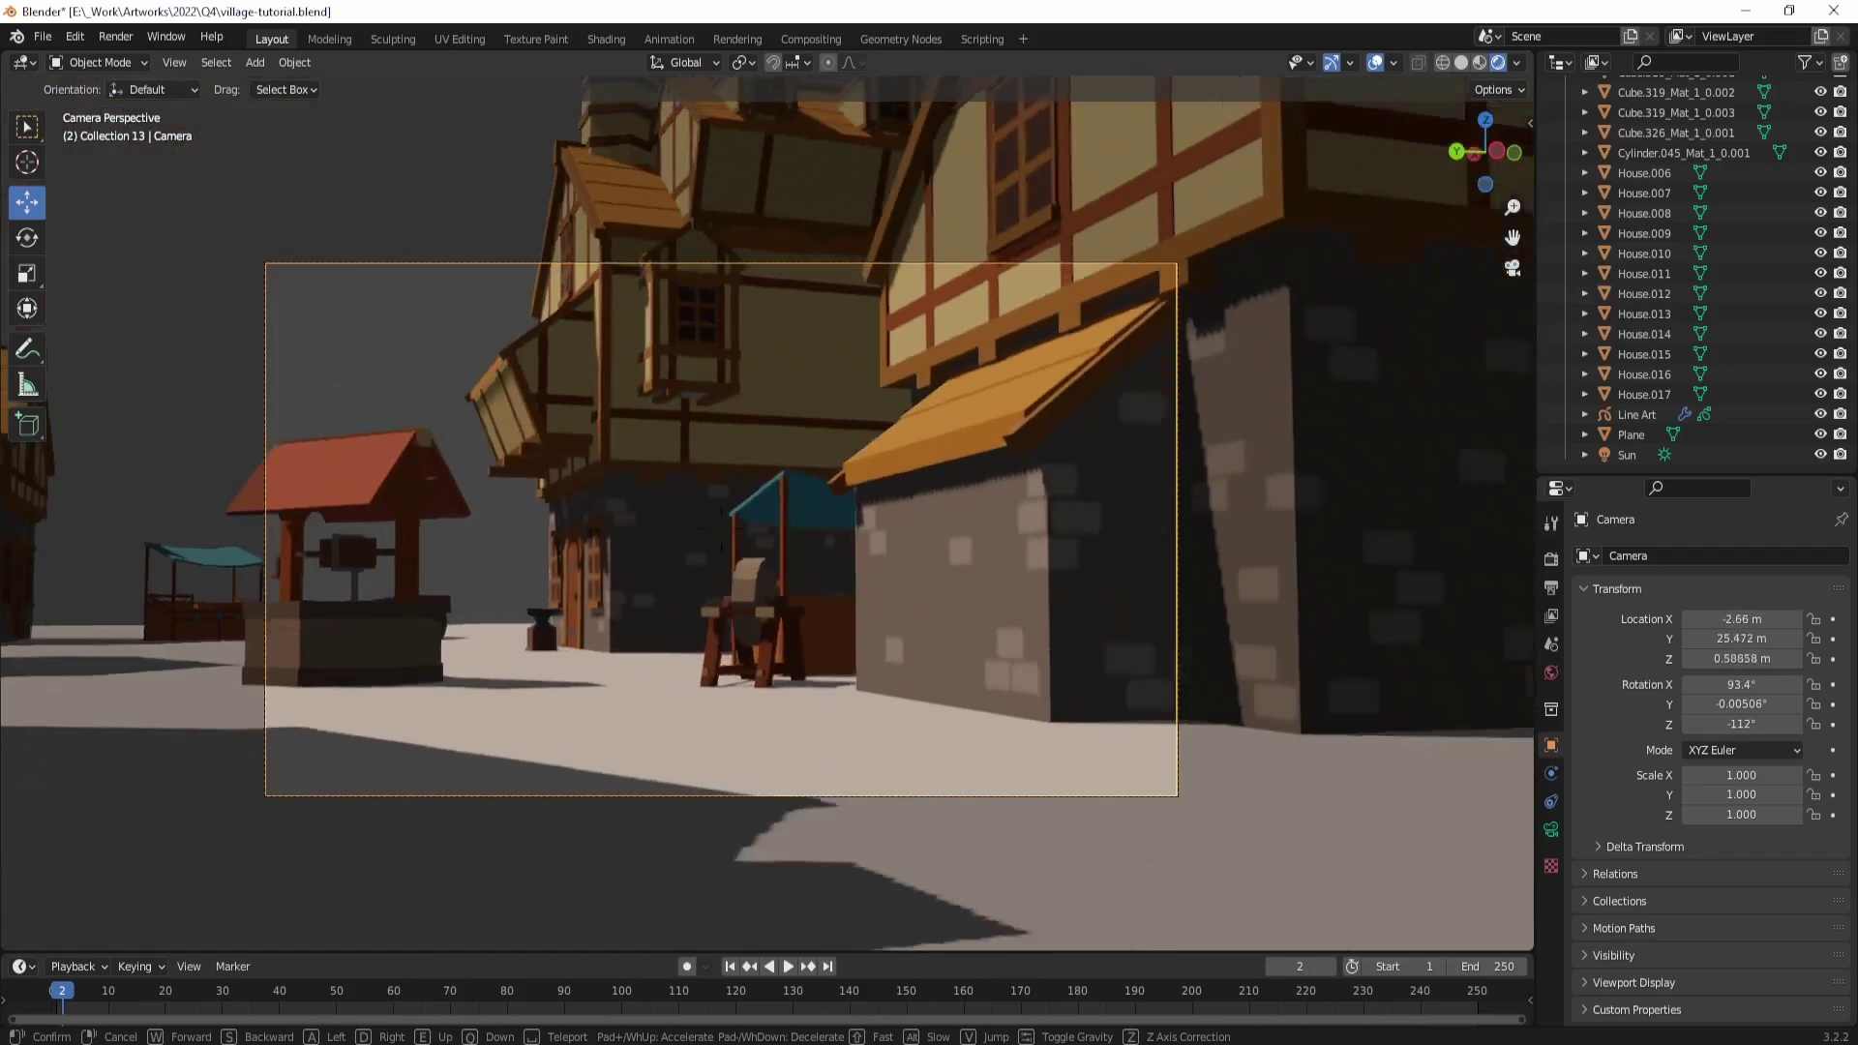
key("s")
key("a")
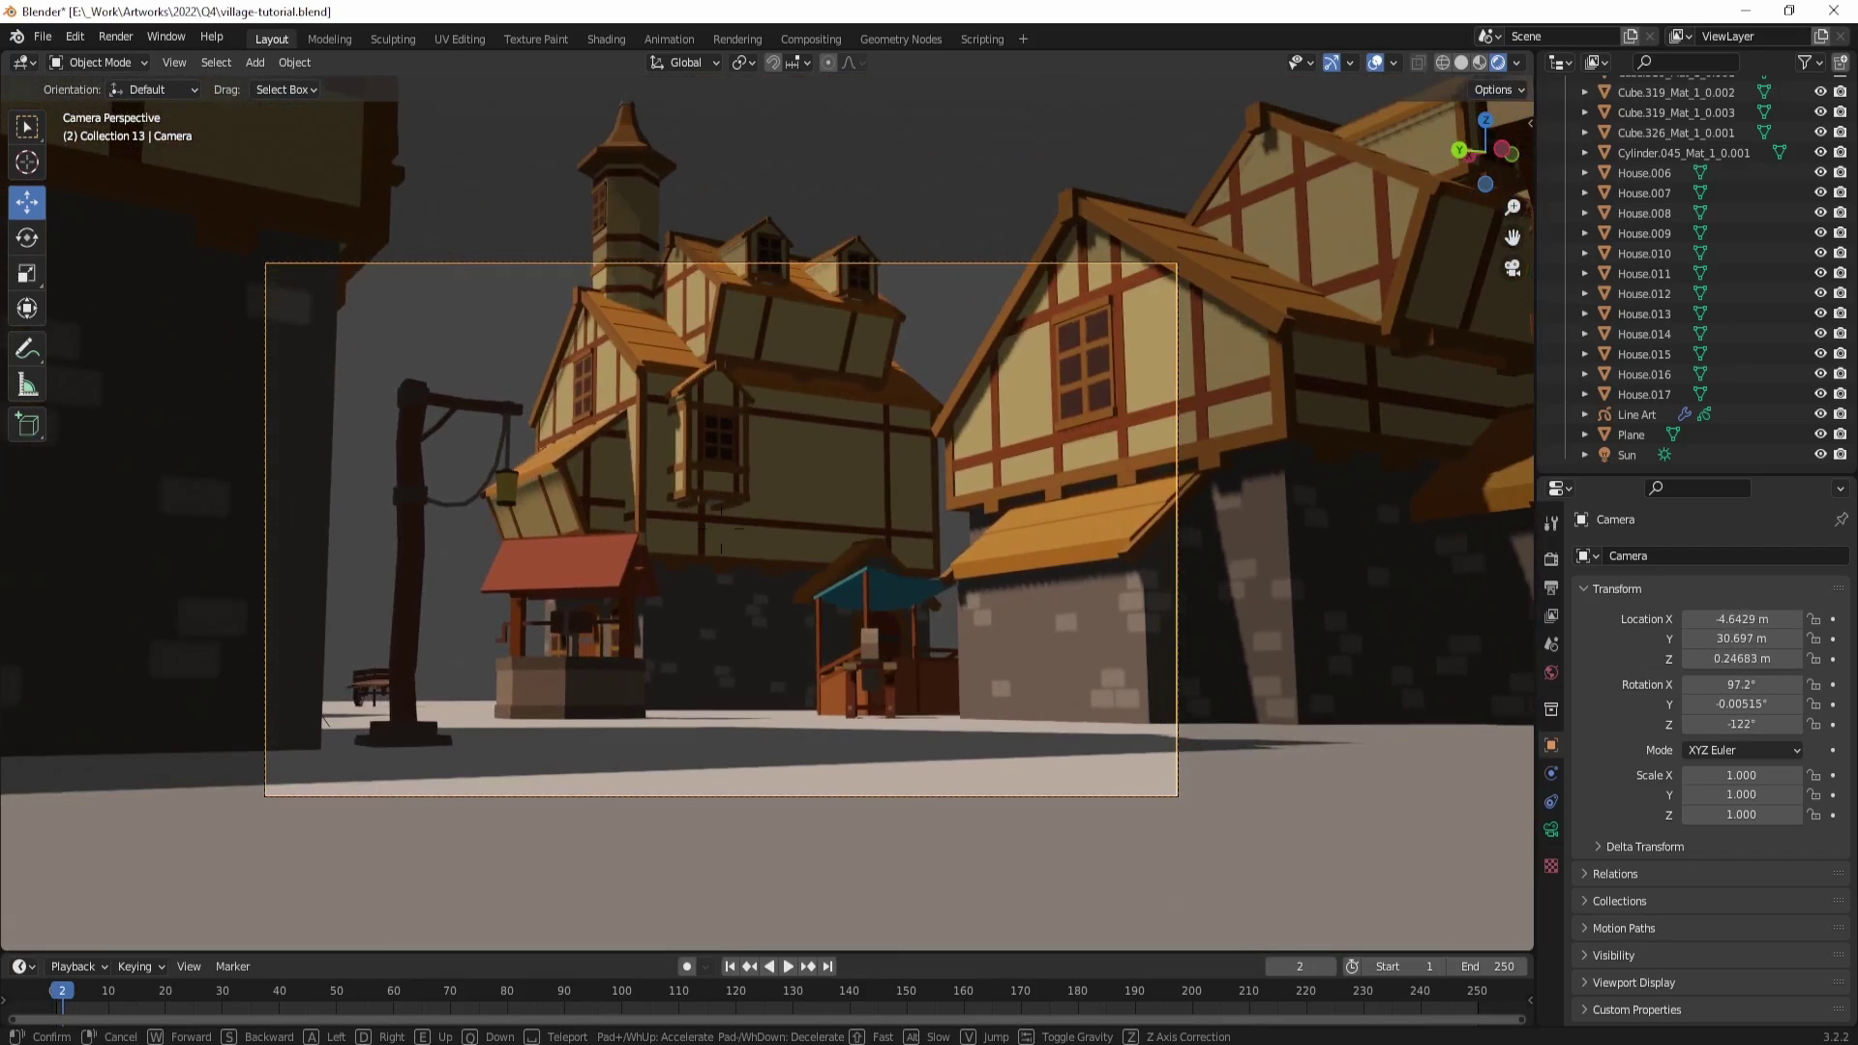
key("d")
left_click(769, 513)
scroll(768, 512, "up", 2)
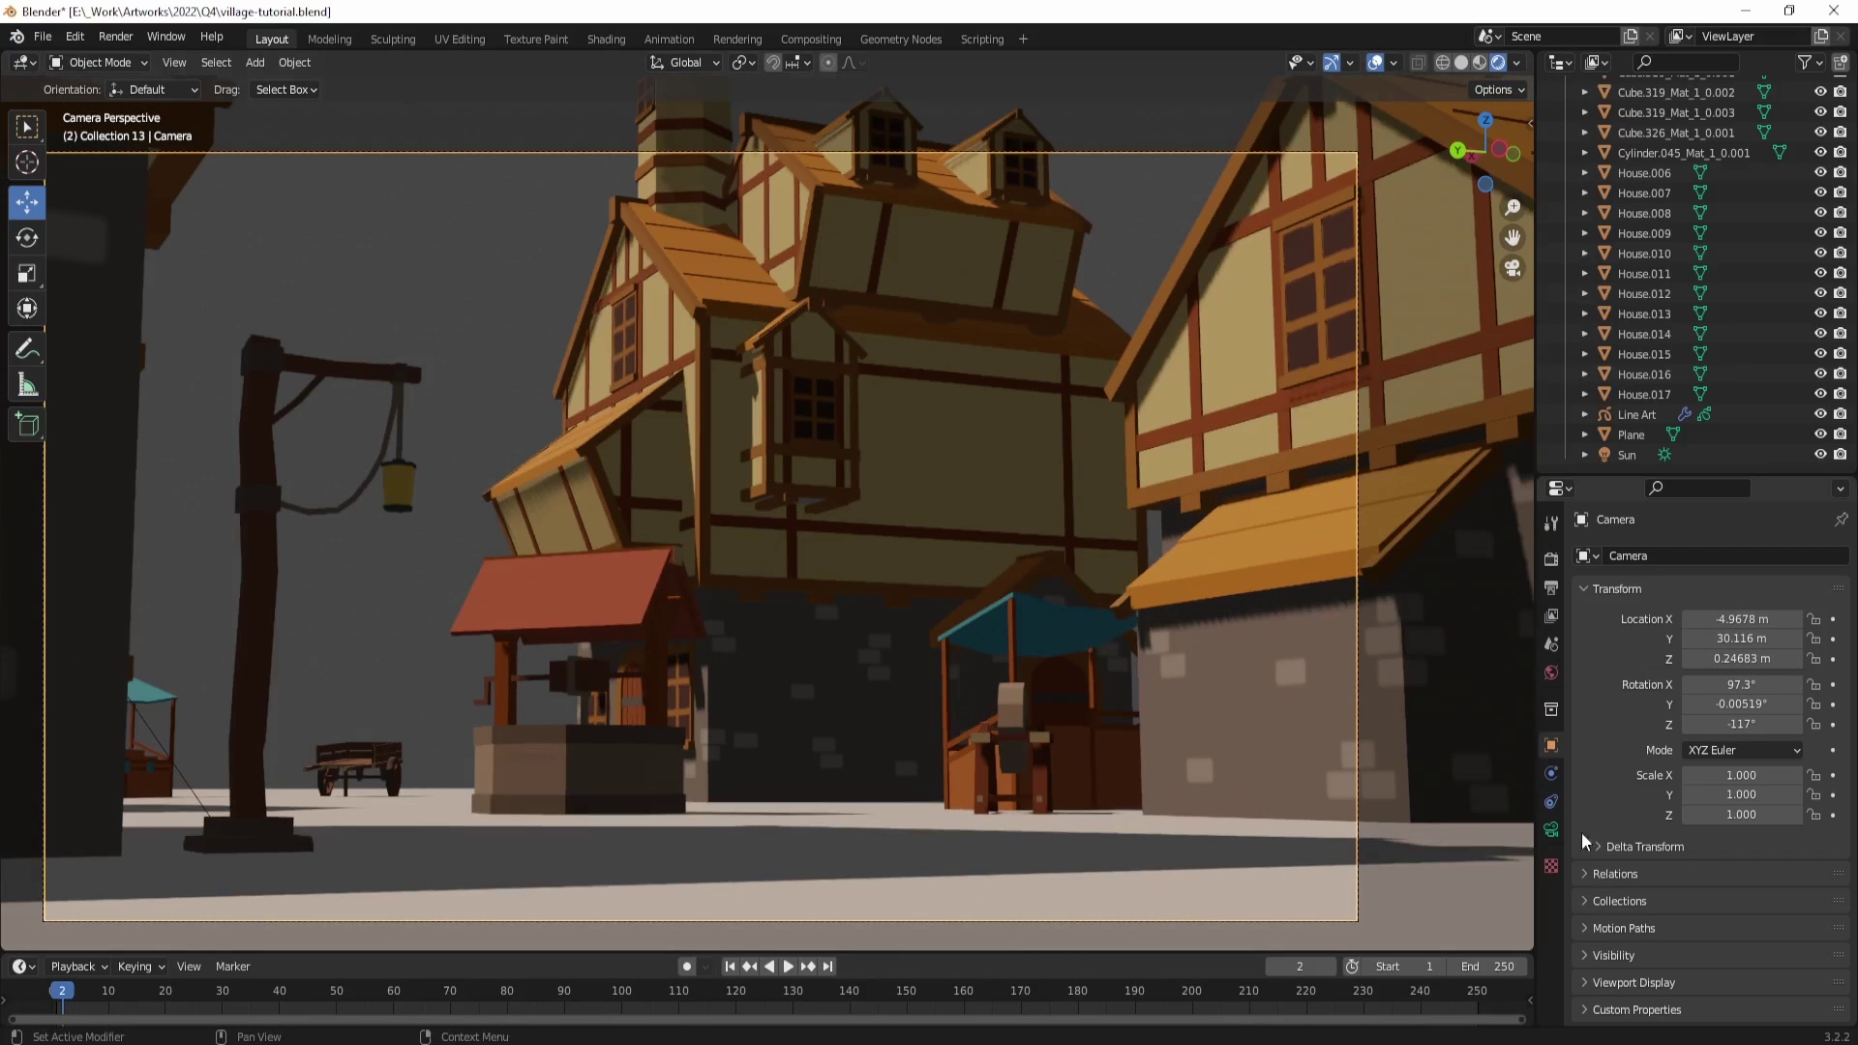
Step: Select the Line Art object and set its modifier's source collection to Collection 13
left_click(1685, 414)
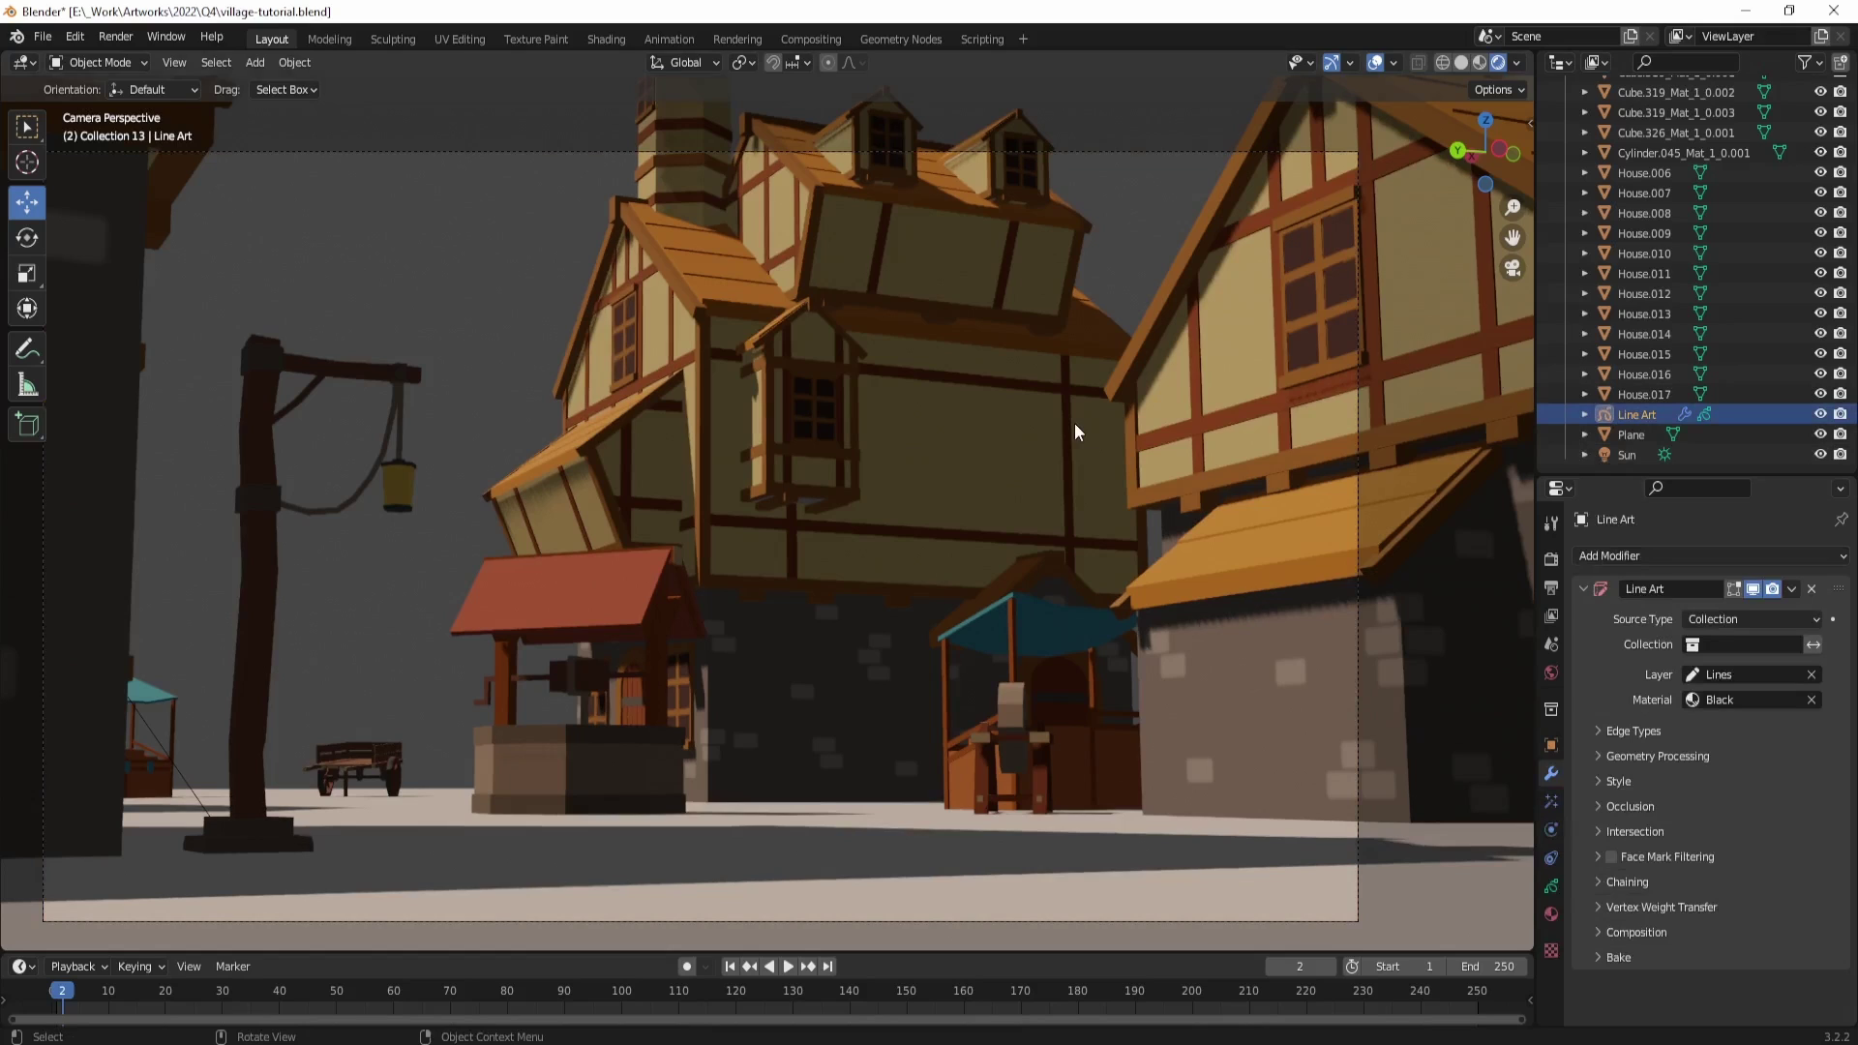
left_click(1786, 648)
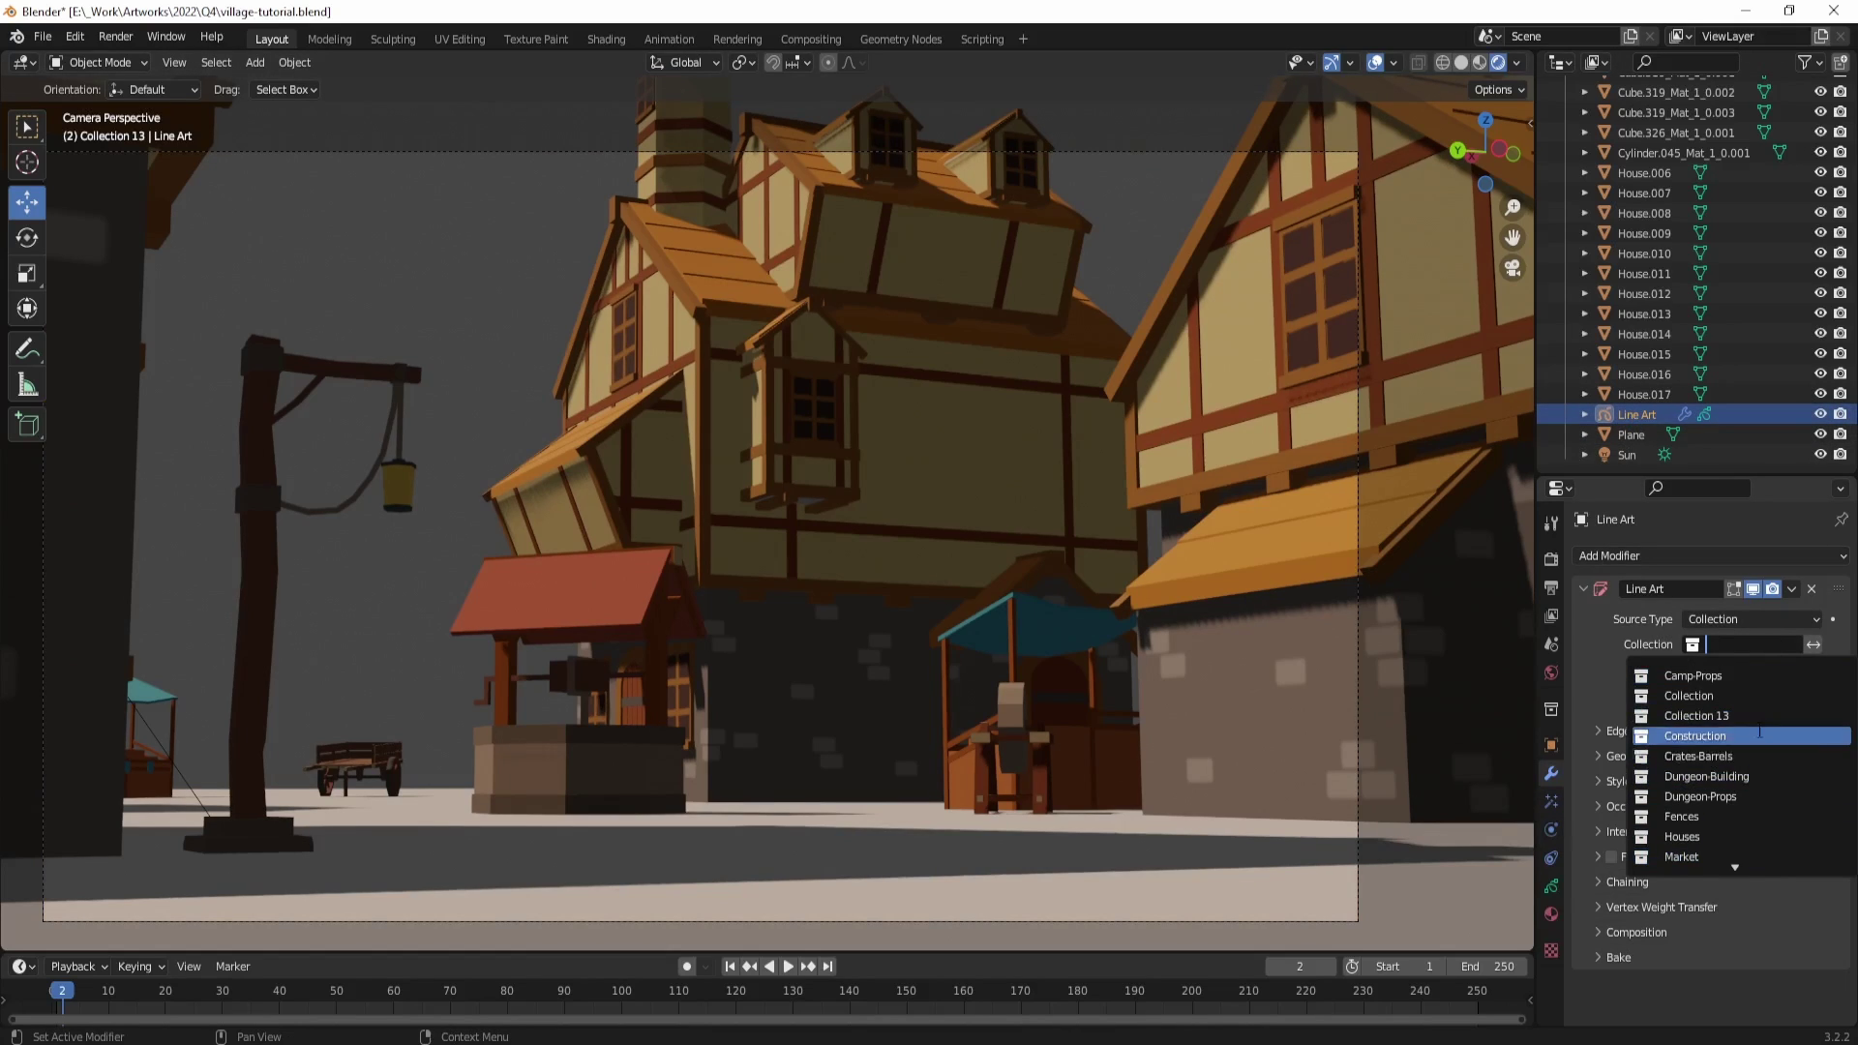
left_click(1696, 715)
Step: Render a still image of the low-angle view of the well and houses
scroll(1652, 362, "up", 10)
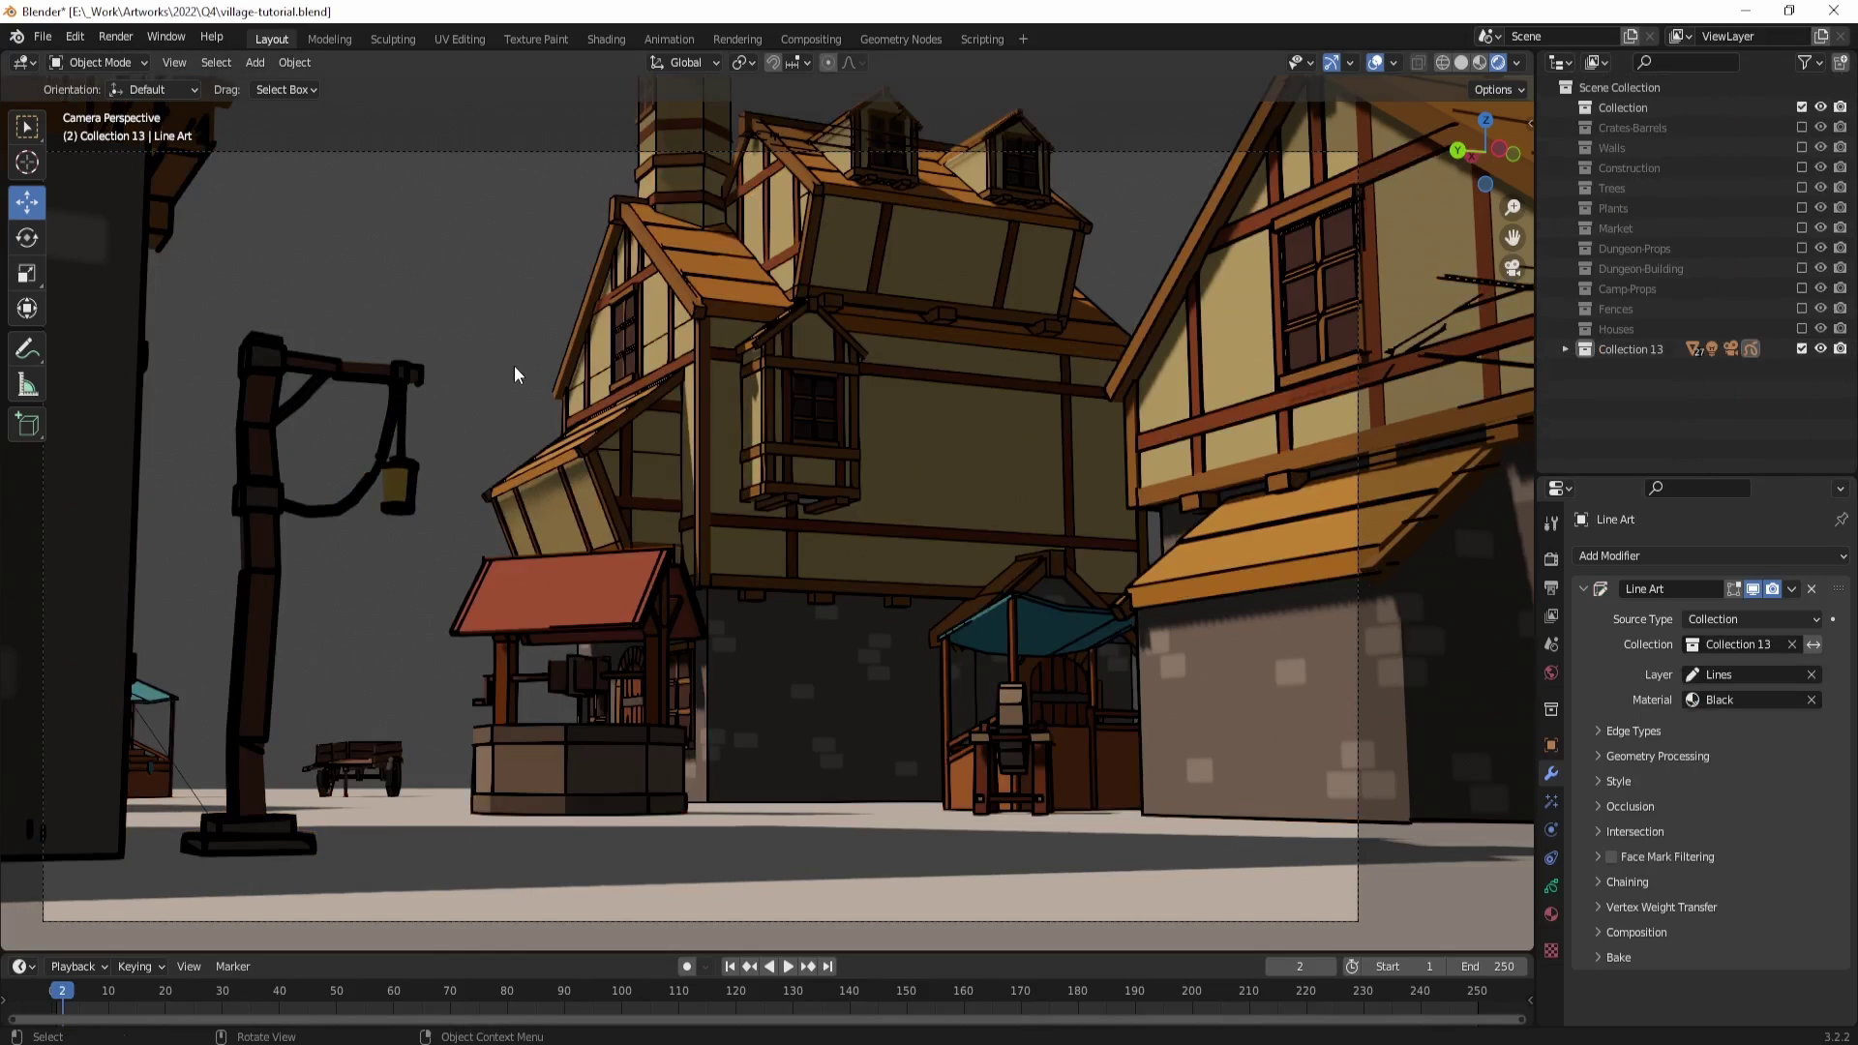
key("F12")
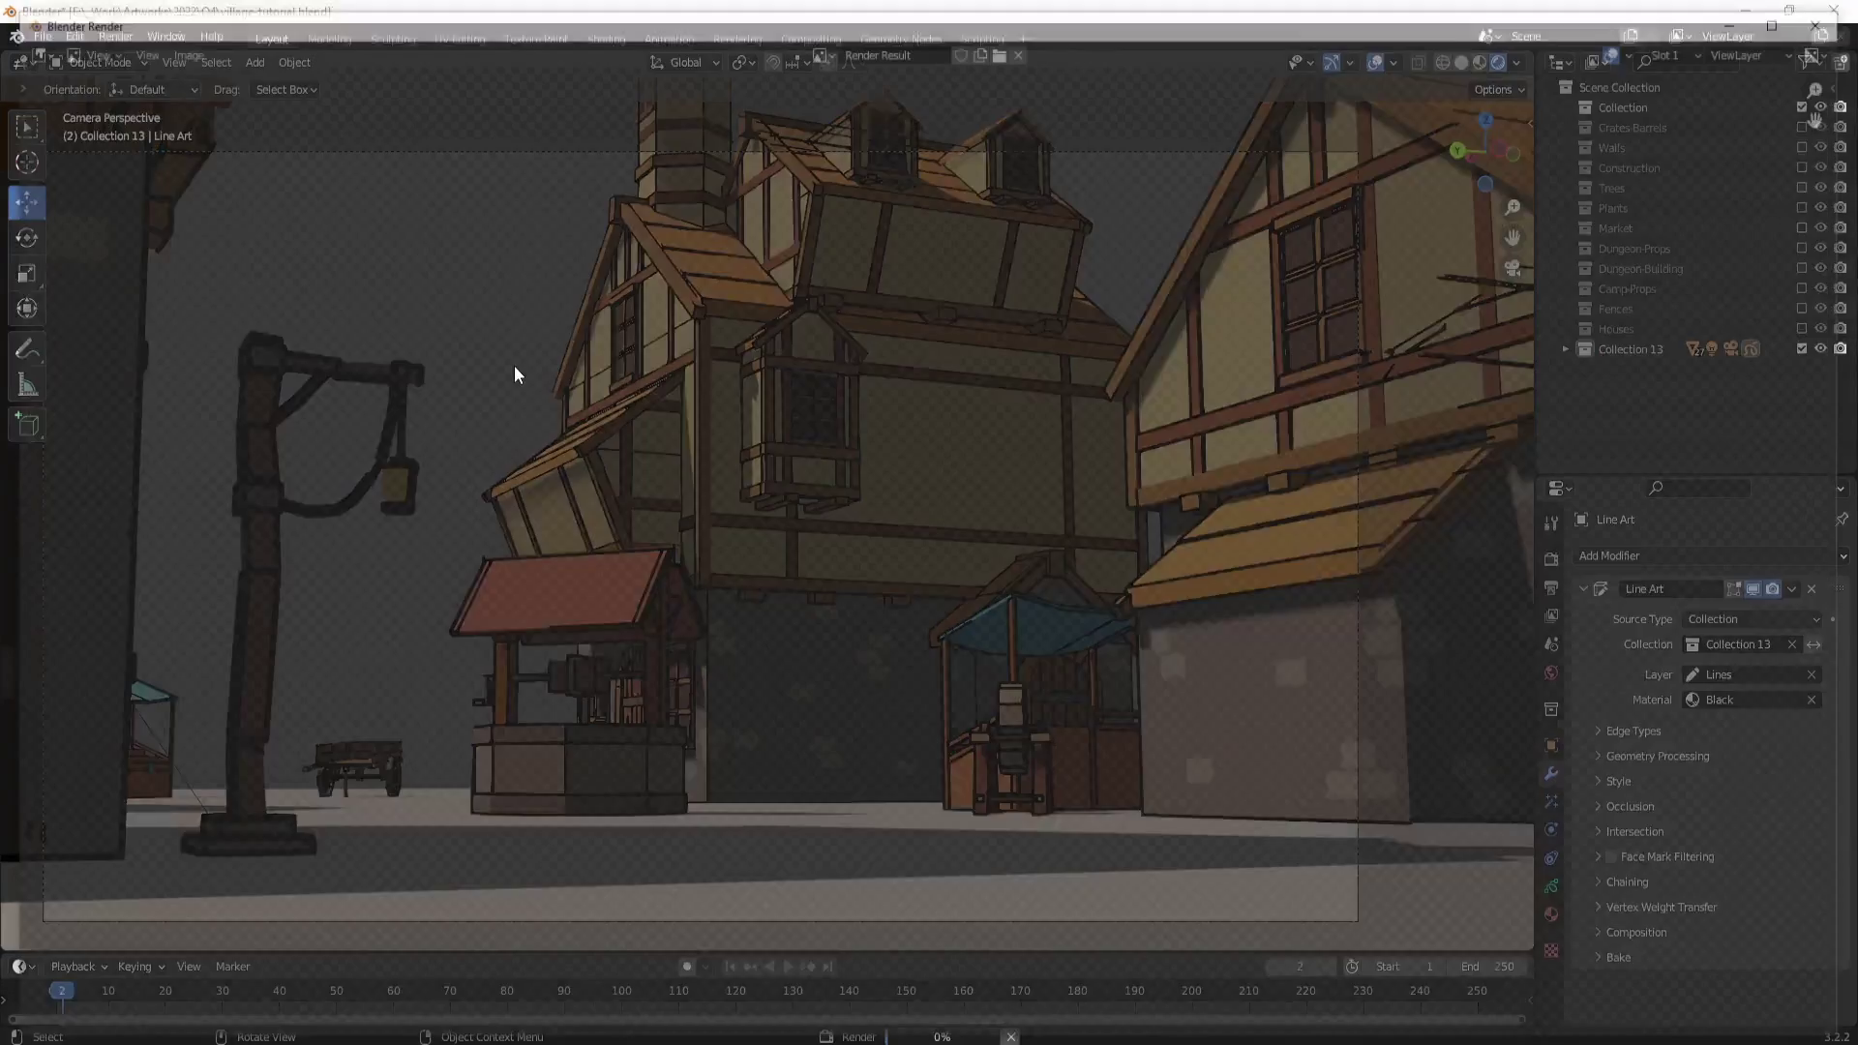